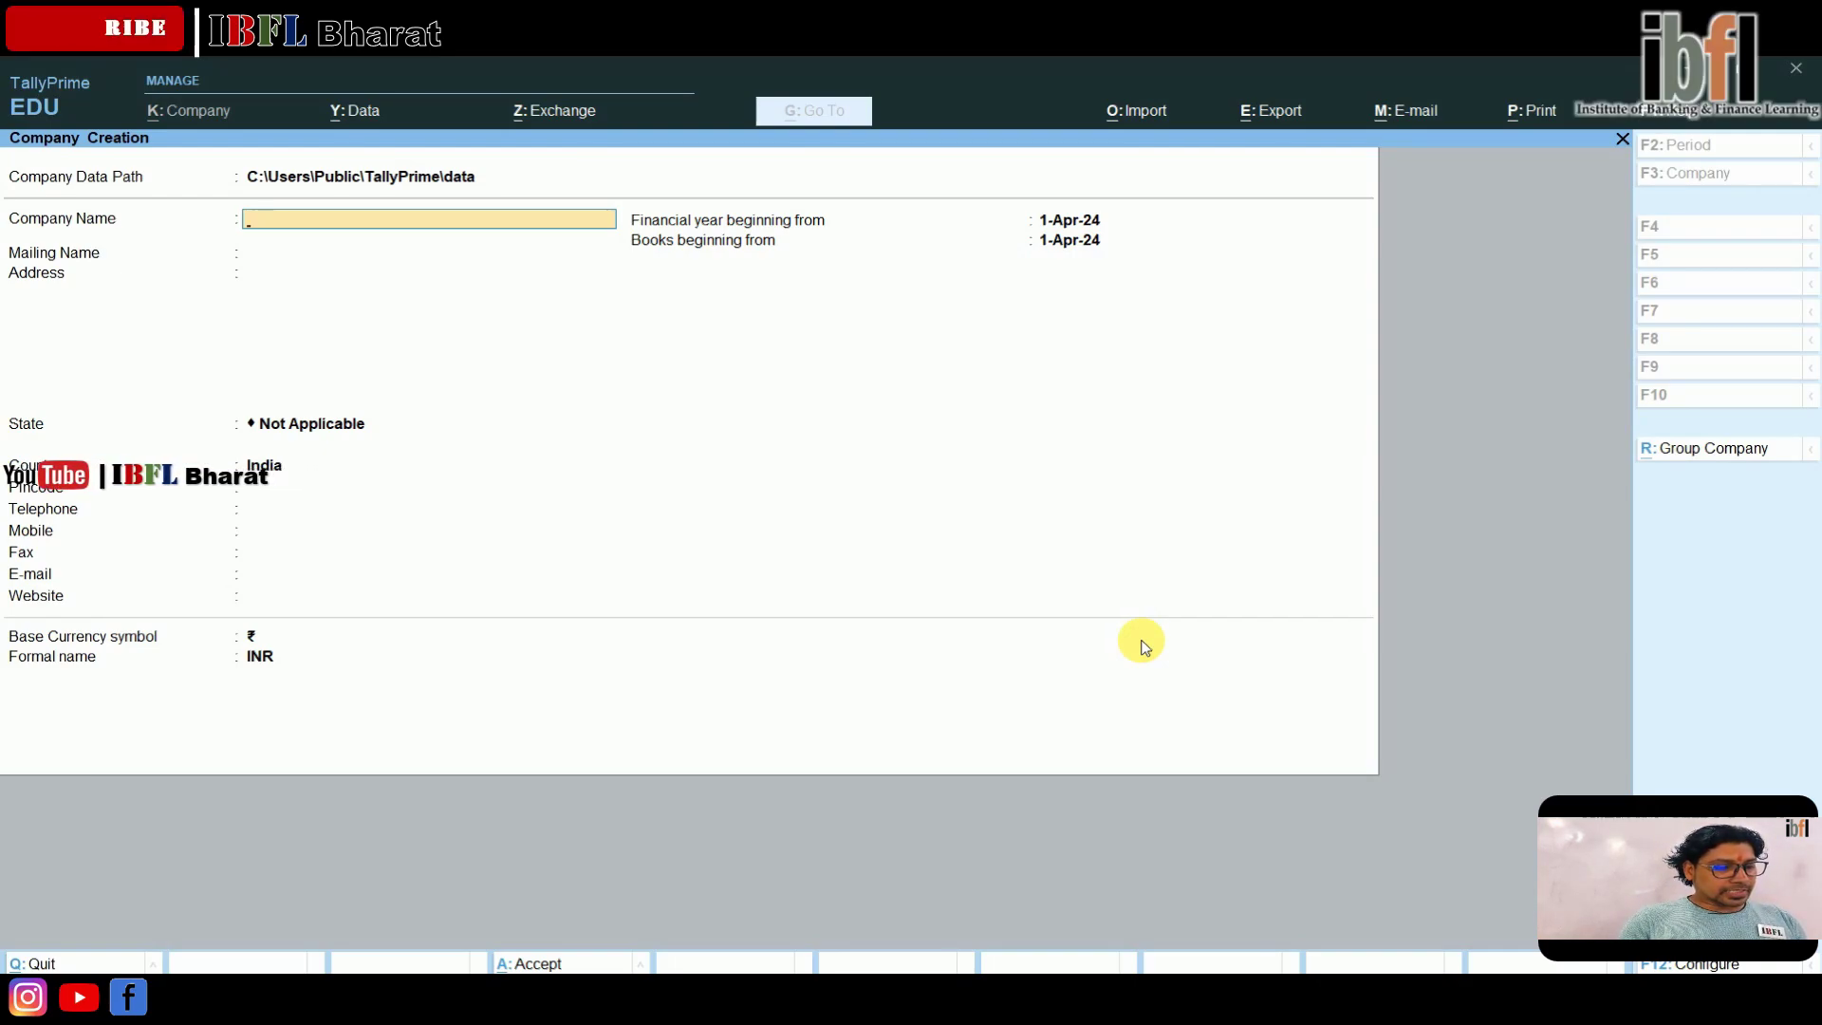
- Create a company named "Assignment 7 Quest 2" with Delhi as its state
text(Assignmen)
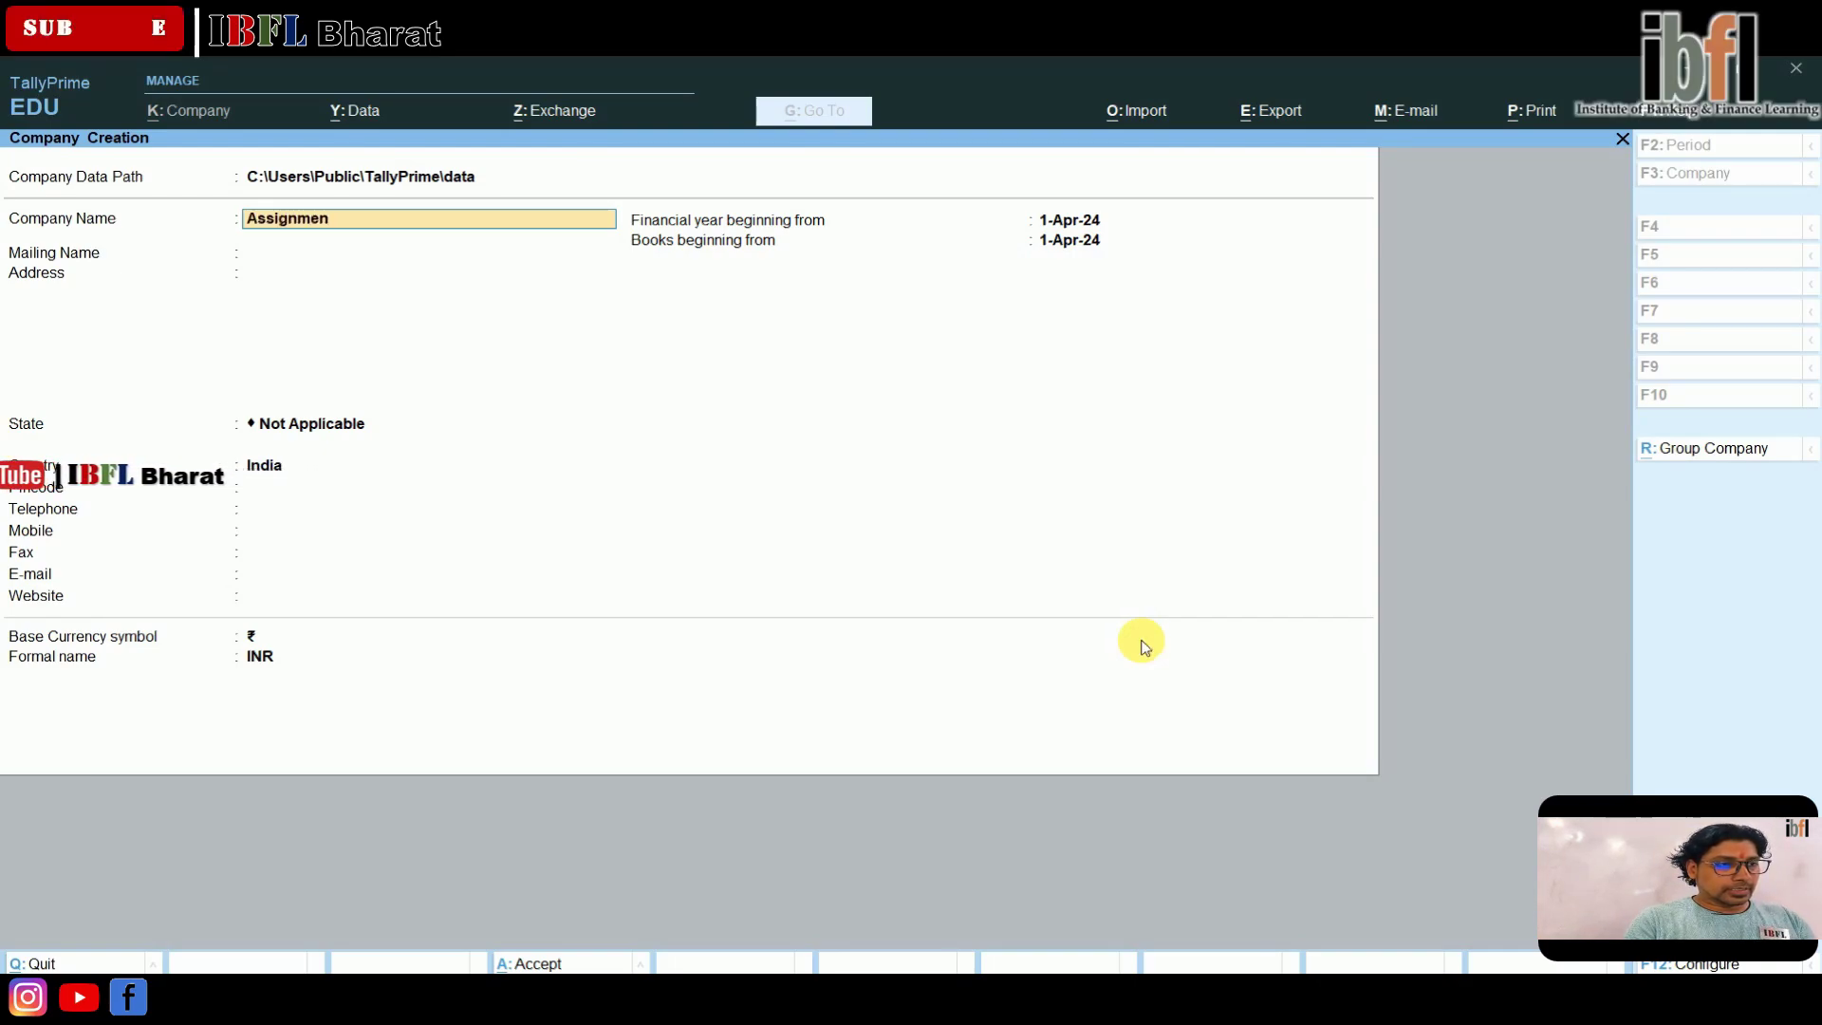
text(t 7 Que)
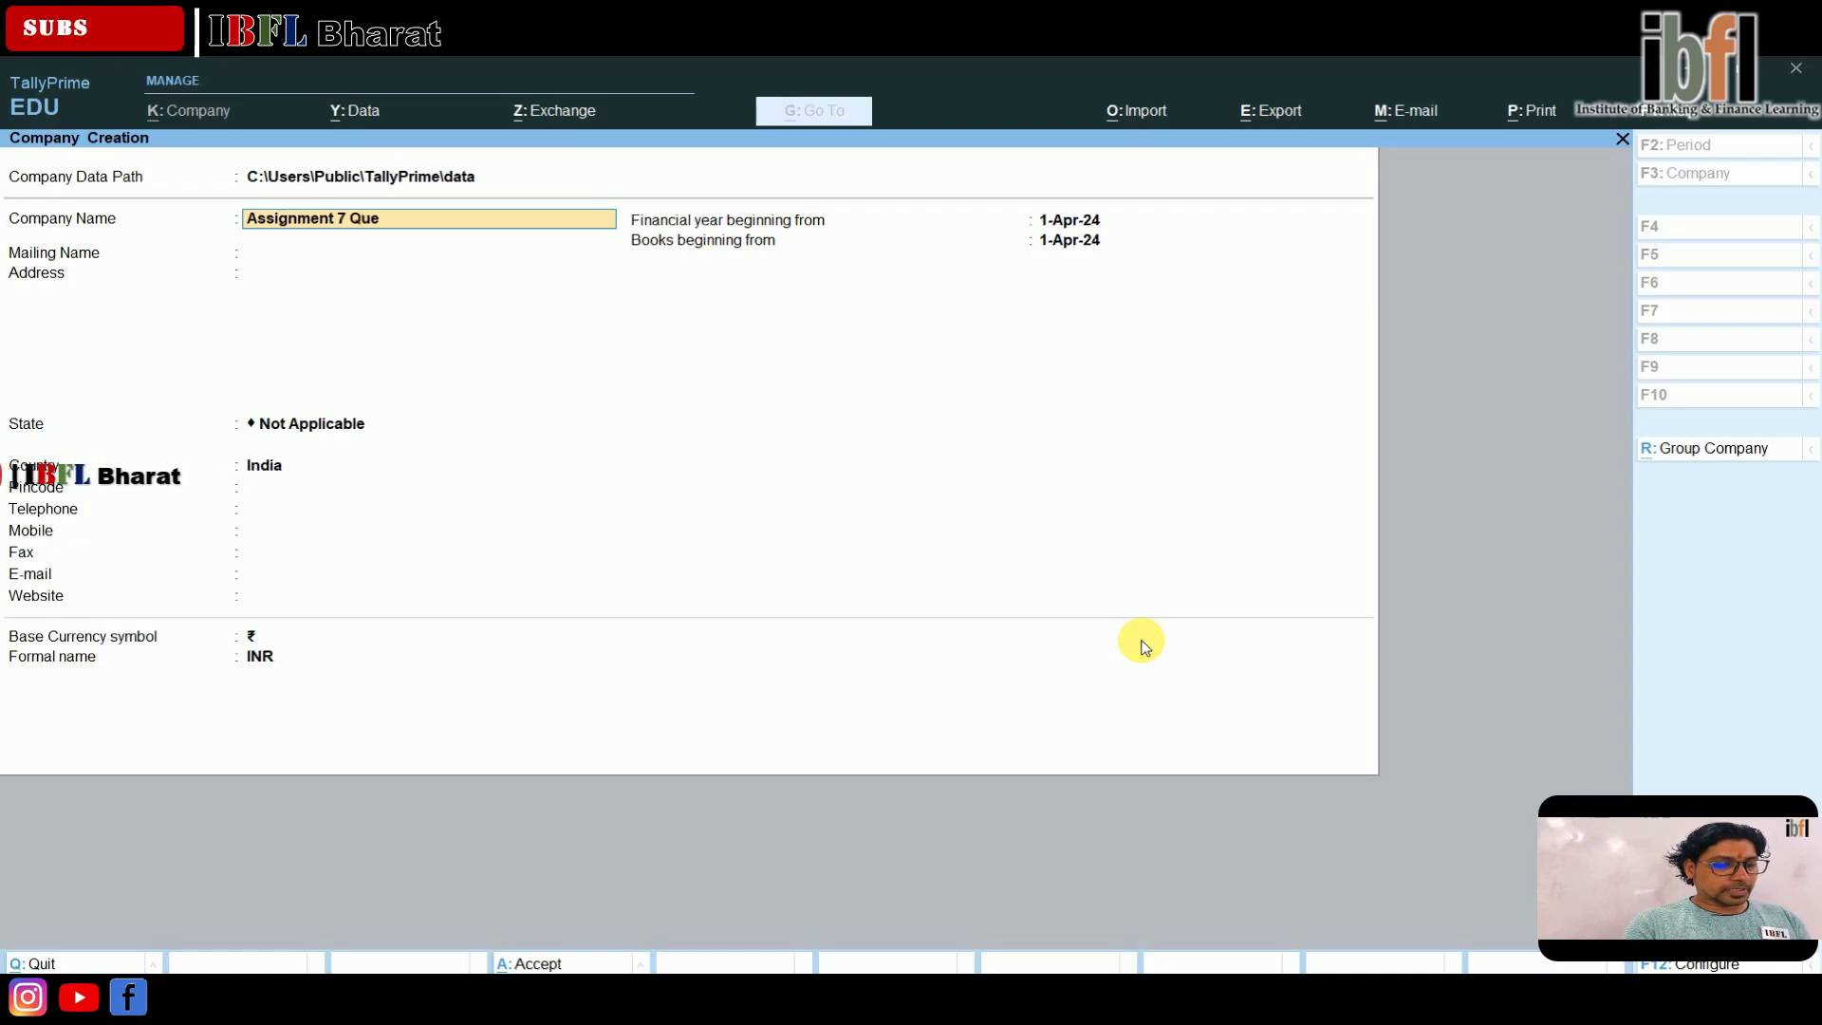
text(st 2)
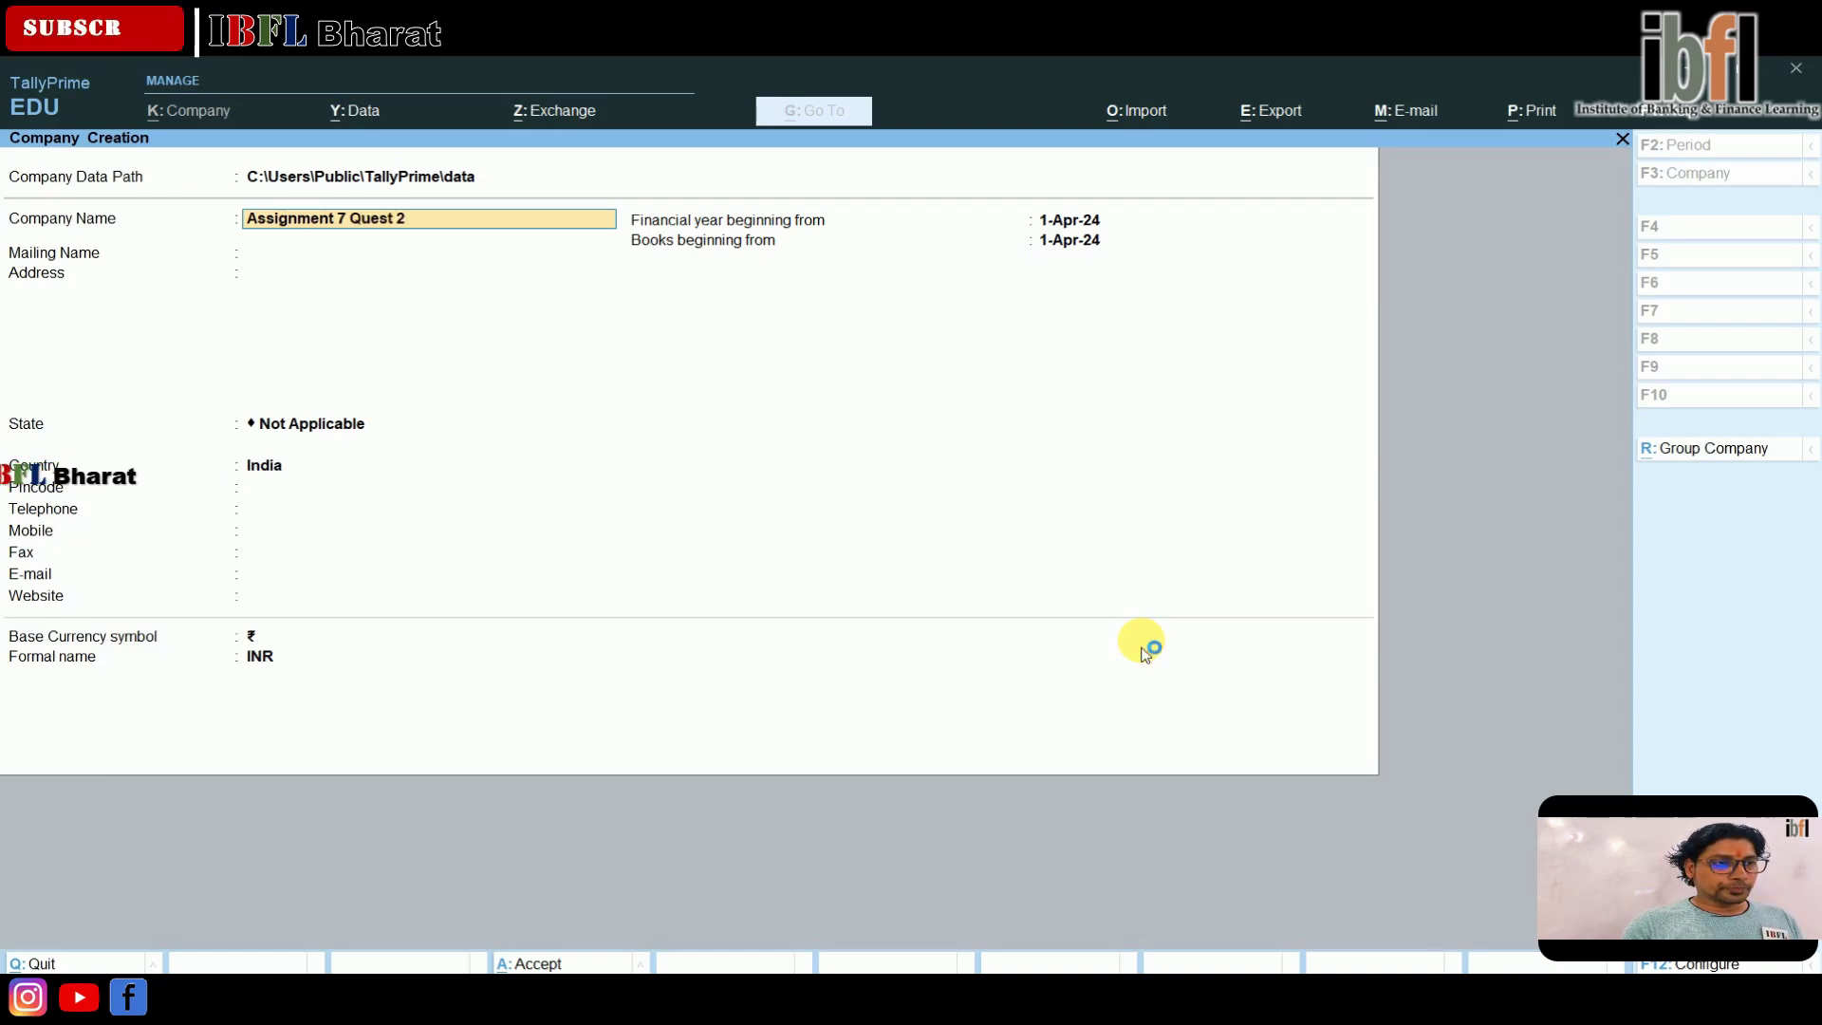
key(Return)
key(Return)
key(Return)
text(de)
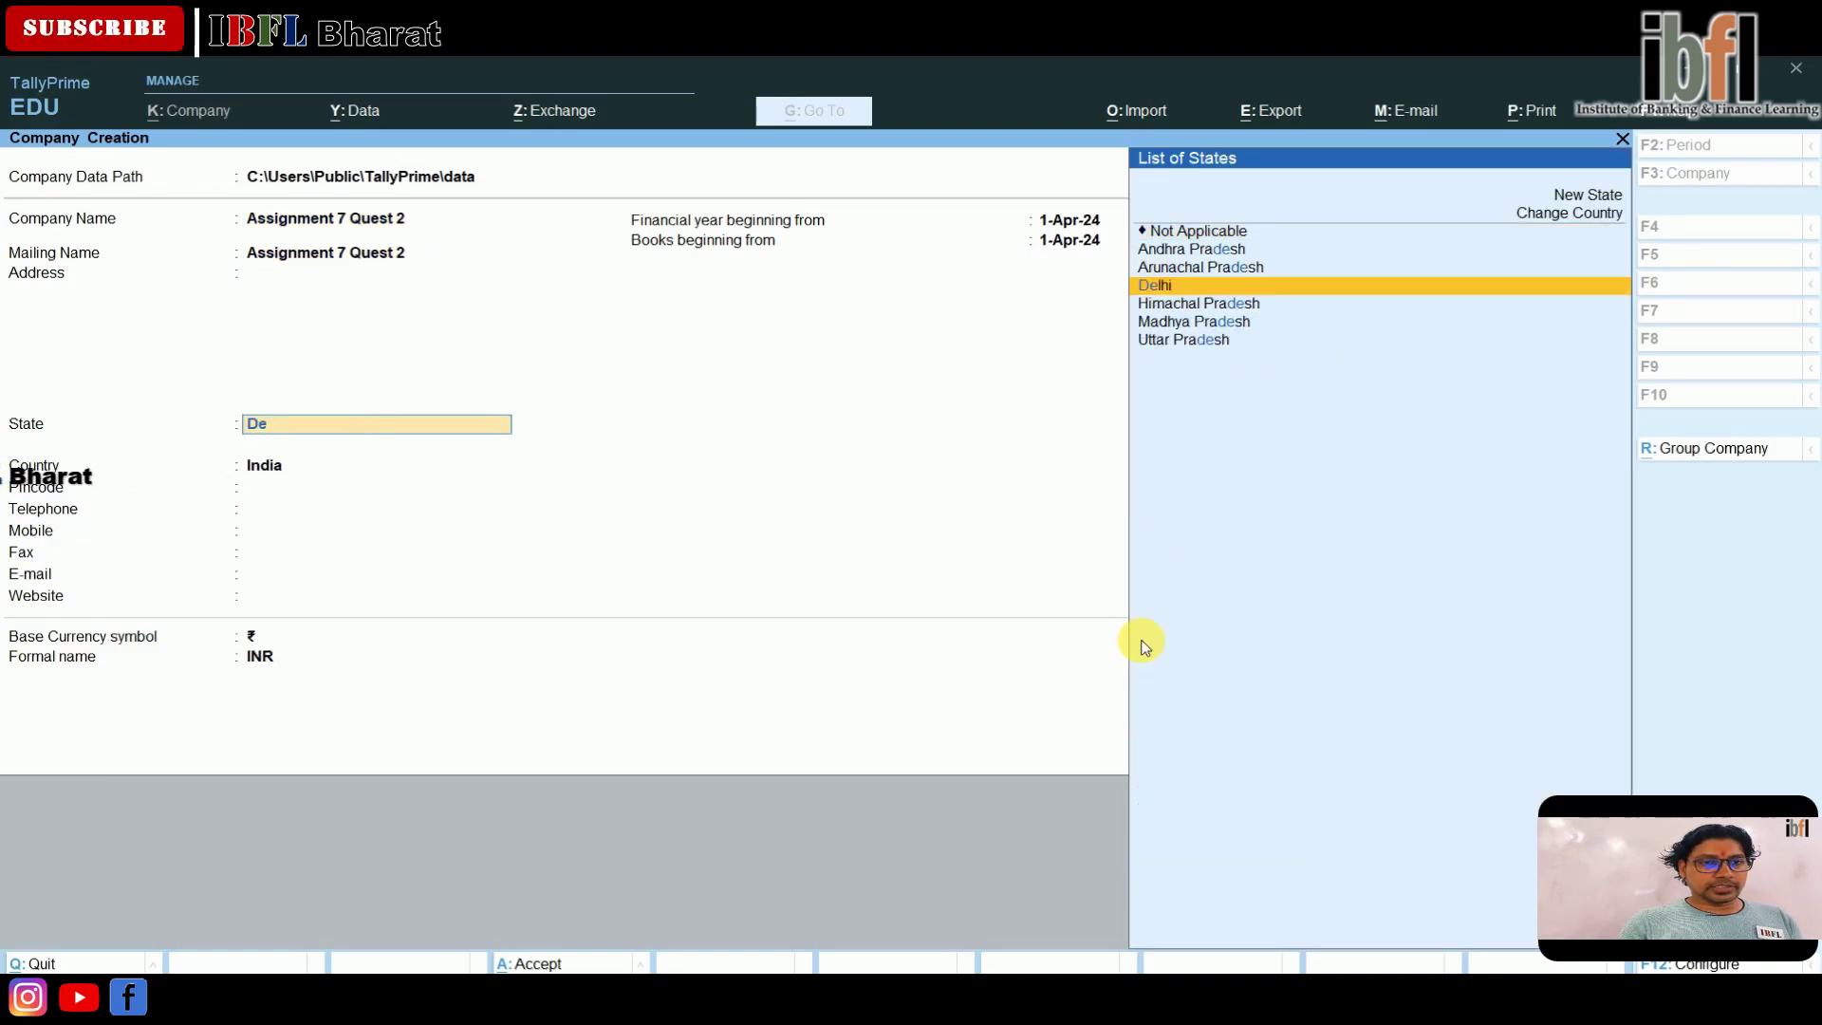
key(Return)
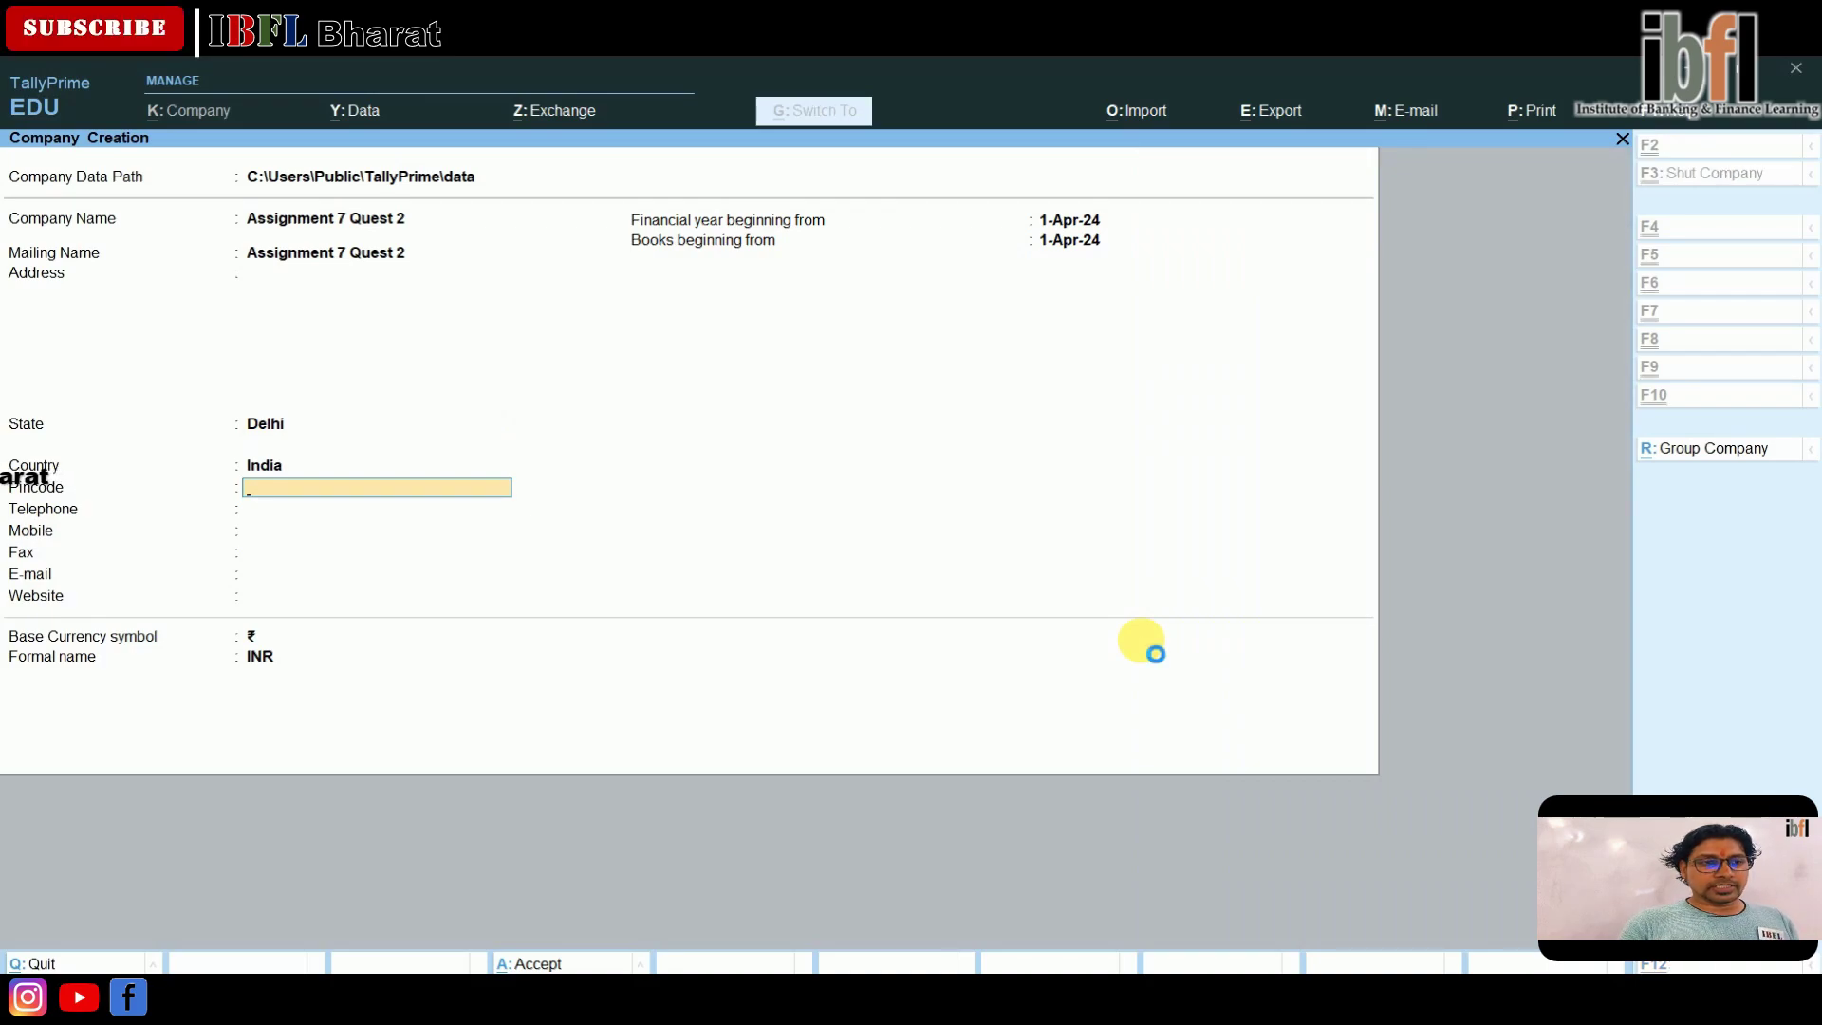
key(ctrl+a)
- Enable Interest Calculation in the new company's accounting features
key(Down)
key(Down)
key(Down)
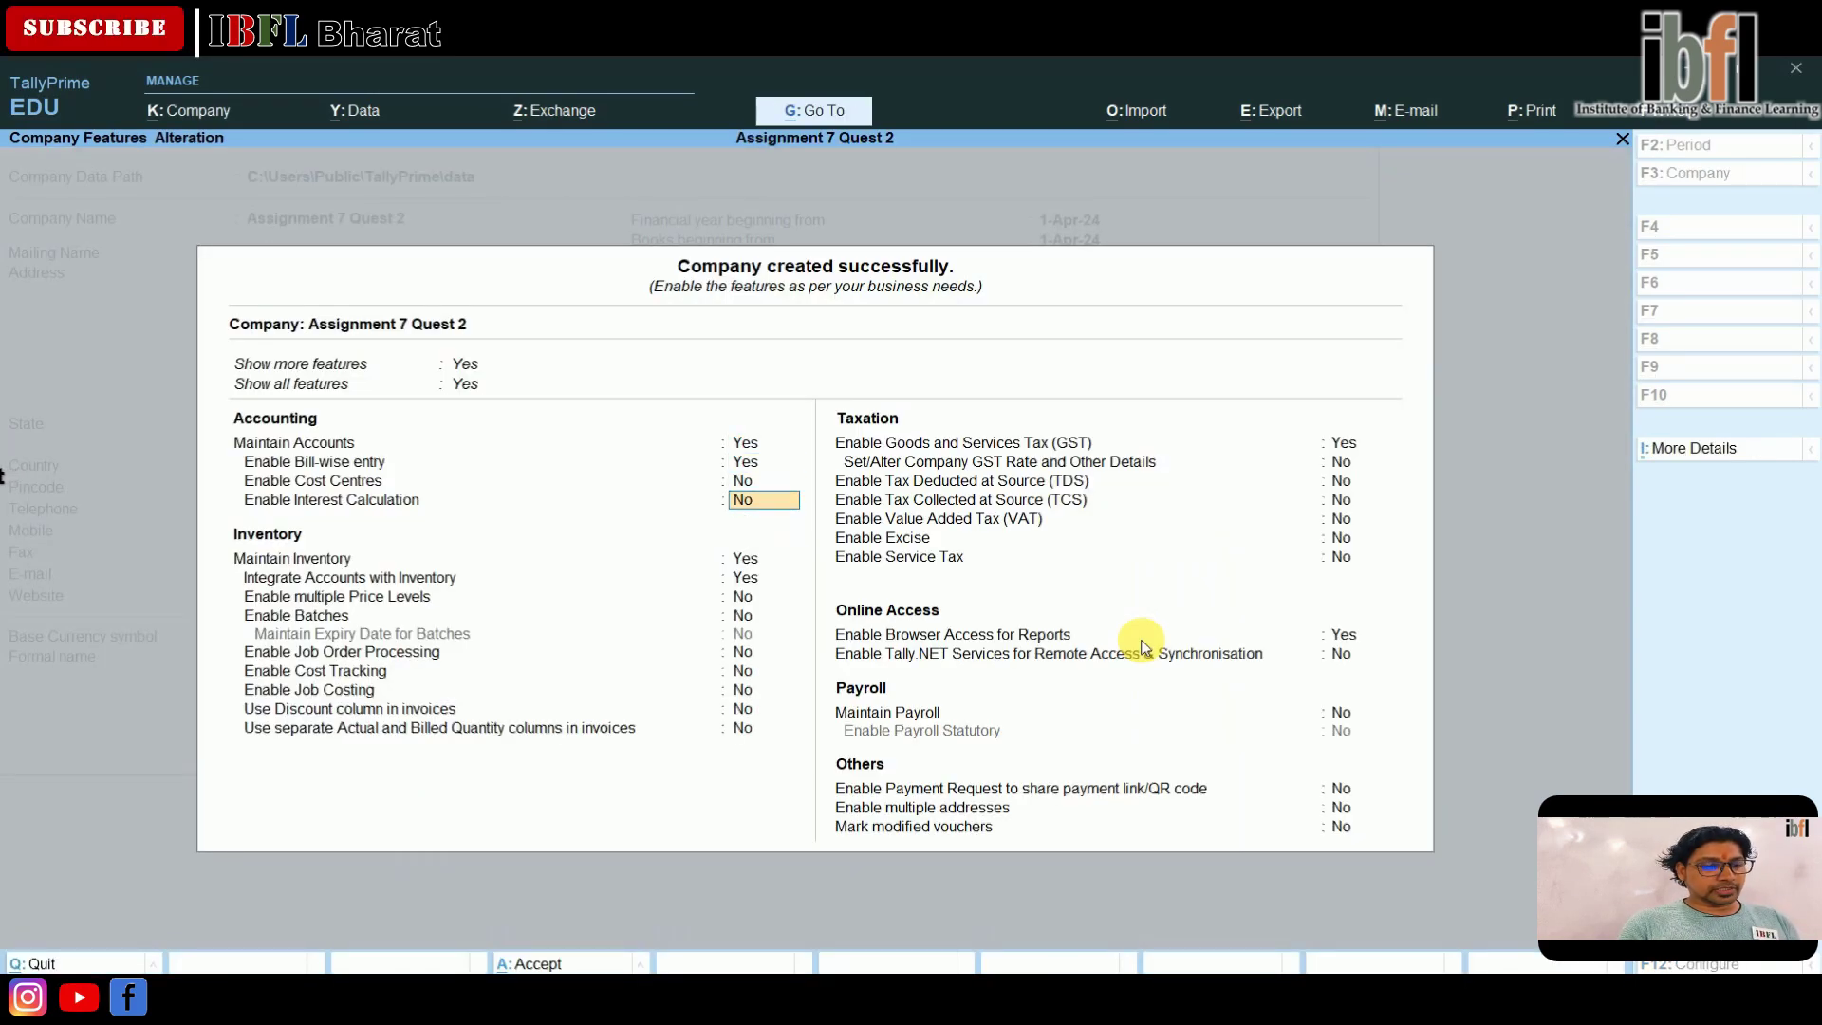
key(y)
- Disable Goods and Services Tax (GST) for the company and save the feature settings
key(Down)
key(Down)
key(Down)
key(Down)
key(Down)
key(Down)
key(Down)
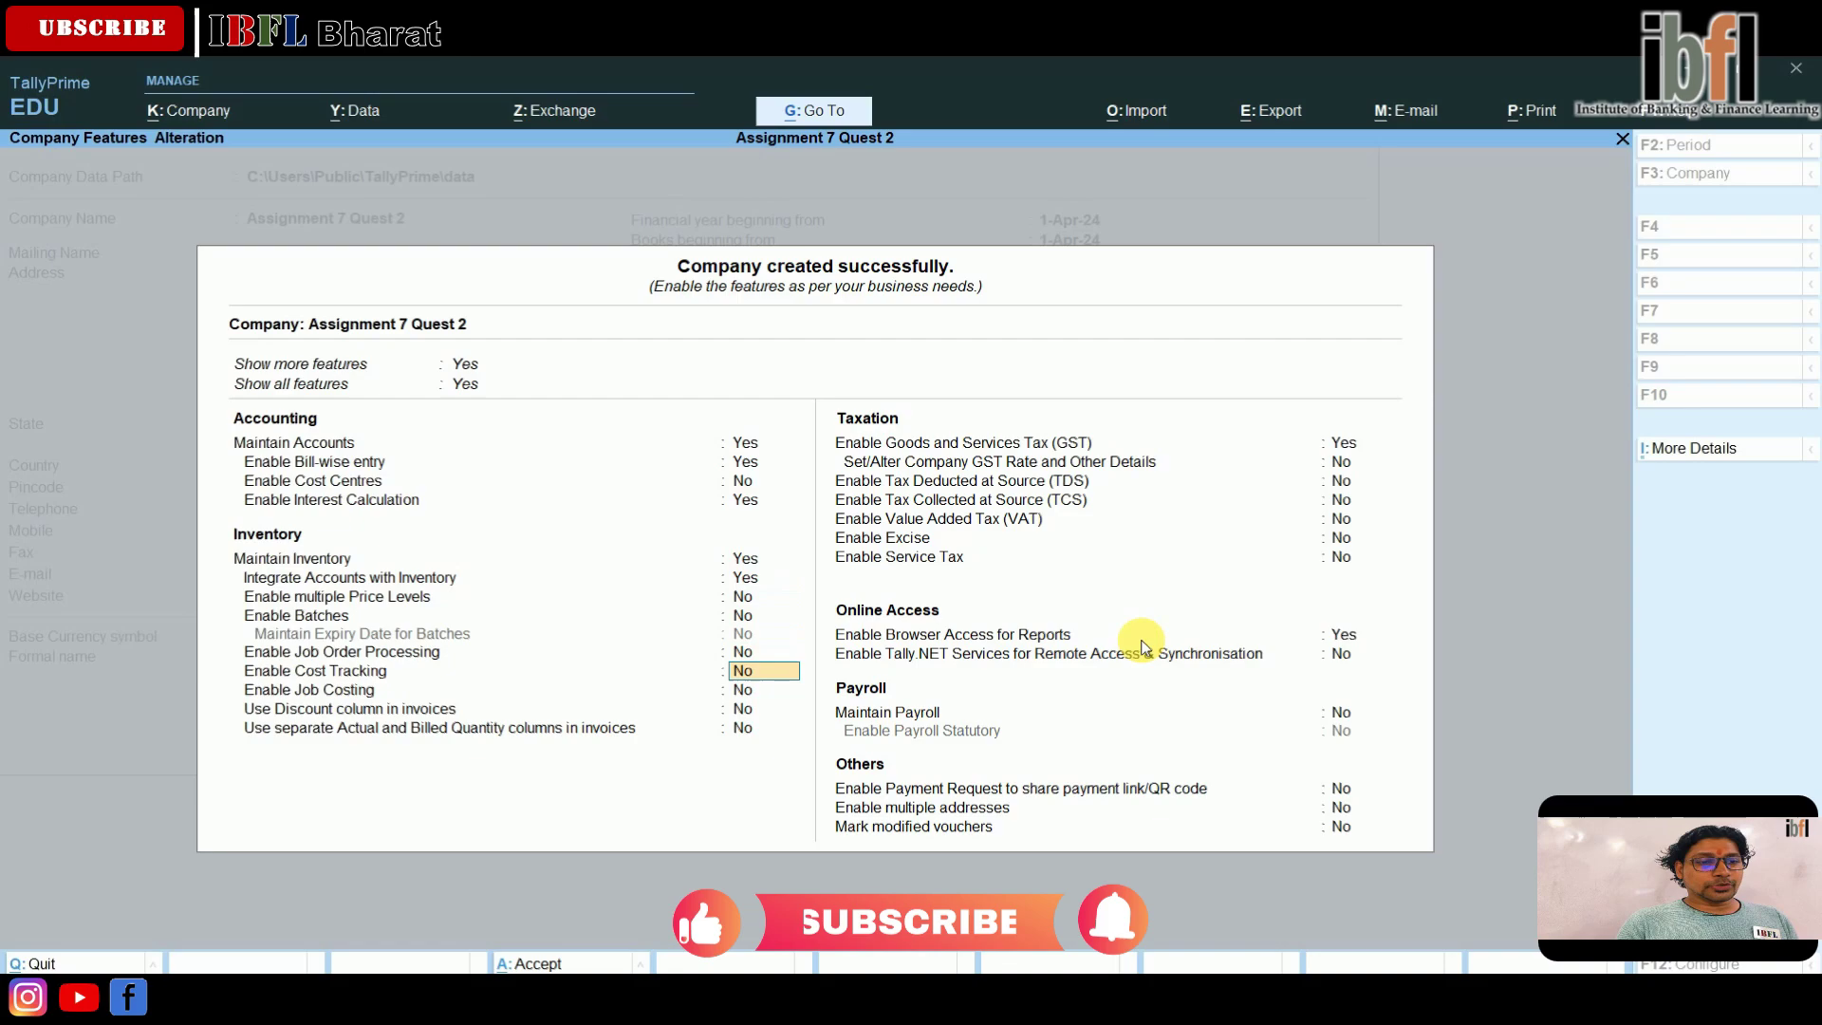
key(Down)
key(Down)
key(n)
key(Down)
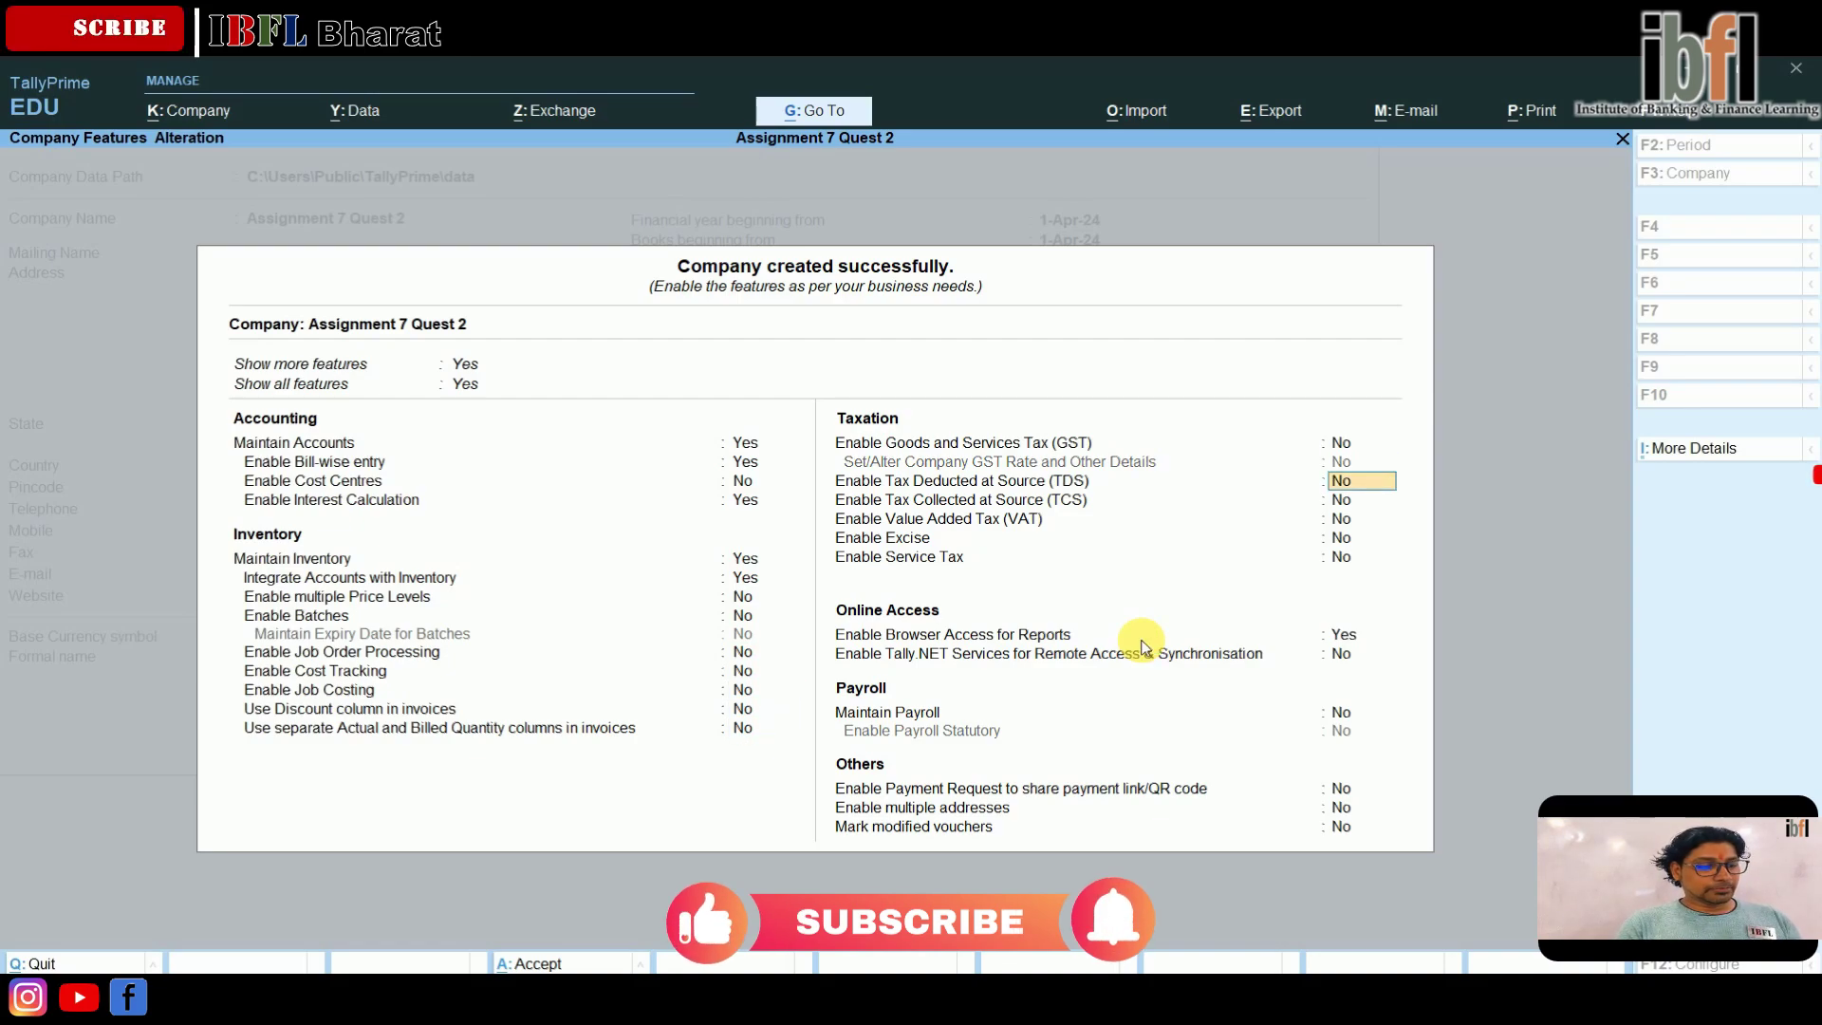
key(ctrl+a)
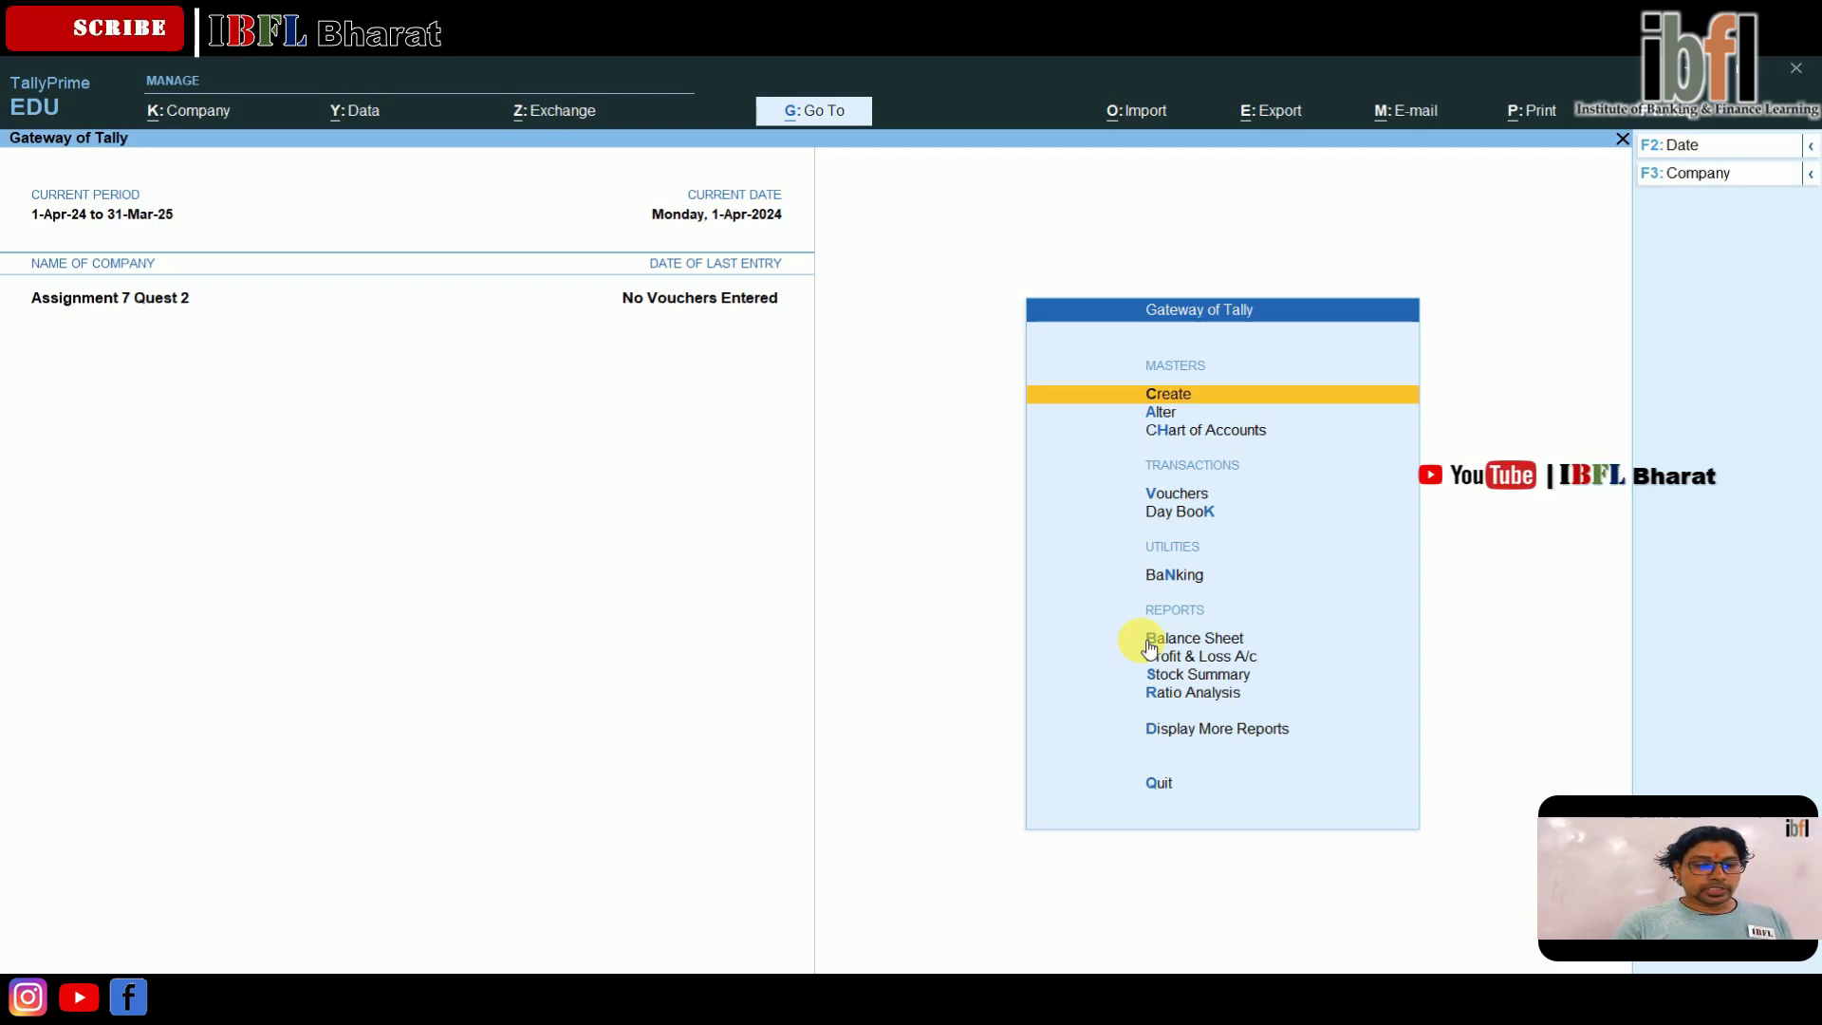
- Create a ledger named "Purchase" under the Purchase Accounts group, keeping the remaining defaults
key(Return)
key(Down)
key(Return)
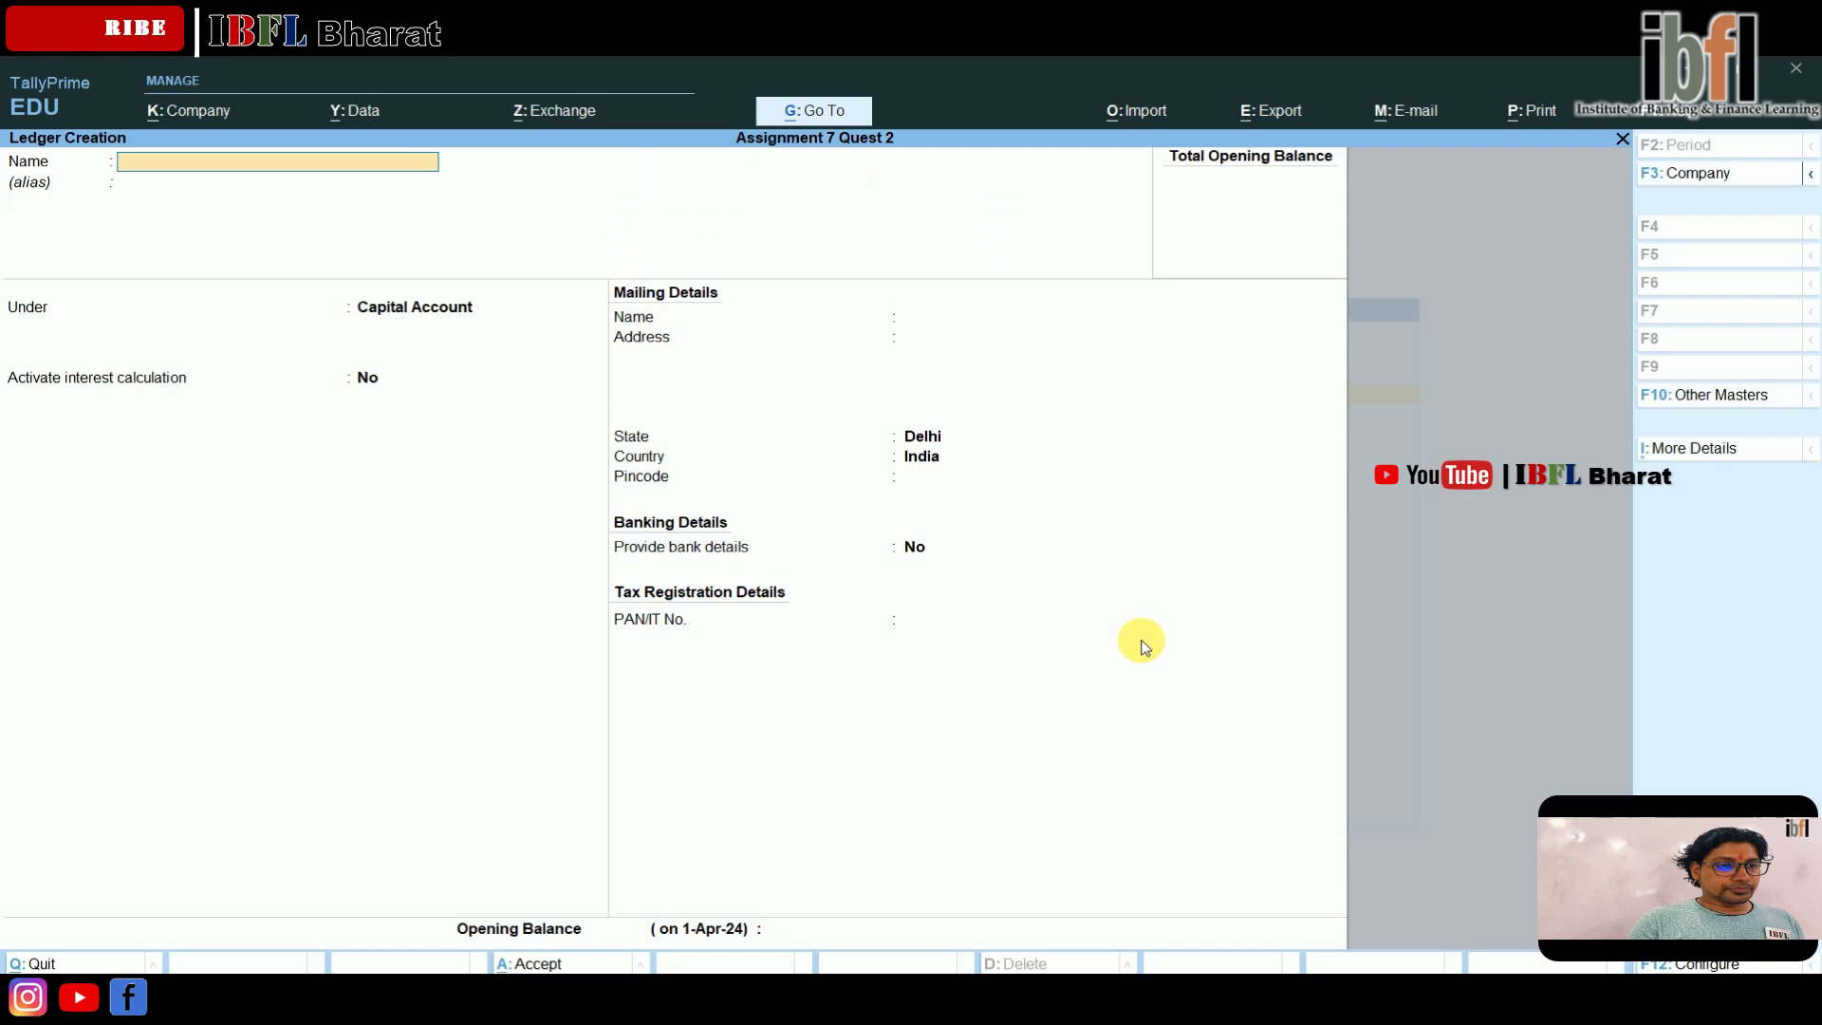
text(Purchase)
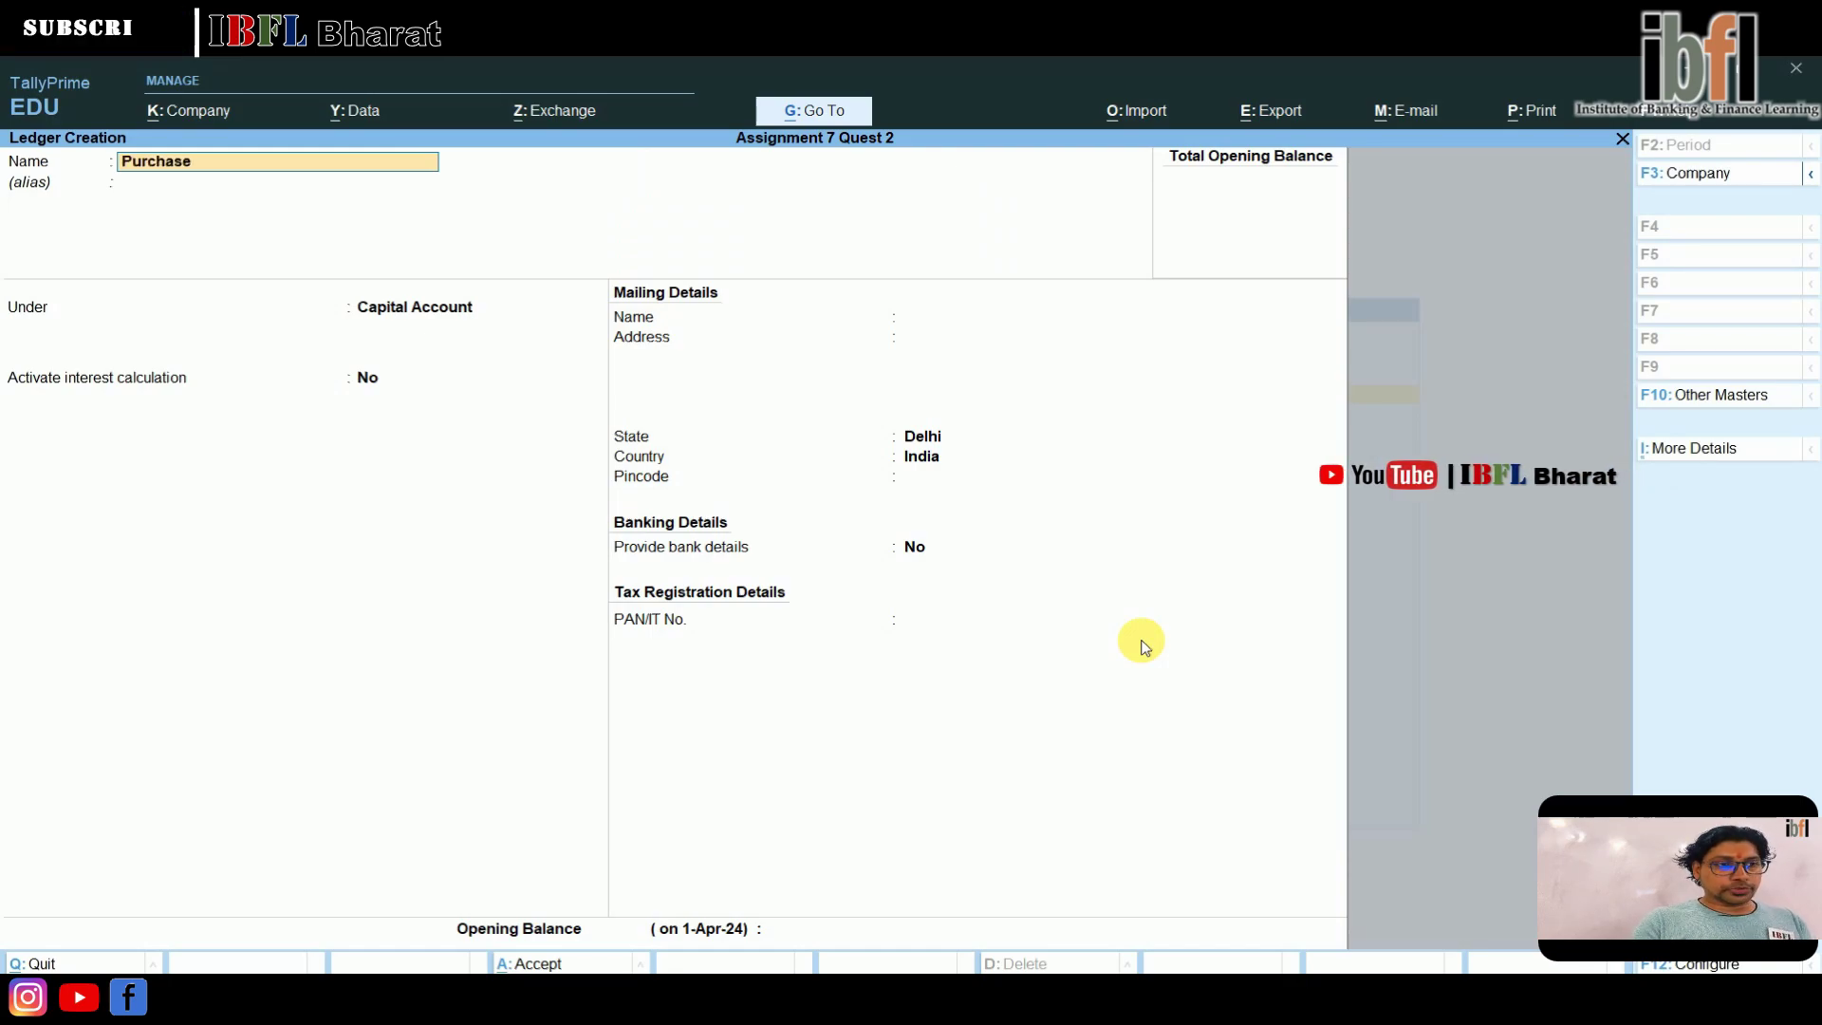
key(Return)
text(Pur)
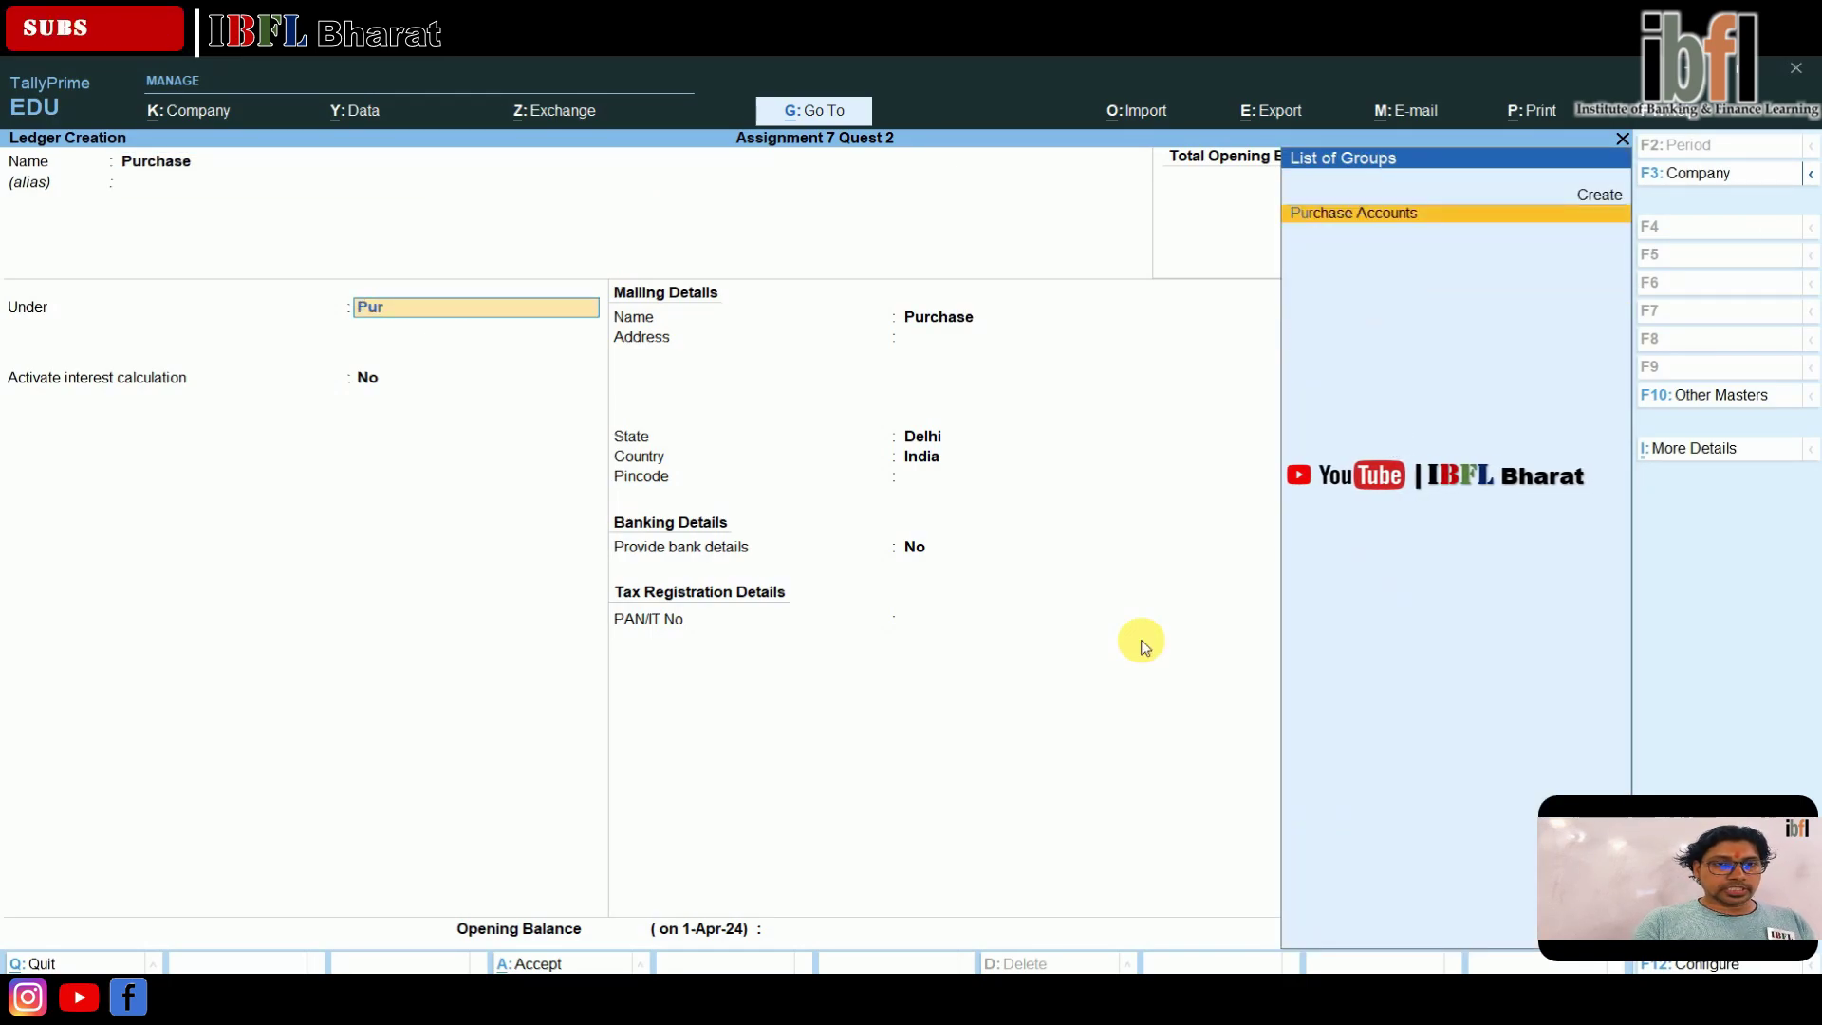
key(Return)
key(Return)
key(Return)
key(Return)
key(Return)
key(Return)
- Create a ledger named "Sales" under the Sales Accounts group, keeping the remaining defaults
text(Sales)
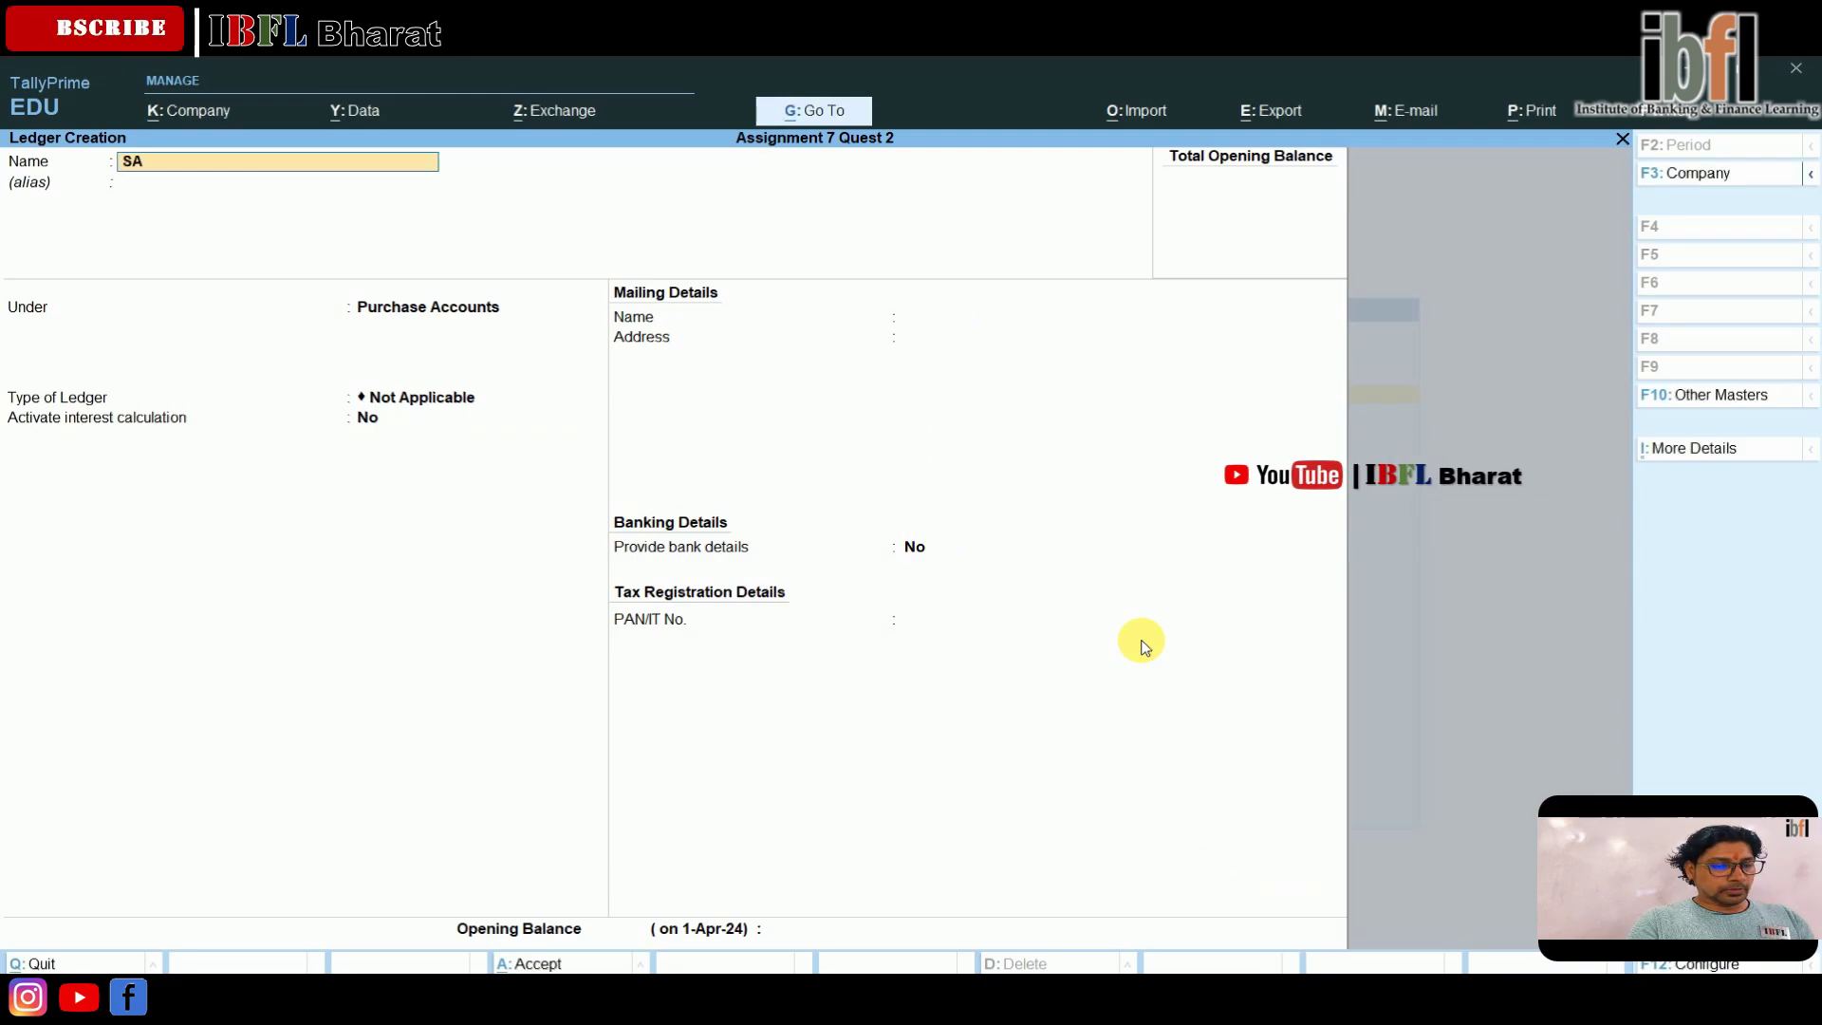
key(Return)
key(Return)
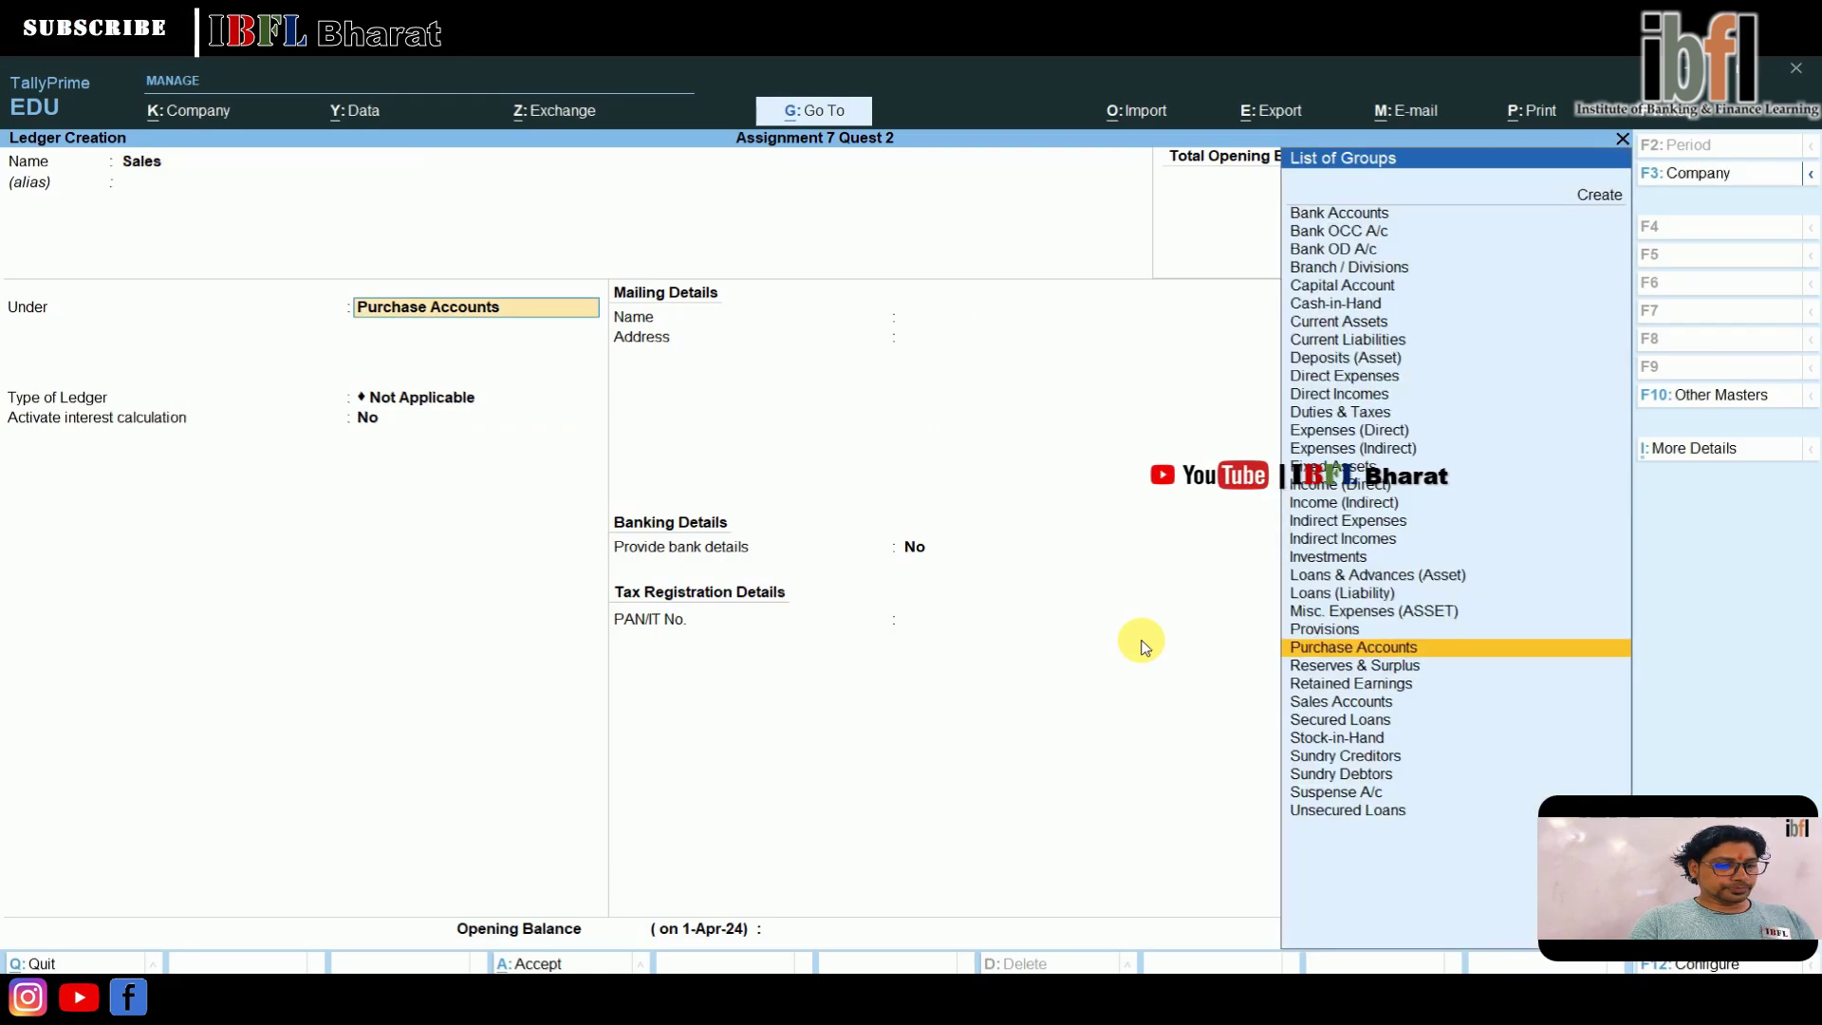
text(Sa)
key(Return)
key(Return)
key(Return)
key(Return)
key(Return)
key(Return)
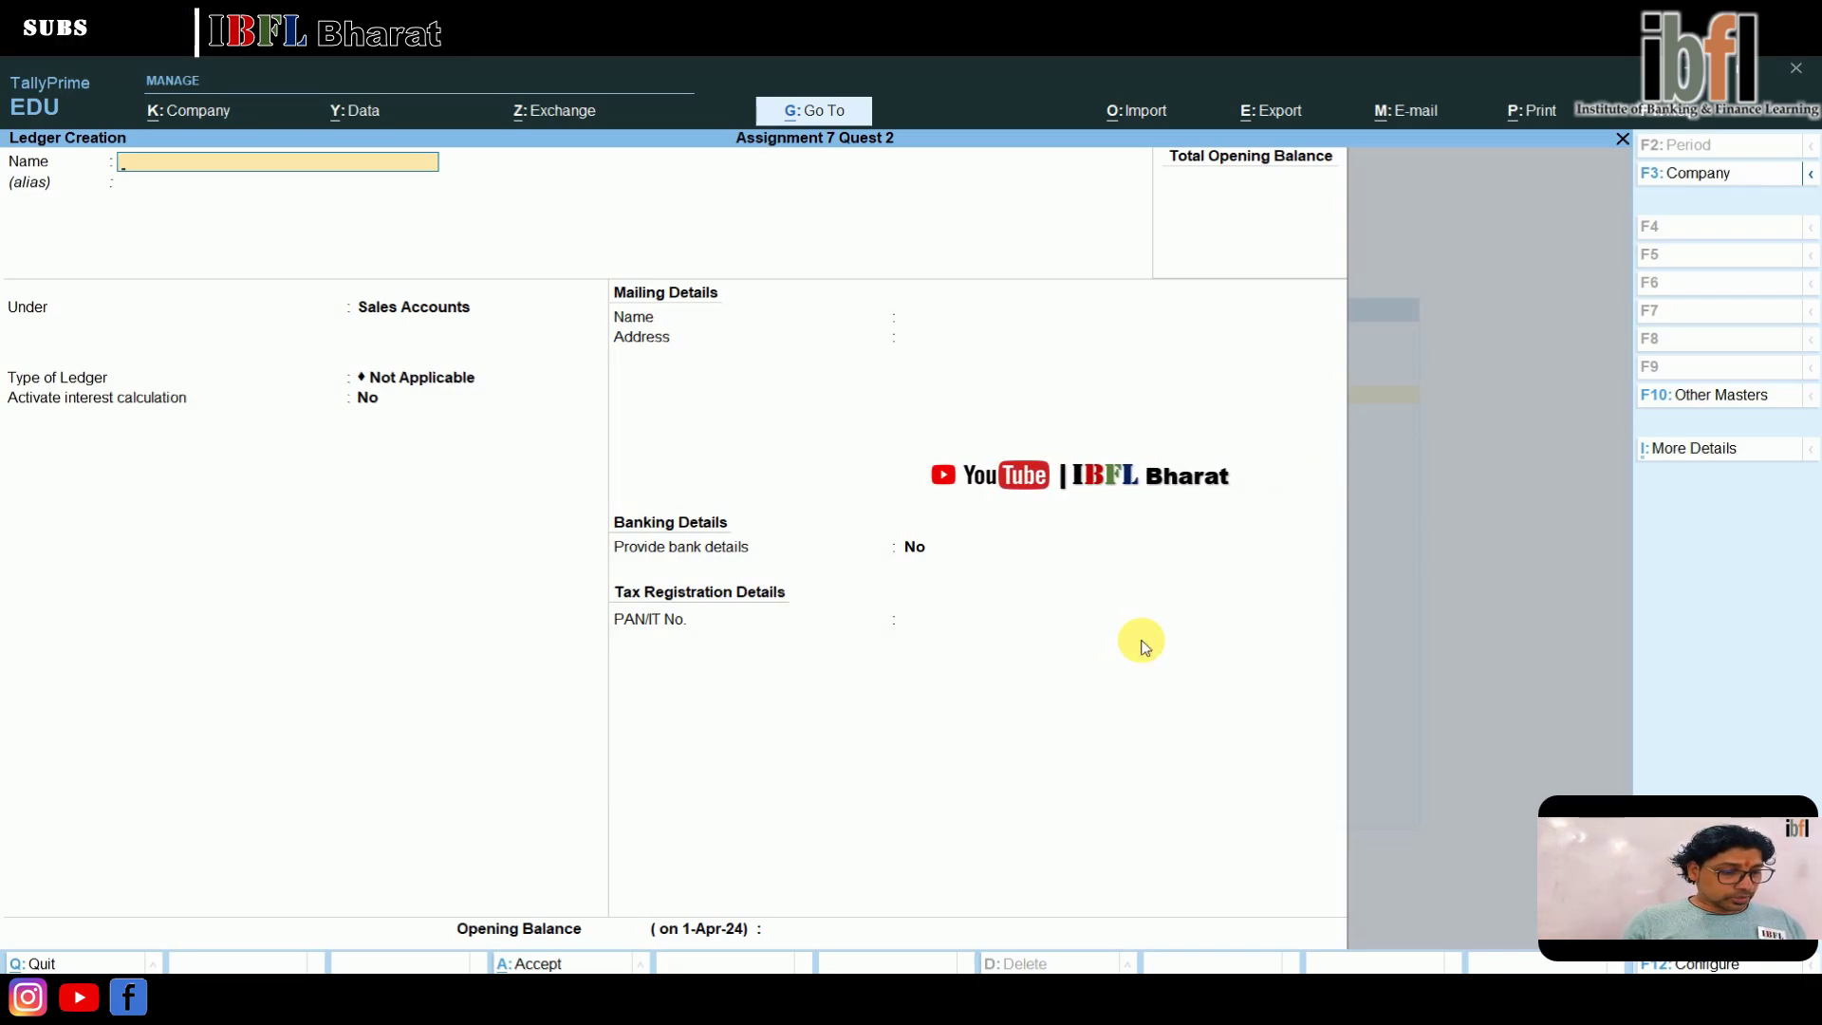
- Start a ledger named "Deepika Enterprises" under Sundry Creditors, with balances maintained bill-by-bill
text(Deepika Enterprises)
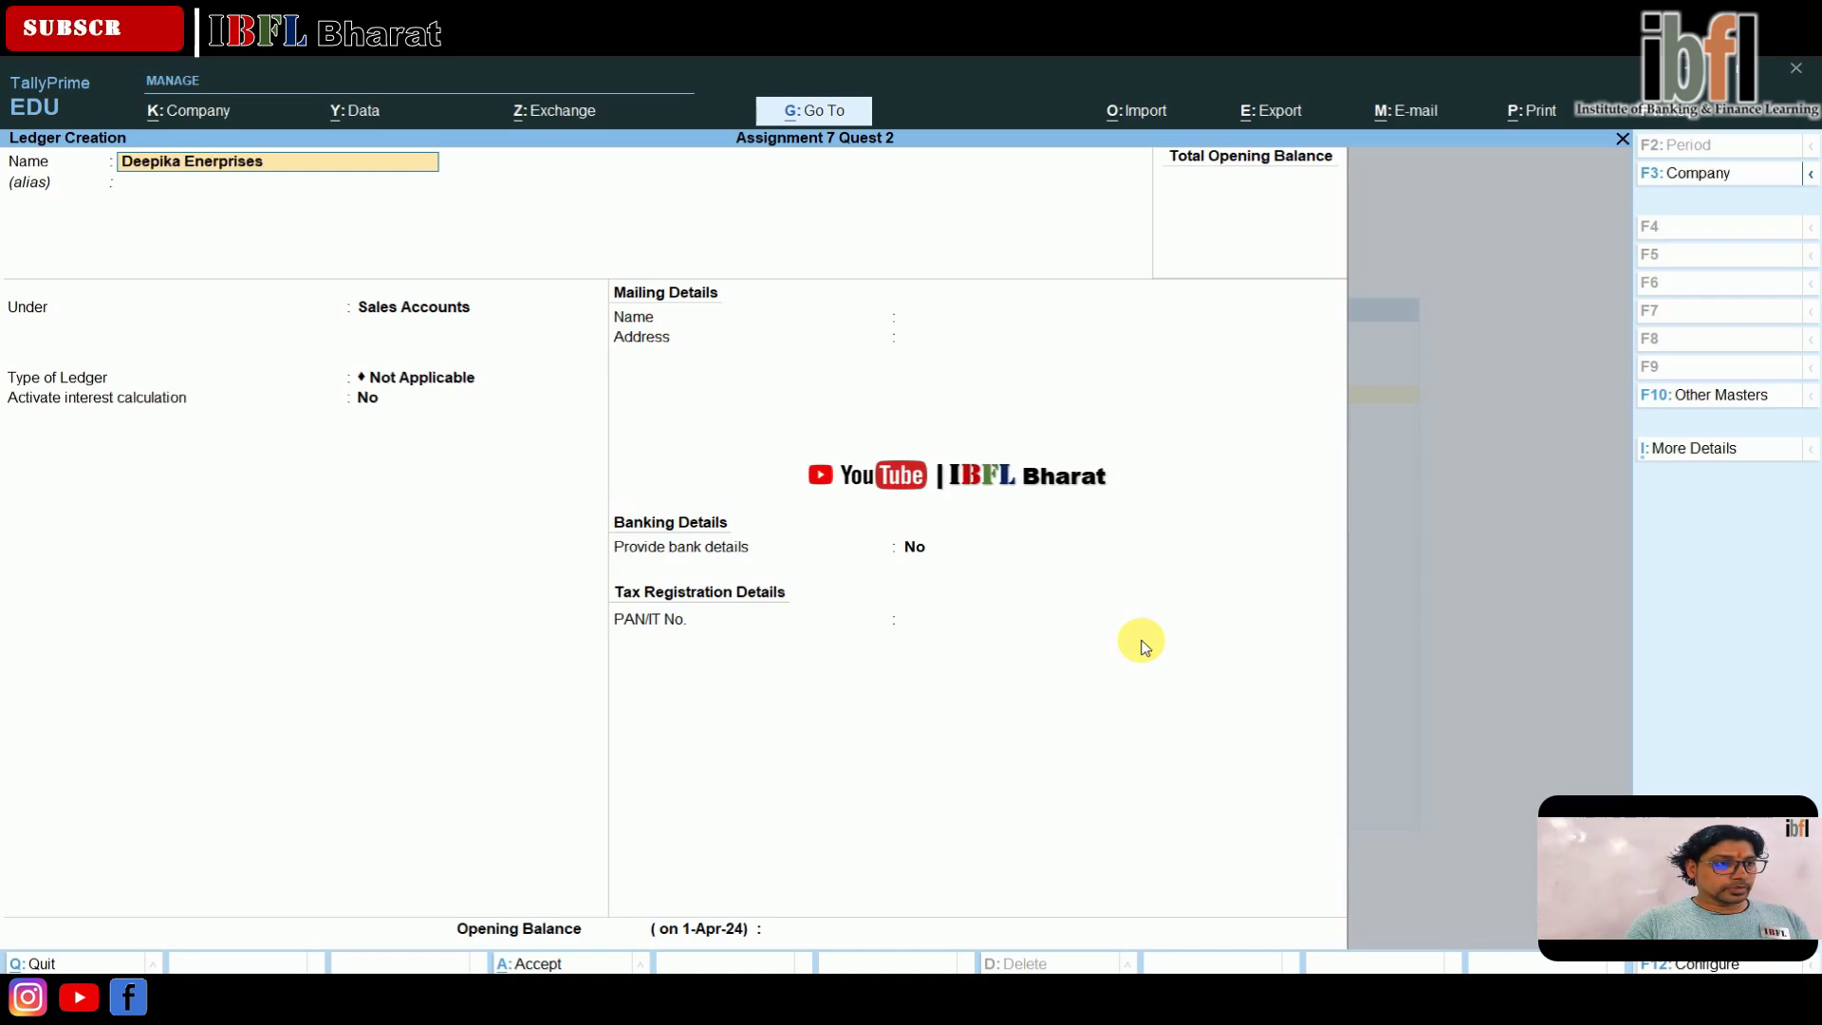
key(Return)
key(Return)
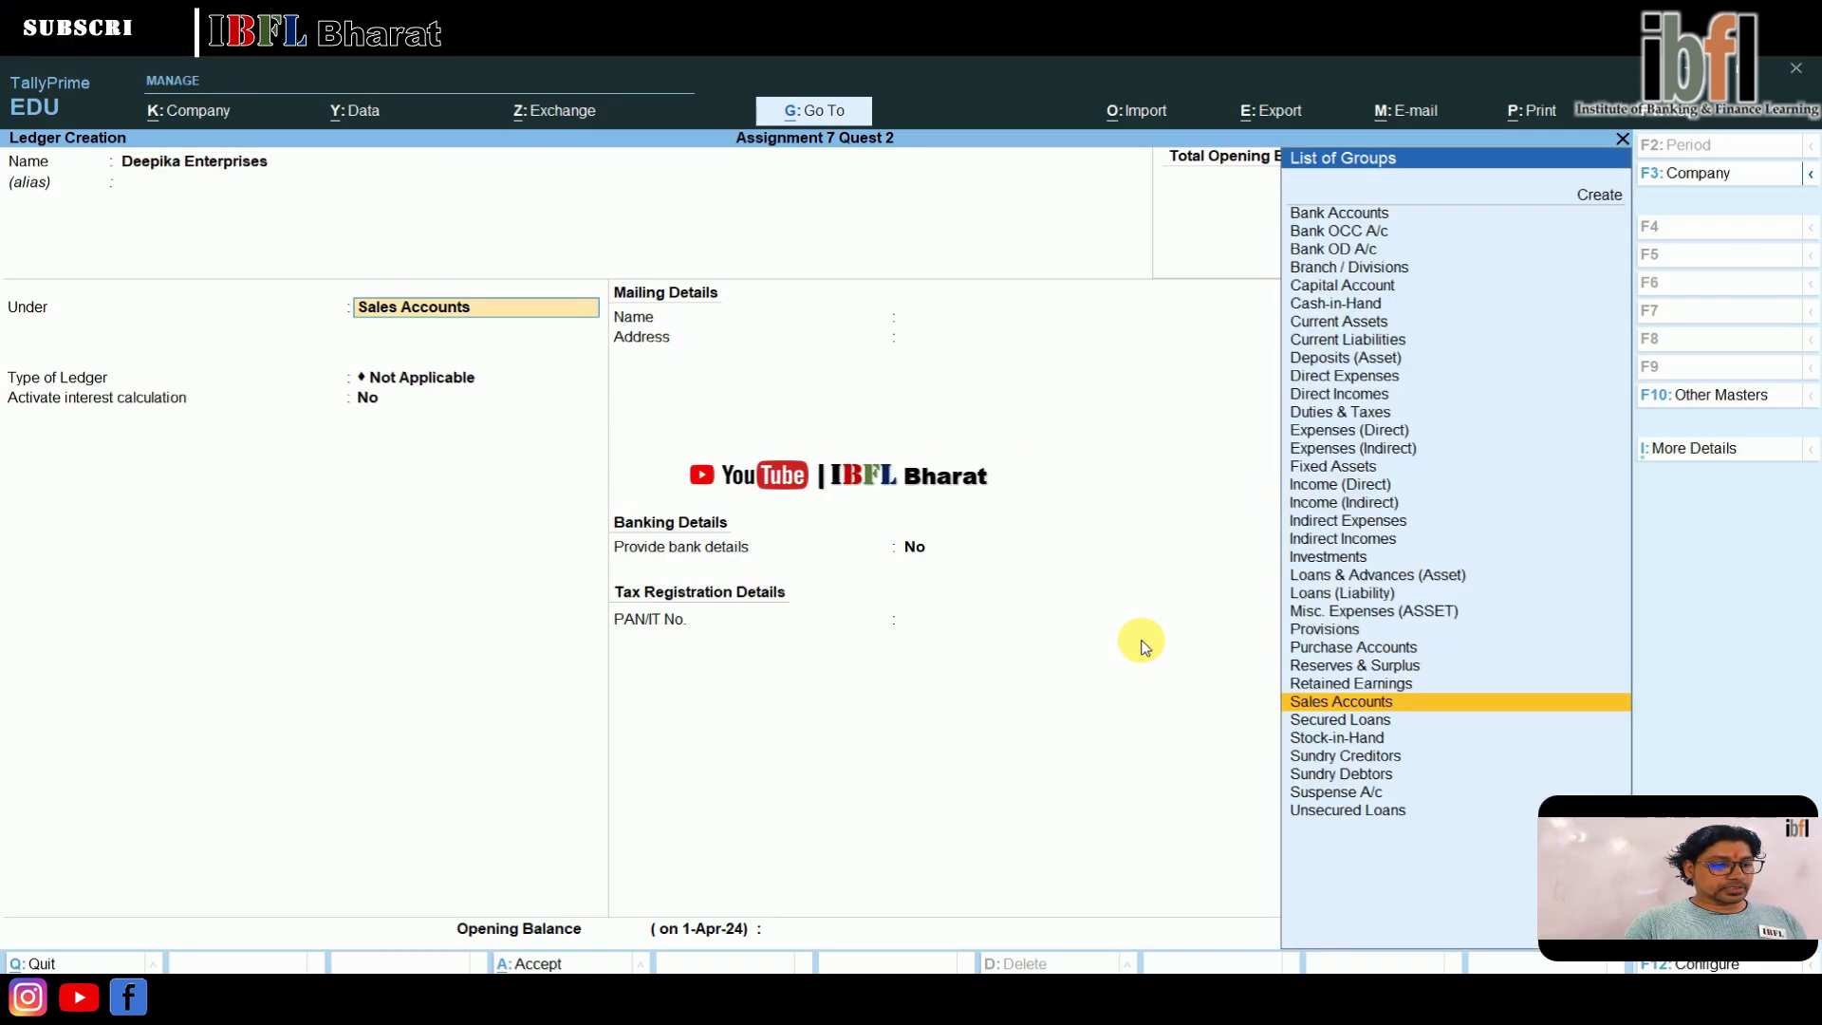
text(Cred)
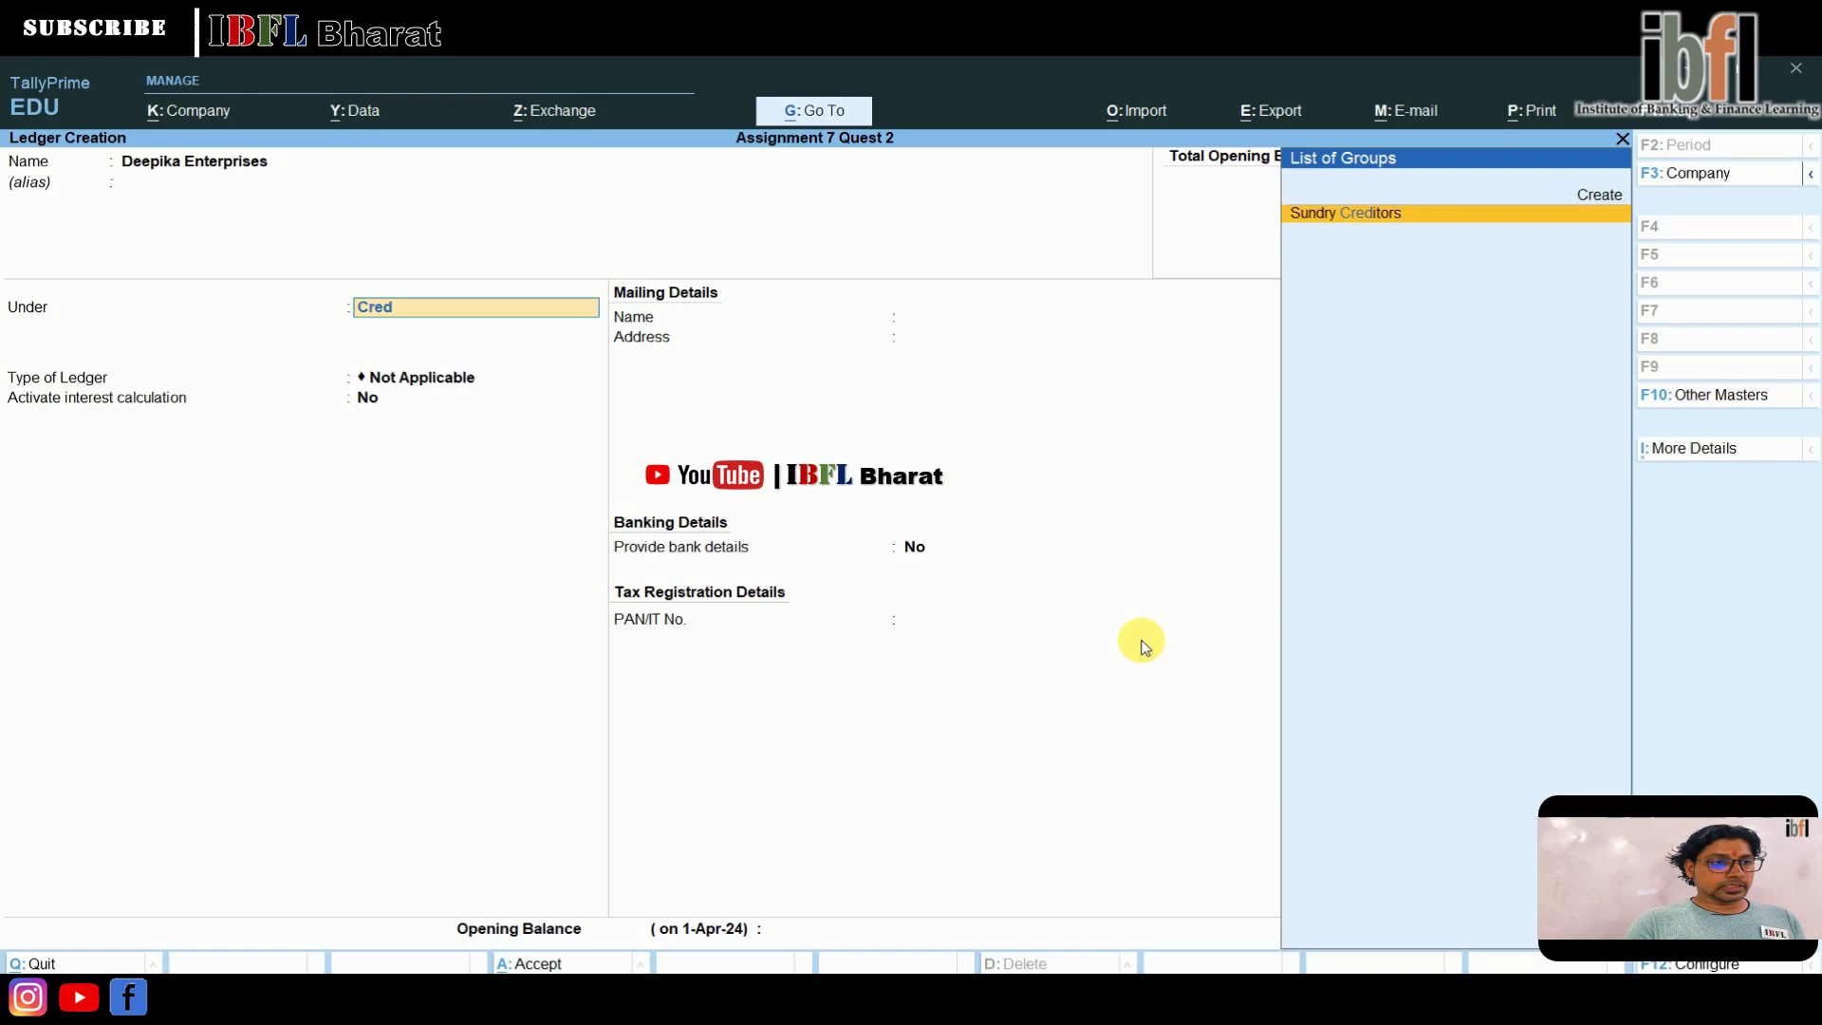
key(Return)
key(Return)
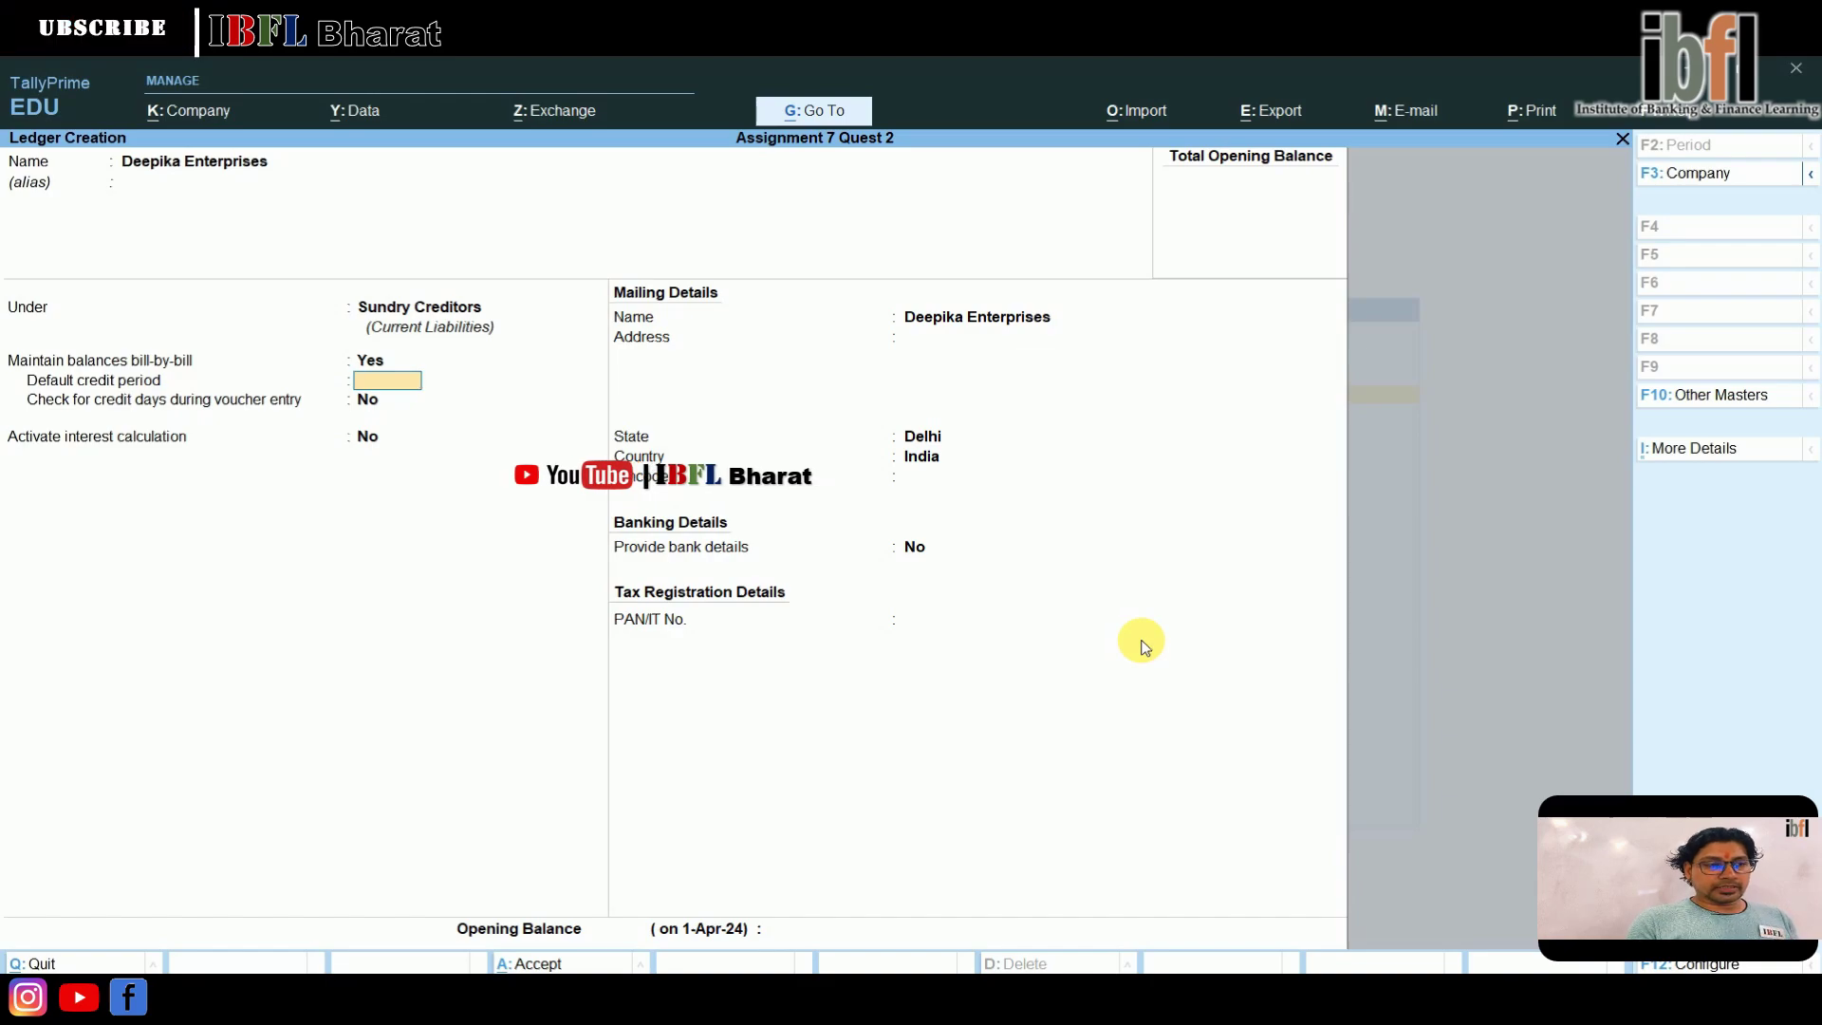
- Activate interest calculation for the Deepika Enterprises ledger and calculate it transaction-by-transaction, without overriding parameters or including transaction dates
key(Return)
key(Return)
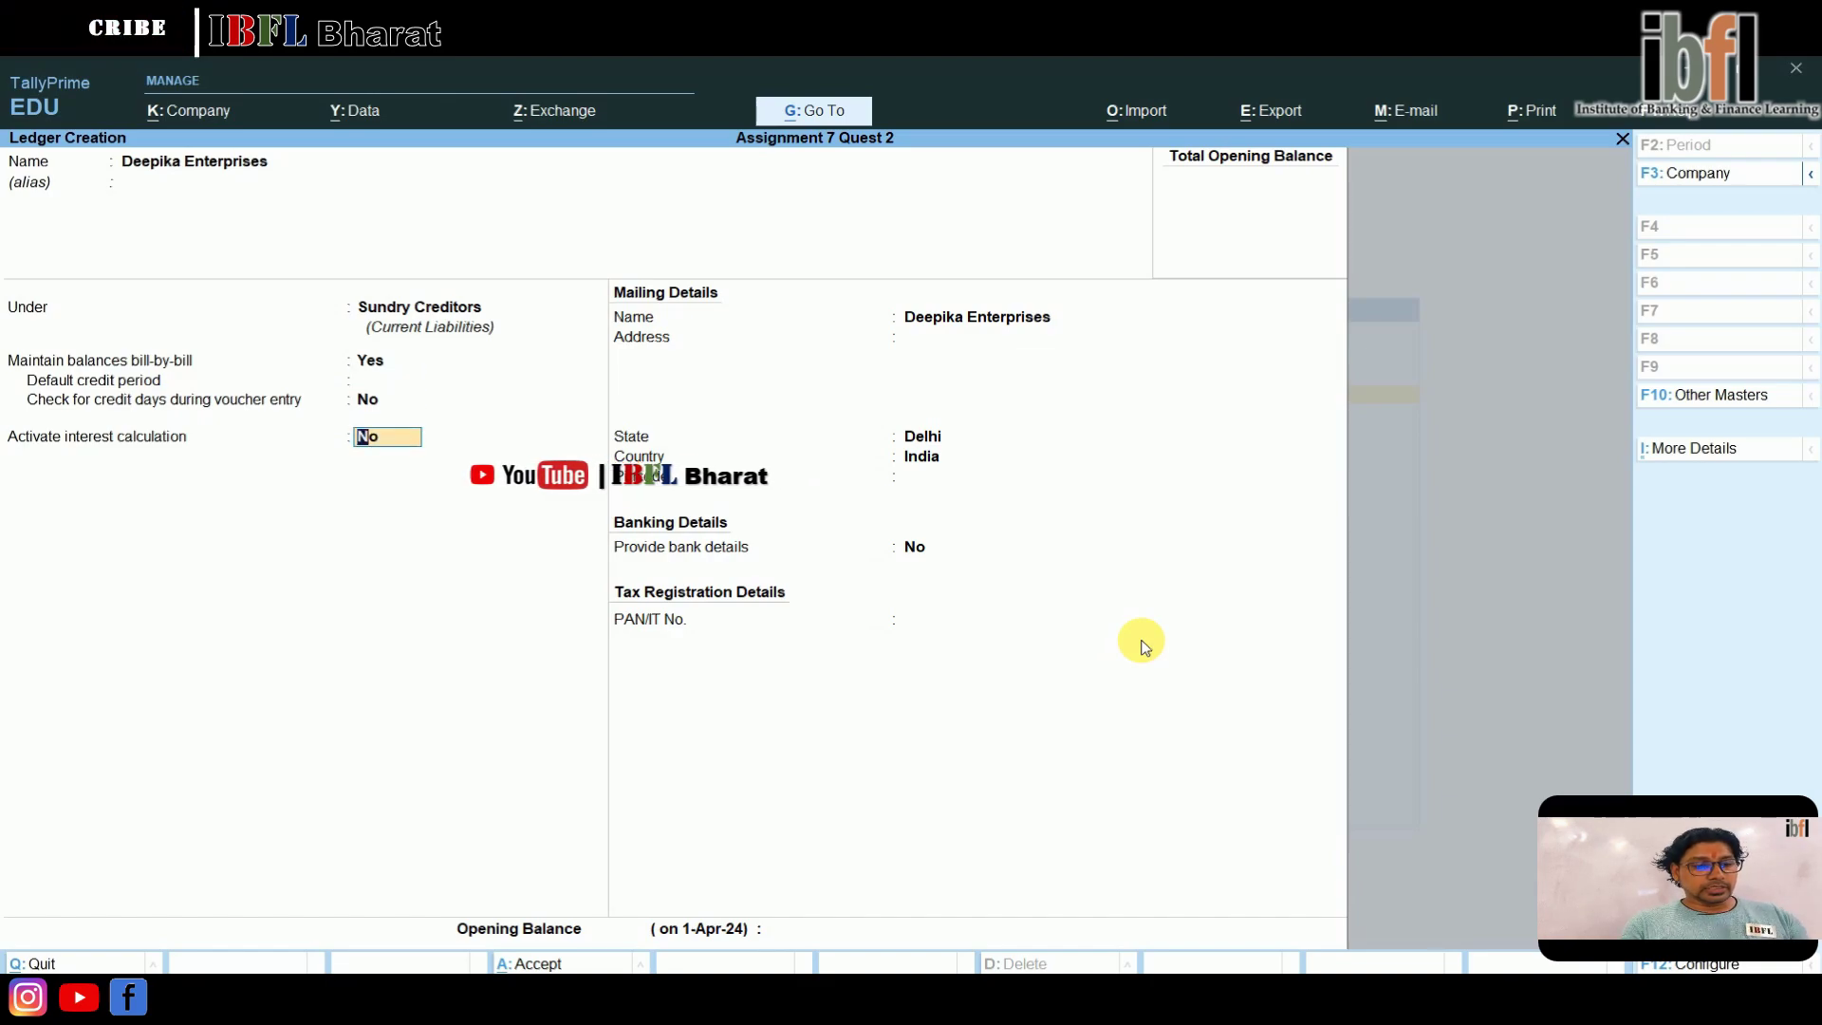
text(y)
key(Return)
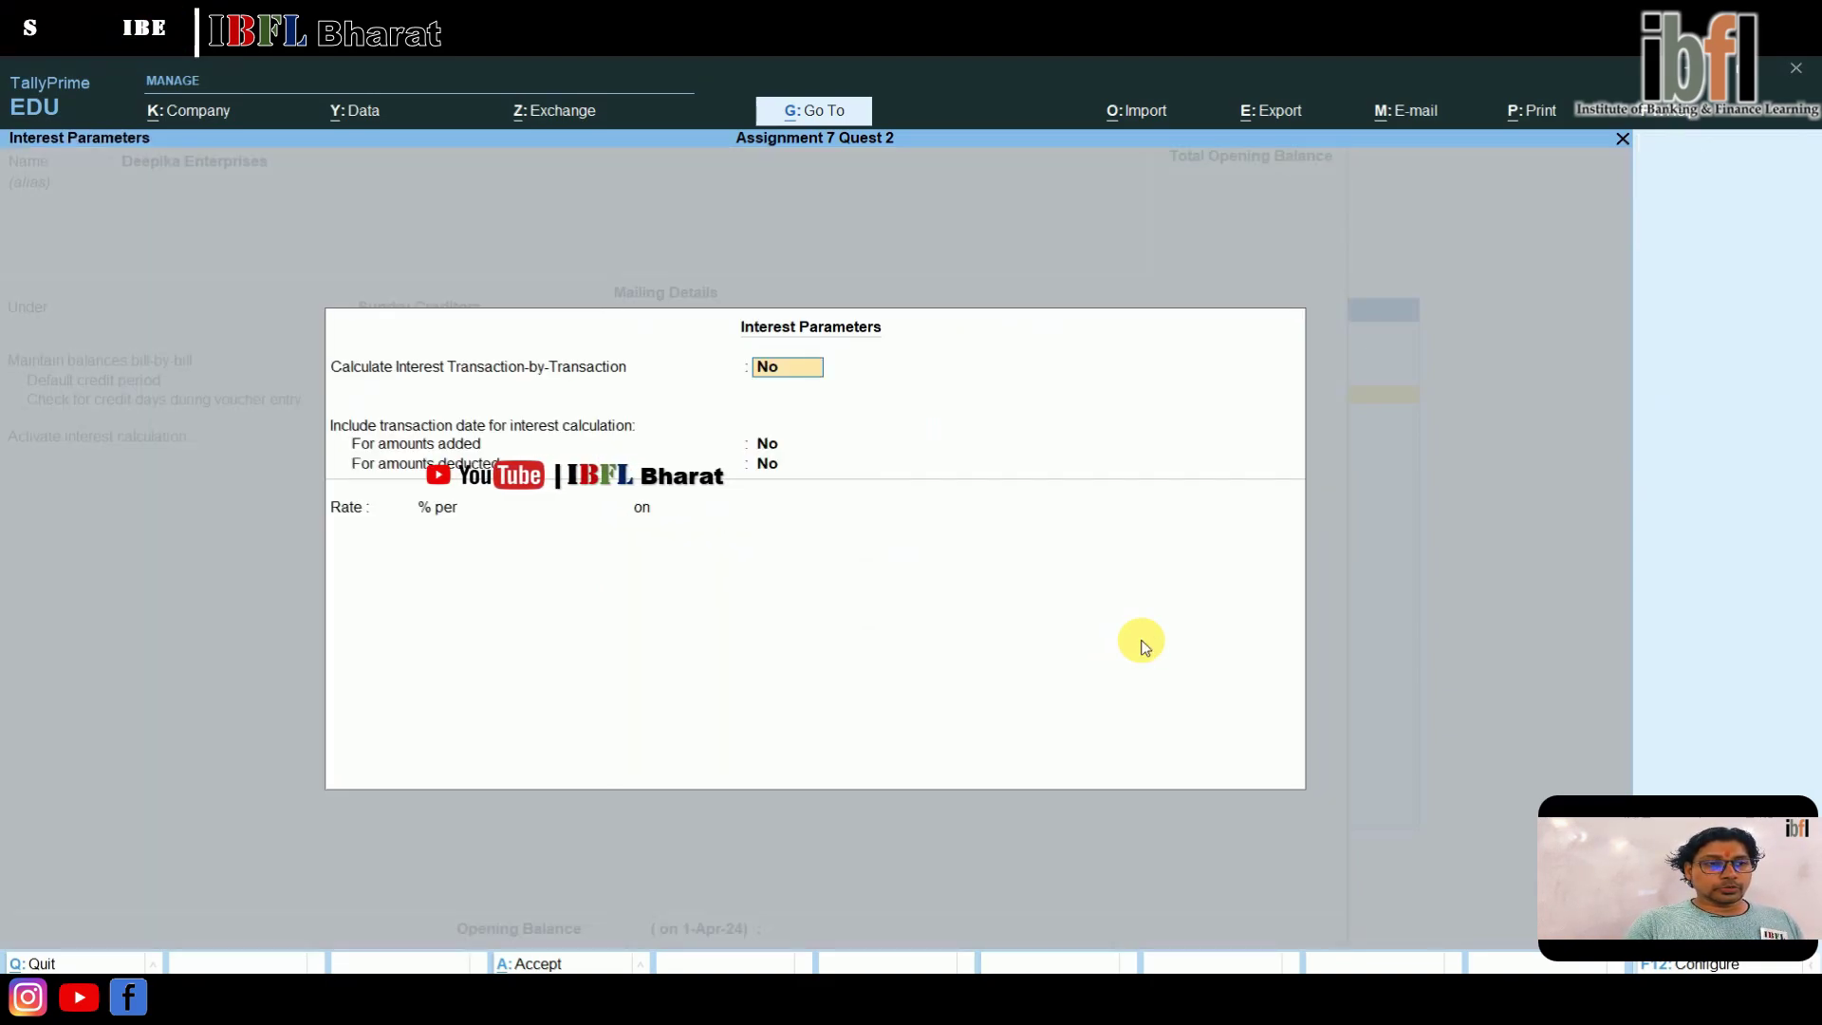
text(y)
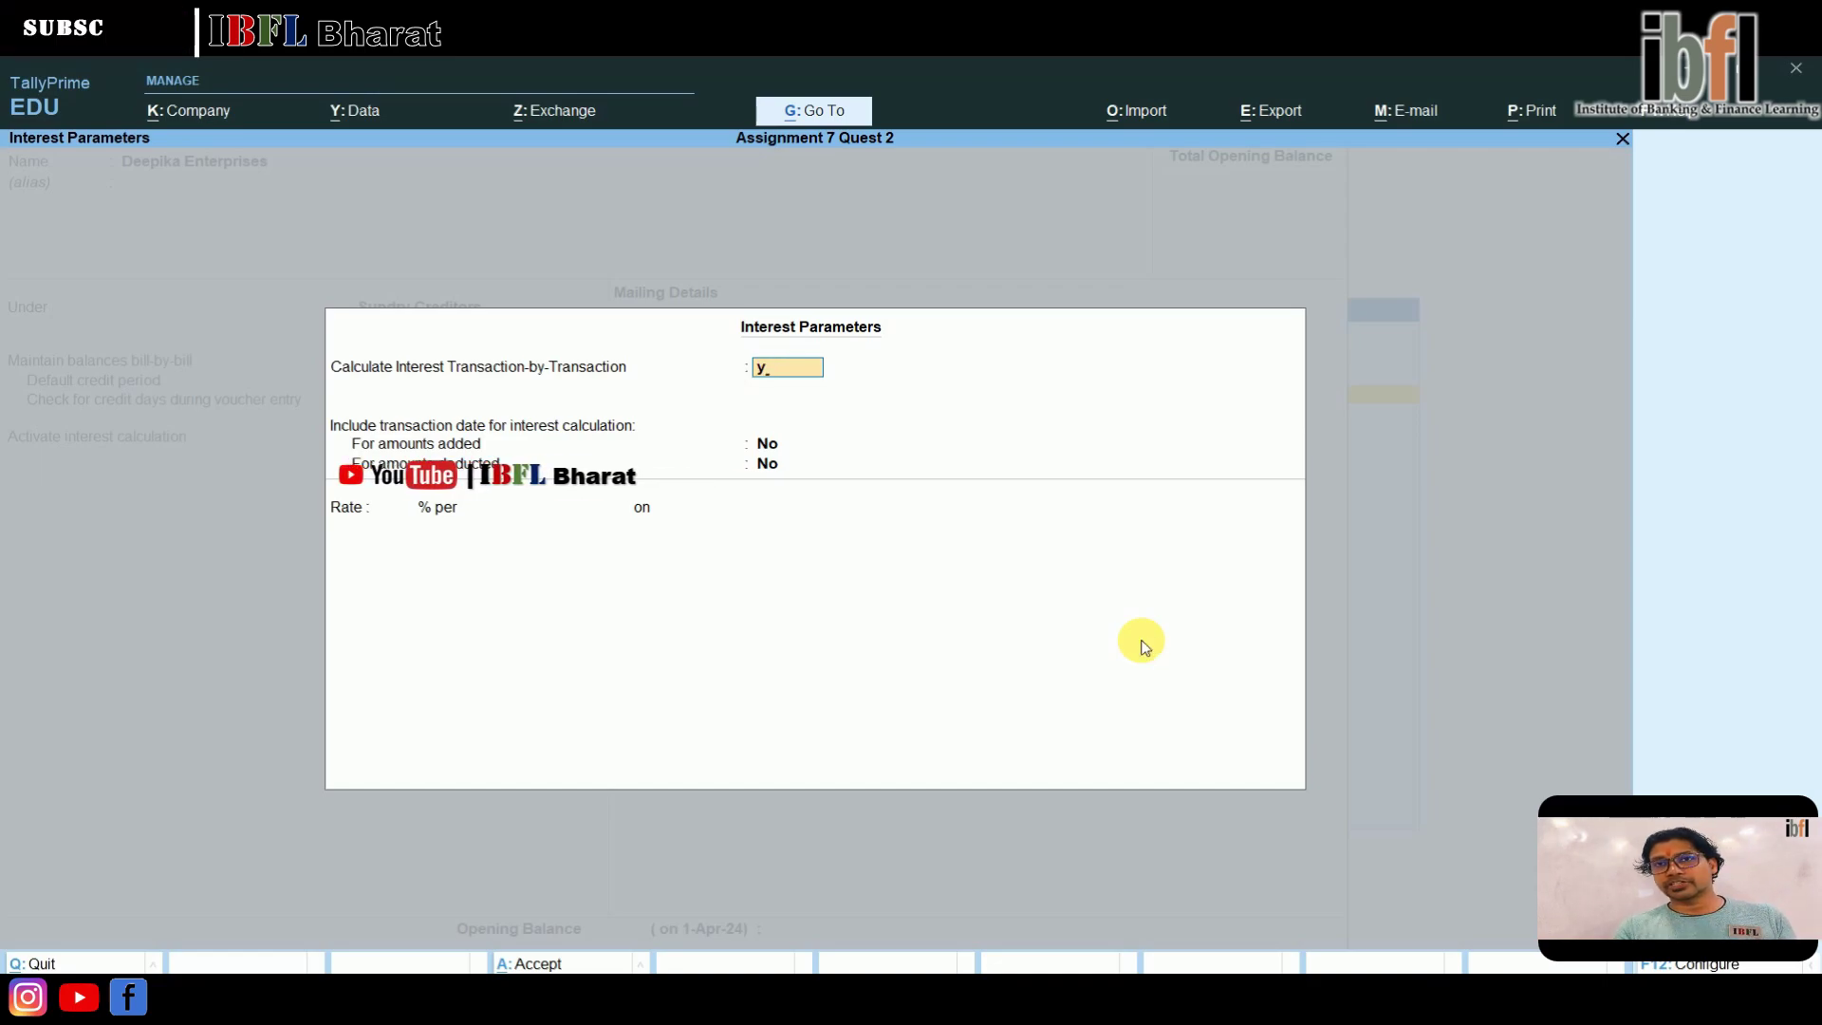
key(Return)
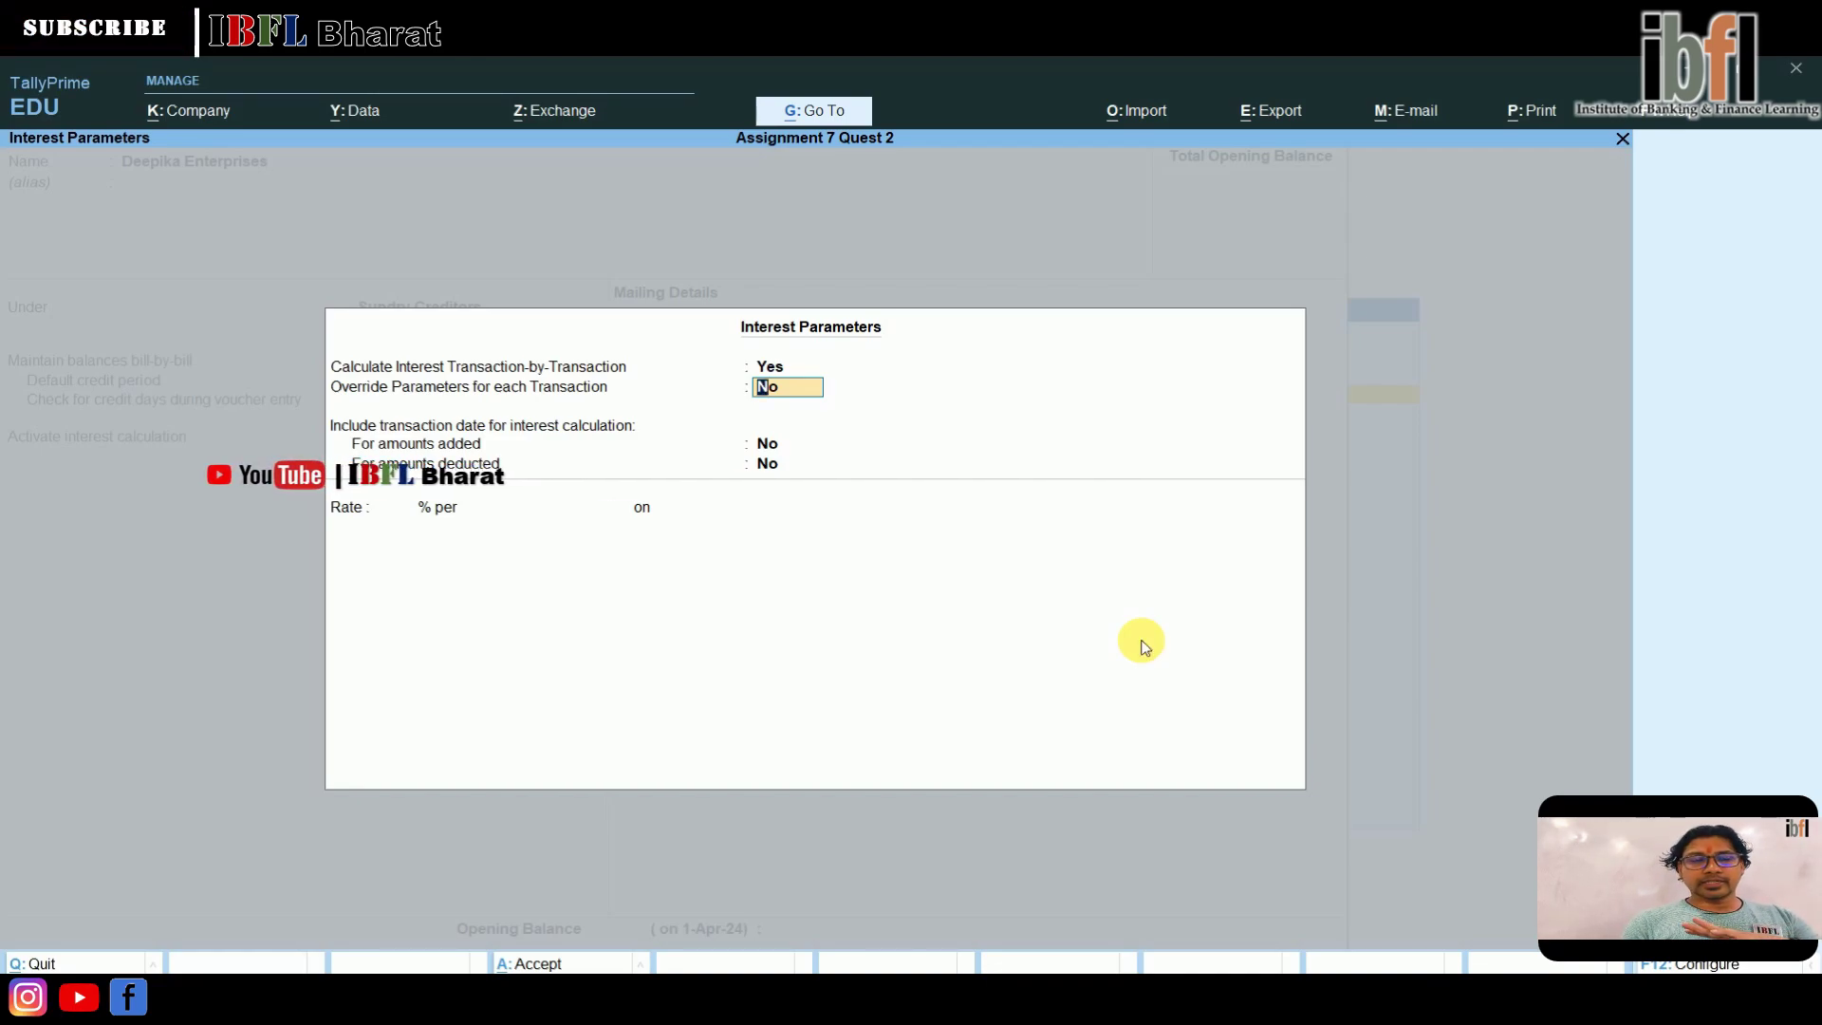
key(Return)
key(Return)
key(Return)
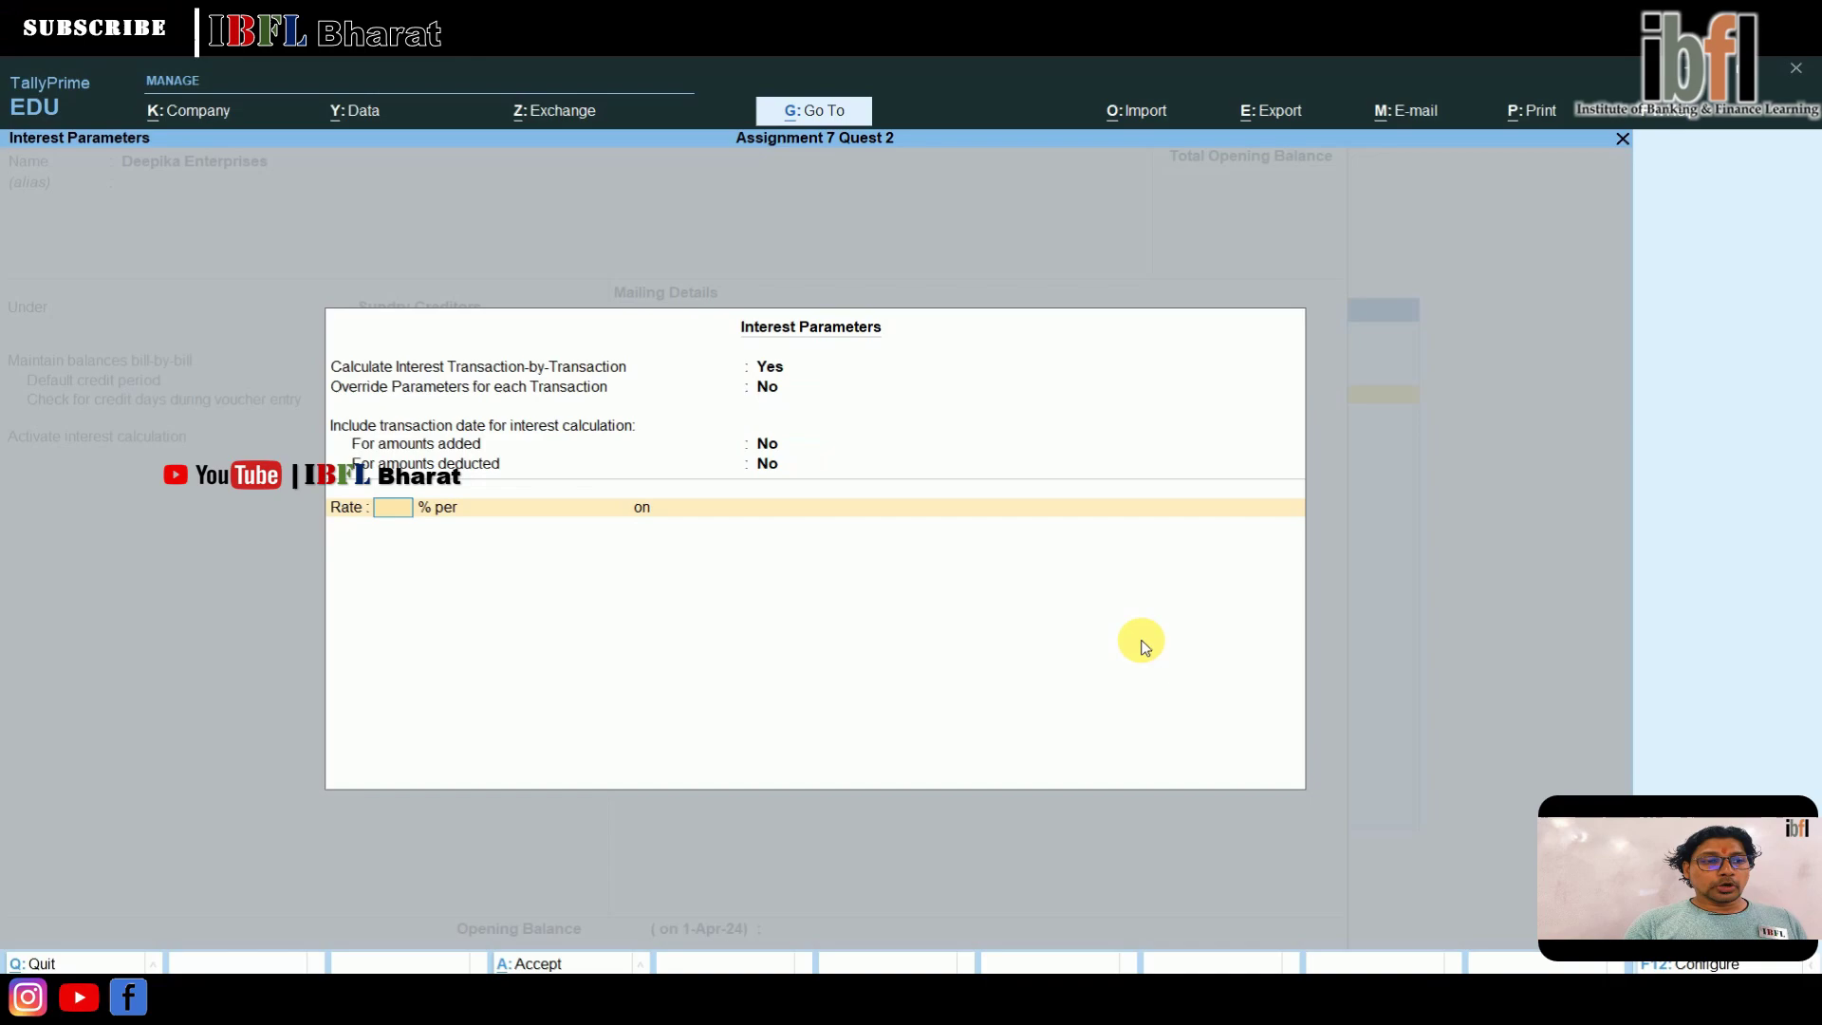
- Set the interest rate to 6% per 365-Day Year on All Balances
text(6)
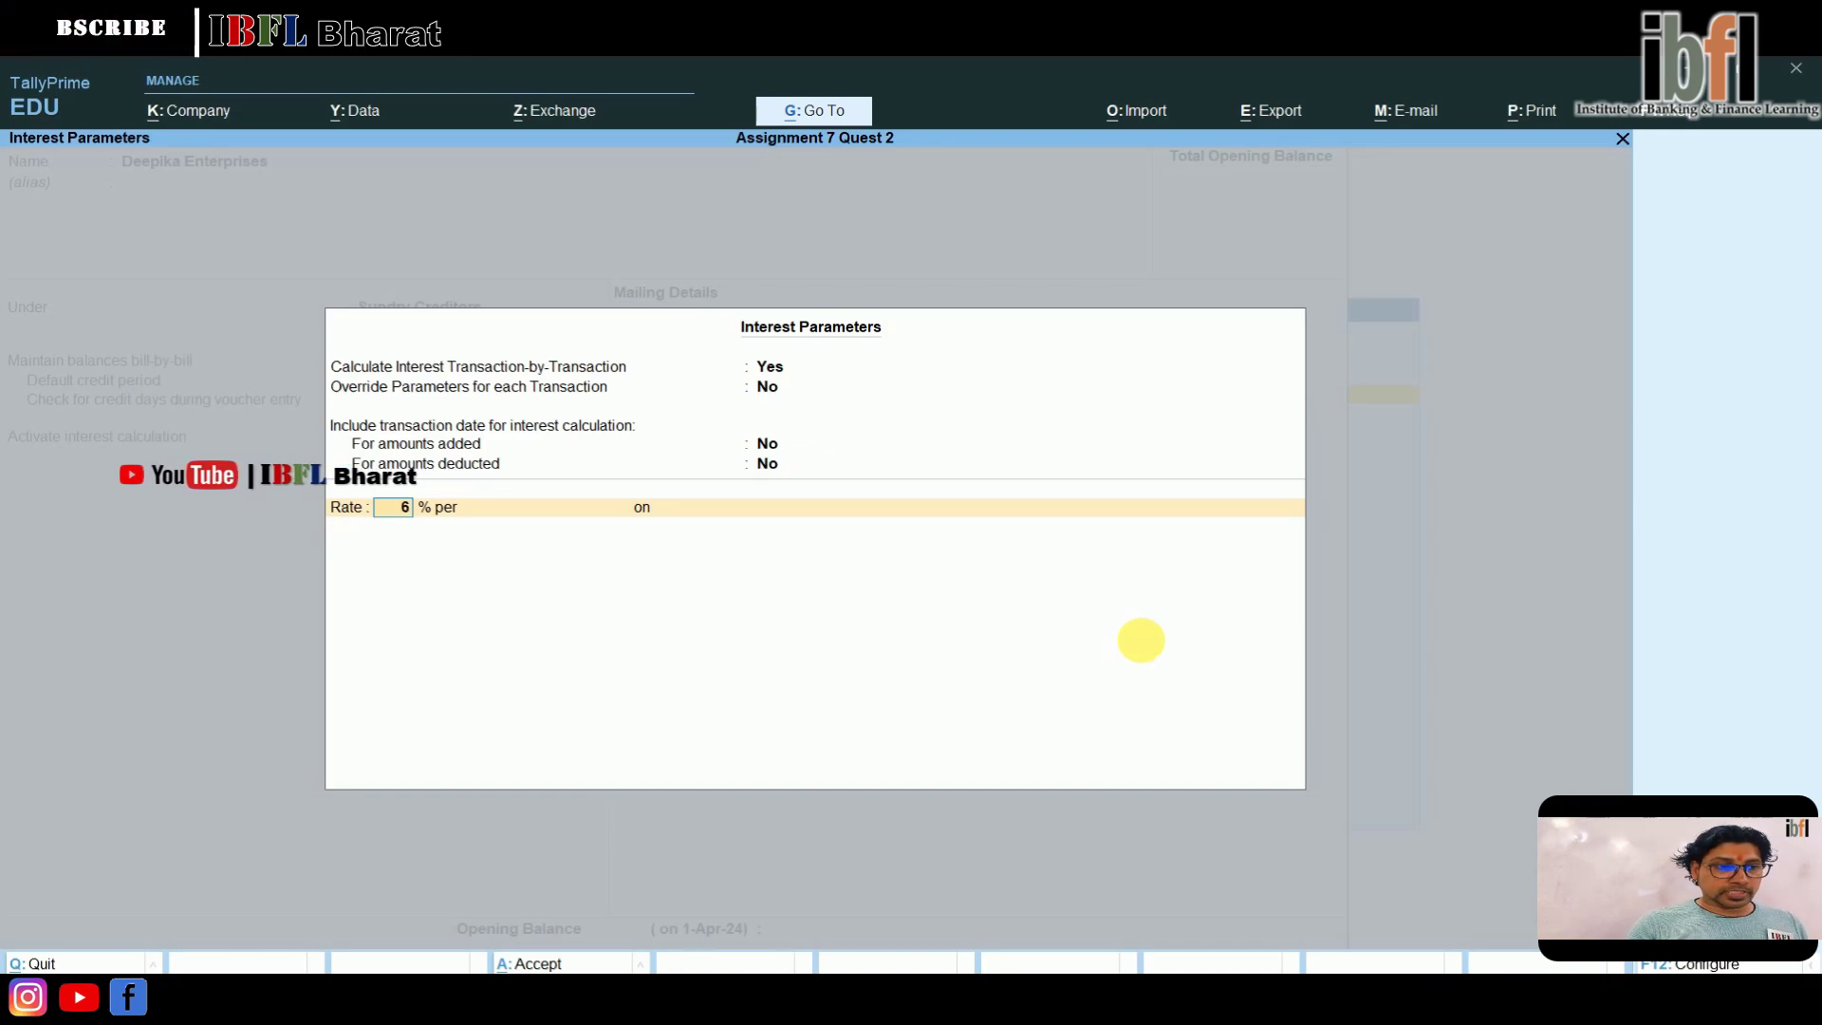
key(Return)
key(Down)
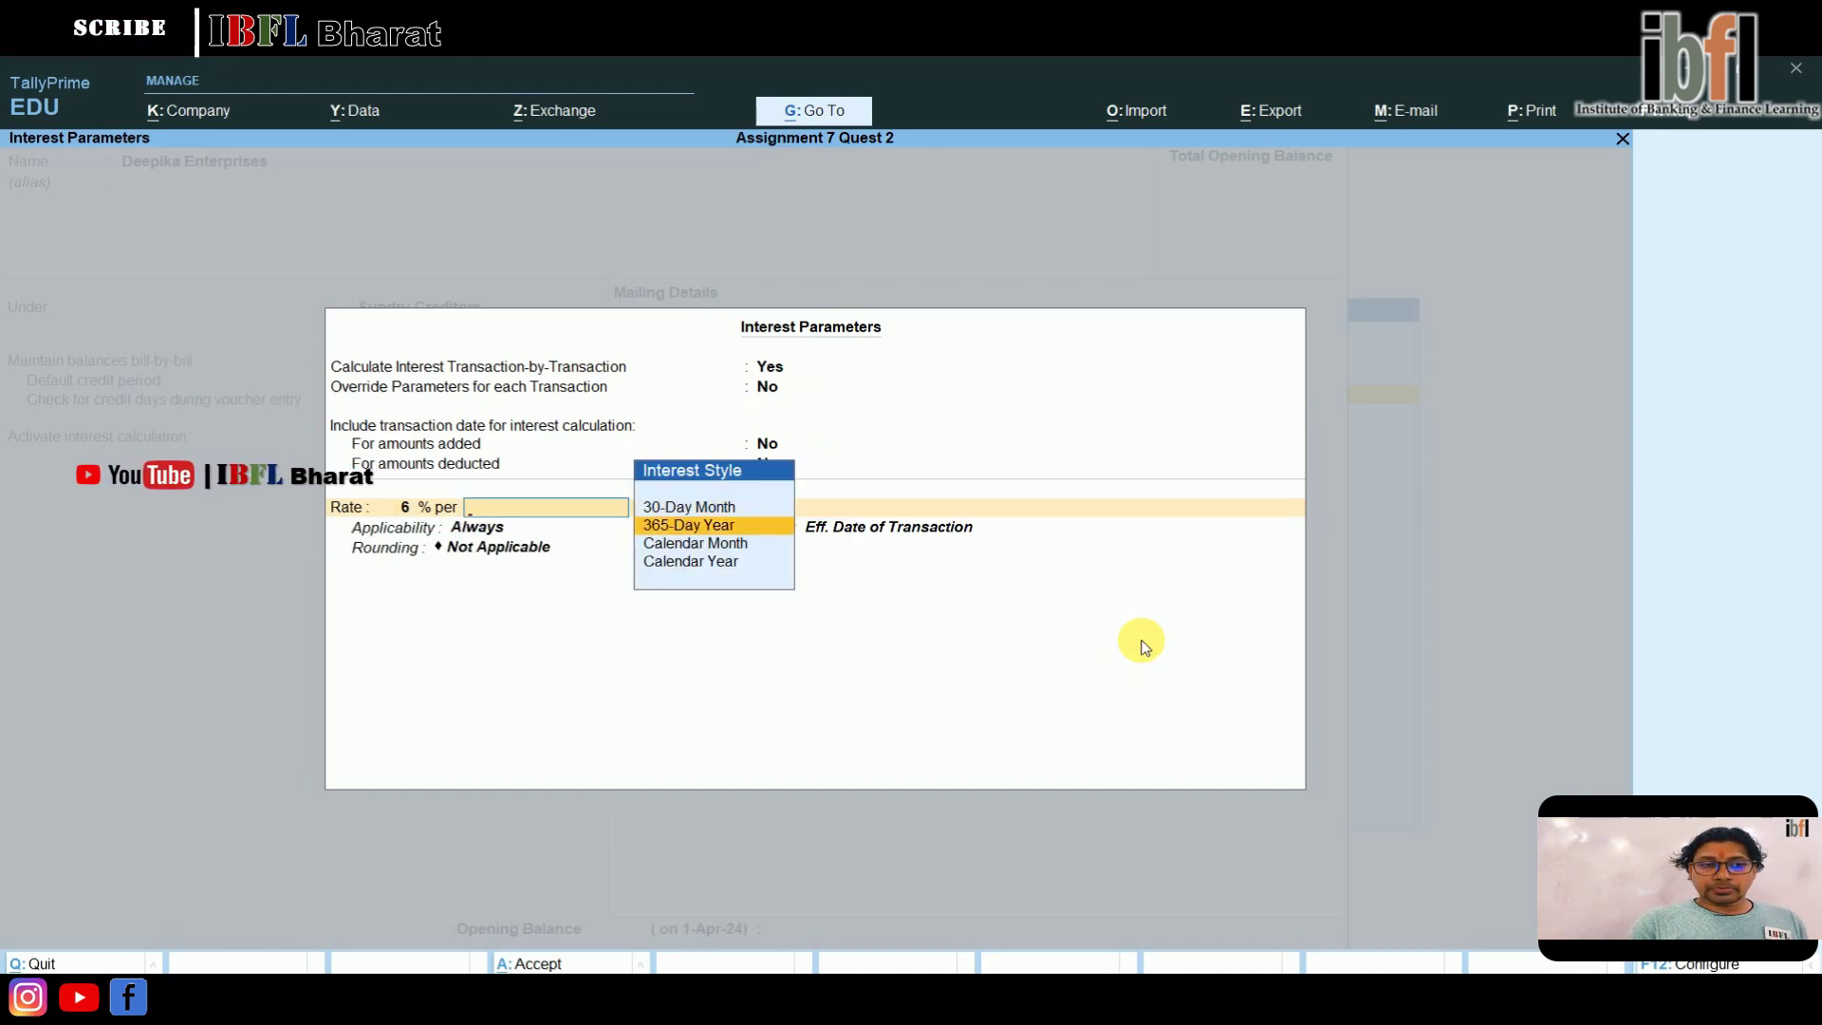
key(Down)
key(Down)
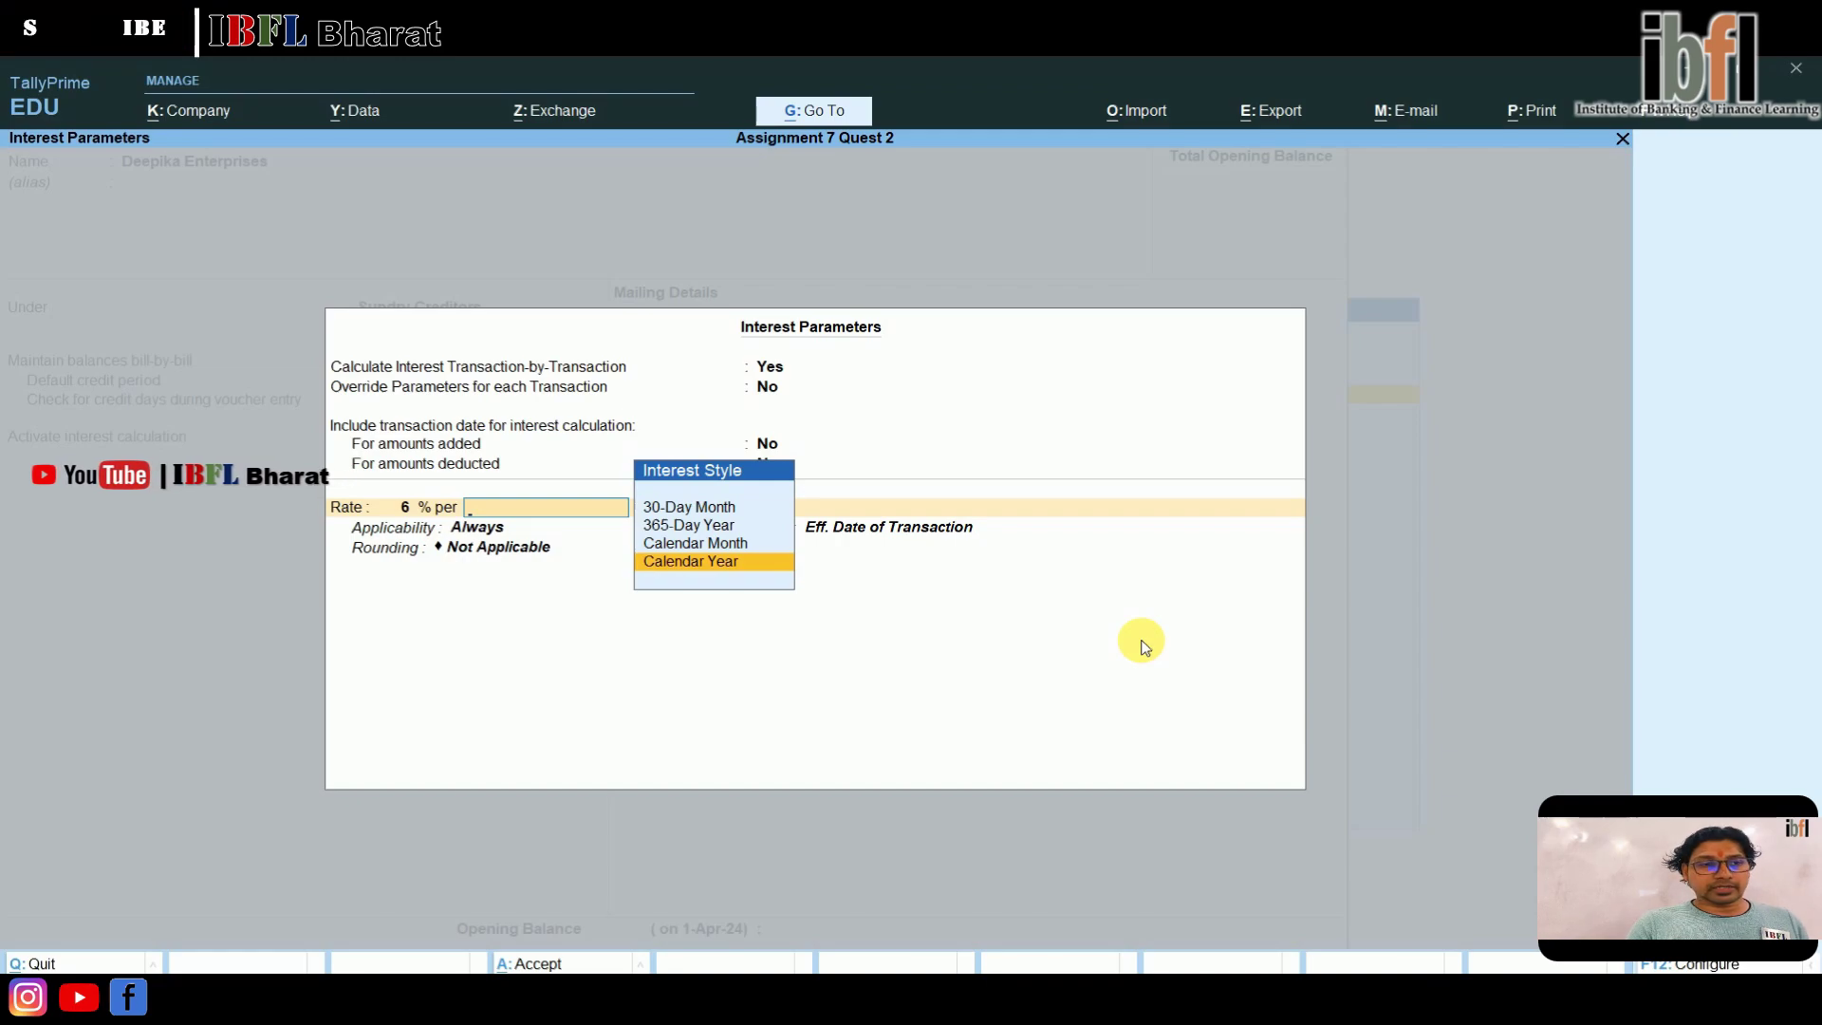
key(Up)
key(Up)
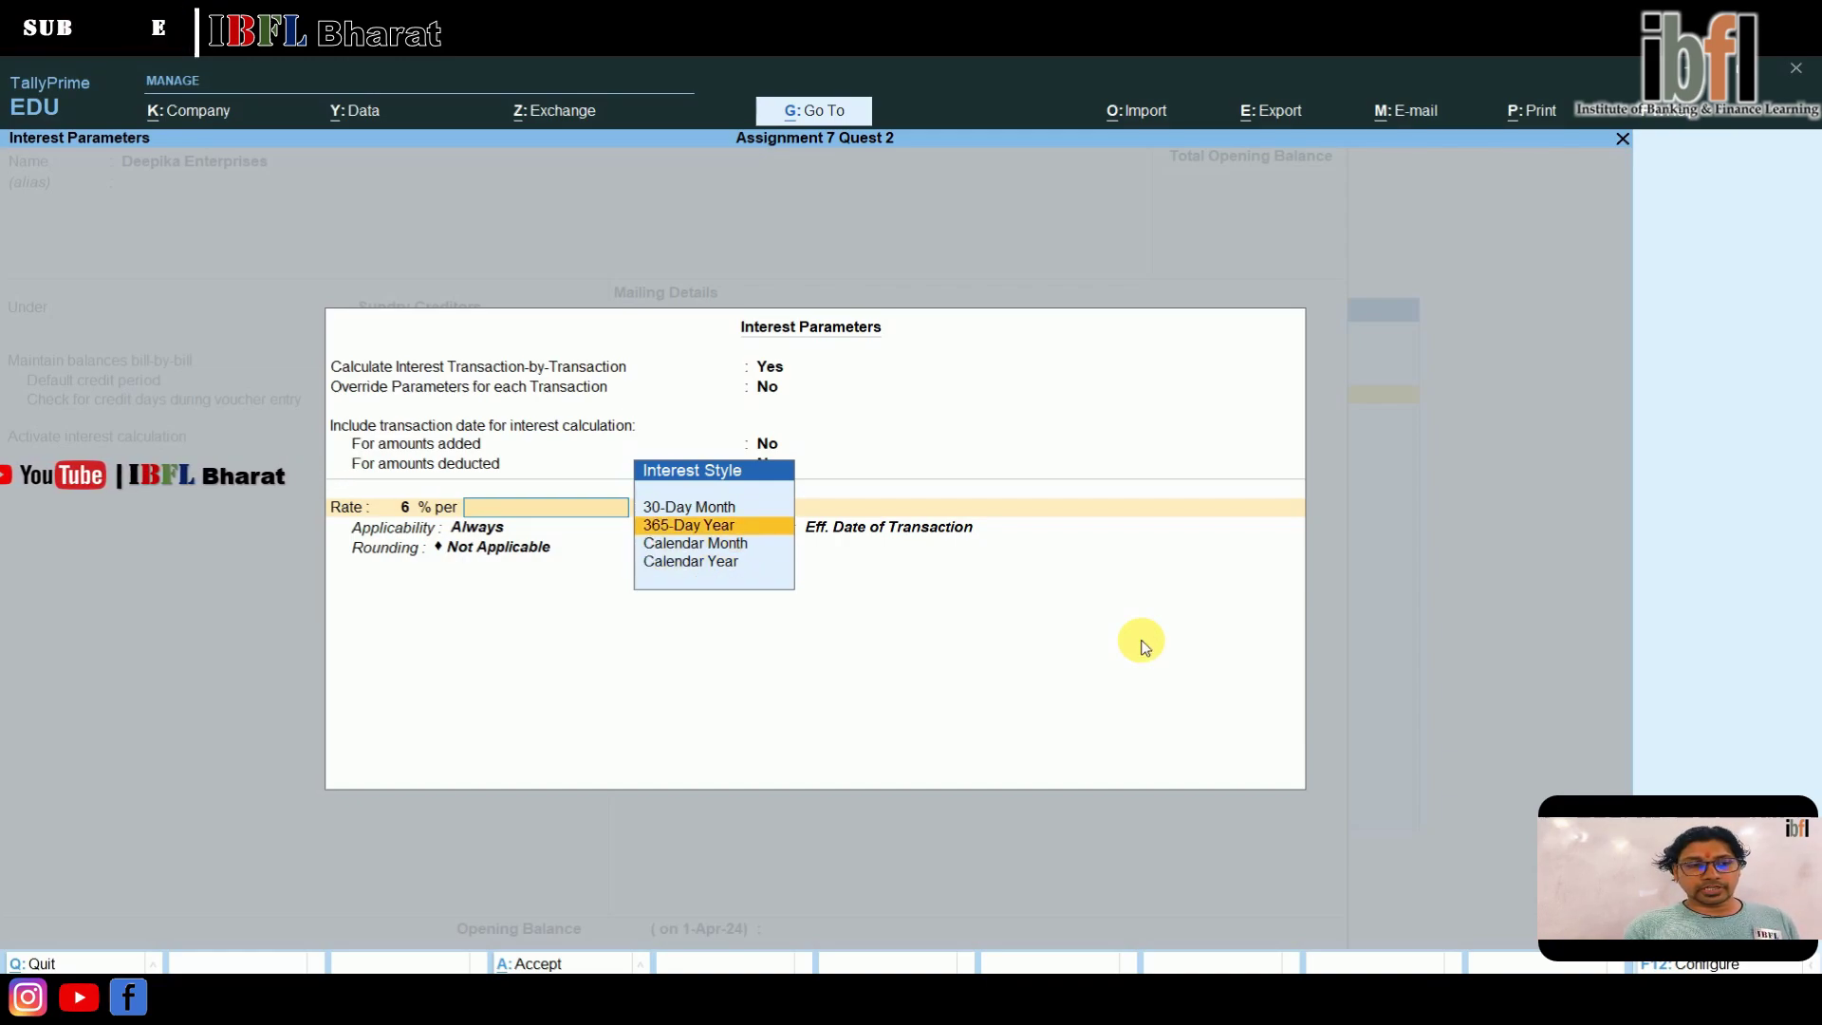
key(Return)
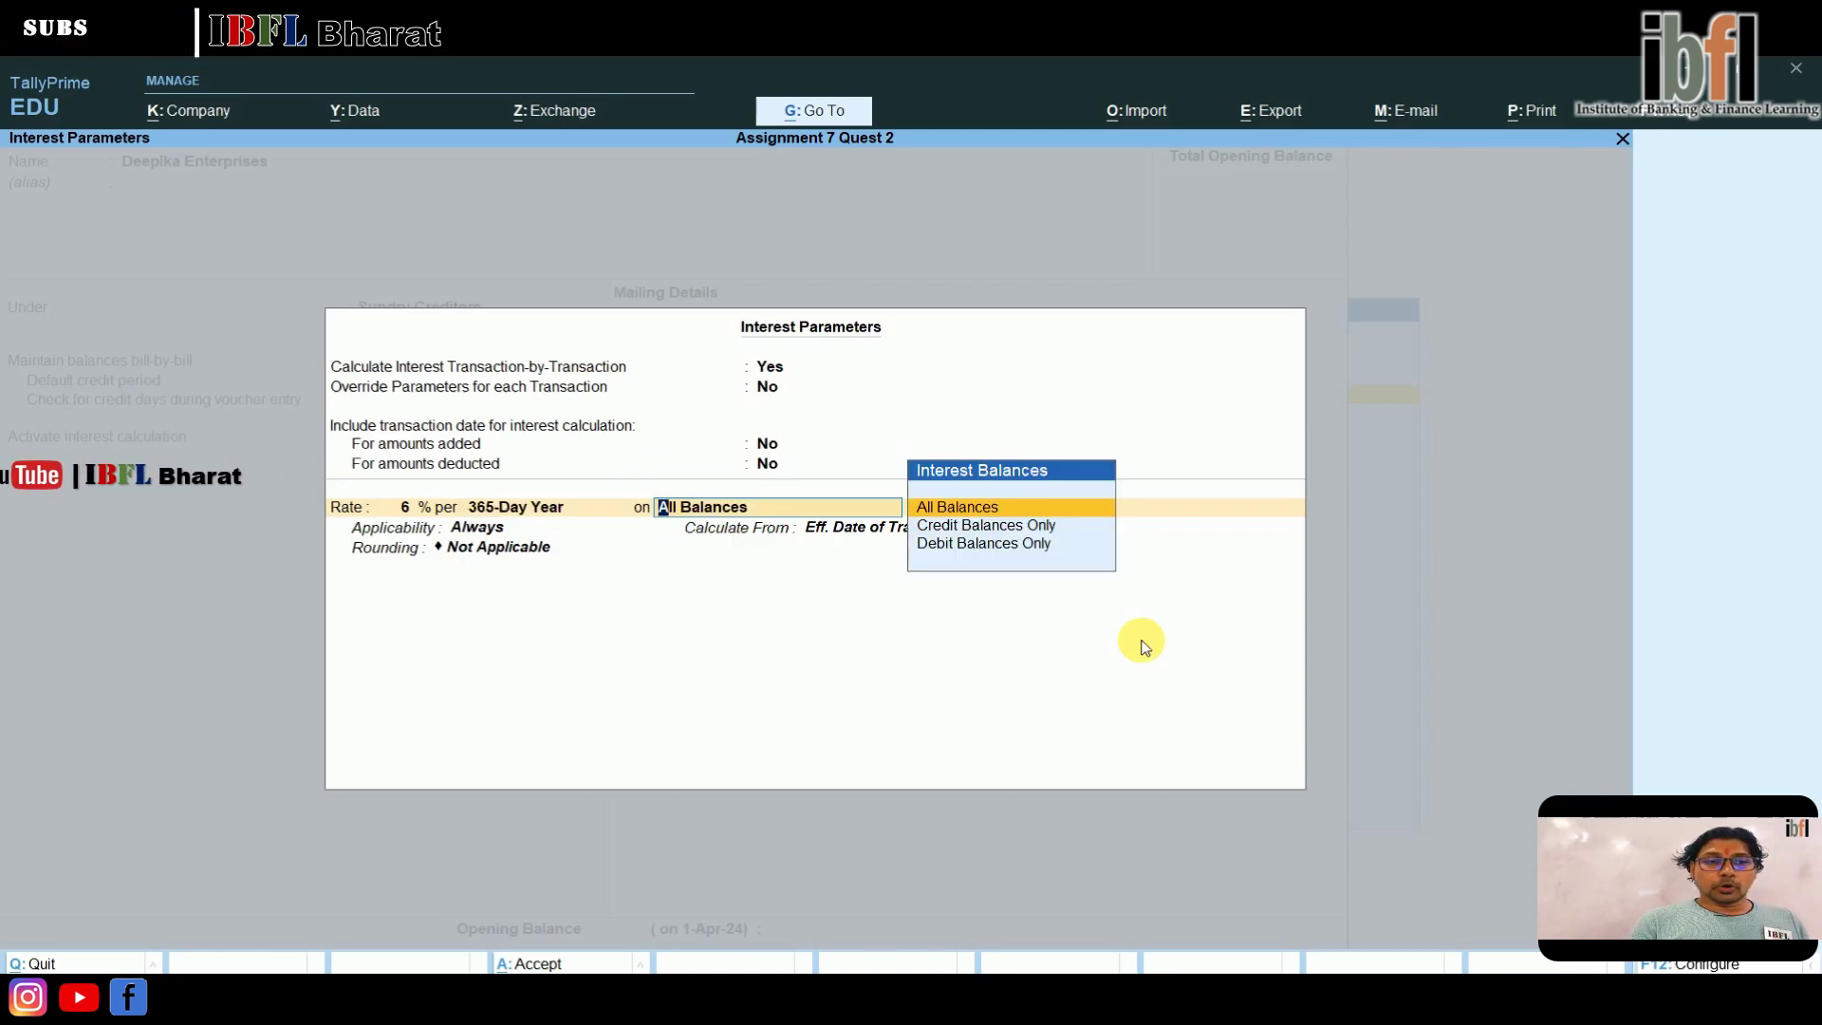
key(Return)
- Apply interest past due date by 30 days, calculated from Date of Applicability without rounding, and close the interest parameters
key(Down)
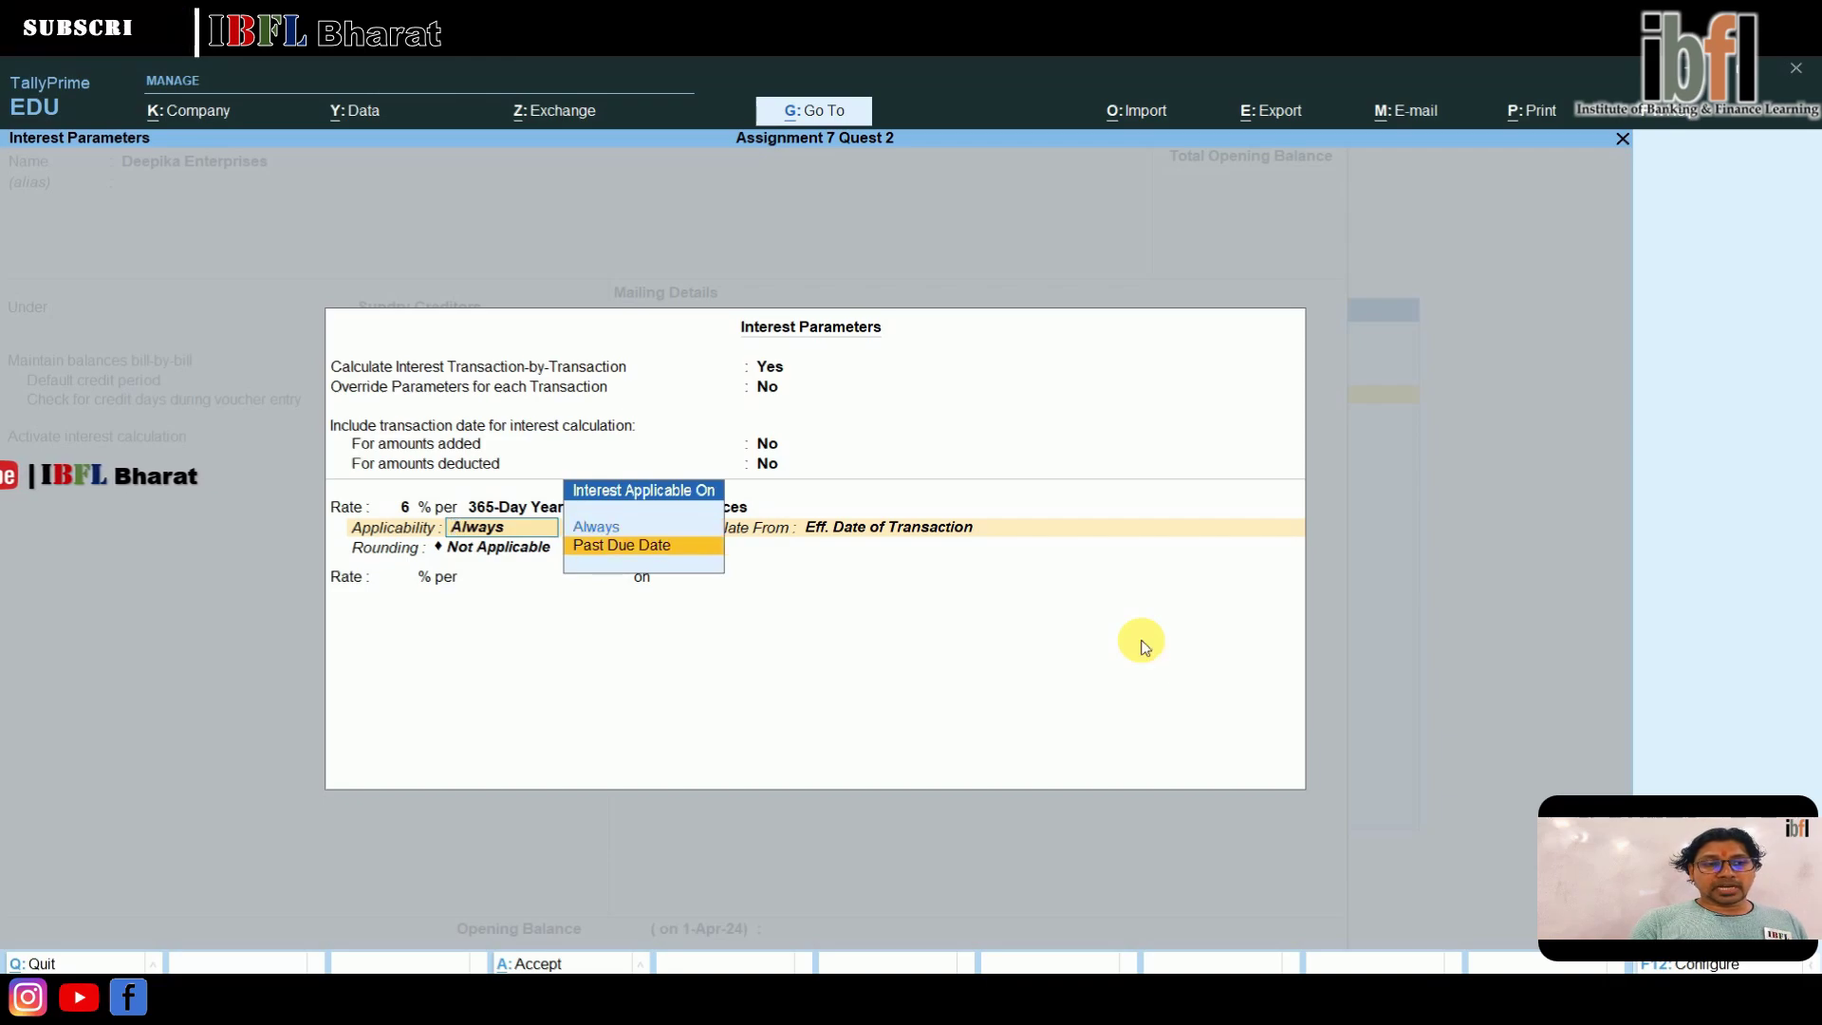
key(Return)
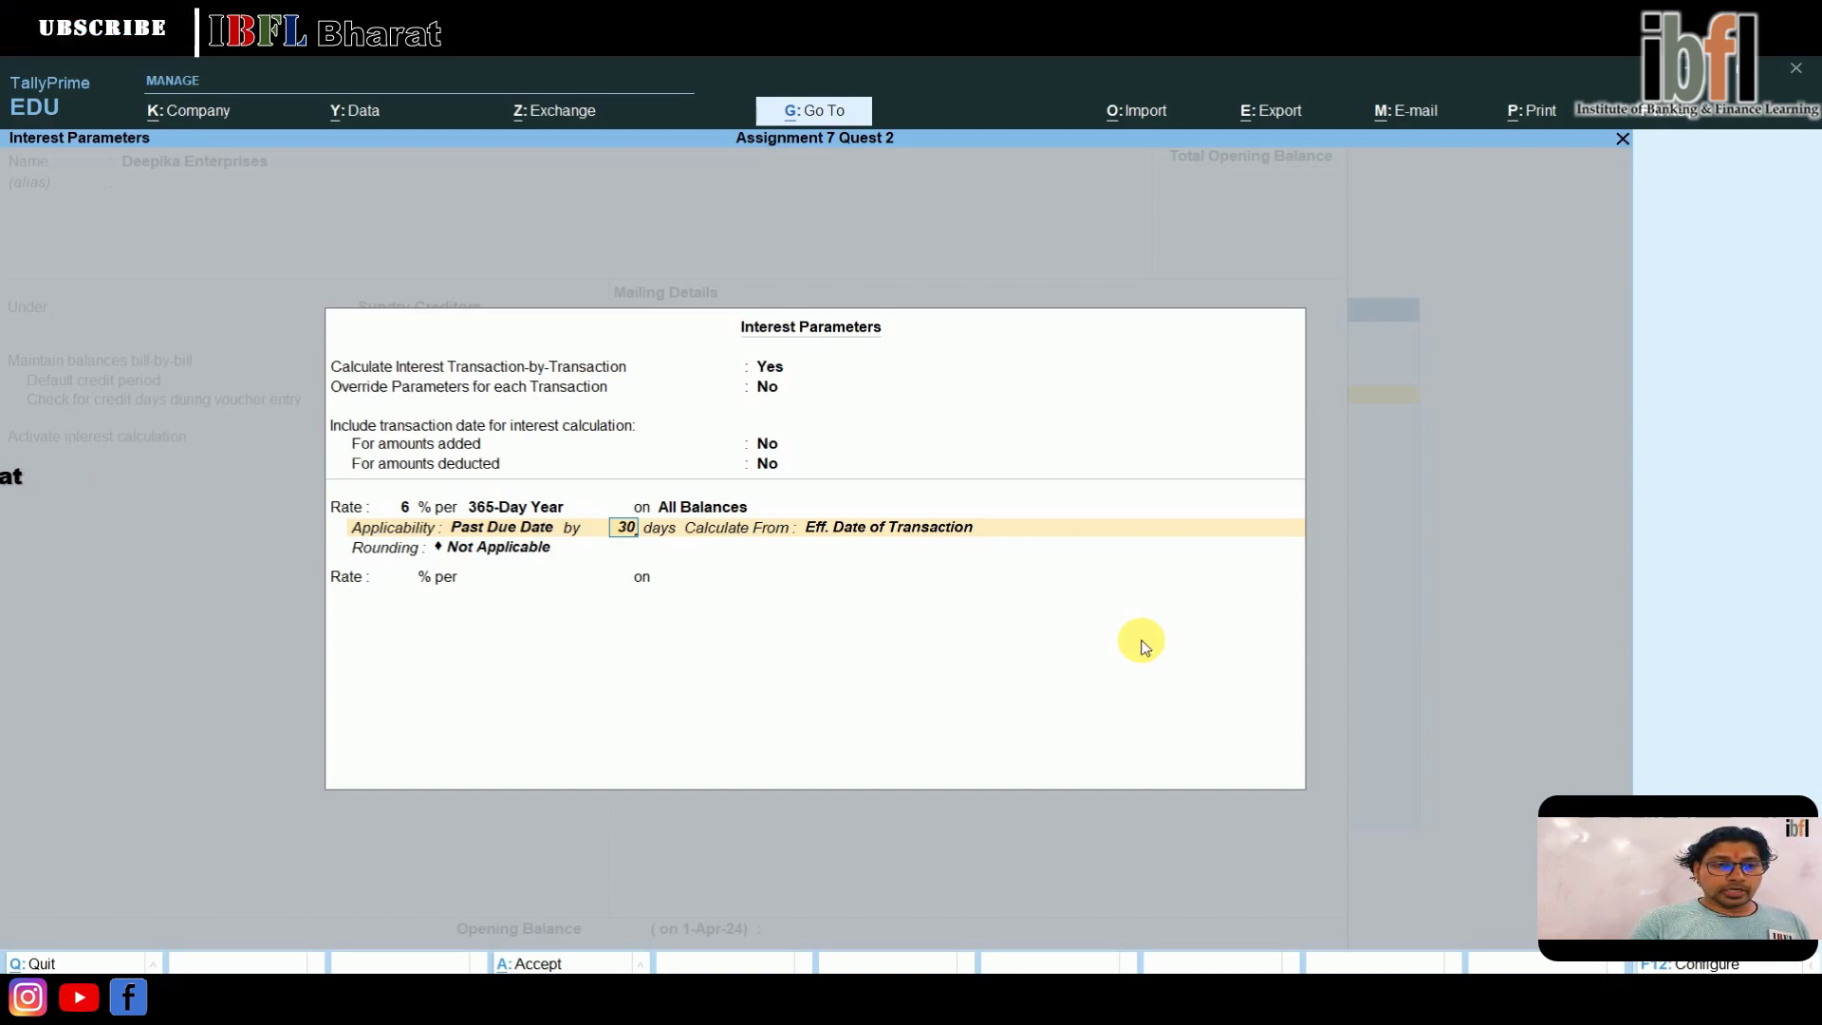
text(30)
key(Return)
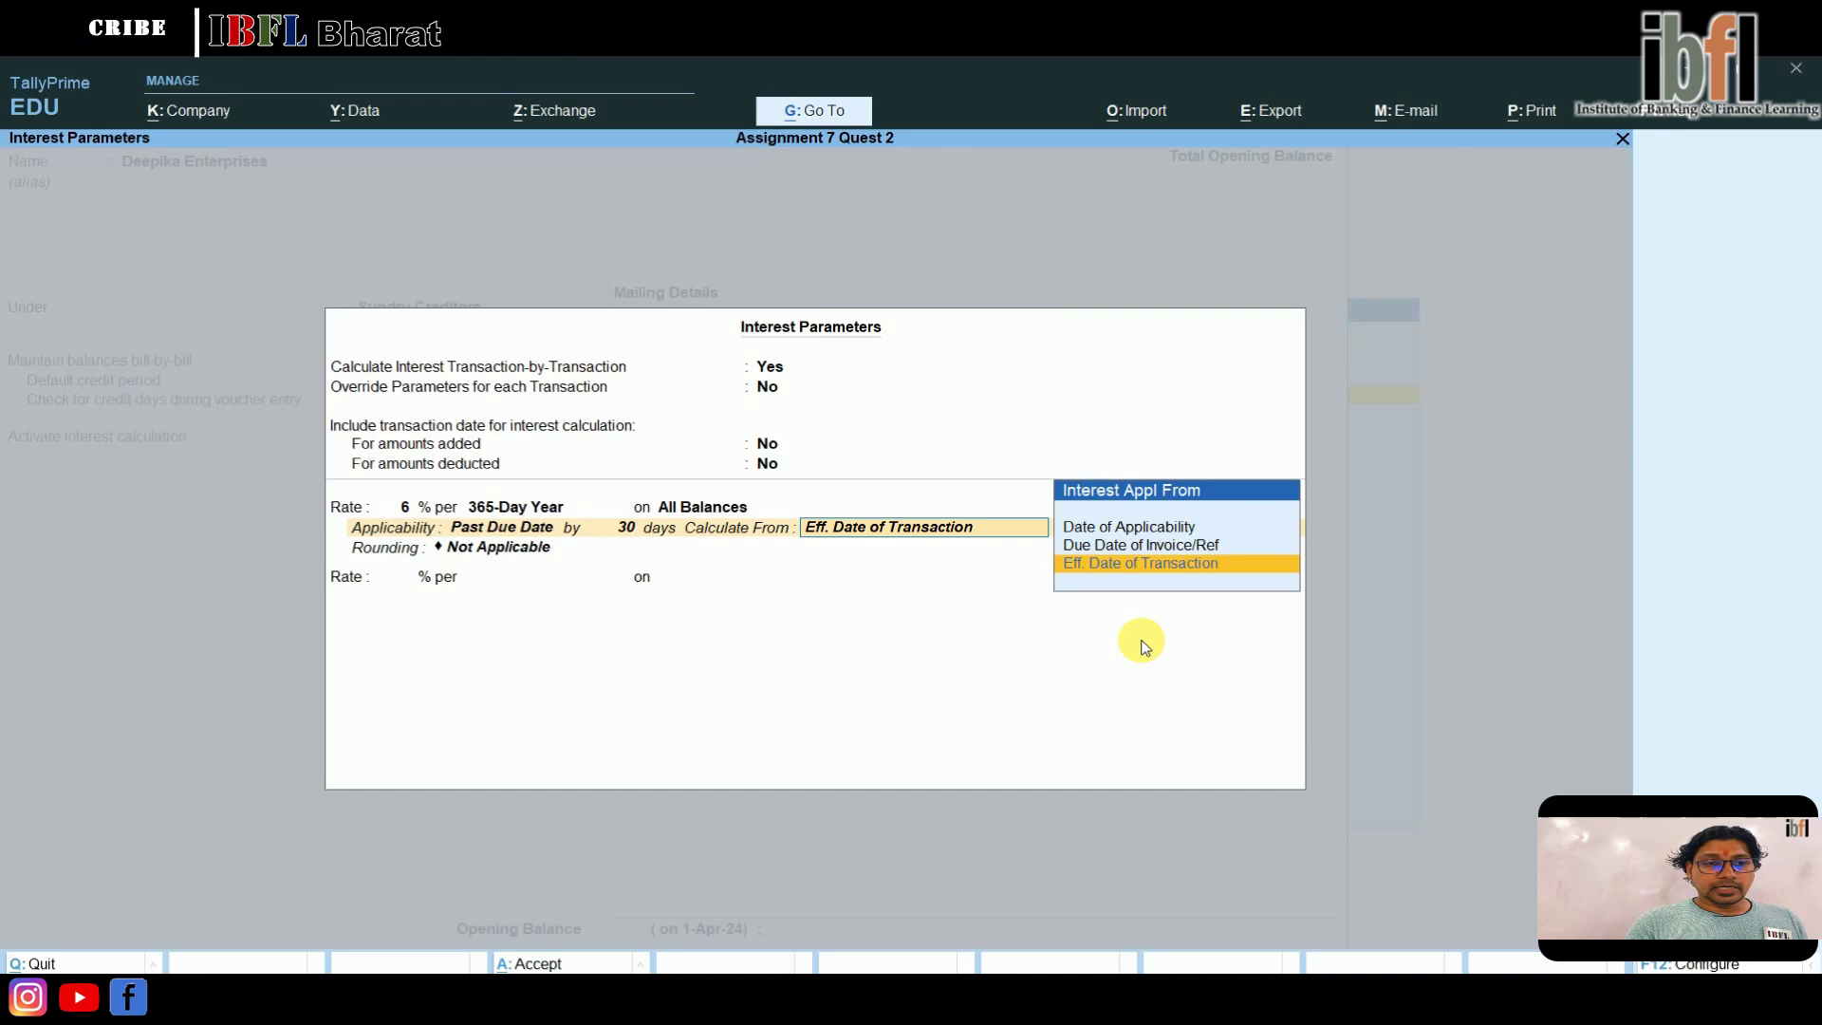
key(Up)
key(Up)
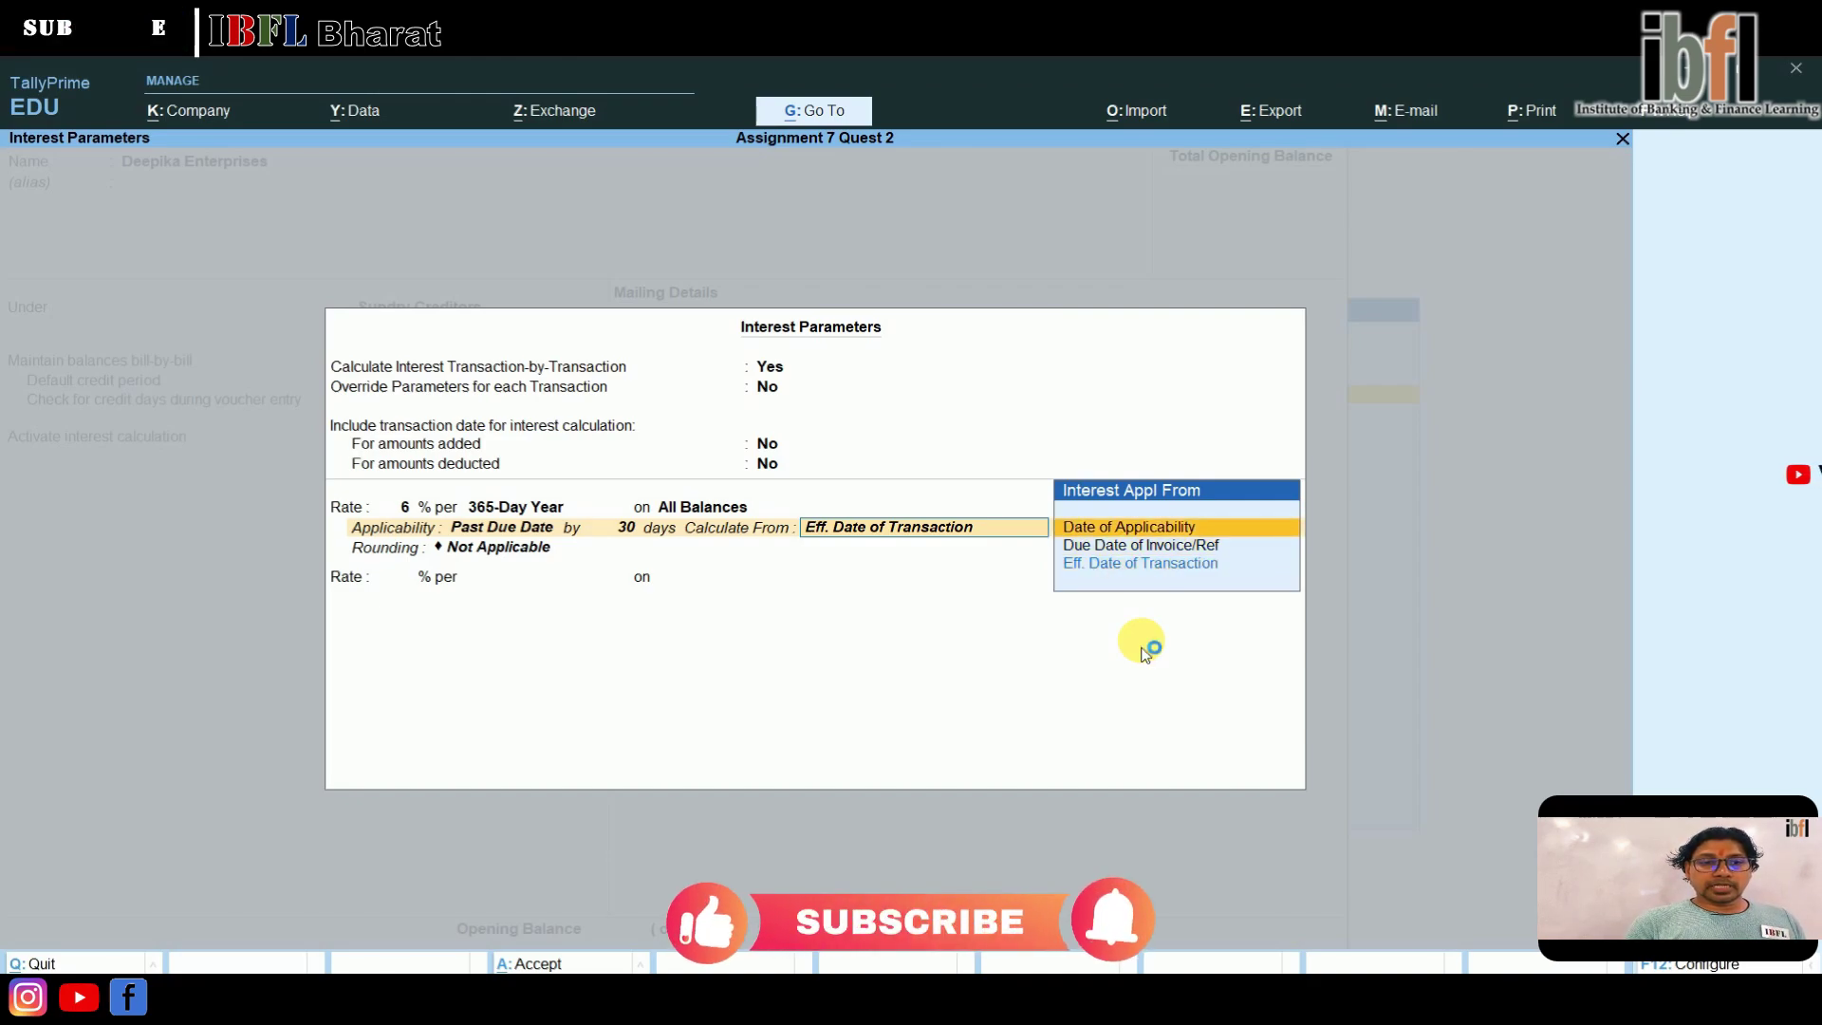
key(Return)
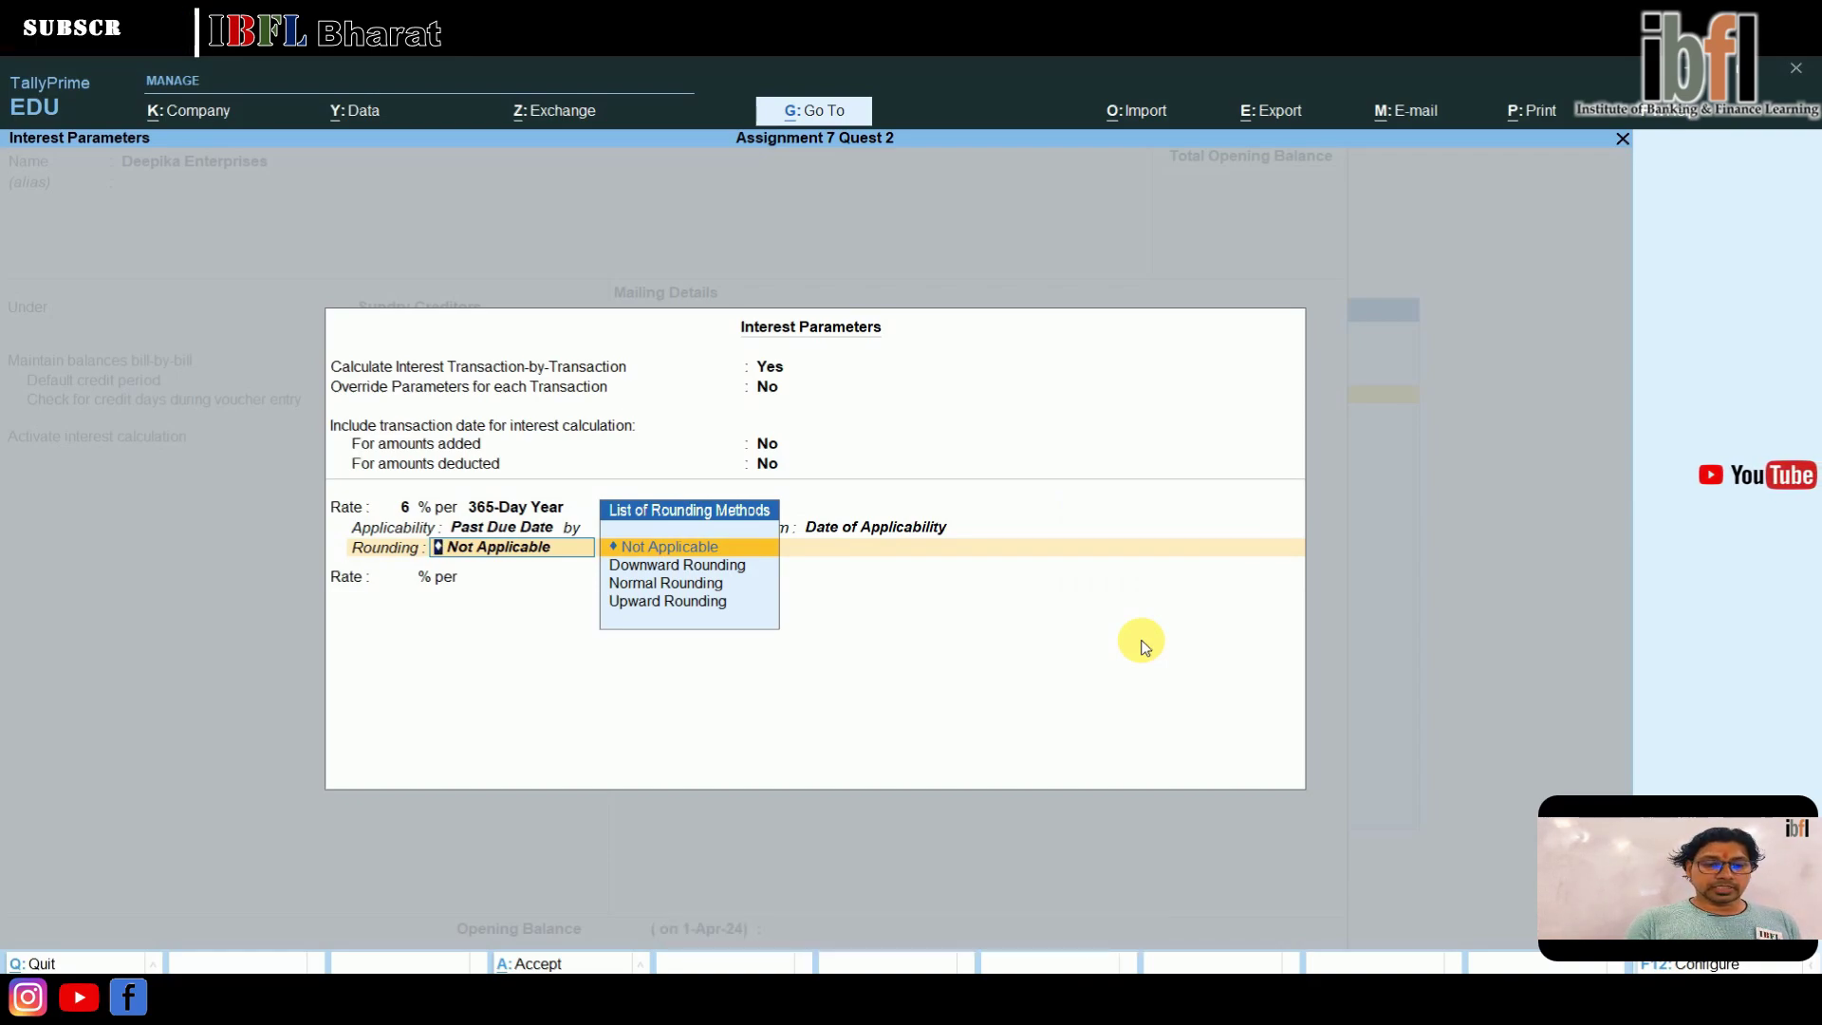
key(Return)
key(Return)
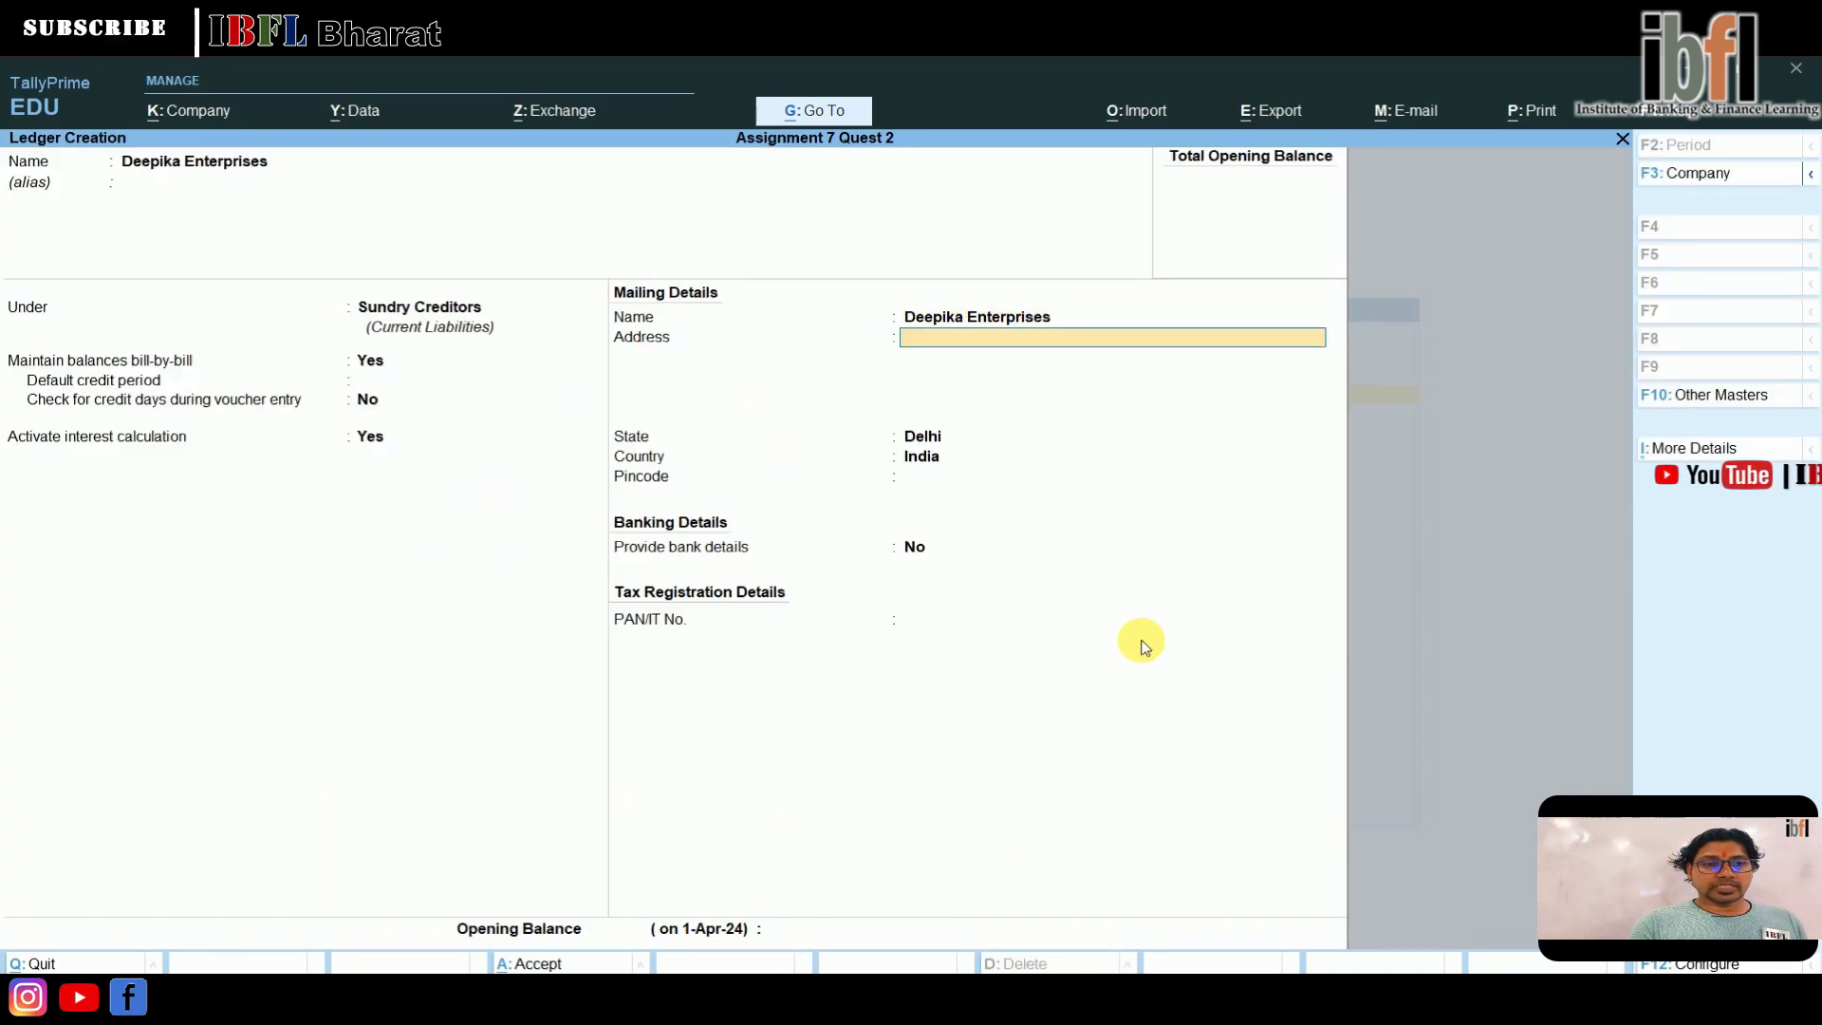
- Save the Deepika Enterprises ledger with address, pincode, bank, PAN and opening balance details left at their defaults, and leave ledger creation
key(Return)
key(Return)
key(Return)
key(Return)
key(Return)
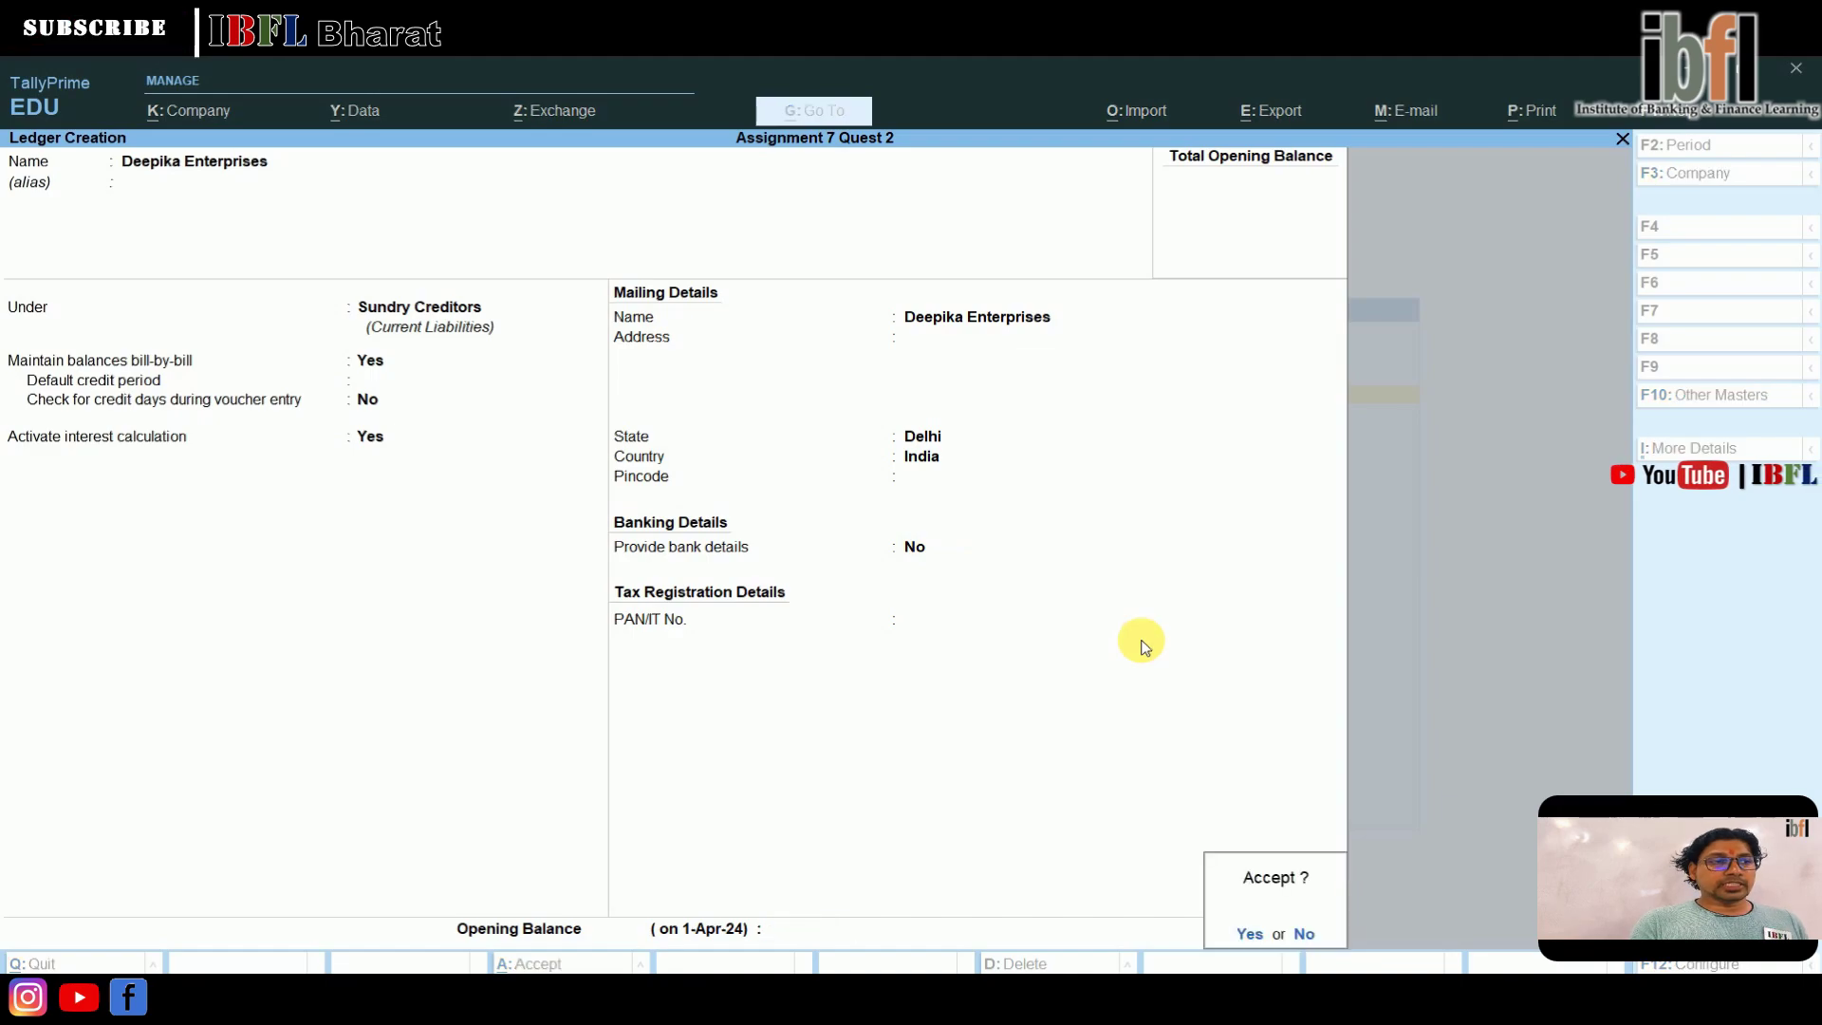
key(Return)
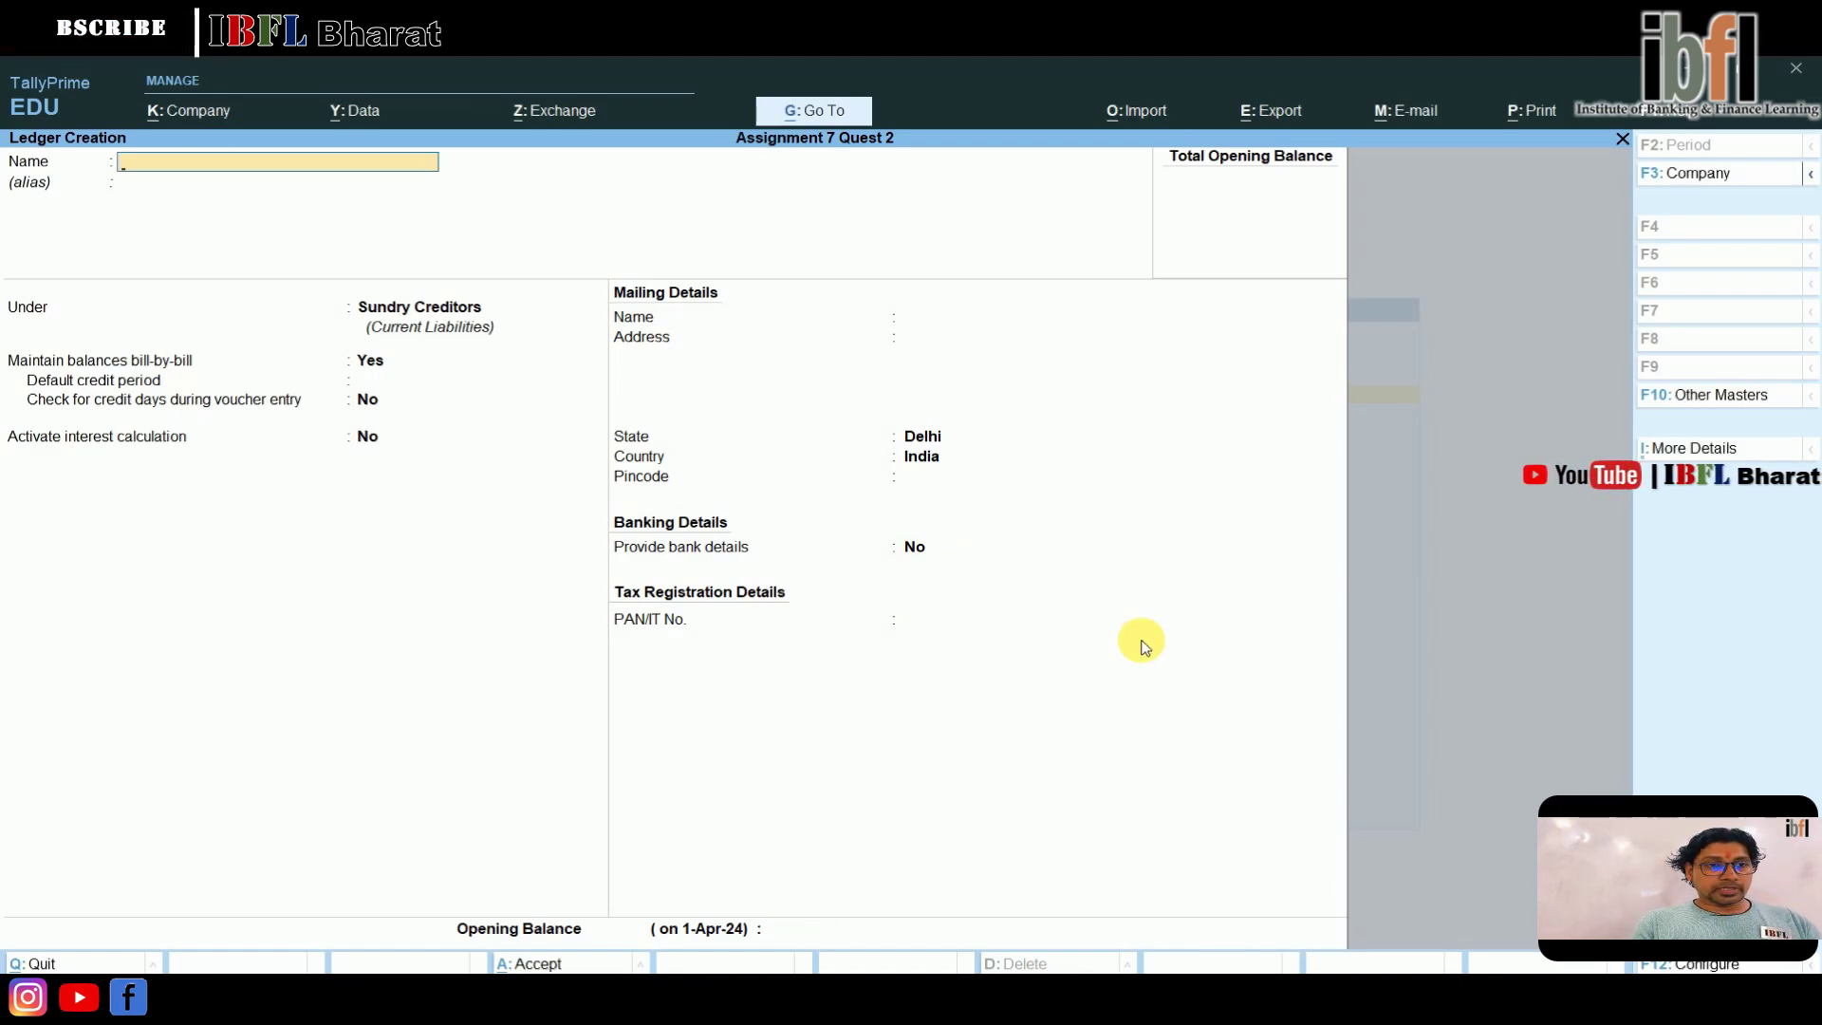
key(Escape)
key(Escape)
- Start a purchase voucher and change its mode to As Voucher
key(Down)
key(Down)
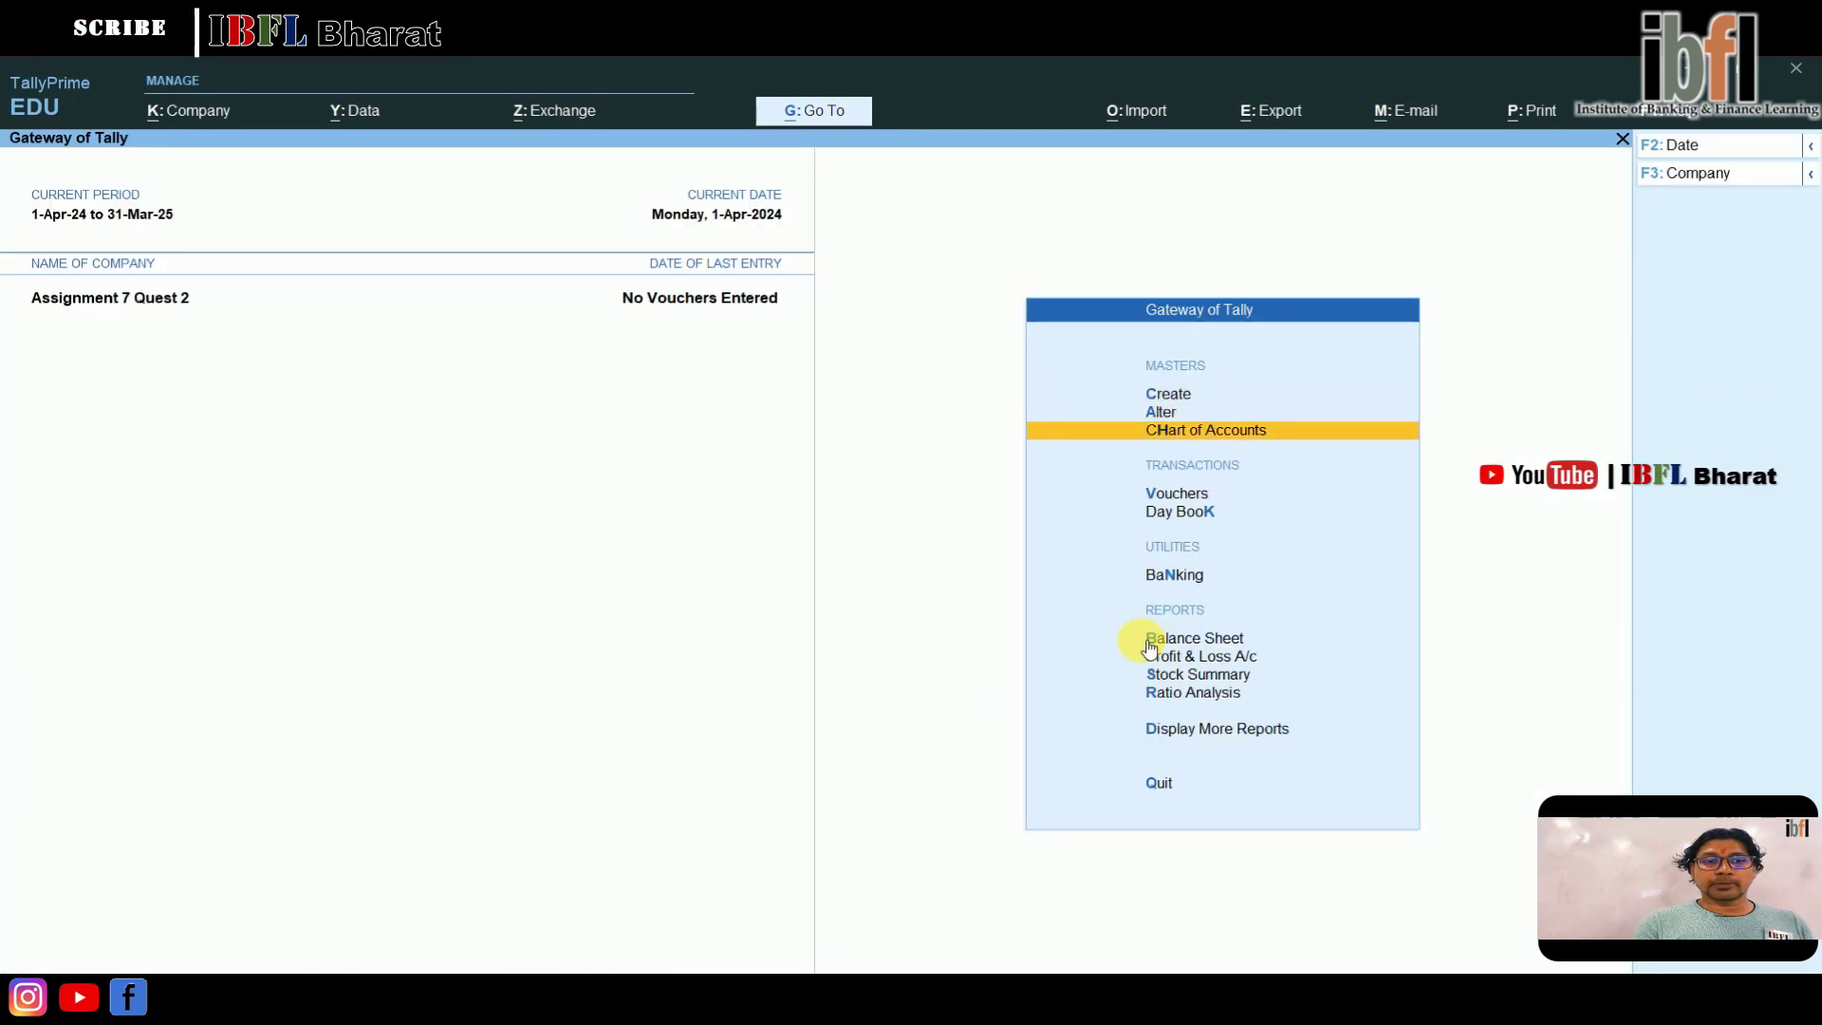
key(Down)
key(Return)
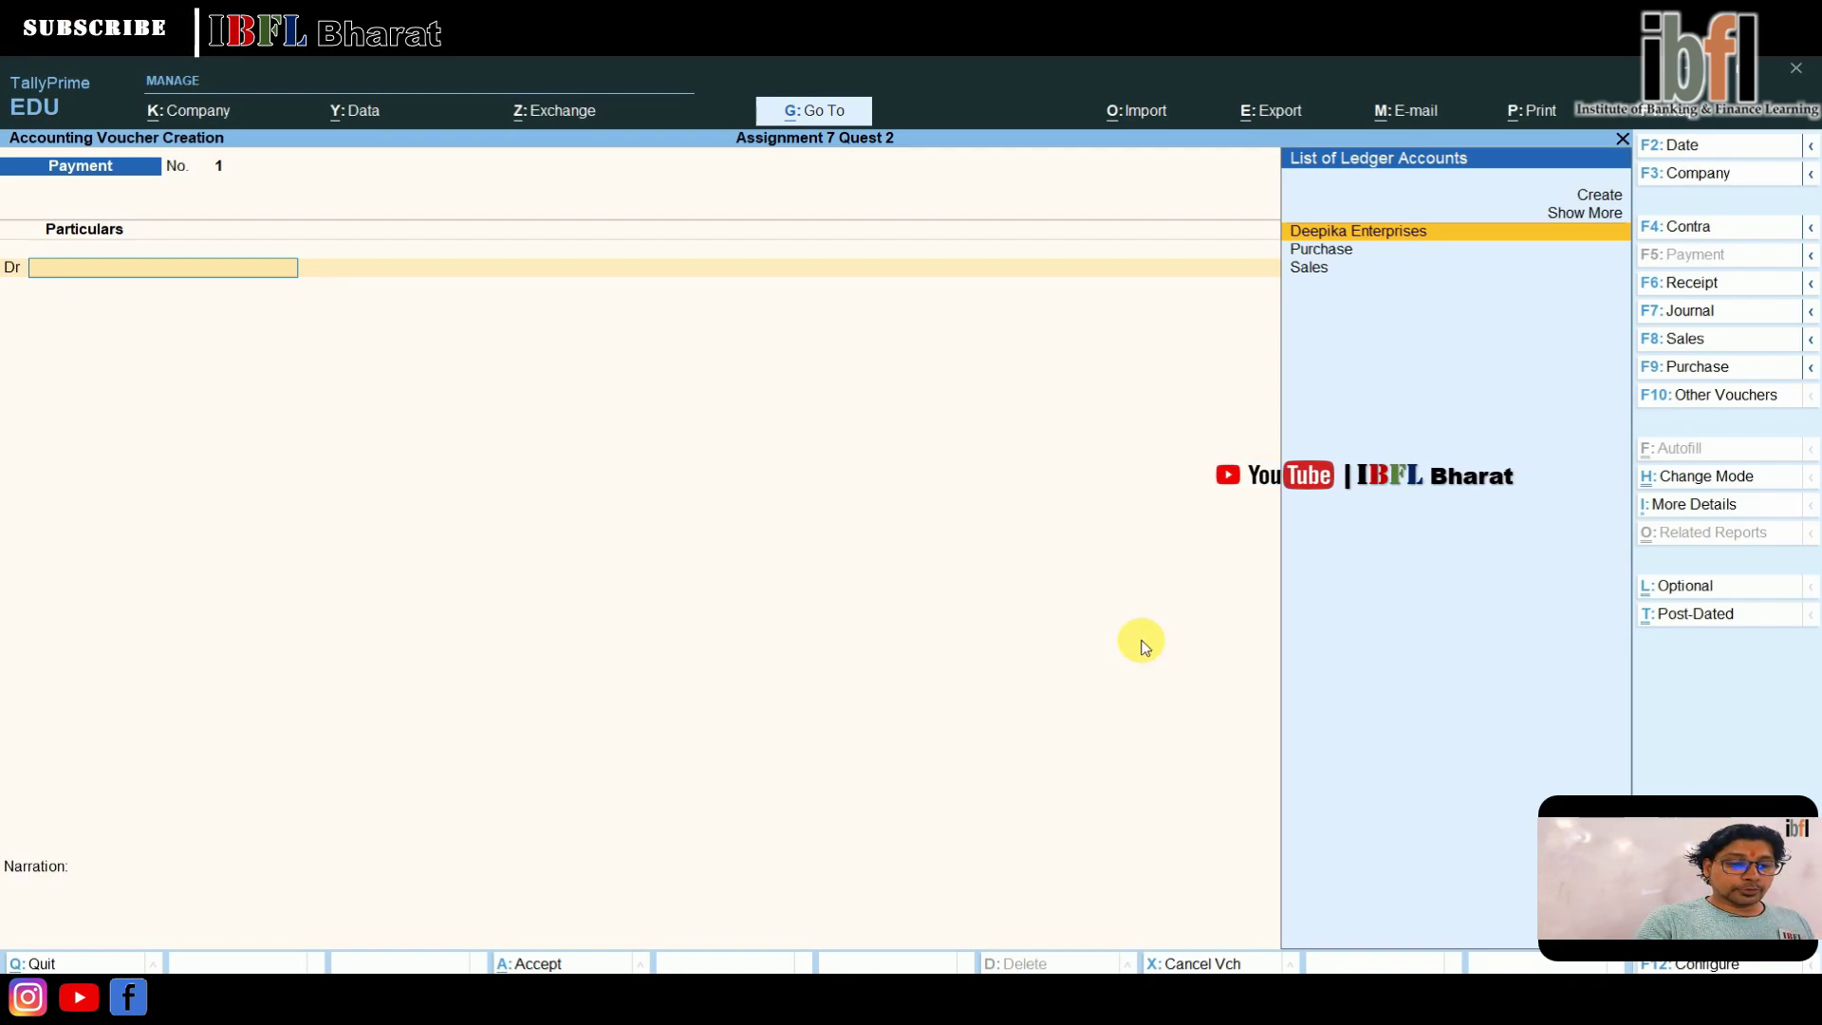
key(F9)
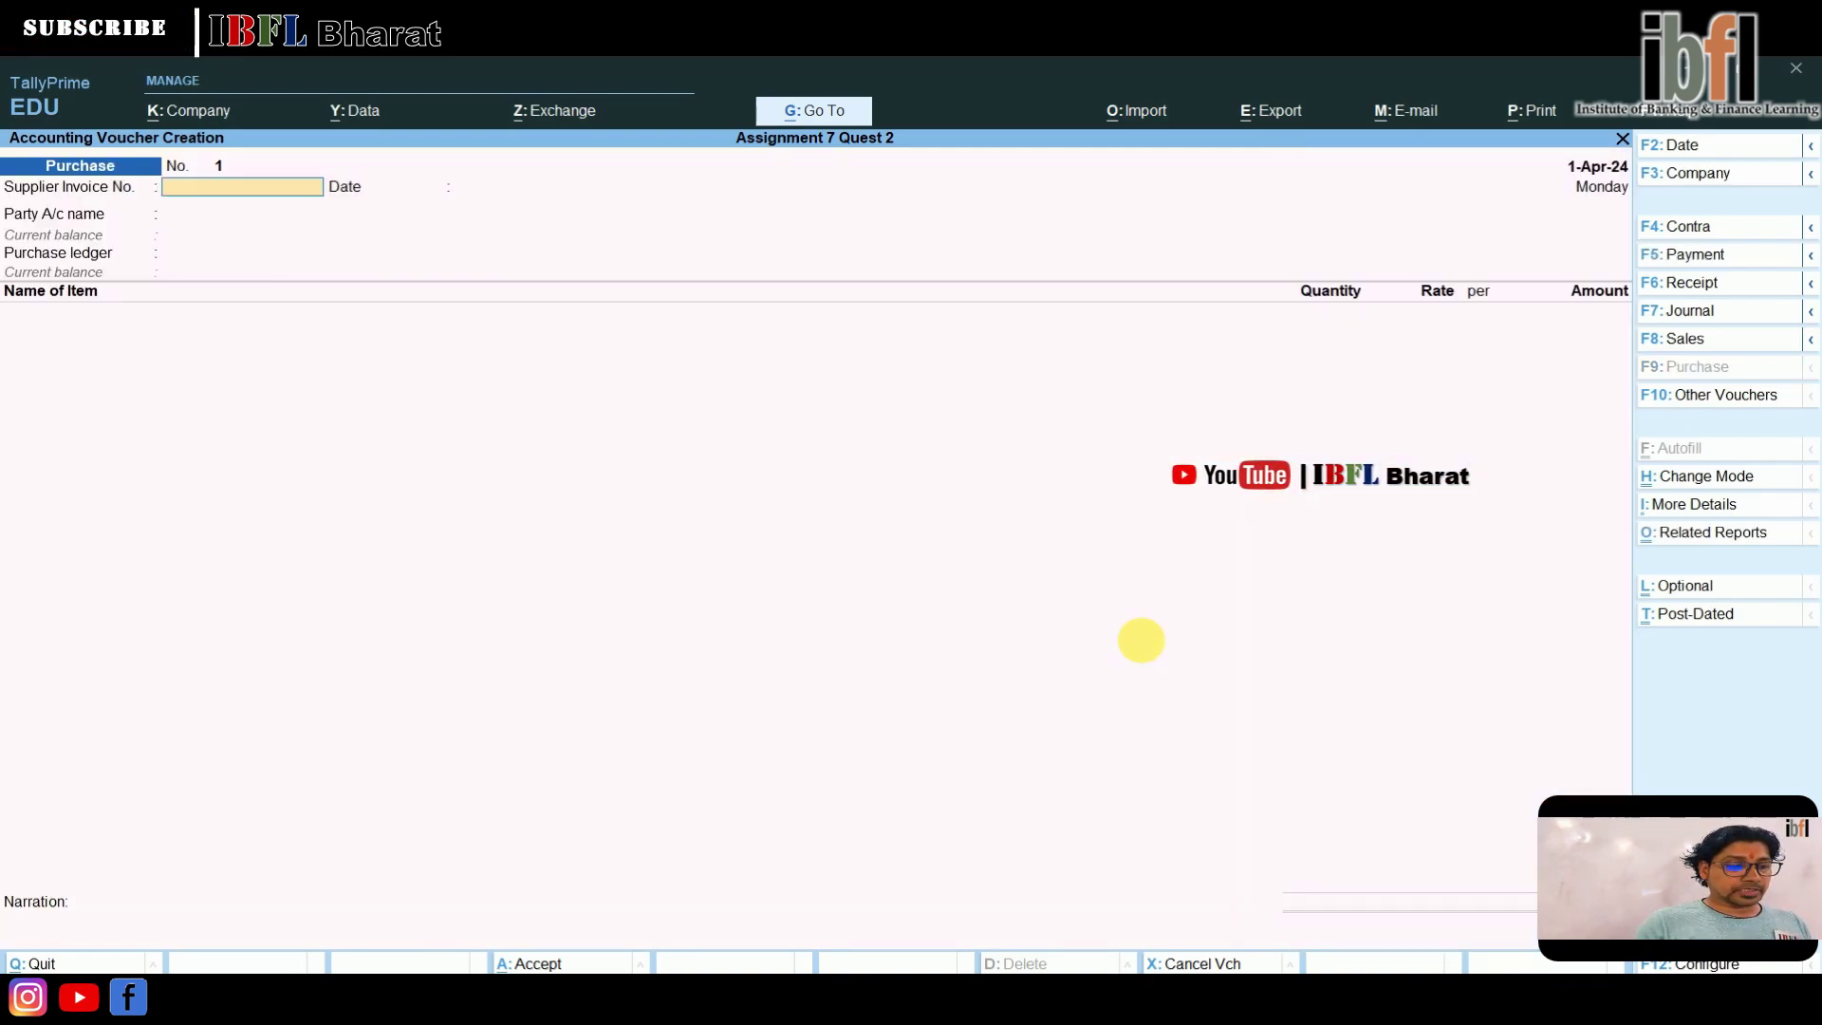
key(ctrl+h)
key(Down)
key(Down)
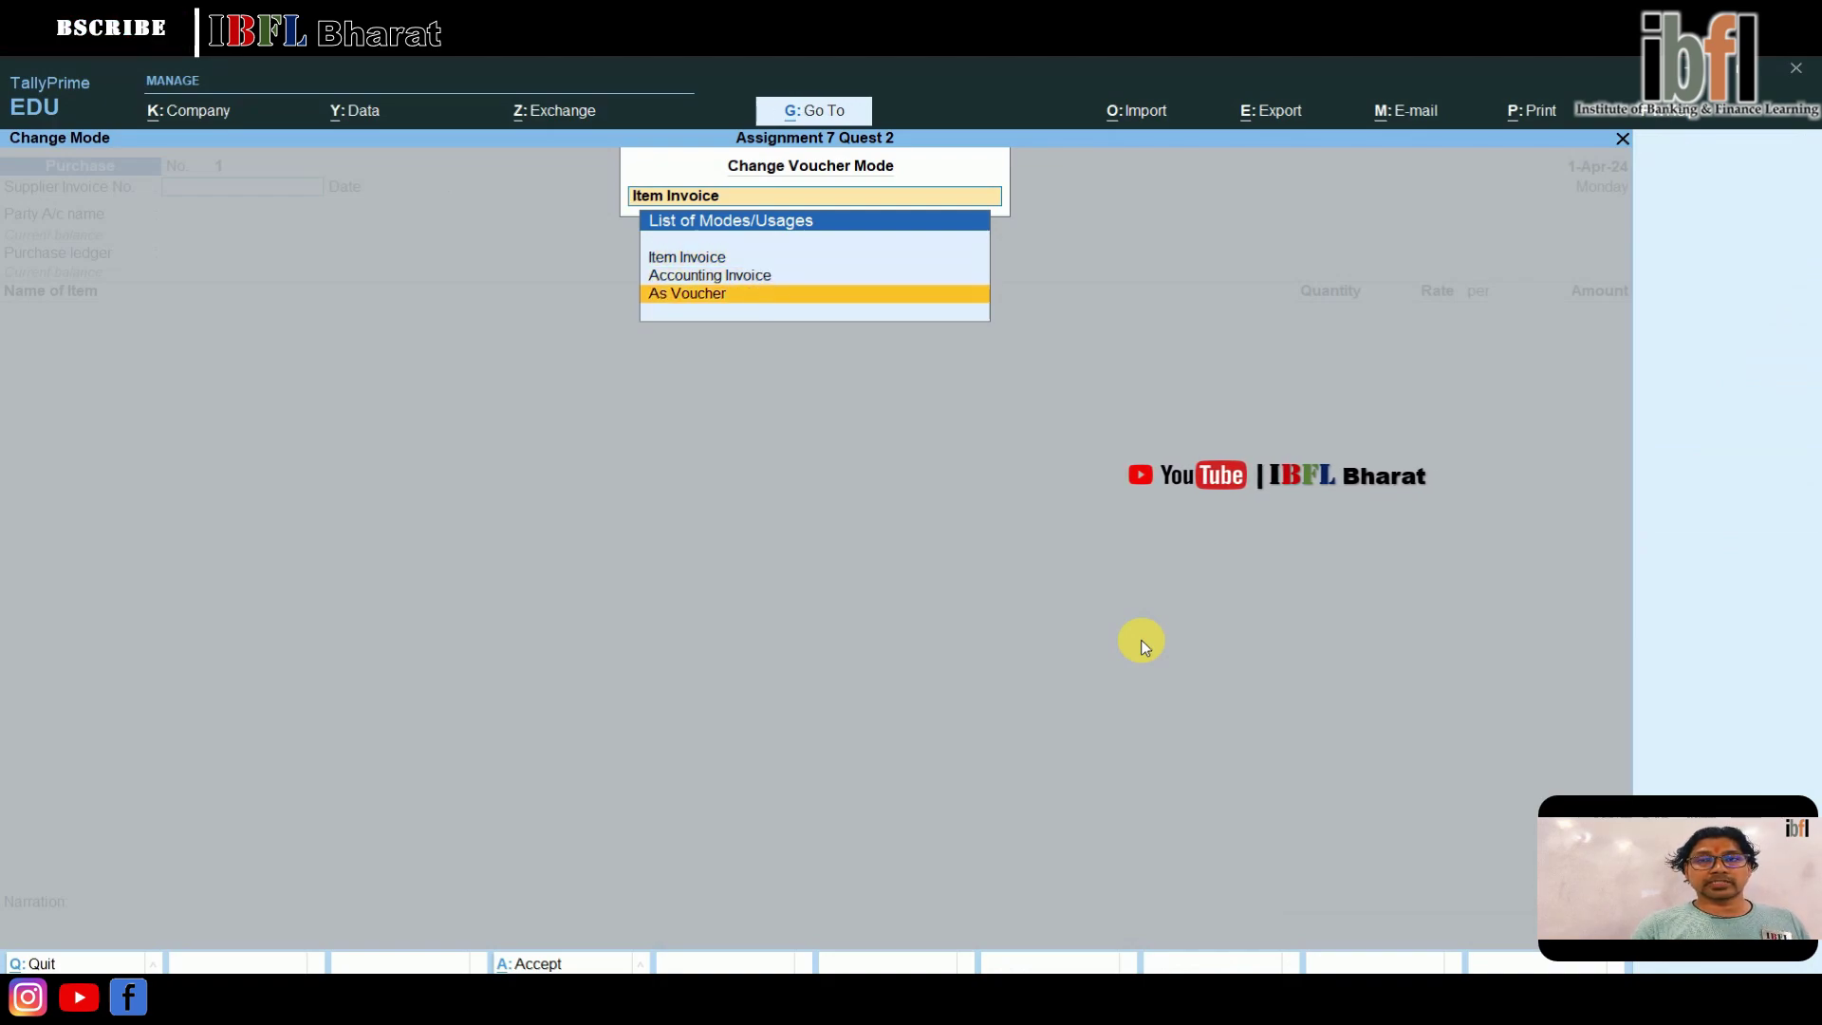
key(Return)
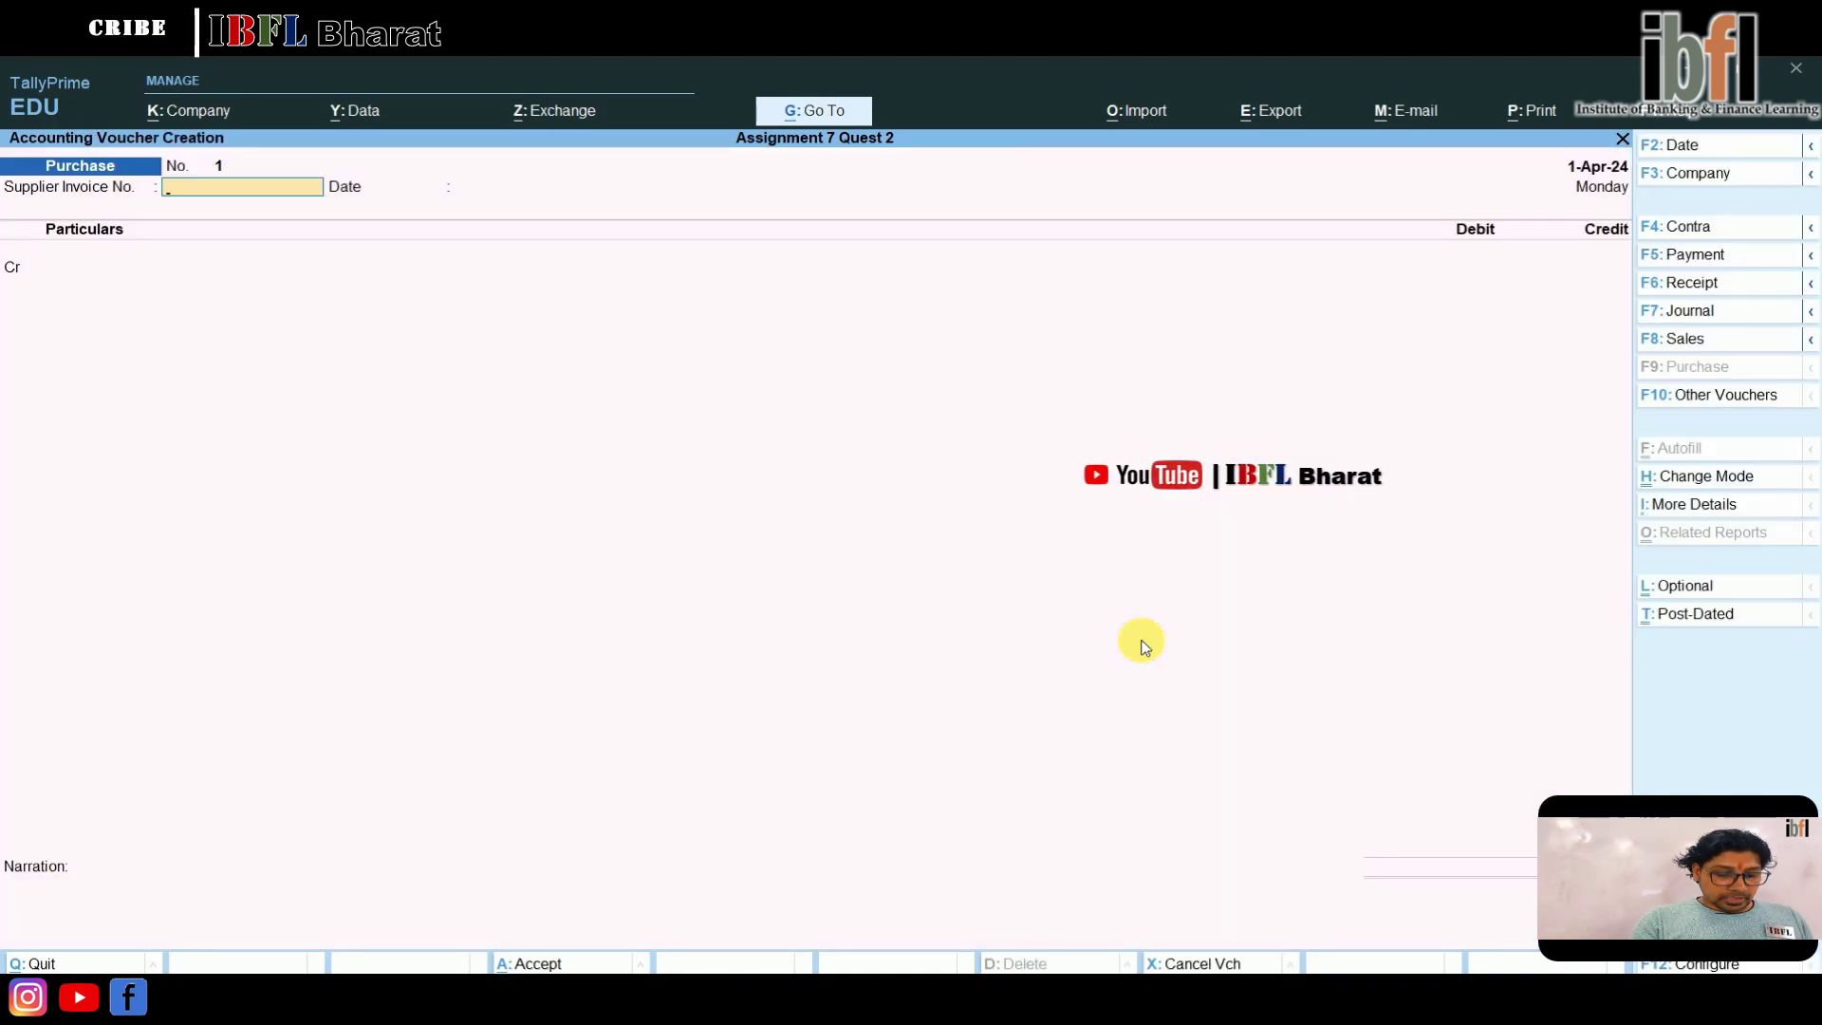
- Credit Deepika Enterprises with 800000 in the purchase voucher, leaving the supplier invoice number and receipt details blank
key(Return)
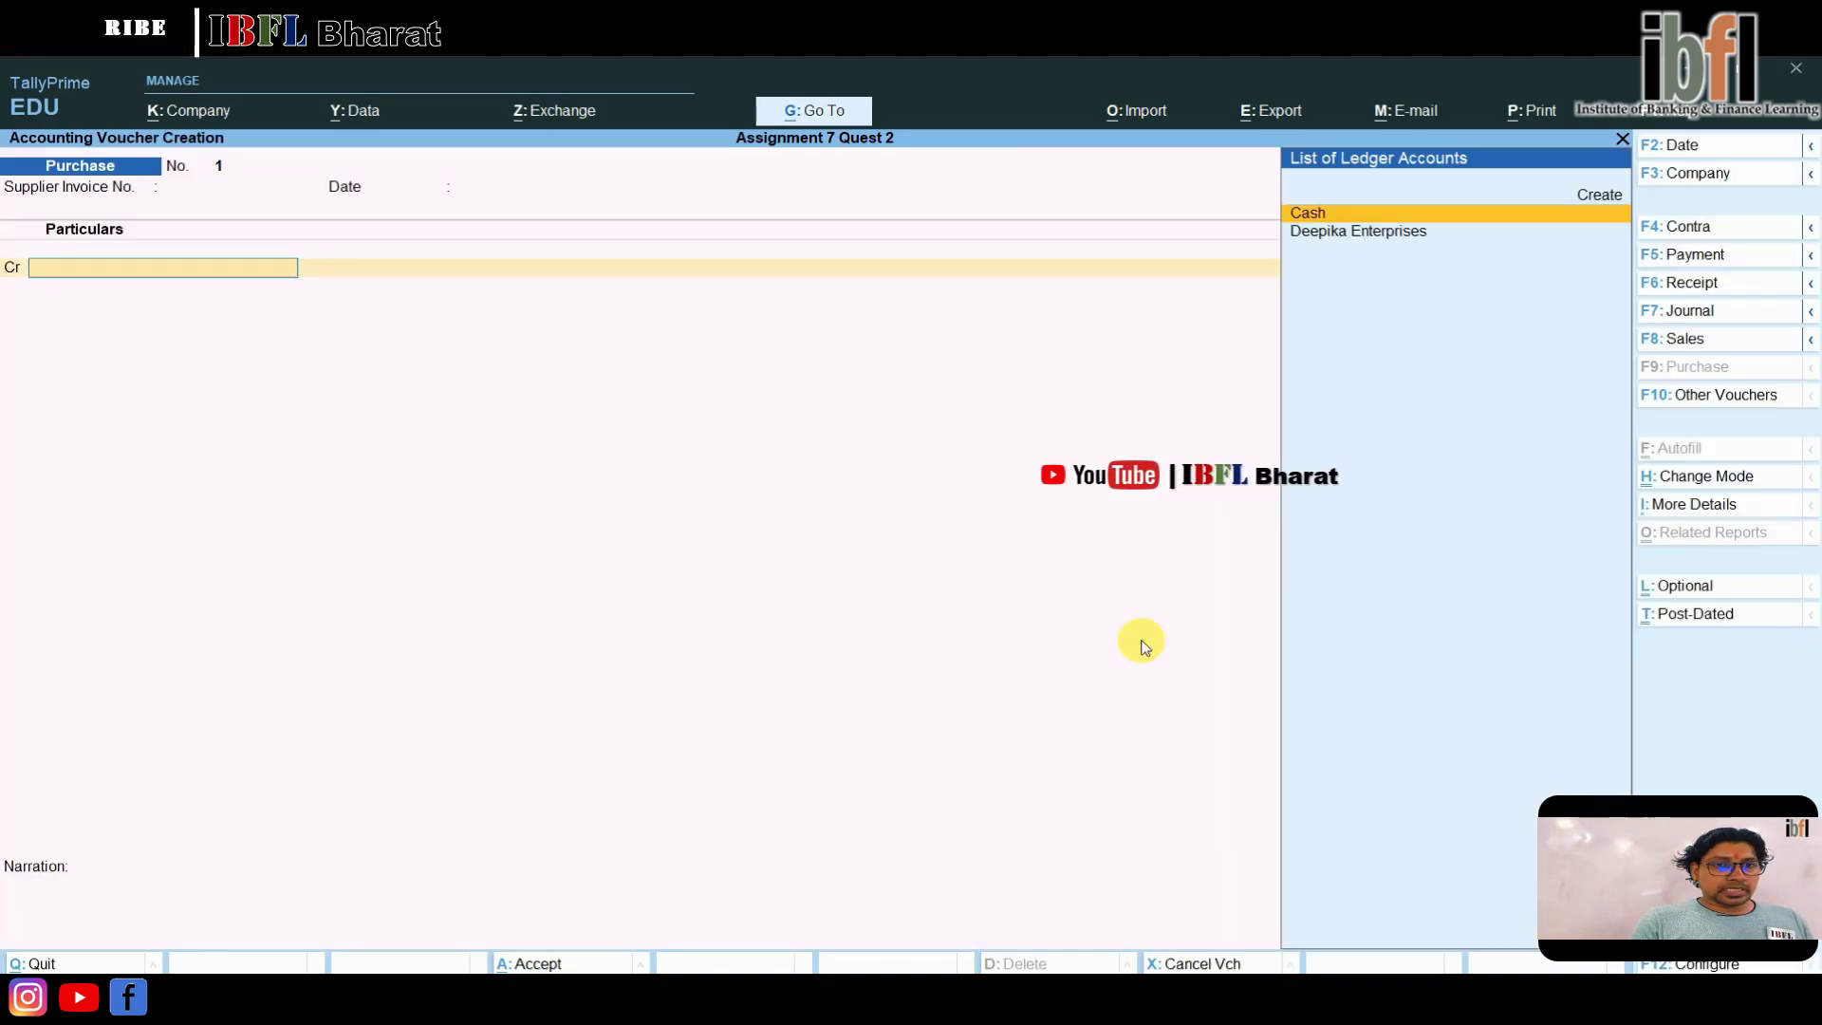
key(Down)
key(Return)
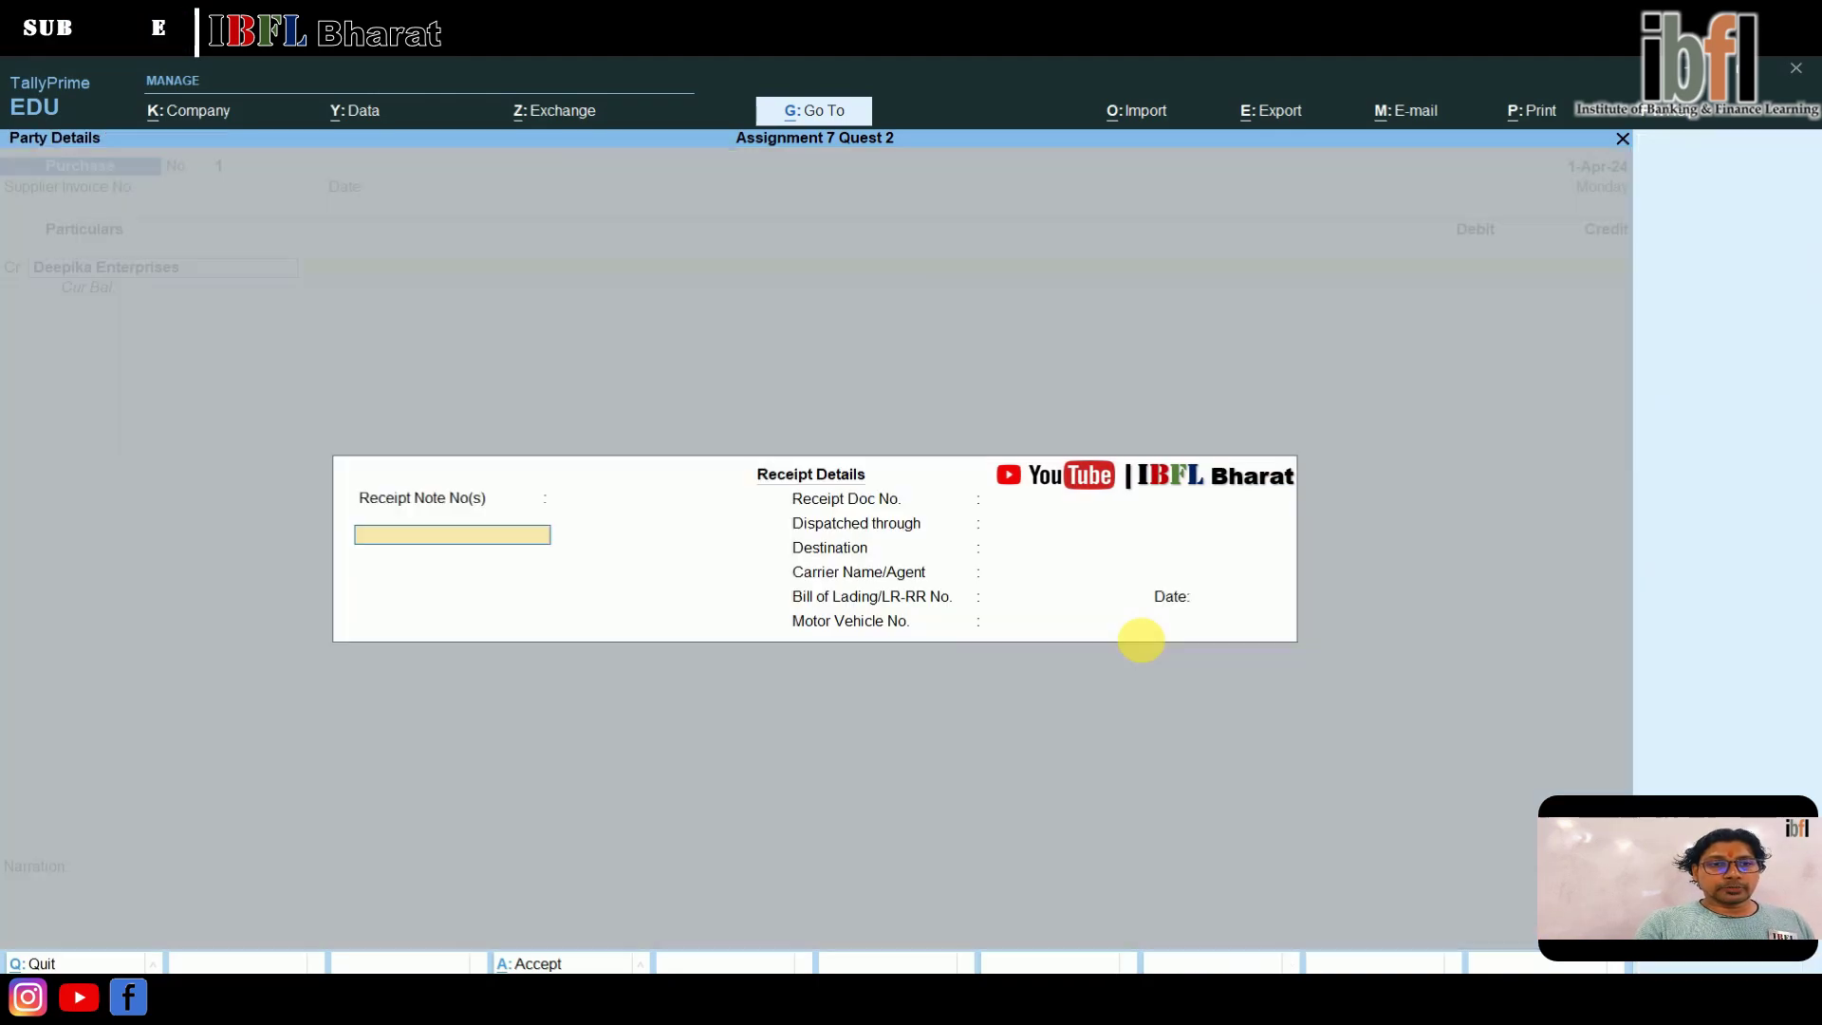
key(ctrl+a)
key(ctrl+a)
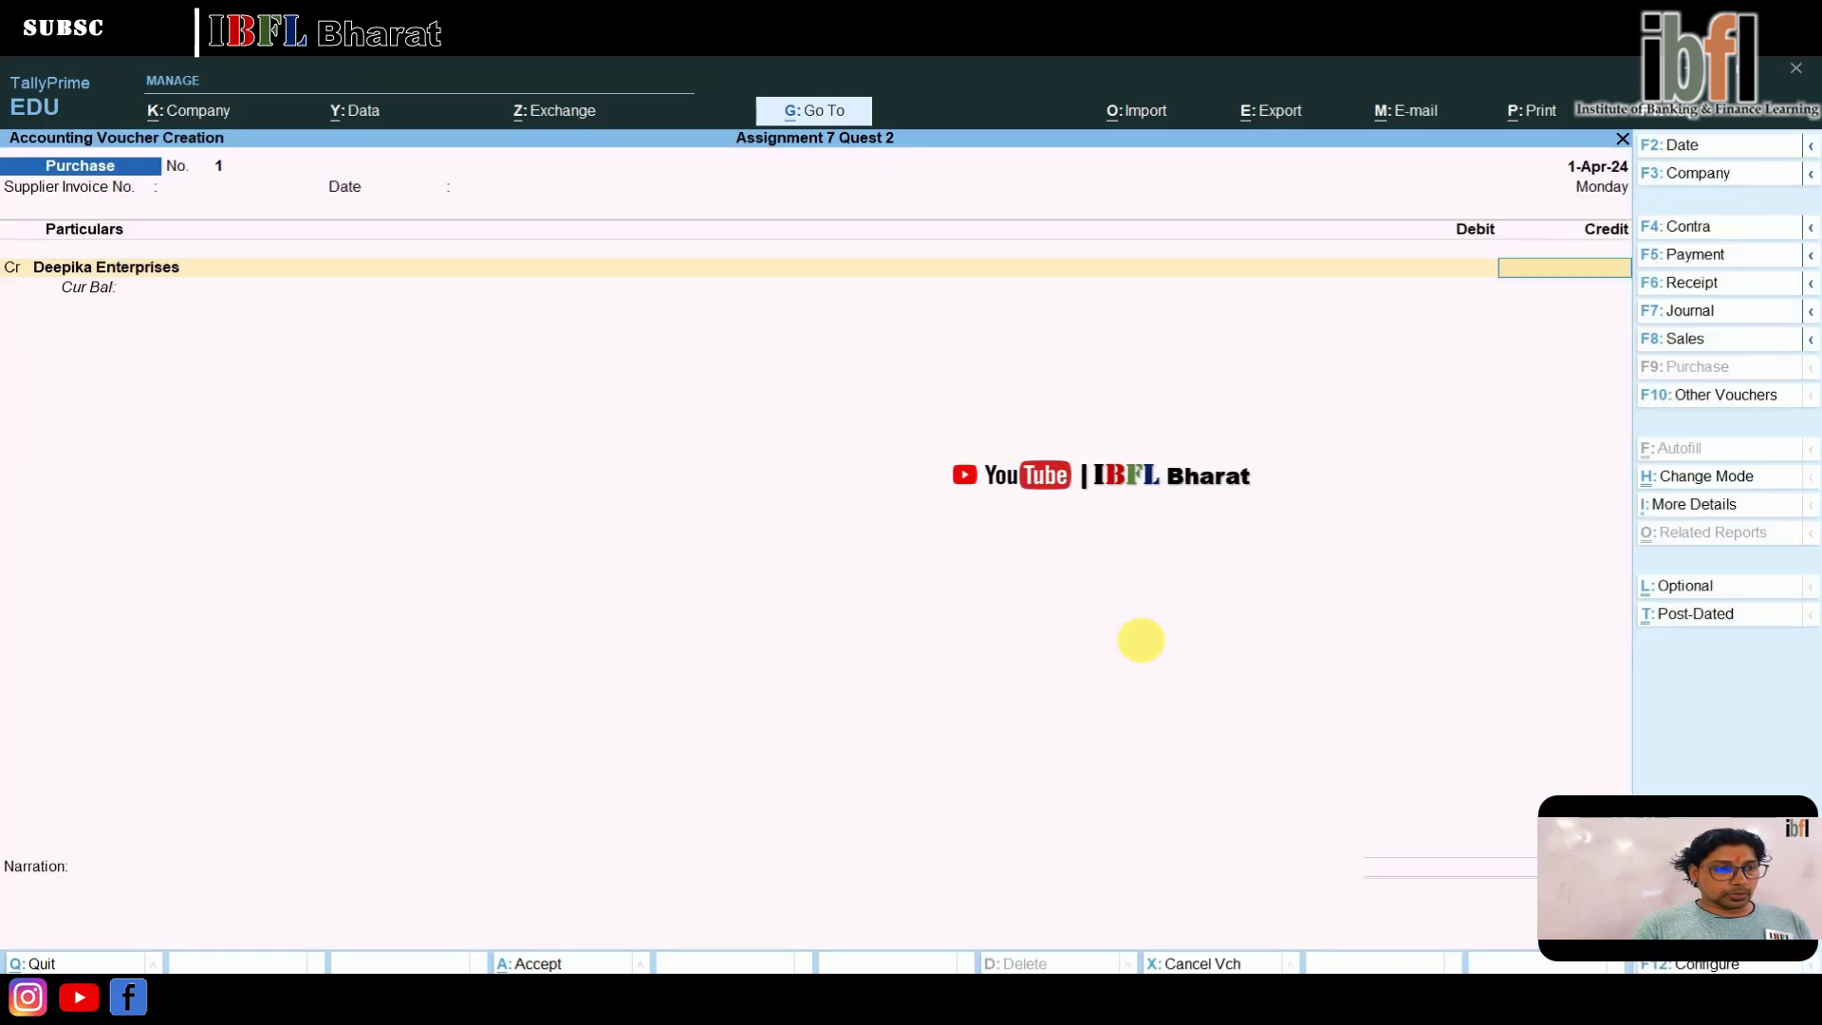
text(80)
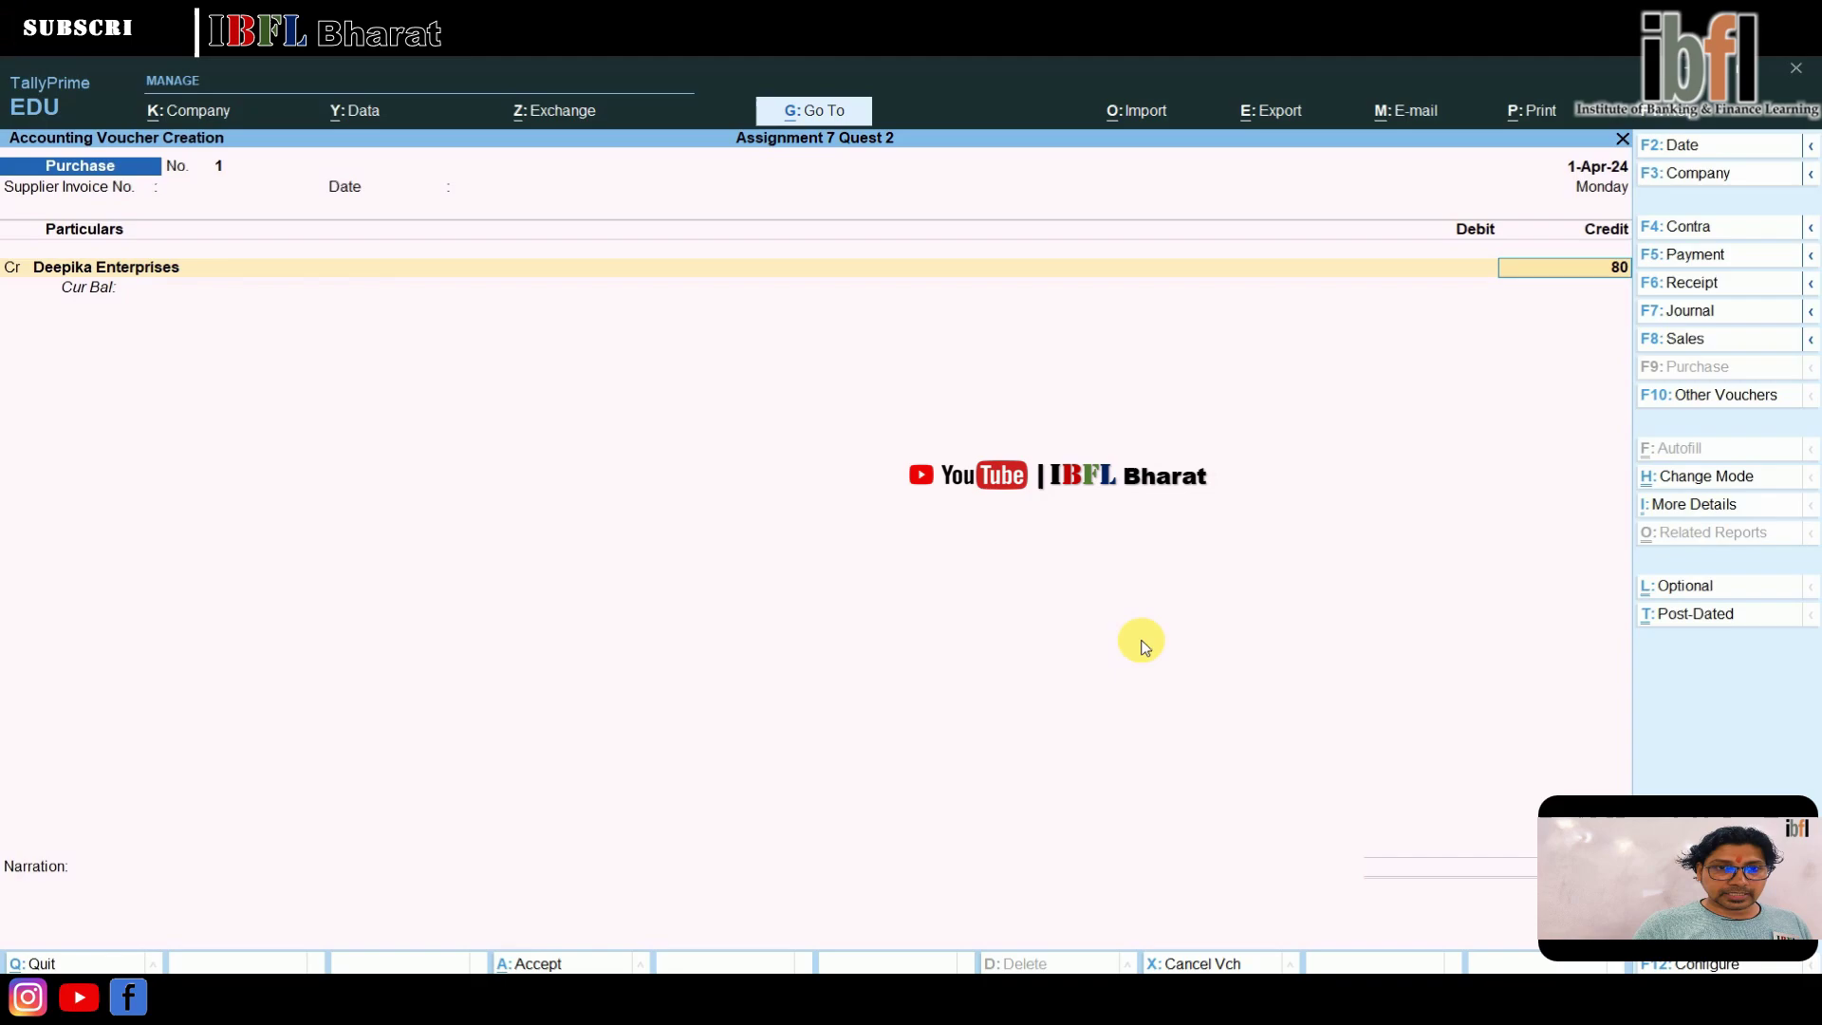
text(0000)
key(Return)
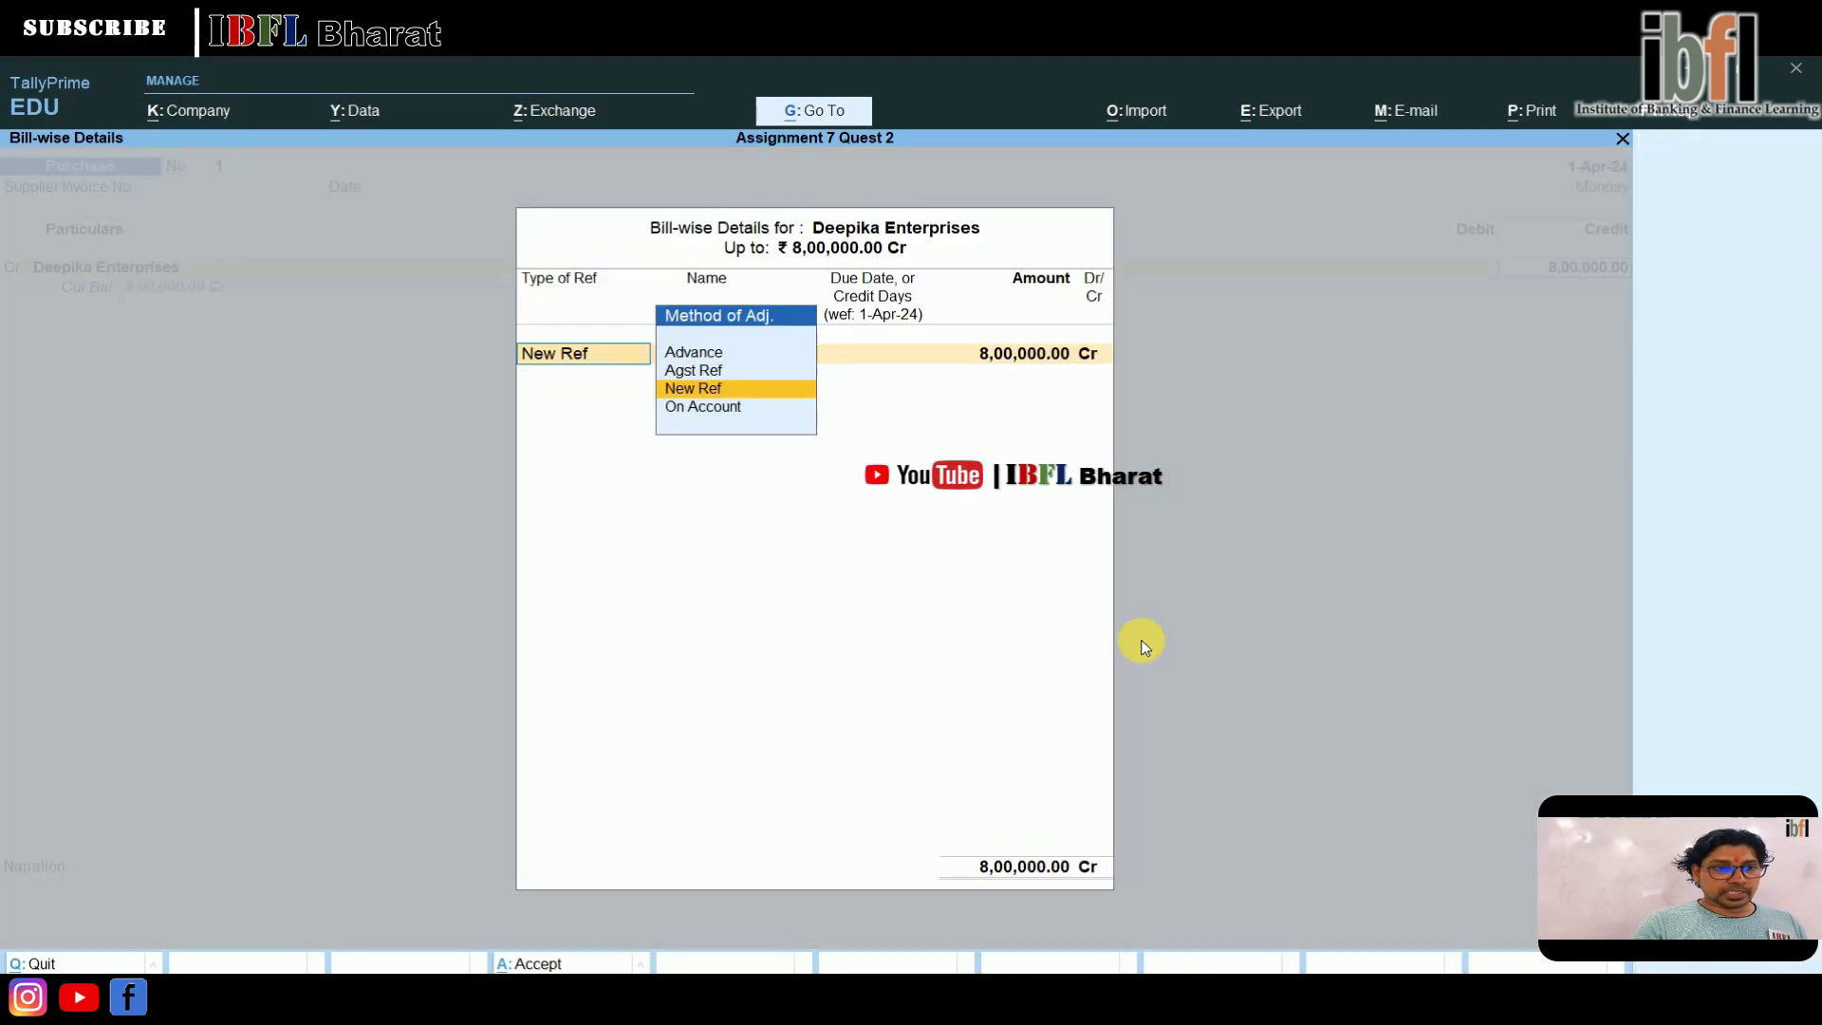
- Go back out of the bill-wise details and set the purchase voucher's date to 1-Jul-24
key(BackSpace)
key(BackSpace)
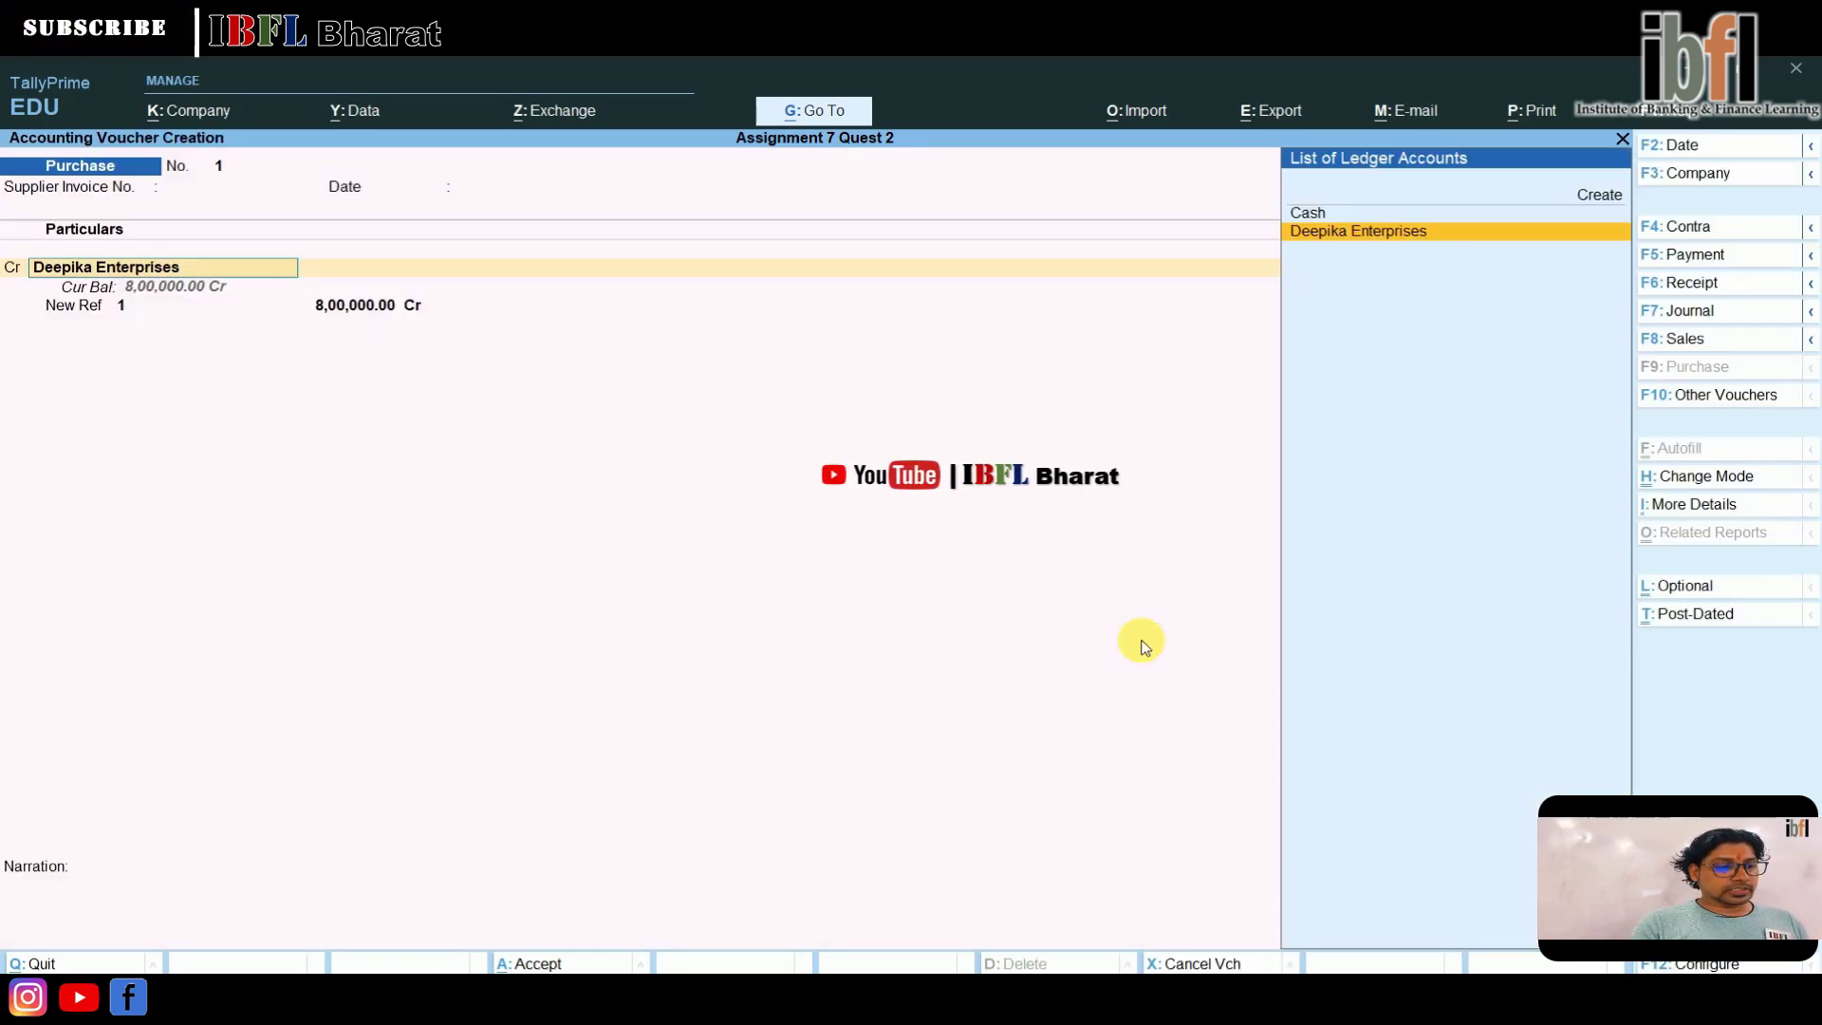
key(F2)
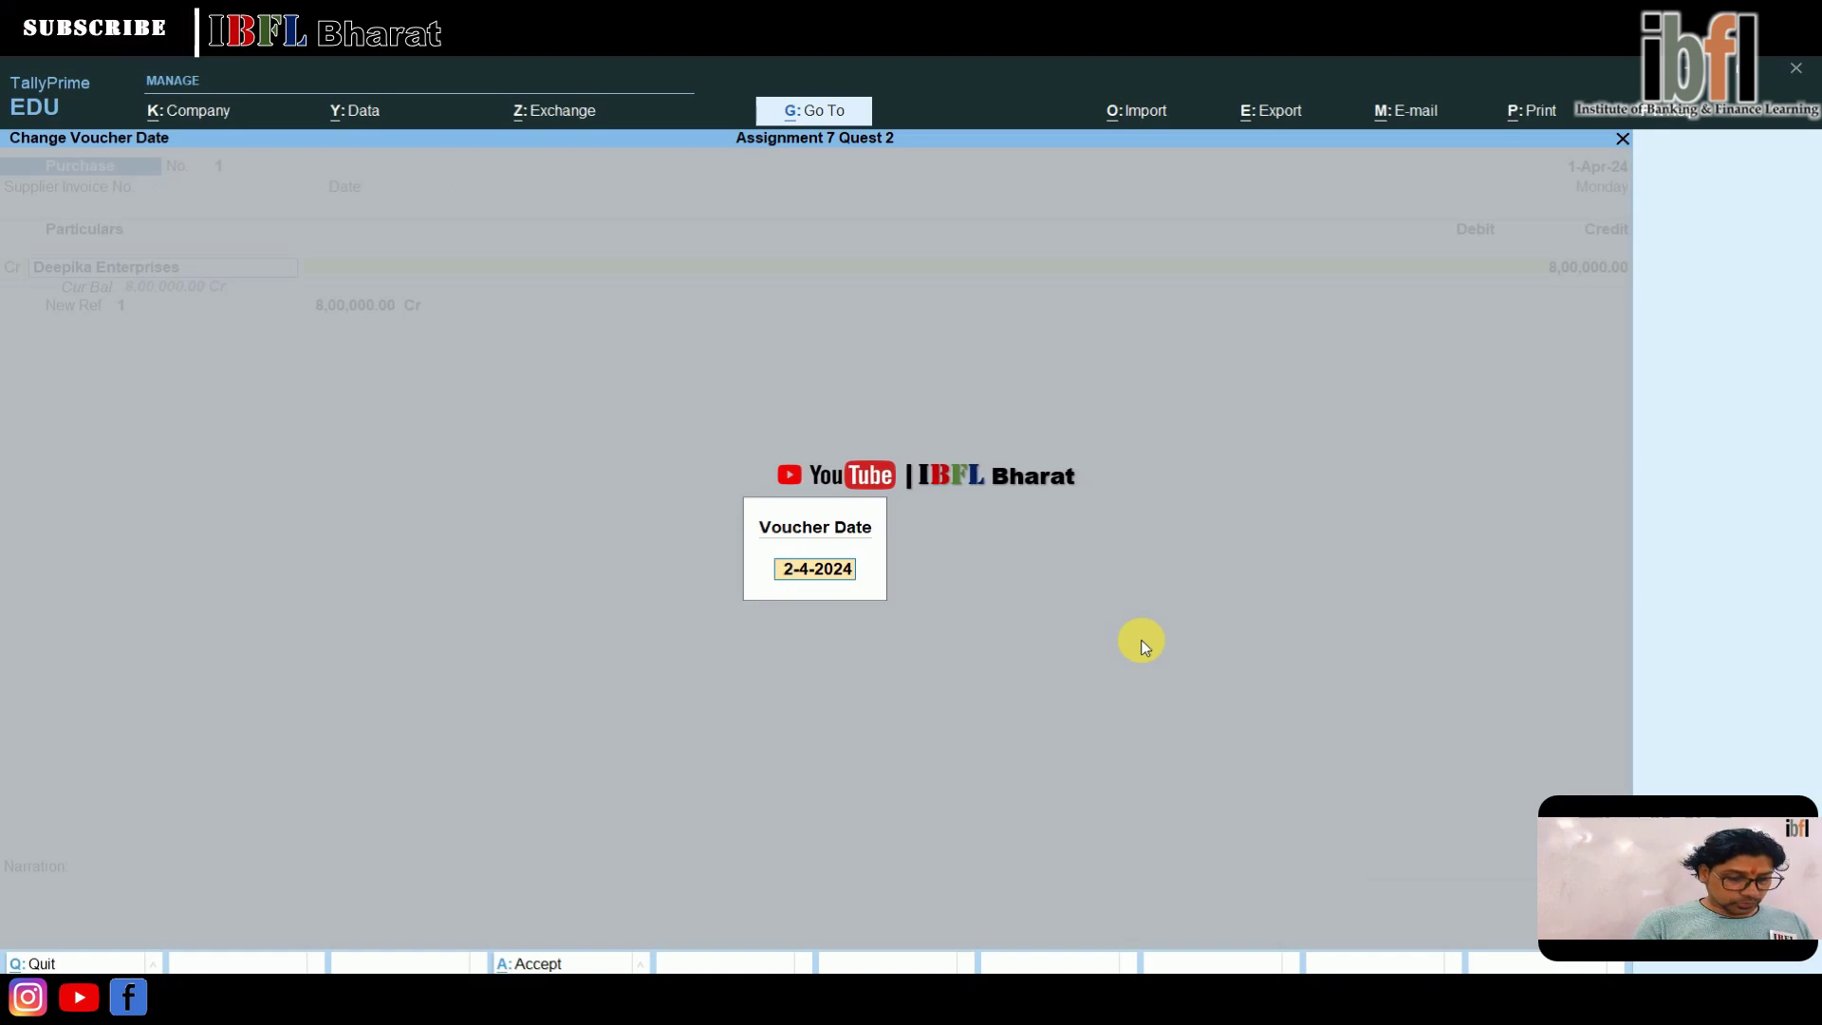
text(1.7)
key(Return)
- Keep Deepika Enterprises as the credited party with blank receipt details, and allocate the 8,00,000 to New Ref 1
key(Return)
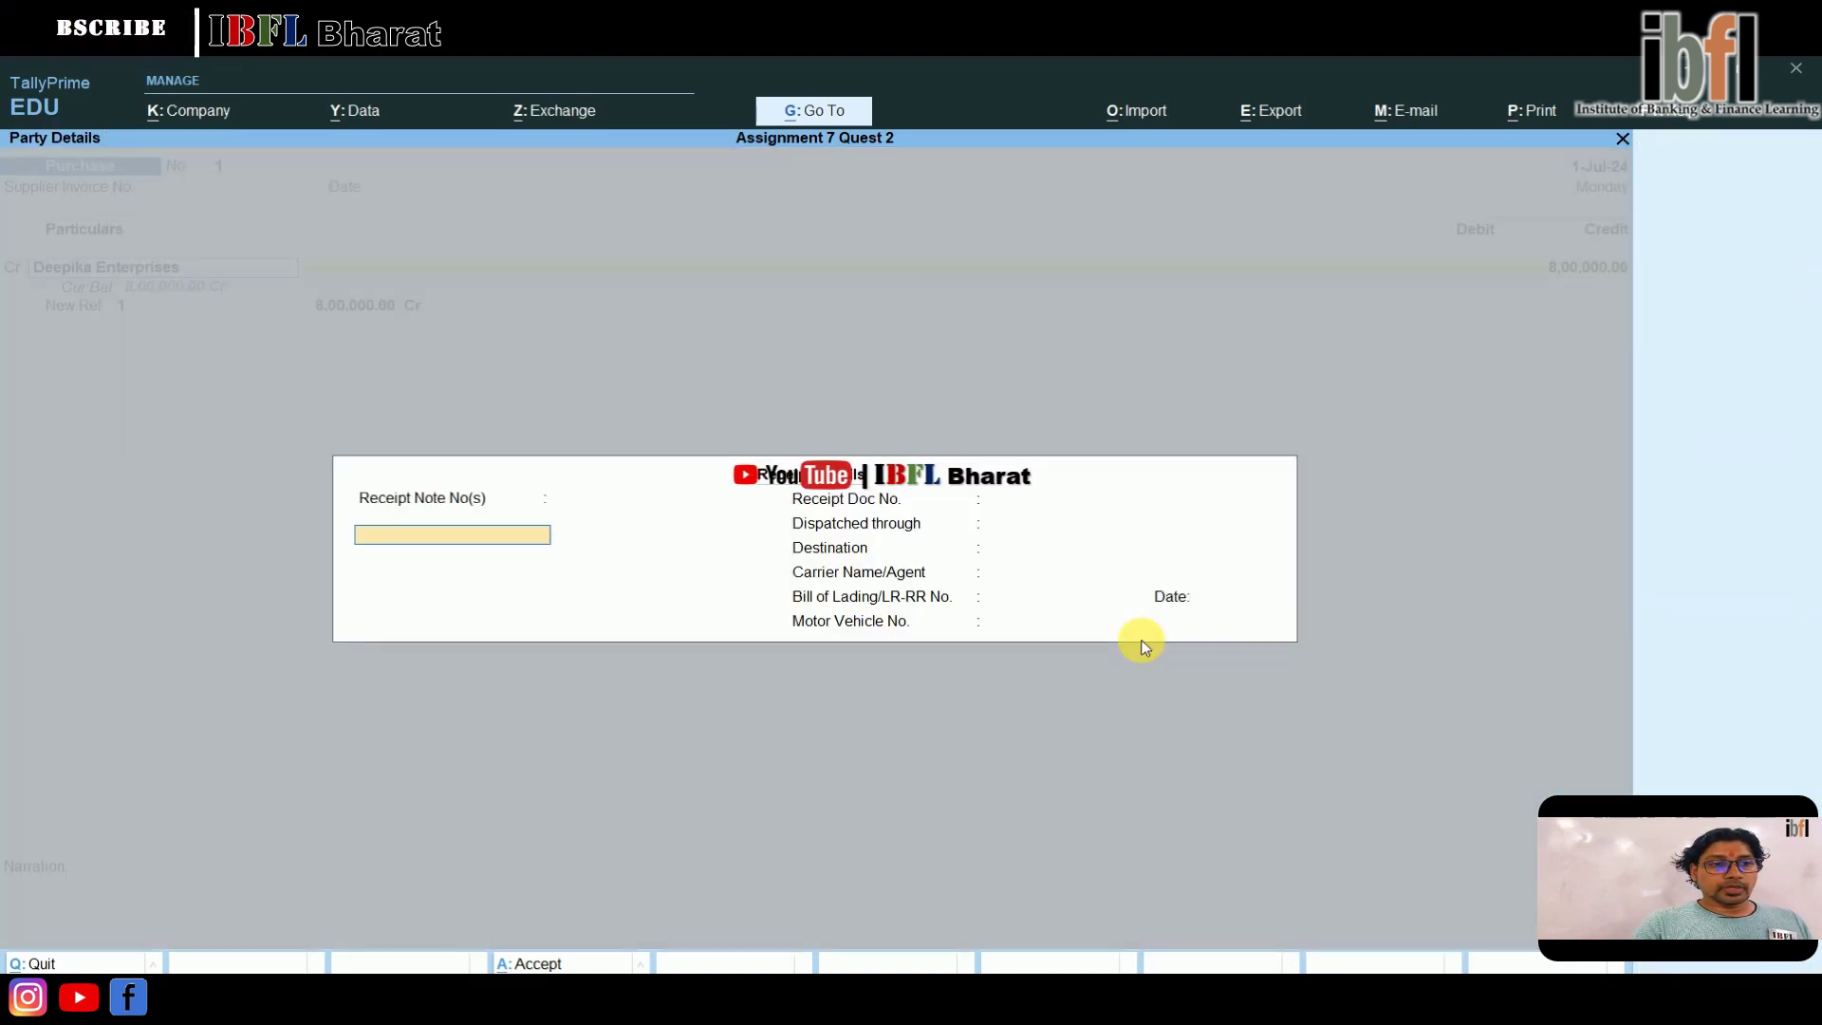
key(Return)
key(Return)
key(Return)
key(Return)
key(Return)
key(Return)
key(Return)
key(Return)
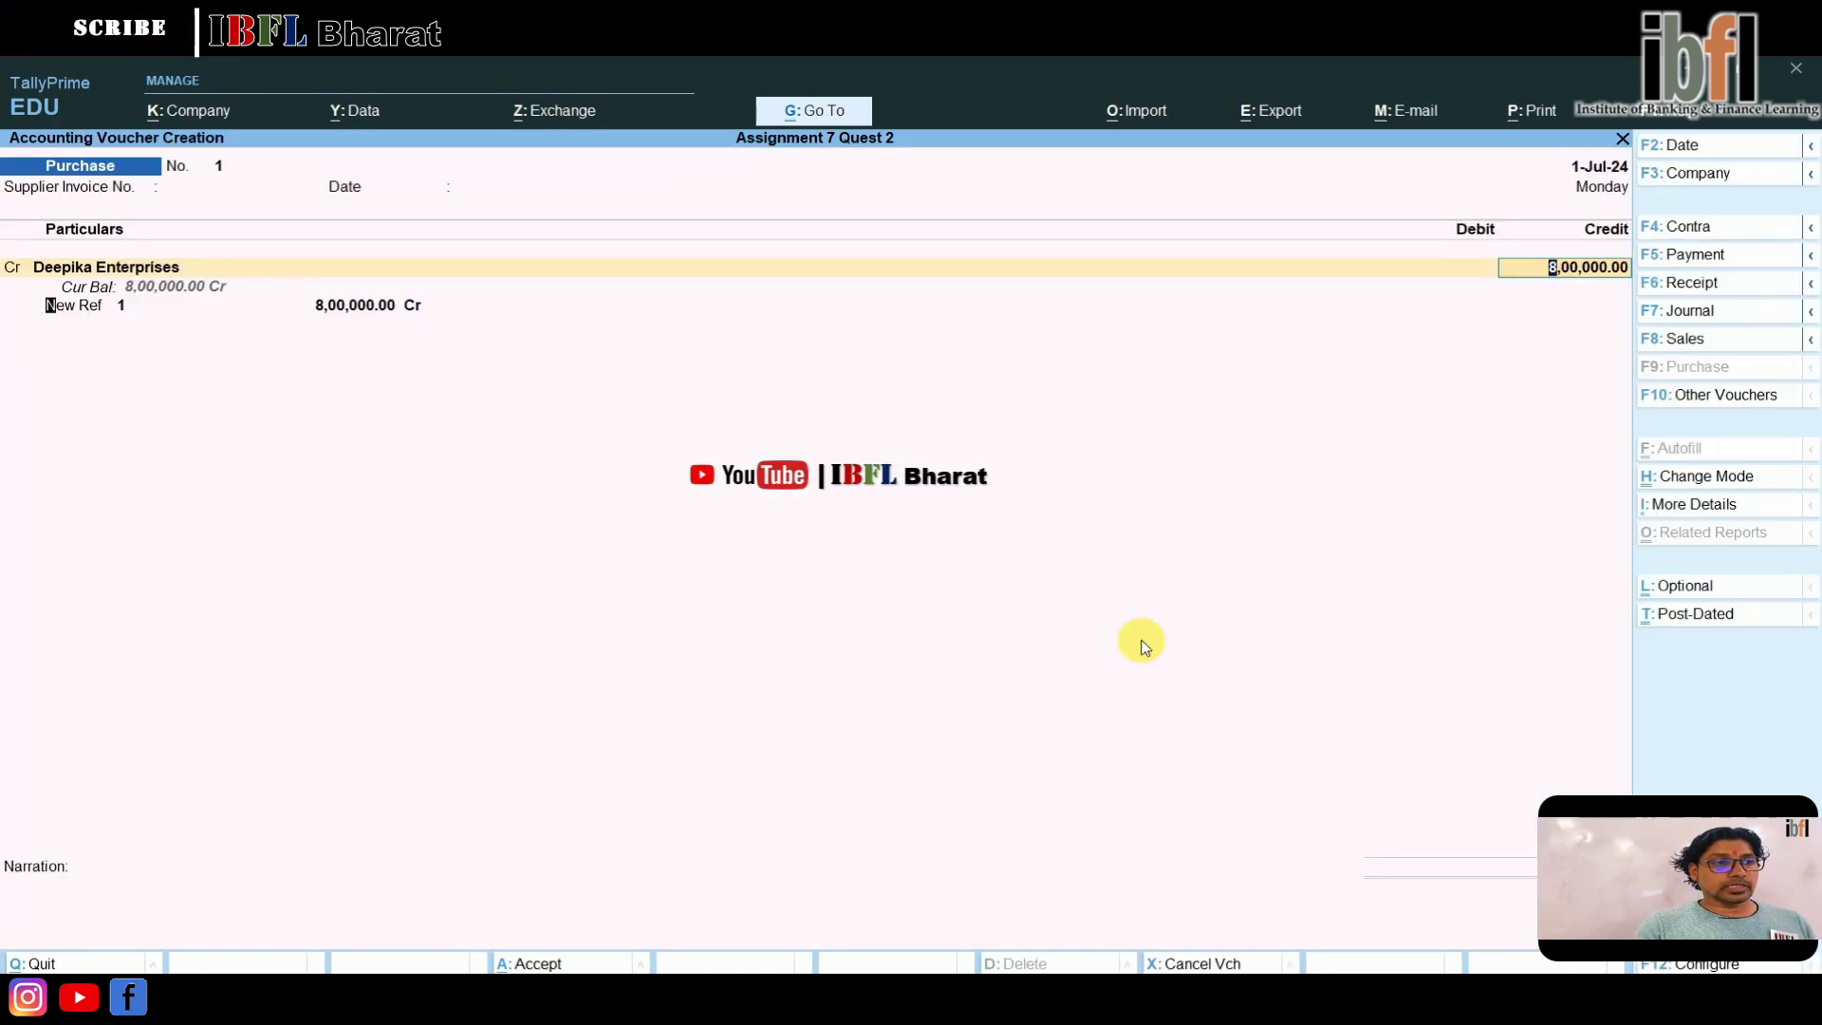
key(Return)
key(Return)
key(Return)
key(Return)
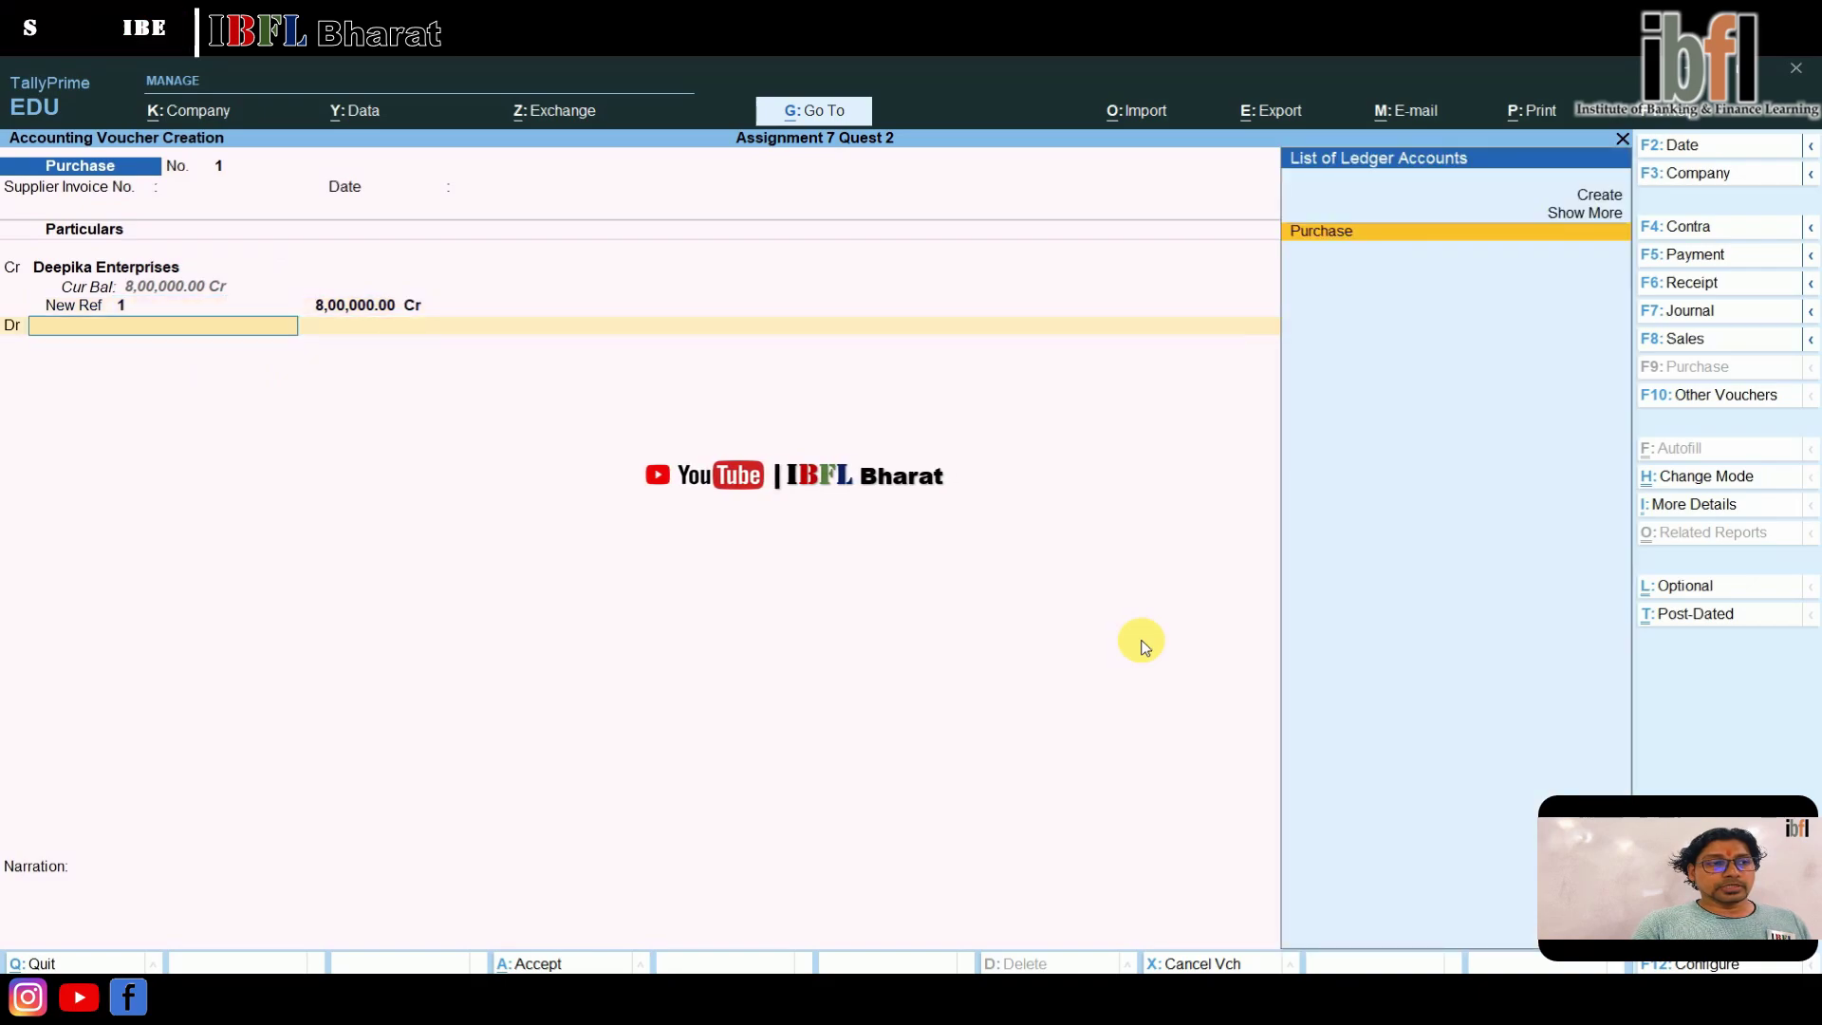
- Debit the Purchase ledger with 8,00,000 without inventory items or narration, save the voucher and leave voucher entry
key(Return)
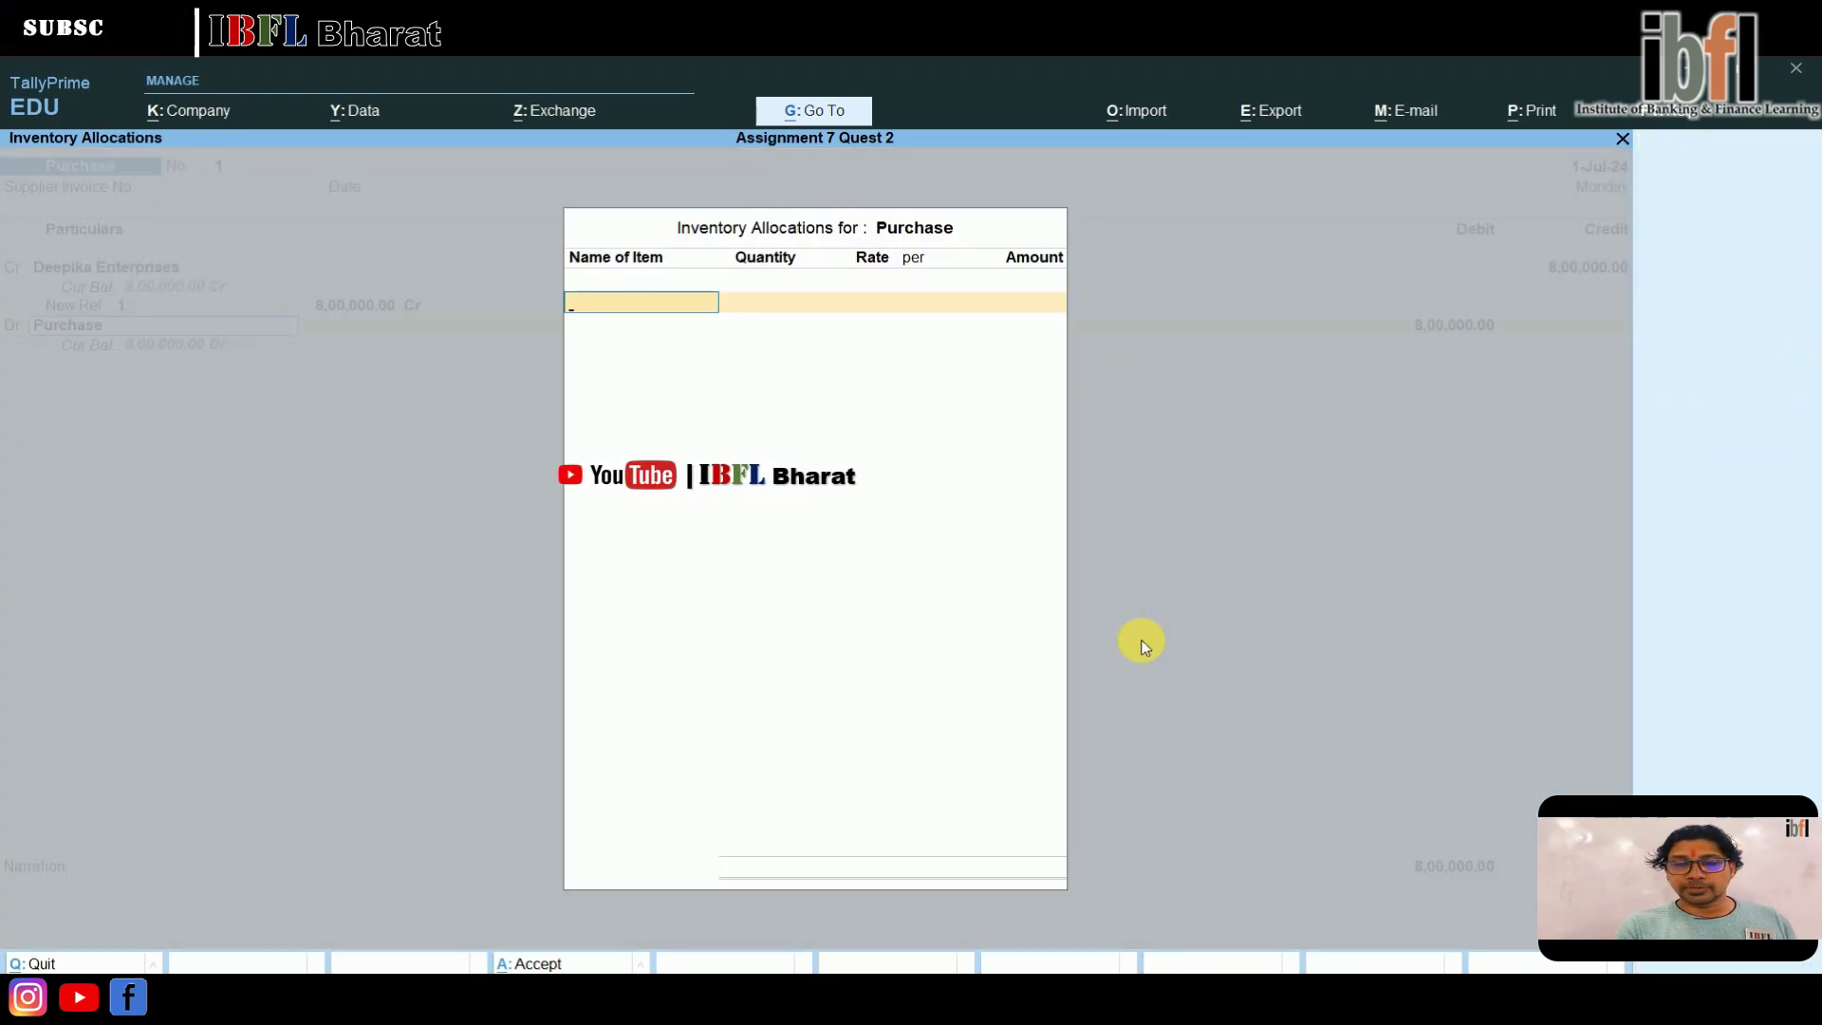
key(Return)
key(Return)
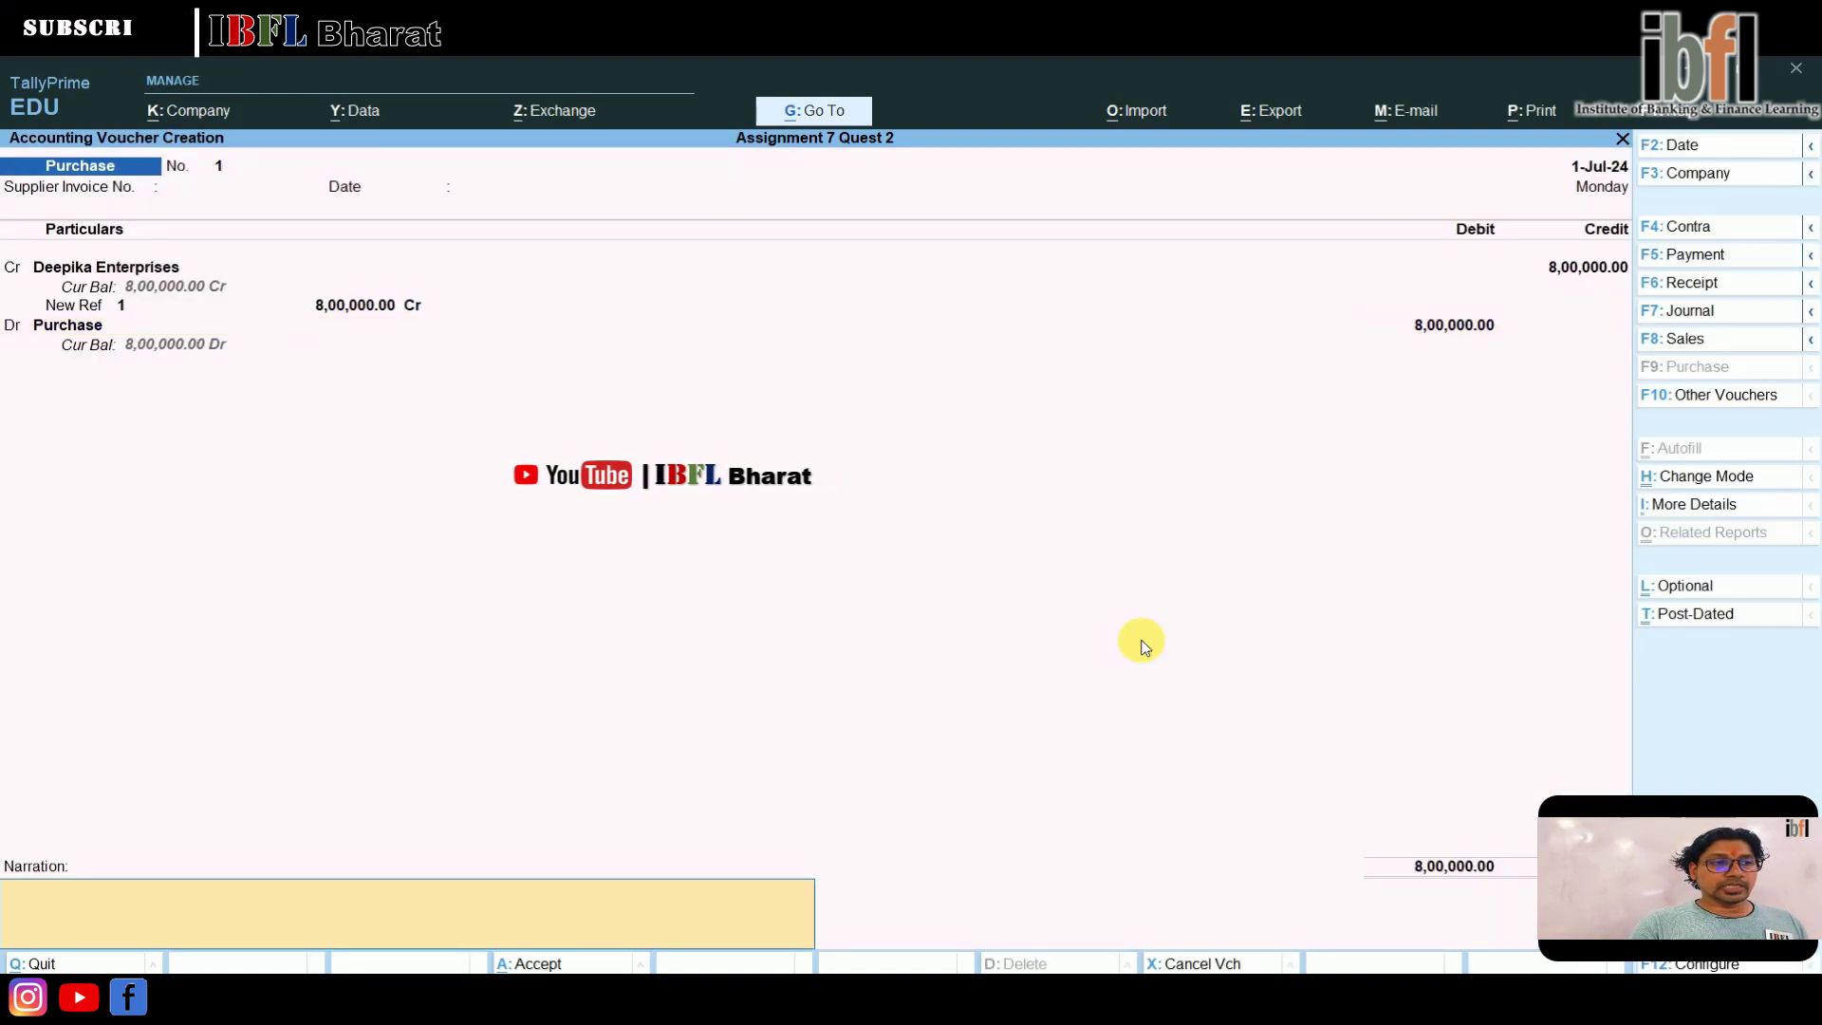
key(Return)
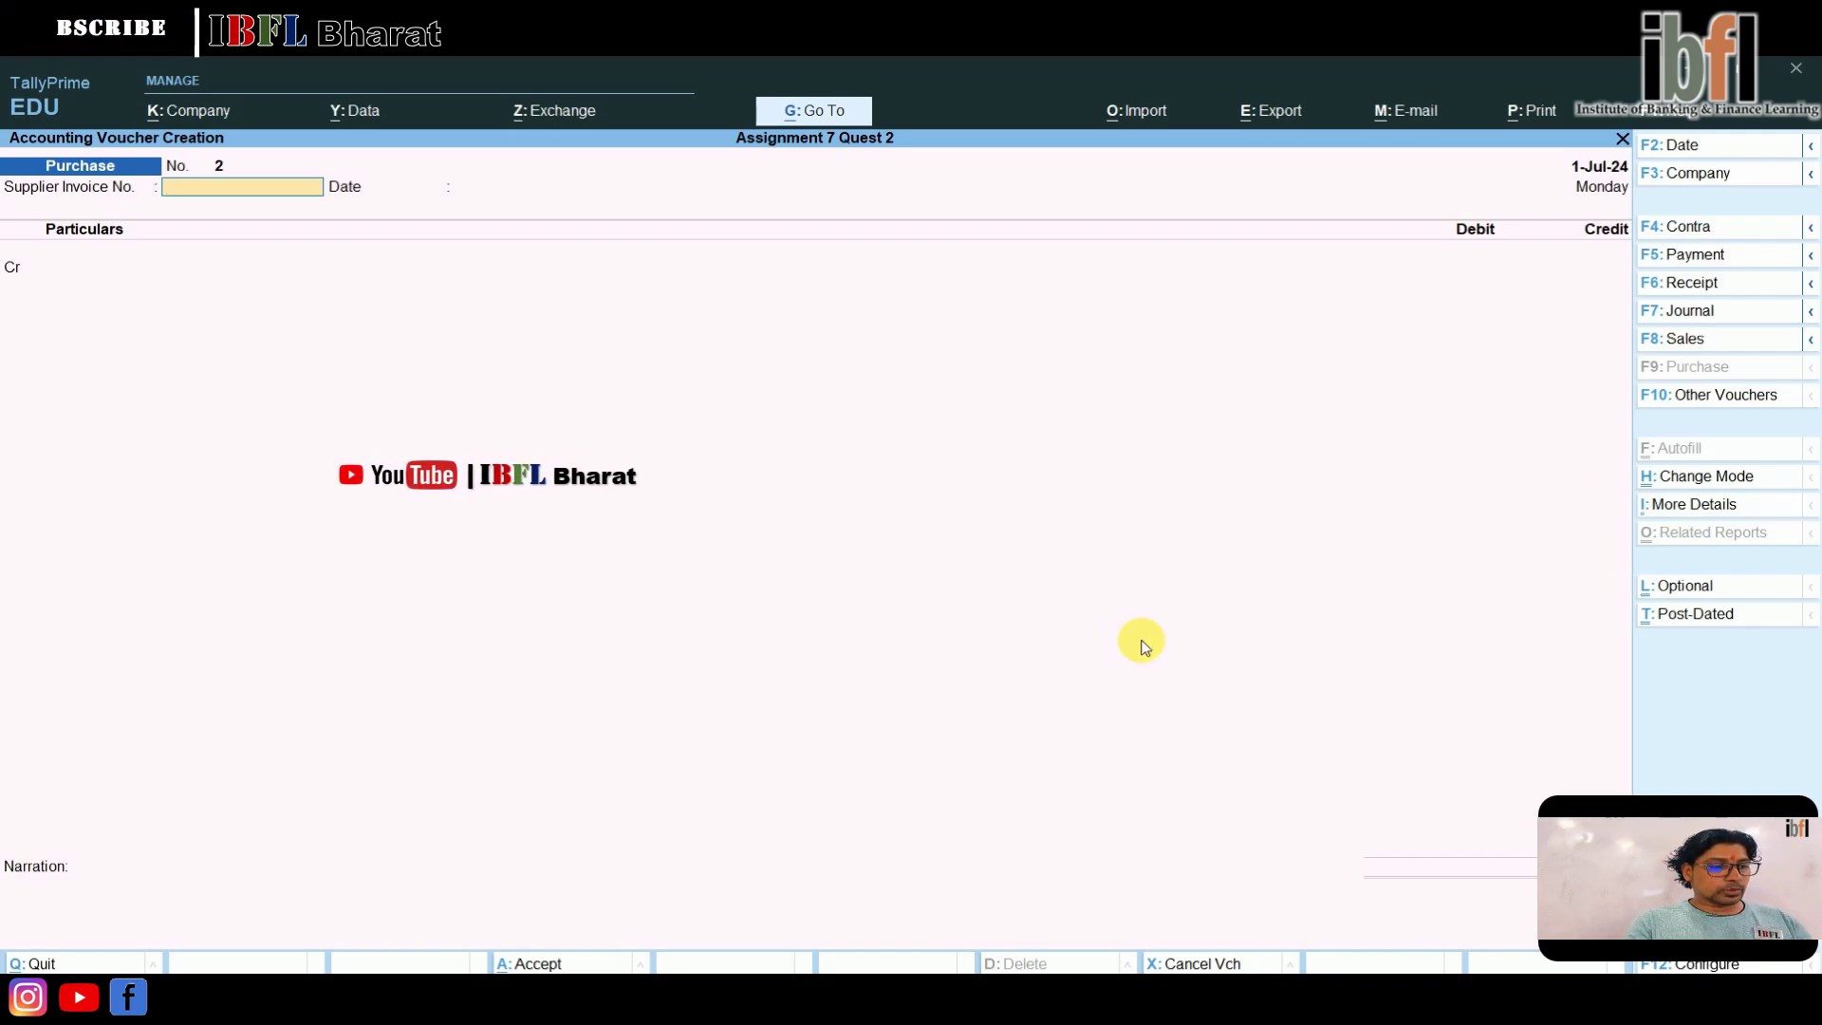
key(Escape)
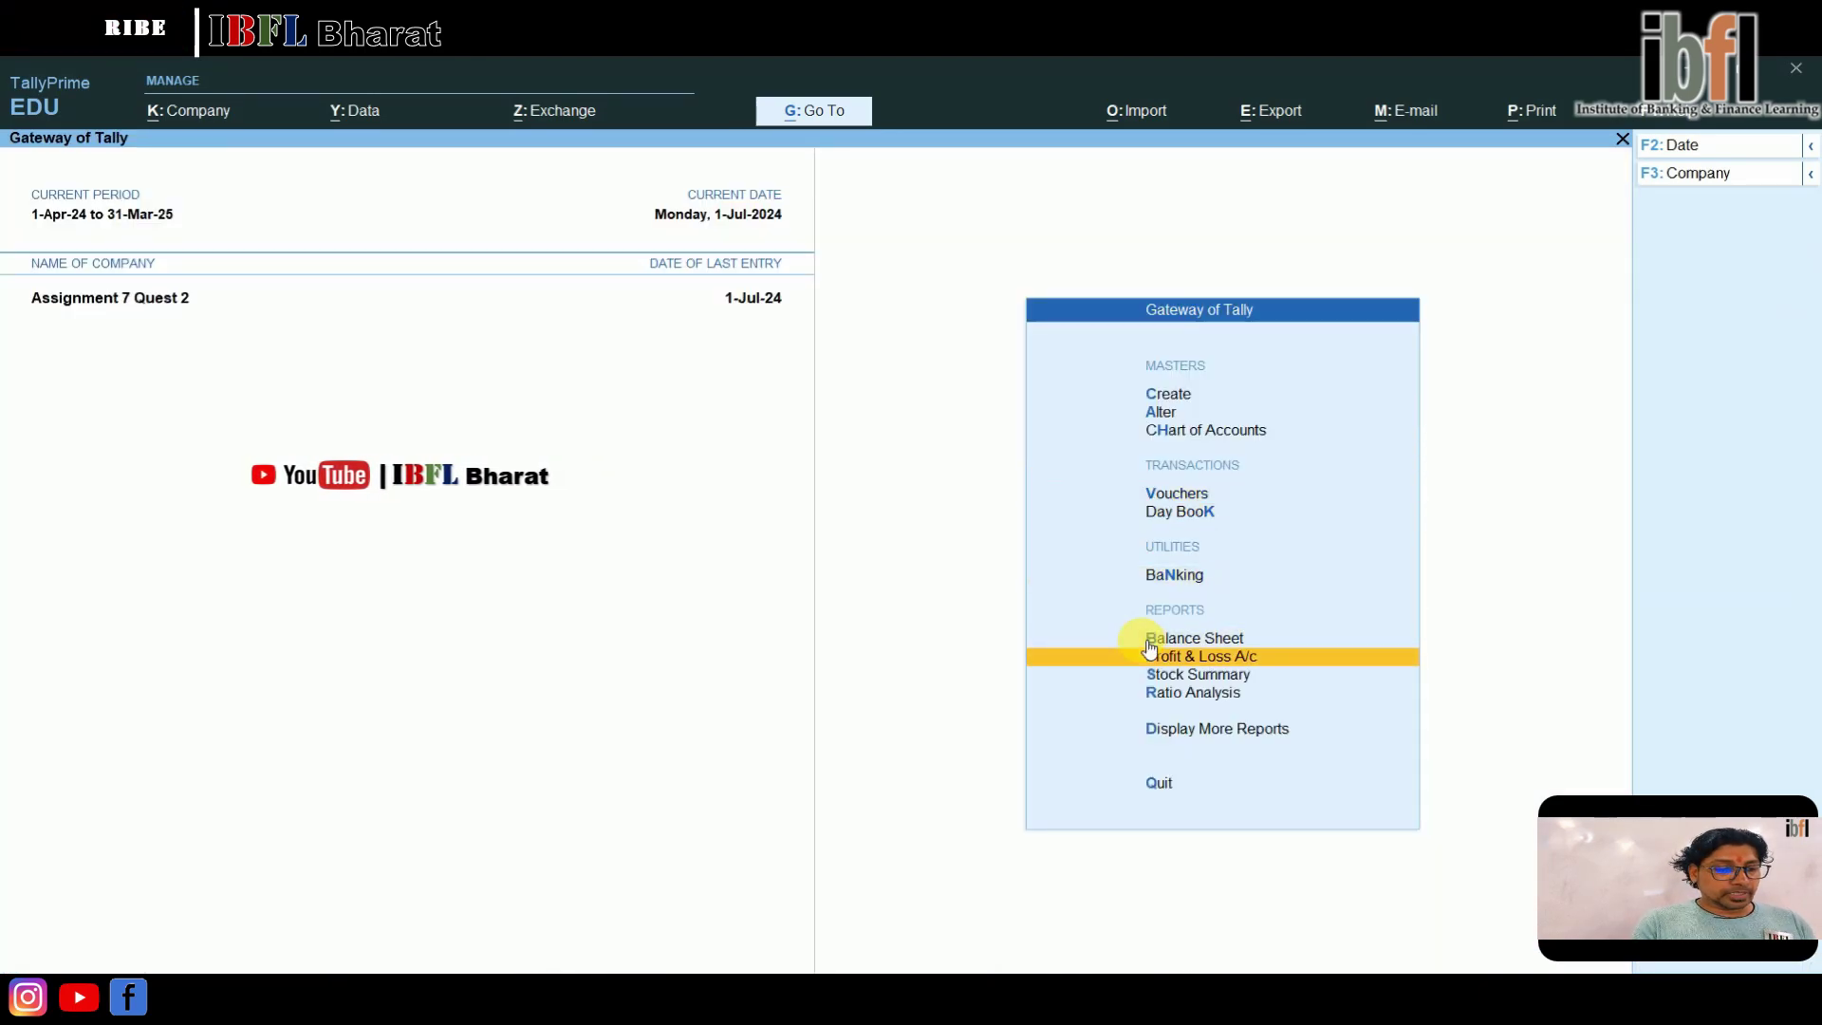
- Display the Interest Payable report for the period 1-Apr-24 to 2-Aug-24
key(d)
key(s)
key(i)
key(p)
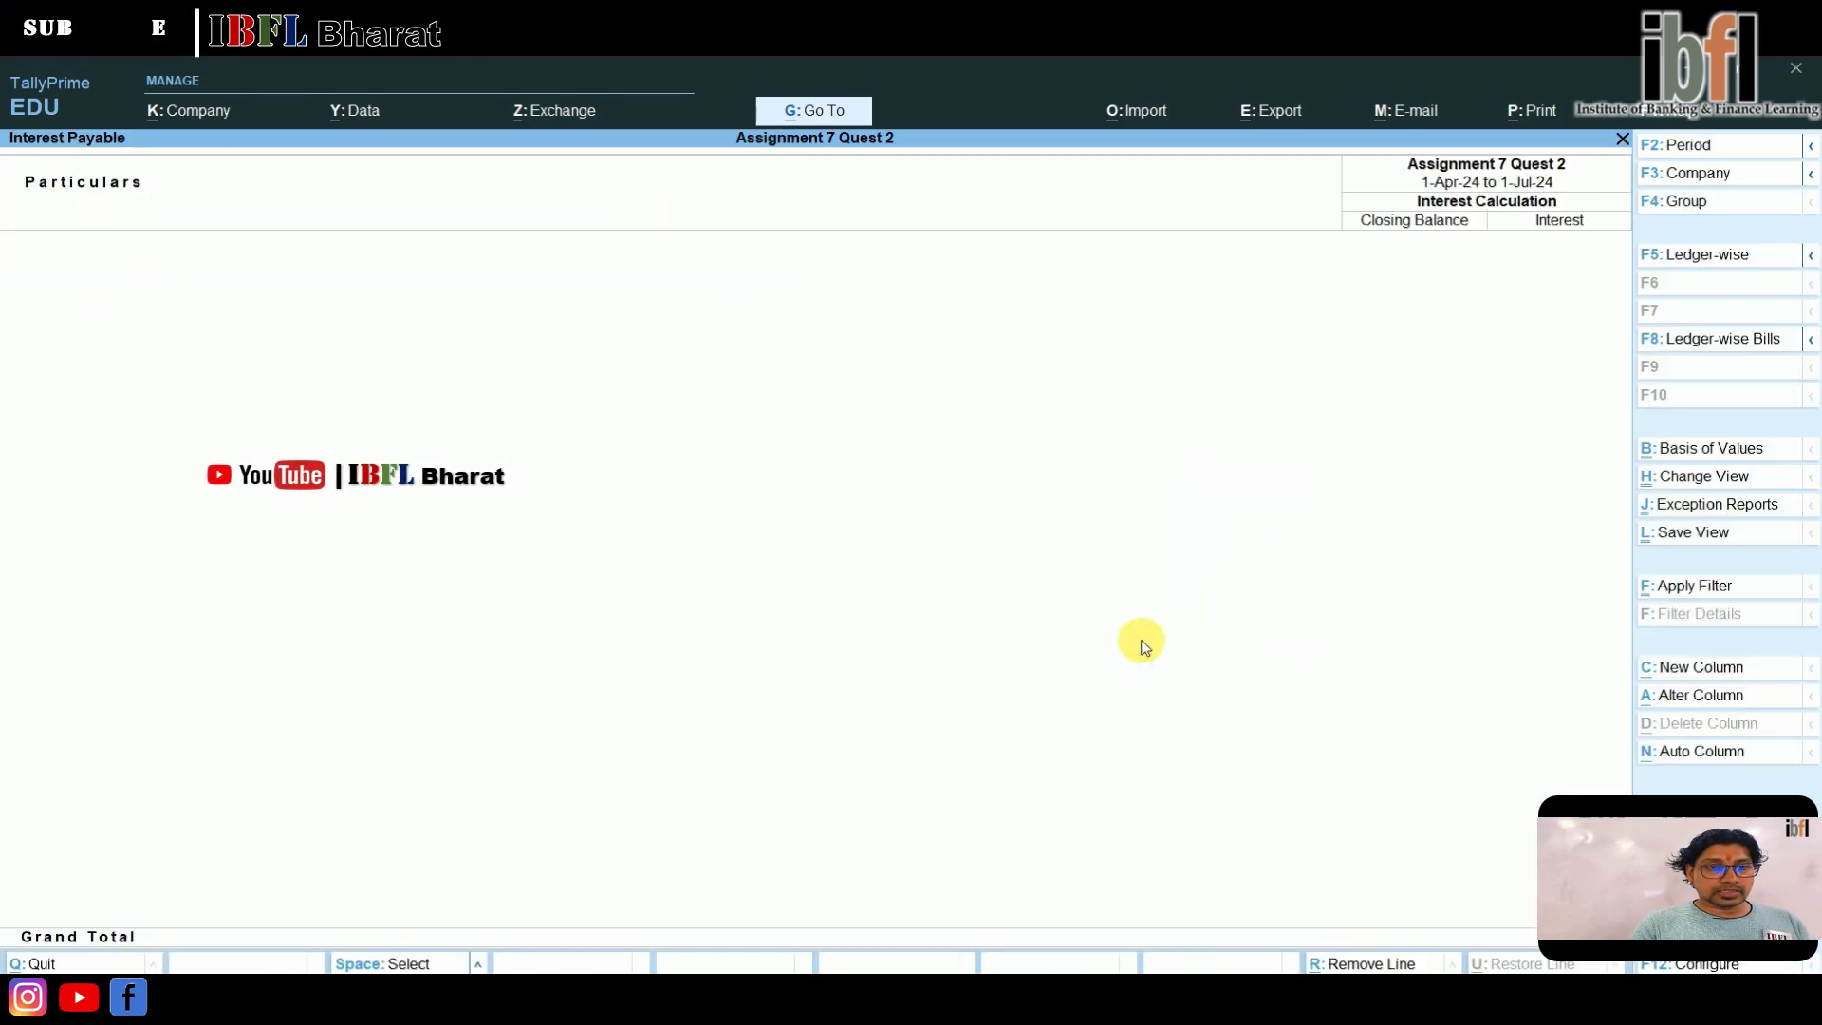
key(F2)
key(Return)
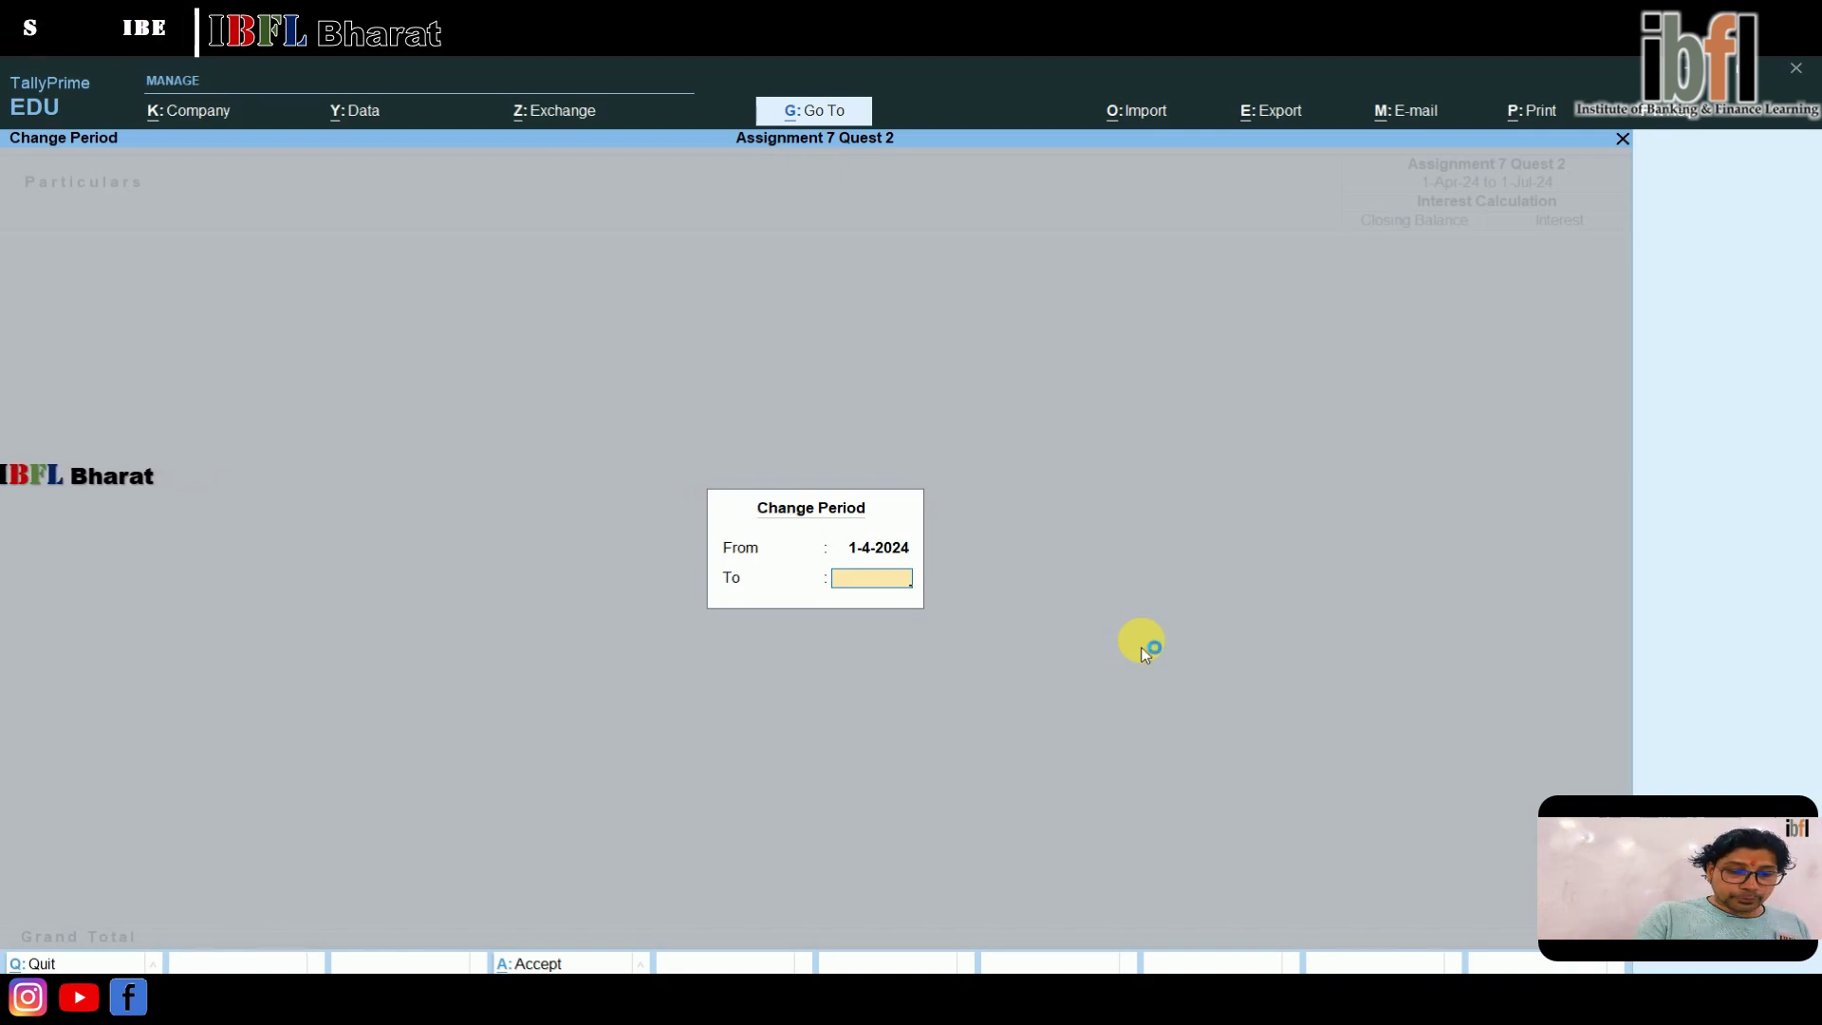
text(2.8)
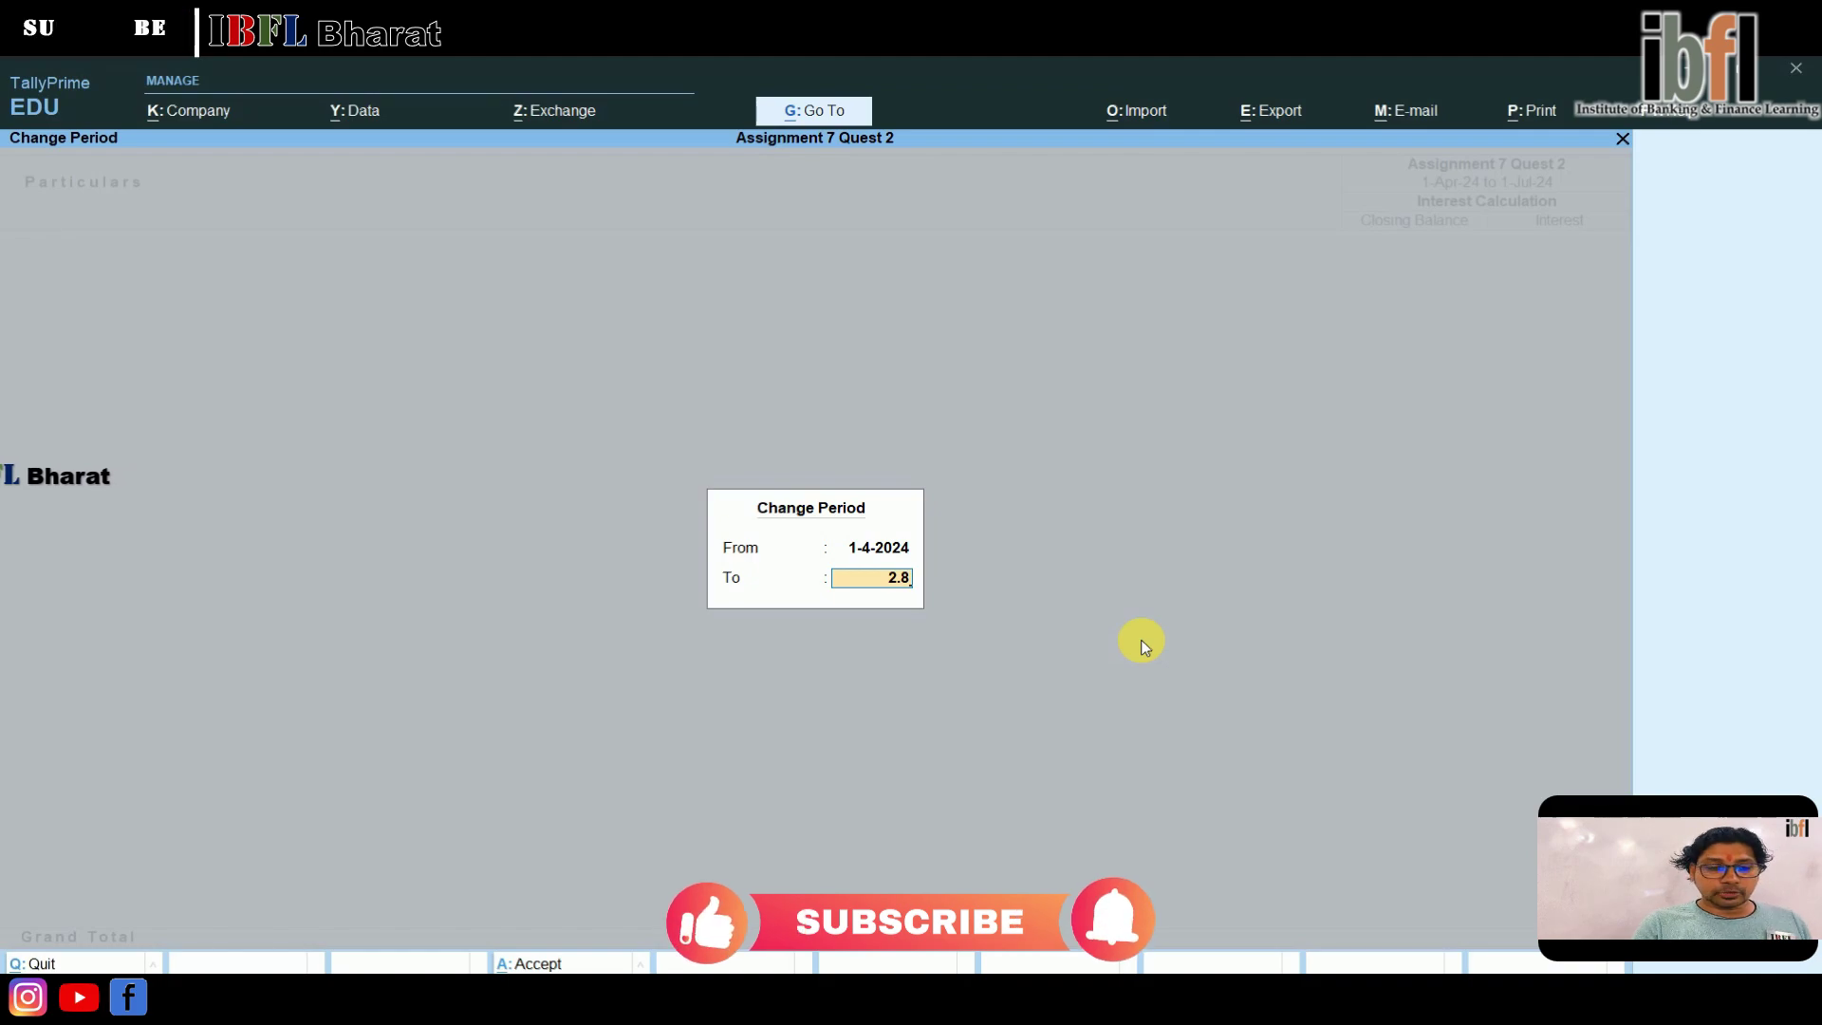
key(Return)
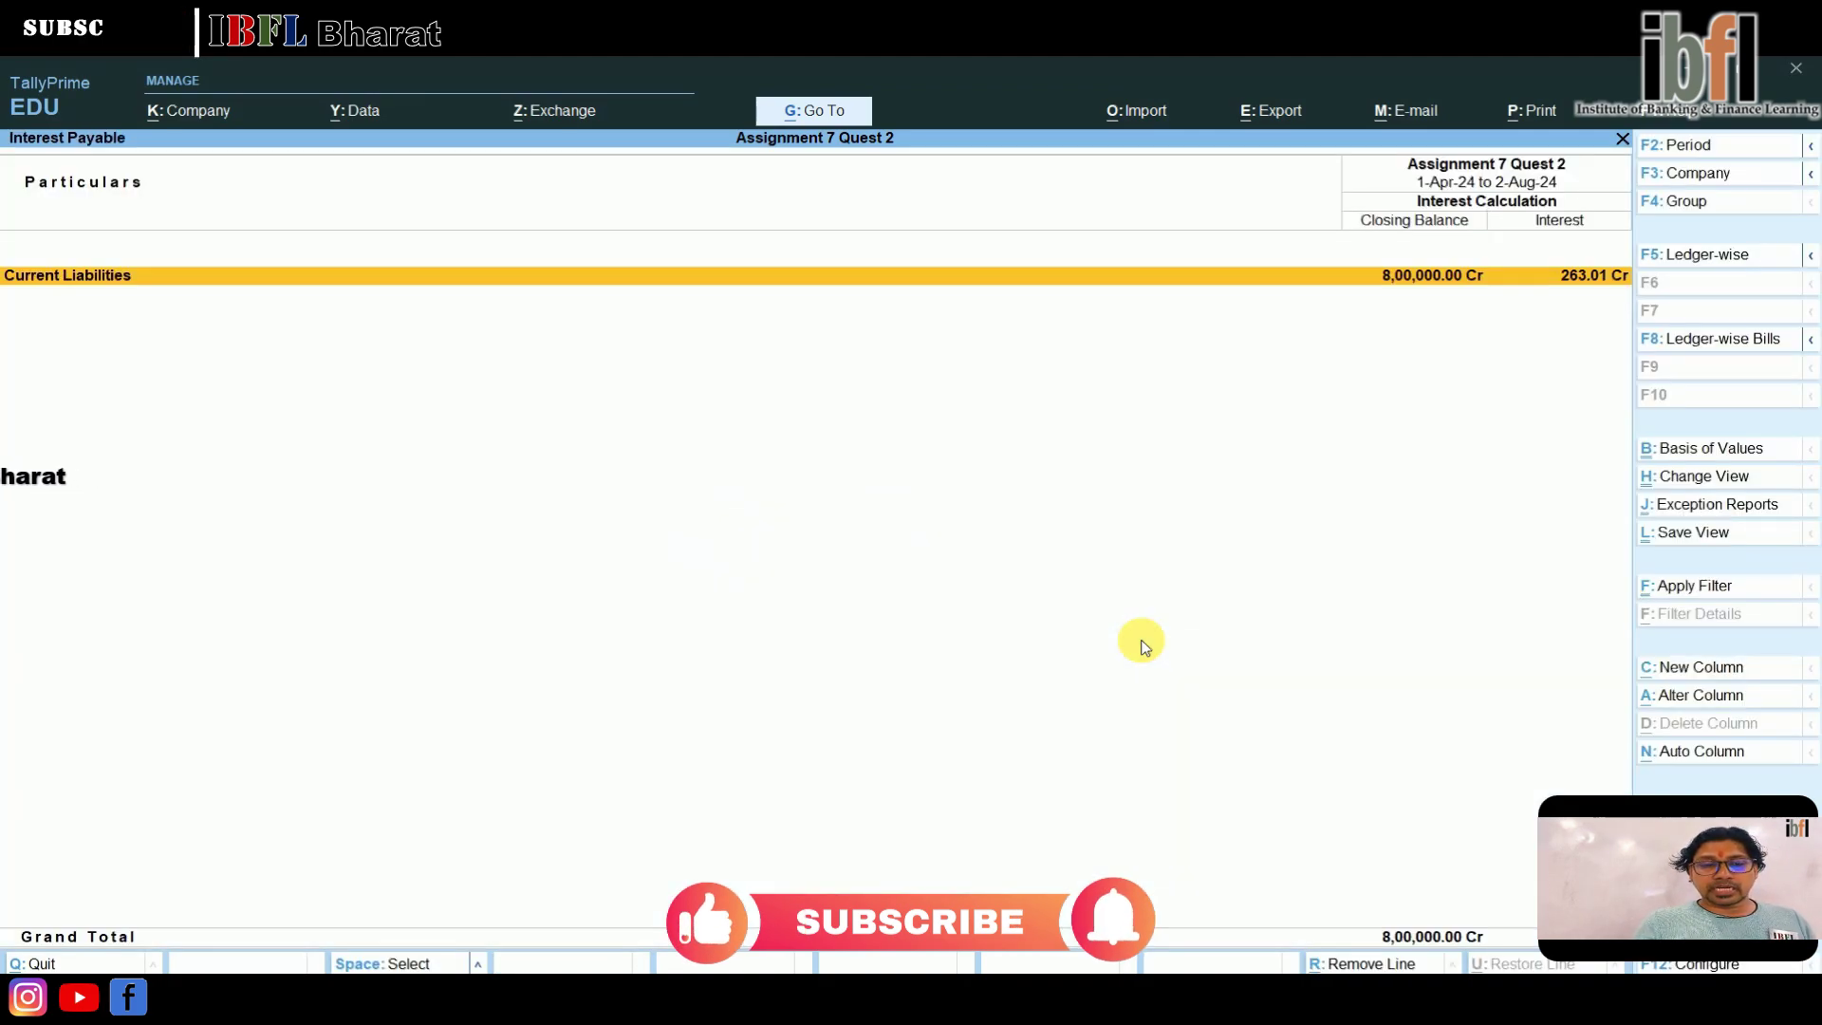
- Drill down from Current Liabilities through Sundry Creditors to the ledger interest calculation for Deepika Enterprises
key(Return)
key(Return)
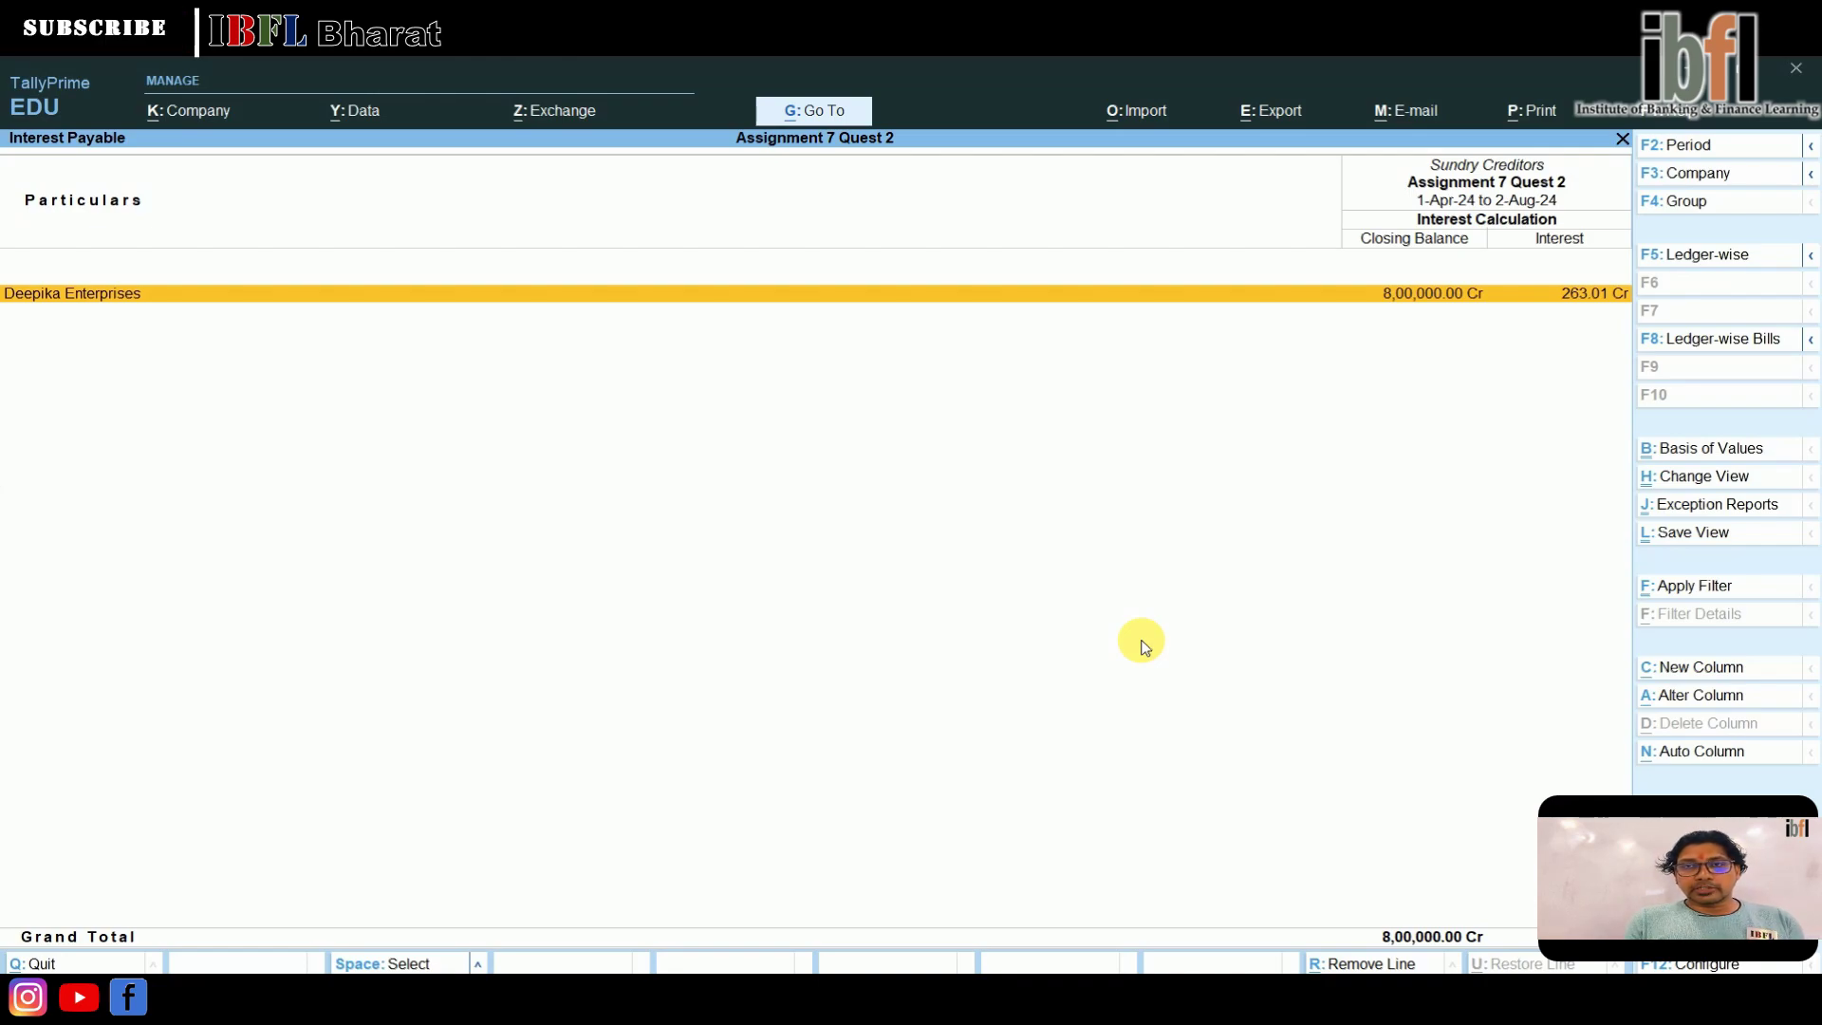
key(Return)
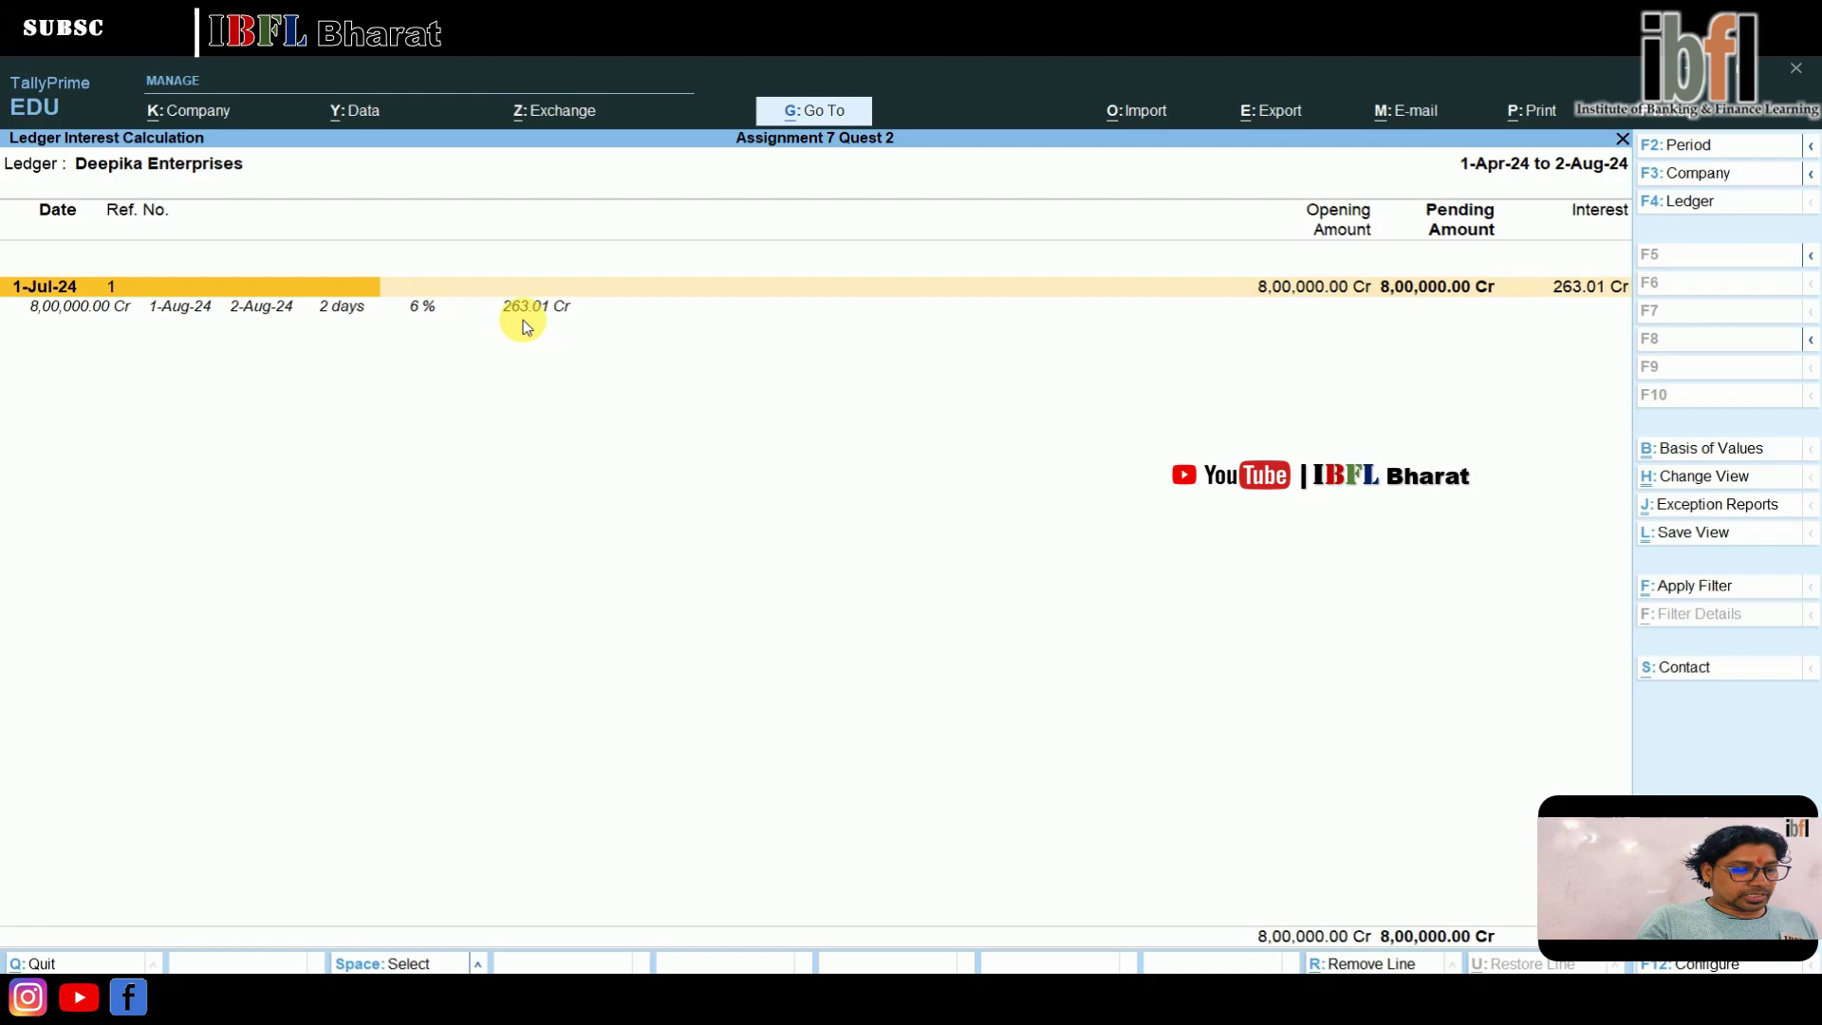
- Switch to Calculator and compute 6% of 800000 to check the yearly interest
key(super)
text(cal)
key(Return)
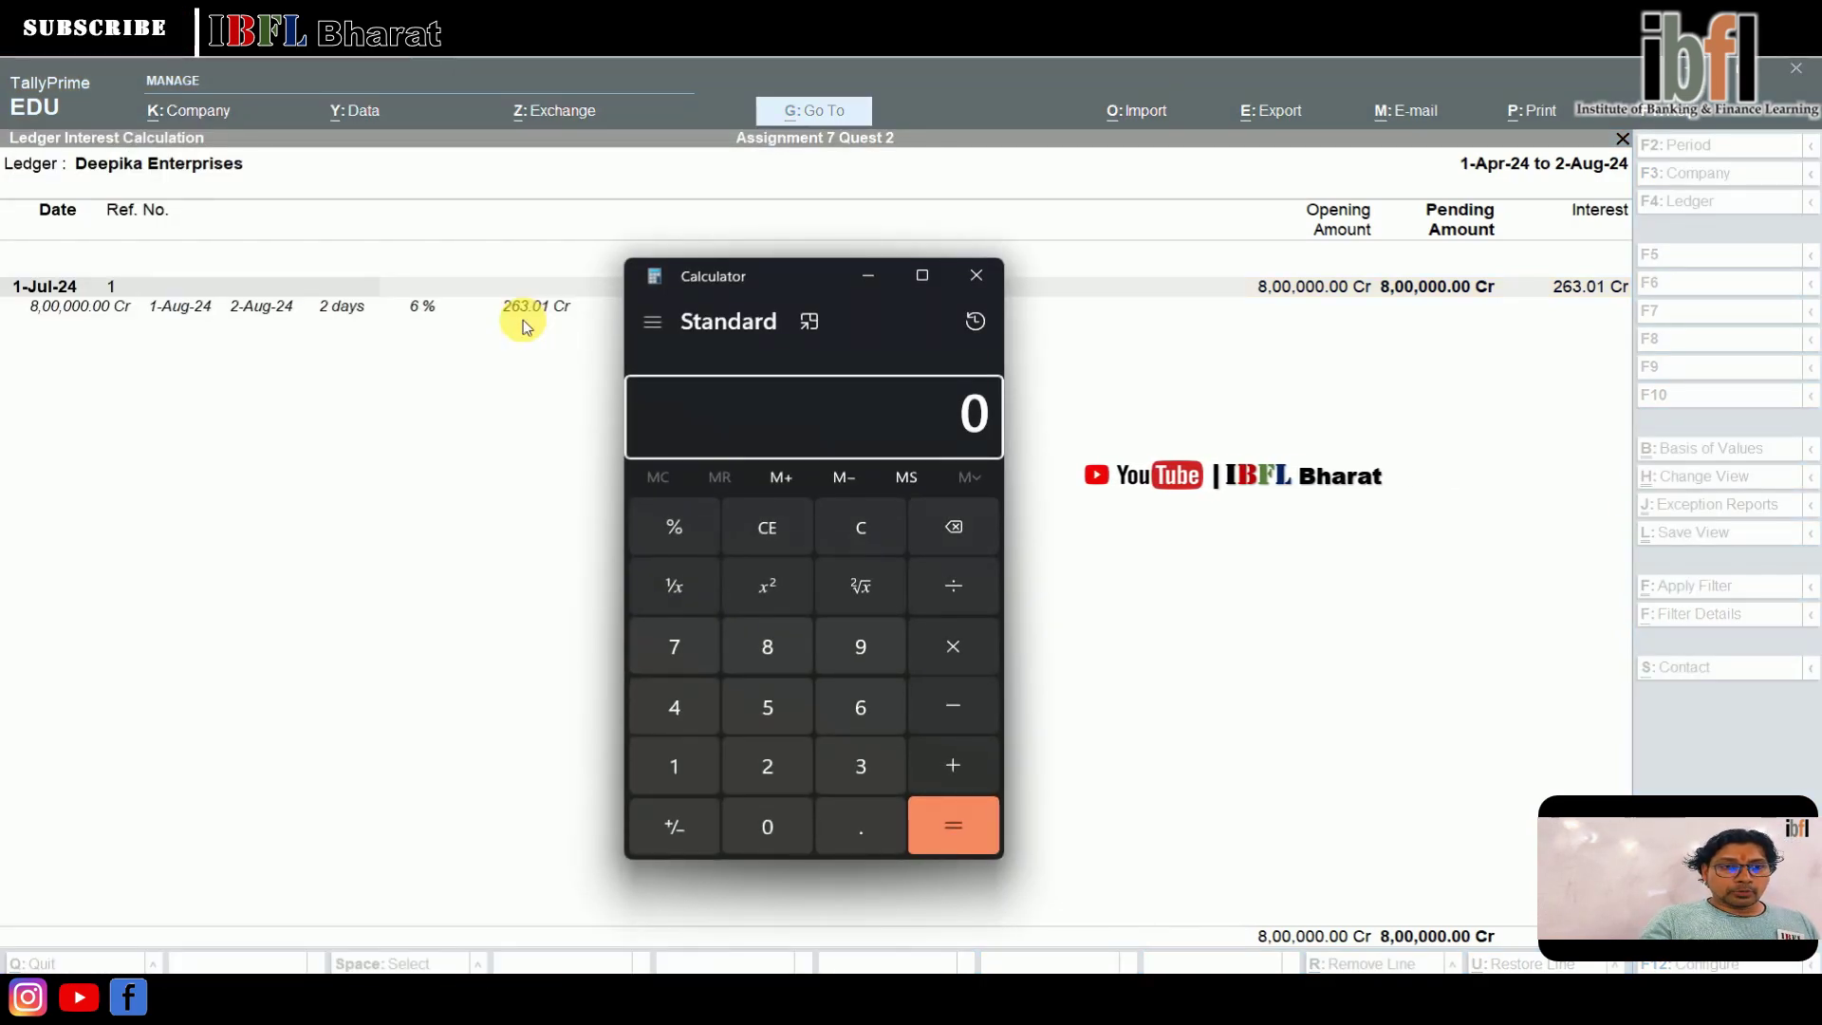
text(8000000)
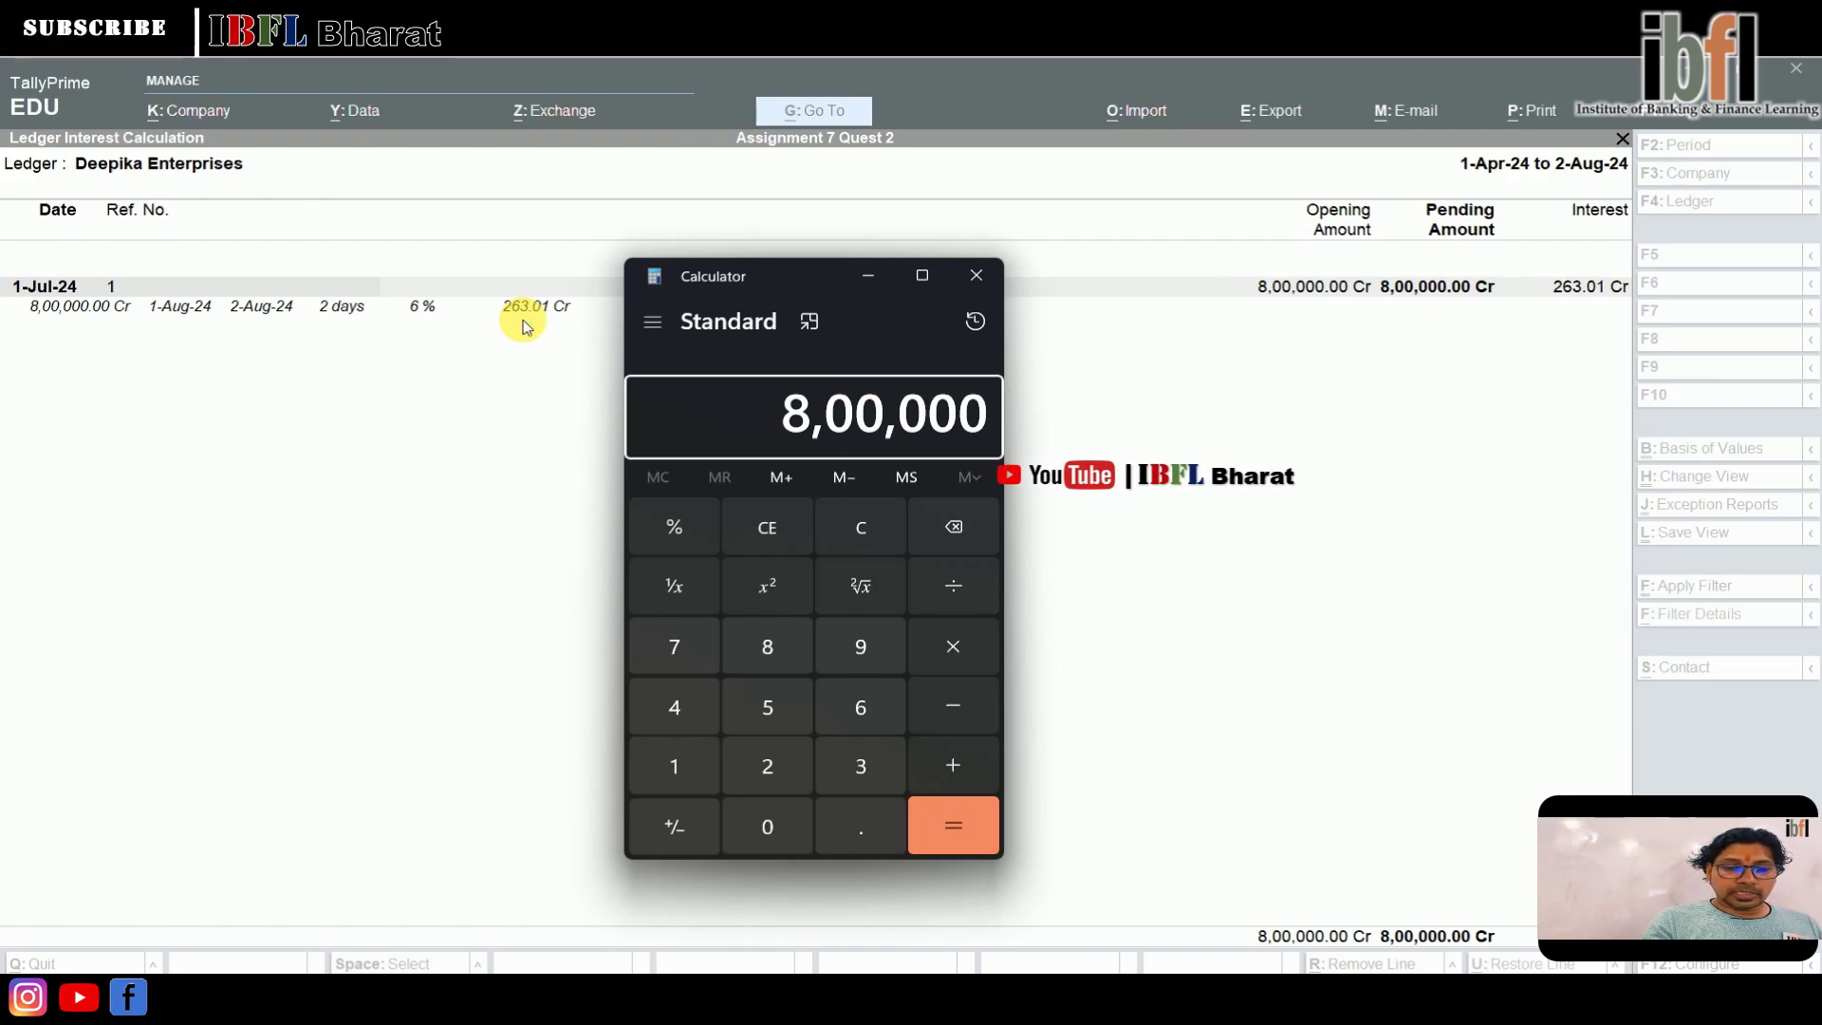
text(6)
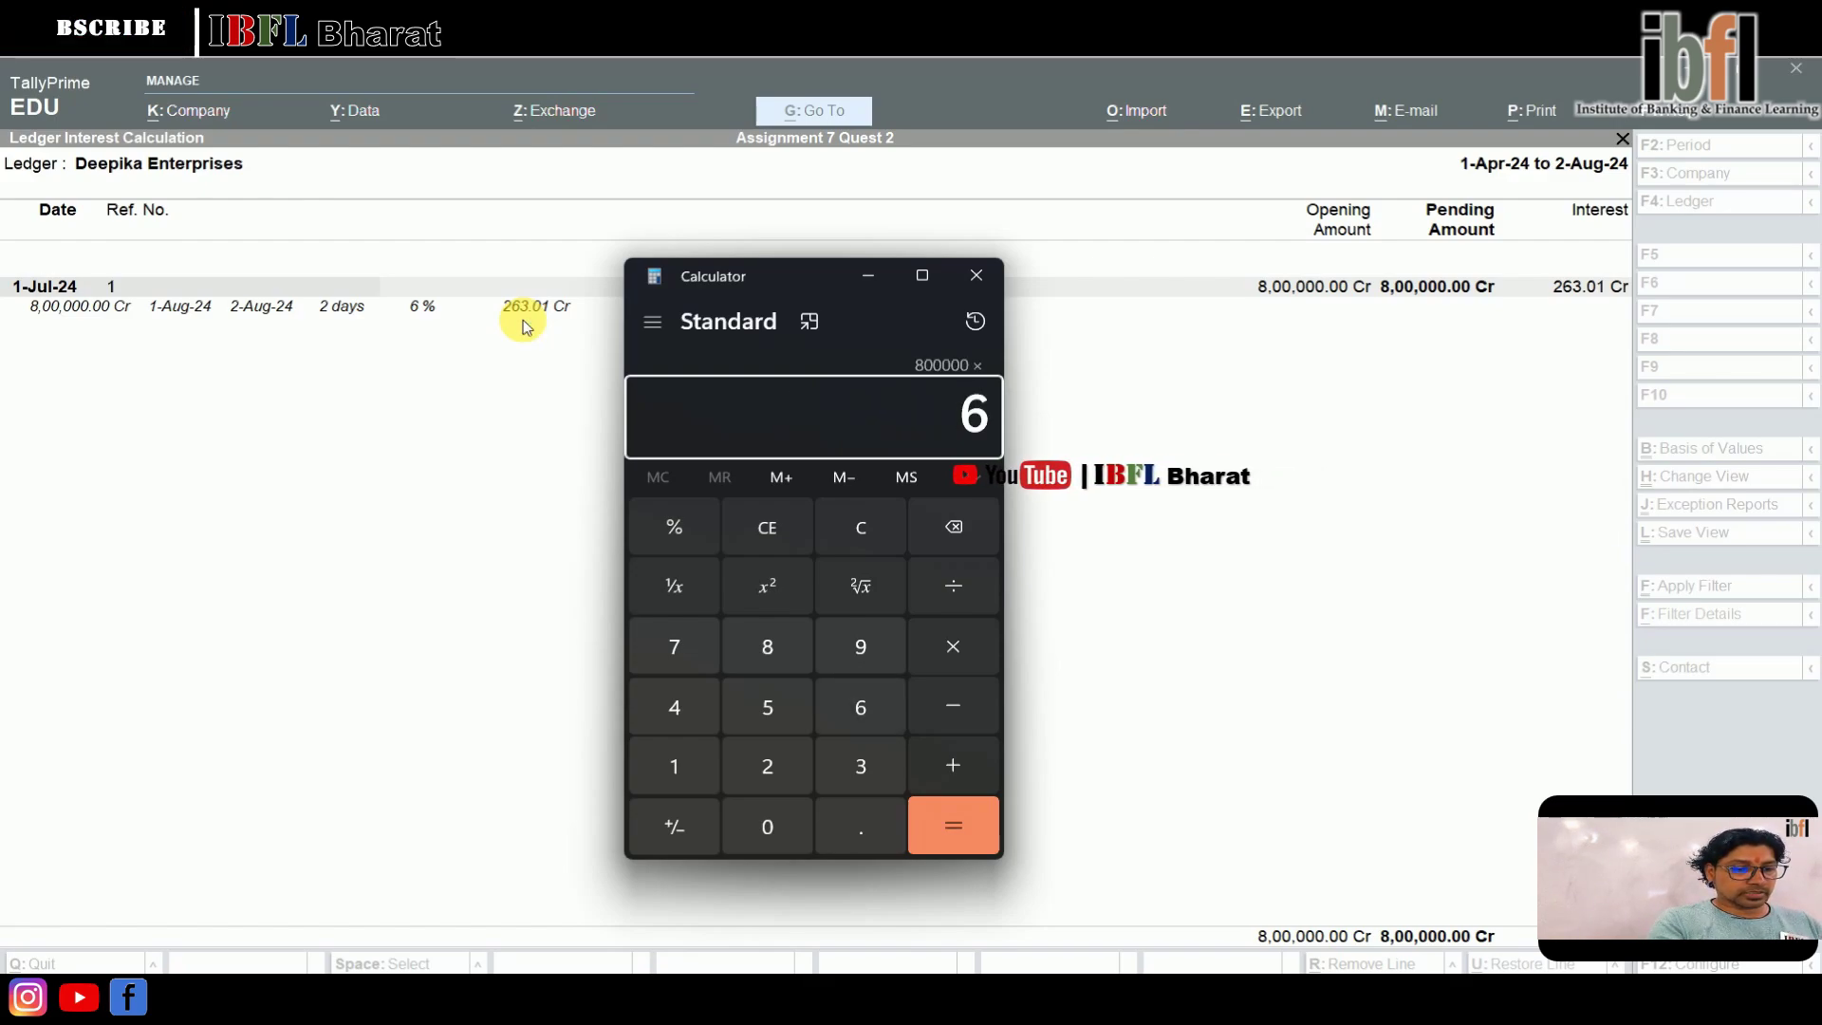
text(%)
key(Return)
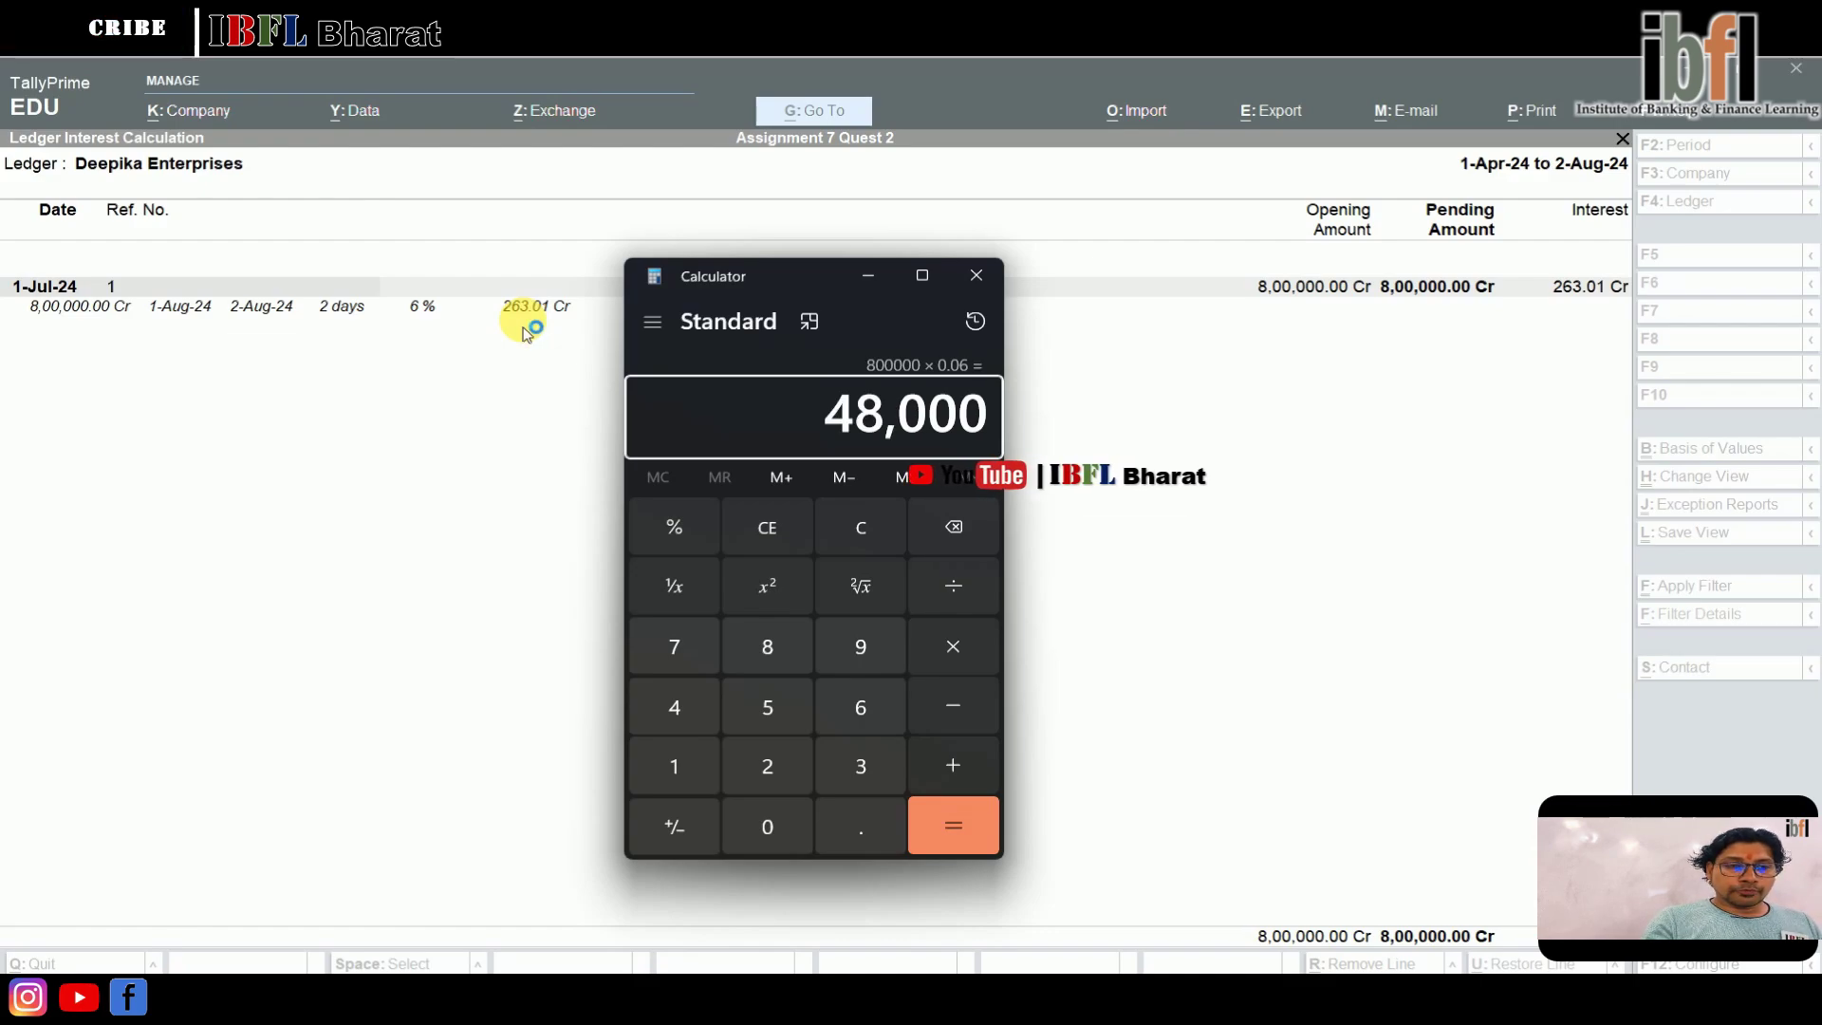
- Multiply the yearly interest by 2 days, divide it by 365, and close Calculator
text(2)
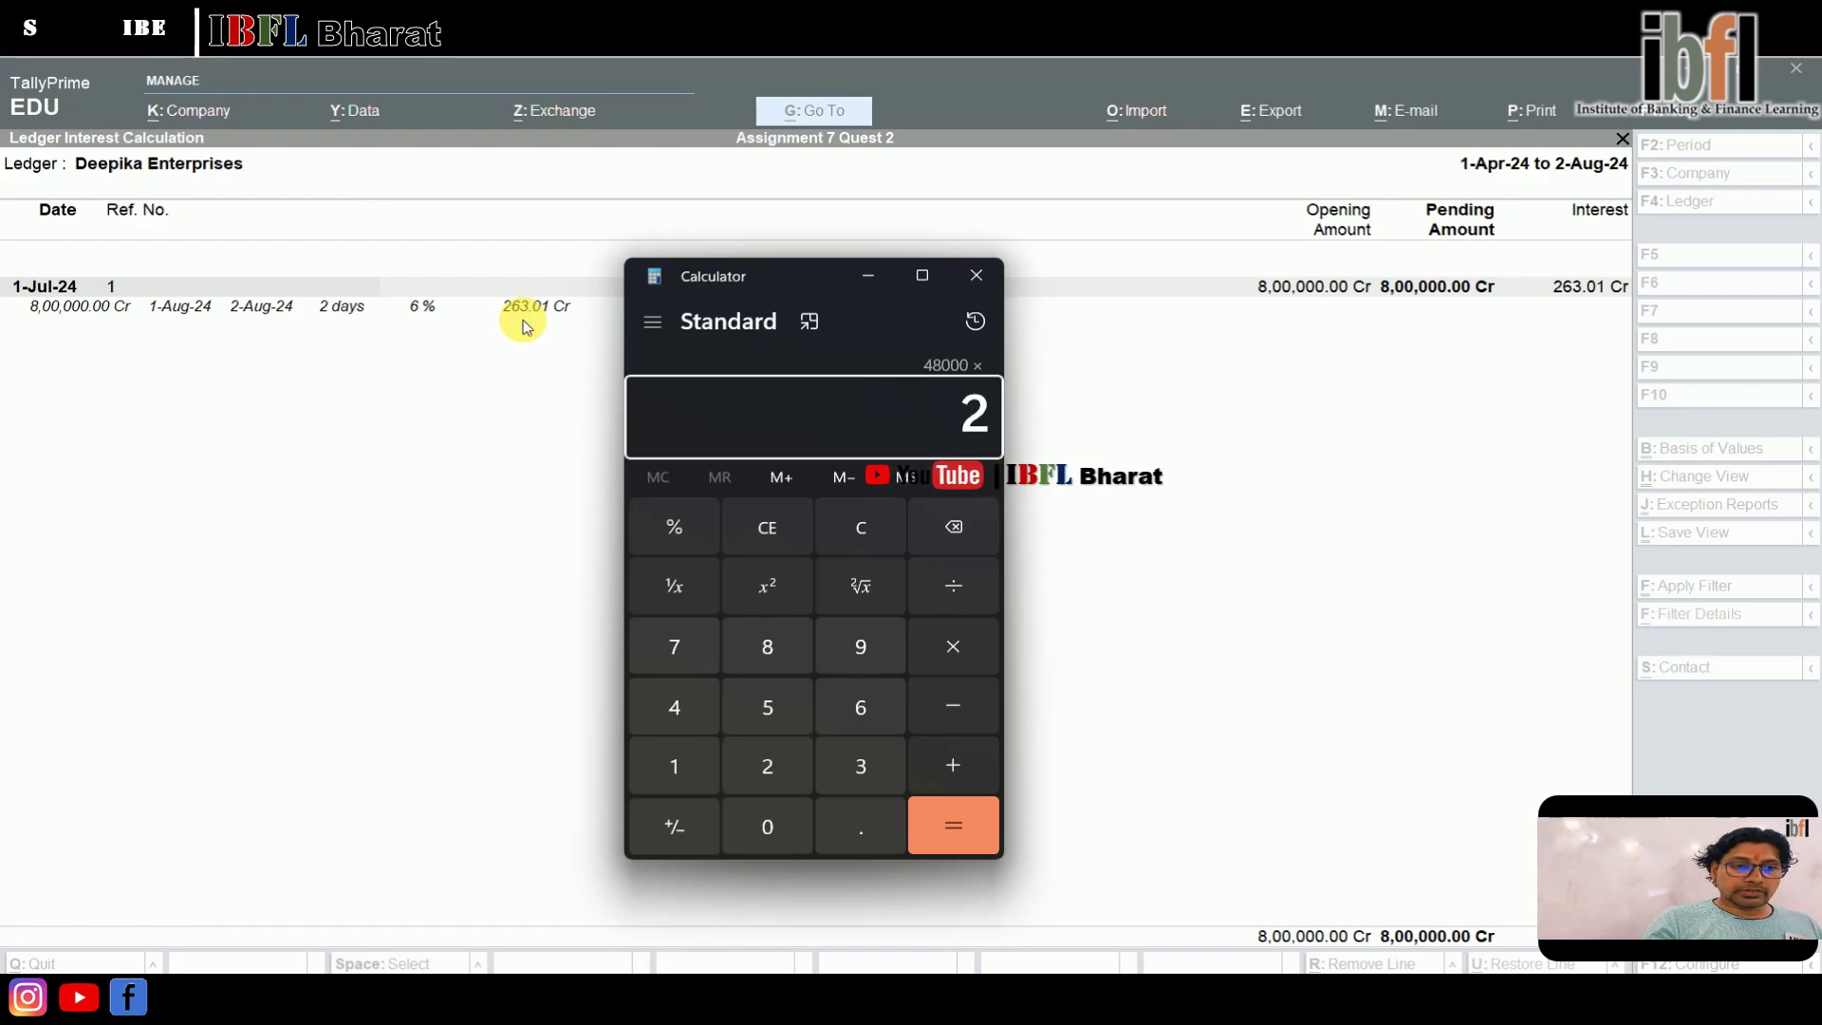
text(/65)
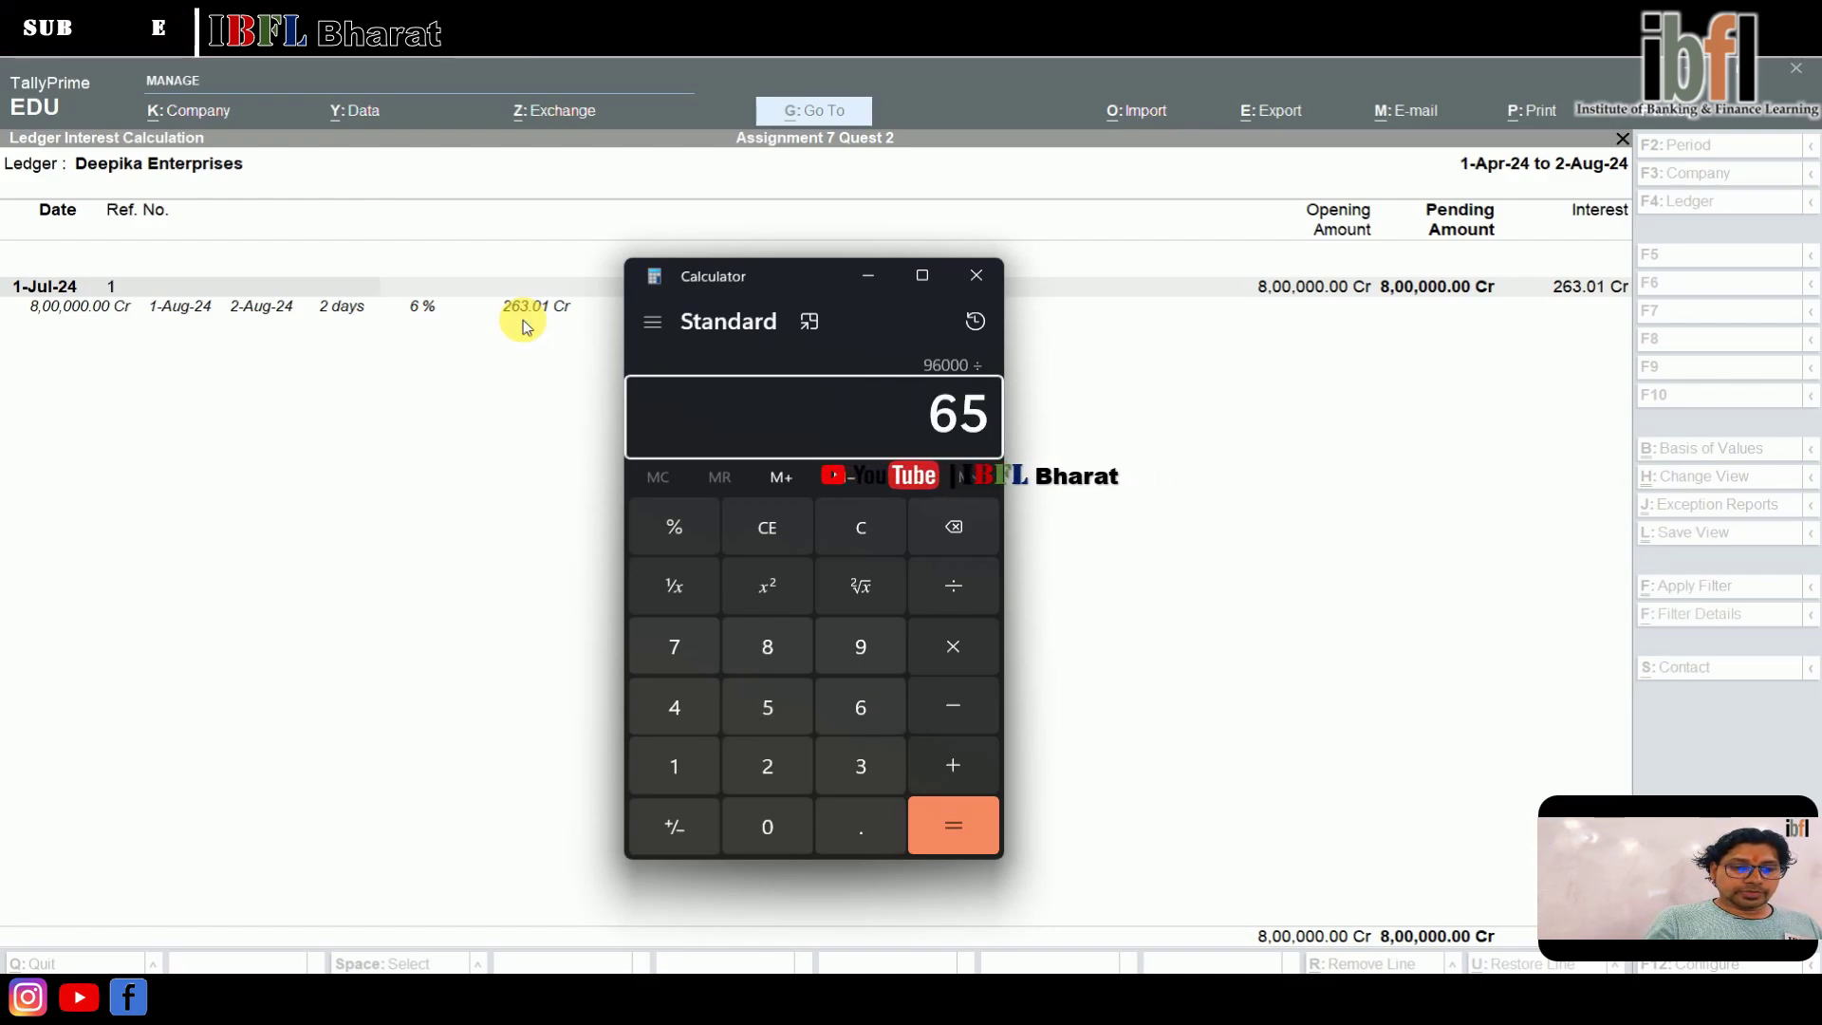
text(365)
key(Return)
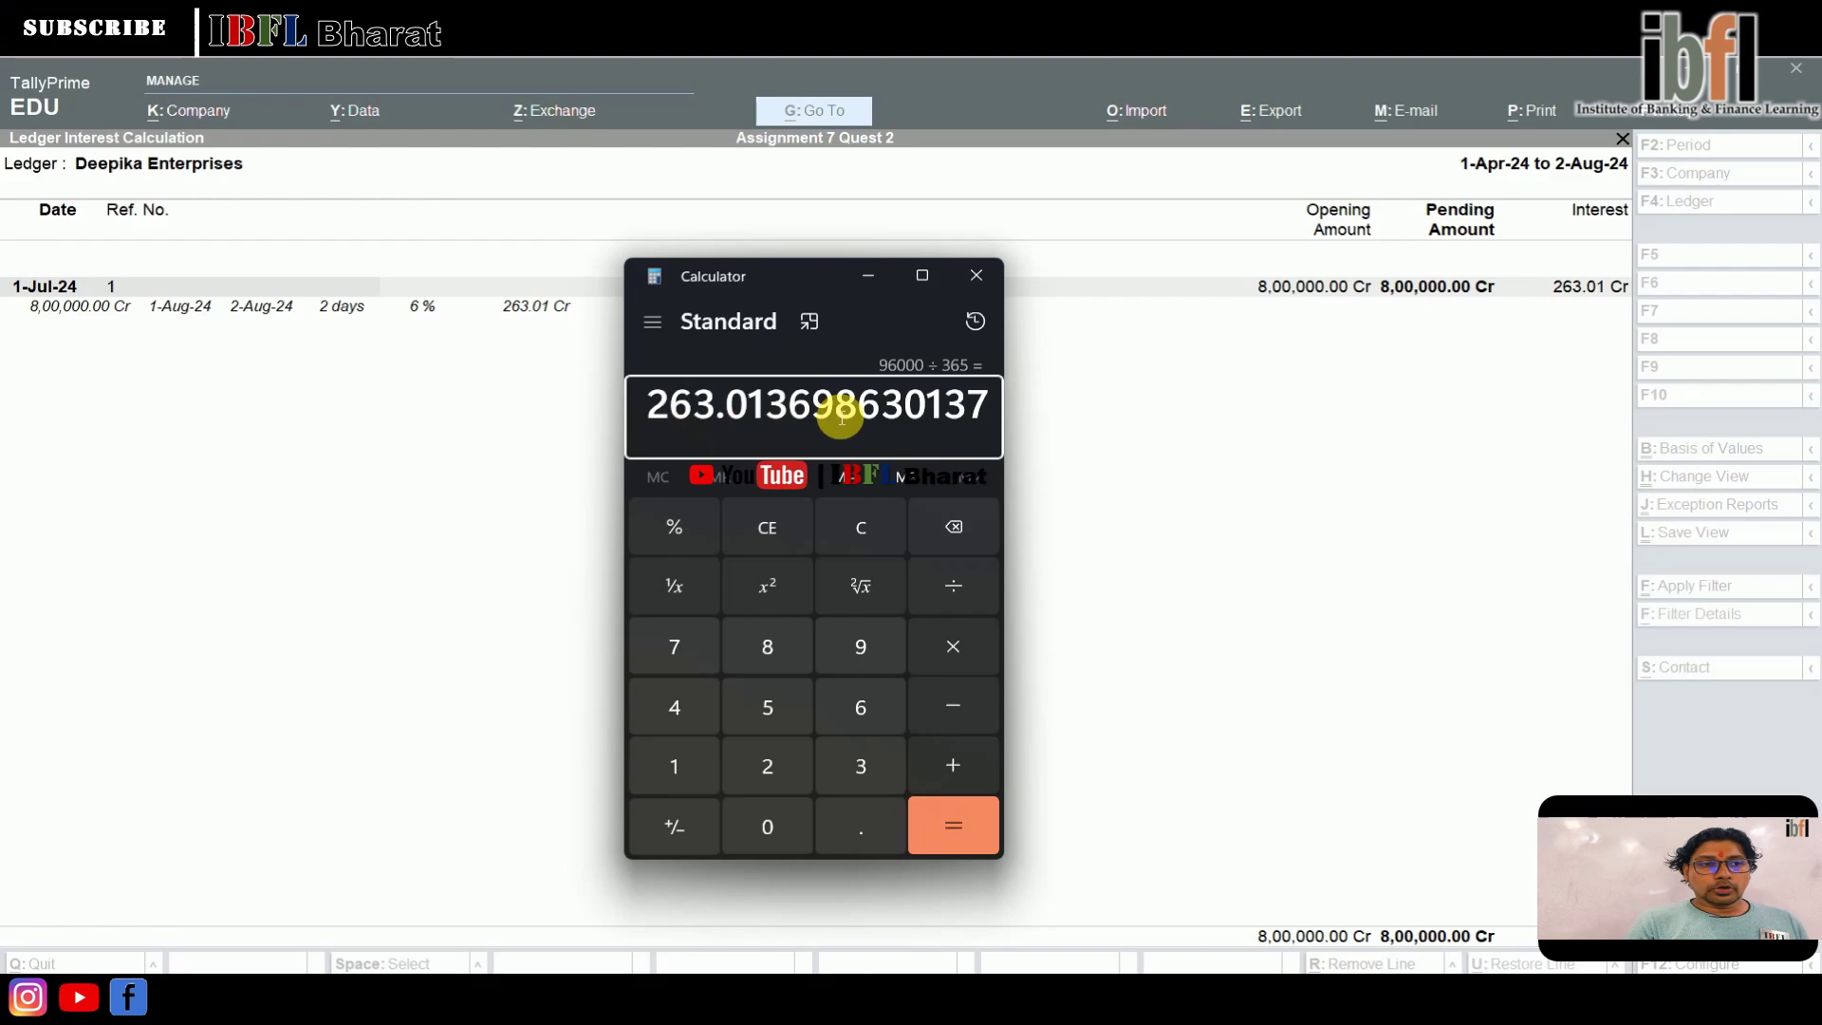
click(976, 275)
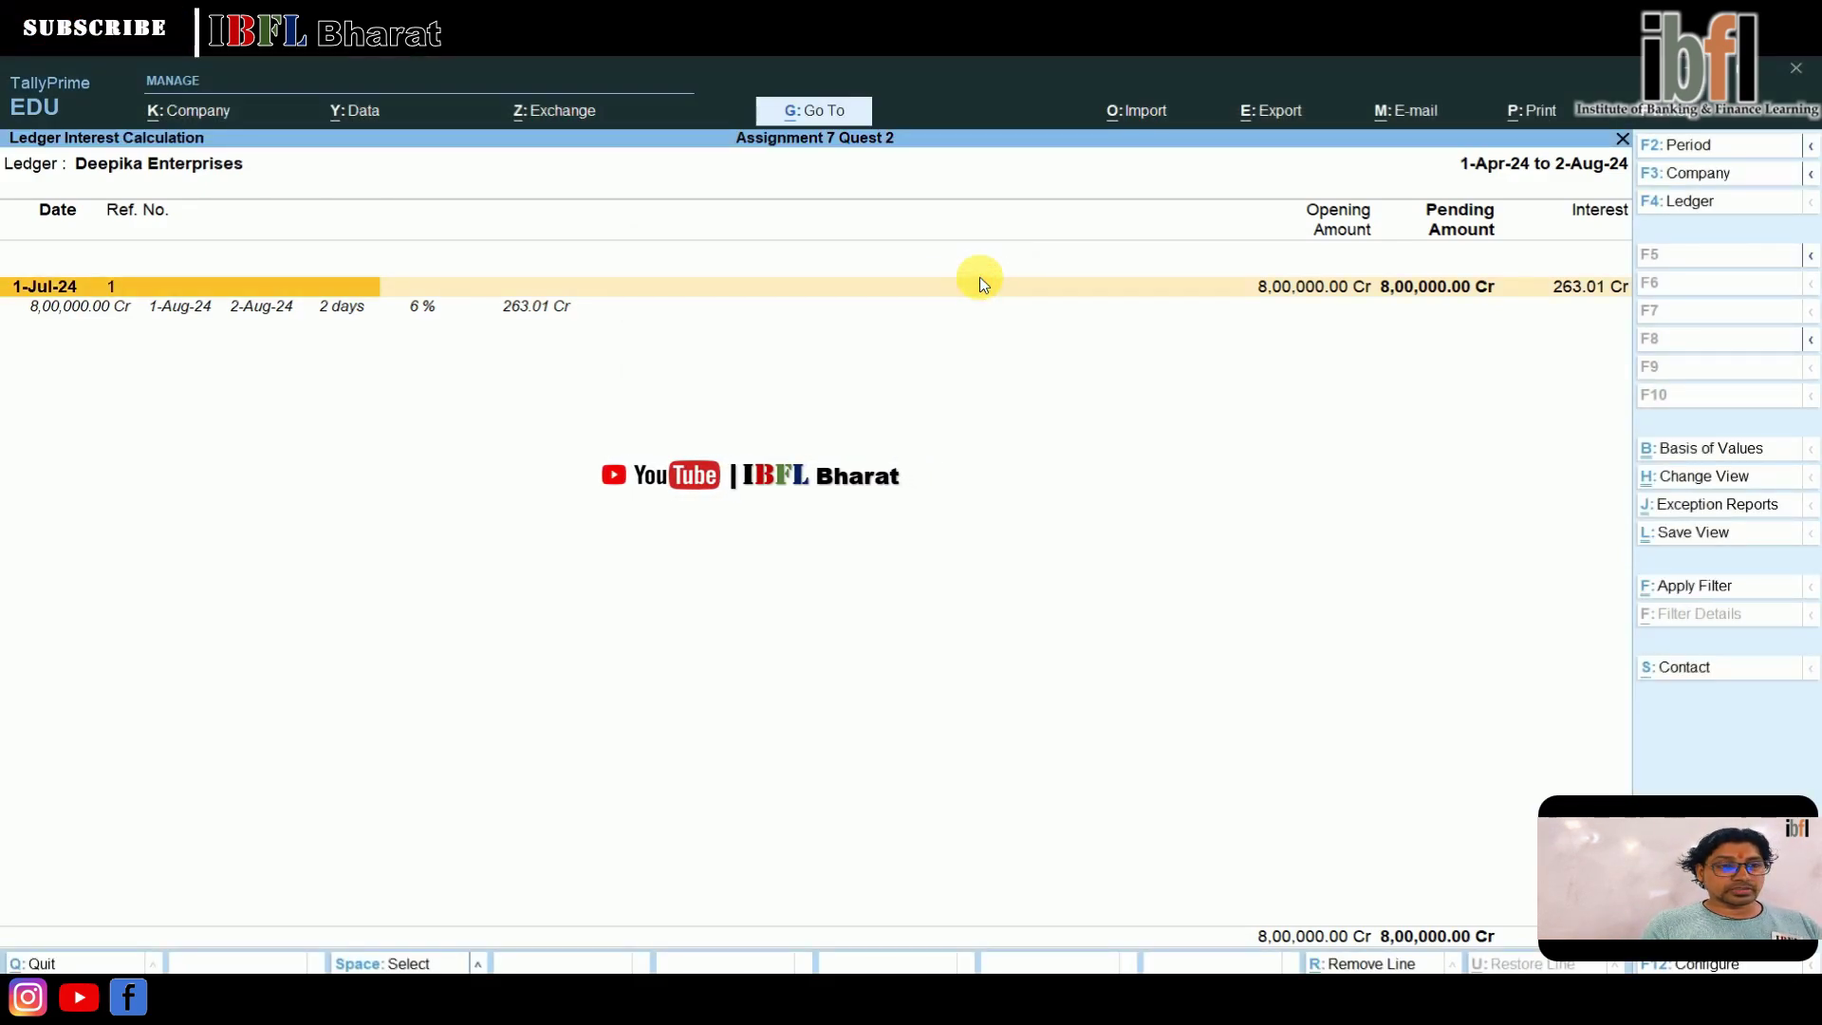
- Leave the interest reports and start a new Journal voucher
key(Escape)
key(Escape)
key(Escape)
key(Escape)
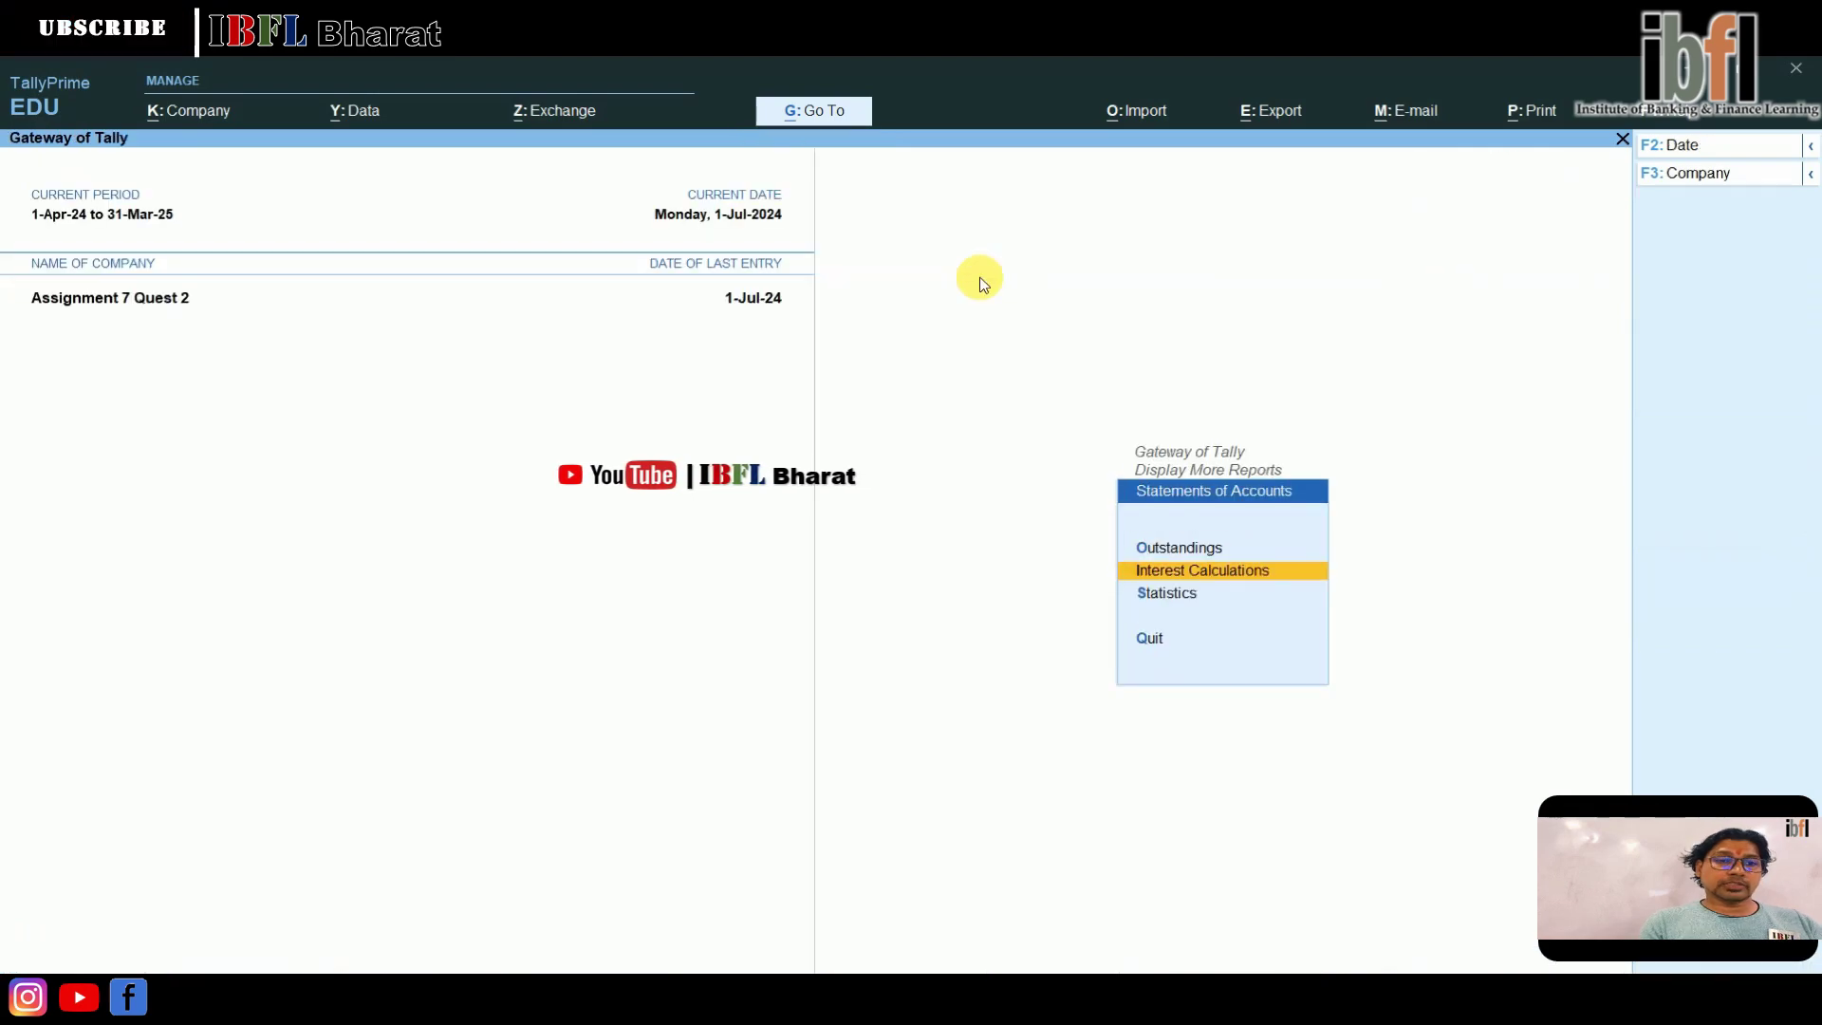
key(Down)
key(Down)
key(Down)
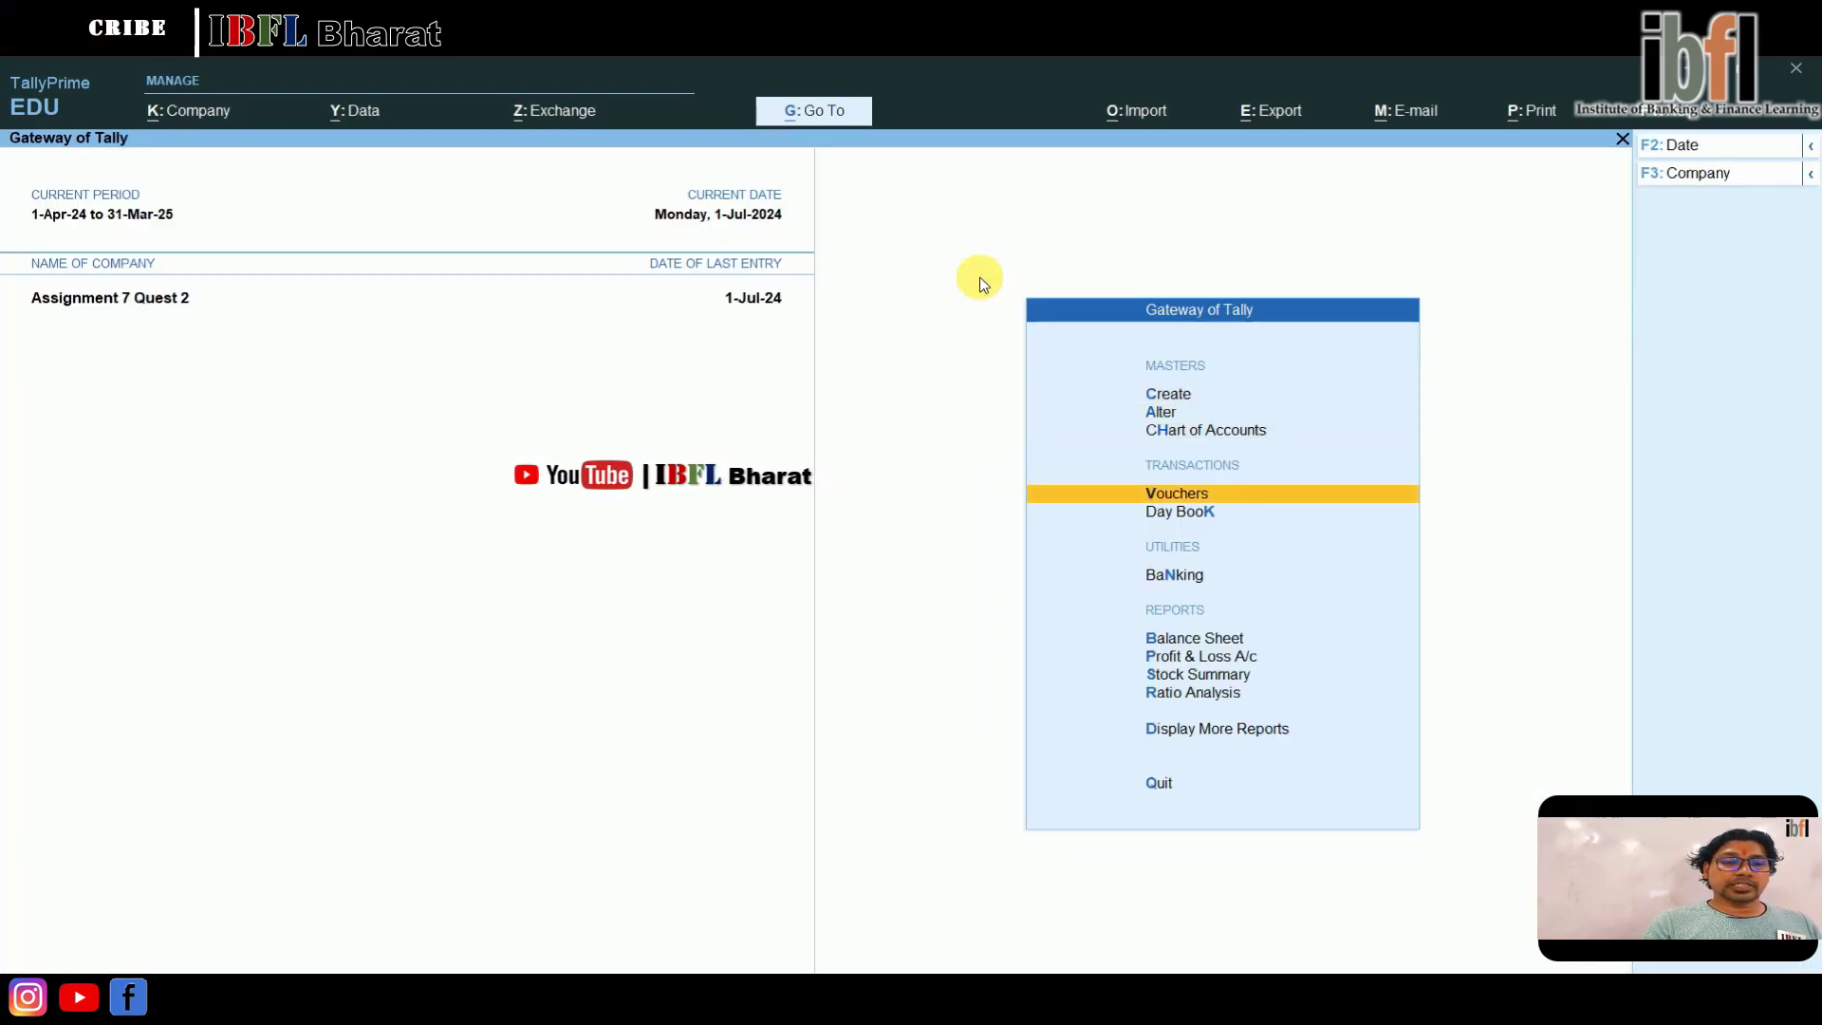
key(Return)
key(F7)
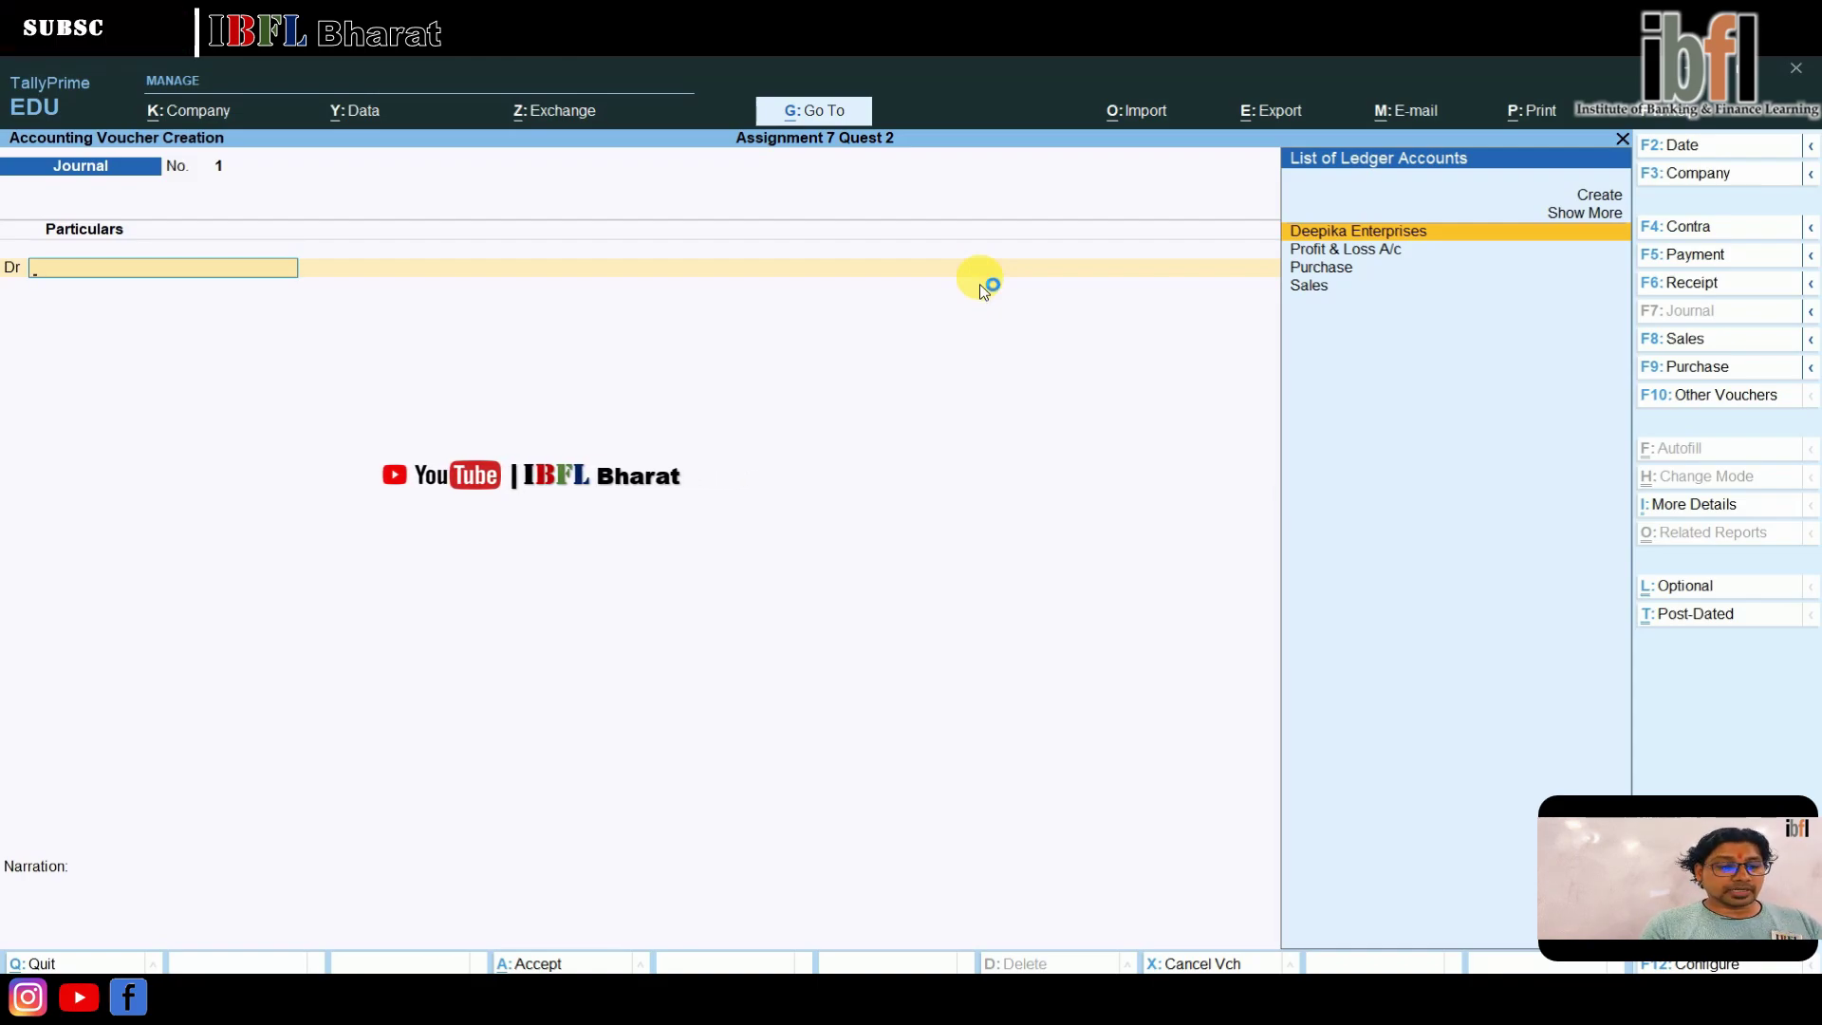
- Create the ledger "Intt Paid" under Indirect Expenses, without interest calculation, as the journal's debit account
text(it)
key(Up)
key(Up)
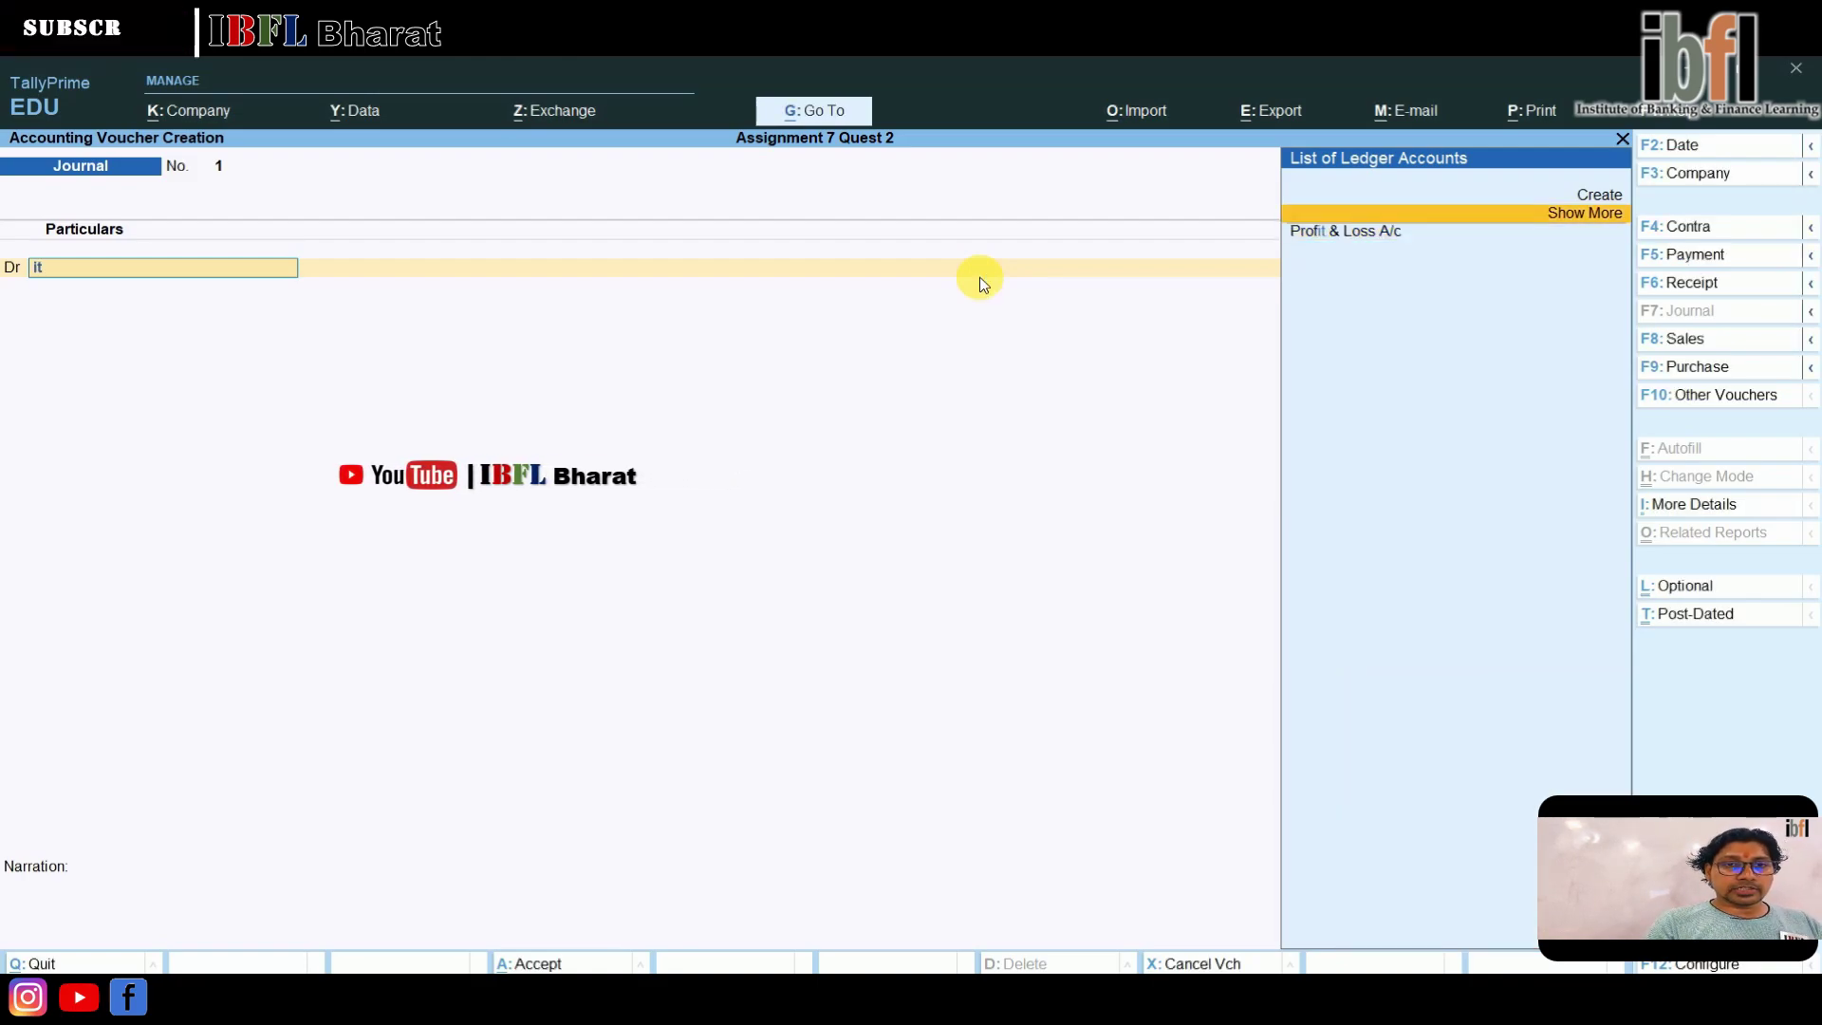
key(Return)
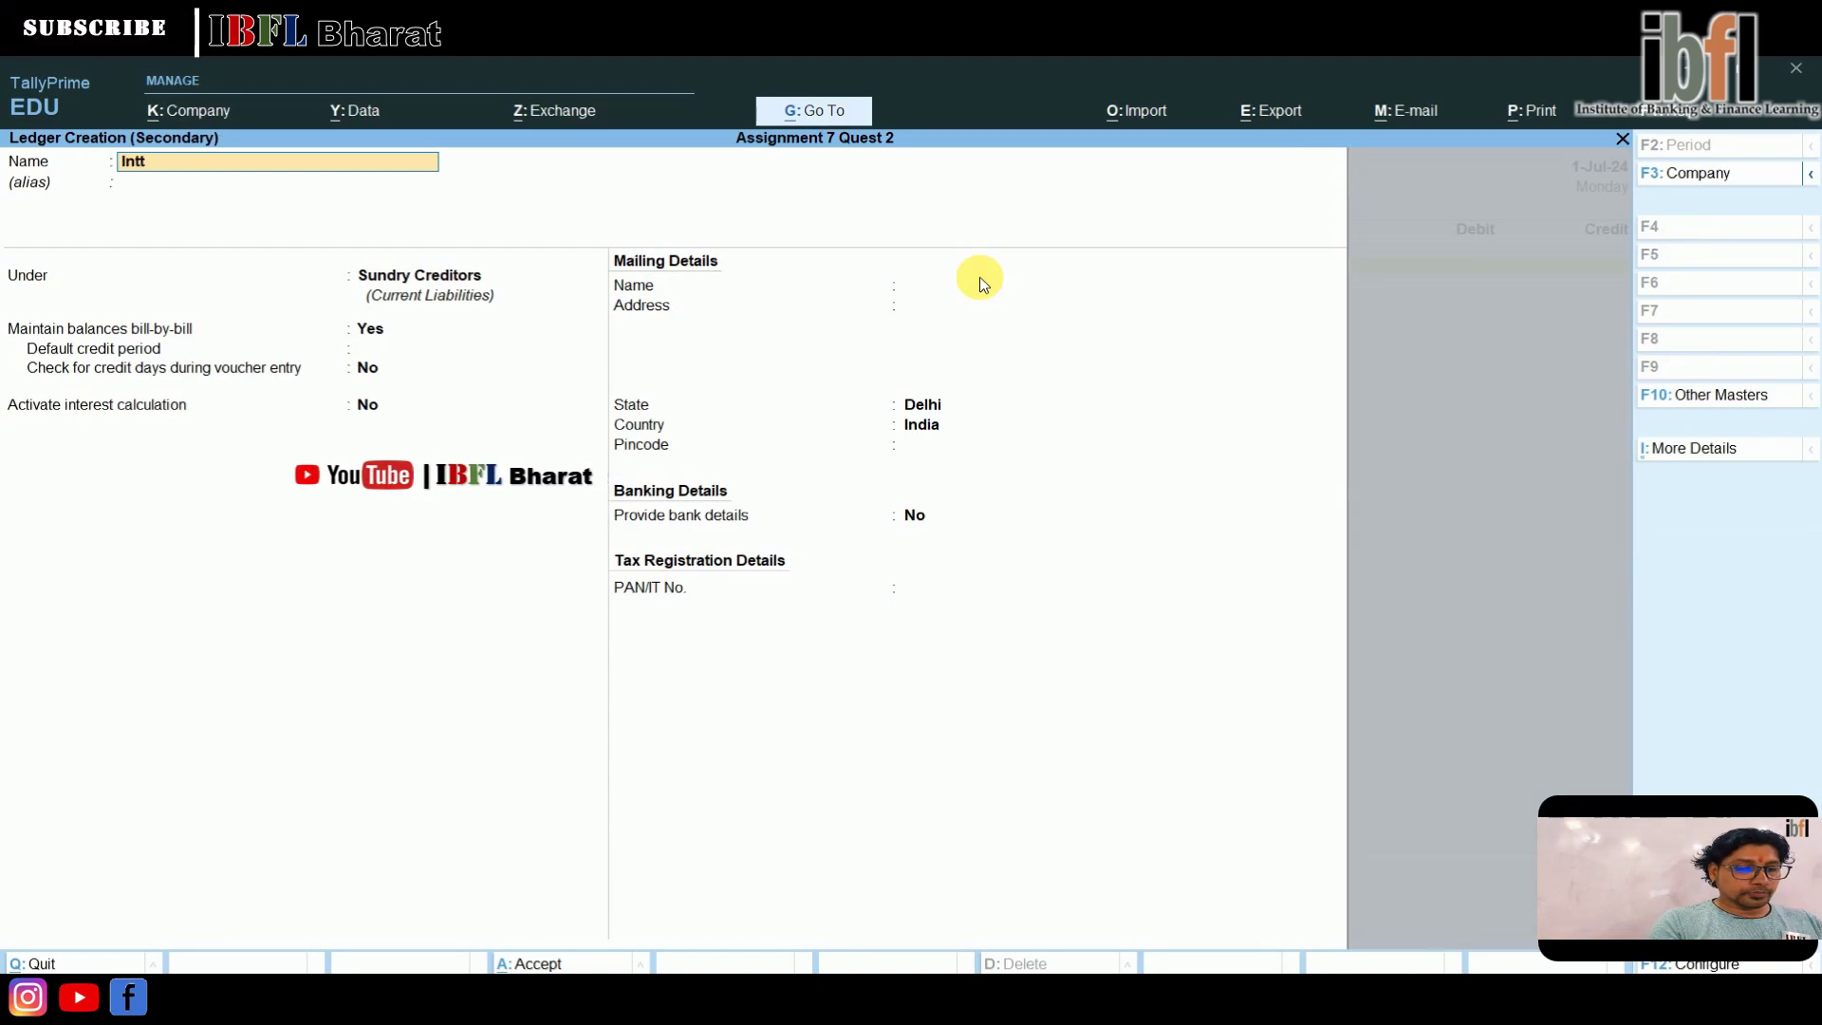
key(Return)
key(Return)
text(Ind)
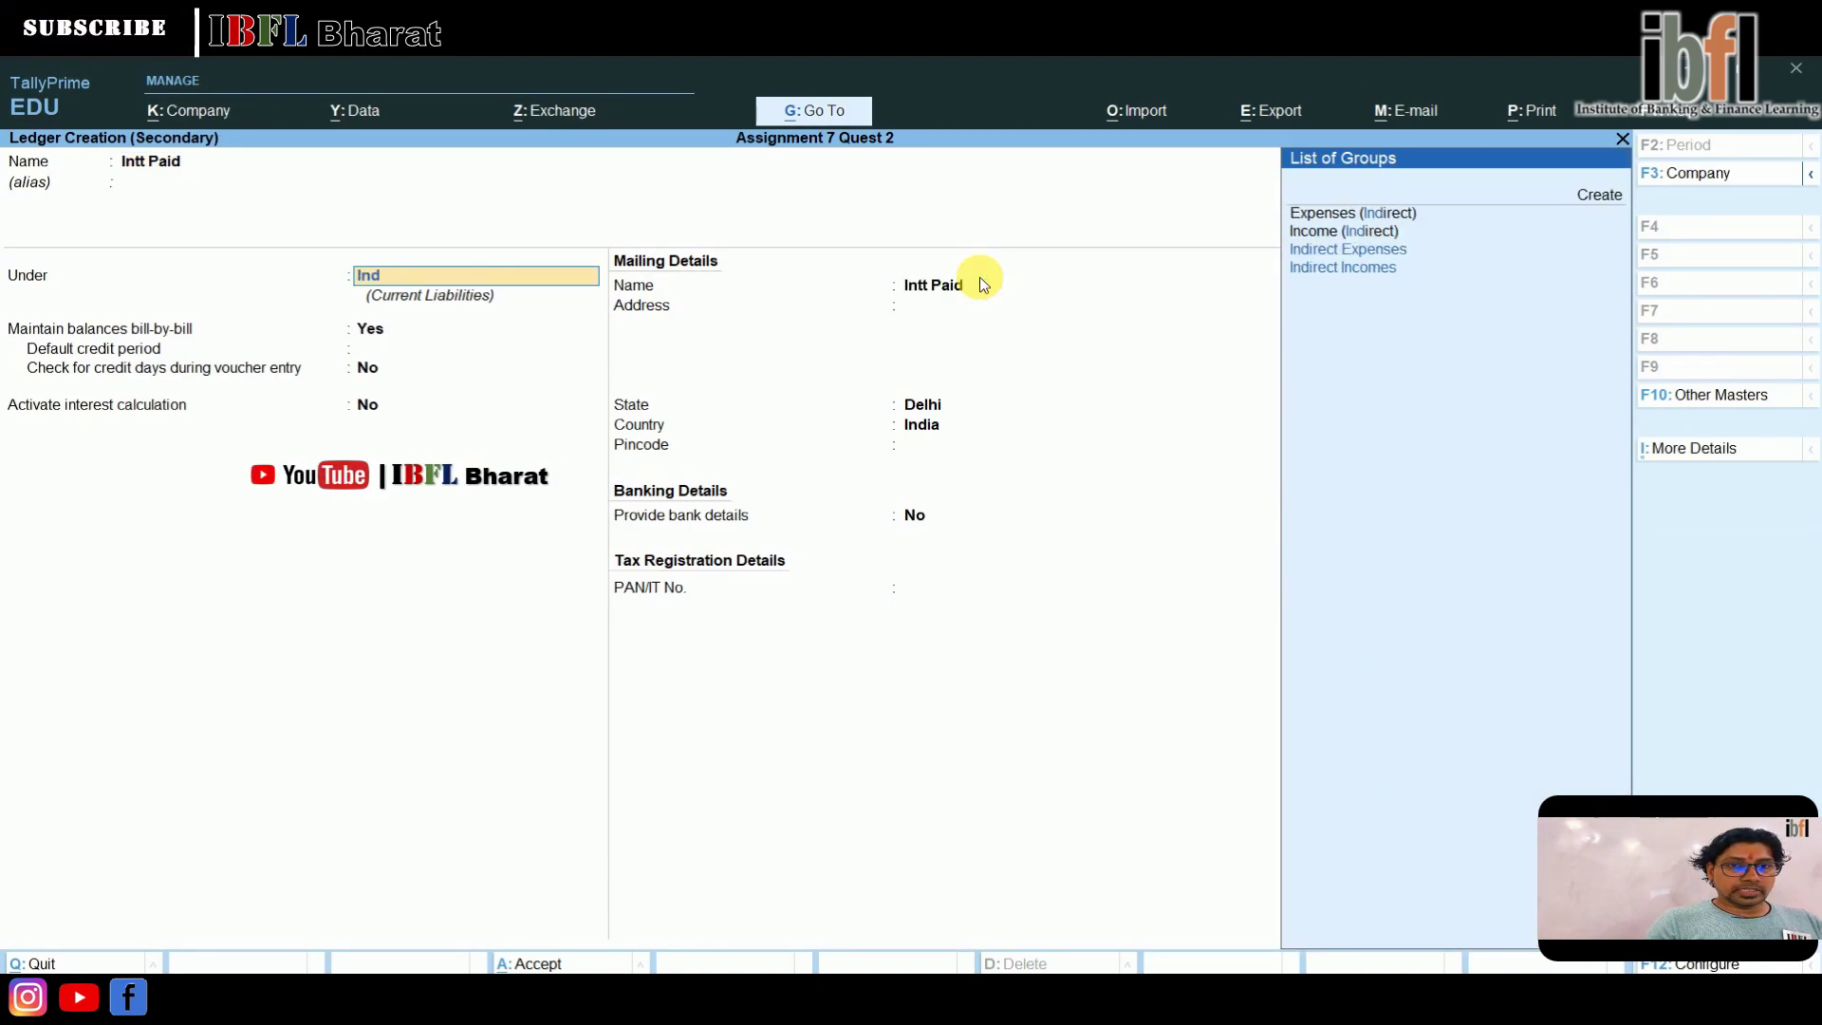
key(Return)
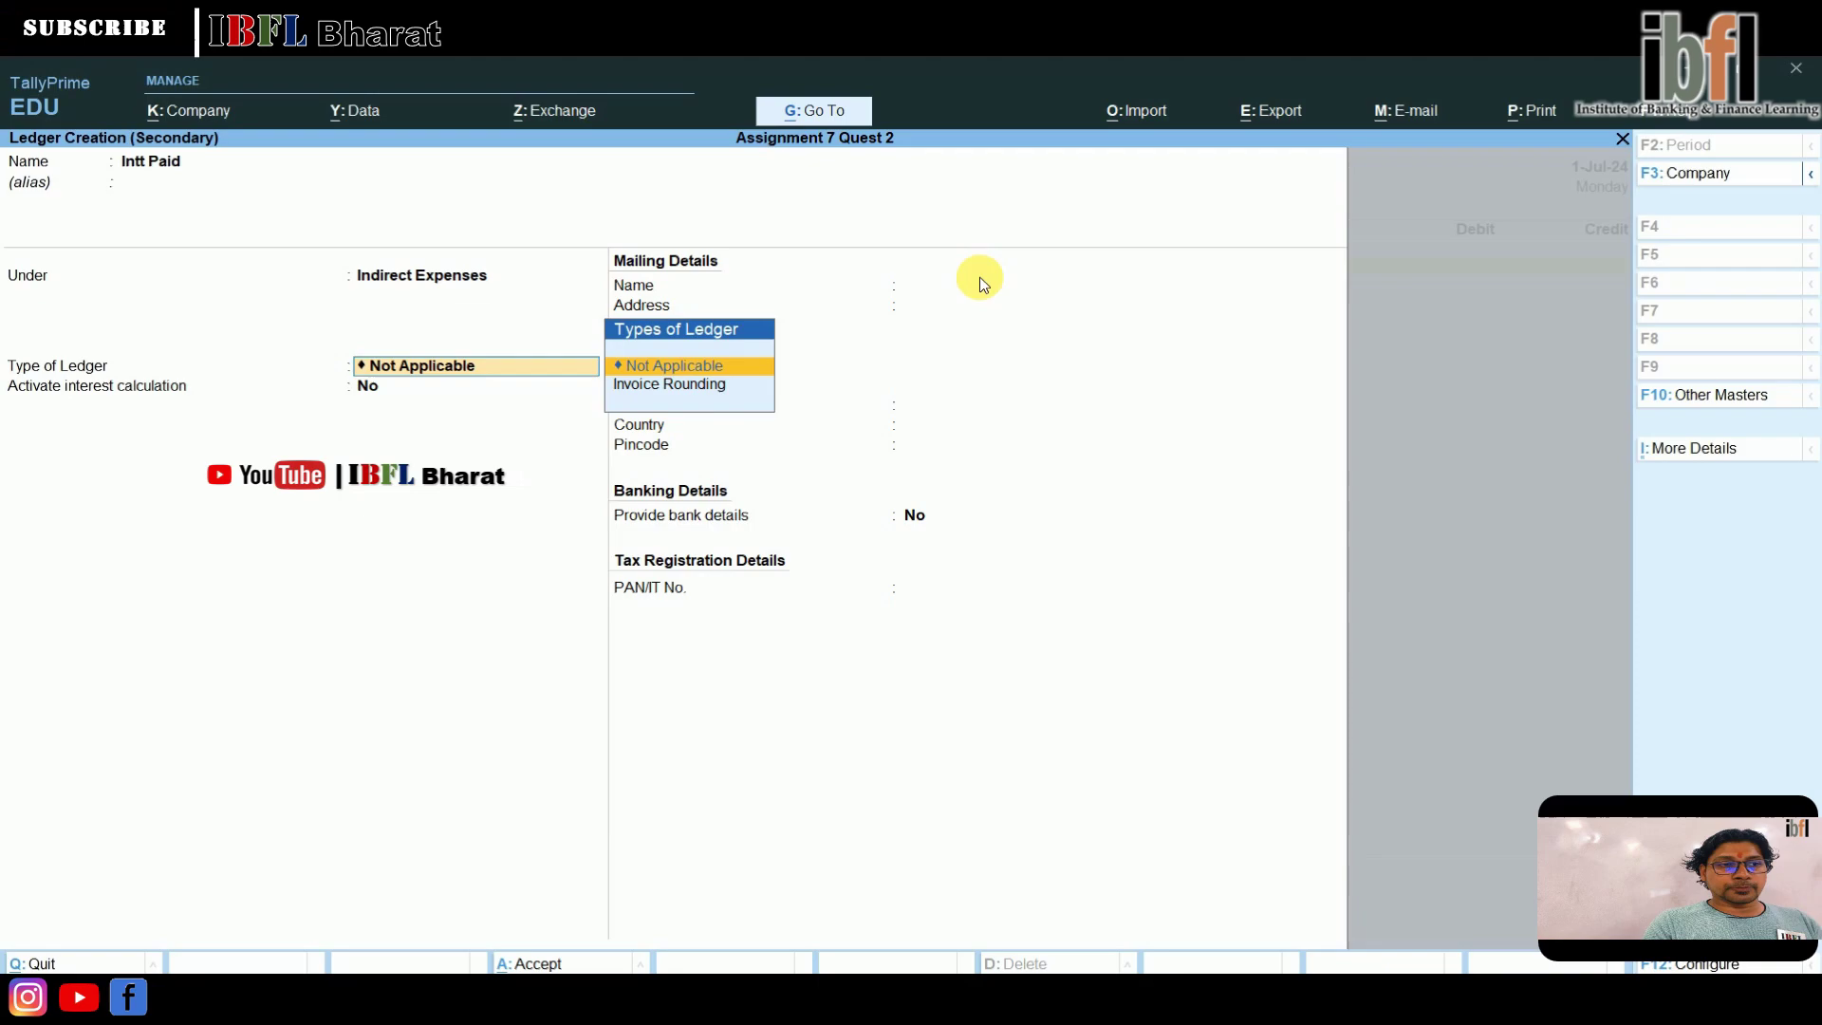
key(Return)
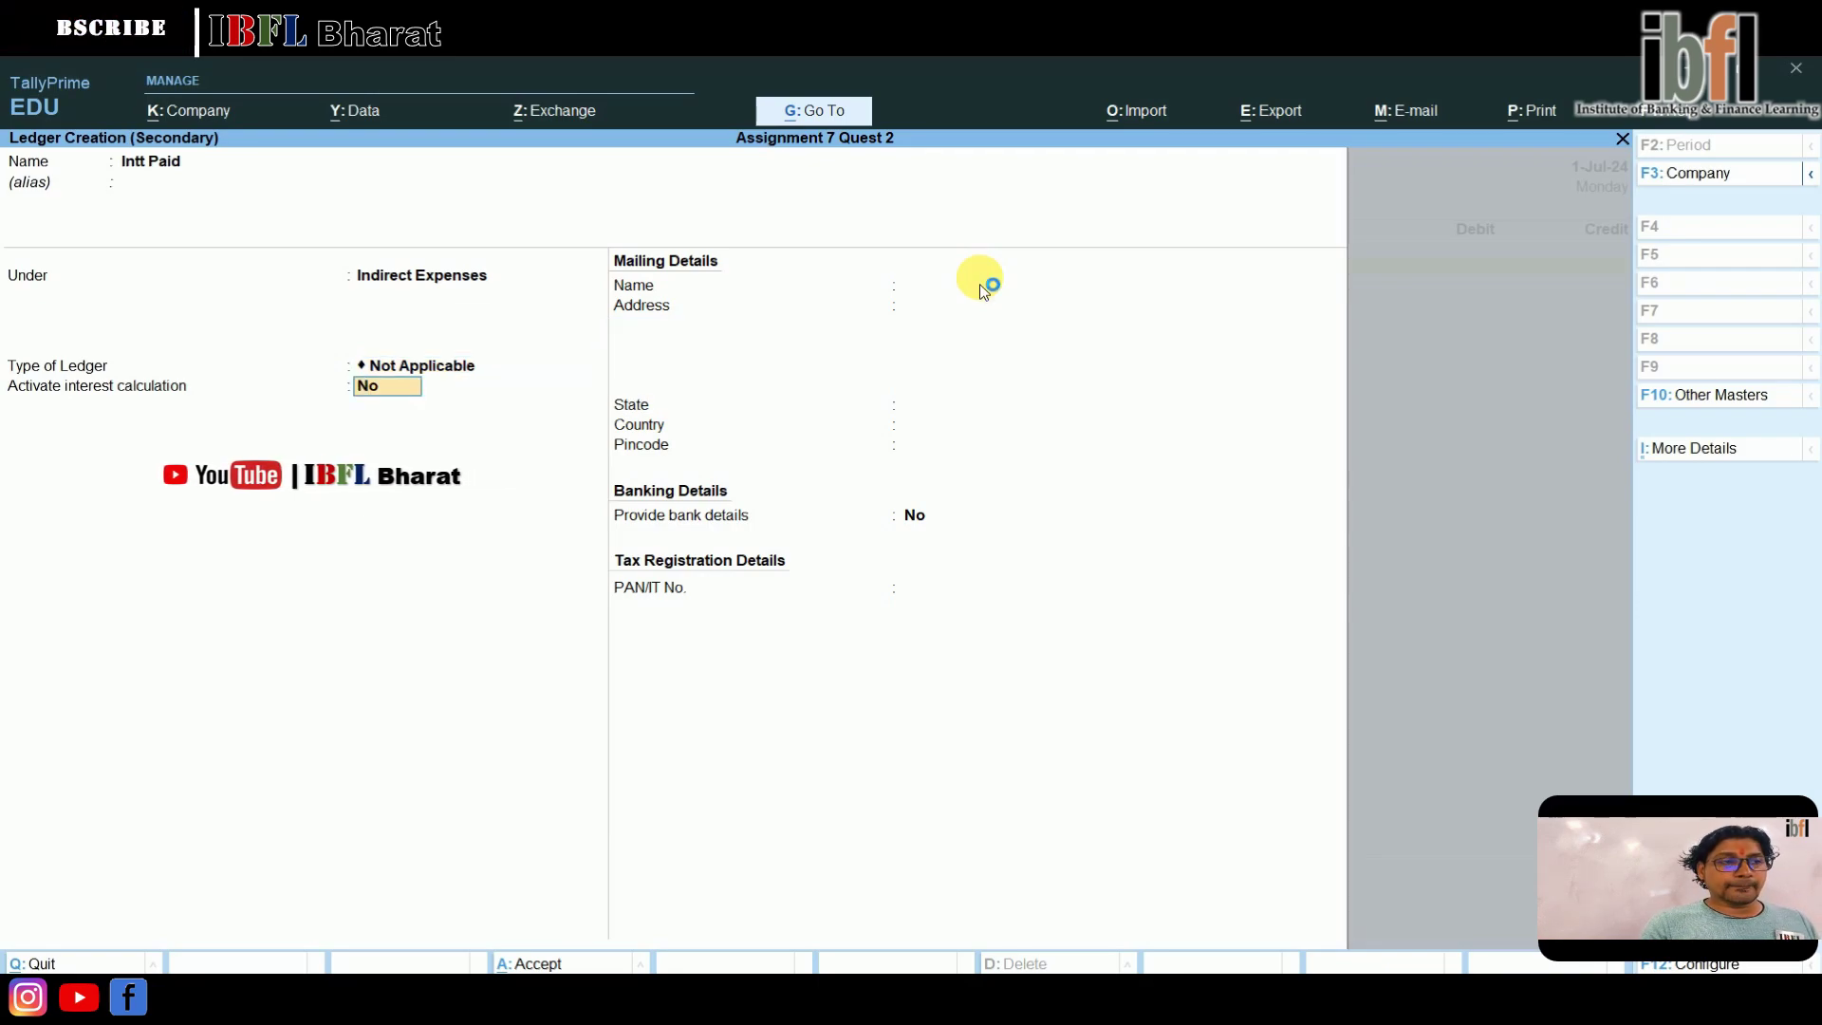
key(Return)
key(Return)
key(Return)
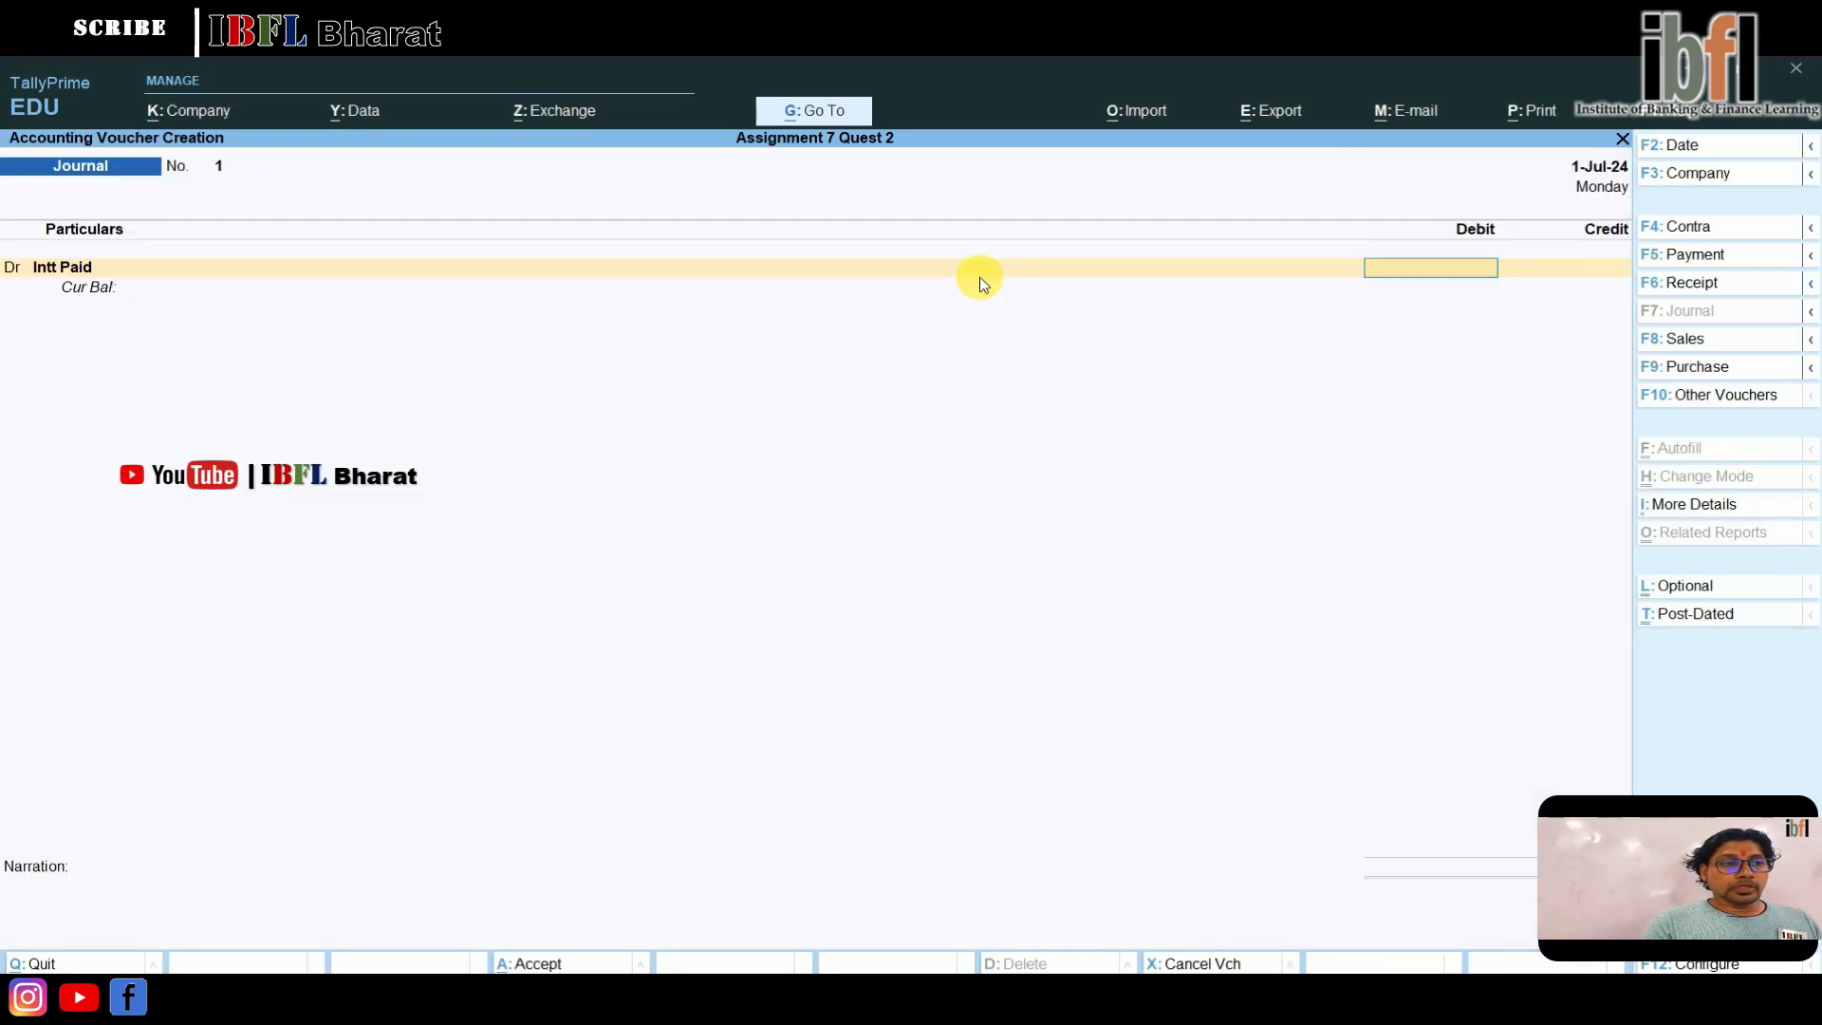
- Debit Intt Paid with 263.01 and set the journal voucher date to 2-Aug-24
text(263.)
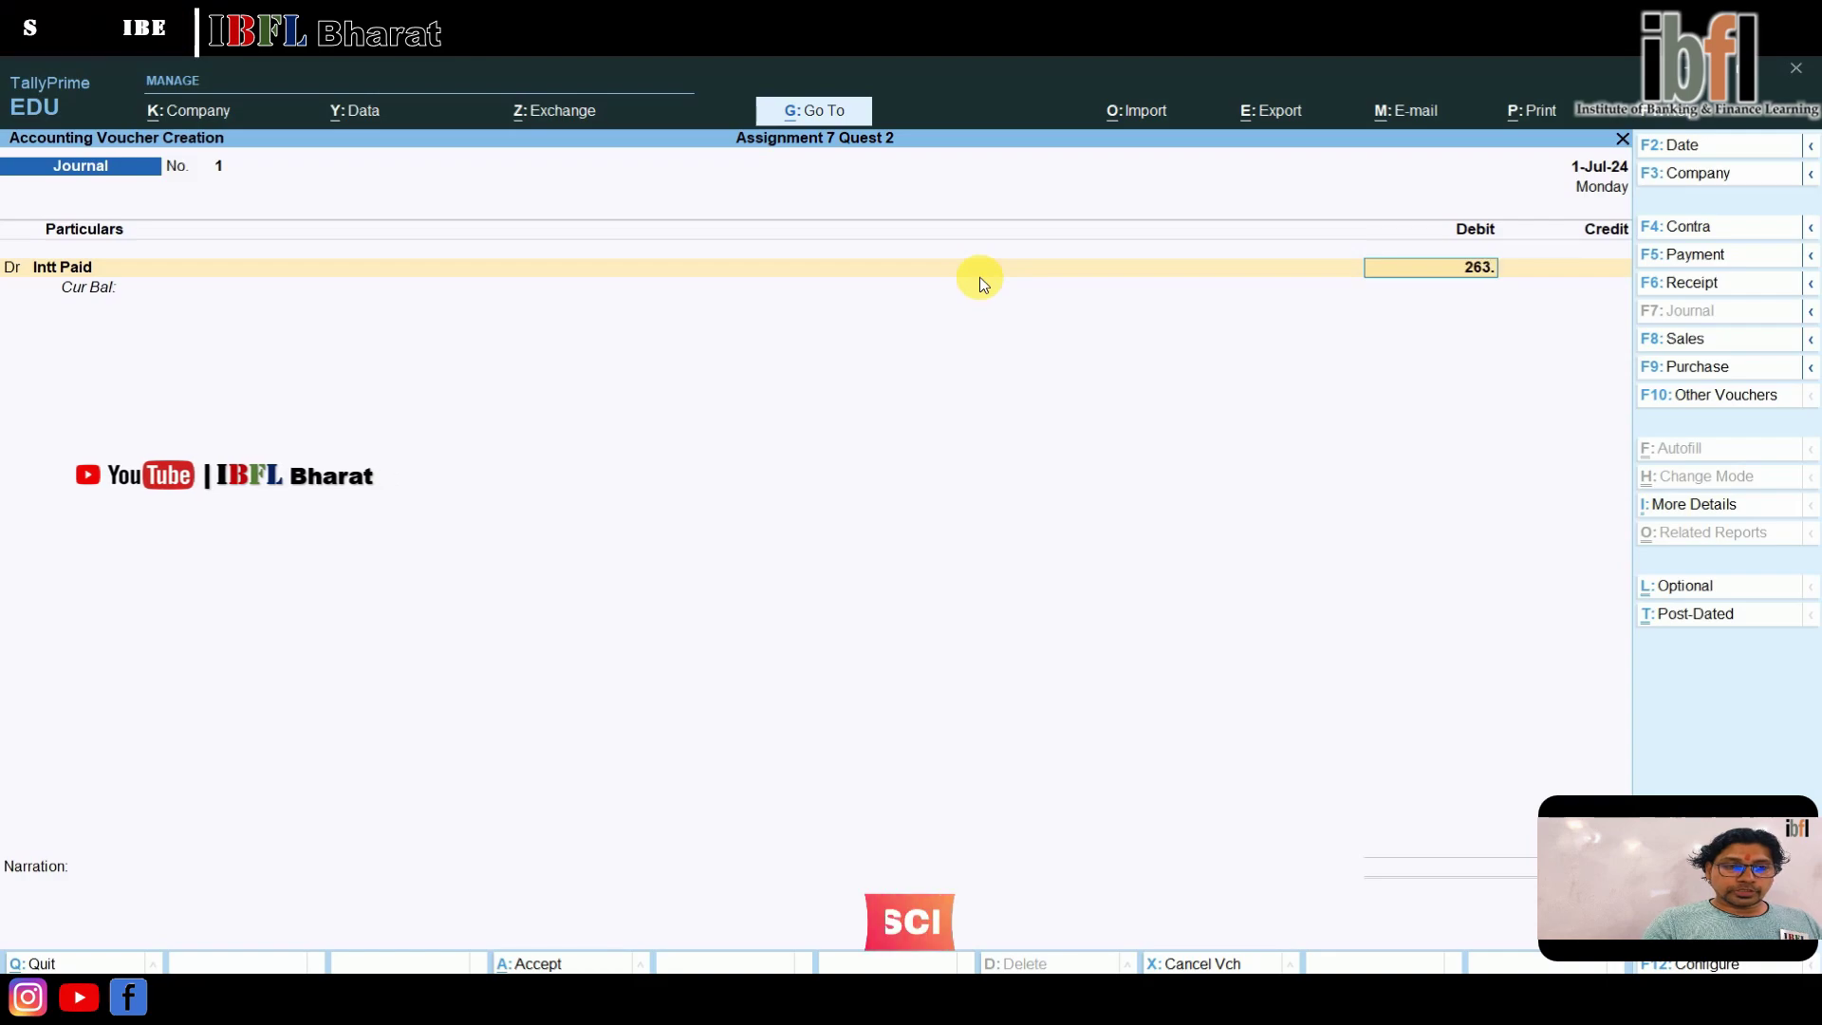
text(01)
key(Return)
key(F2)
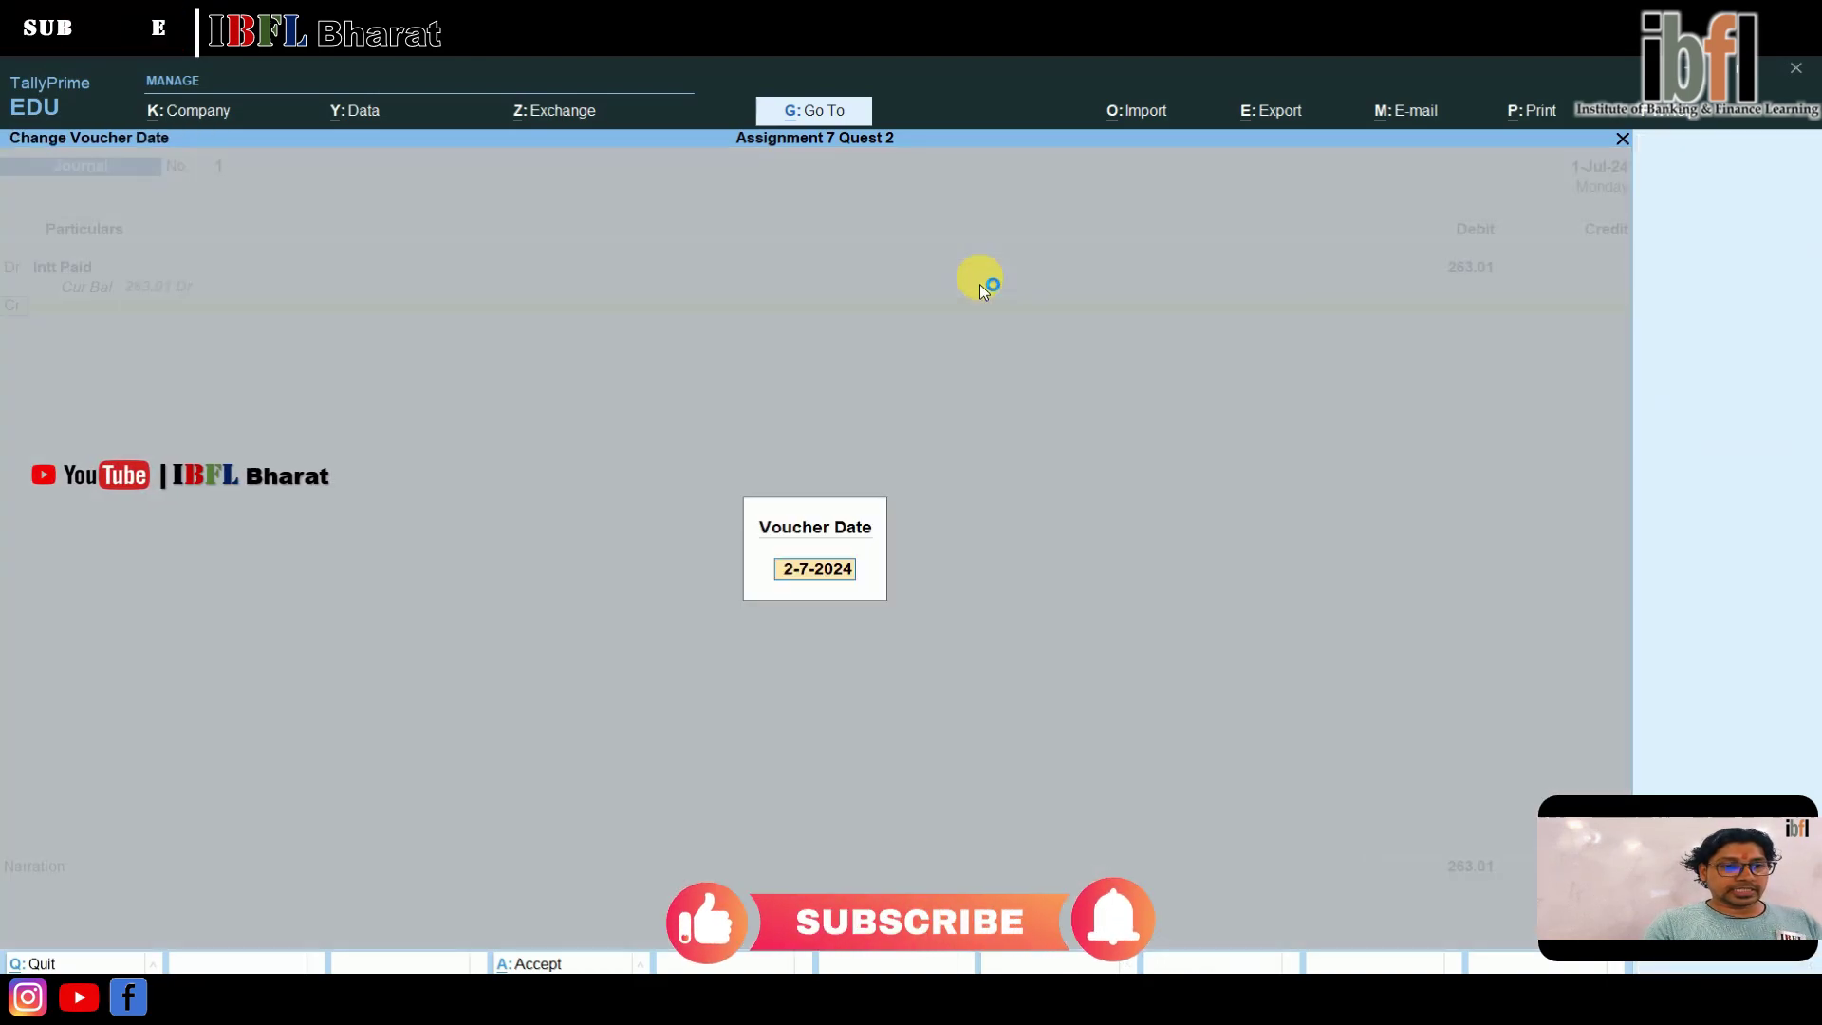
text(2-8)
key(Return)
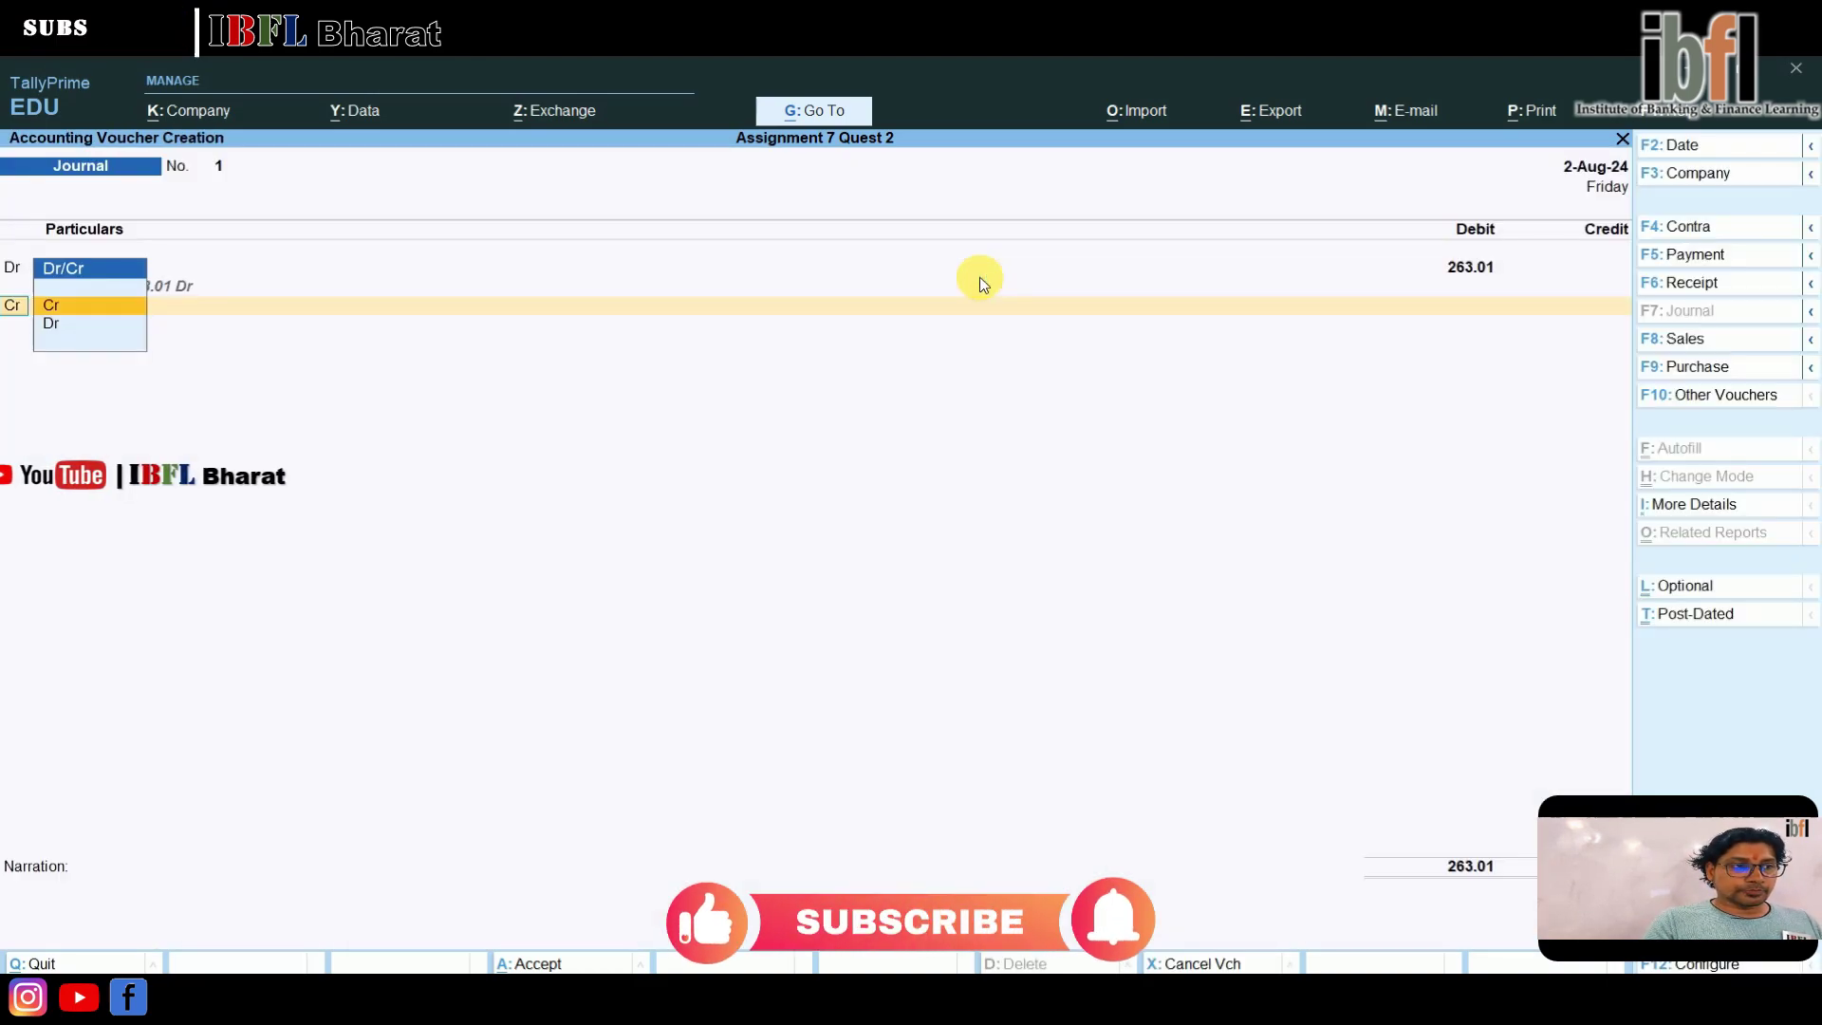
- Credit Deepika Enterprises with 263.01 in the journal voucher
key(Return)
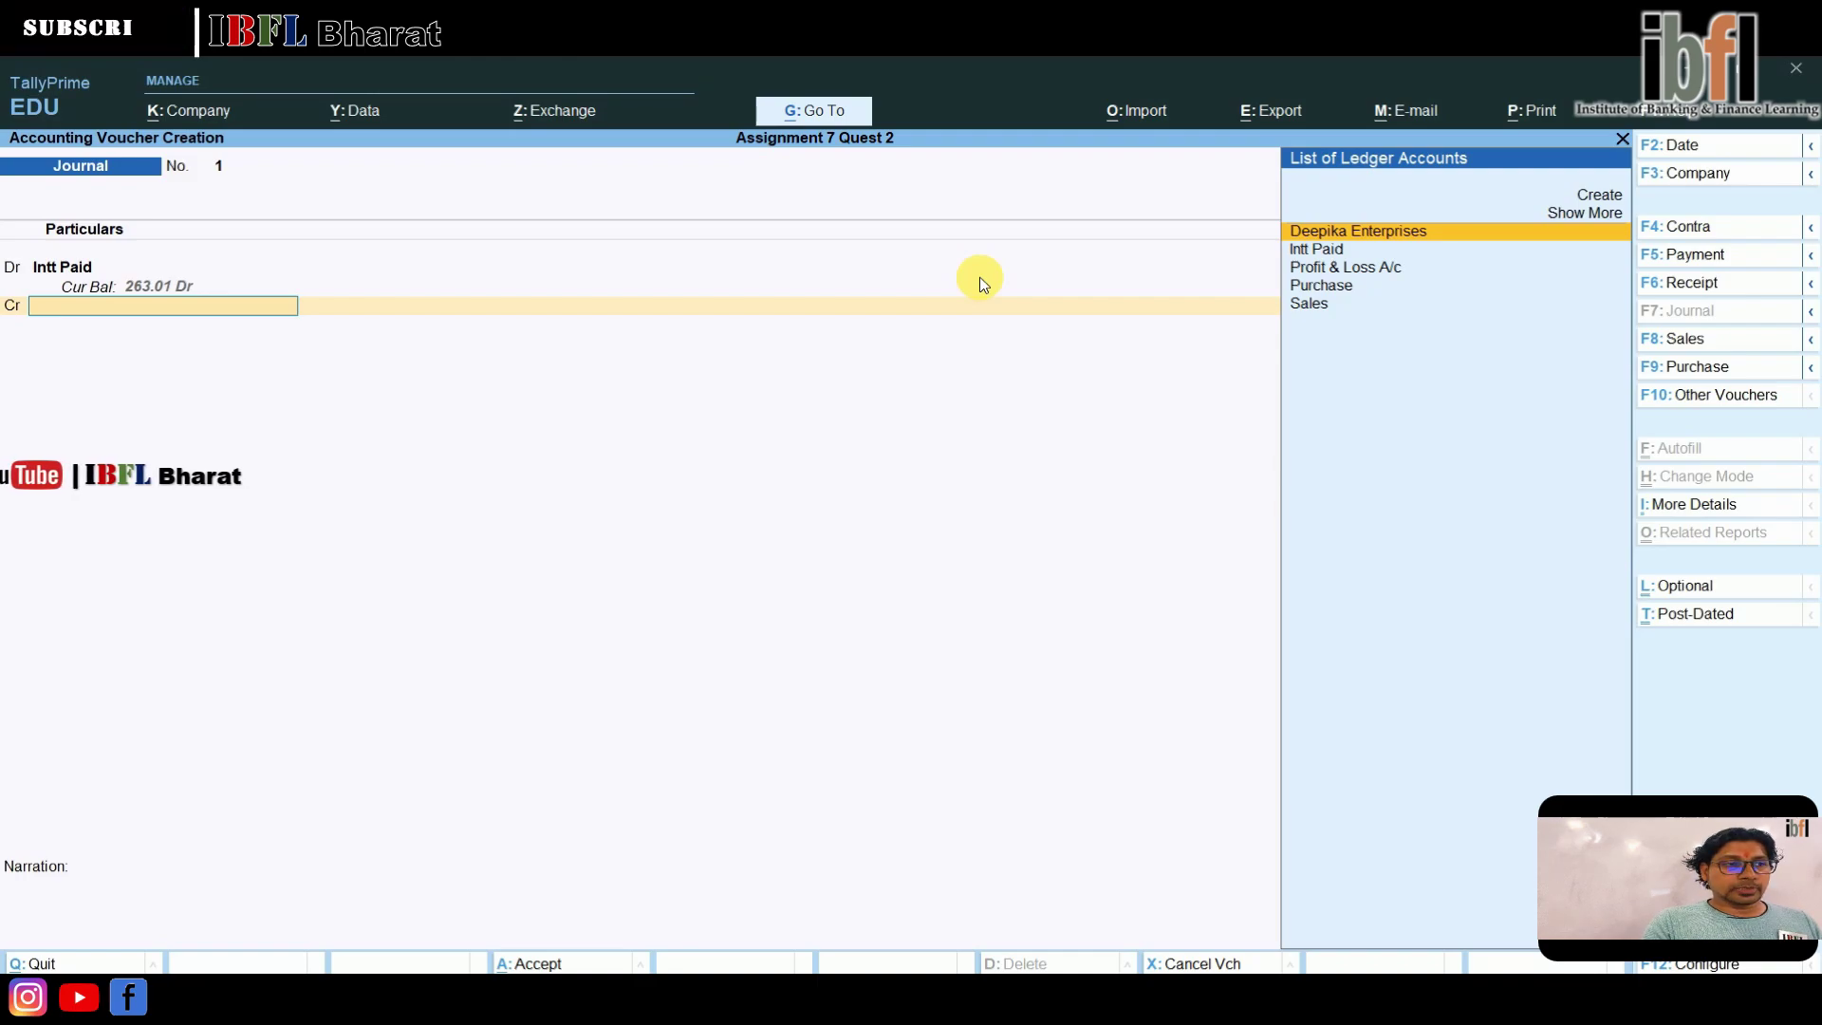
key(Return)
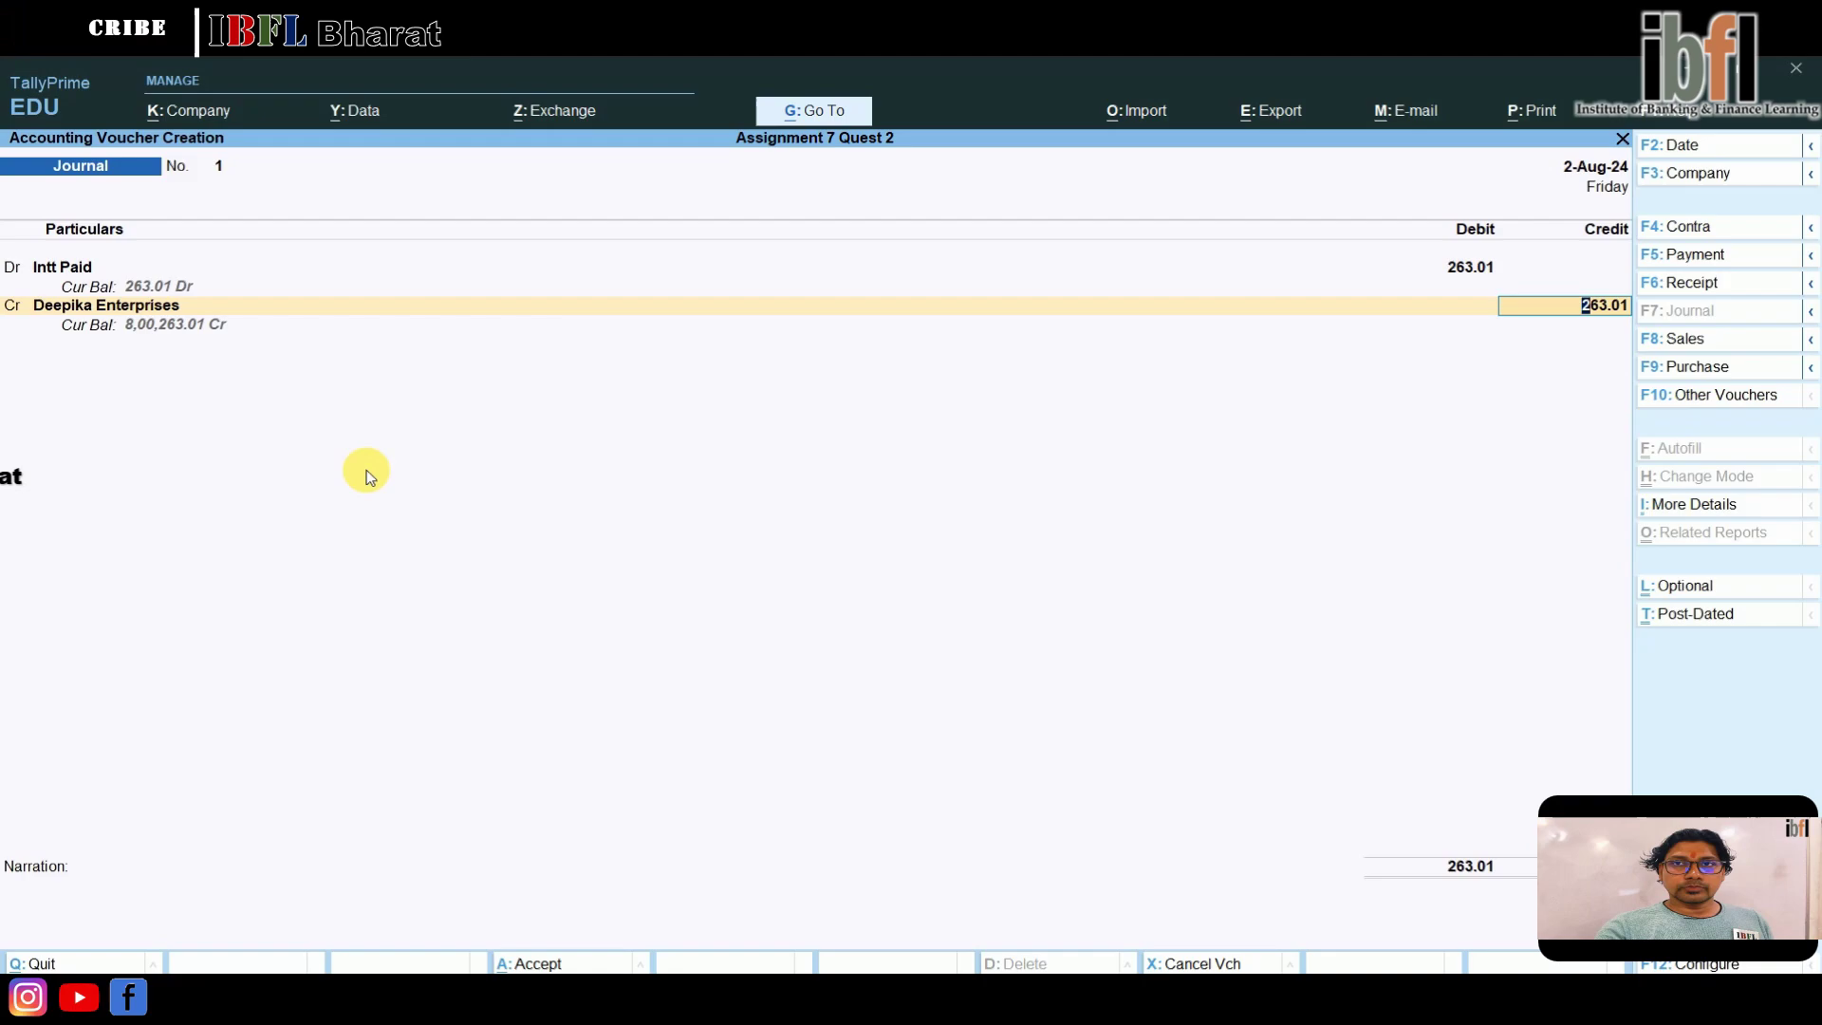
key(Return)
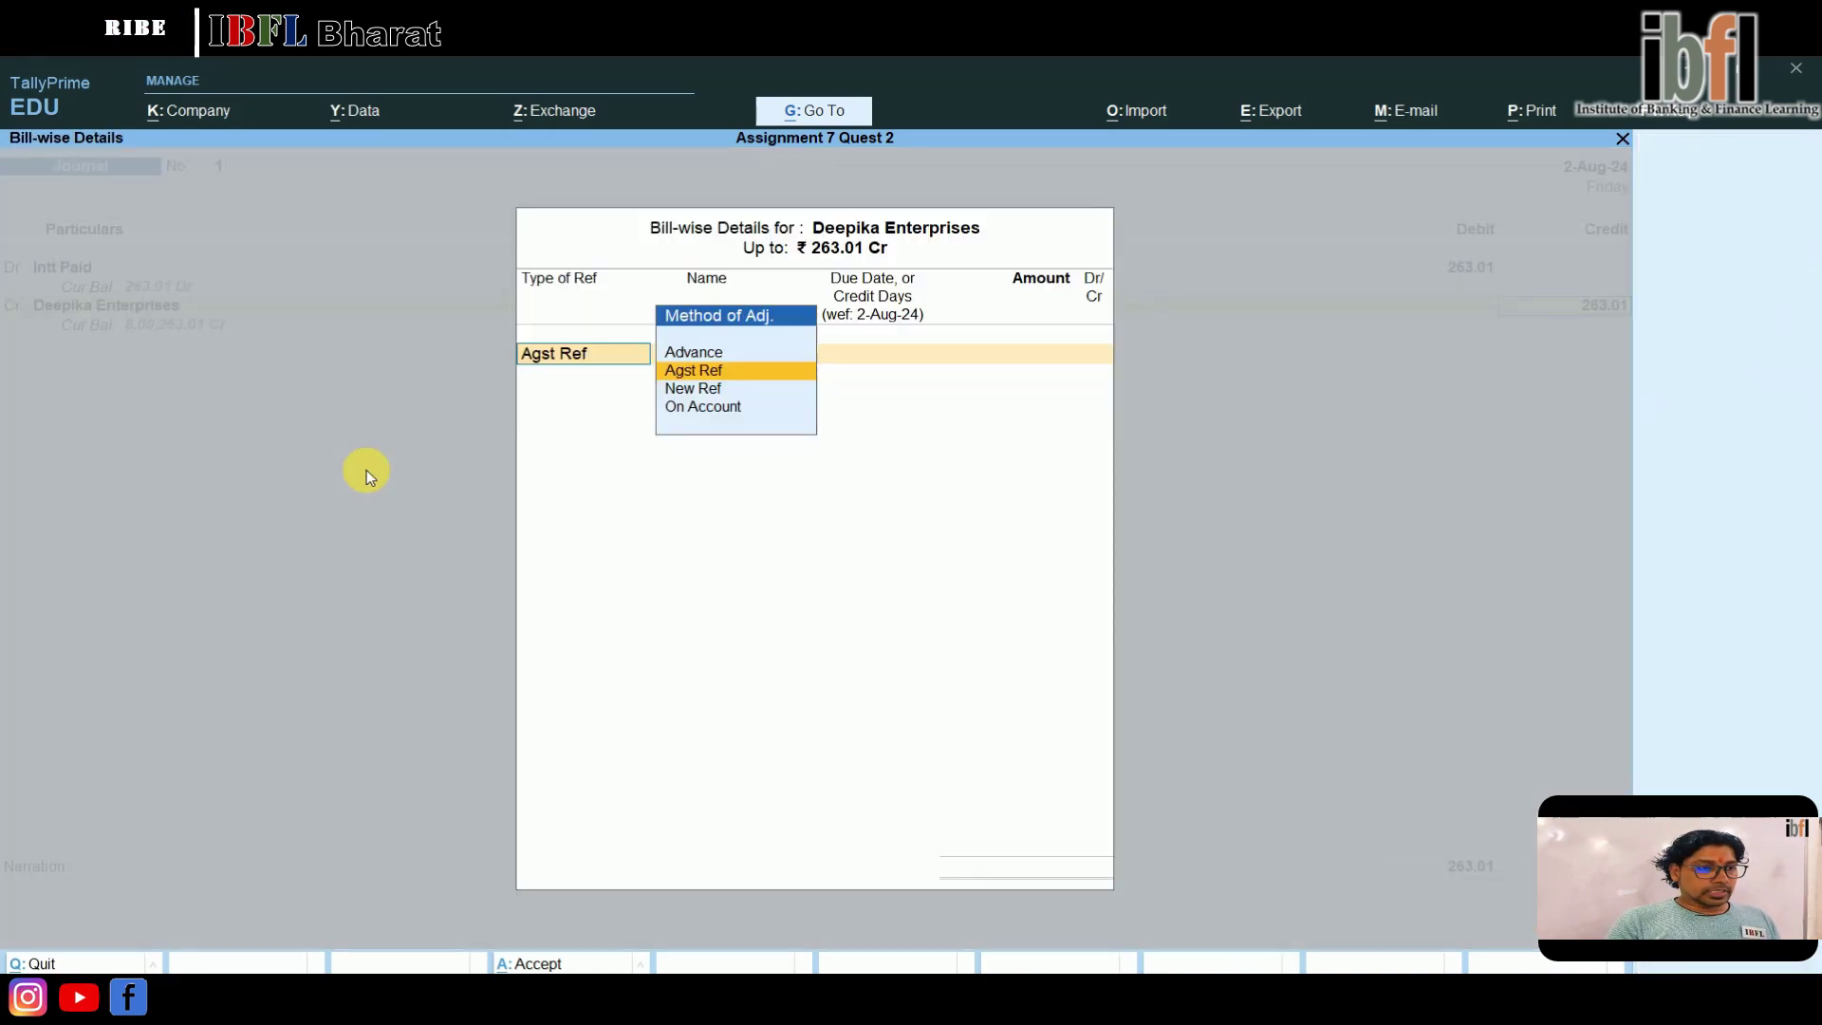
- Allocate the 263.01 credit for Deepika Enterprises as On Account and save the journal voucher without a narration
key(Return)
key(BackSpace)
key(Down)
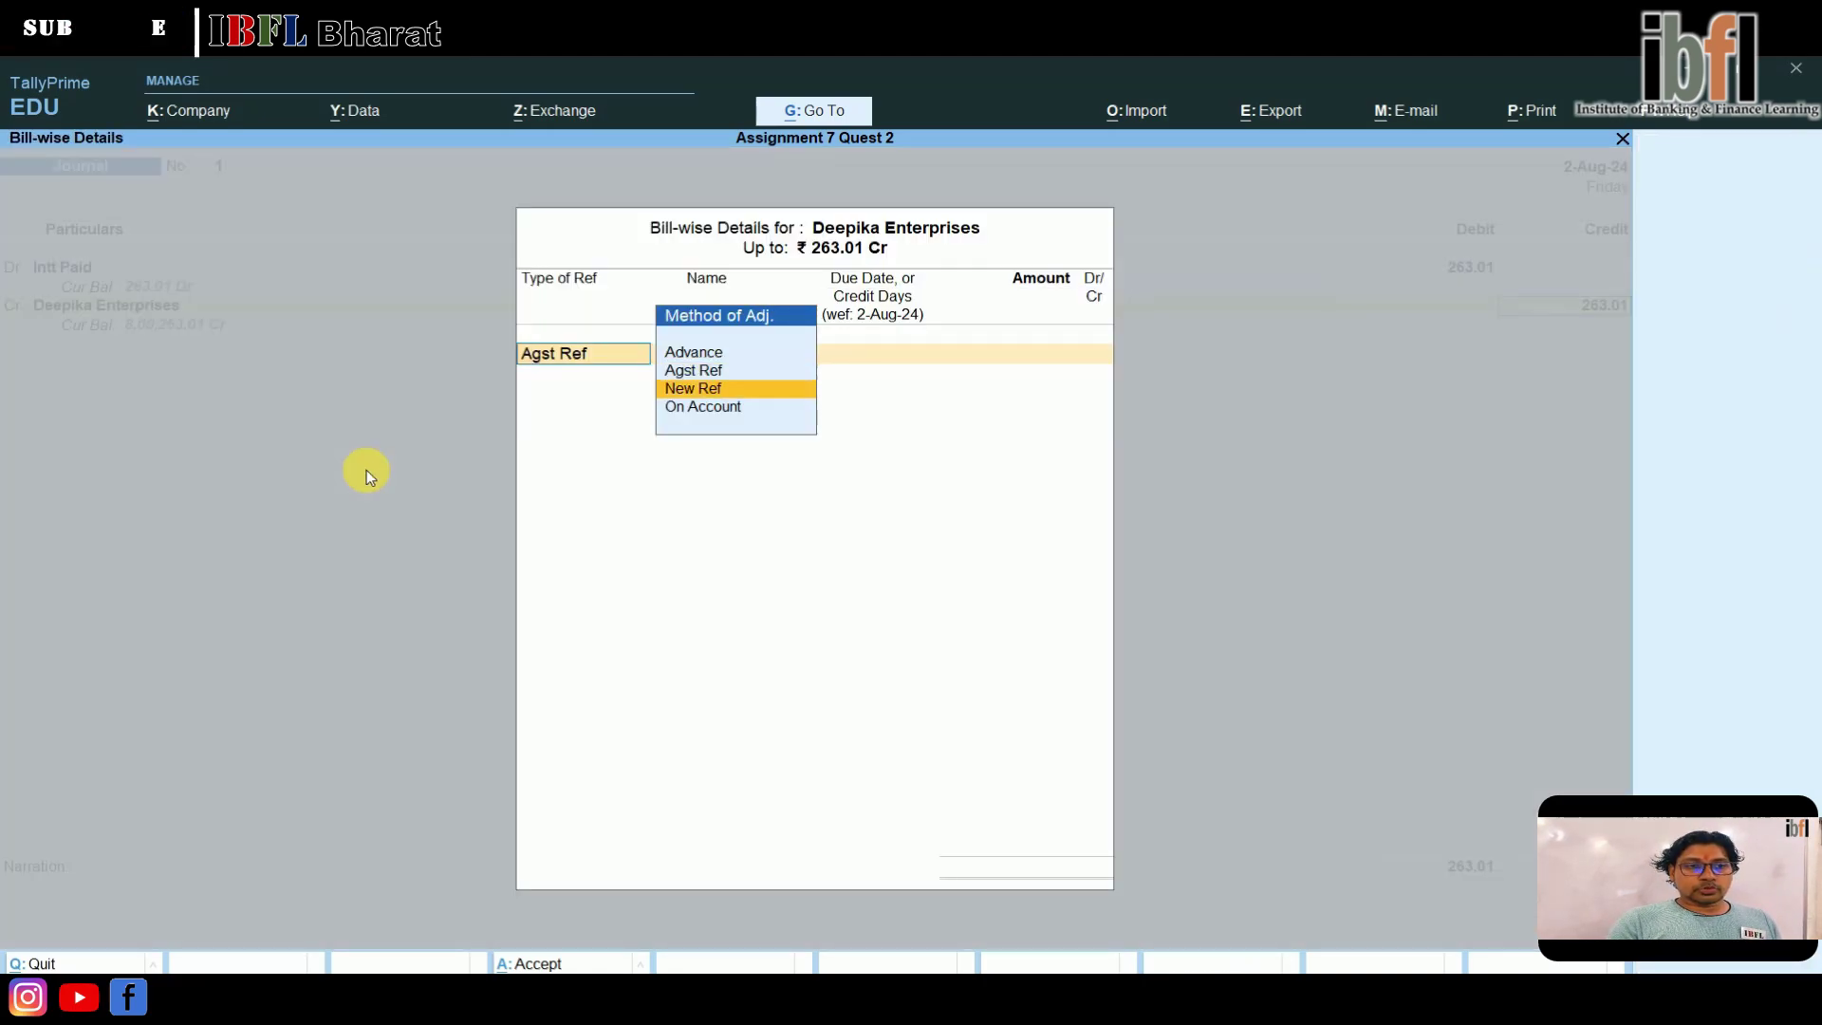
key(Down)
key(Return)
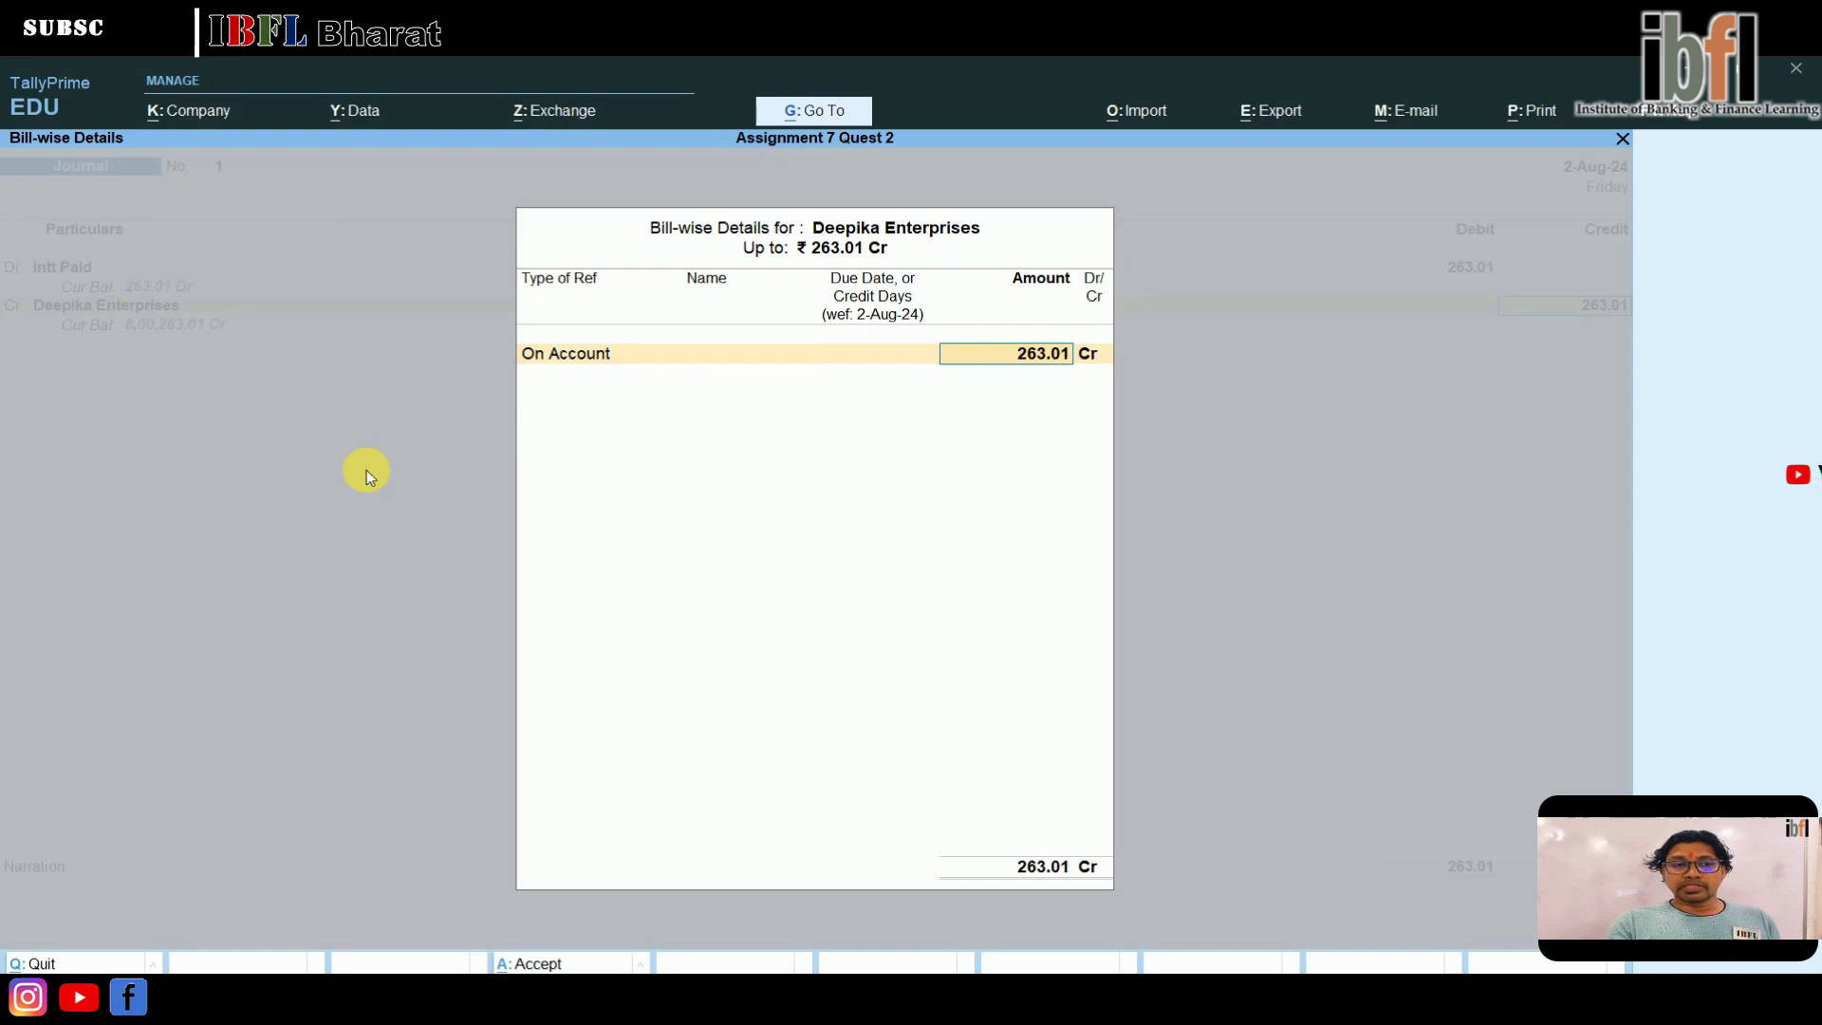
key(Return)
key(Return)
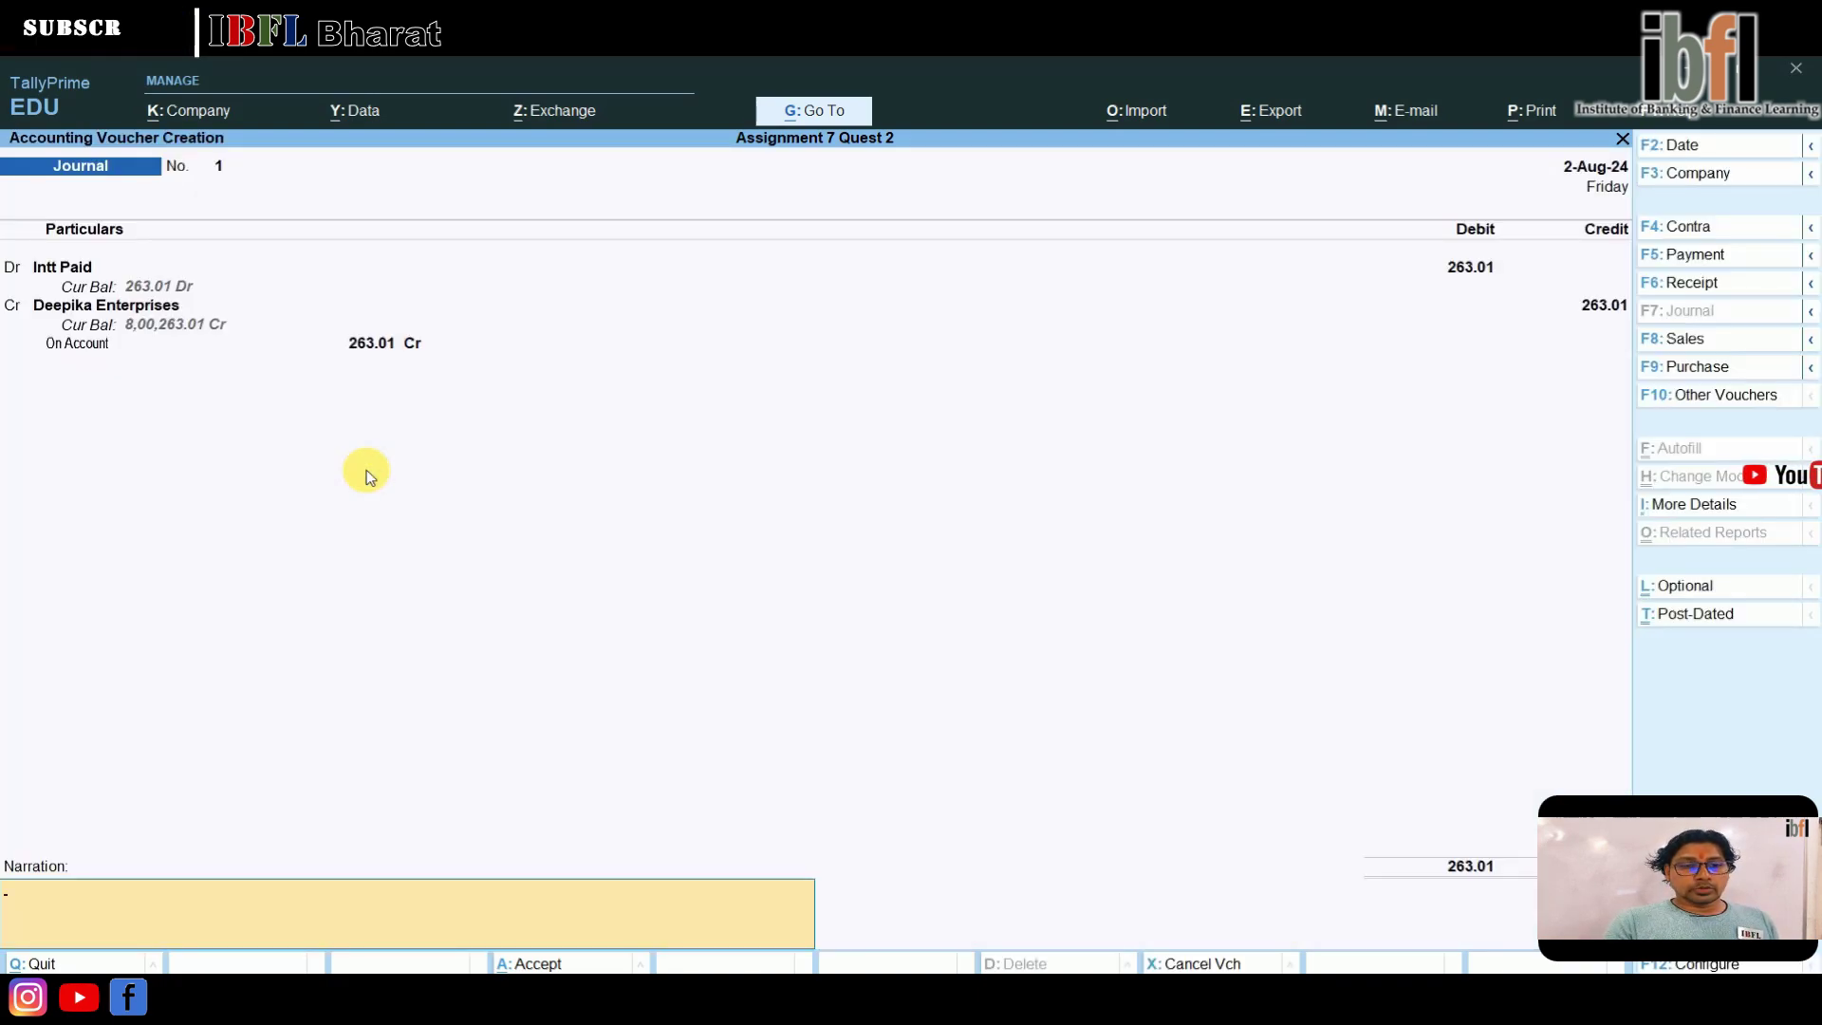
key(Return)
key(Return)
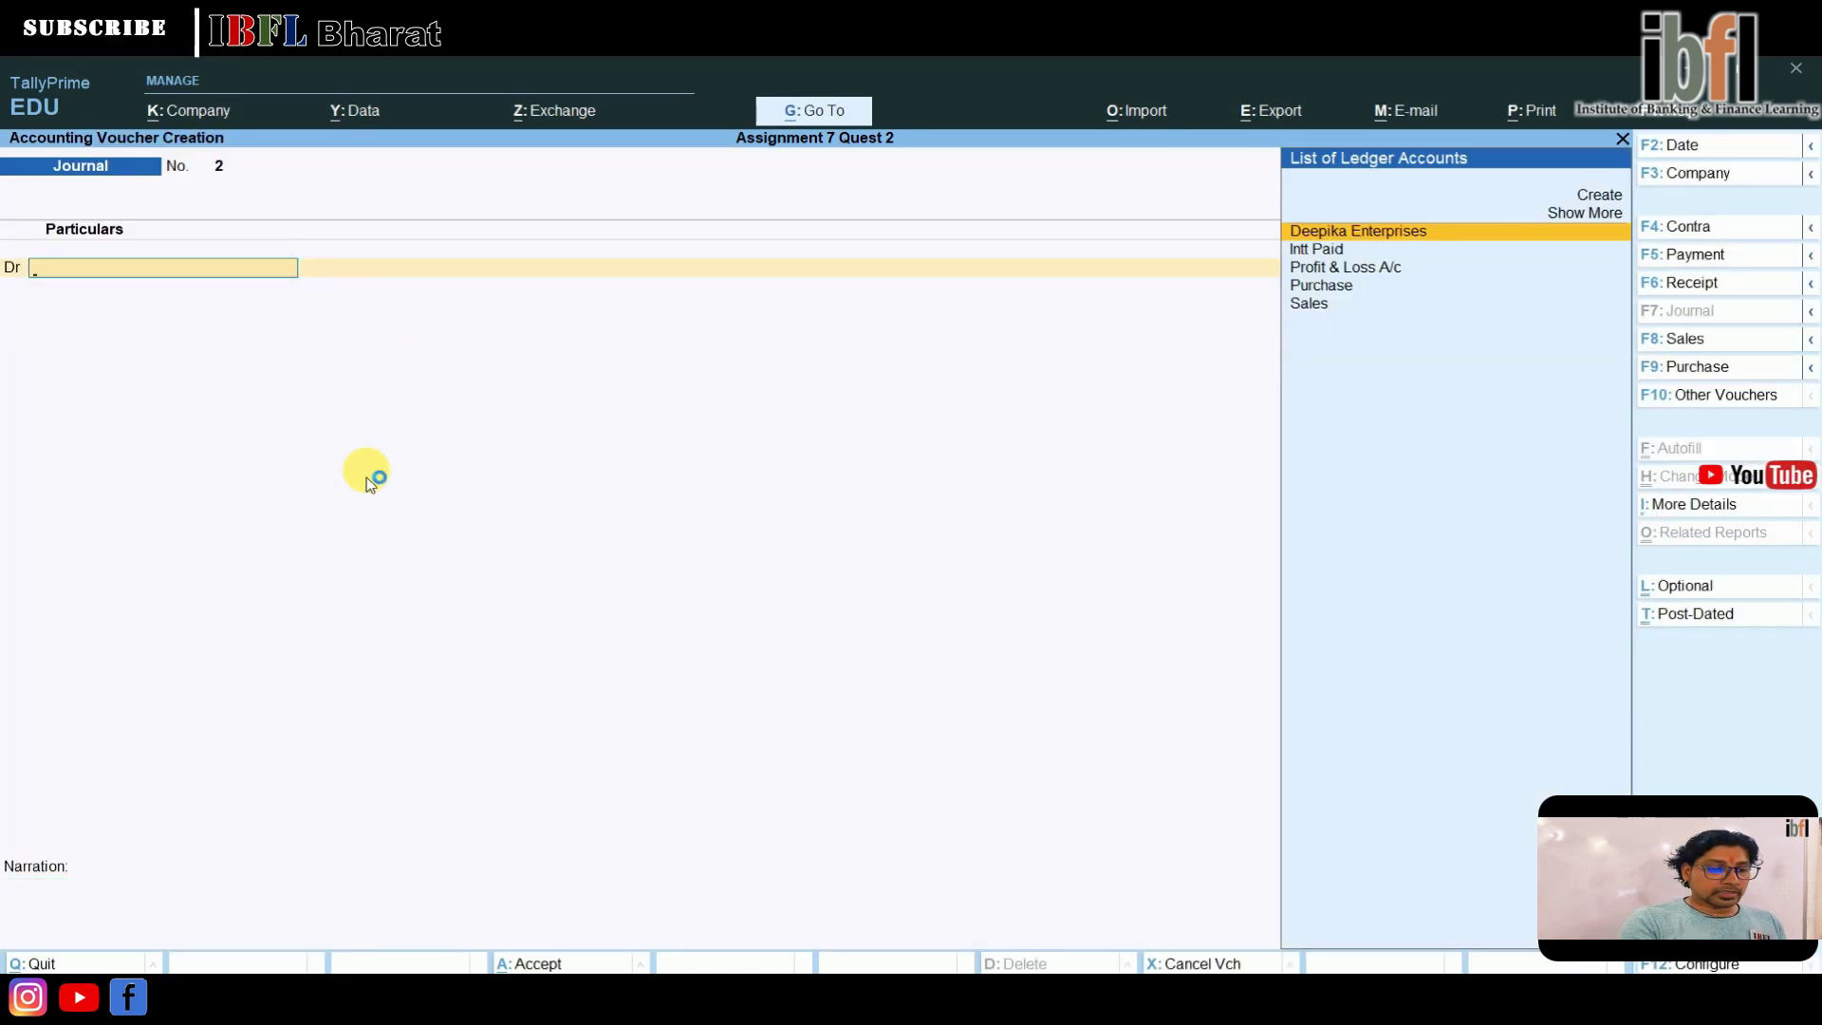
- Start a Payment voucher and debit Deepika Enterprises with 800263.01
key(F5)
key(Return)
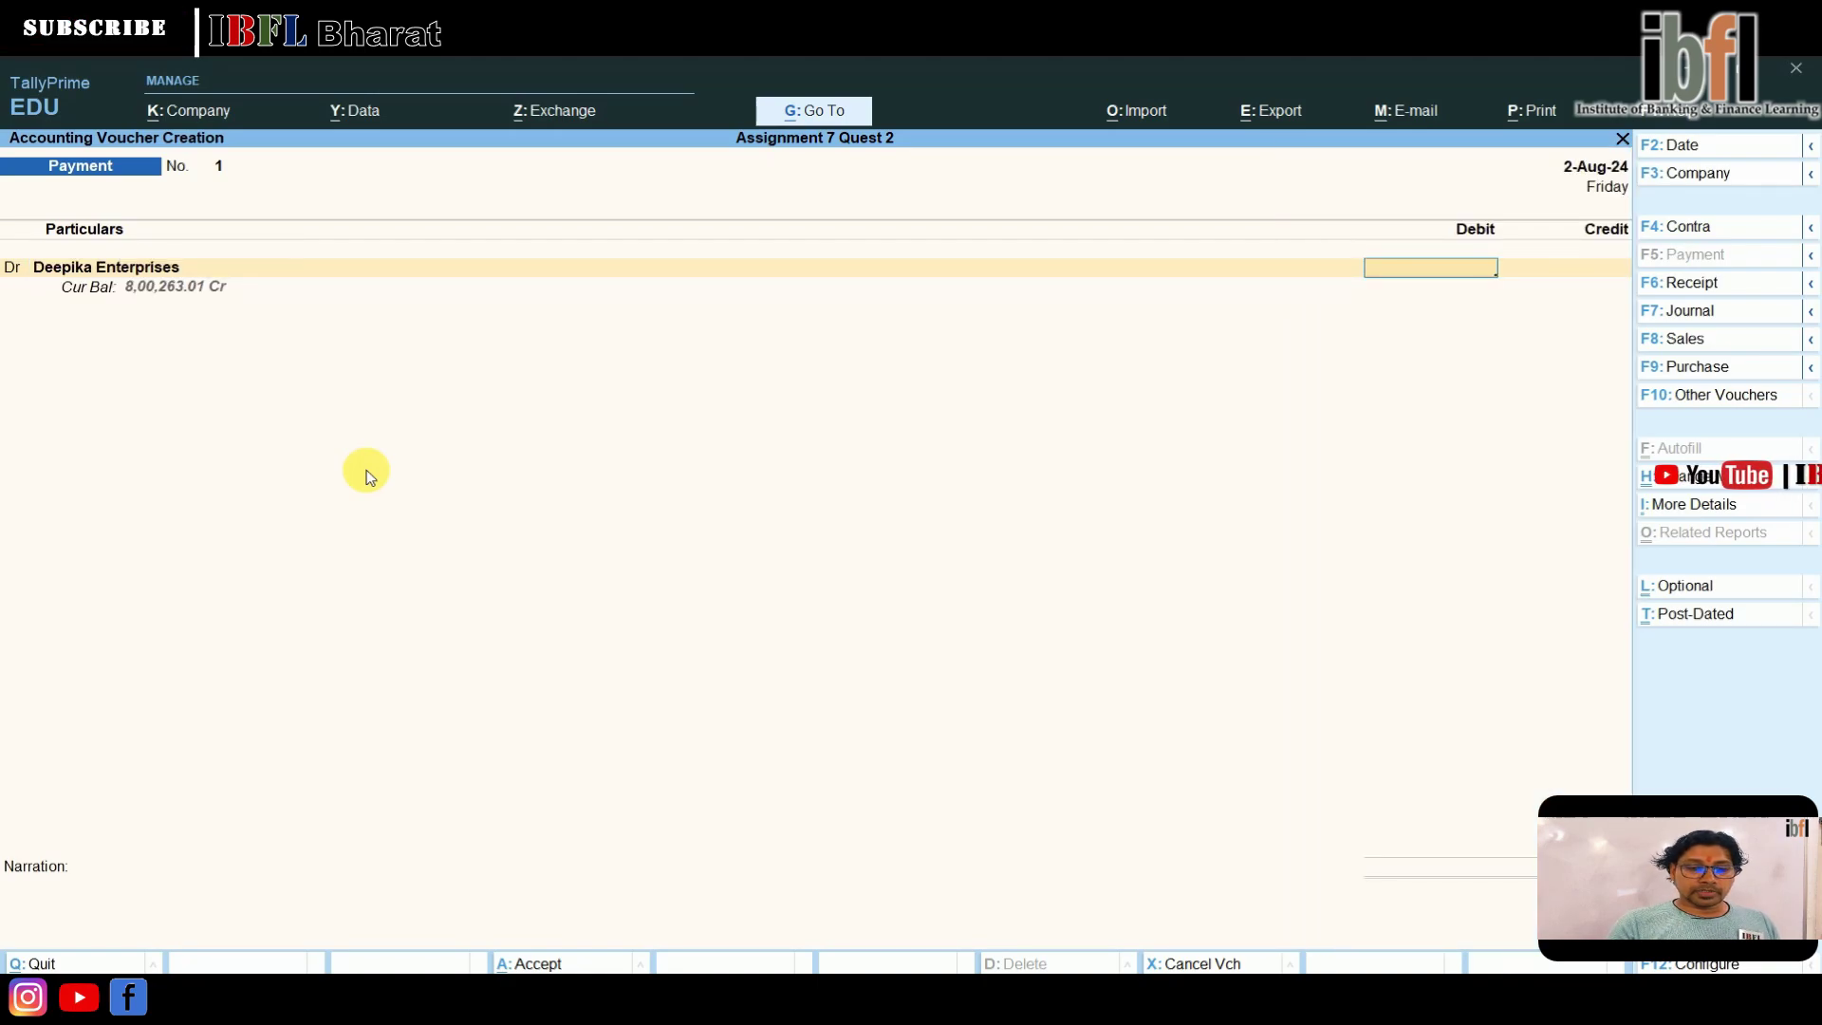
text(80)
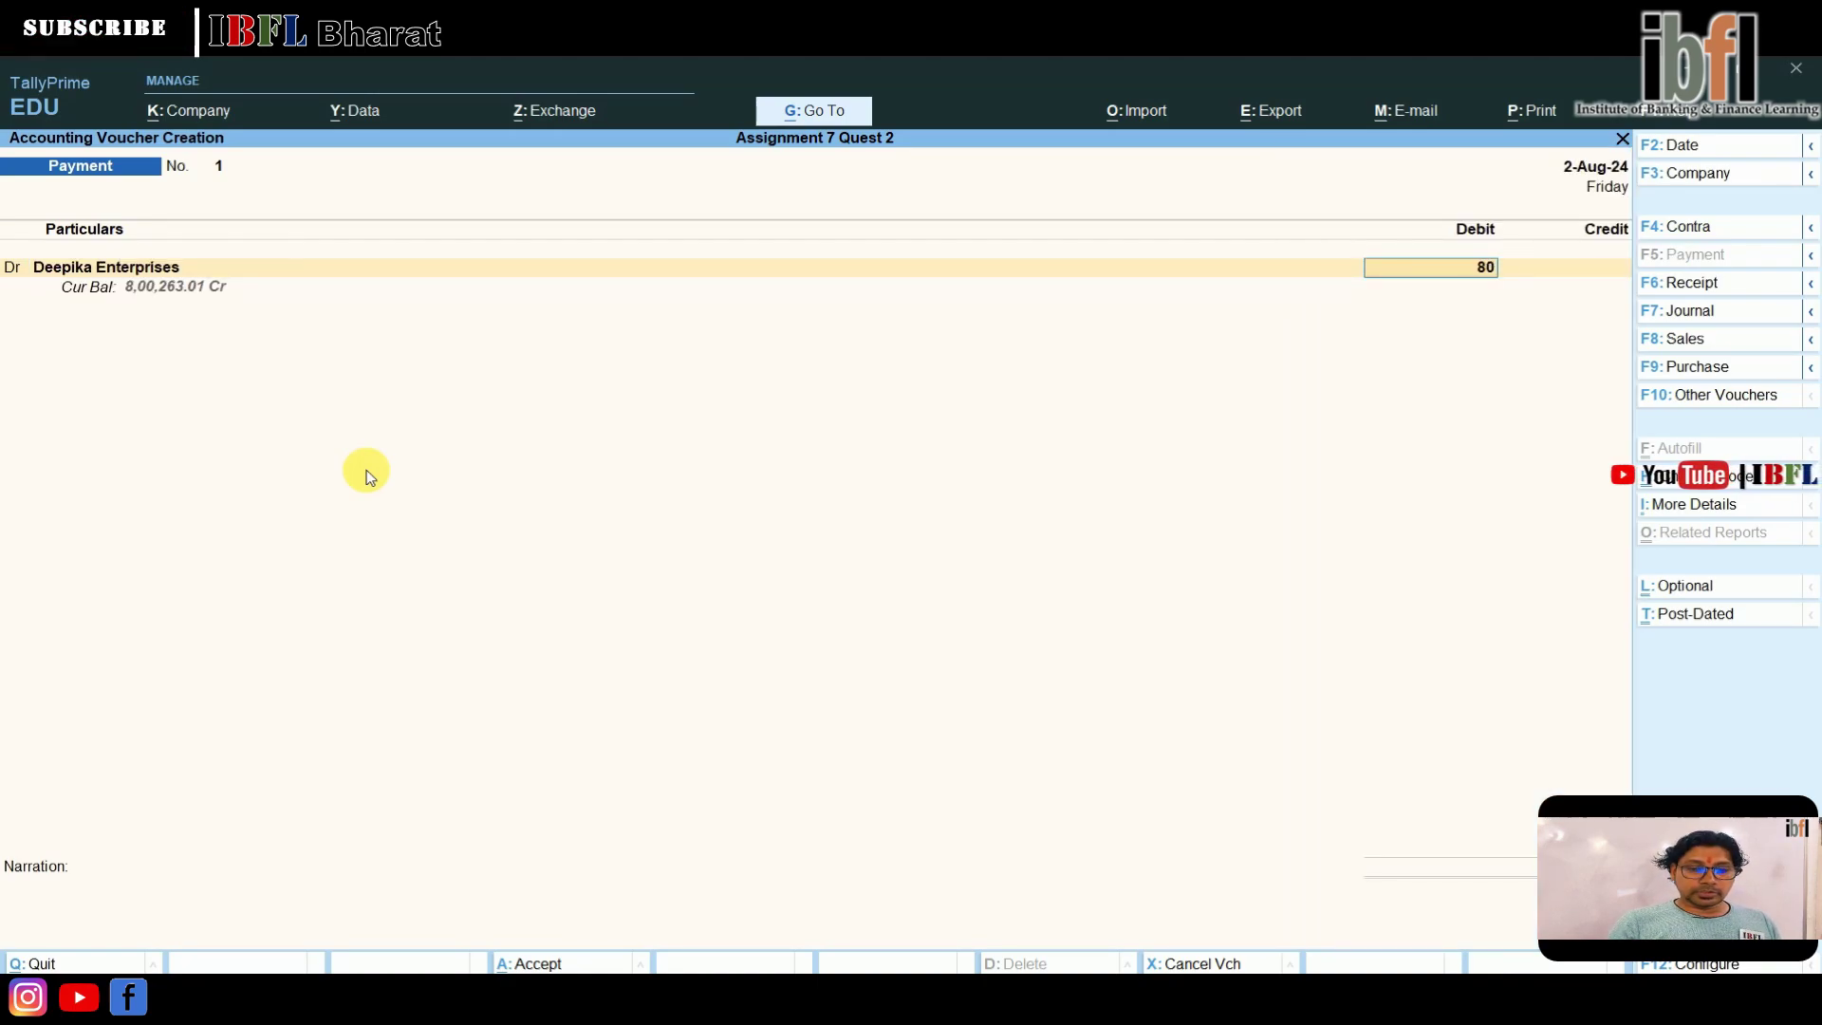
text(0263.01)
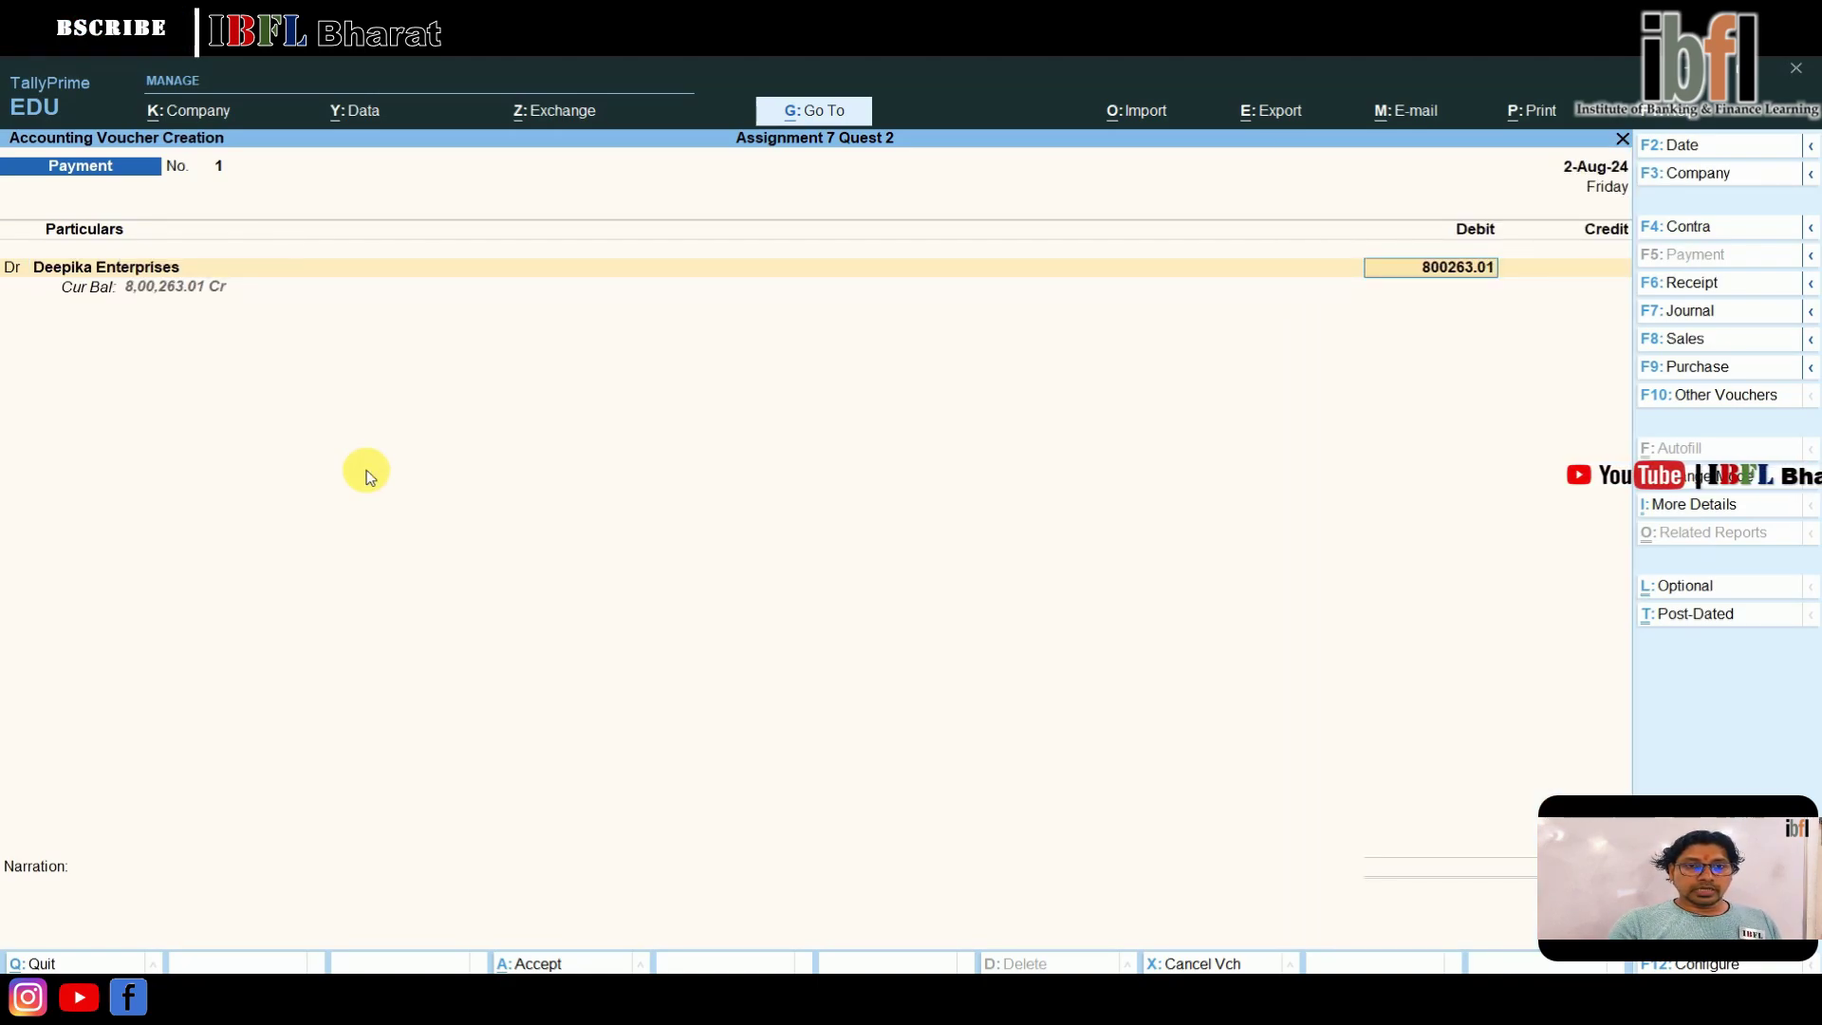
key(Return)
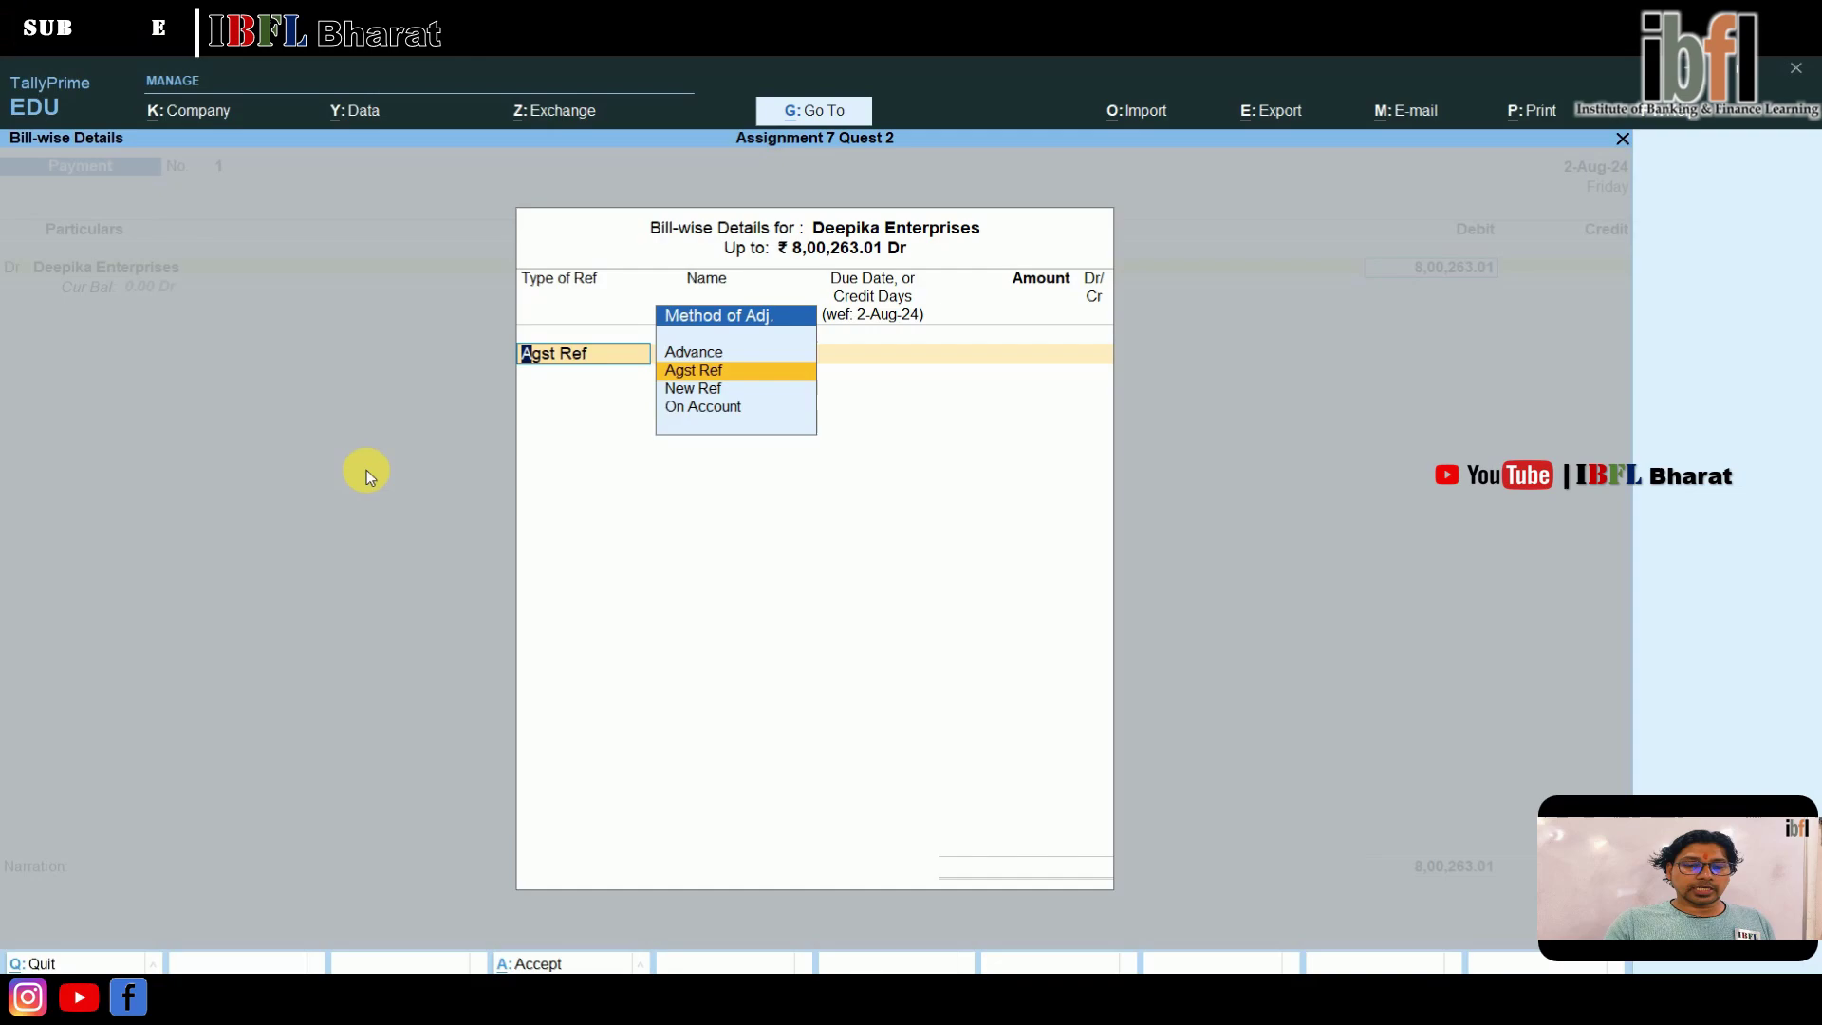
- Allocate the payment as 8,00,000 against bill reference 1 and the remaining 263.01 On Account
key(Return)
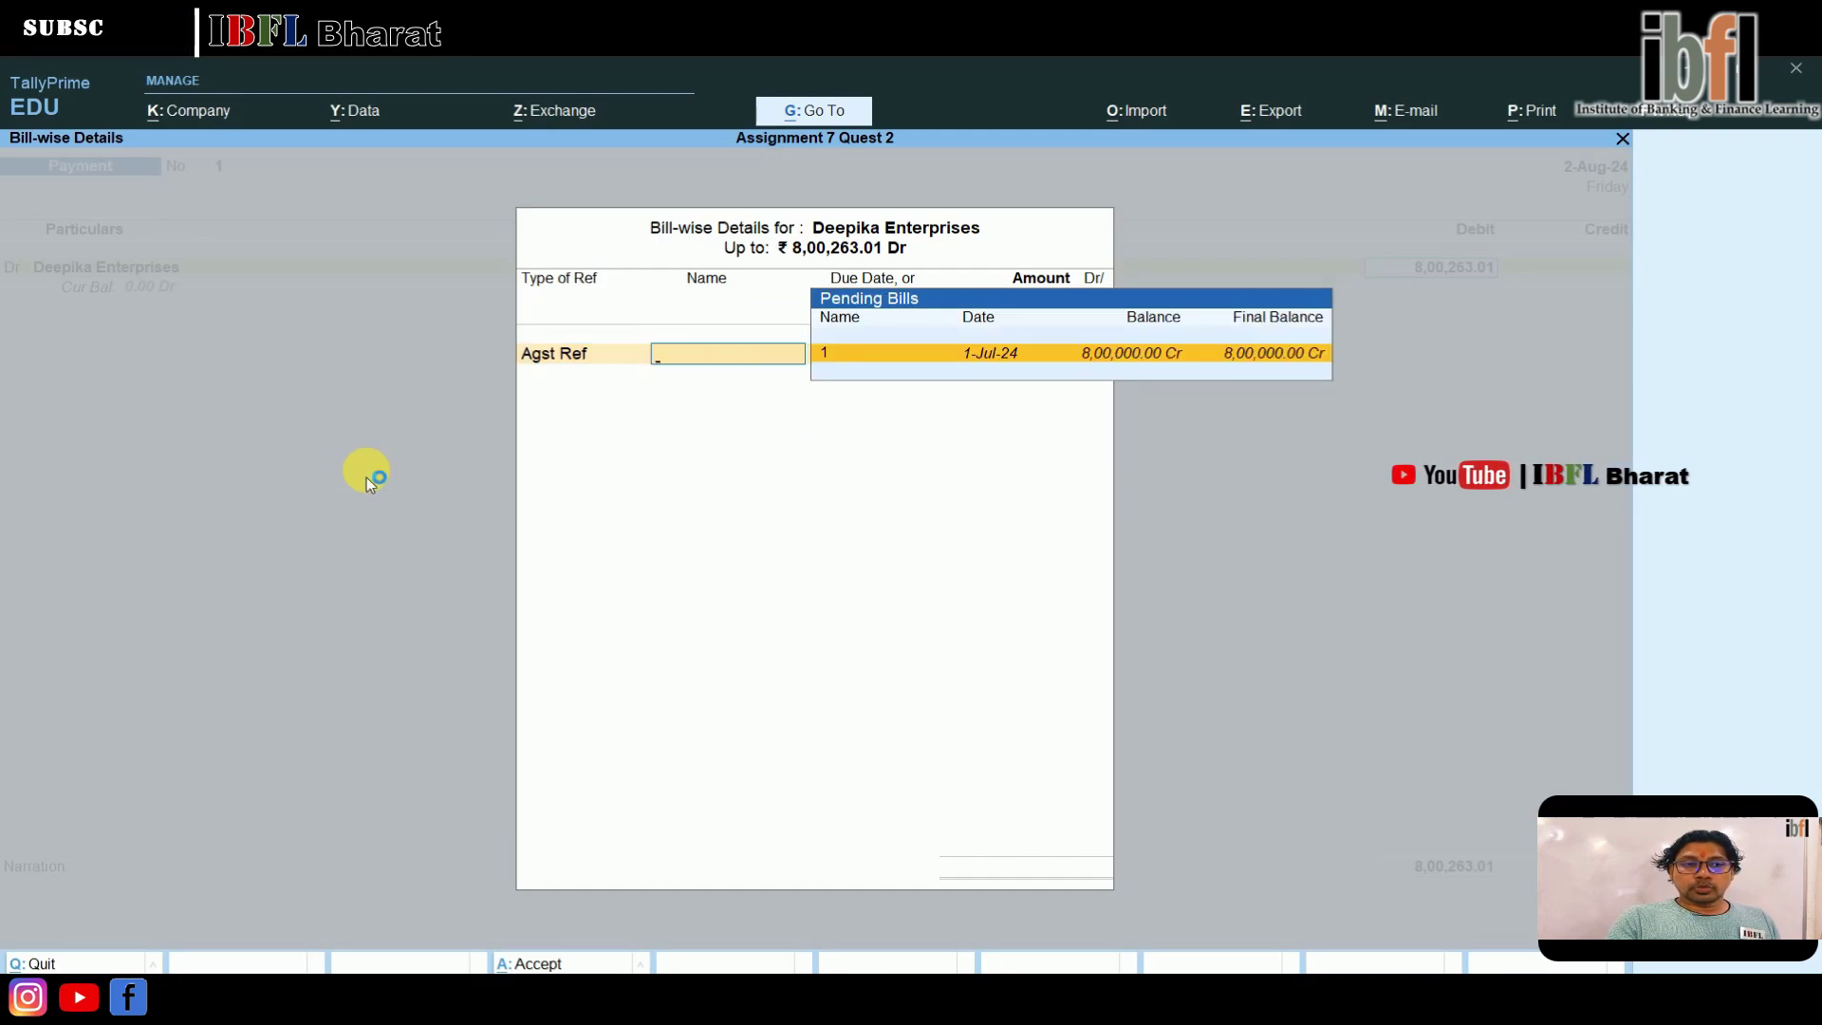
key(Return)
key(Return)
key(Return)
key(ctrl+a)
key(Return)
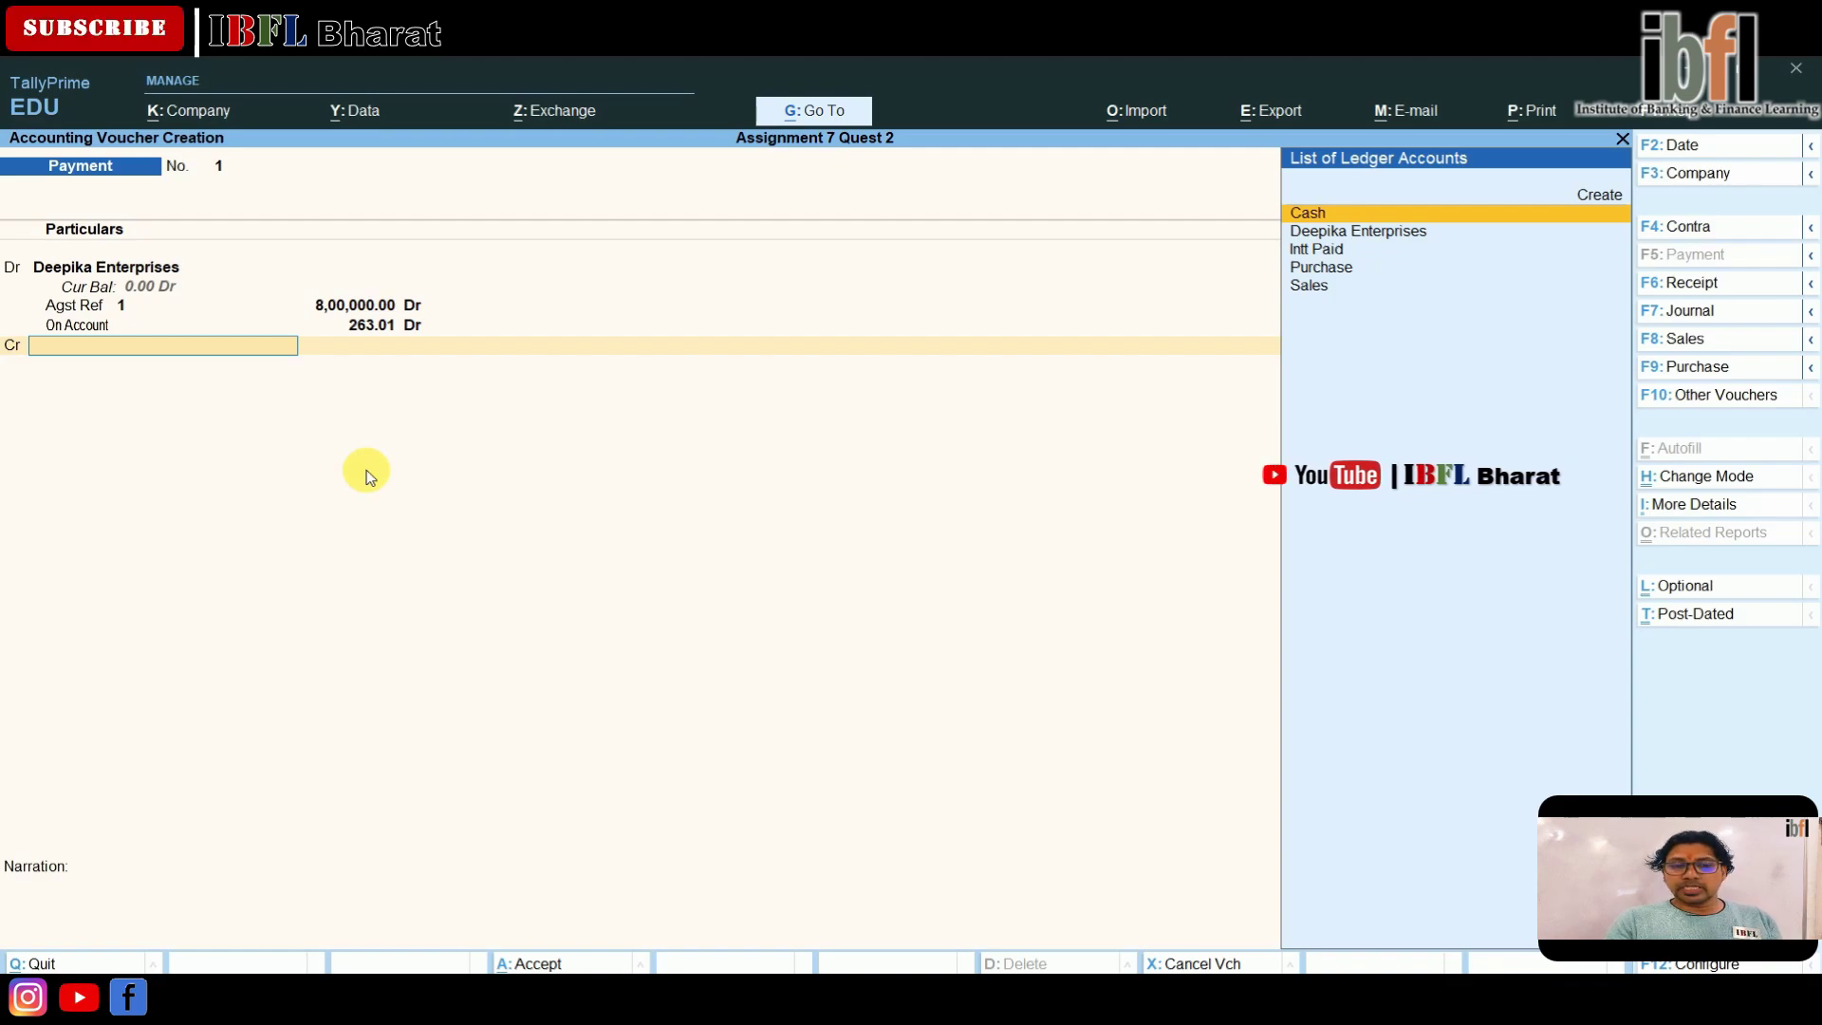
- Credit Cash with 8,00,263.01 and save the payment voucher without a narration
key(Return)
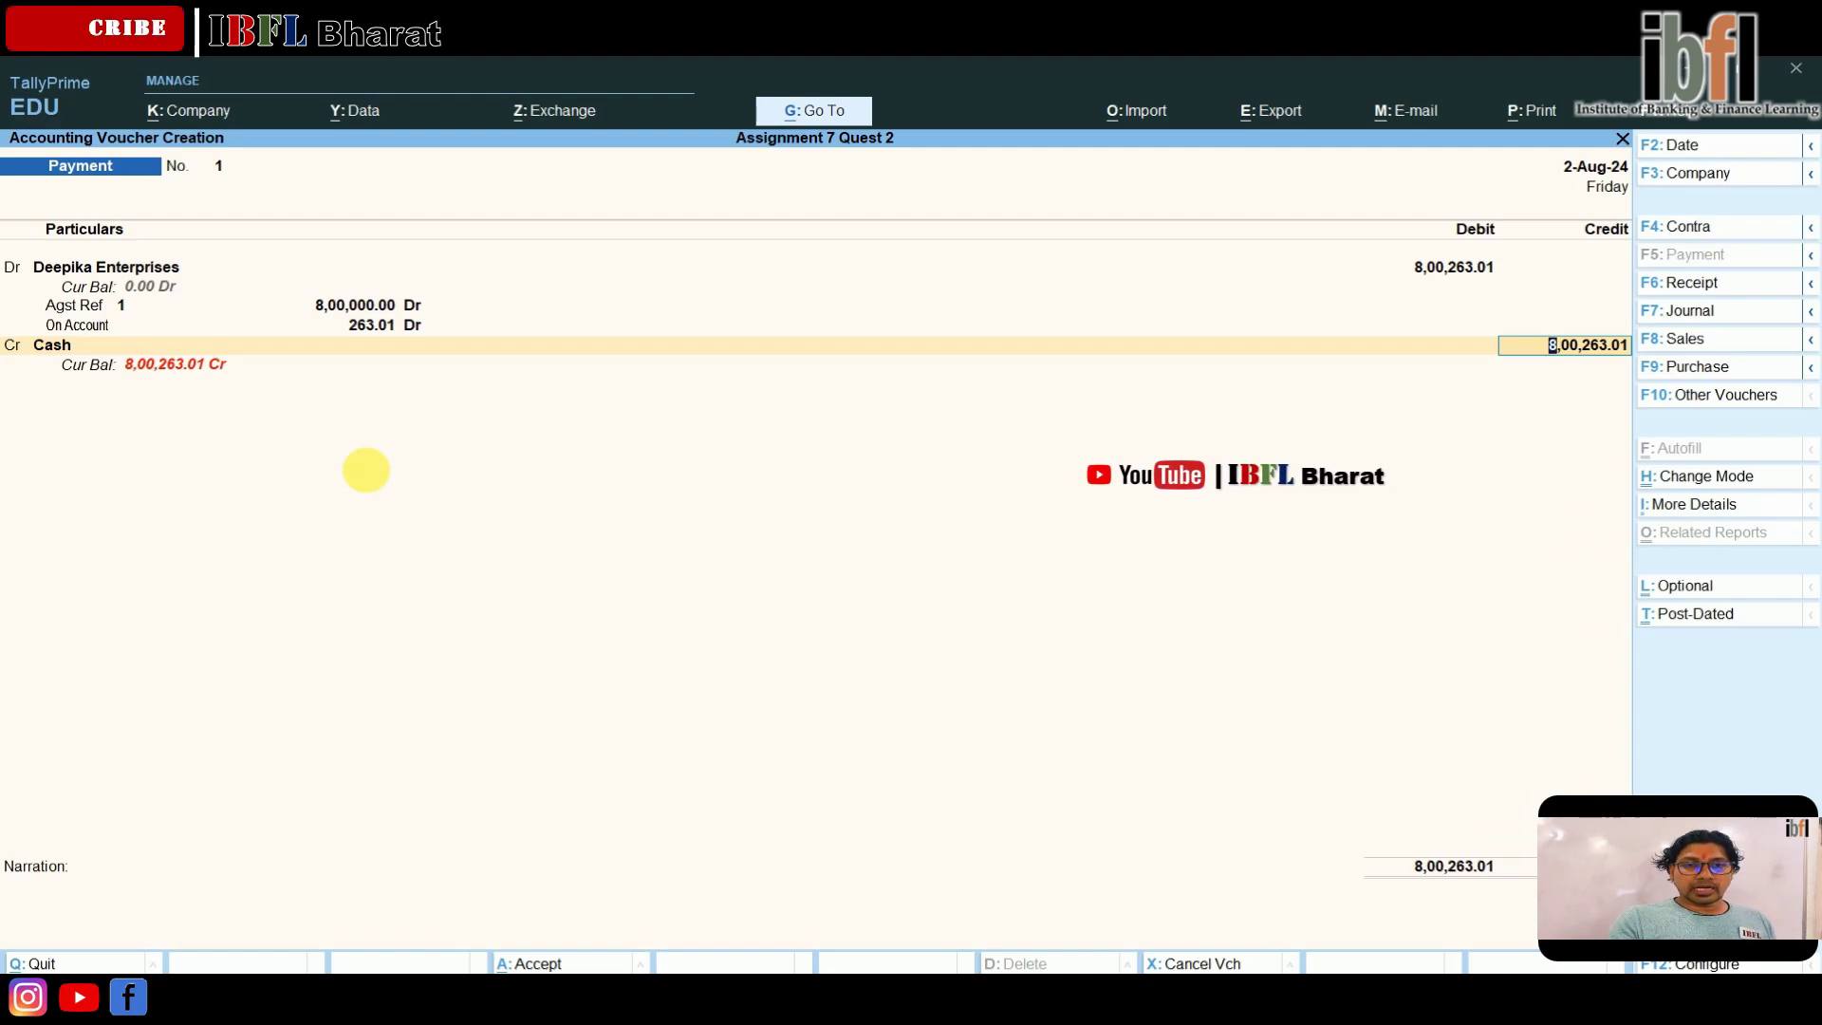
key(Return)
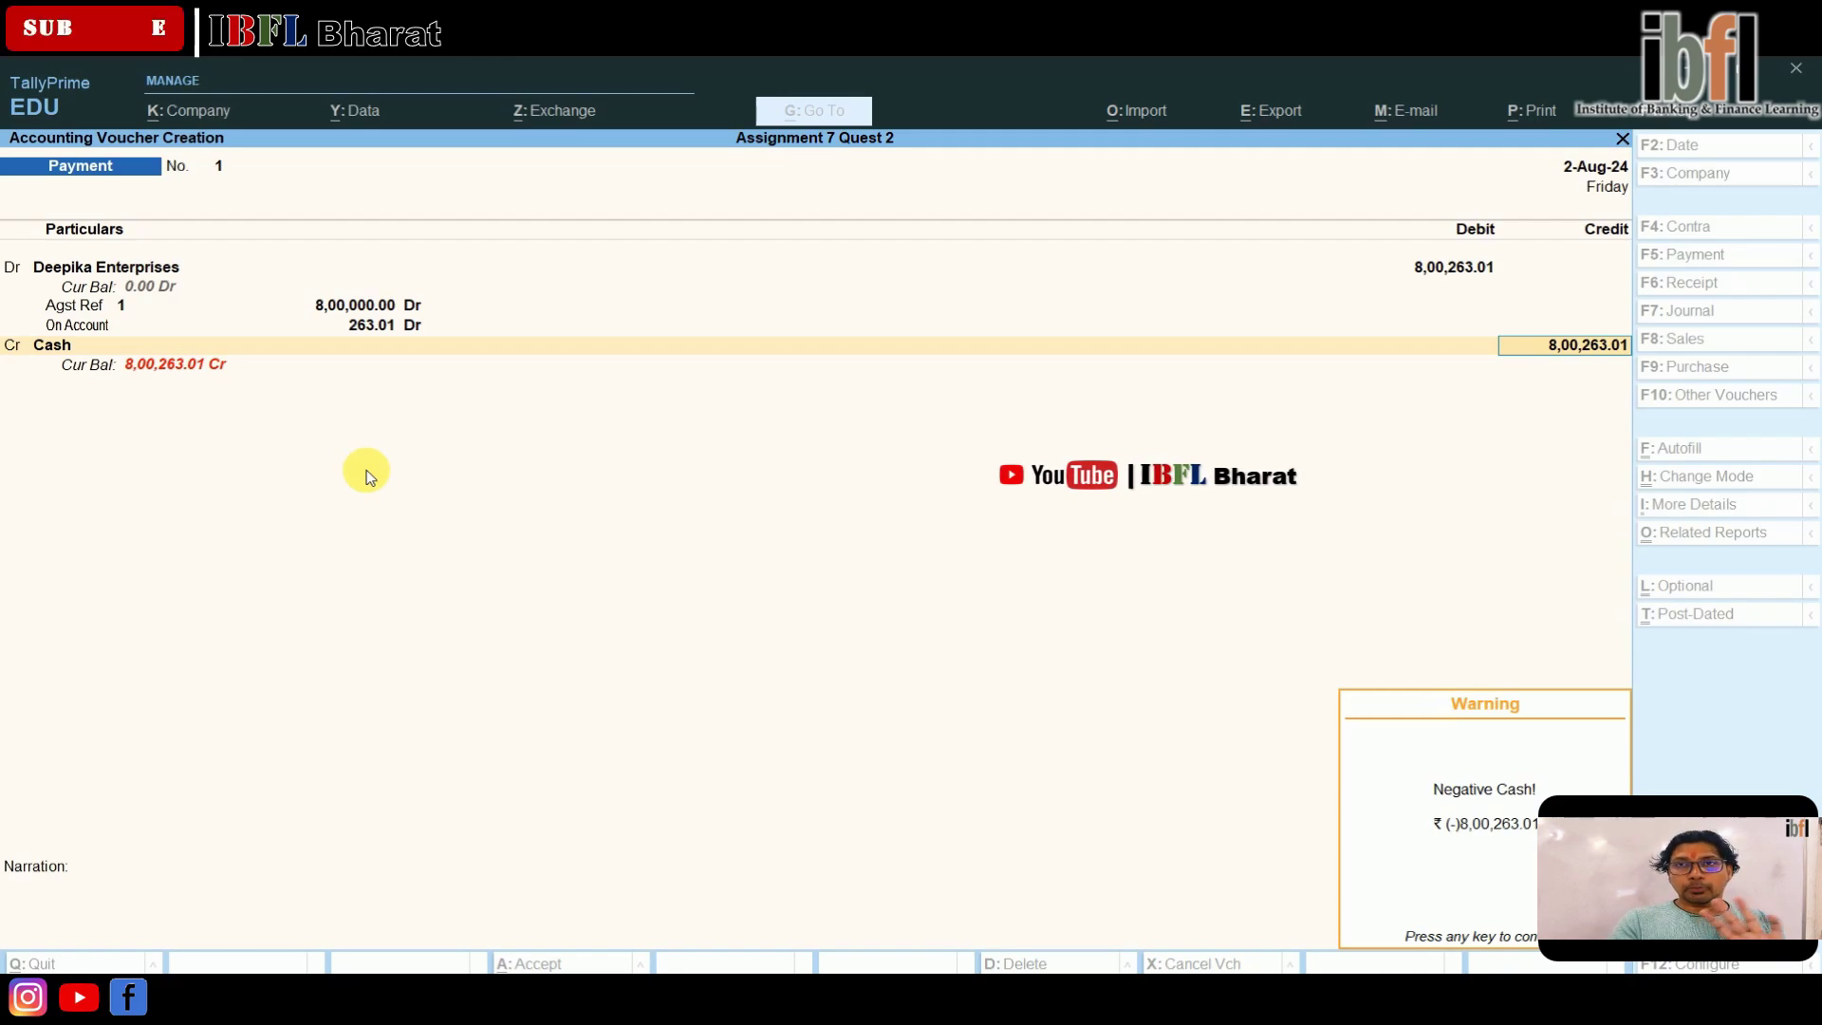
key(Return)
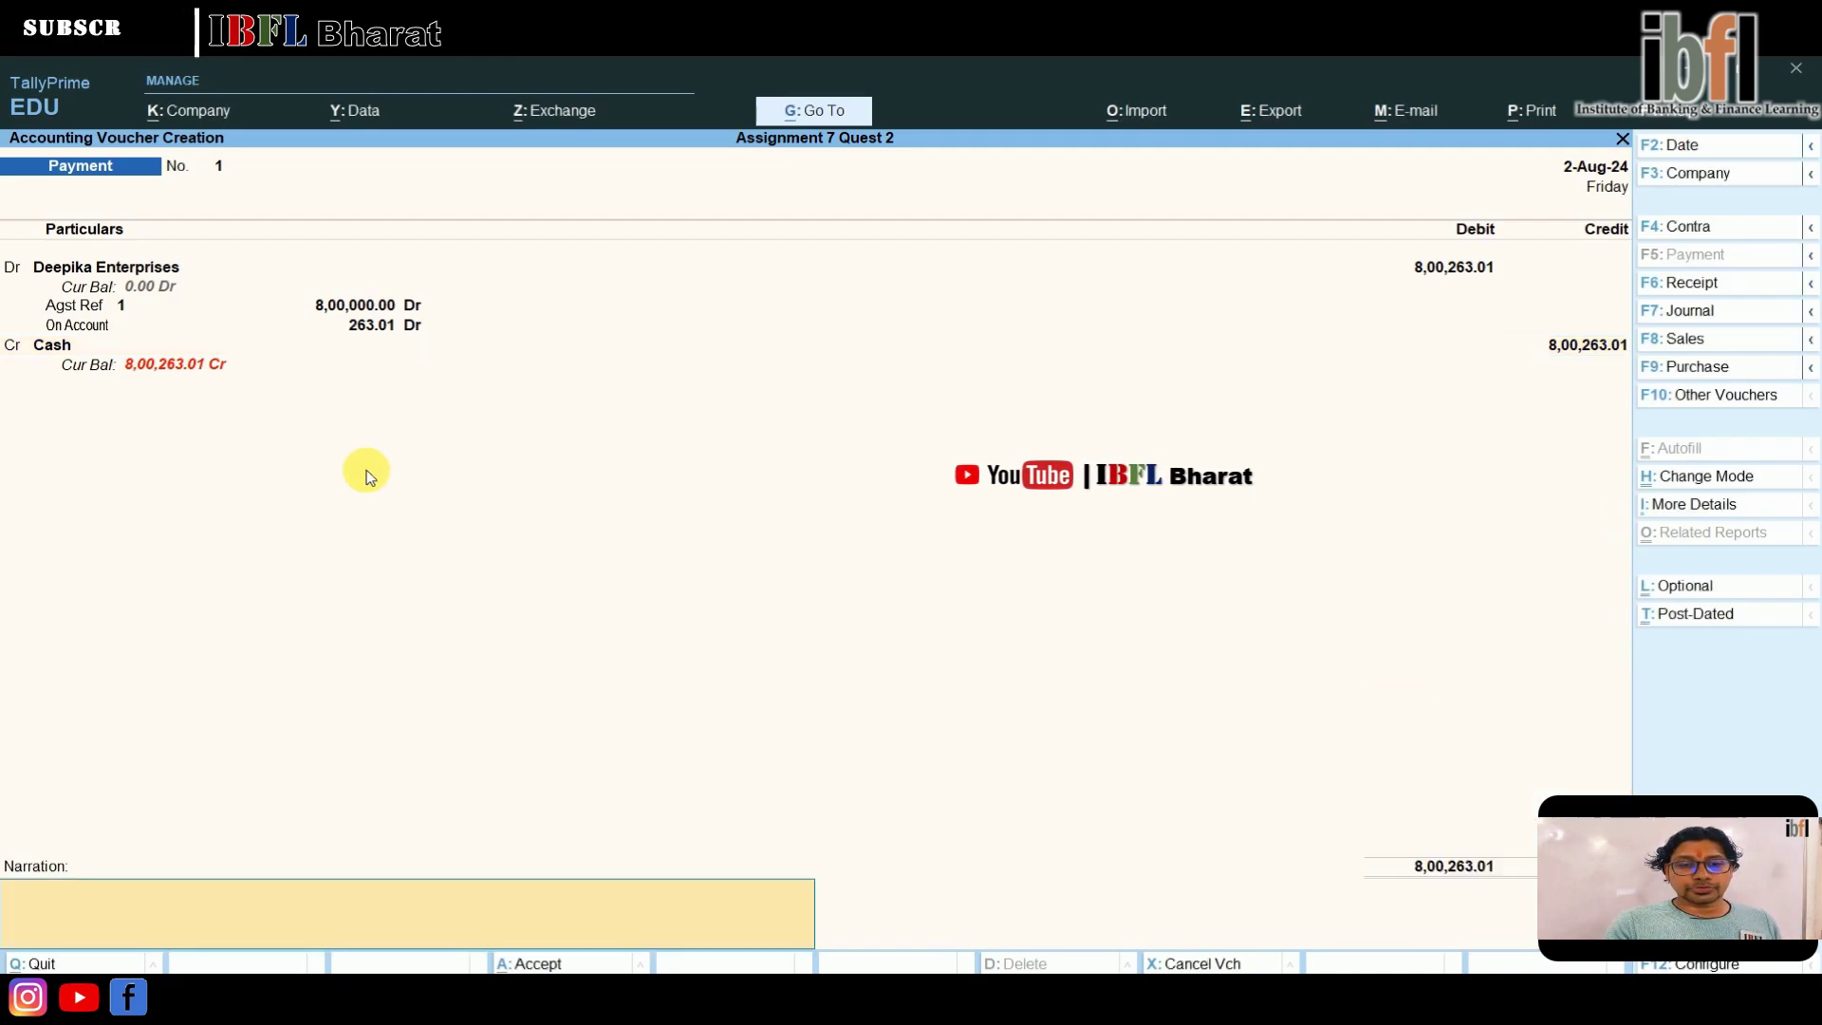
key(Return)
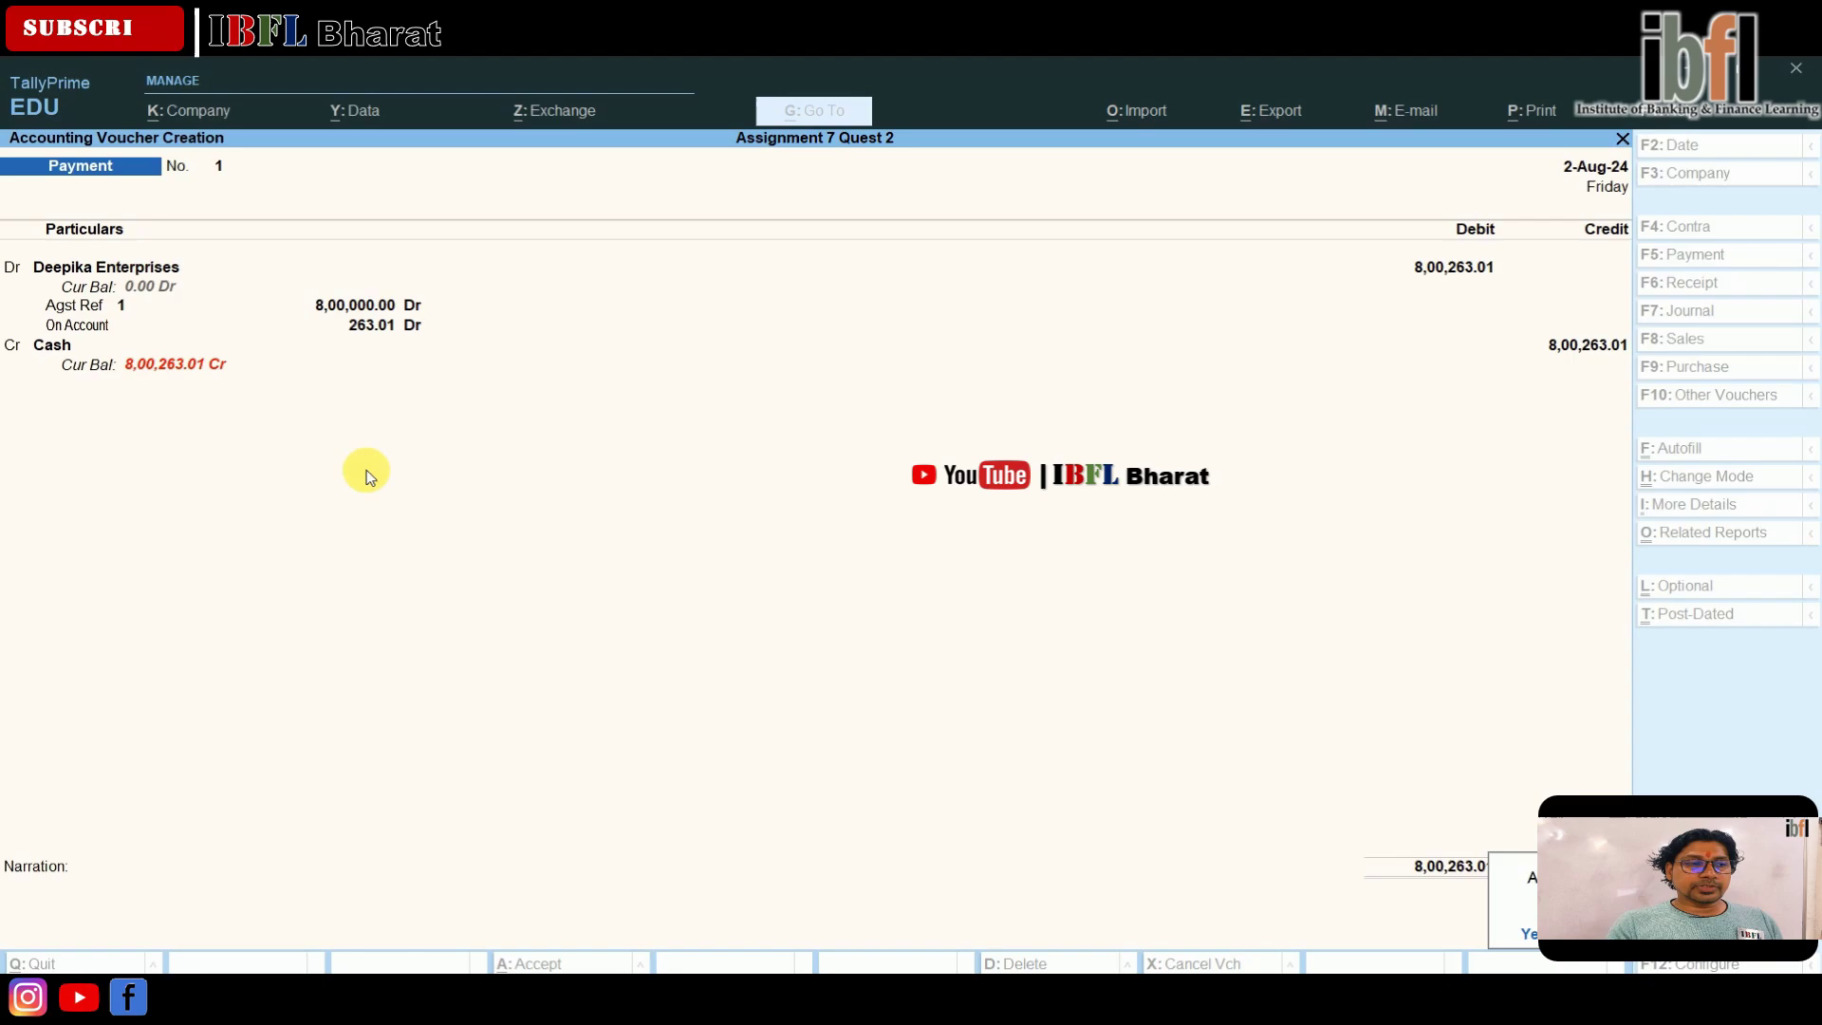
key(Return)
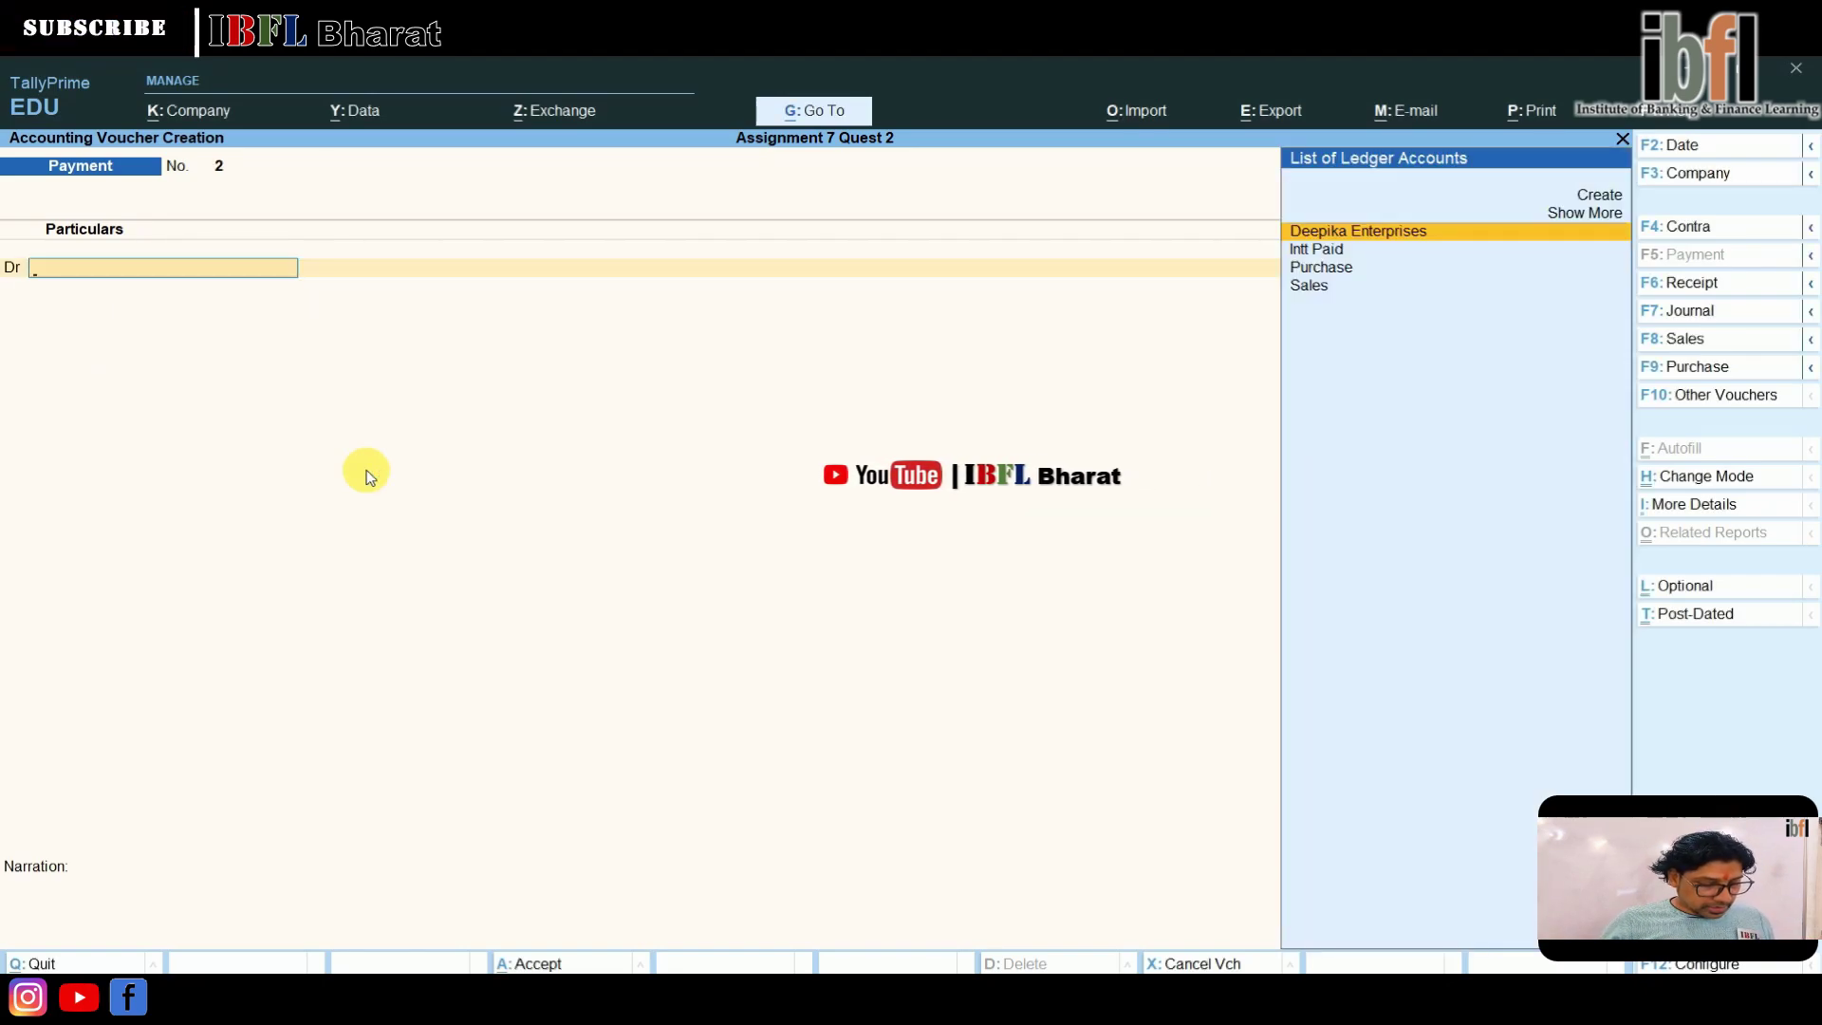
- Set the voucher date to 2-Jul-24 and switch to a Sales voucher
key(F2)
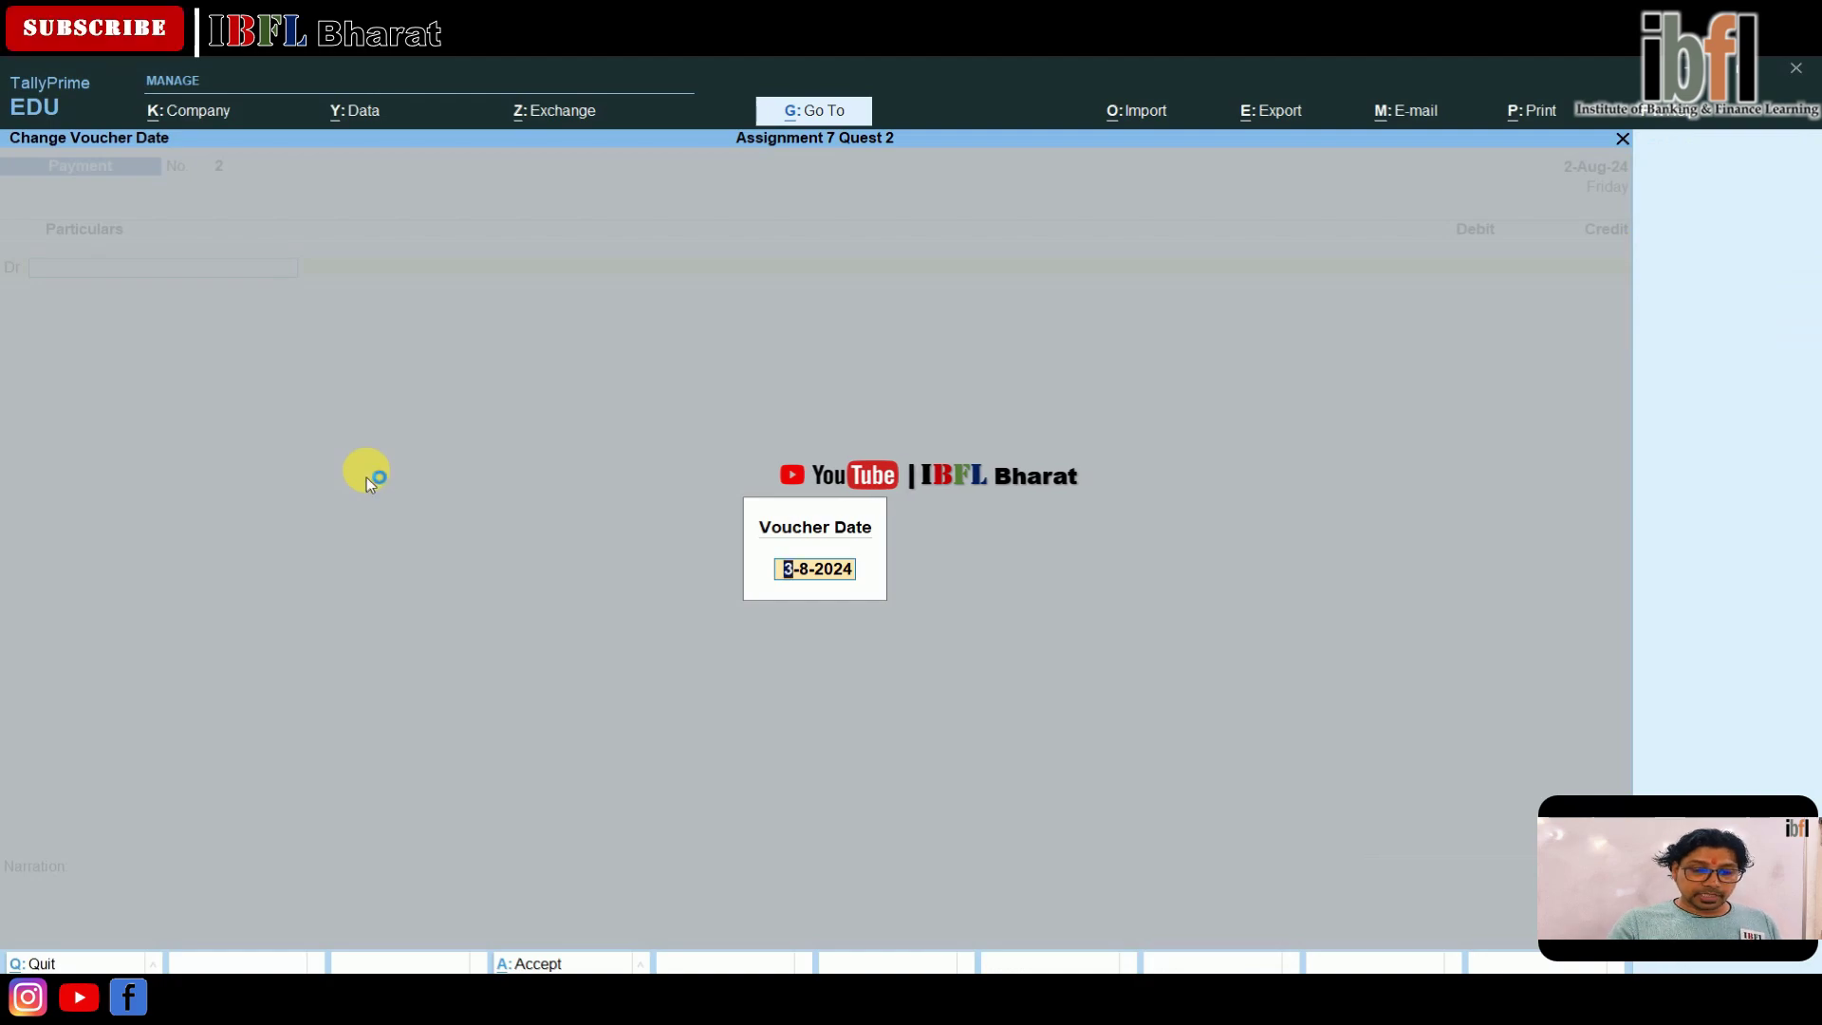
text(2)
key(Return)
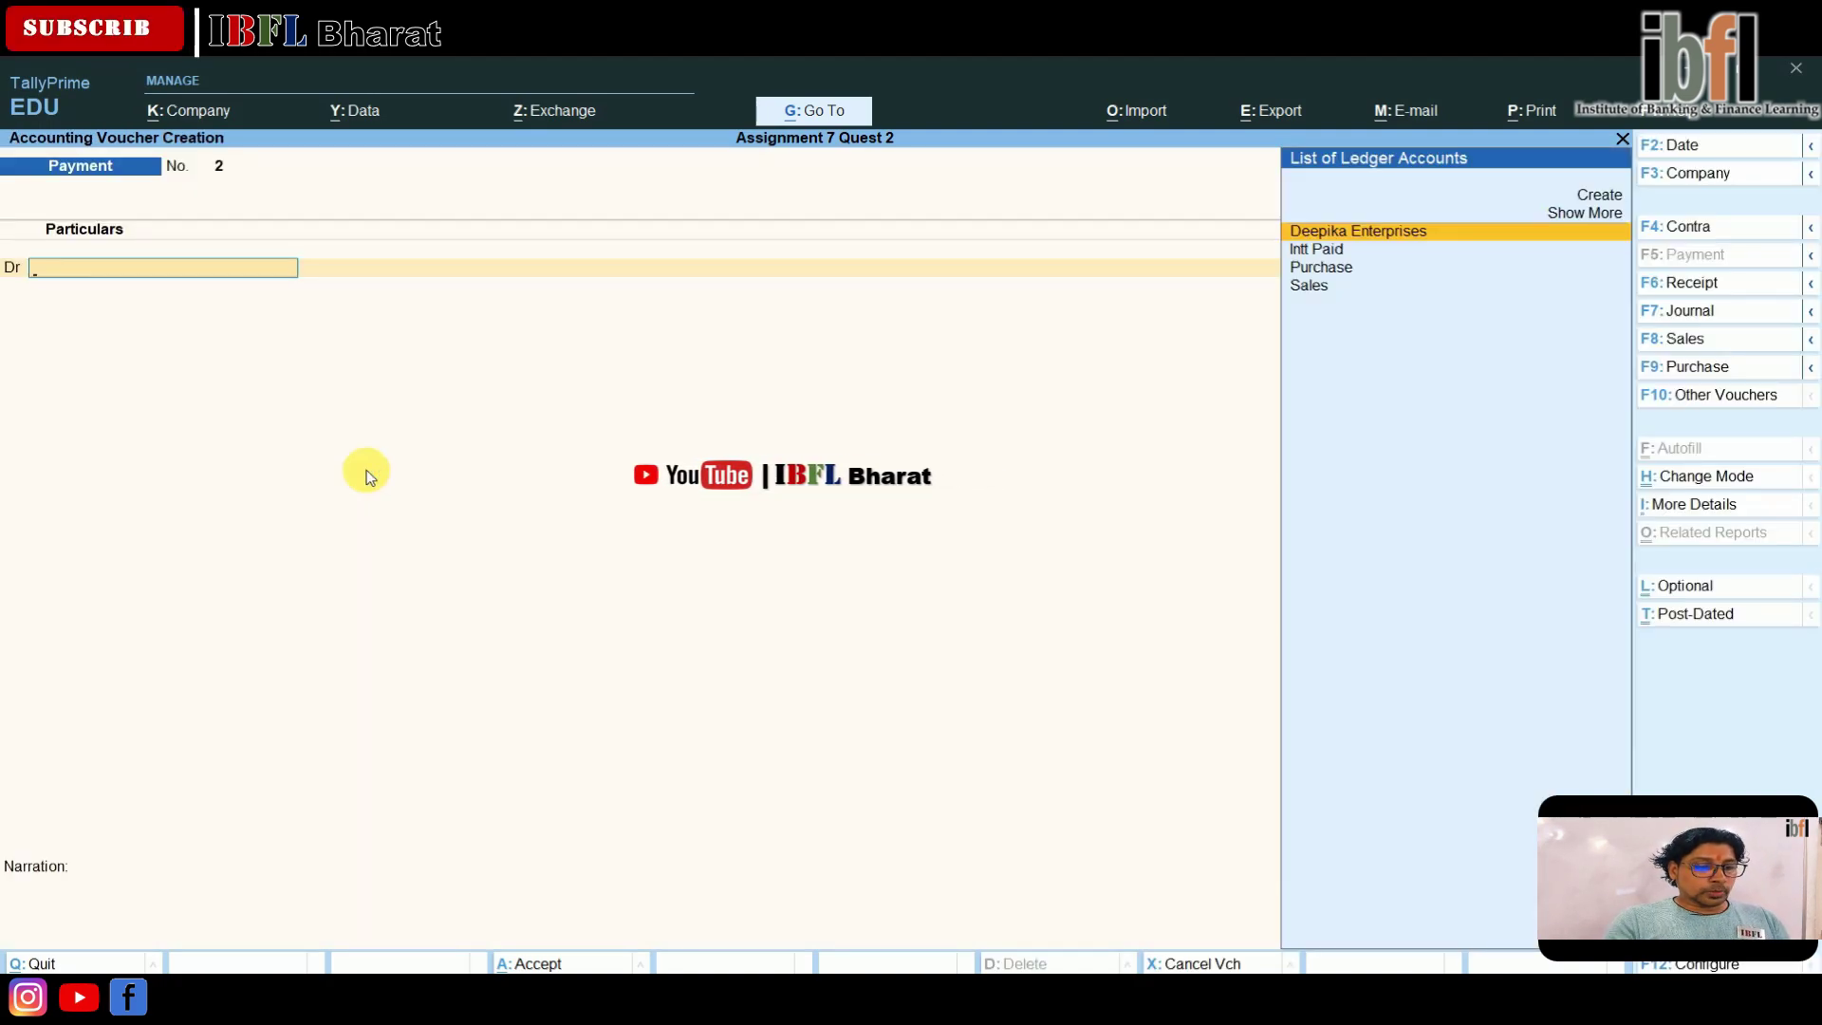
key(F8)
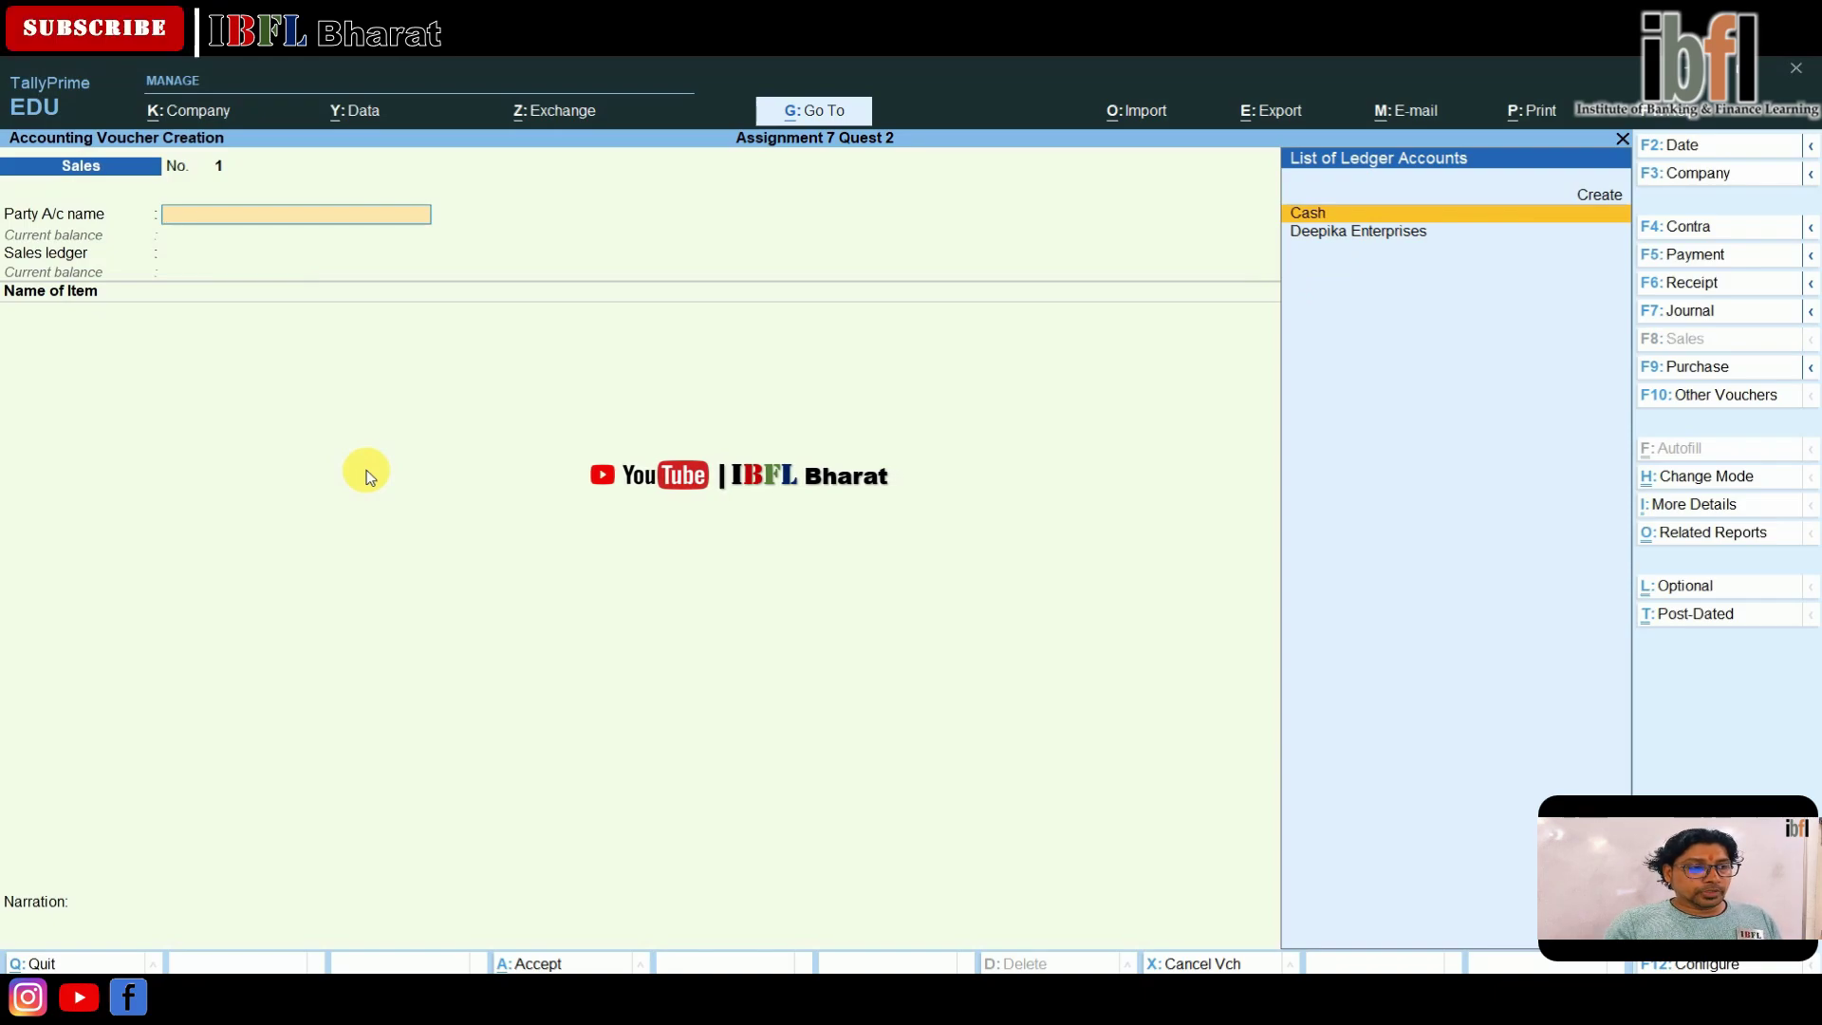
- Create a ledger in the customer's name under Sundry Debtors with bill-by-bill balances and no default credit period
key(Up)
key(Return)
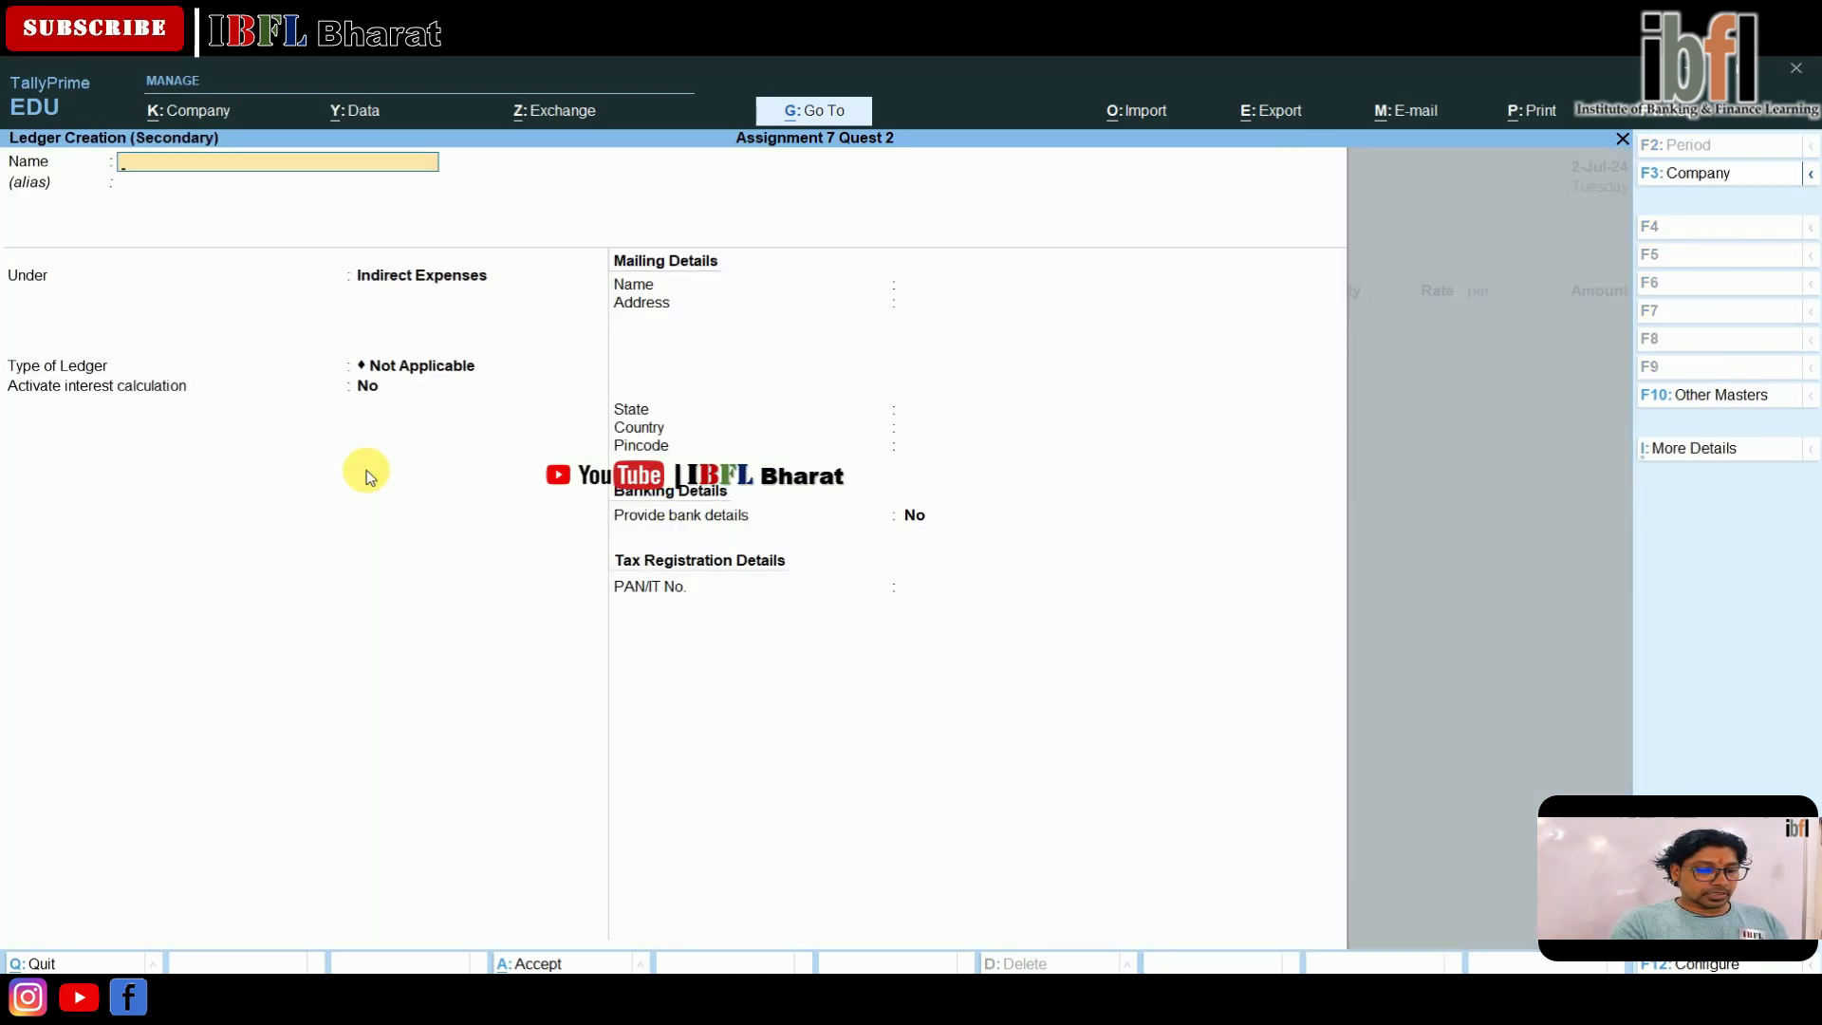
text(Kanika)
key(Return)
key(Return)
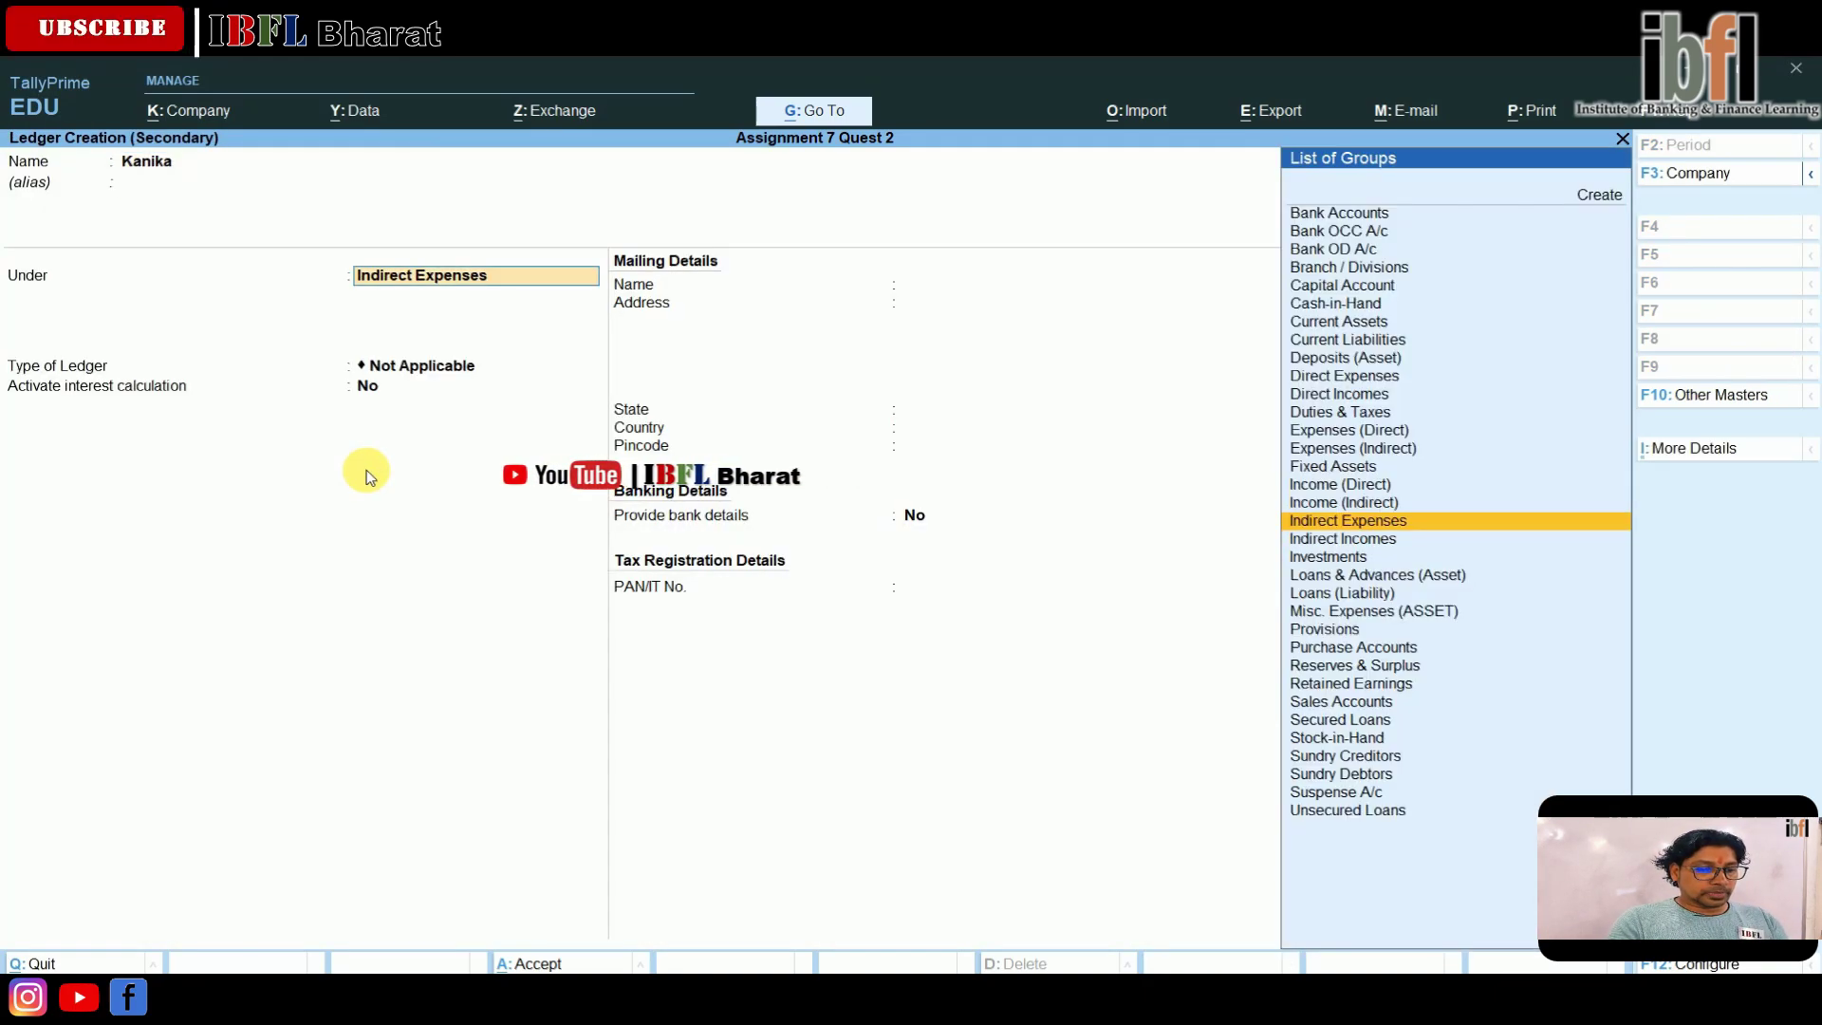
text(Sun)
key(Down)
key(Return)
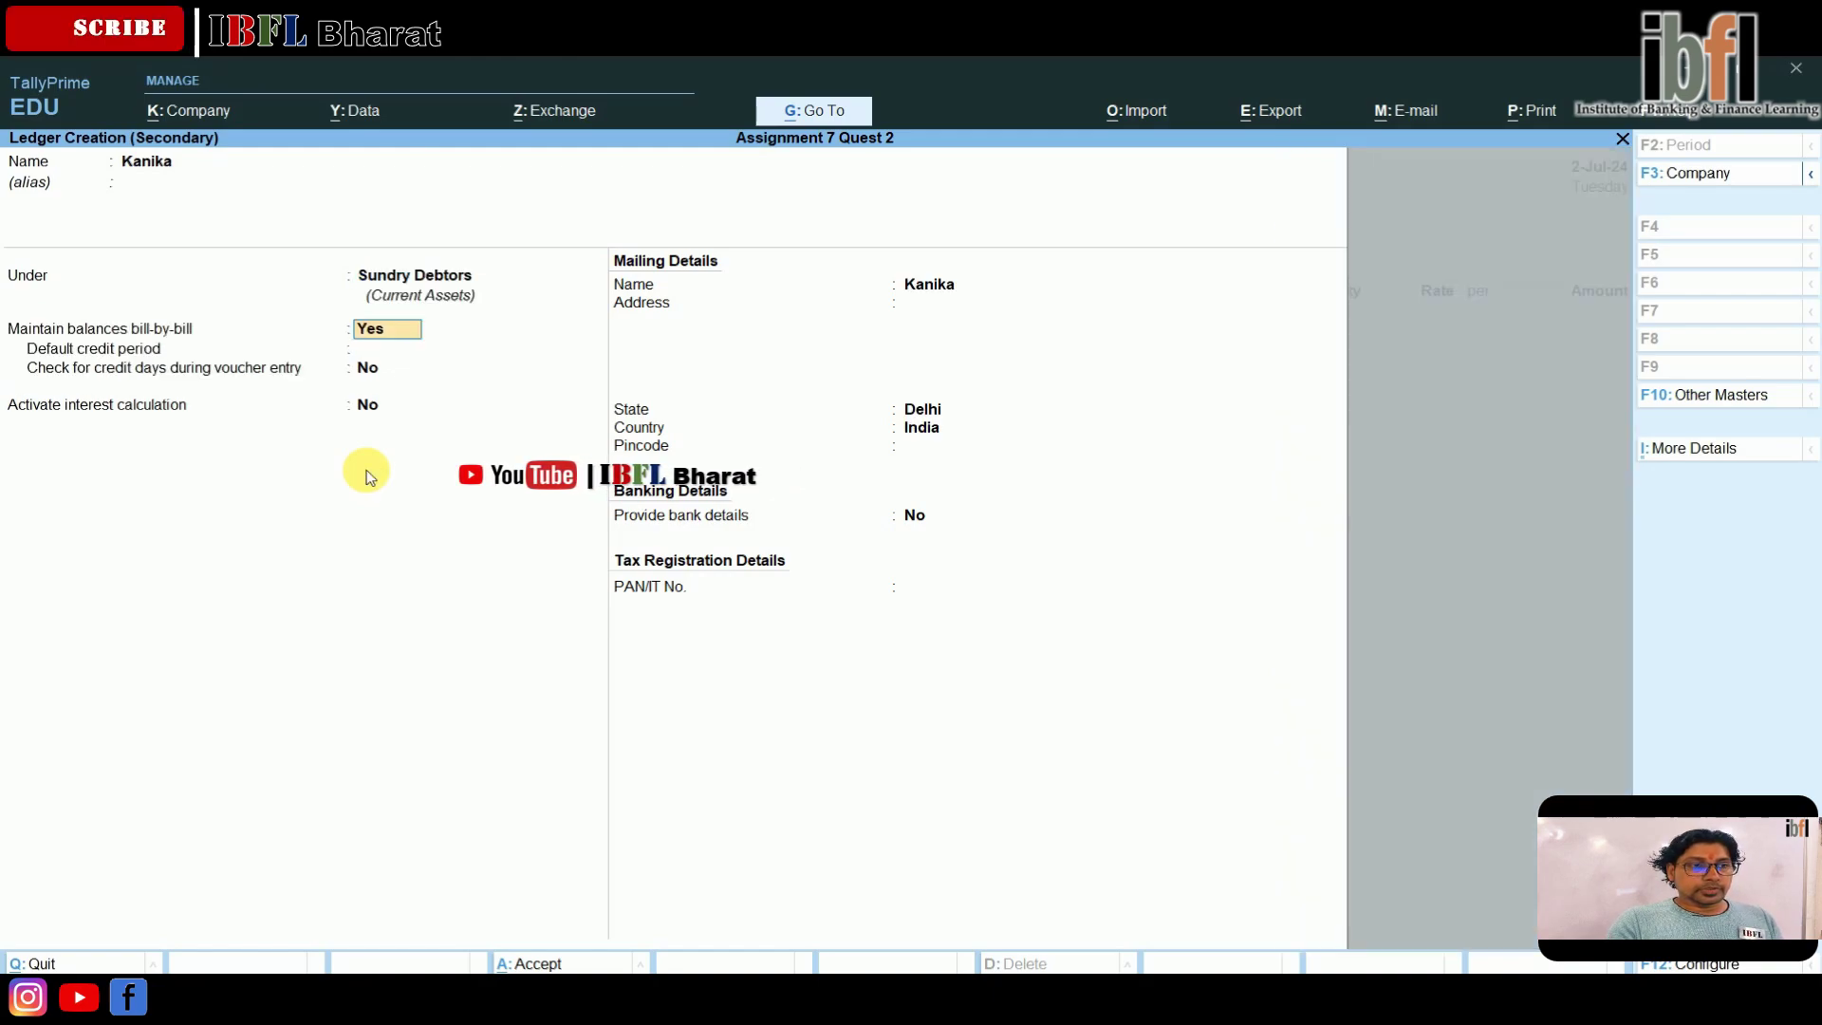
key(Return)
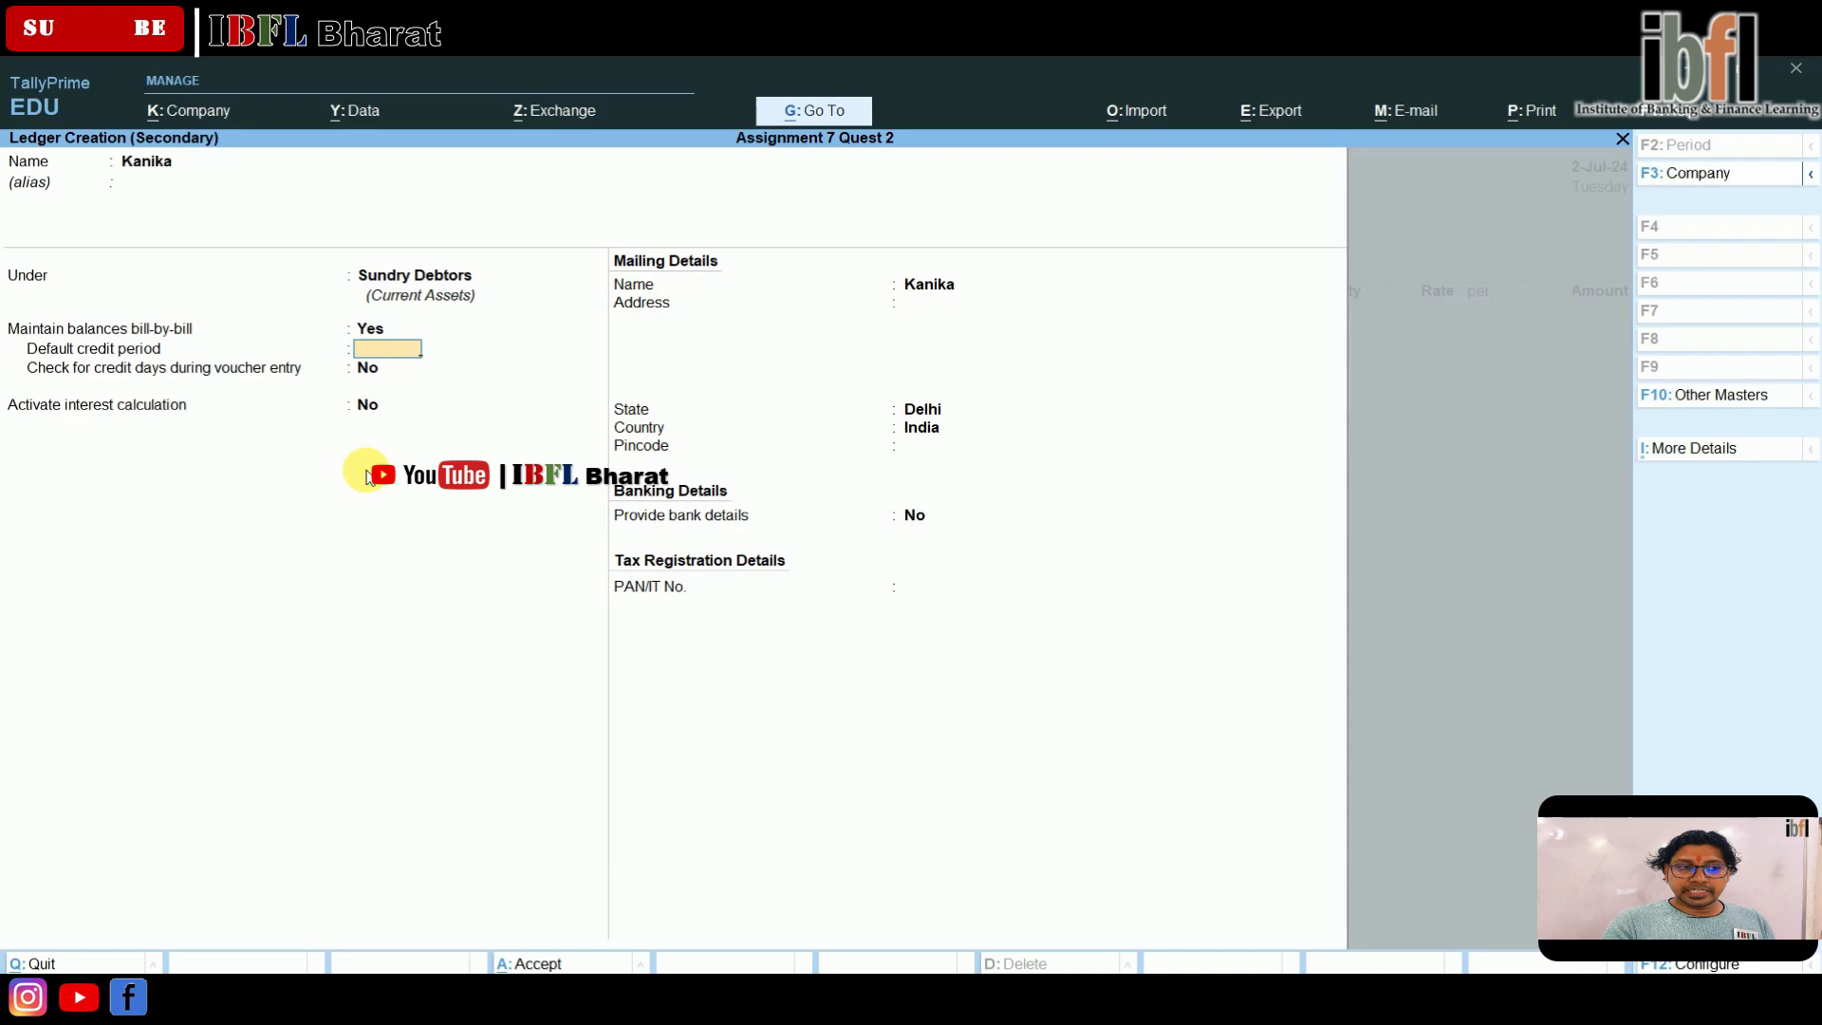
key(Return)
- Activate transaction-by-transaction interest calculation for the customer, without parameter overrides and excluding the transaction date for added and deducted amounts
text(y)
key(Return)
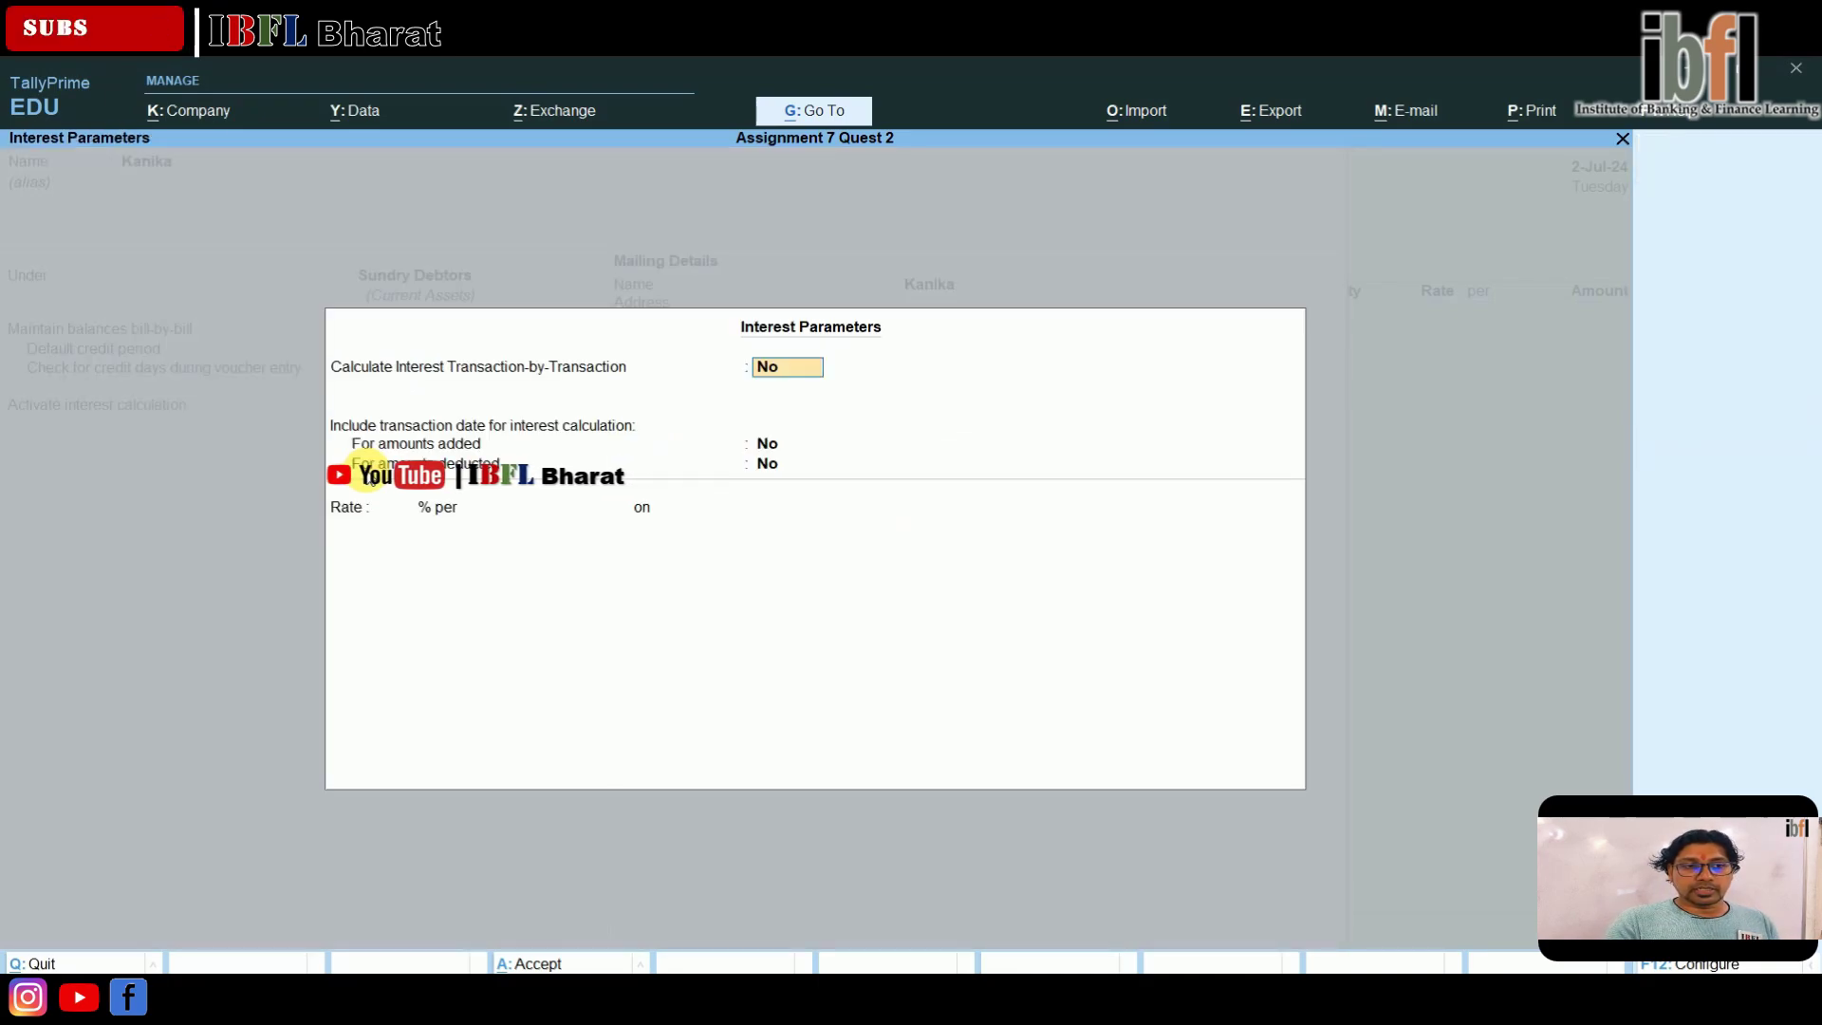
text(y)
key(Return)
key(Return)
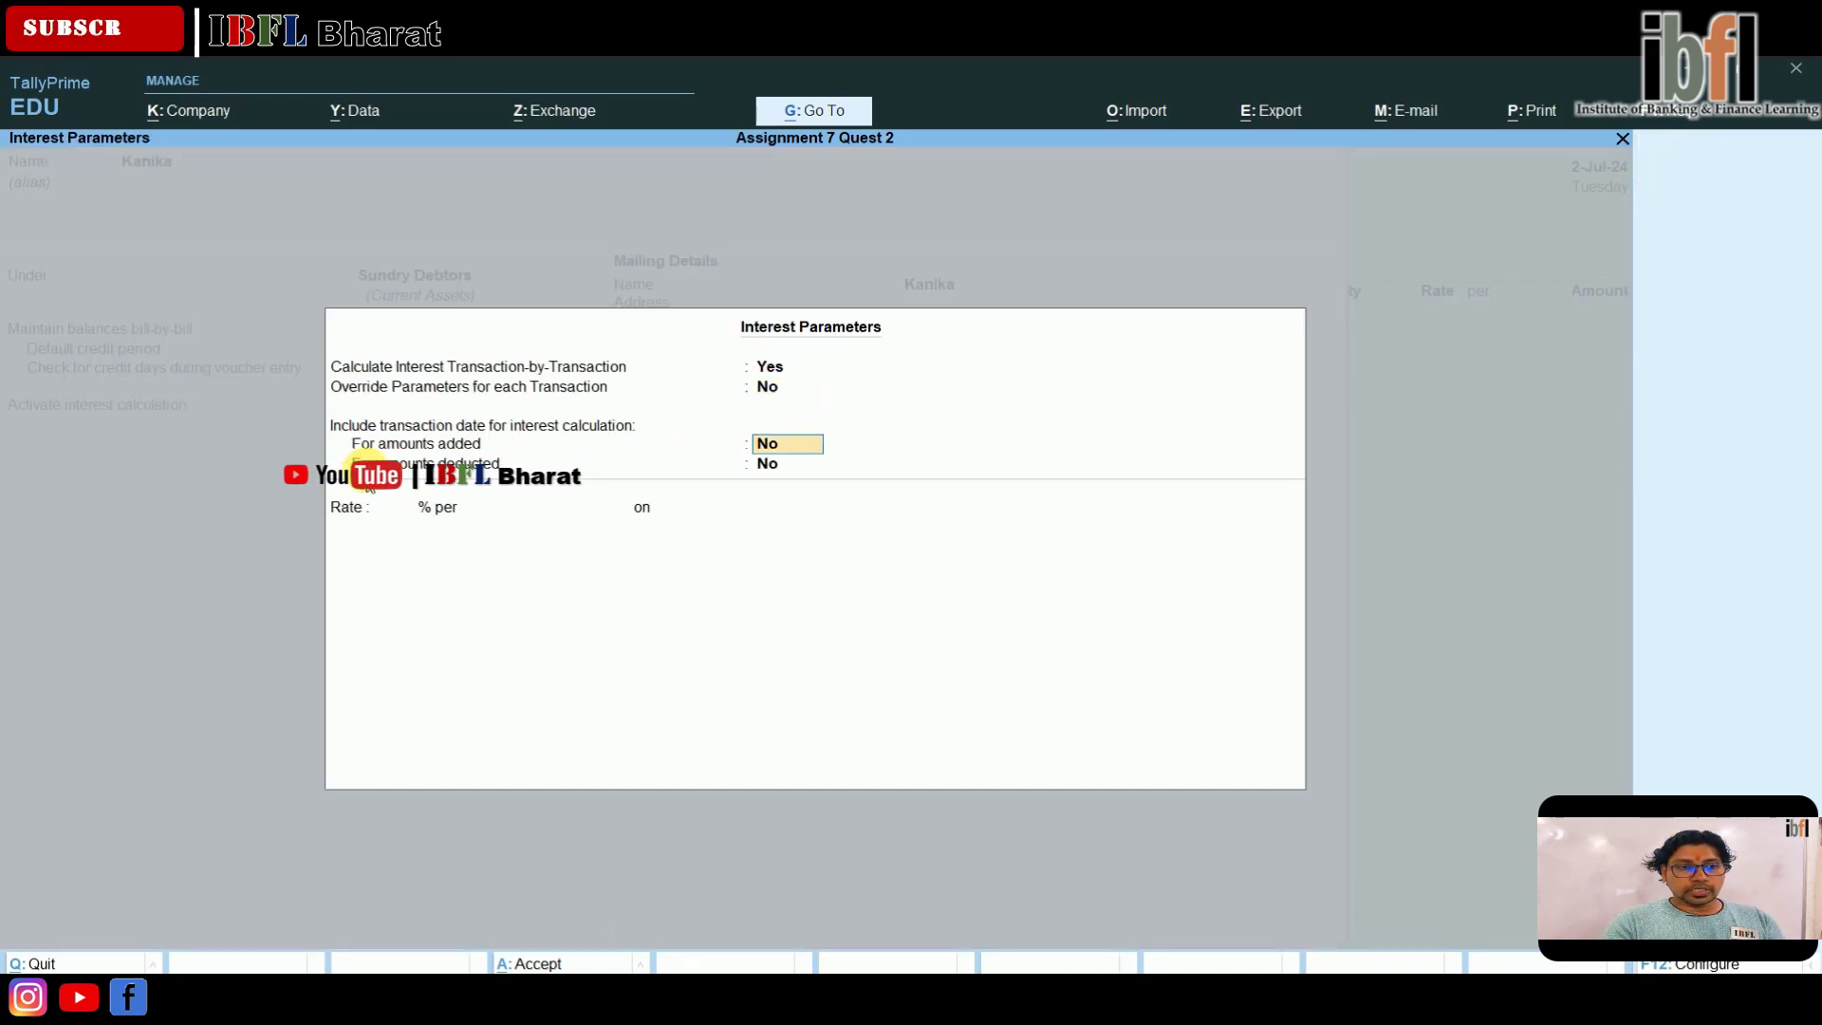
key(Return)
key(Return)
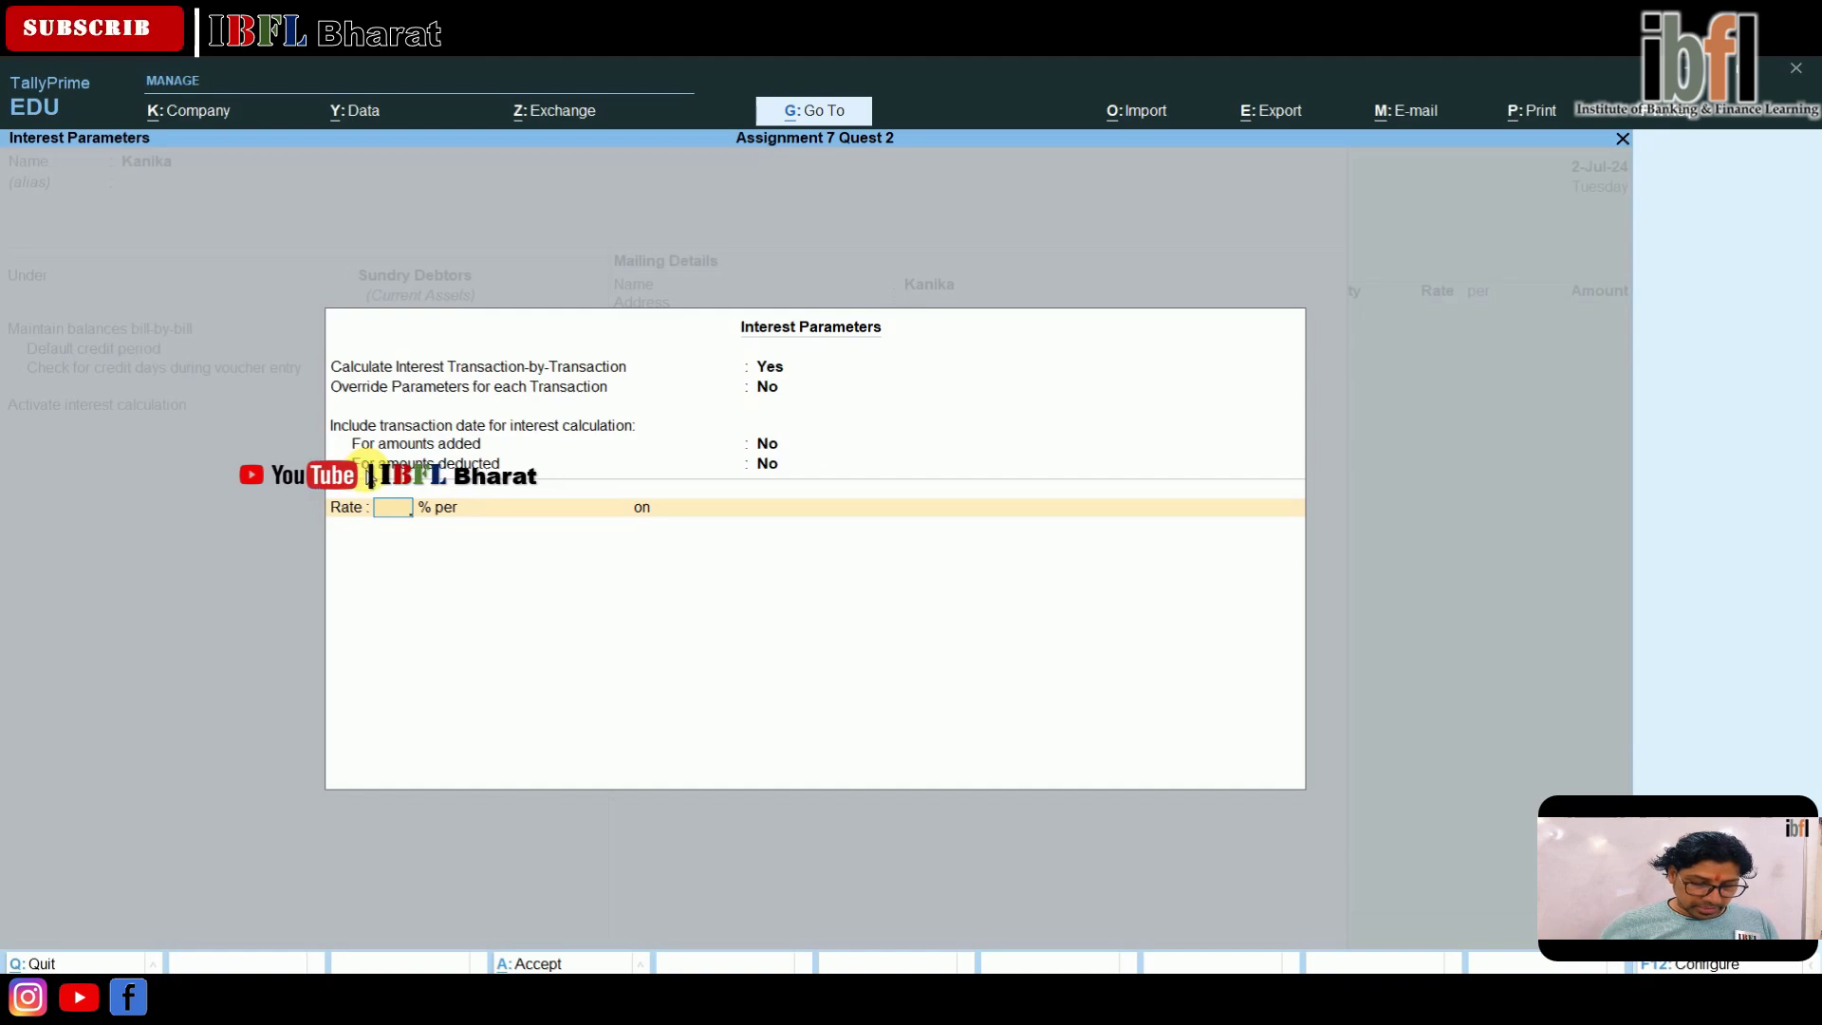
- Set the customer's interest rate to 8.5% per 365-Day Year on All Balances
text(8.5)
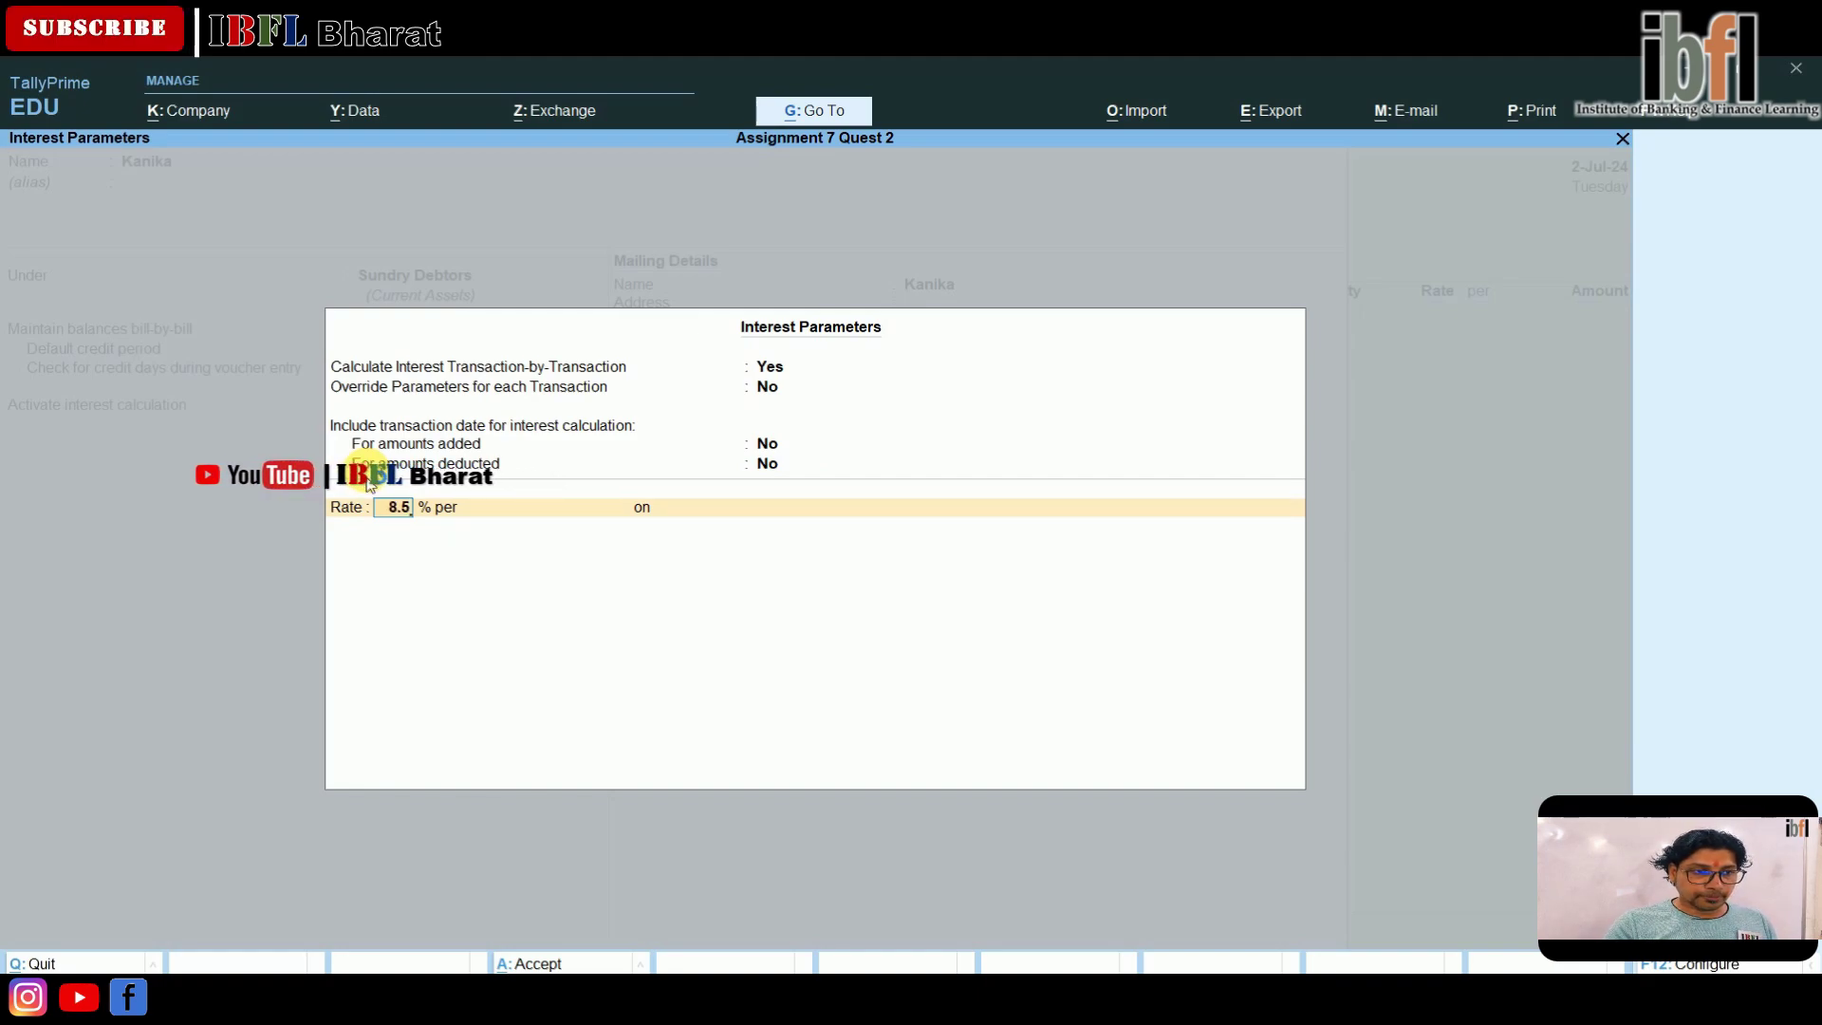
key(Return)
key(Down)
key(Return)
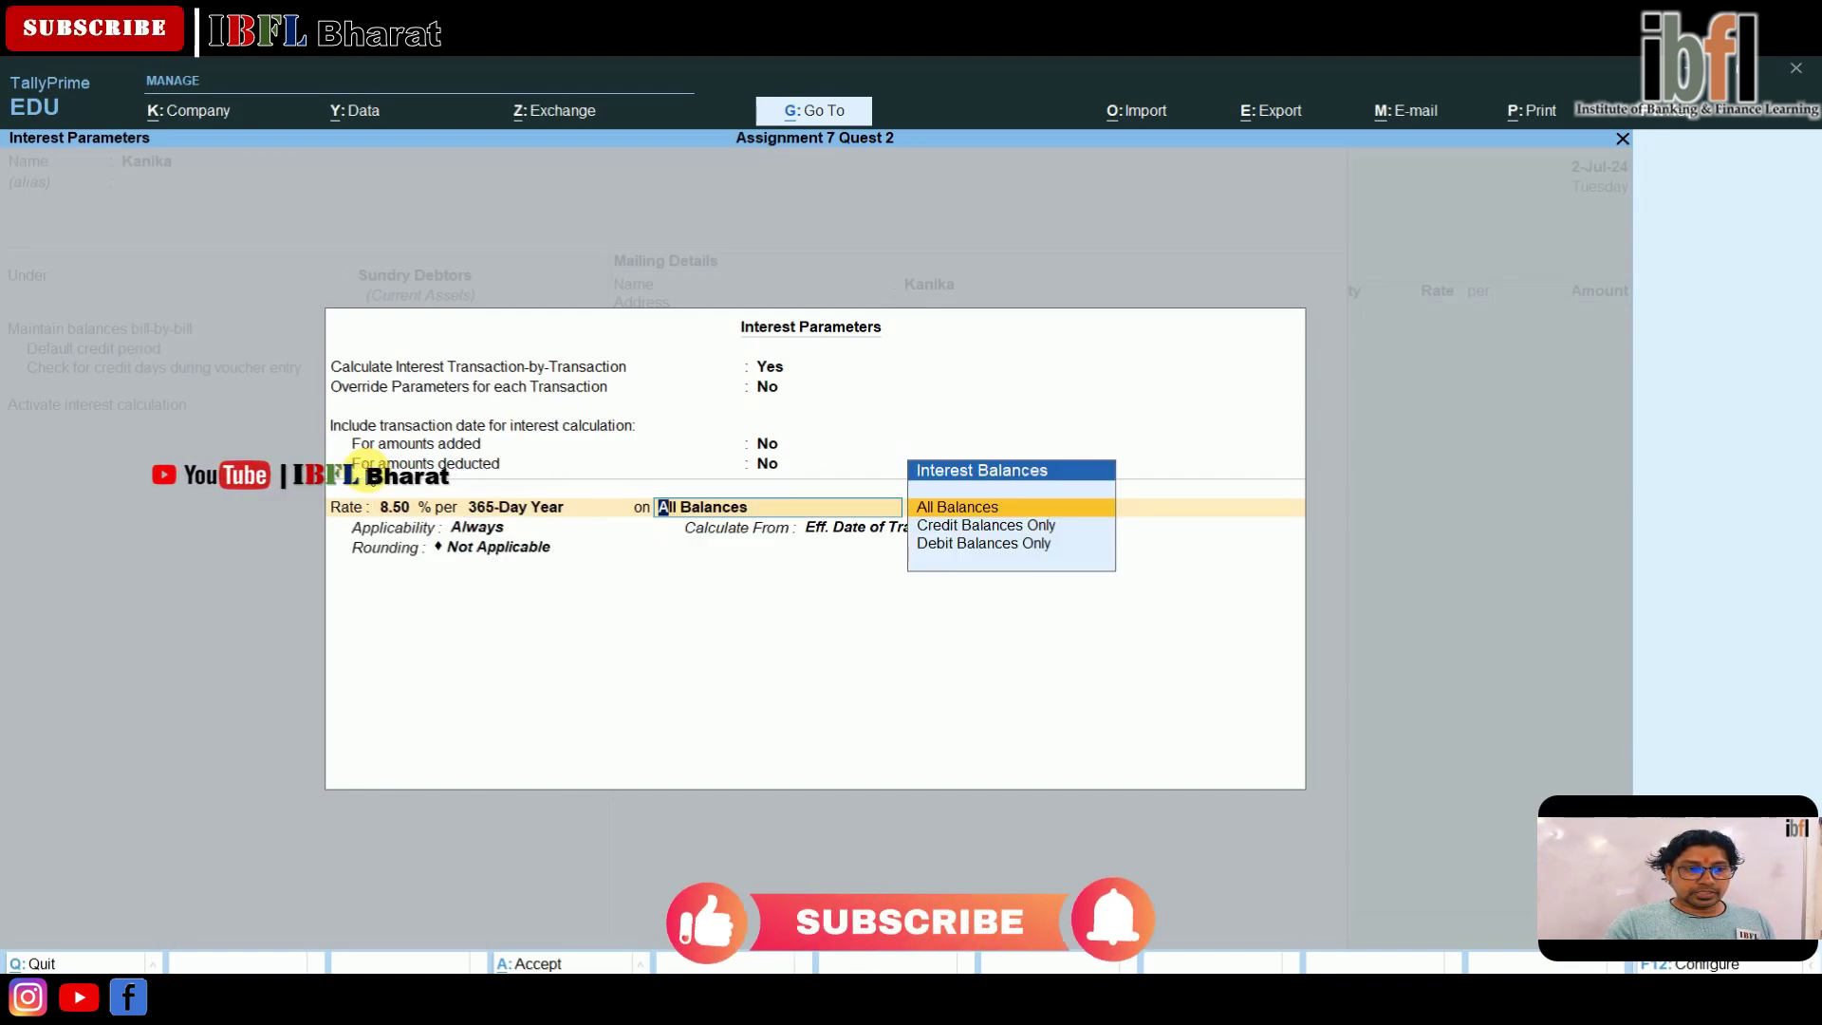
key(Return)
- Apply the interest Past Due Date by 30 days, calculated from Date of Applicability, with no rounding
key(Down)
key(Return)
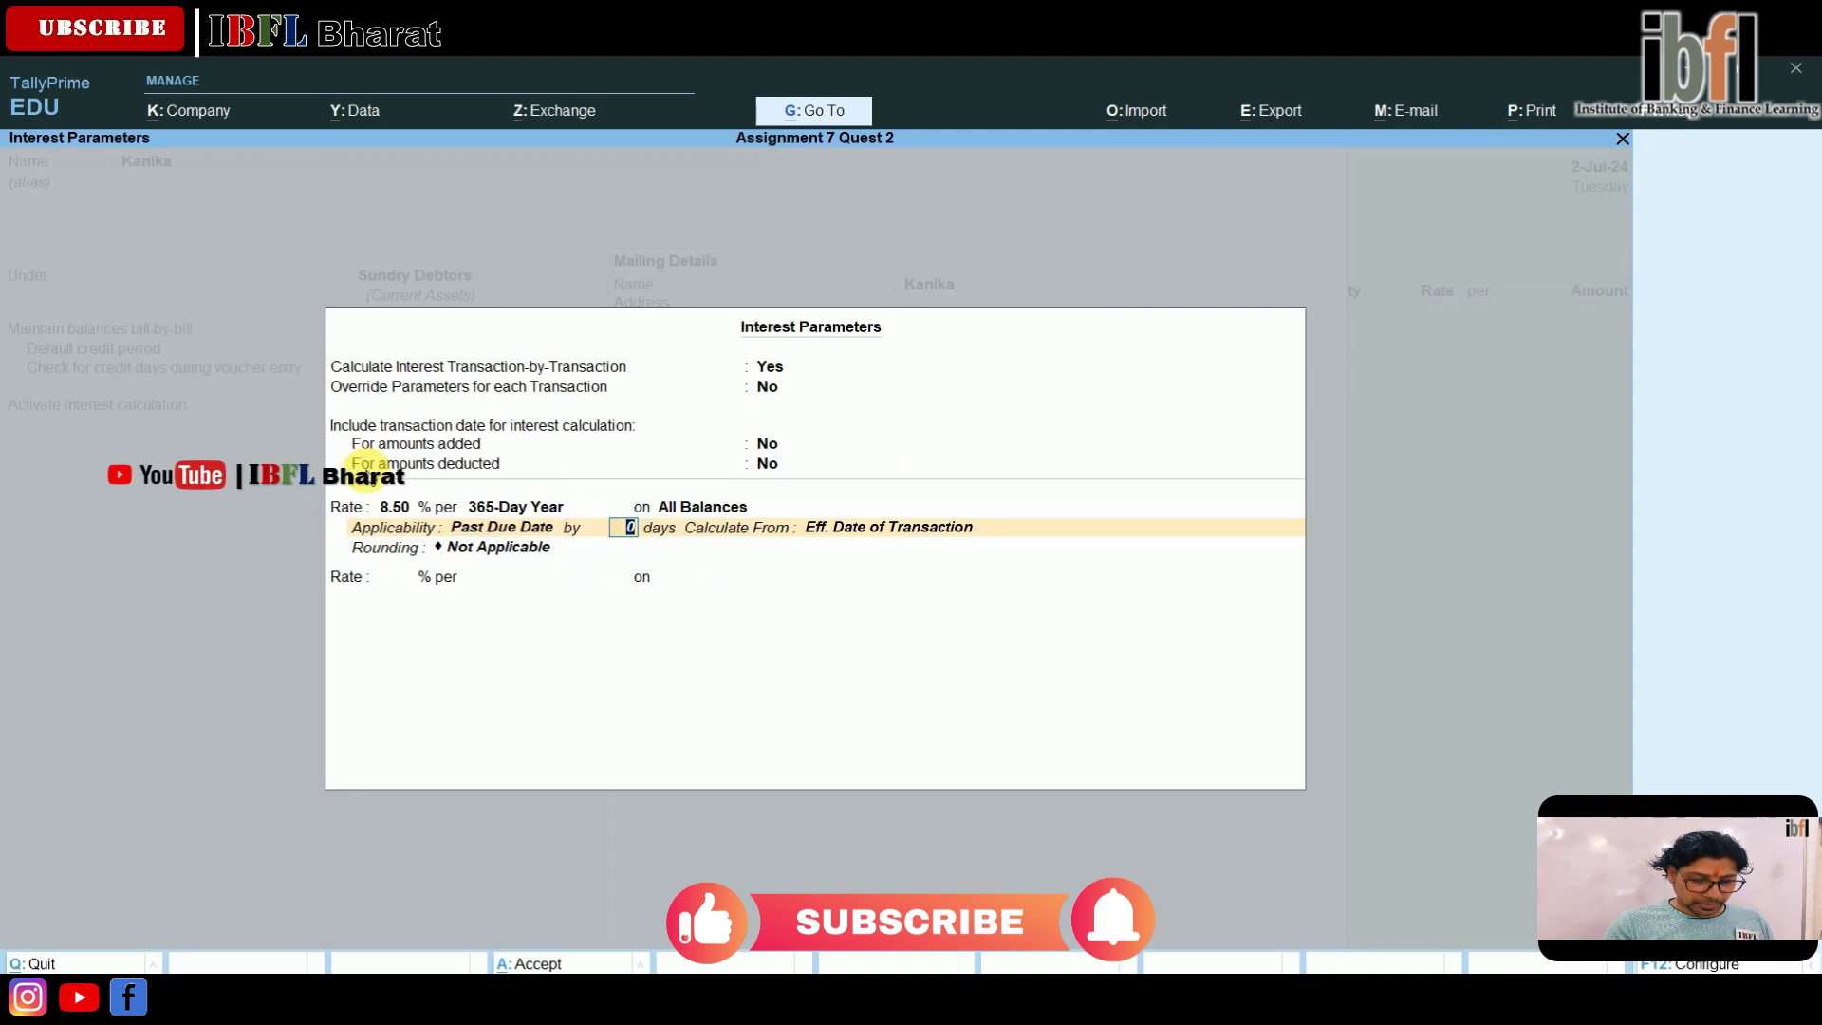
text(30)
key(Return)
key(Up)
key(Up)
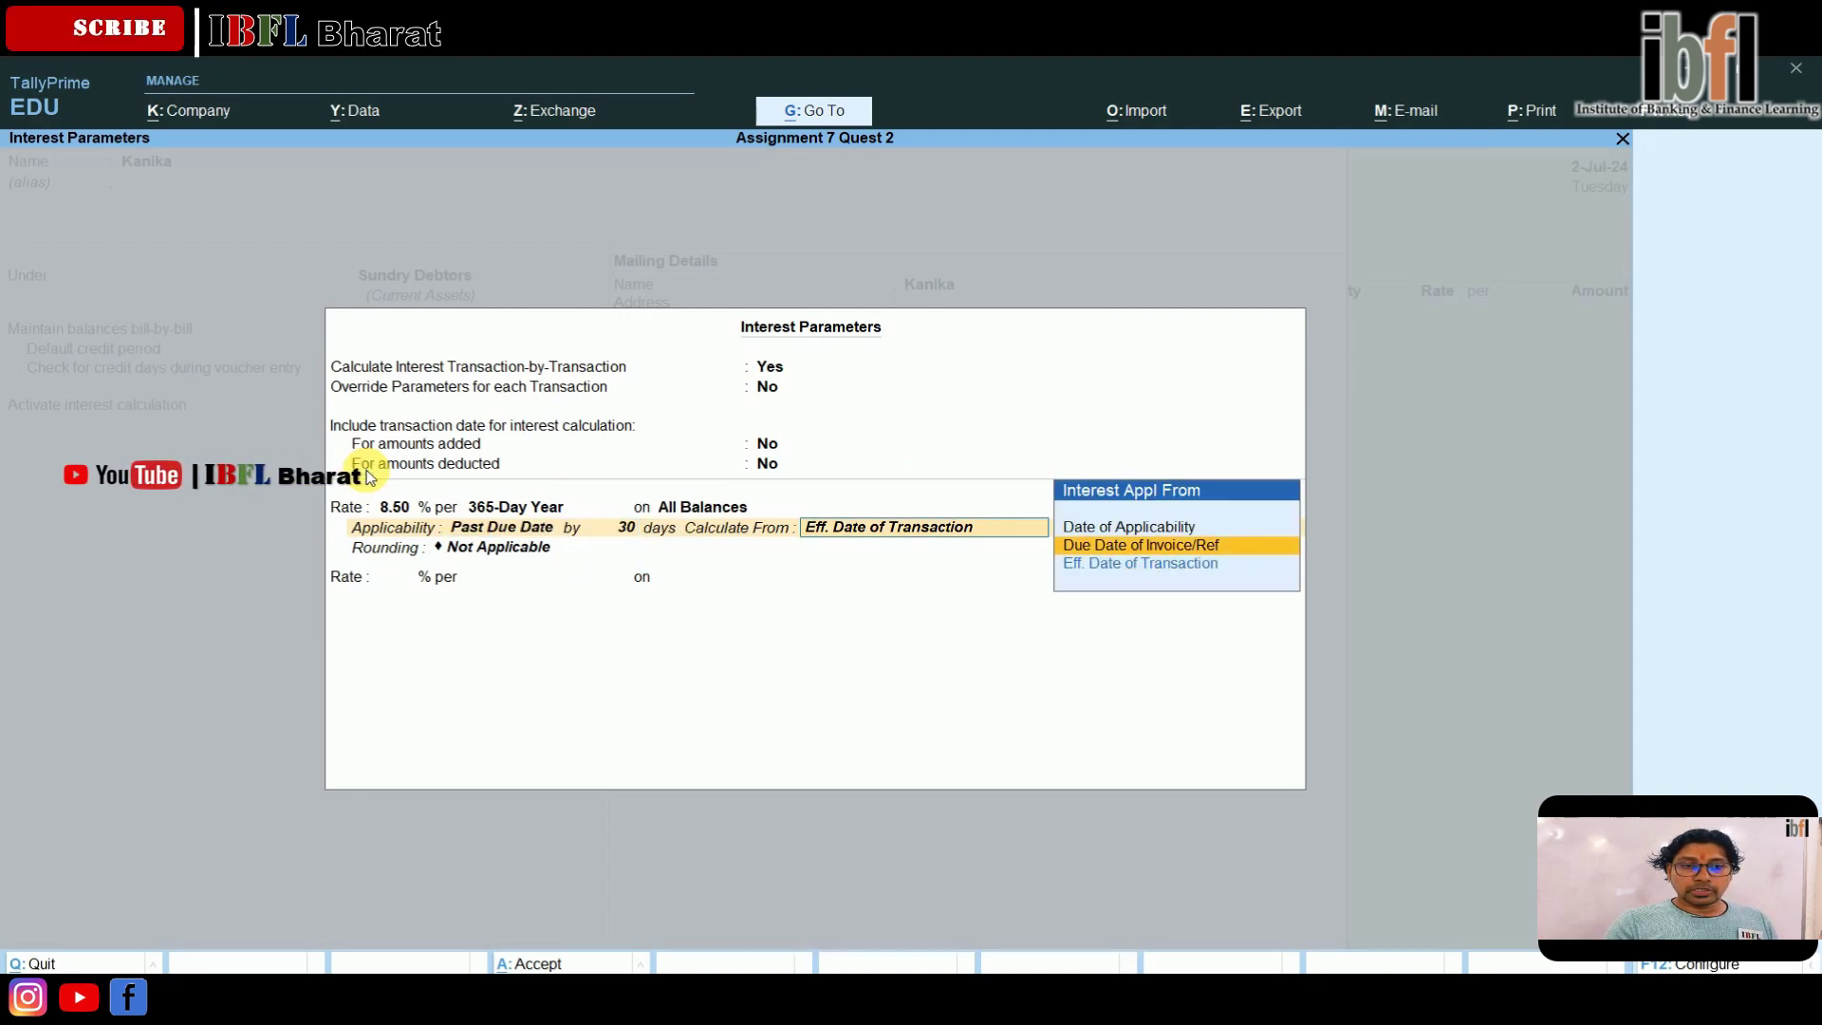
key(Return)
key(Return)
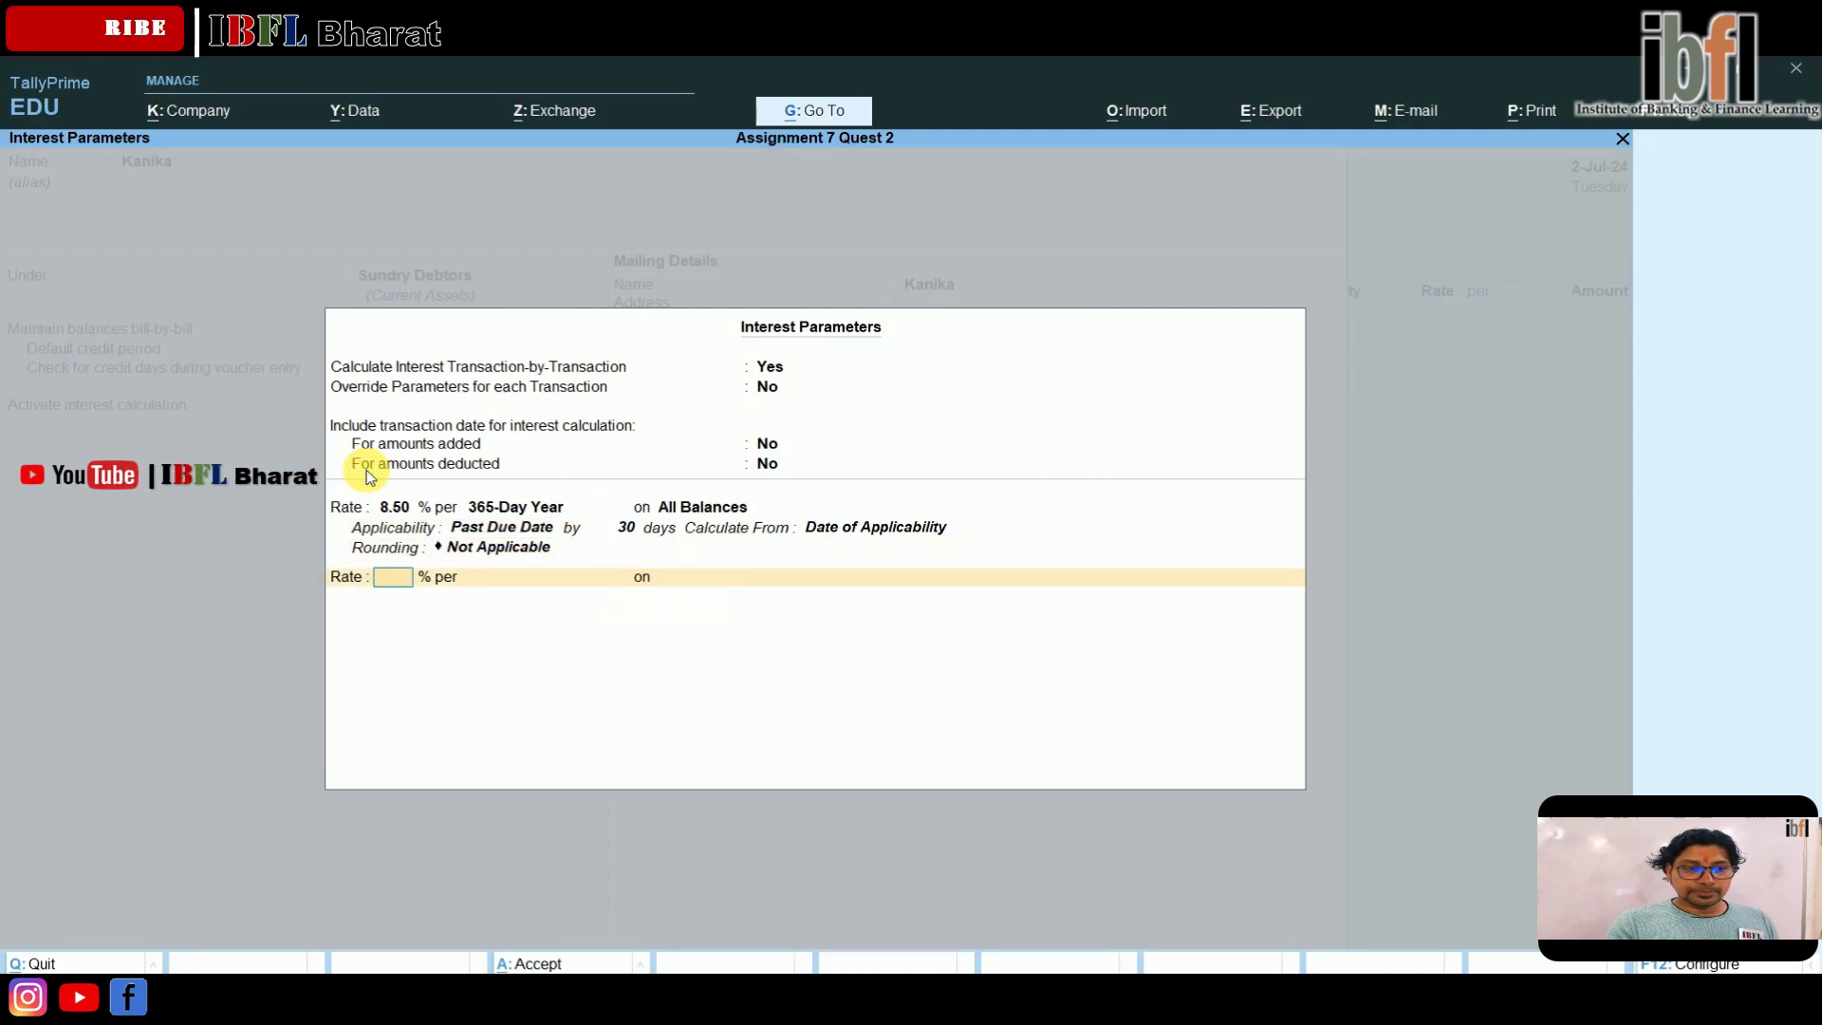
- Save the new customer ledger and accept the sales voucher's party details with the dispatch details left blank
key(Return)
key(Return)
key(Return)
key(Return)
key(Return)
key(ctrl+a)
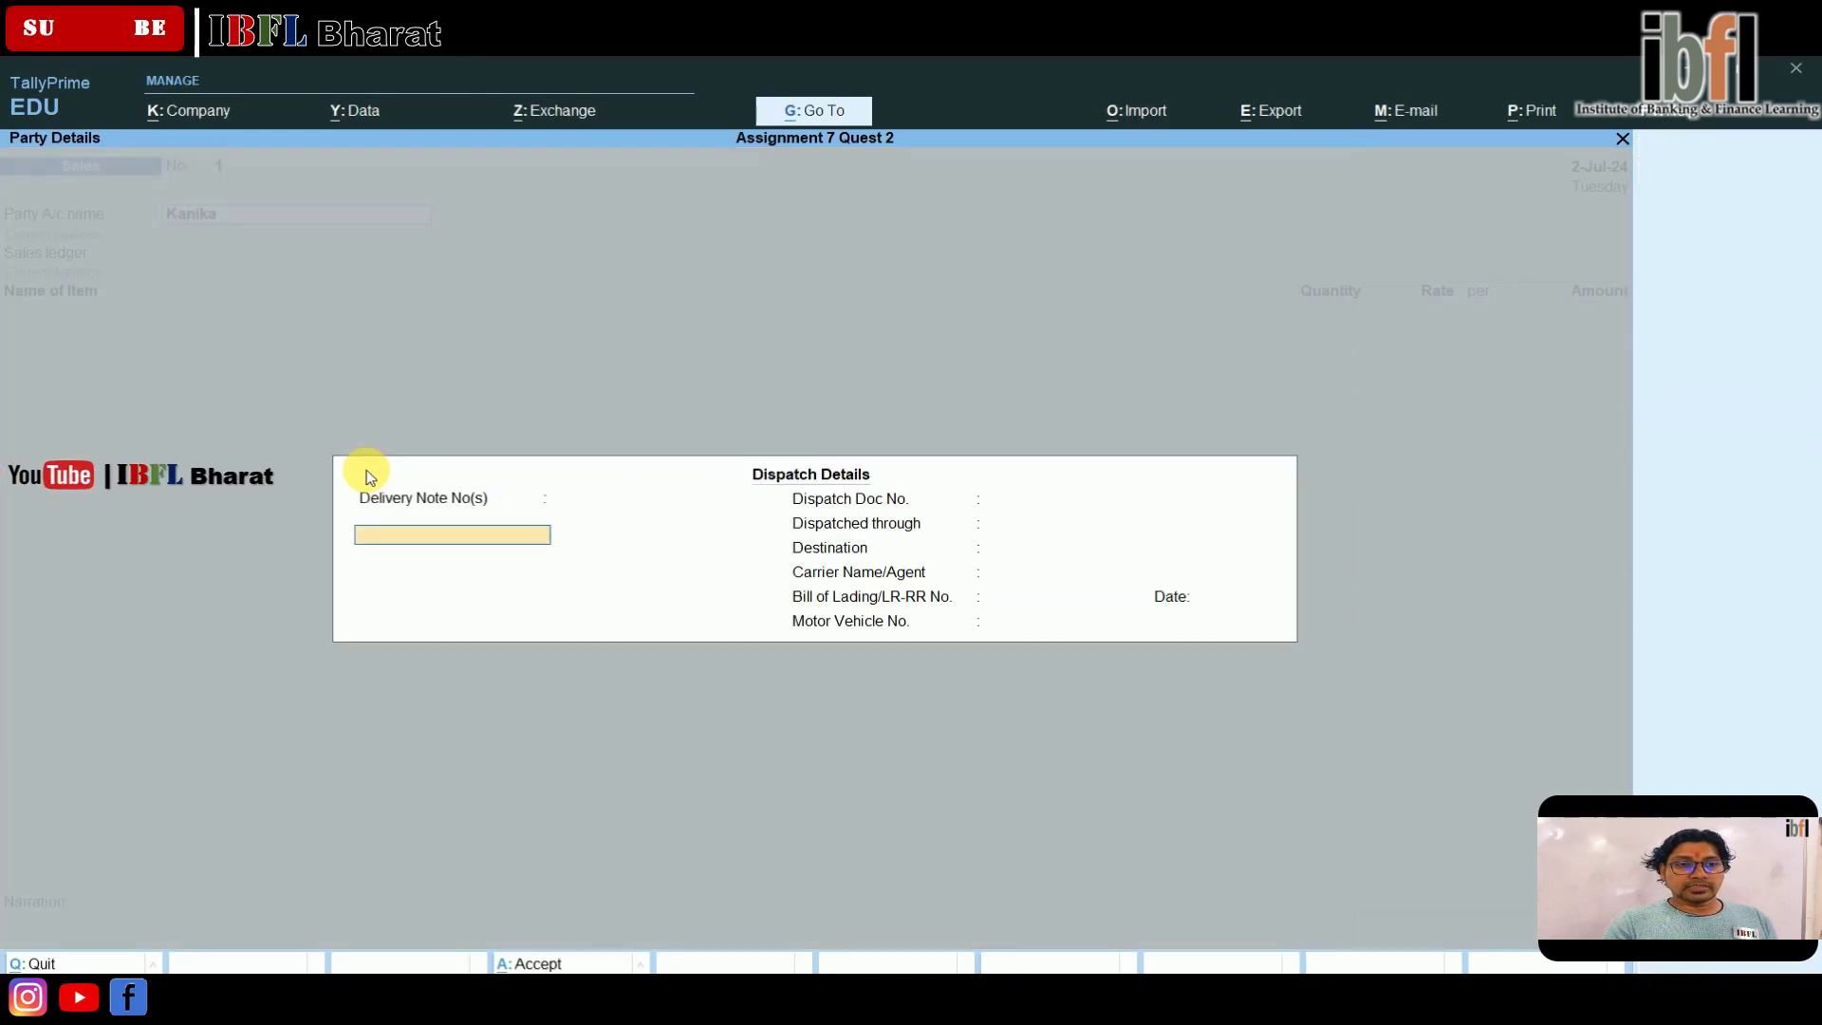
key(Return)
key(Return)
key(ctrl+a)
key(ctrl+a)
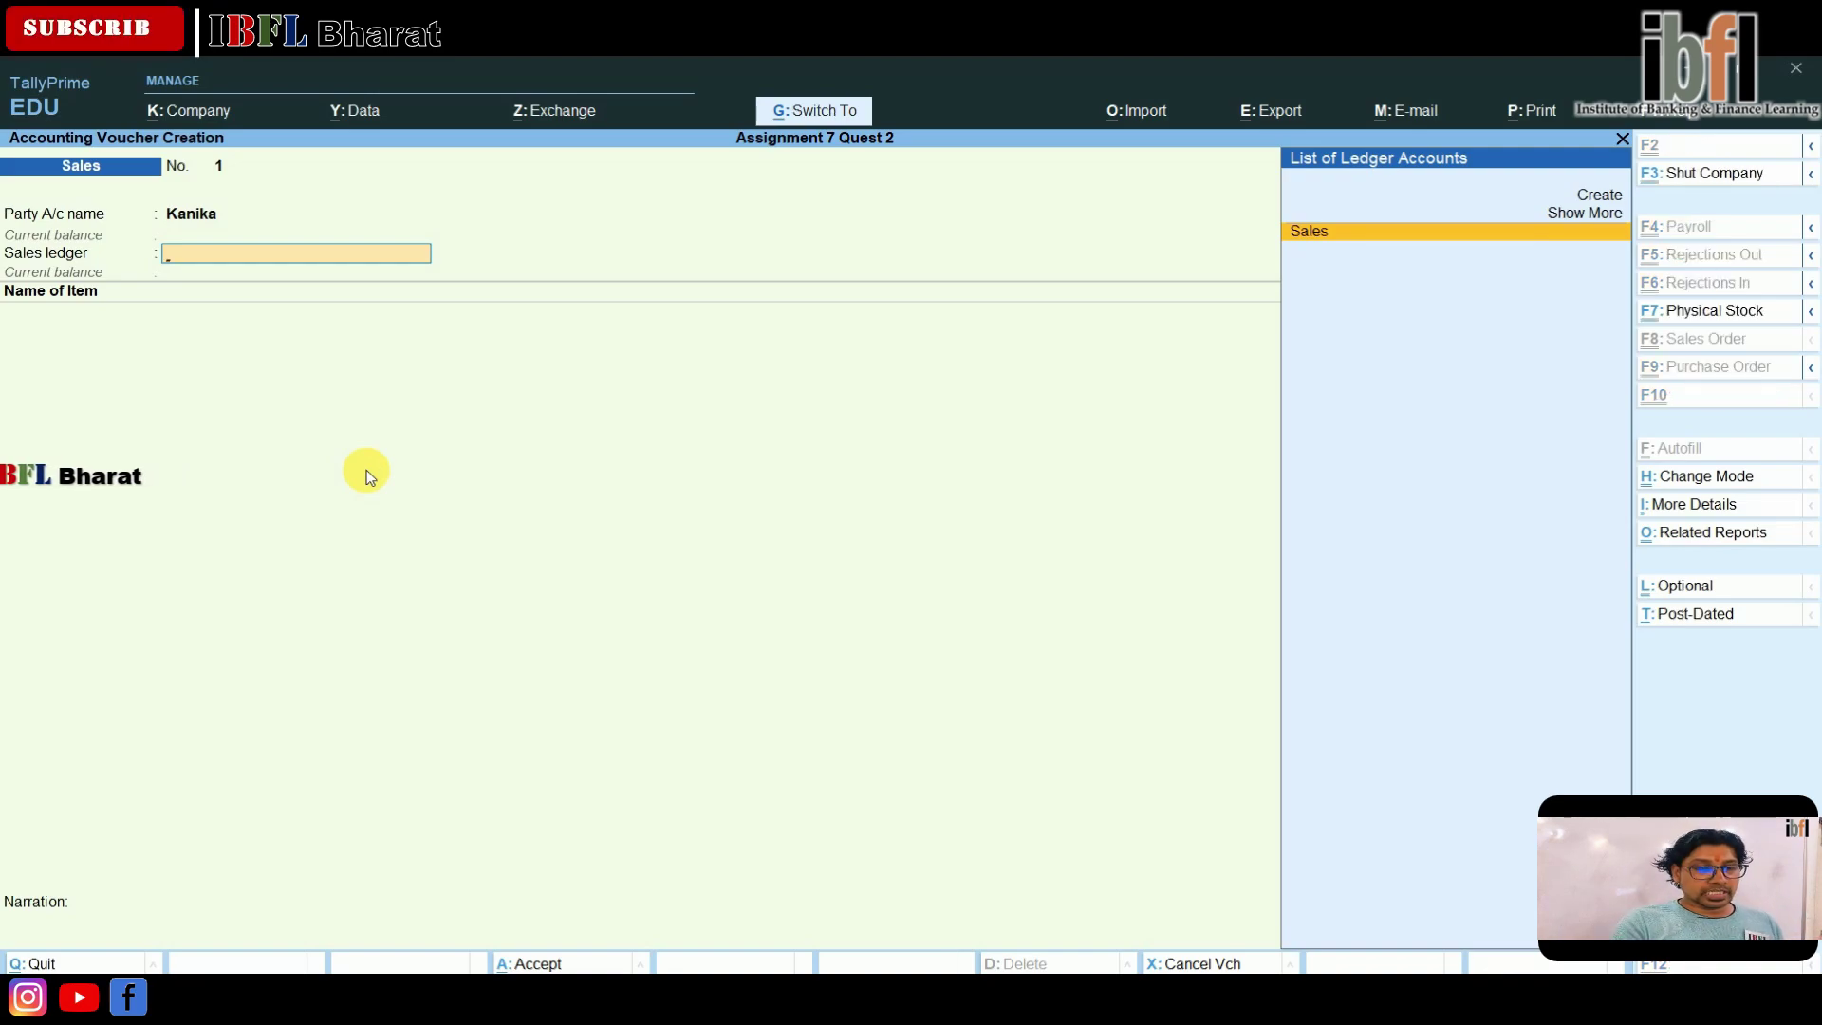
- Change the sales voucher to the debit/credit voucher mode and debit the new customer with 10,00,000
key(ctrl+h)
key(Down)
key(Down)
key(Return)
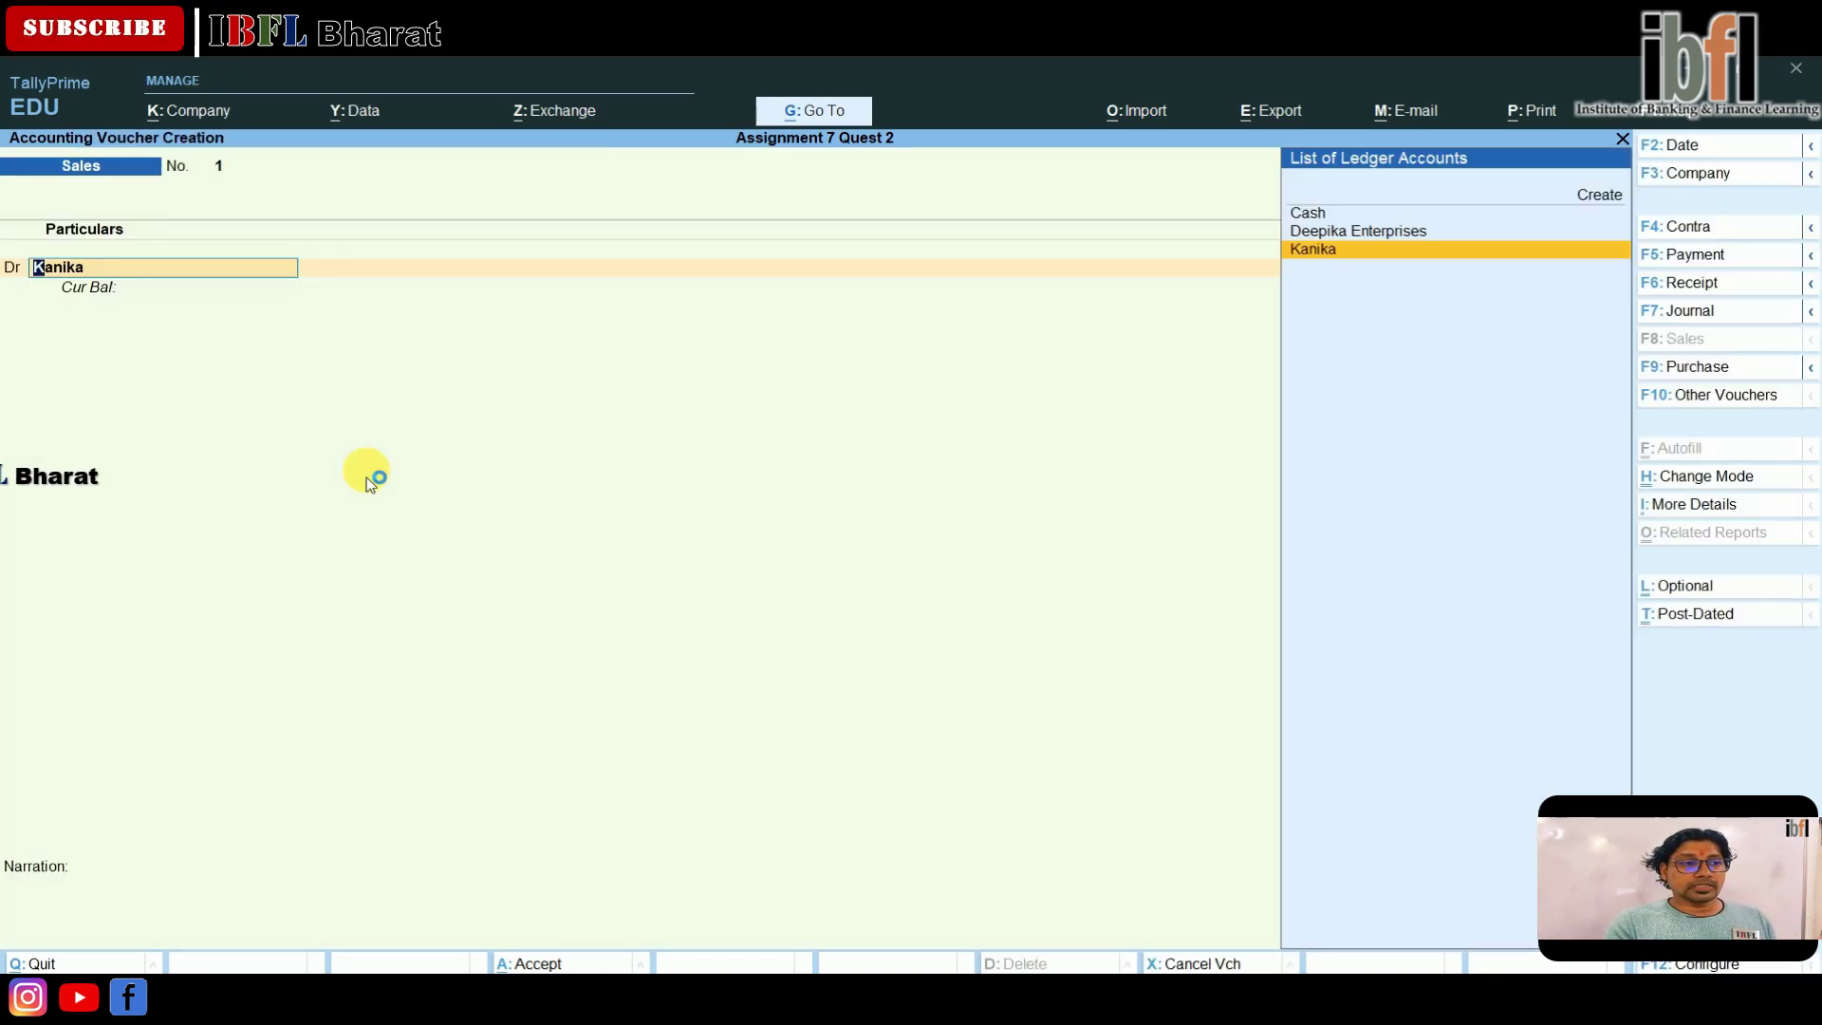
key(Return)
key(ctrl+a)
key(ctrl+a)
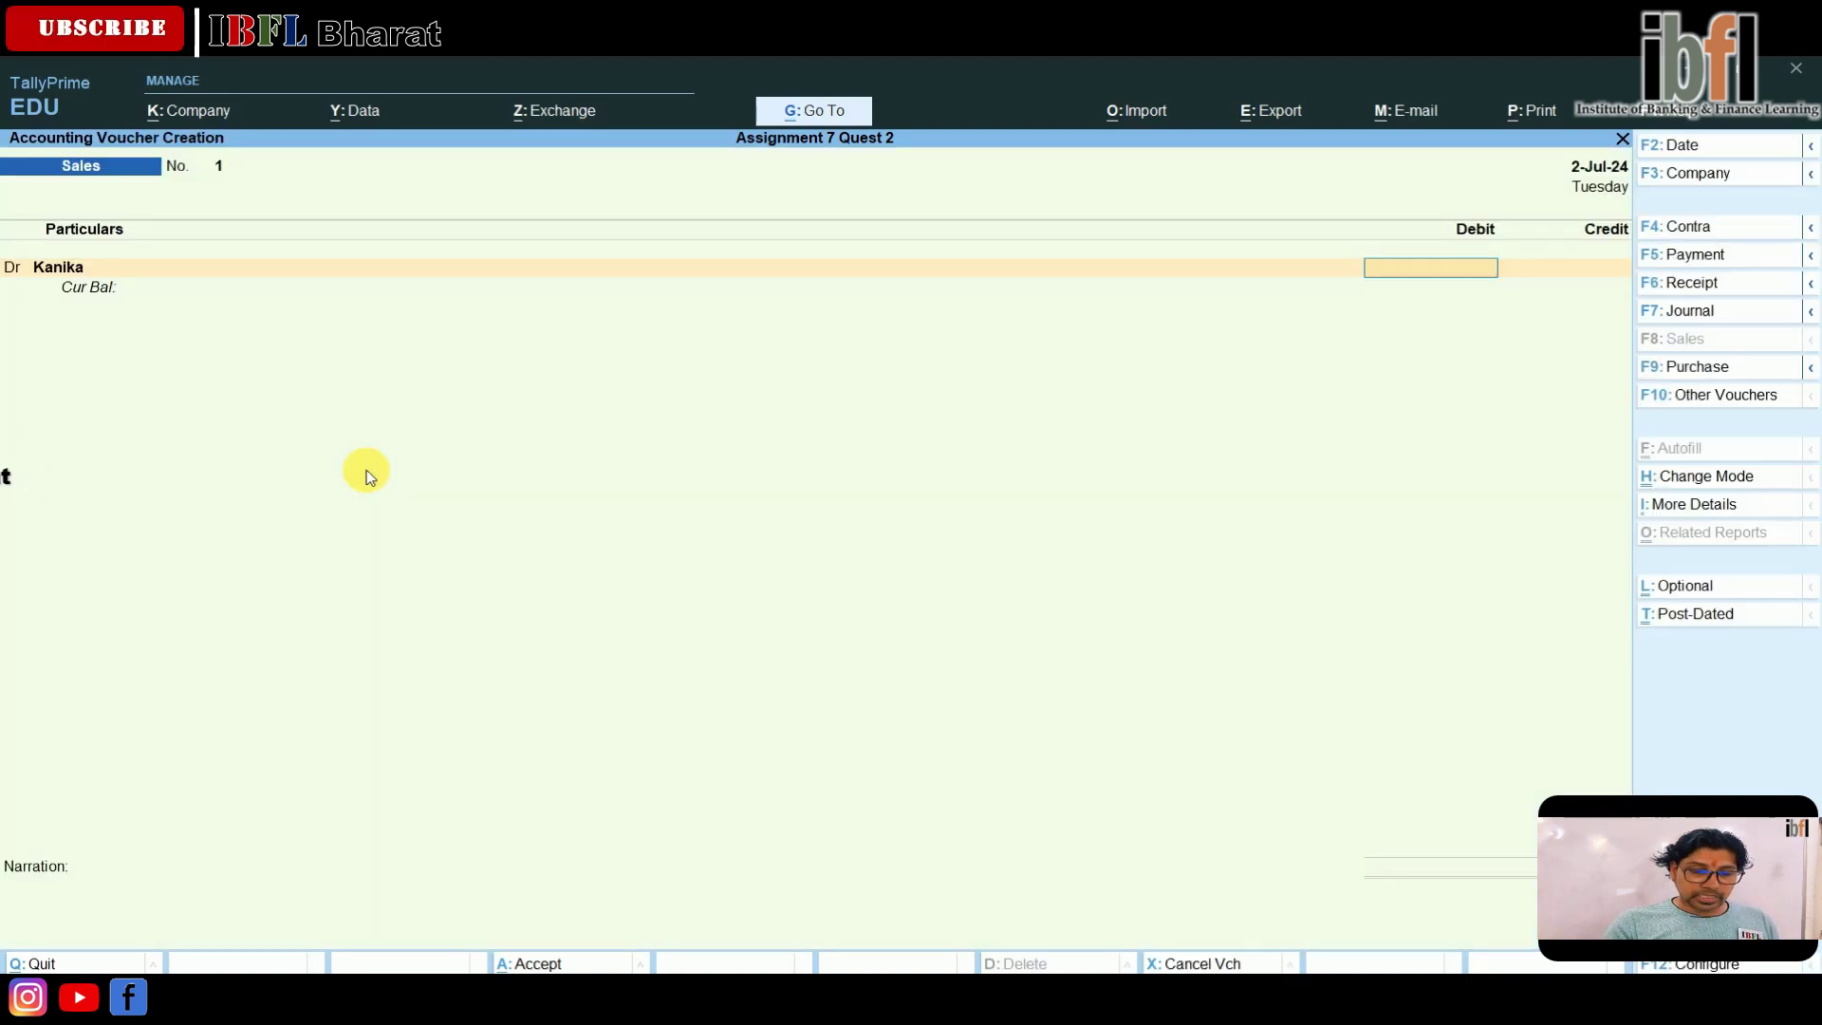
key(Return)
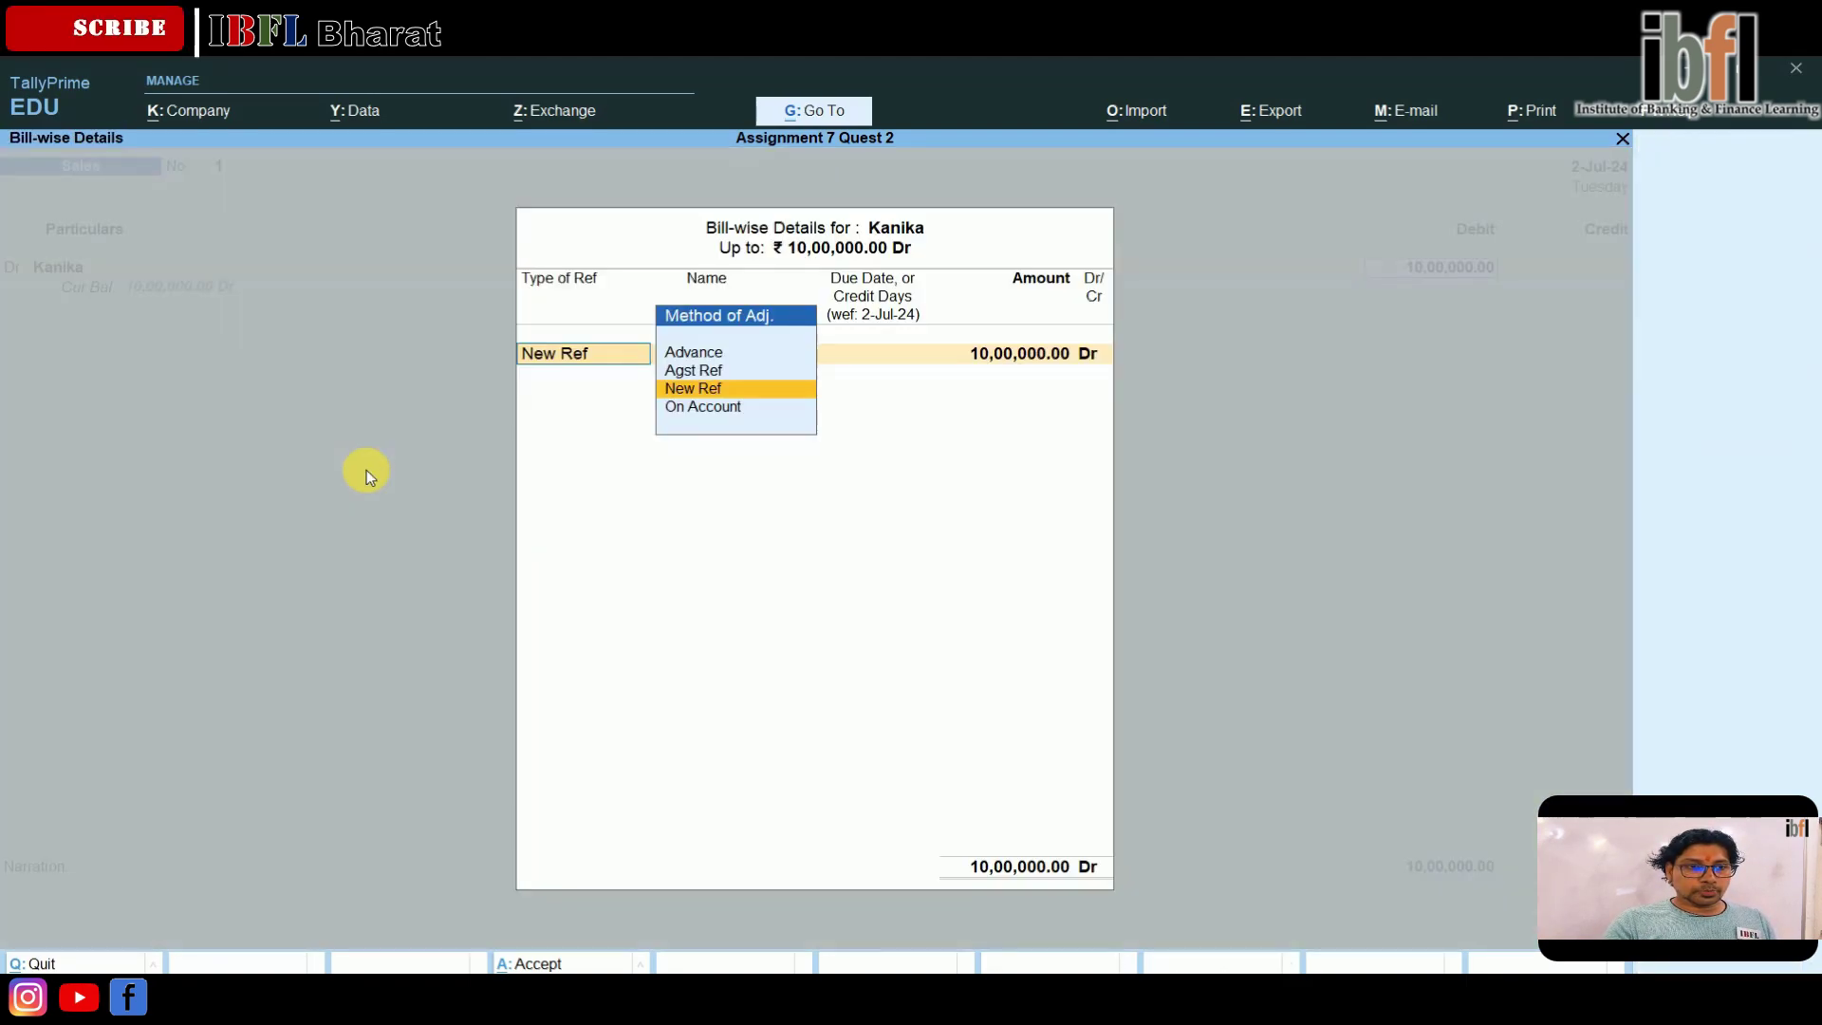
- Allocate the customer's 10,00,000 debit as New Ref under bill reference 1
key(Return)
text(1)
key(Return)
key(Return)
- Credit Sales with 10,00,000 without inventory allocations and save the sales voucher without a narration
key(Return)
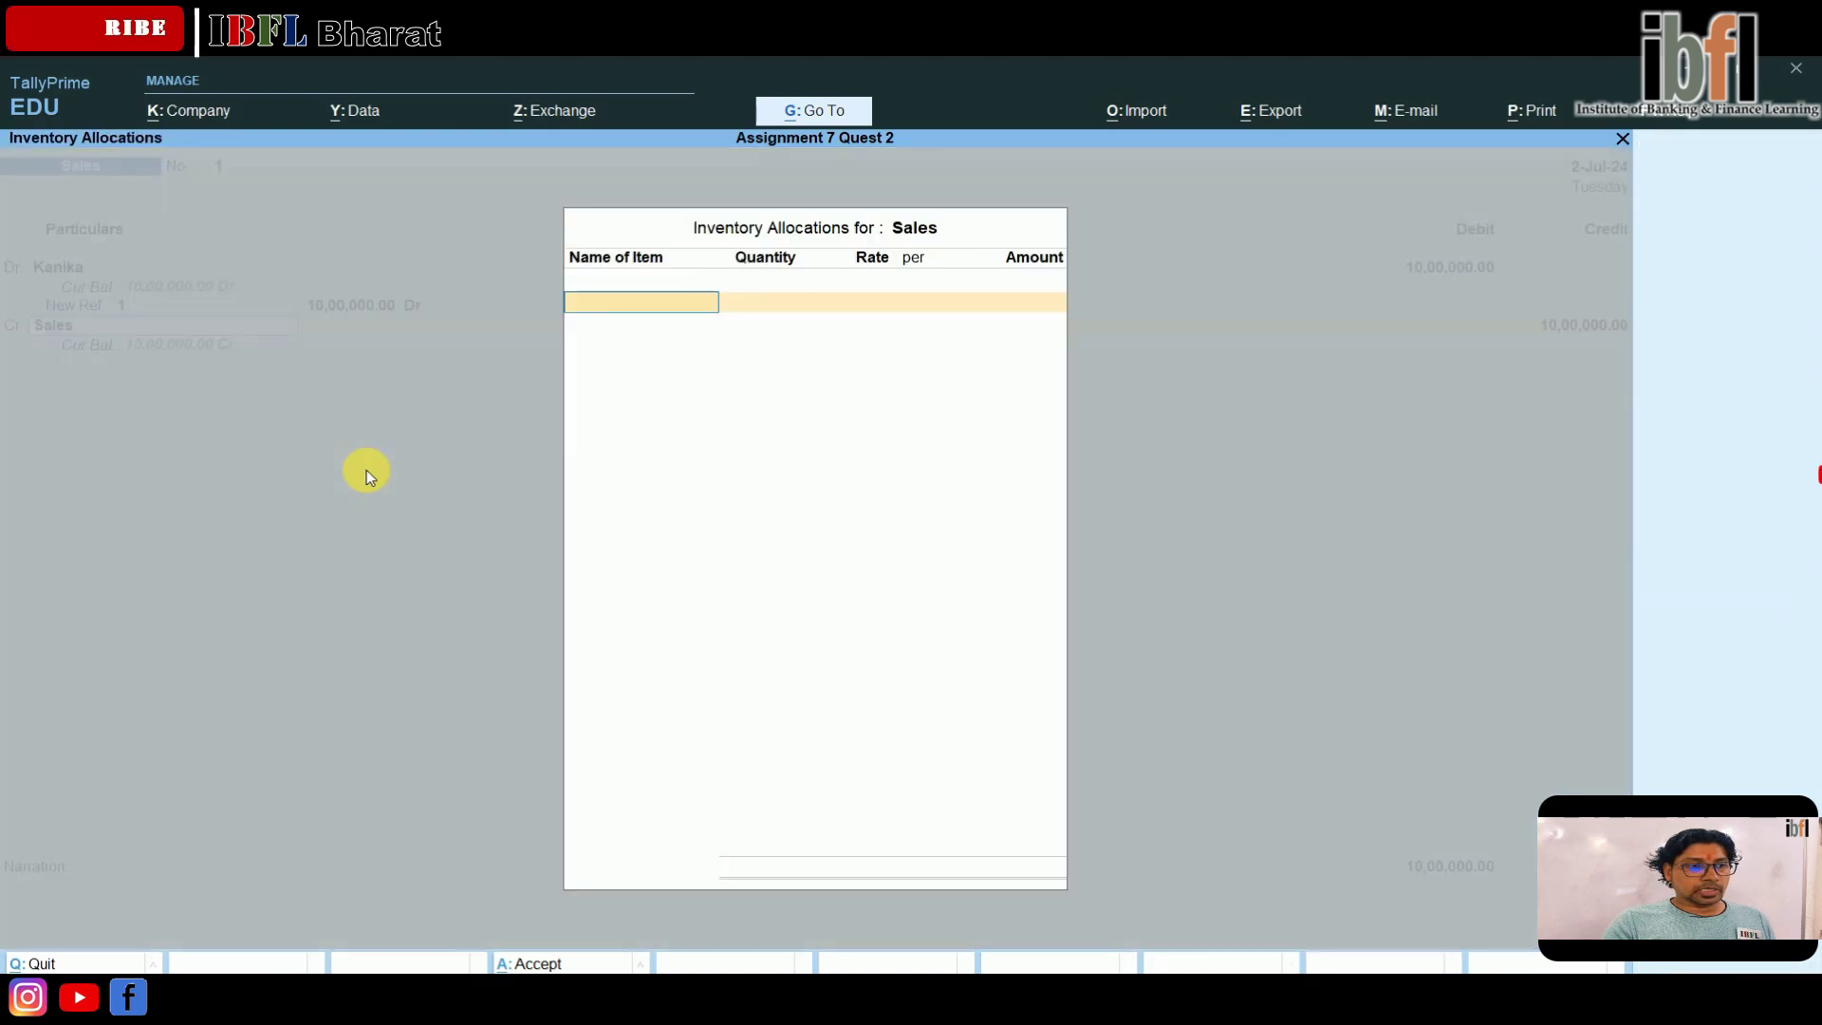
key(Return)
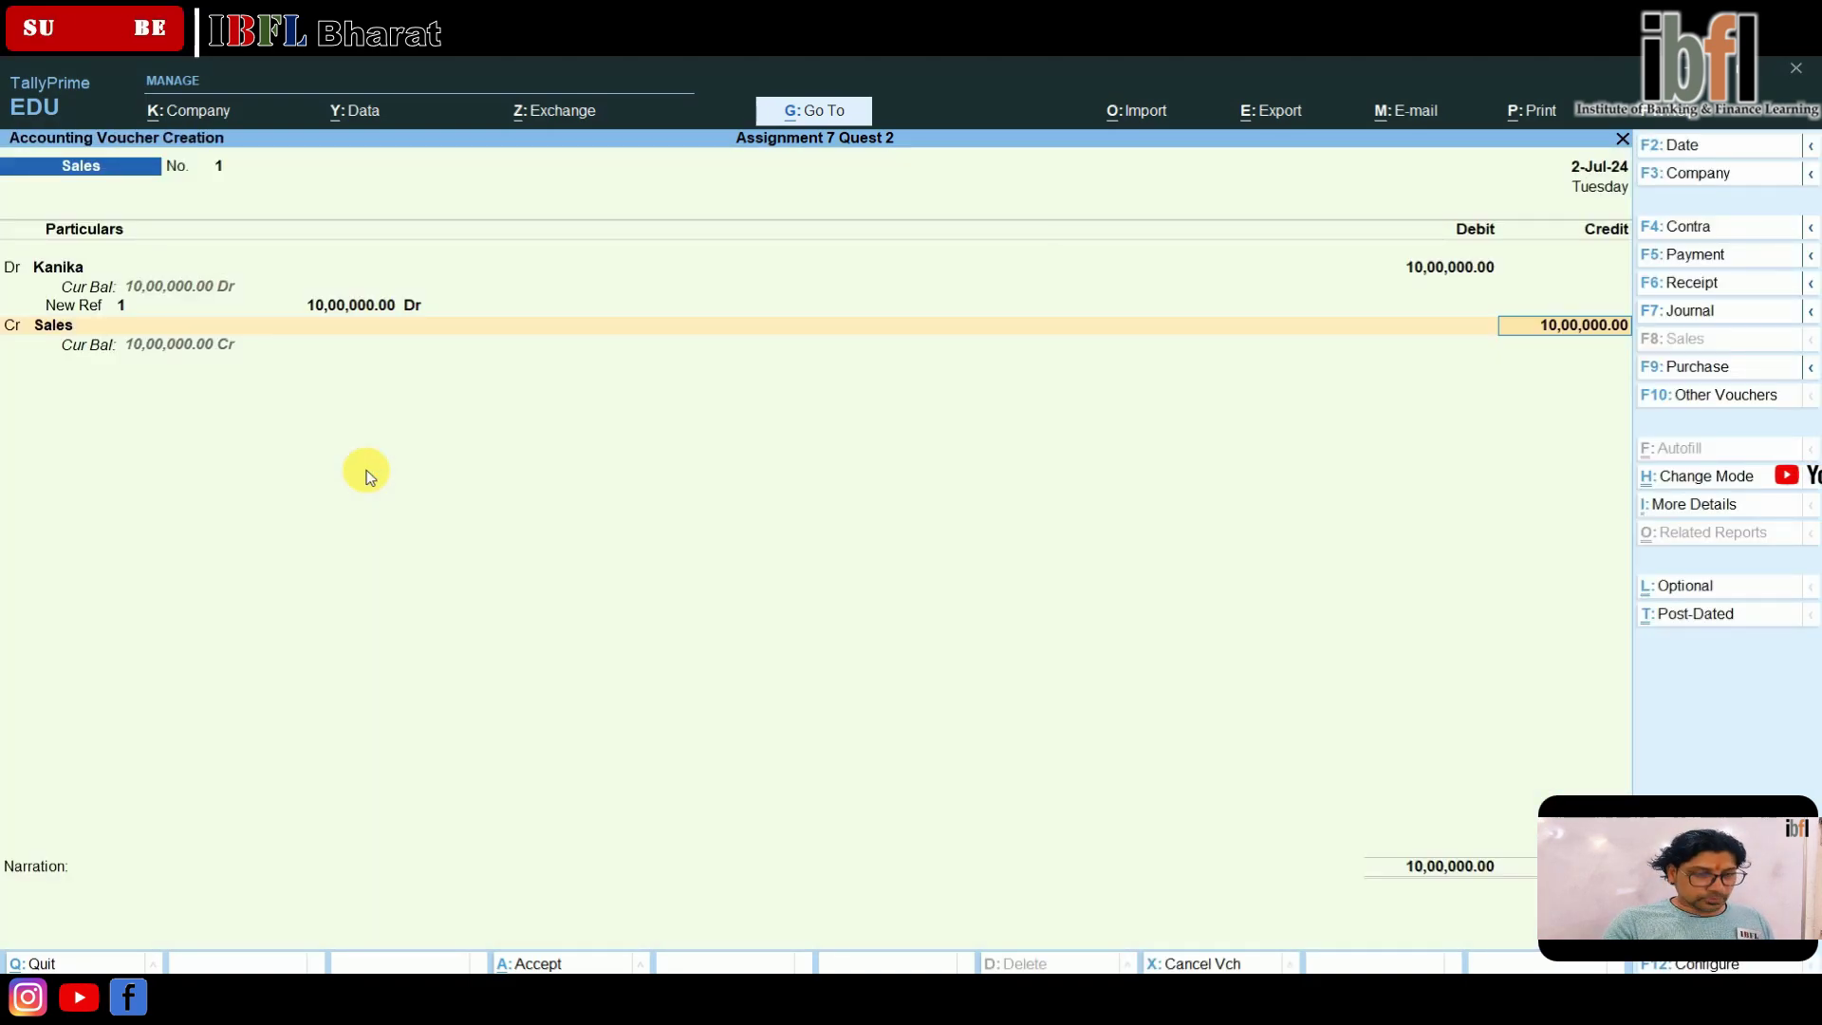
key(Return)
key(Return)
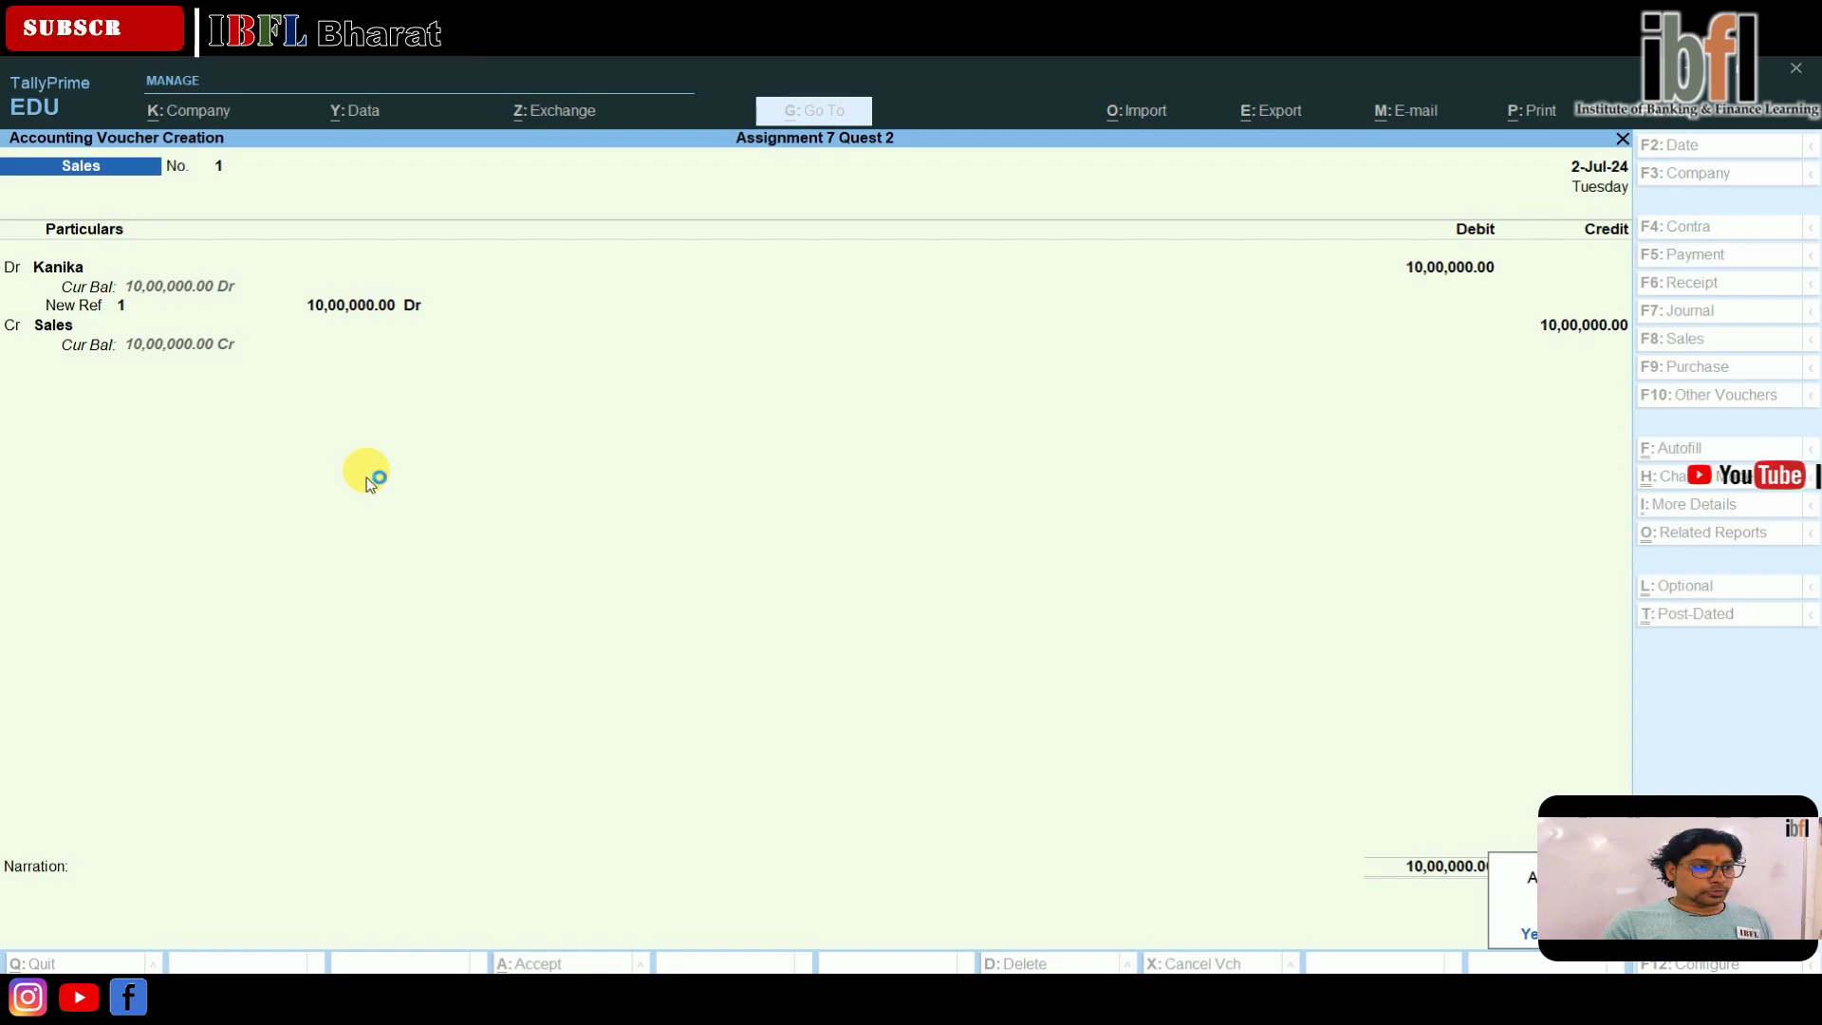
key(Return)
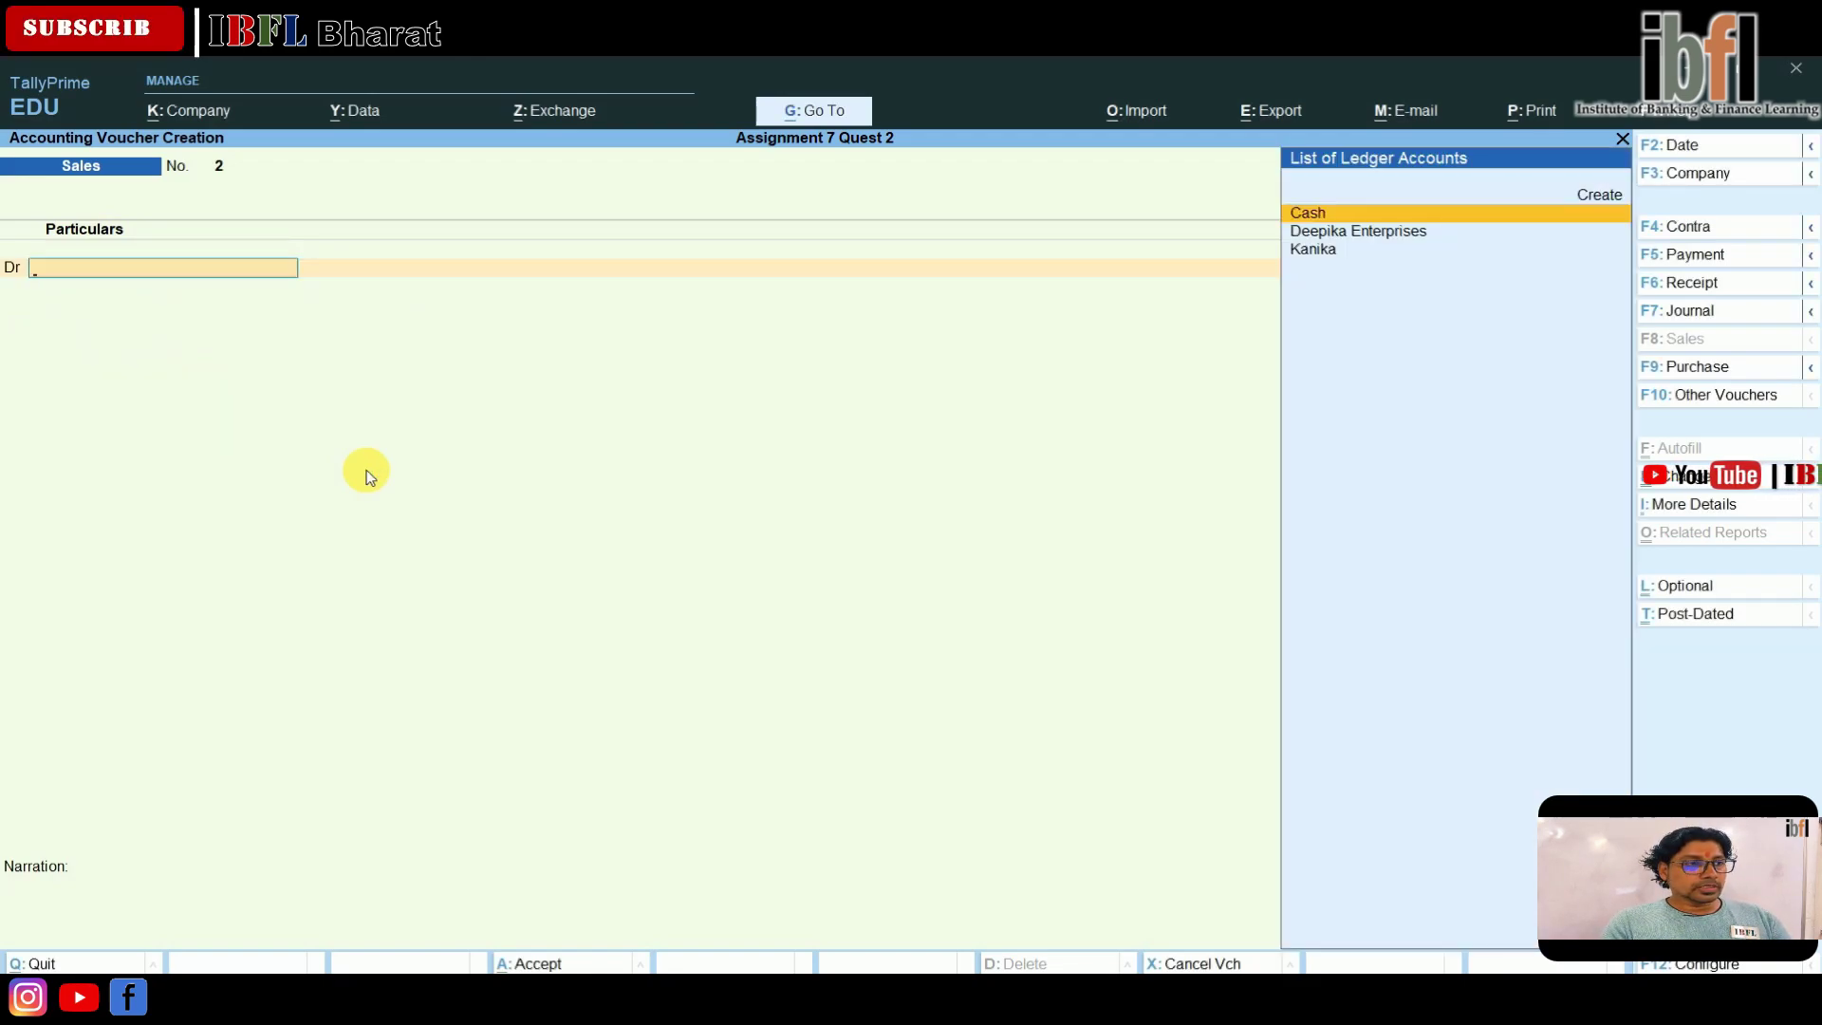
- Open the Interest Receivable report and drill down through Sundry Debtors to the new customer's interest calculation
key(Escape)
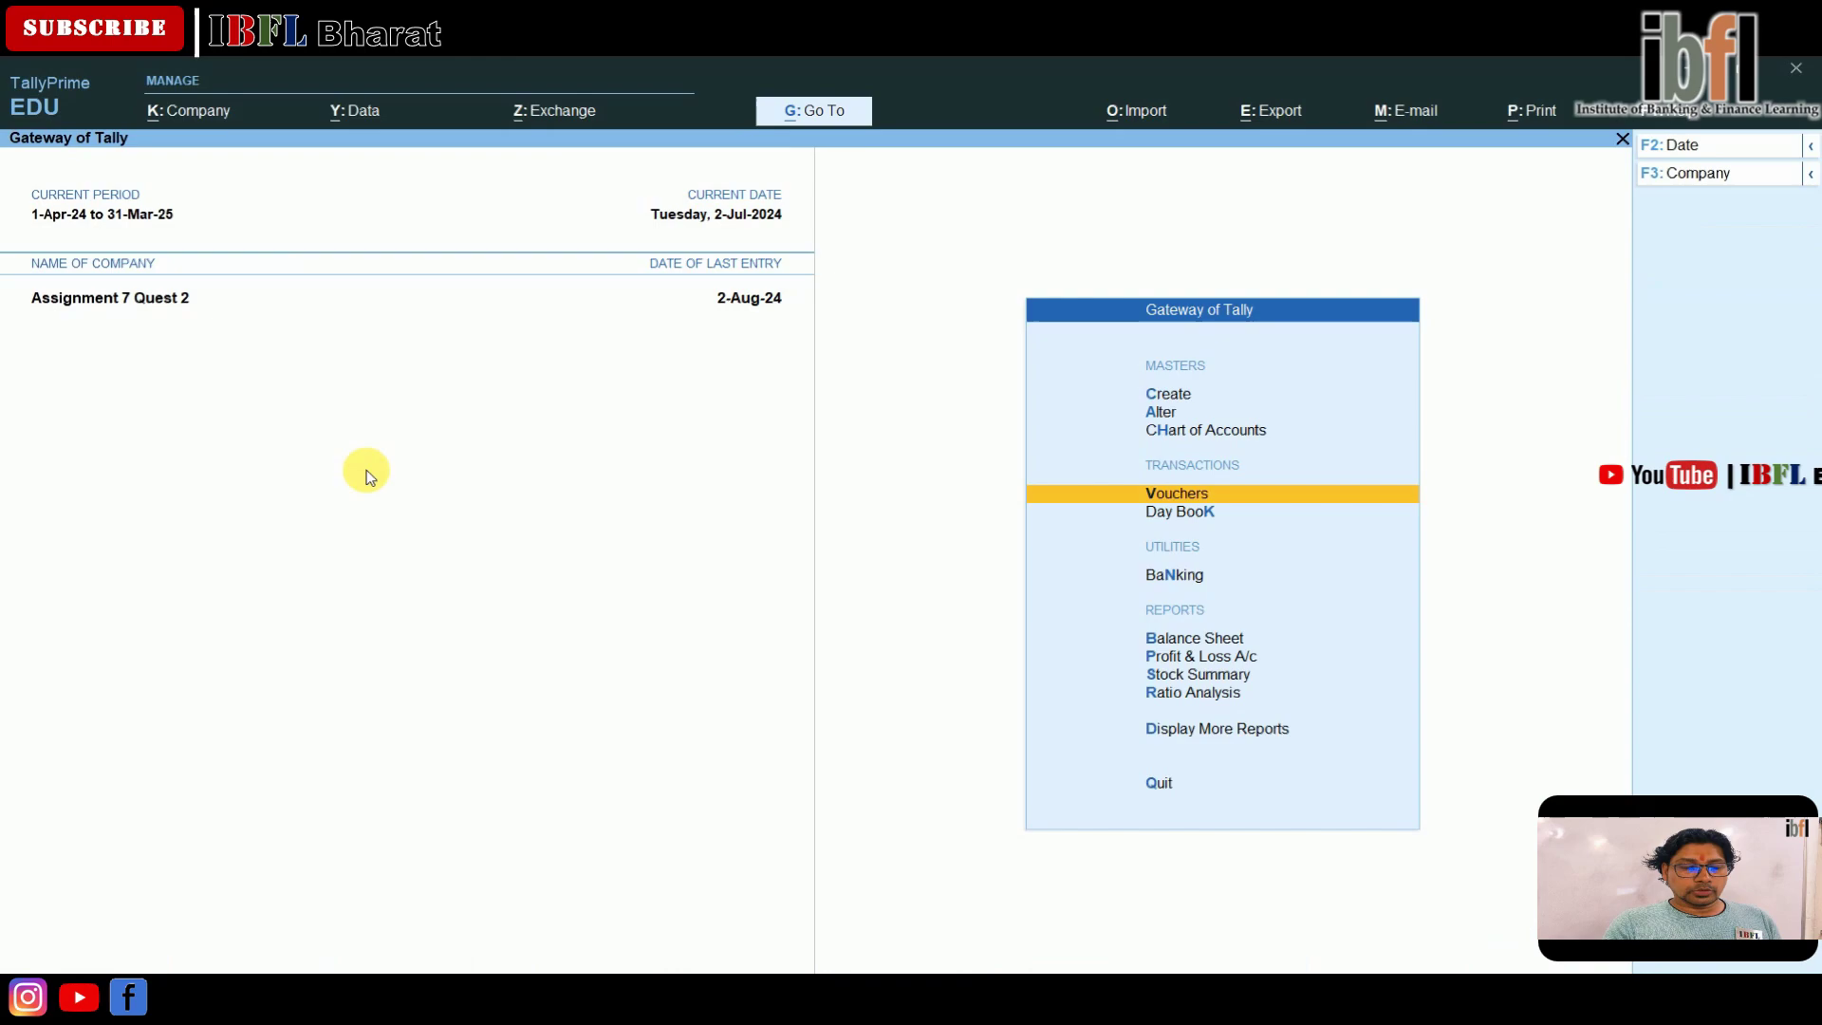
key(d)
key(s)
key(i)
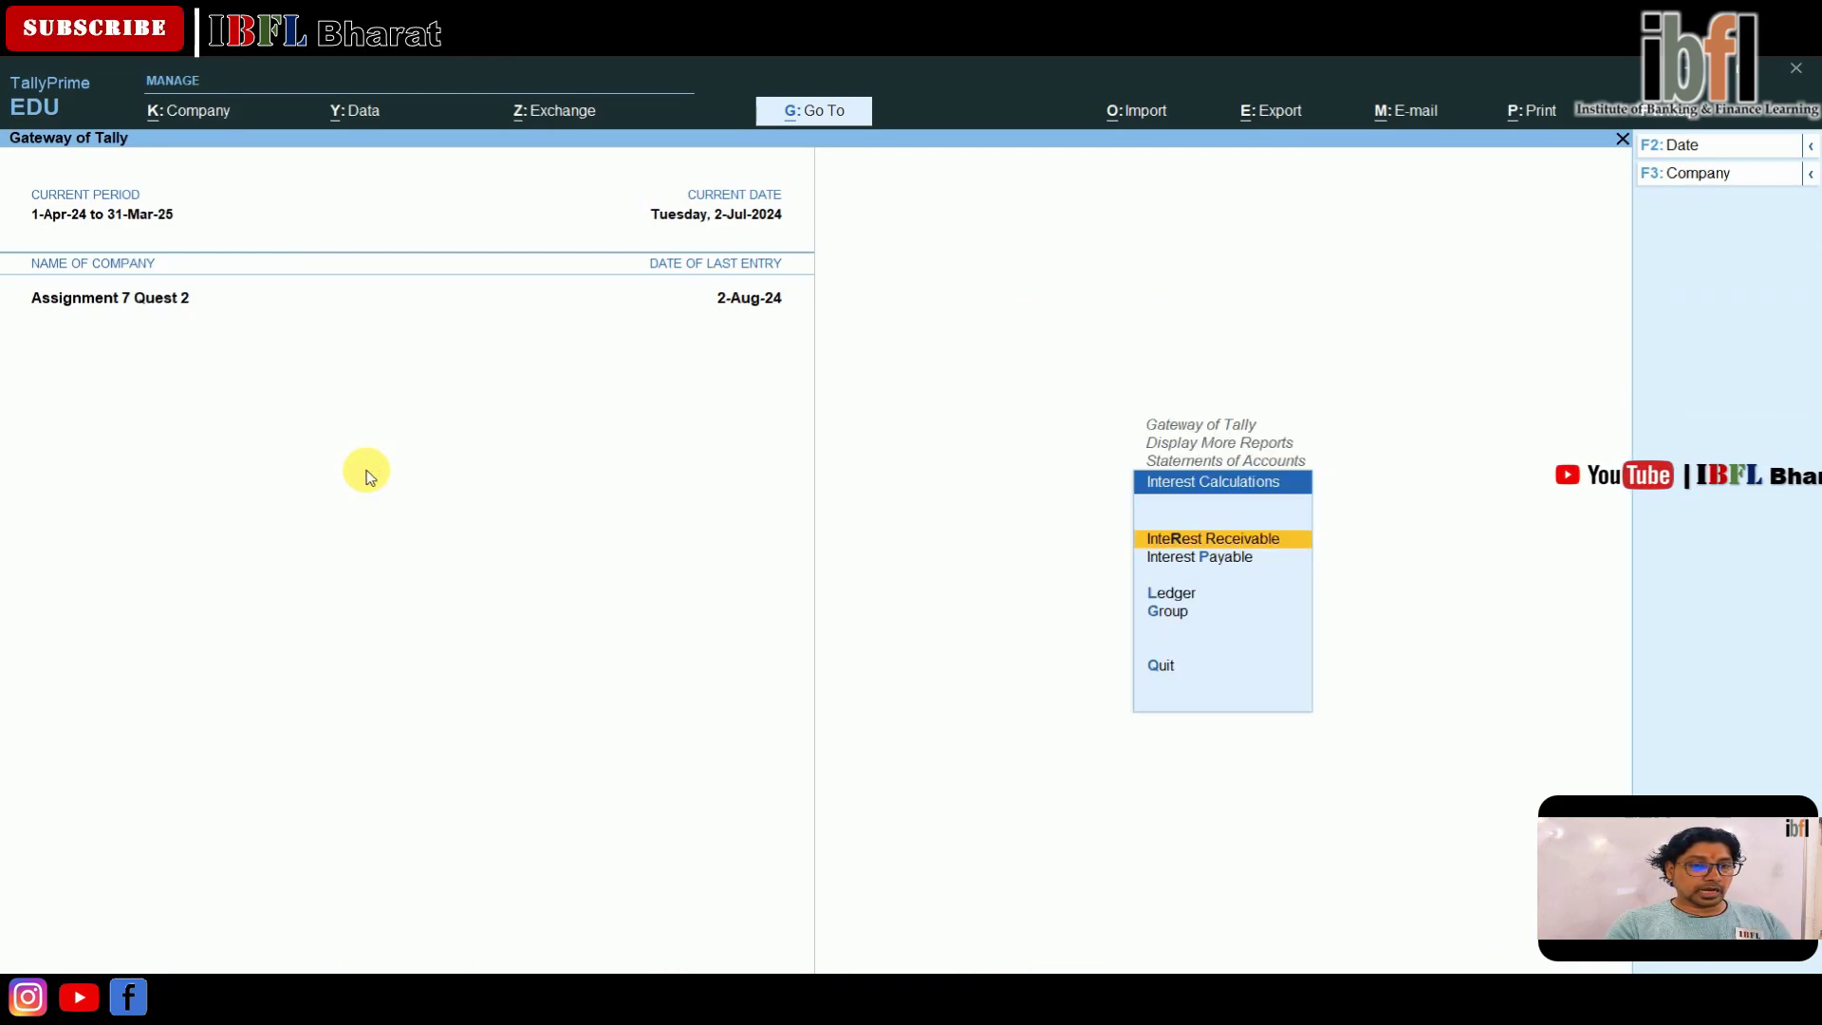
key(Return)
key(Return)
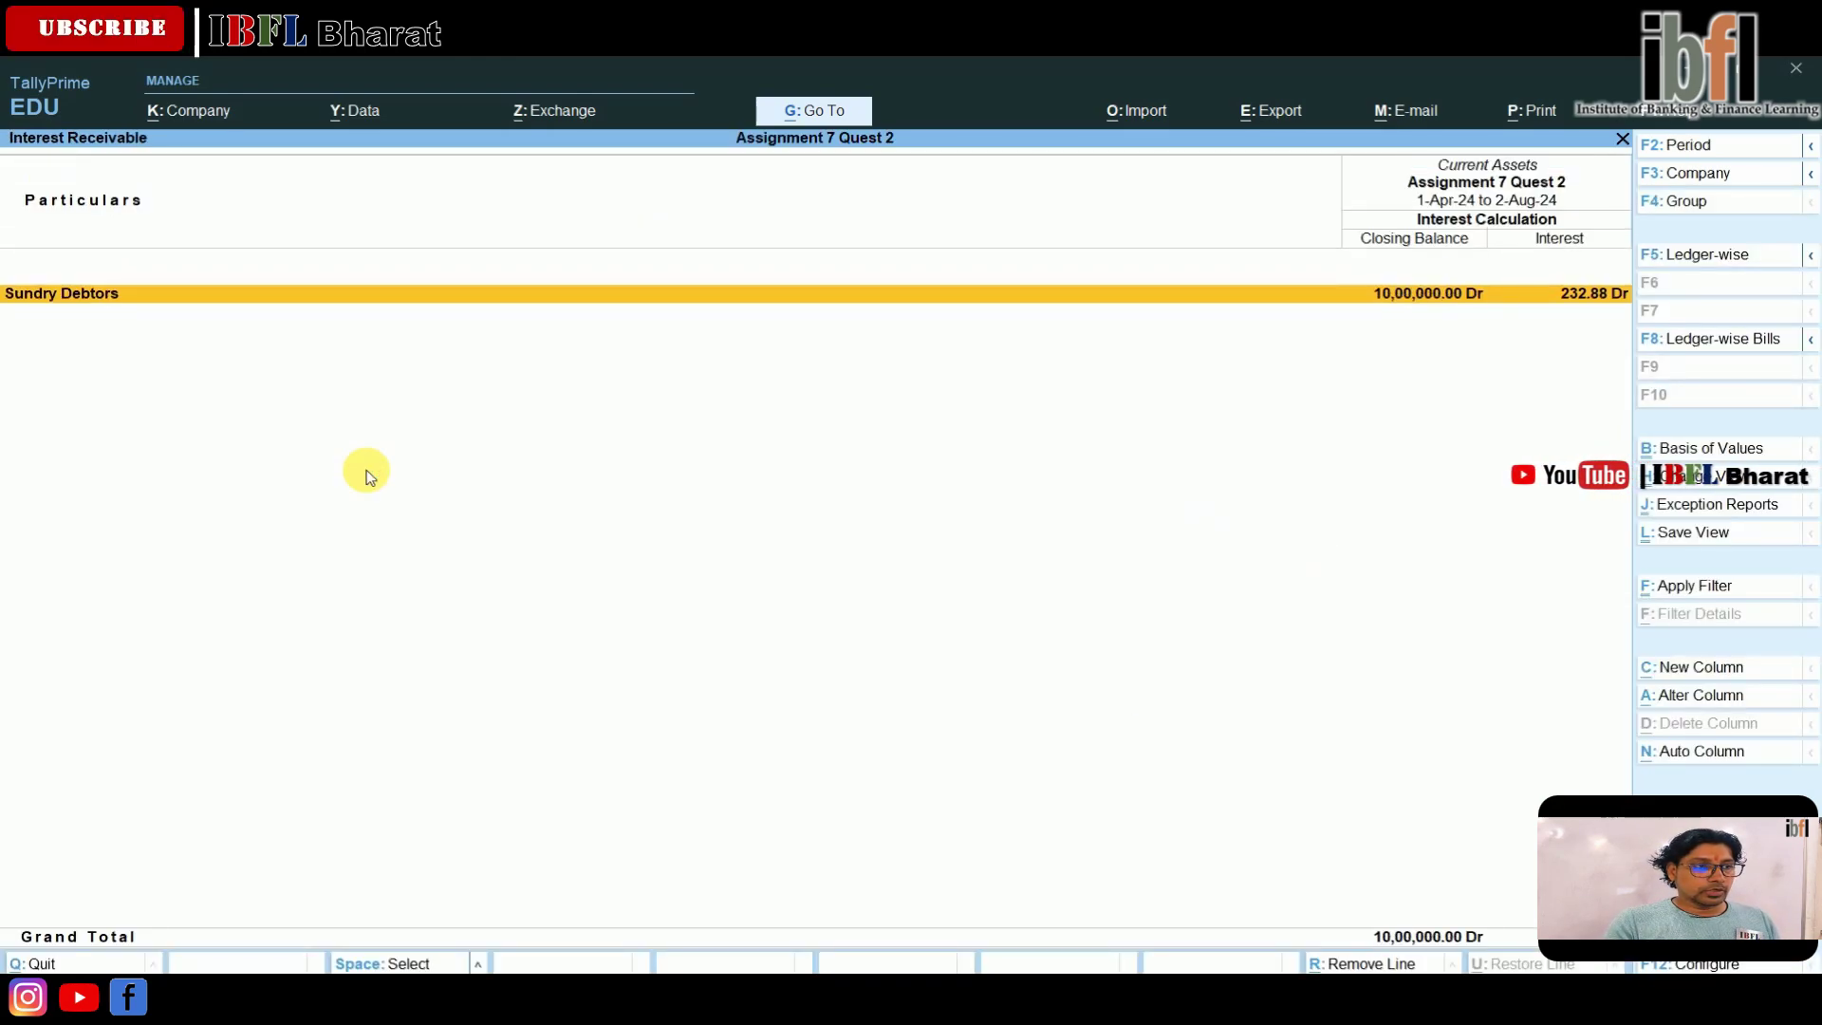
key(Return)
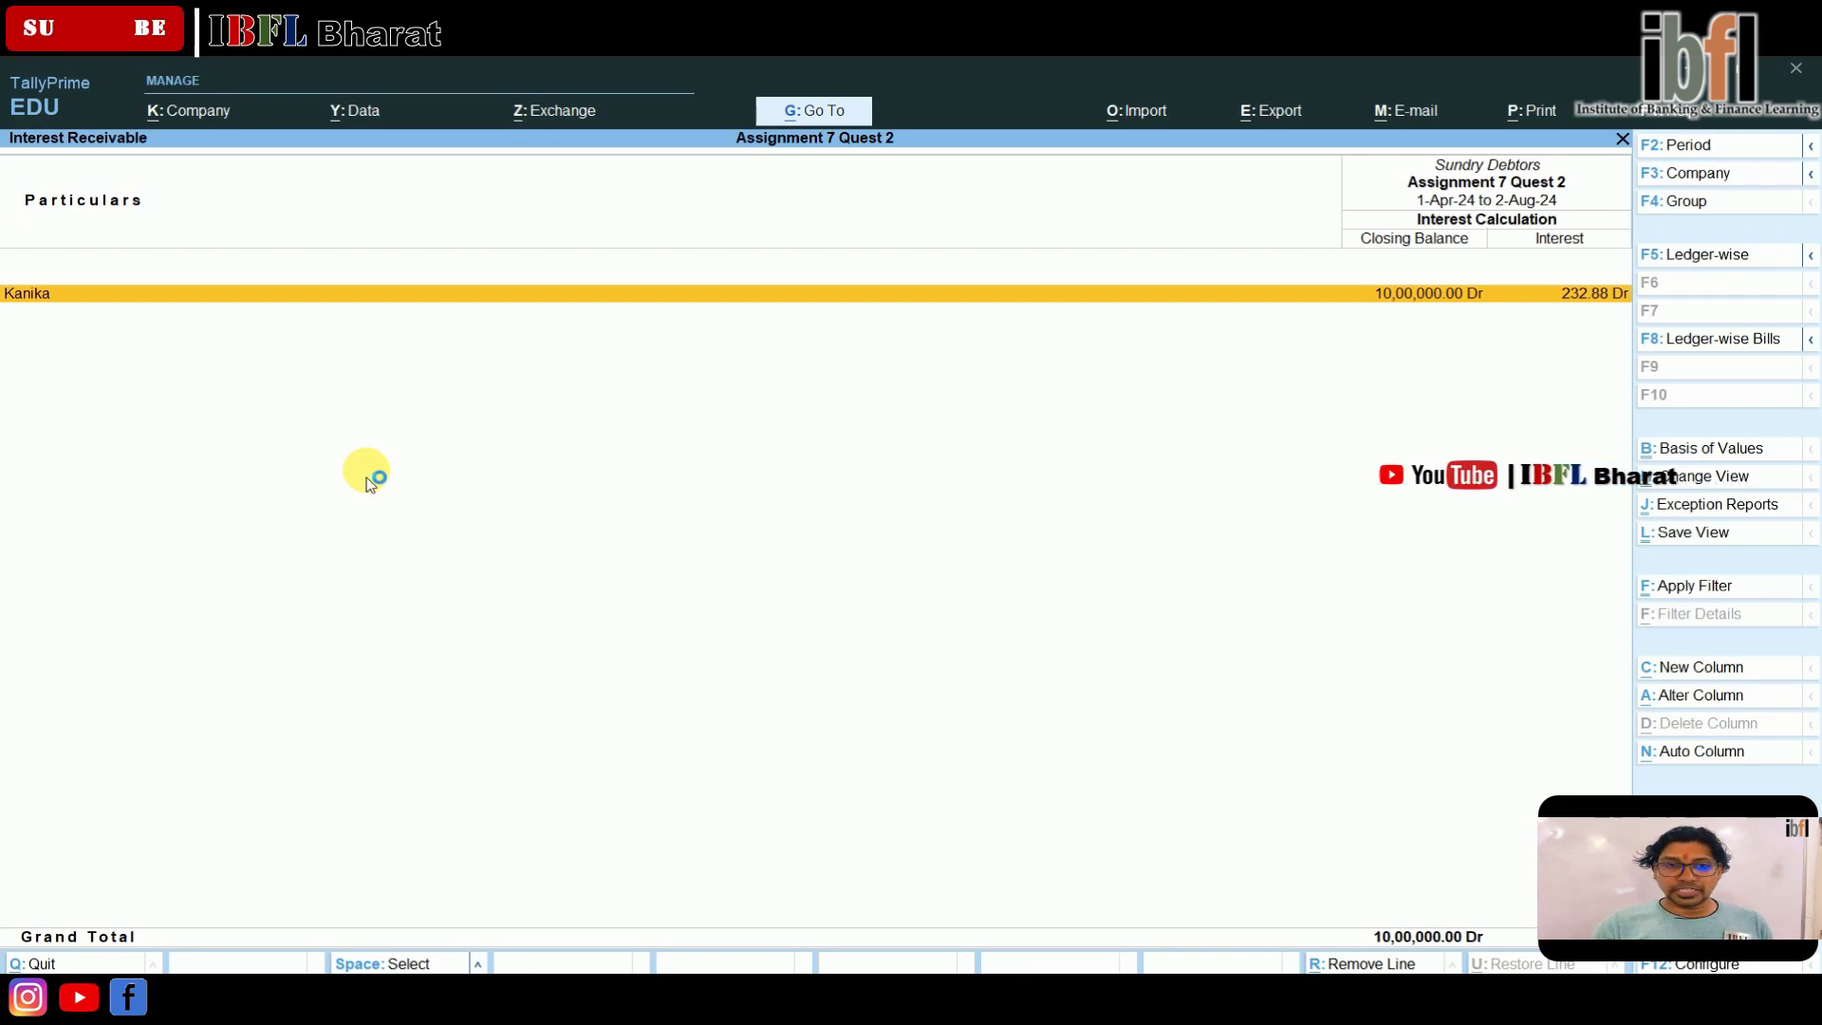
key(Return)
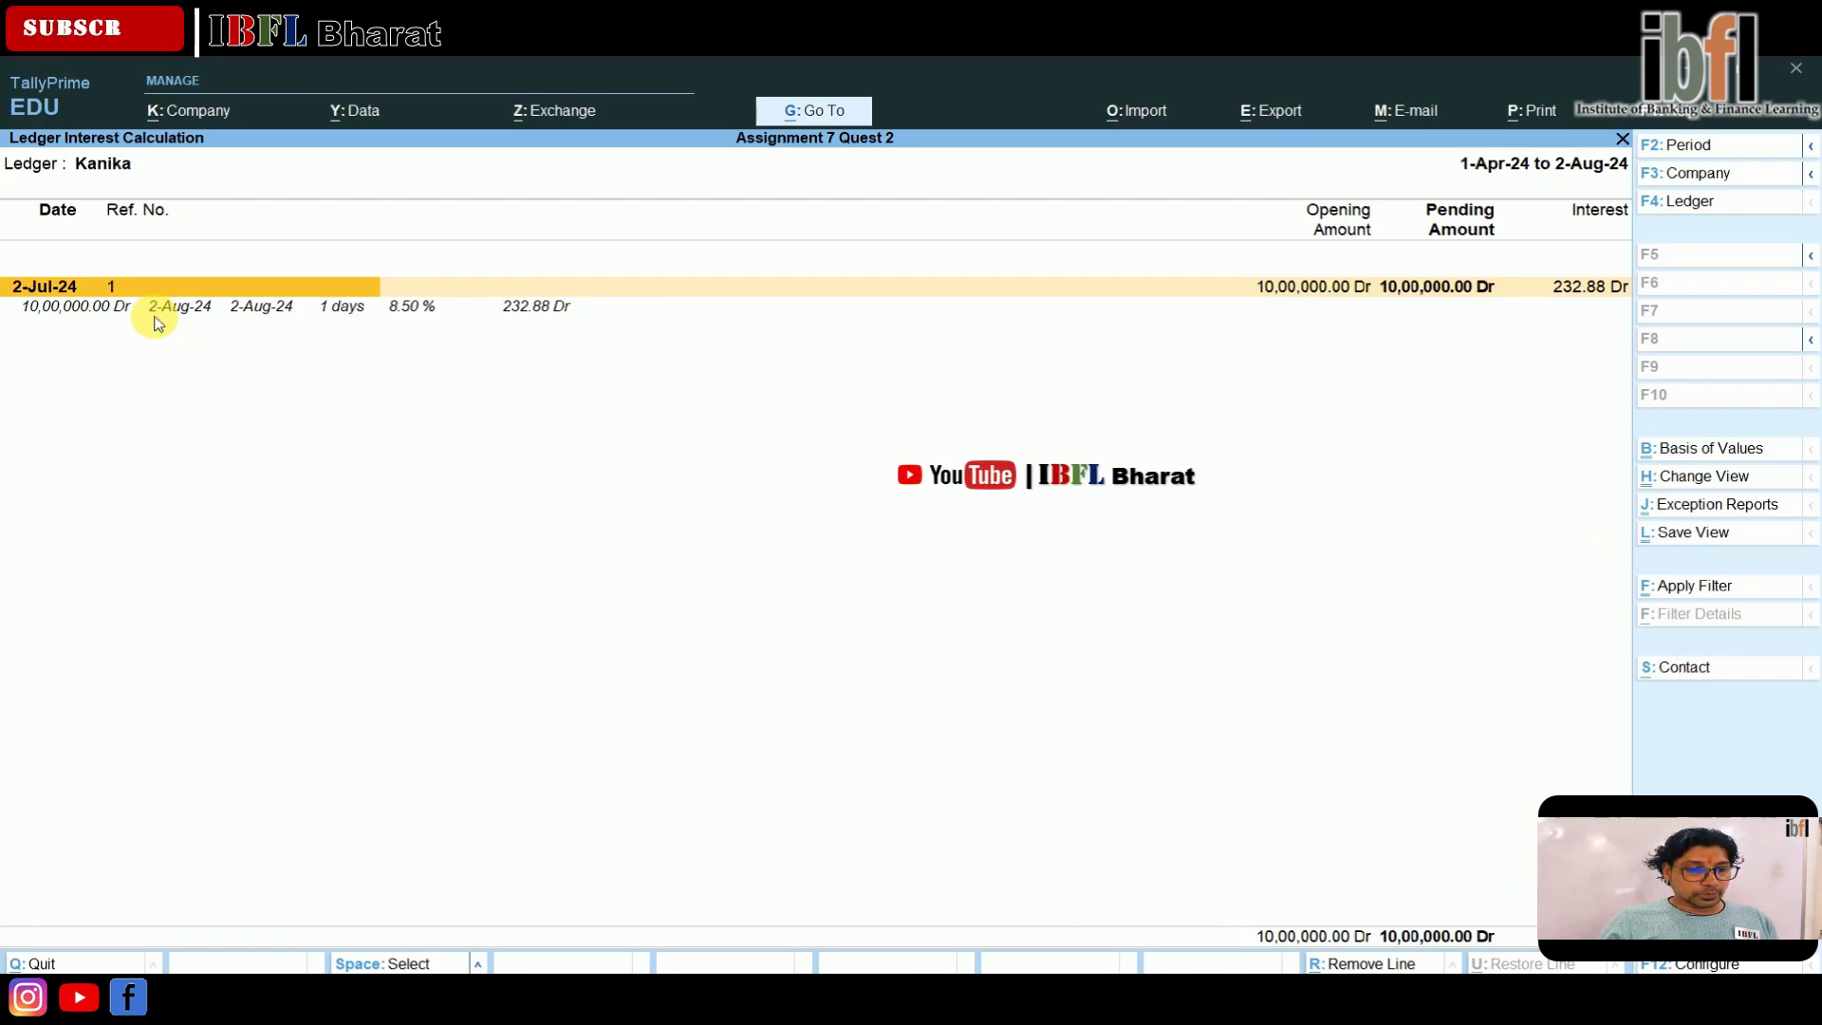
- Open Calculator and compute 8.5% of 1000000 as the yearly interest
key(super)
text(calculator)
key(Return)
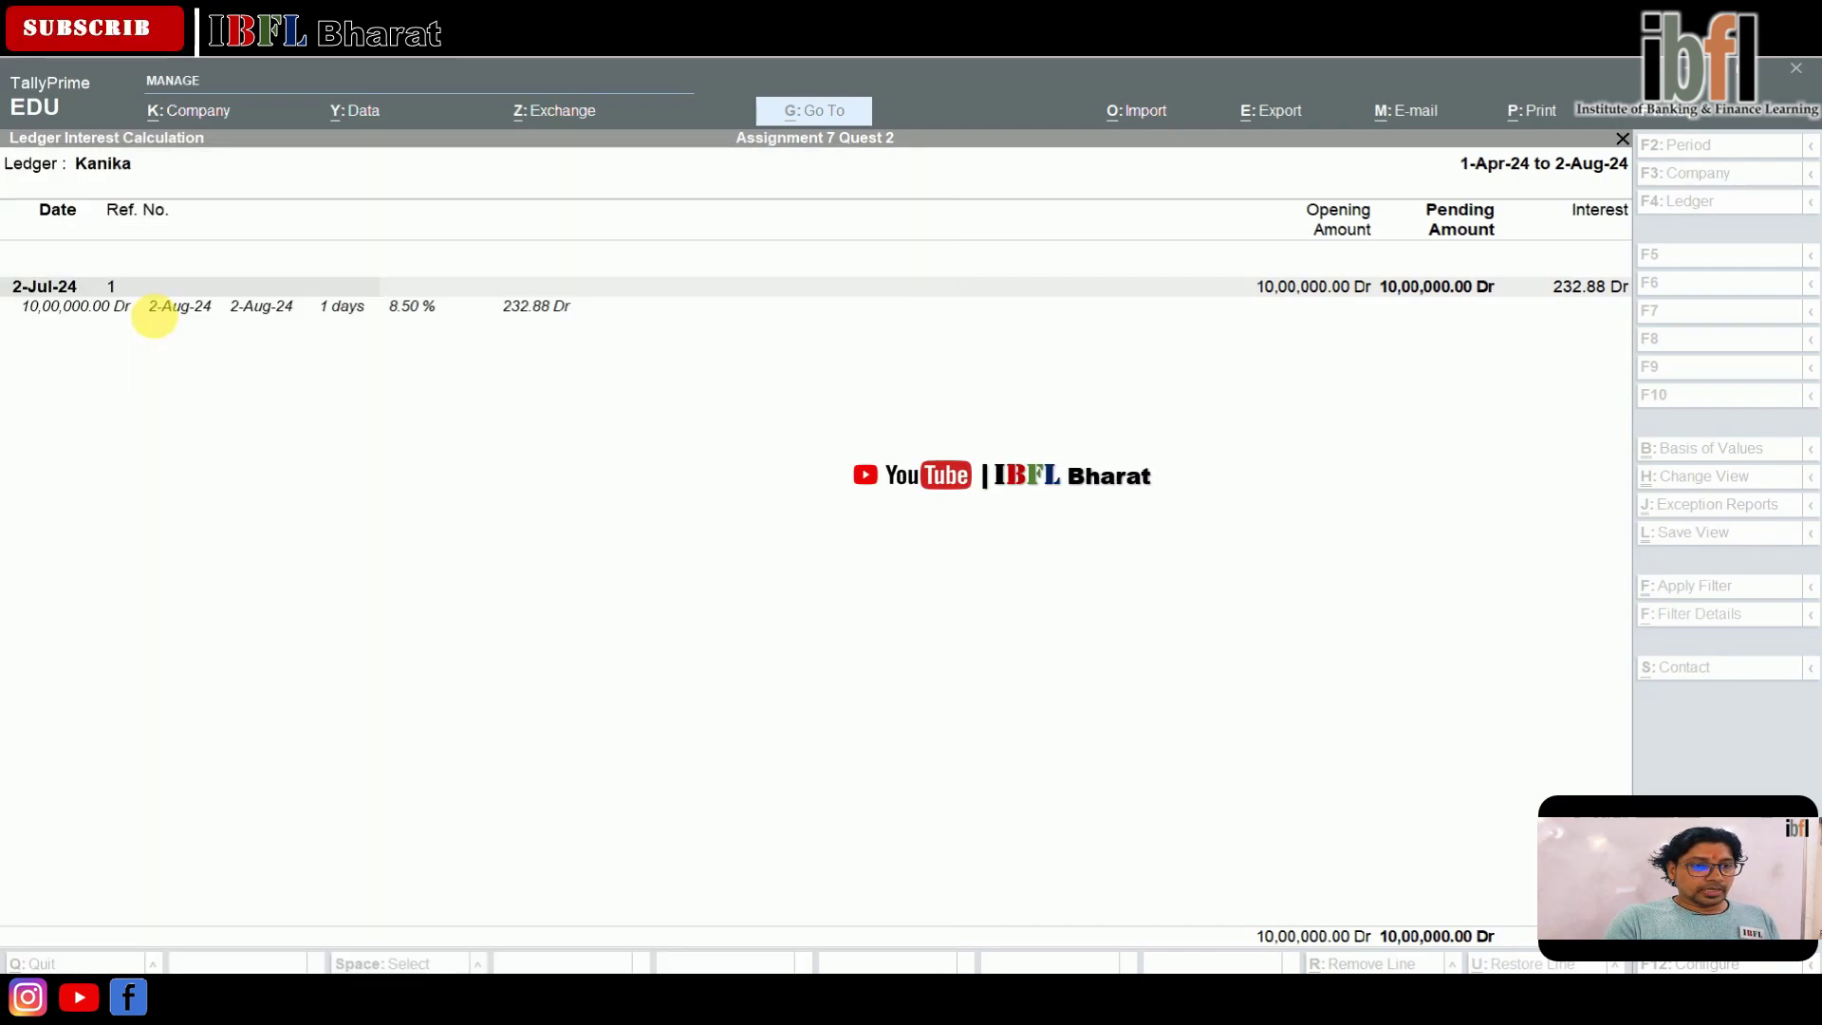
text(100000)
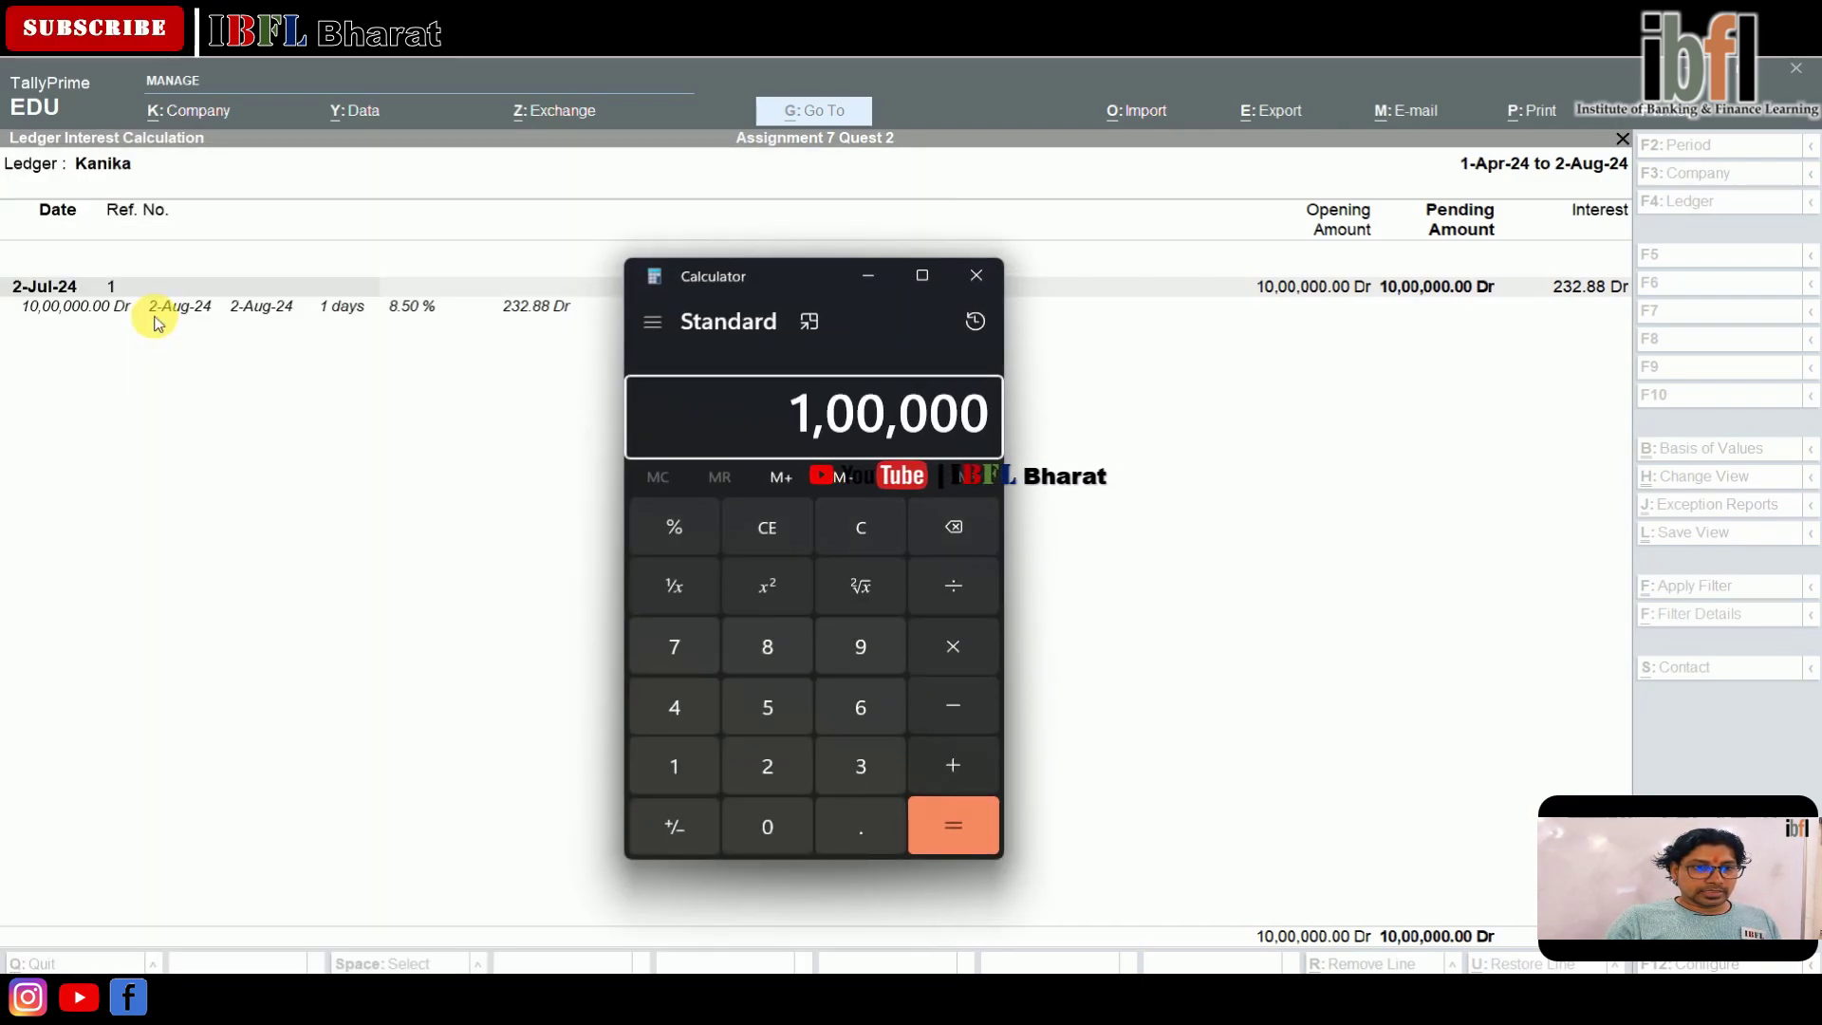
text(0*8.5%)
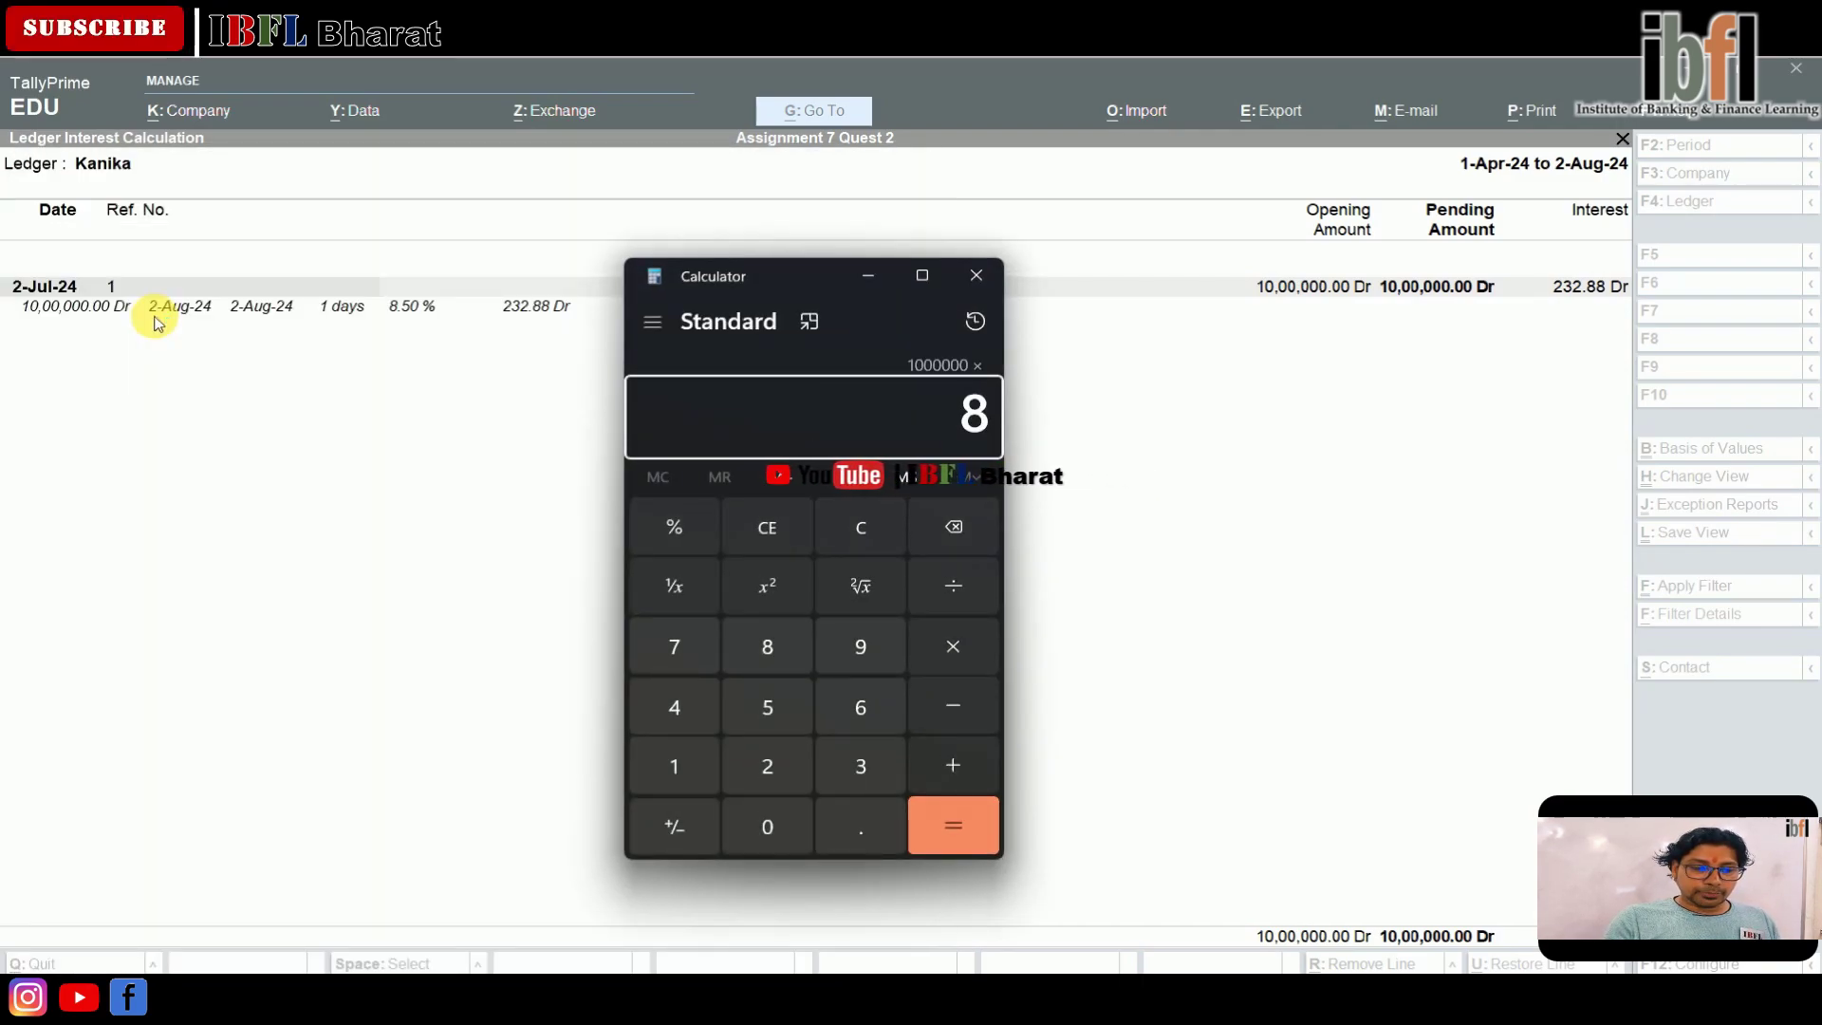
key(Return)
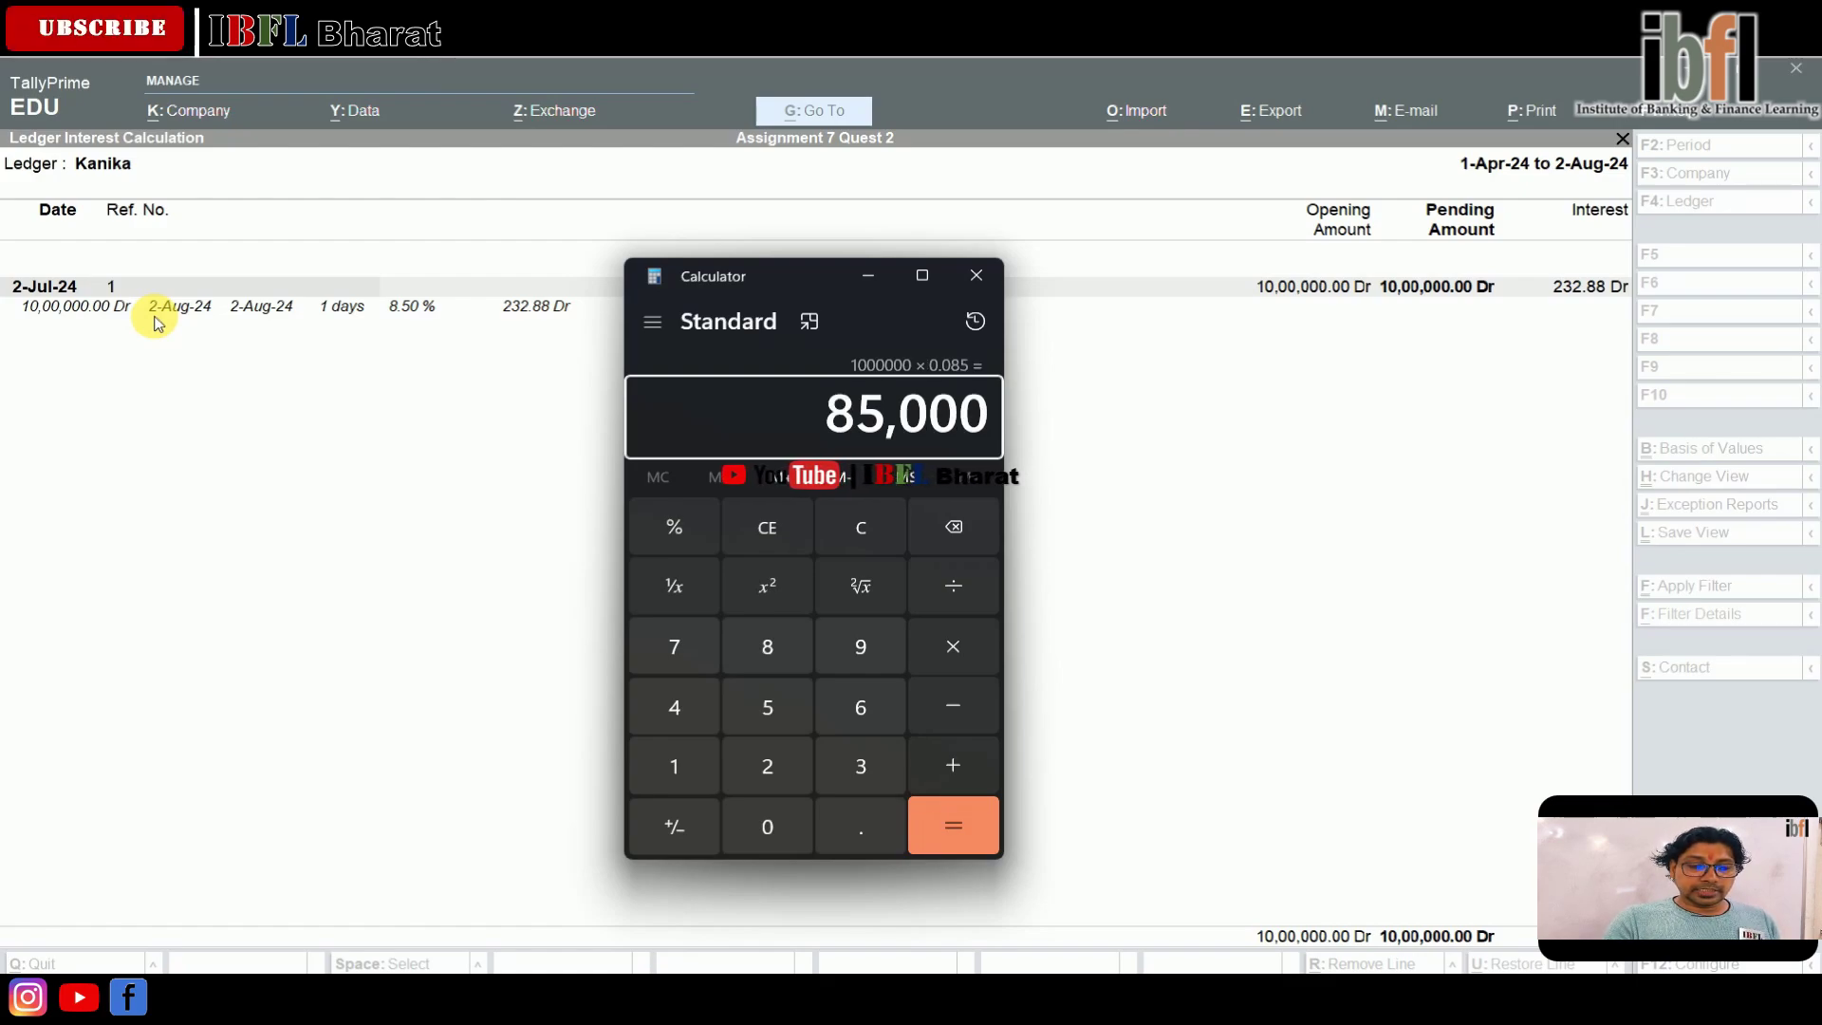
- Divide the yearly interest by 365 to check the one-day amount, and close Calculator
text(/1)
key(BackSpace)
text(365)
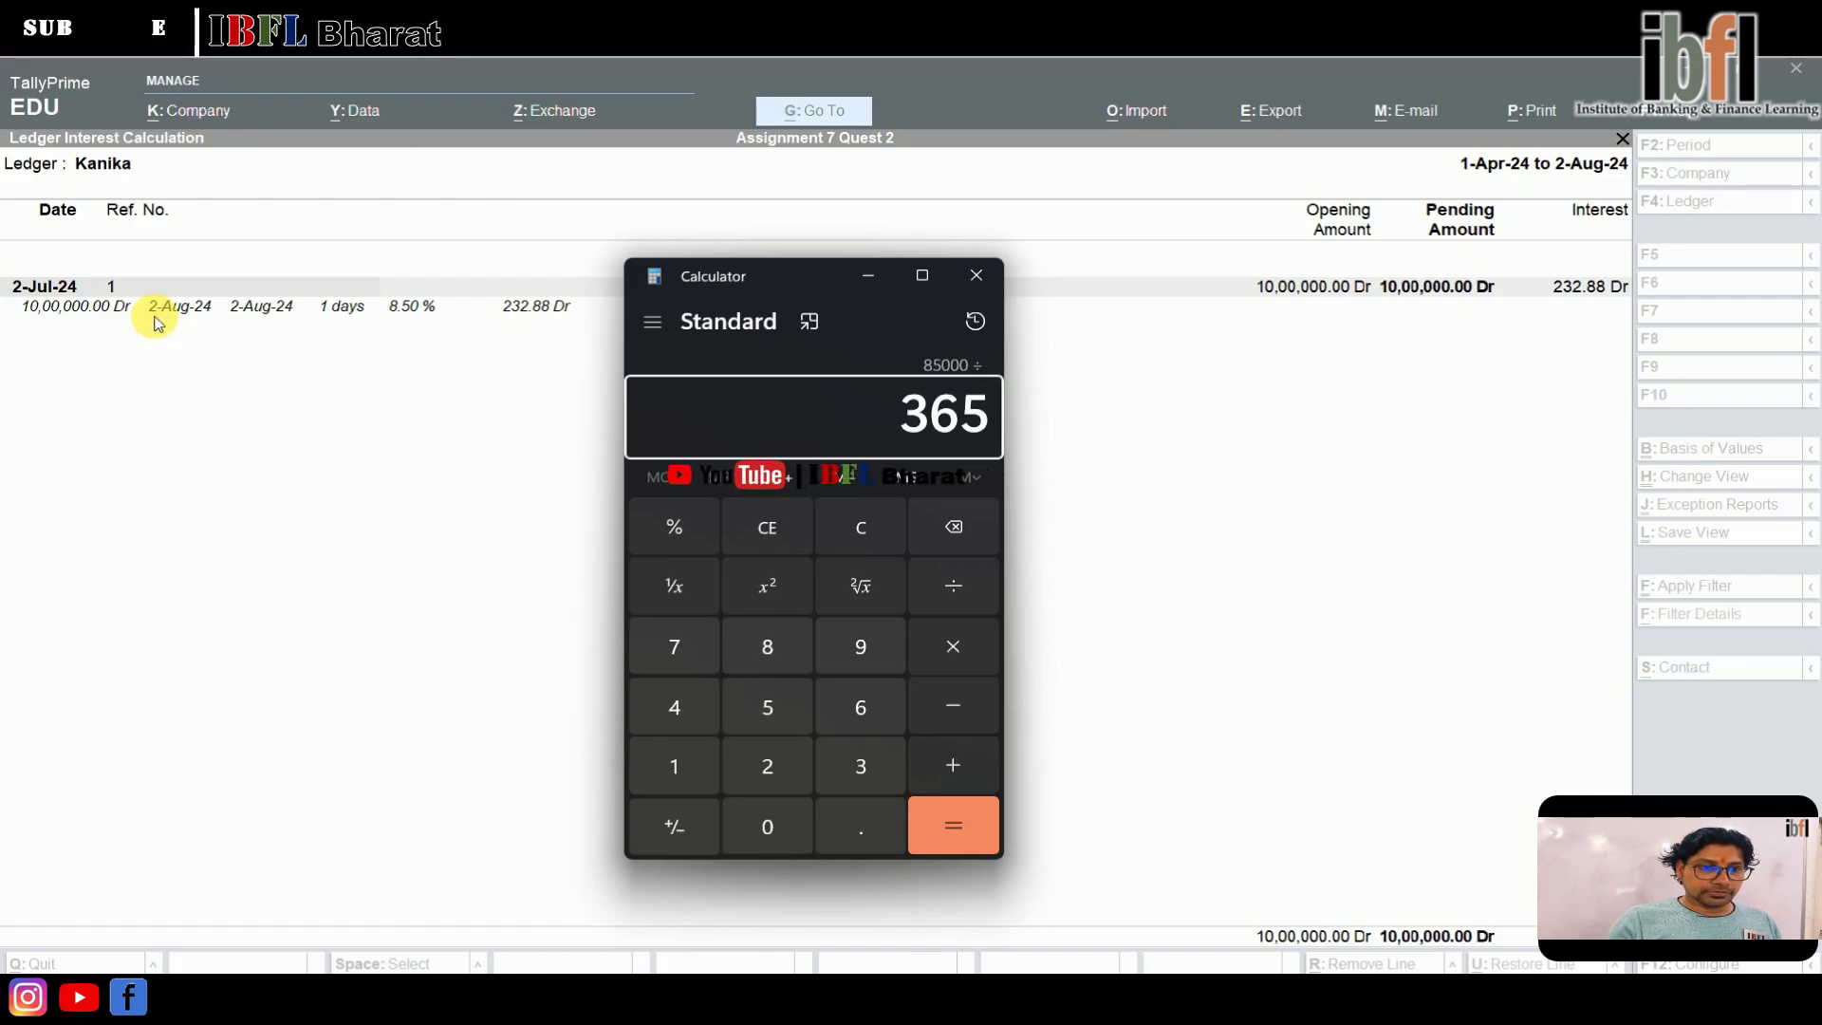
key(Return)
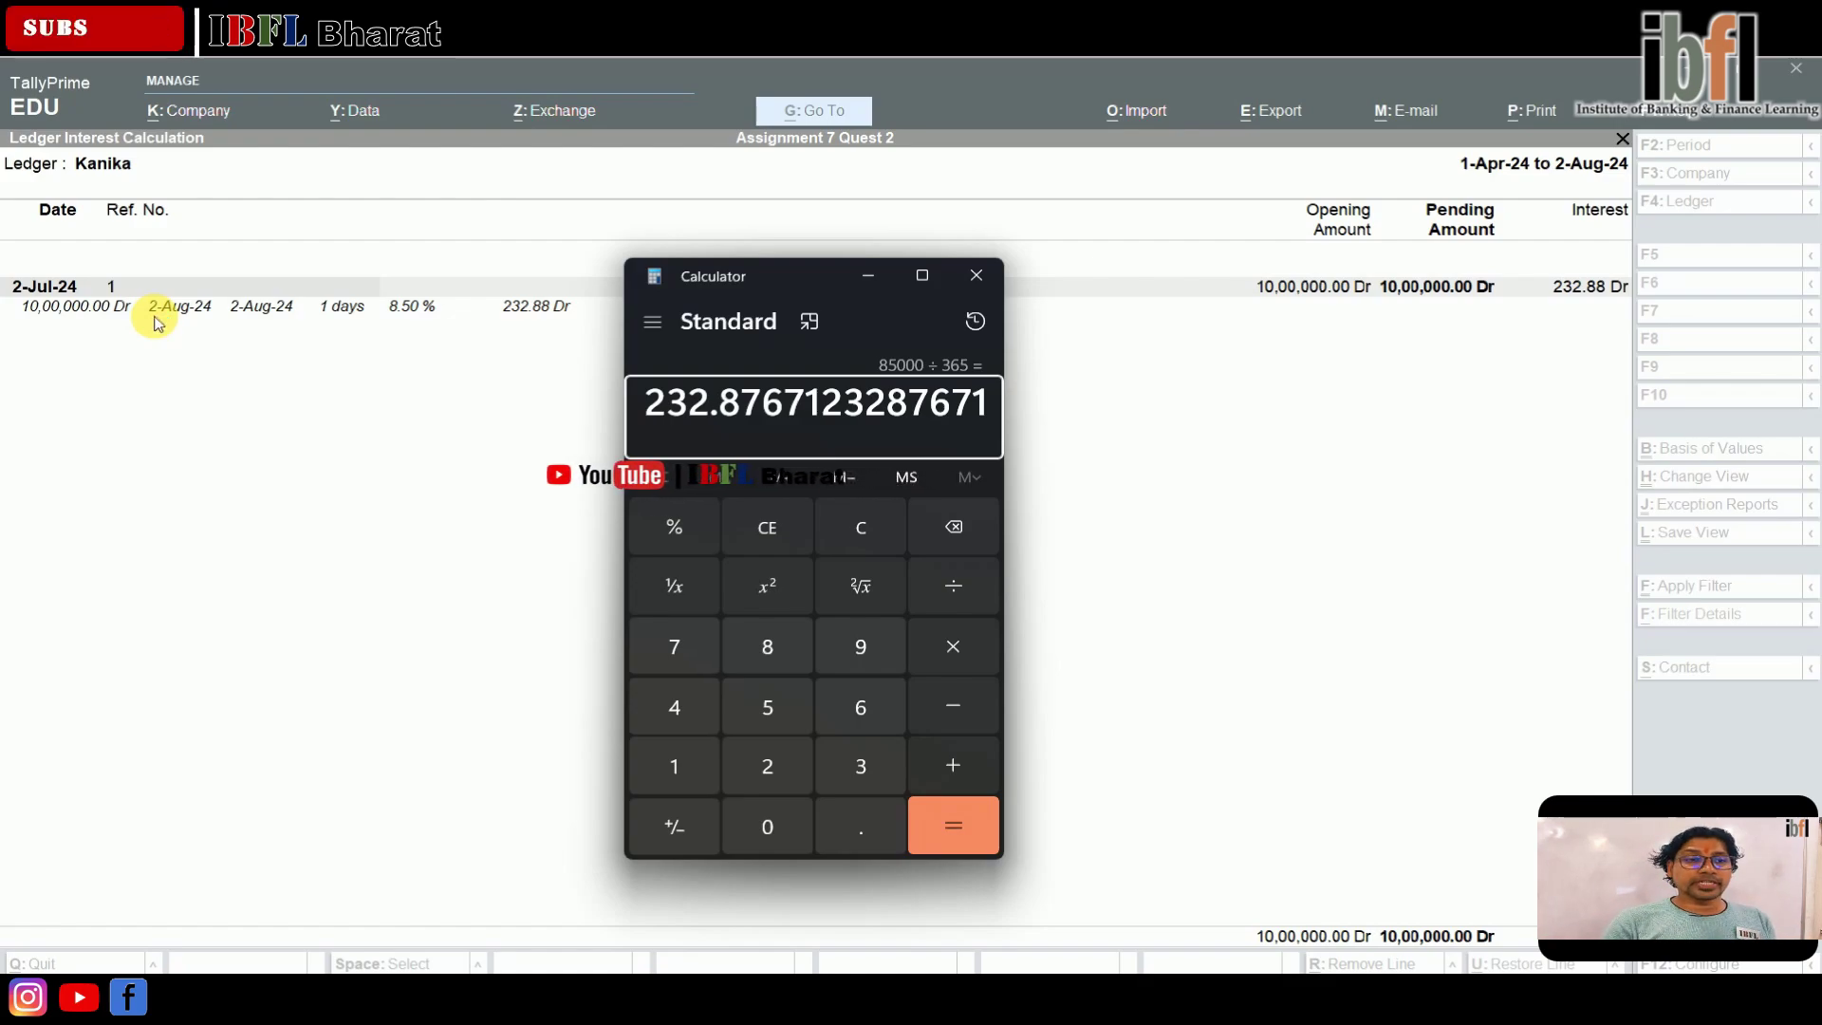
key(alt+F4)
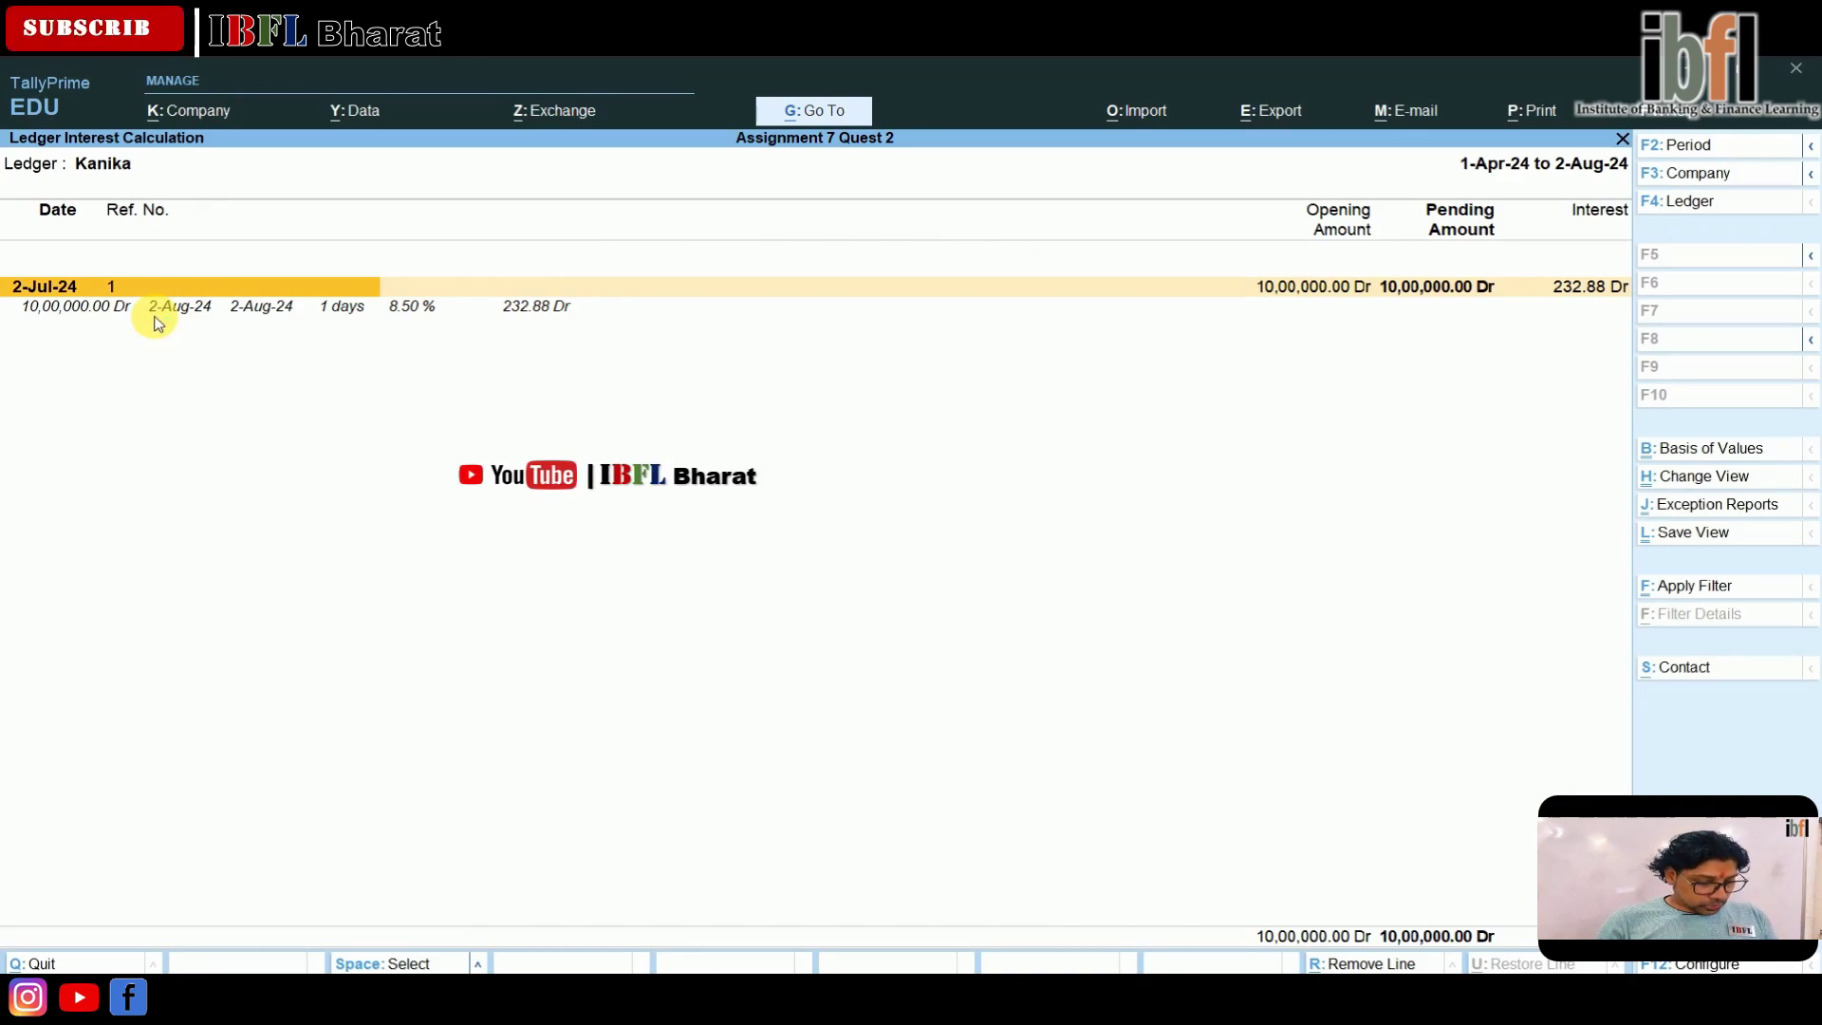
- Close the interest reports and return to the Gateway of Tally
key(Escape)
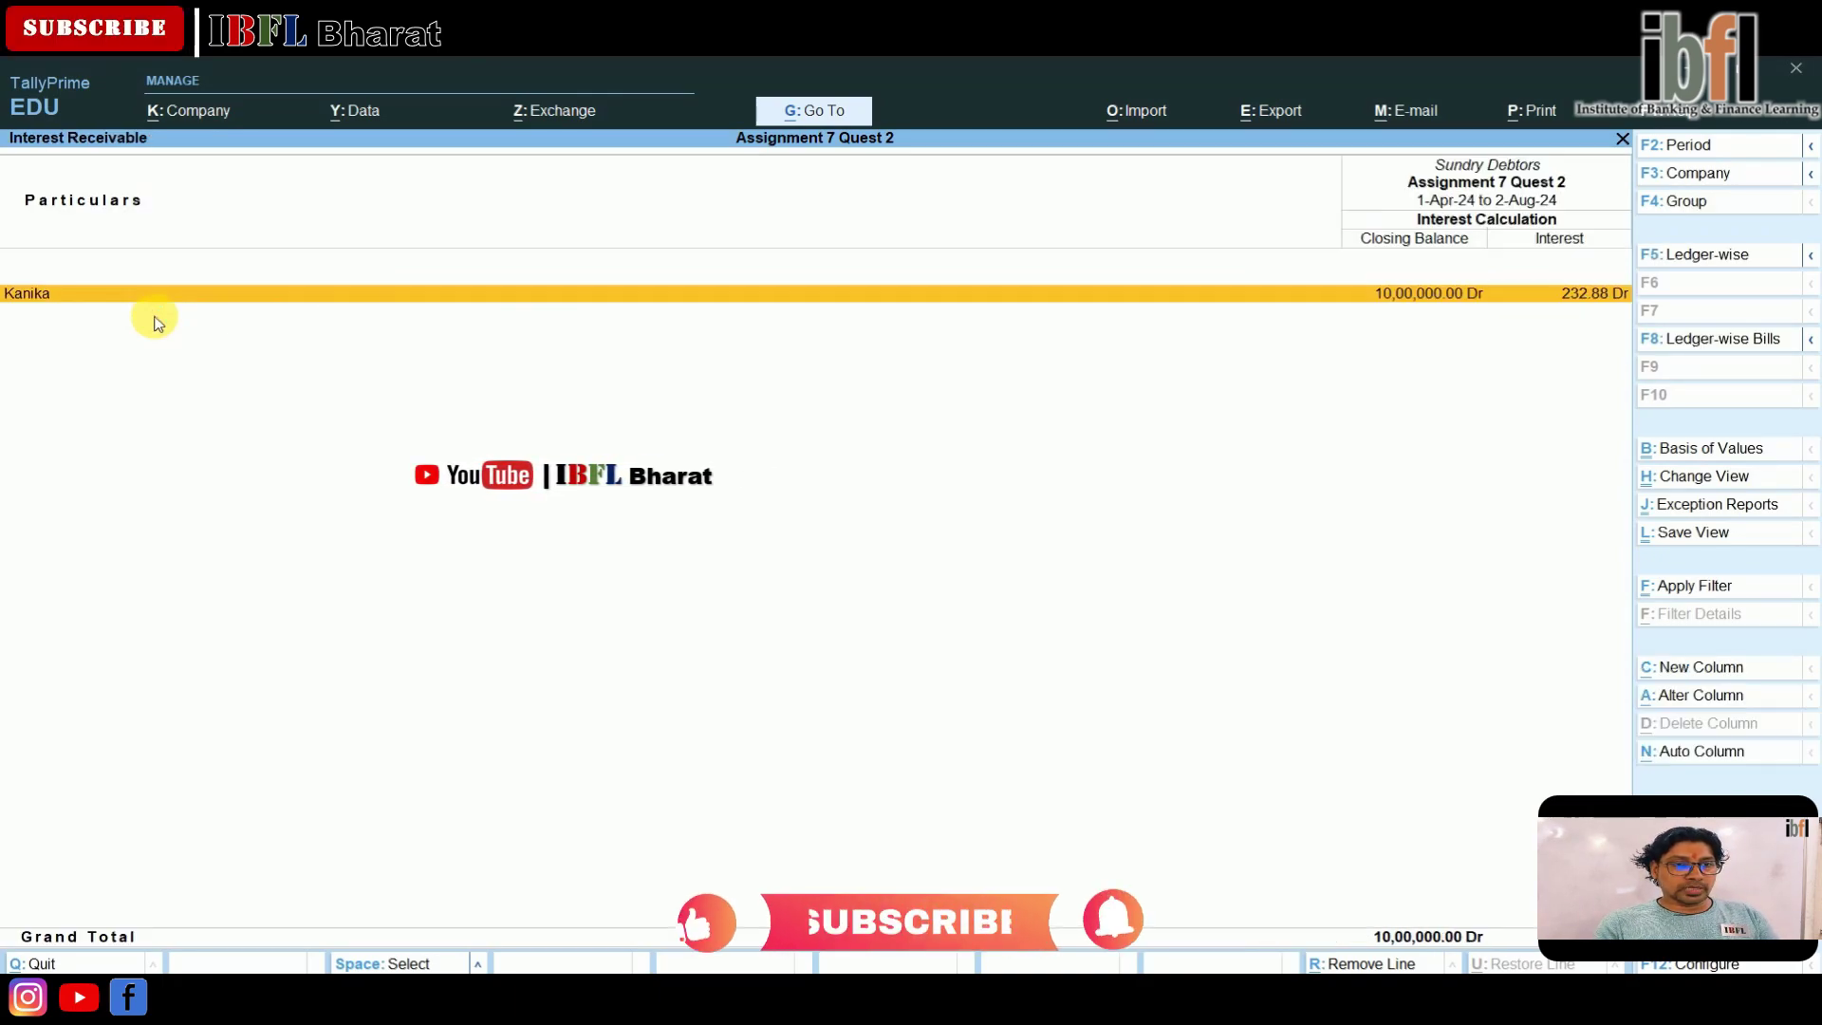
key(F1)
key(Escape)
key(Escape)
key(Escape)
key(Escape)
key(Escape)
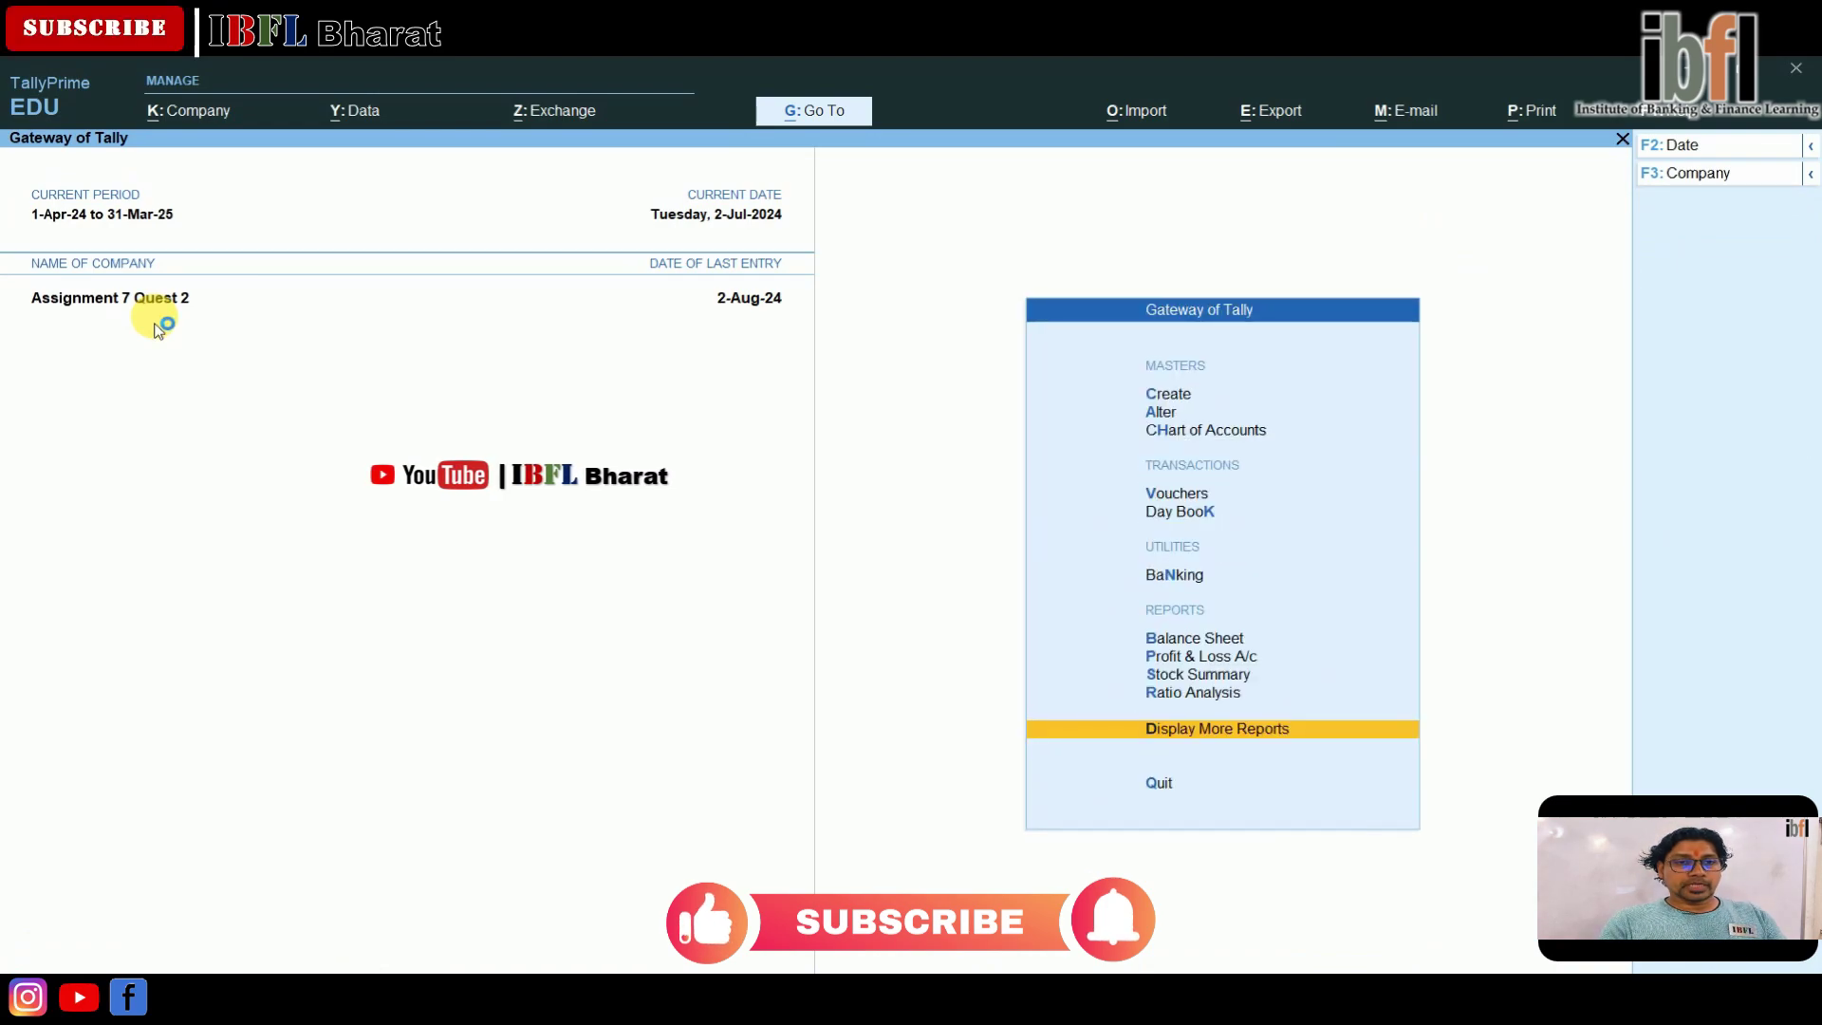
- Start a Journal voucher and set its date to 2-Aug-24
key(Down)
key(Down)
key(Down)
key(Down)
key(Down)
key(Return)
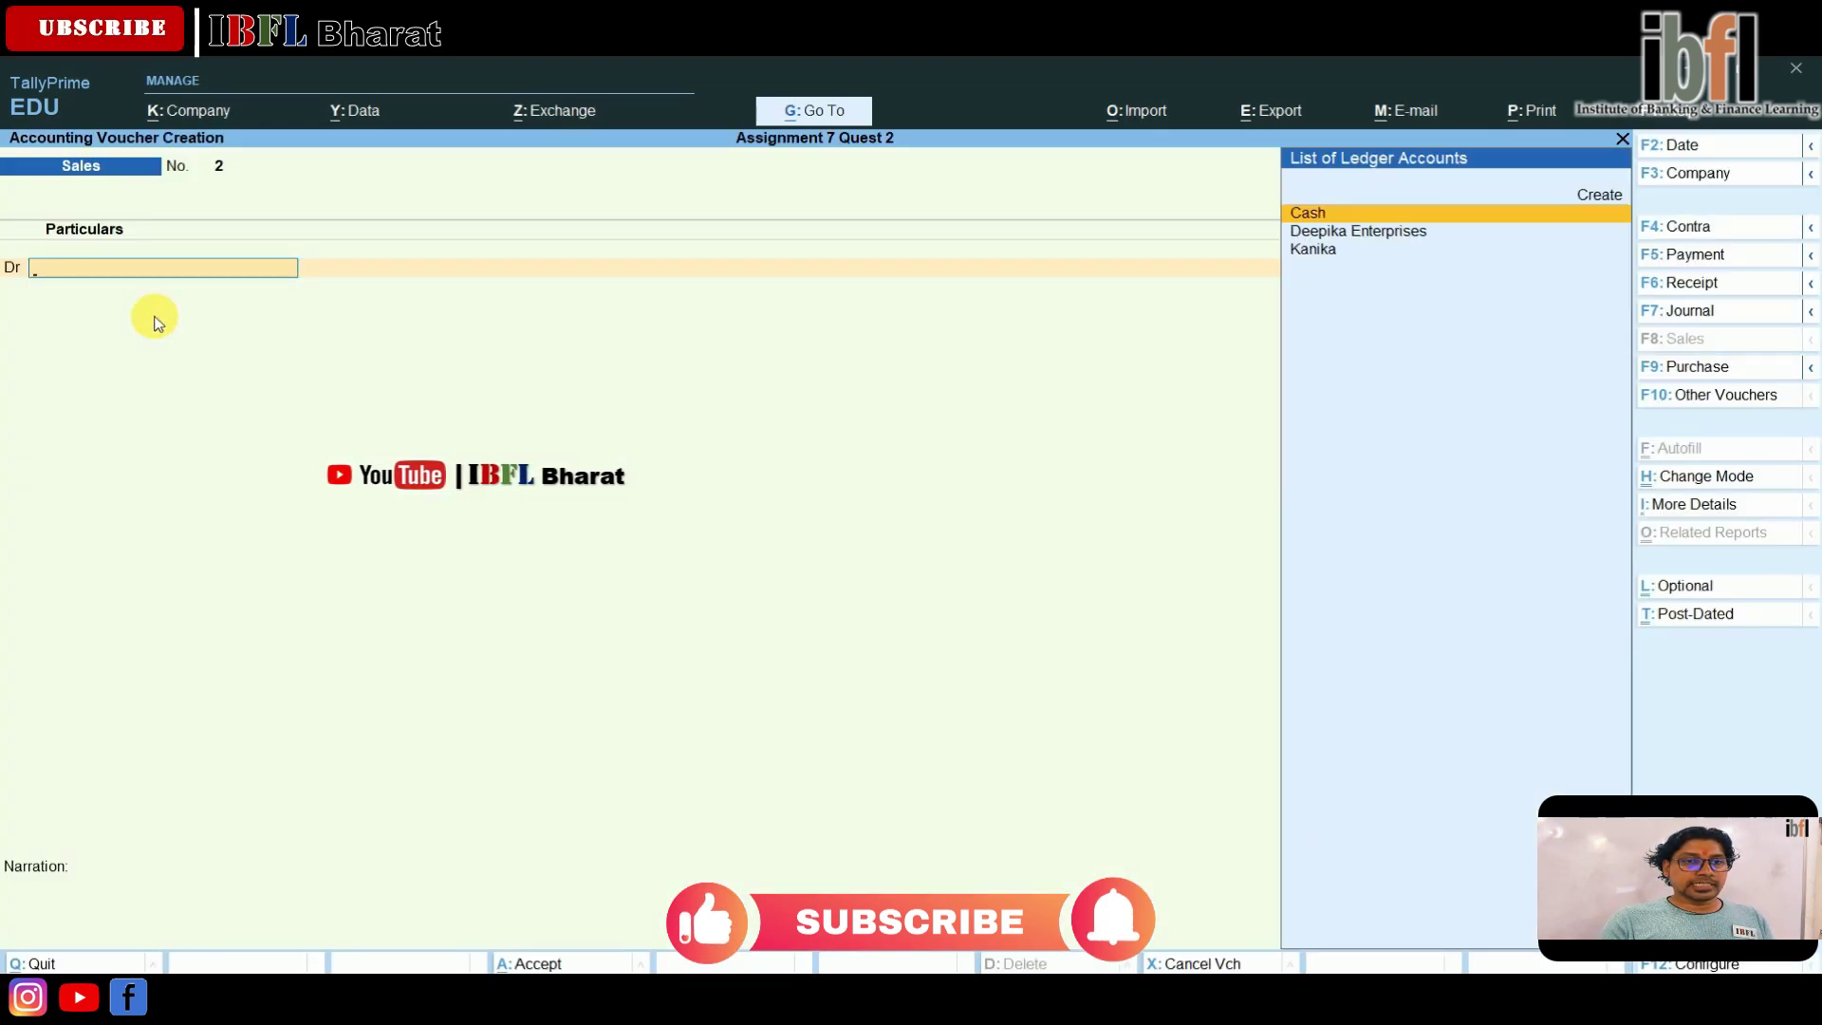
key(F7)
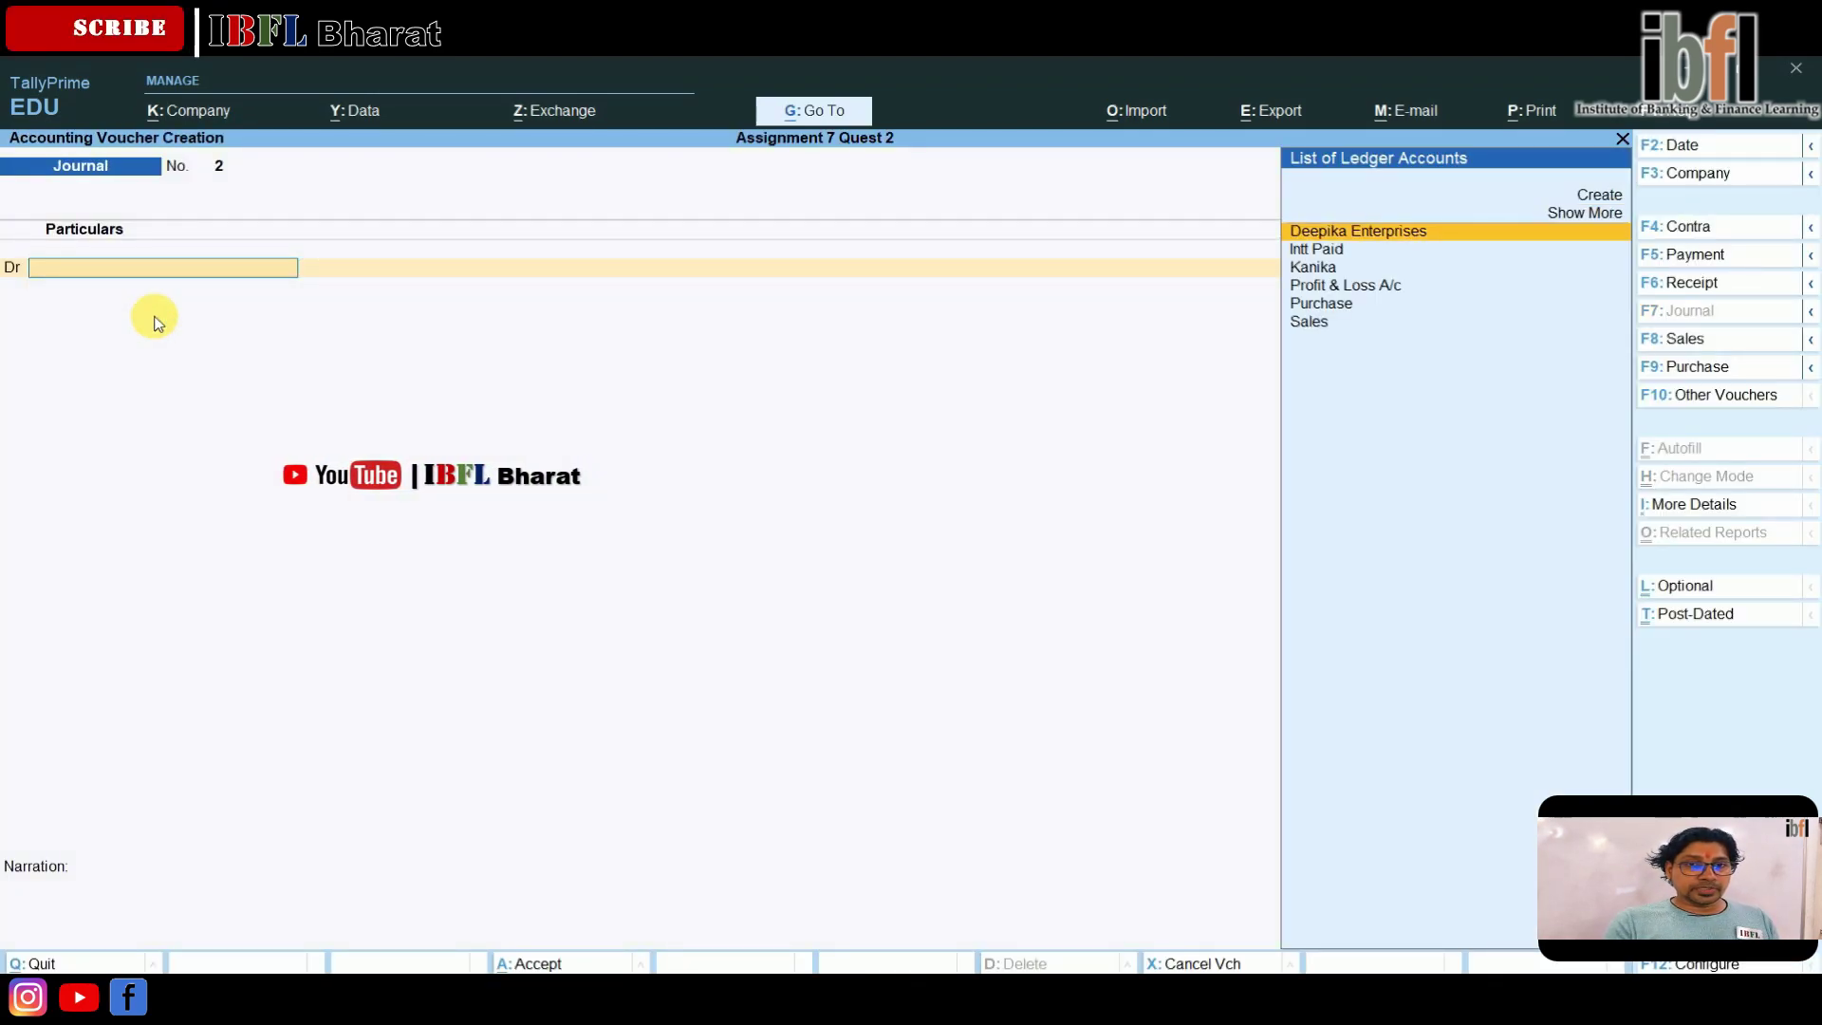
key(F2)
key(BackSpace)
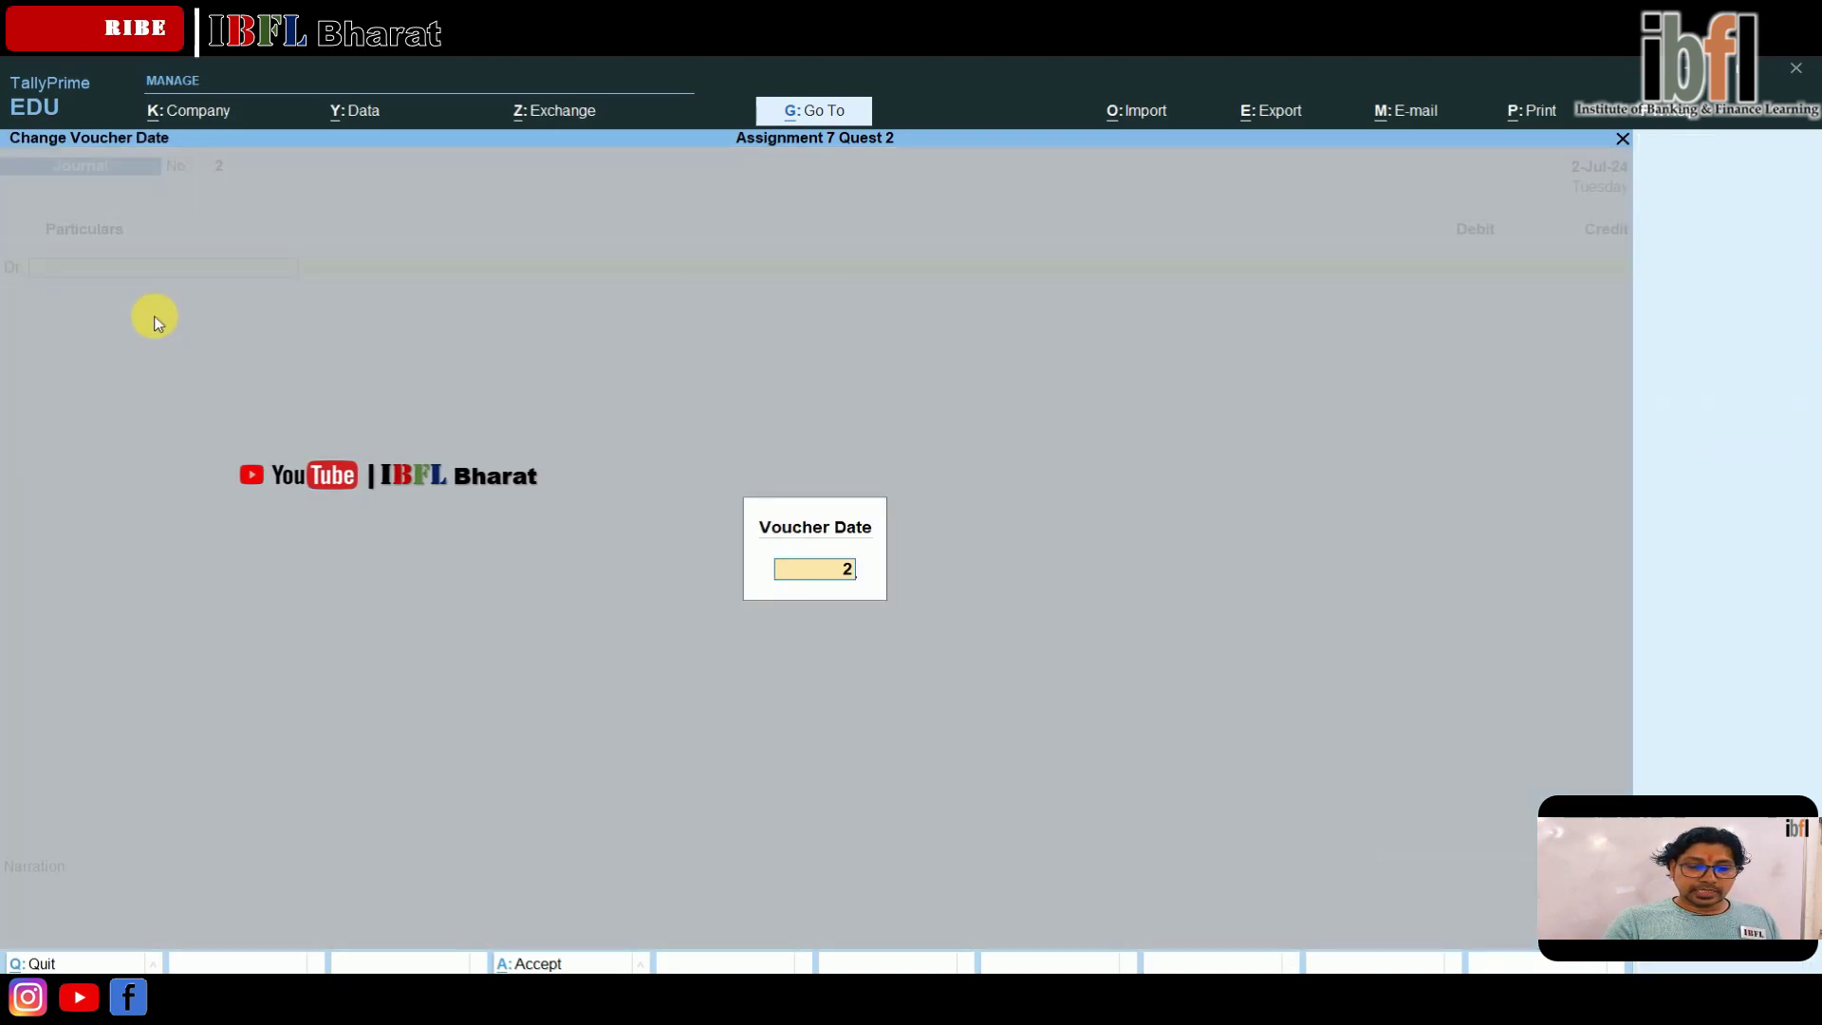
text(2-7)
key(Return)
- Debit the new customer's ledger with 232.88 of interest in the journal, with the bill-wise reference set to On Account
key(Down)
key(Down)
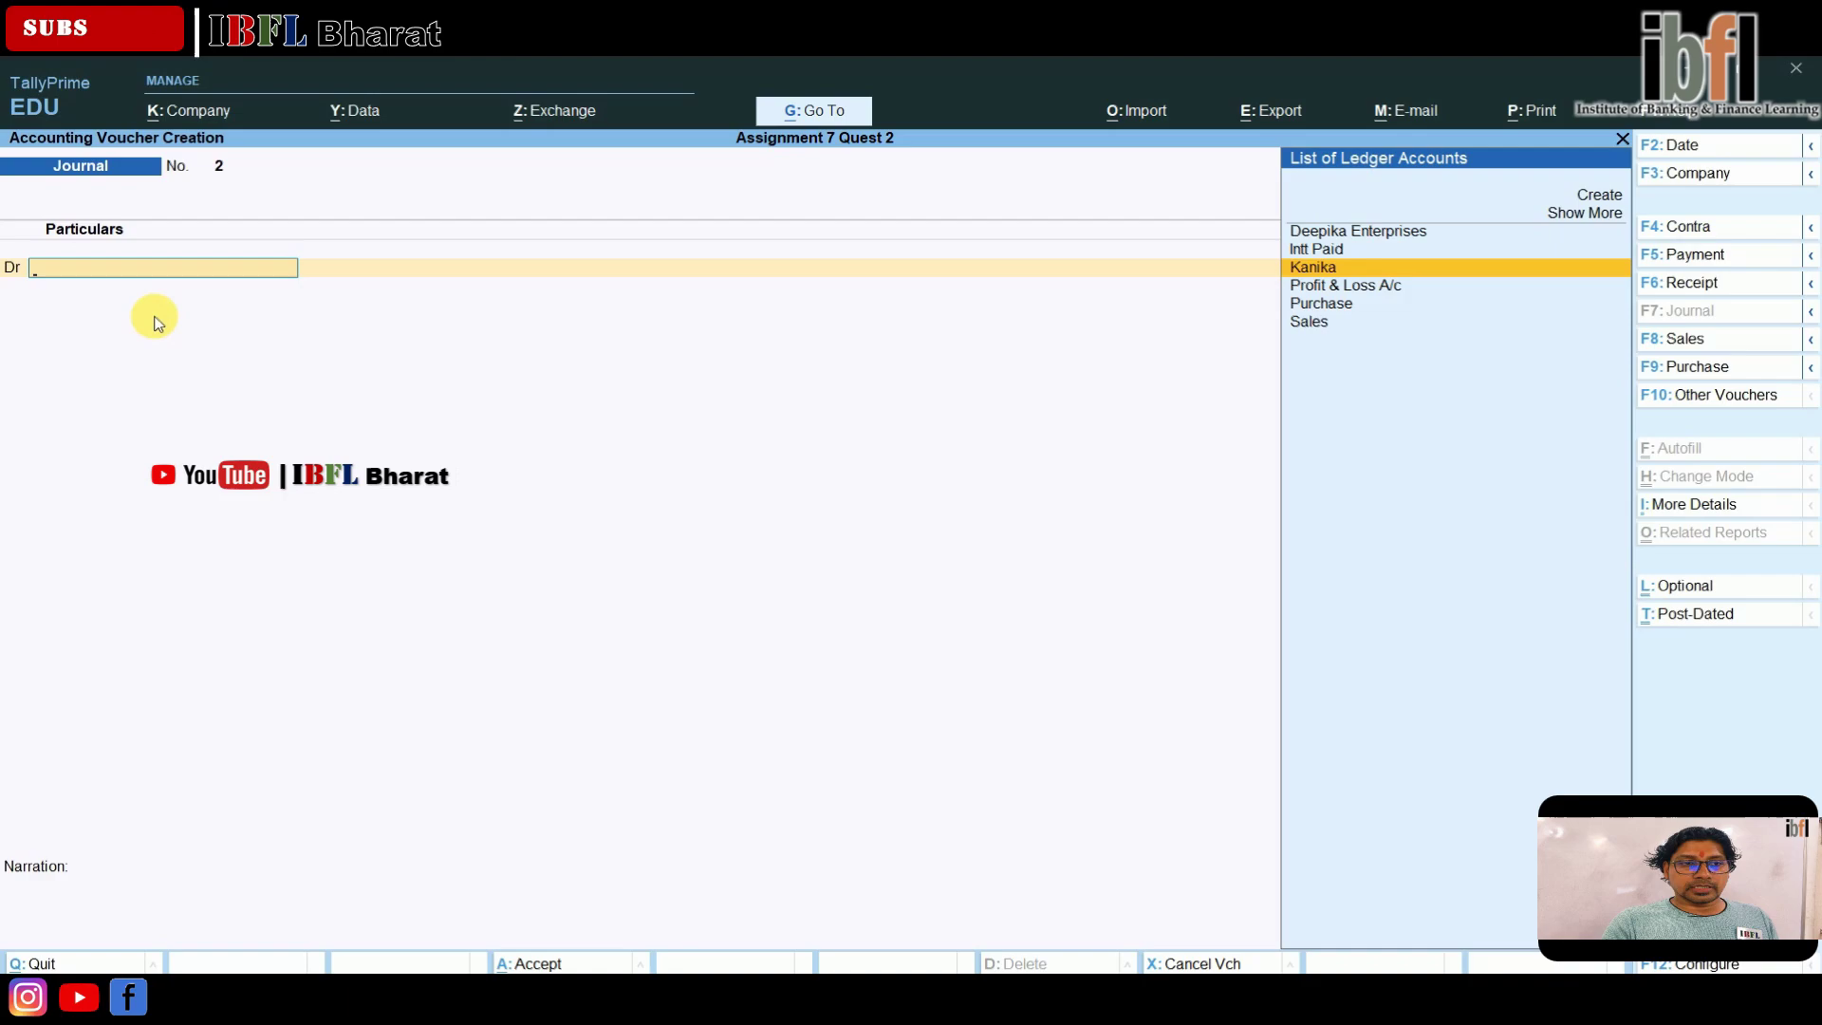
key(Return)
text(232.88)
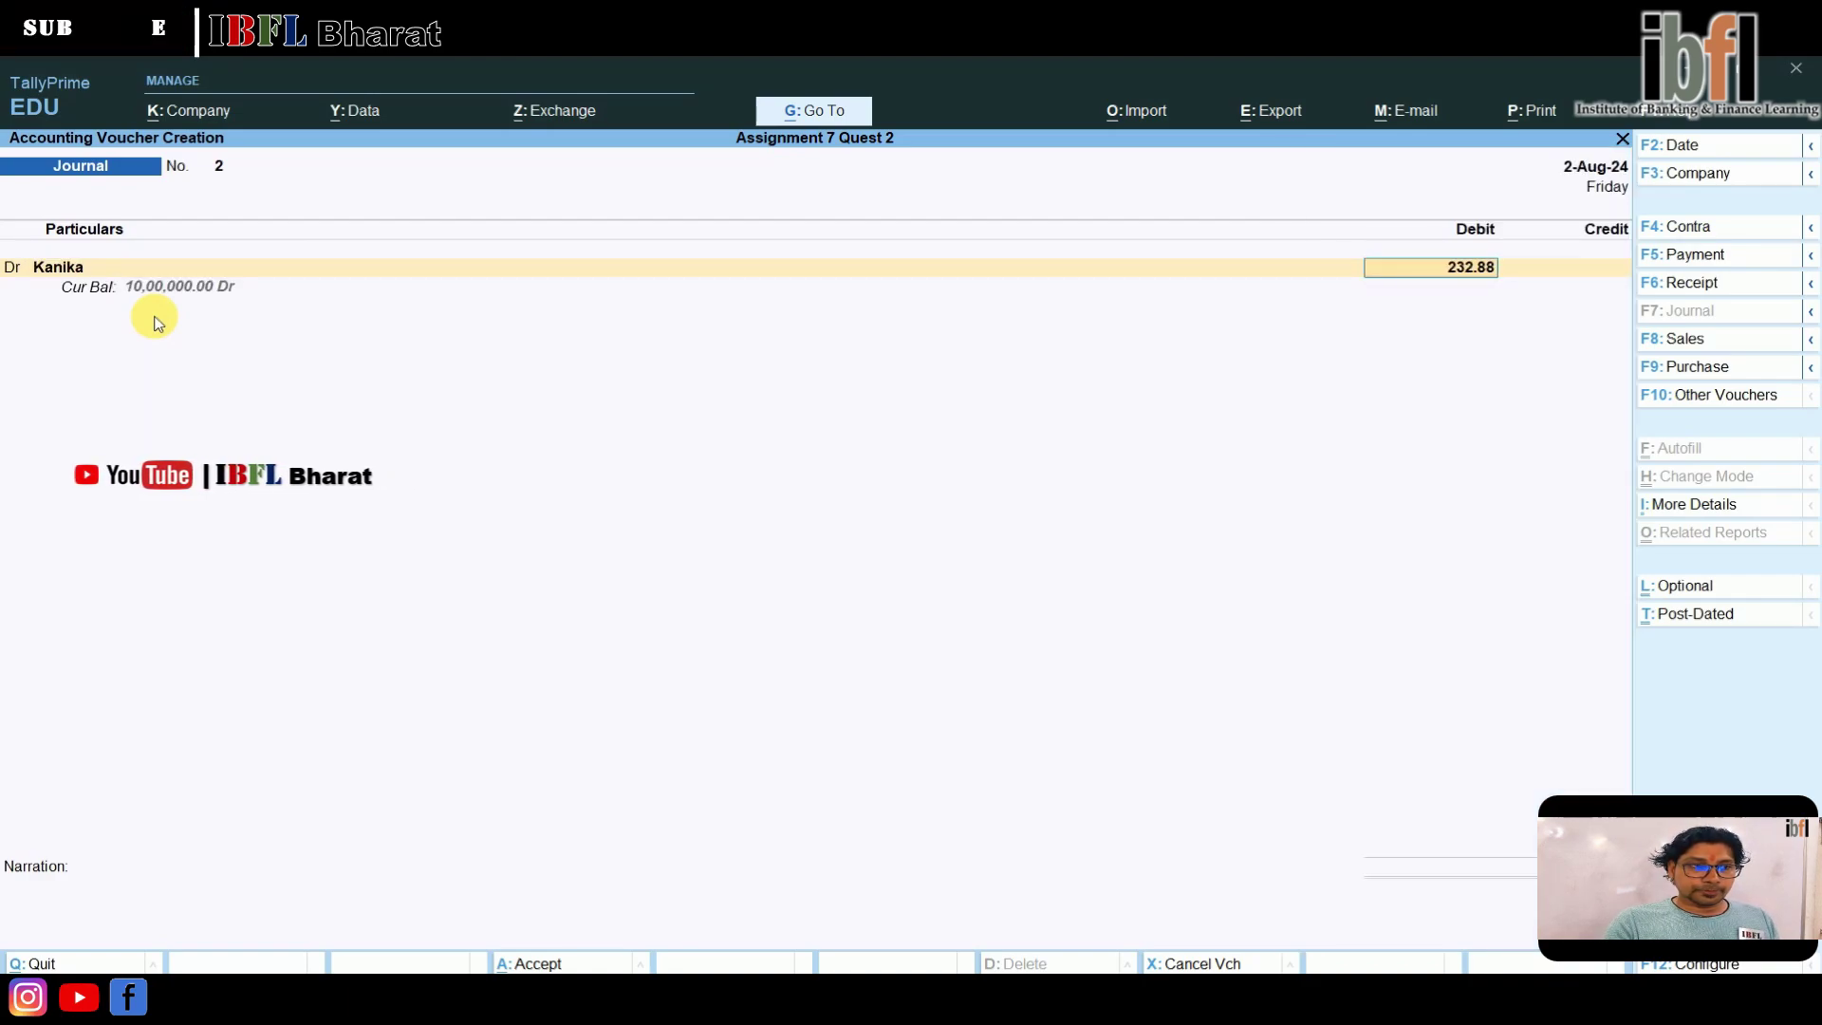
key(Return)
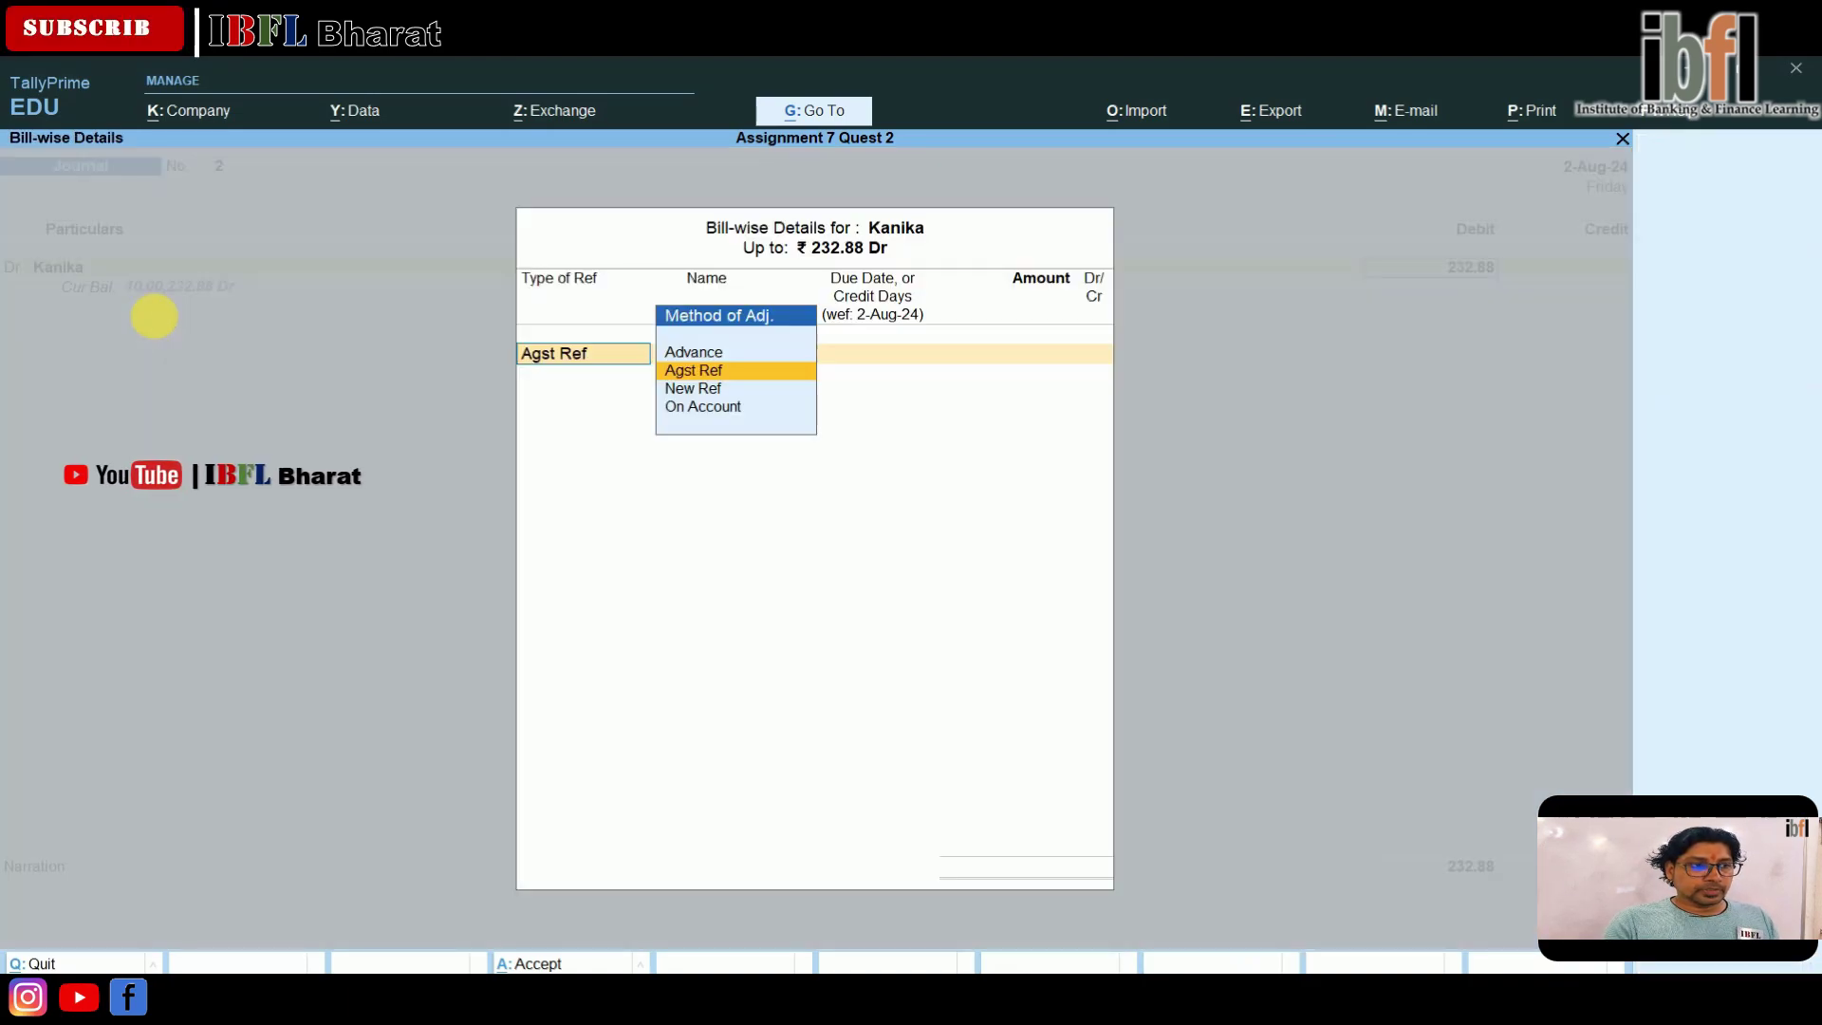
key(Return)
key(BackSpace)
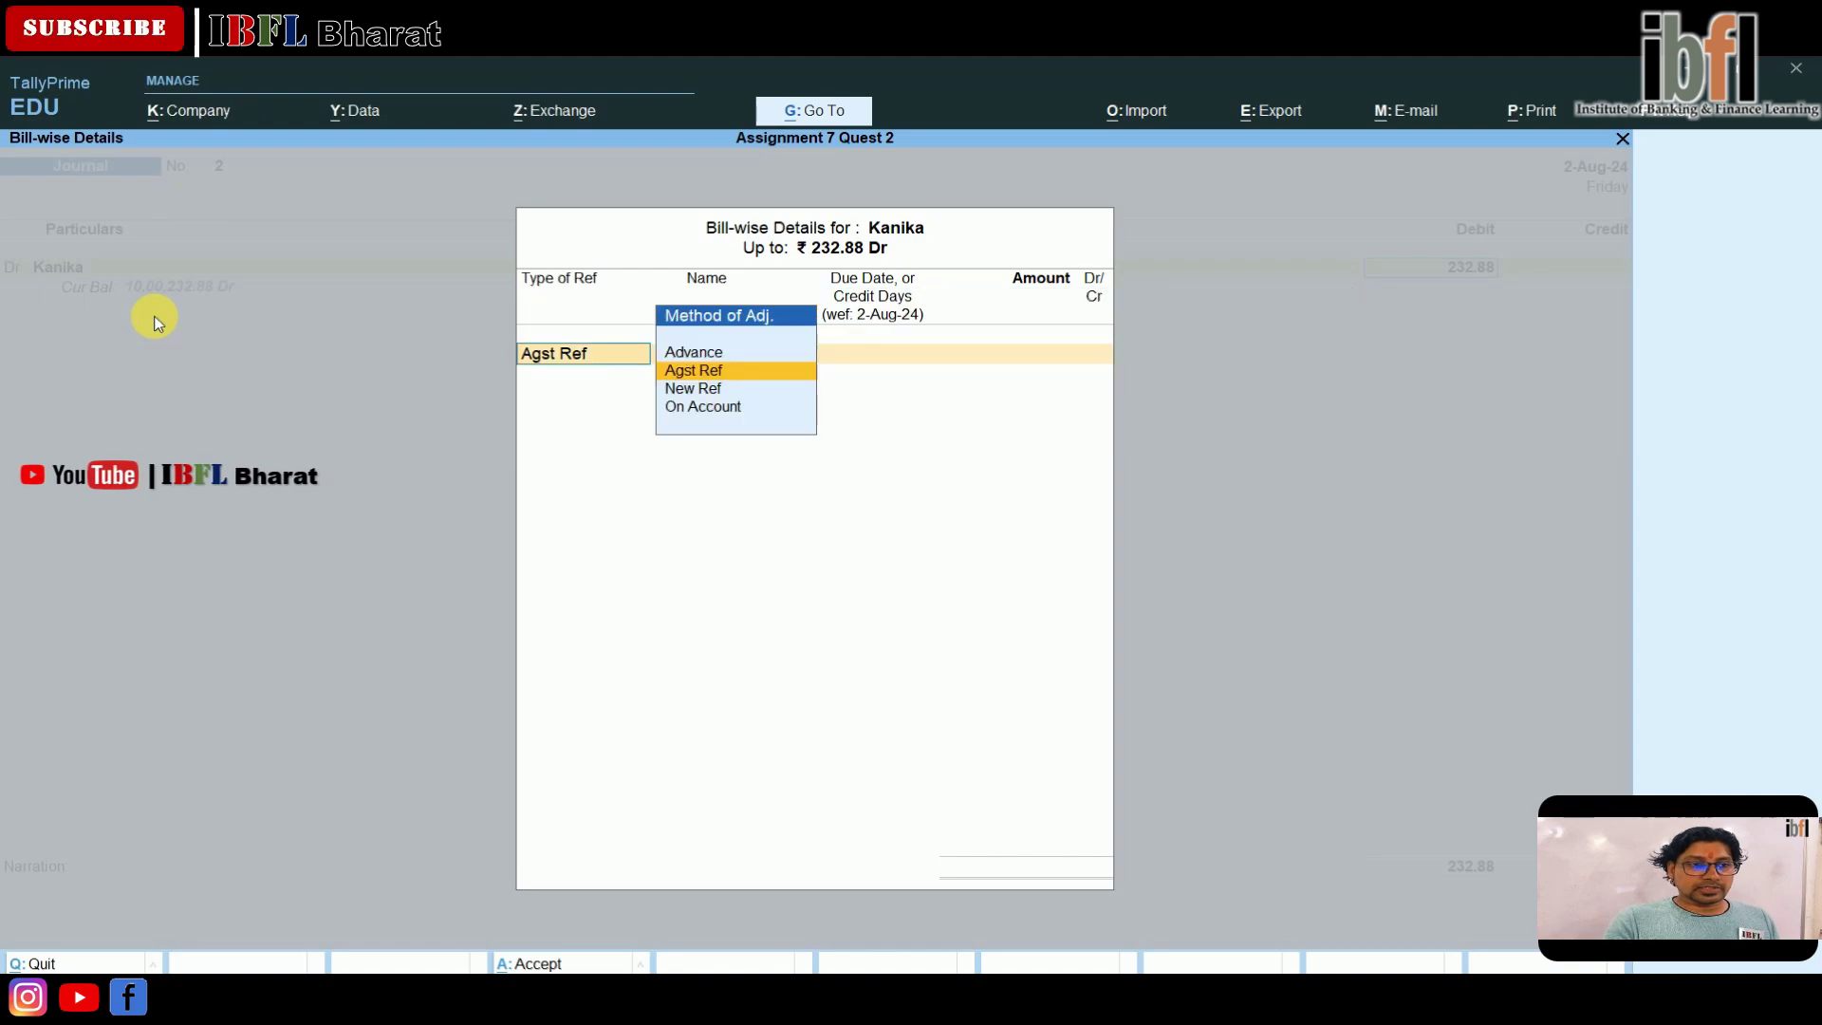
key(Down)
key(Down)
key(Return)
key(Return)
key(Return)
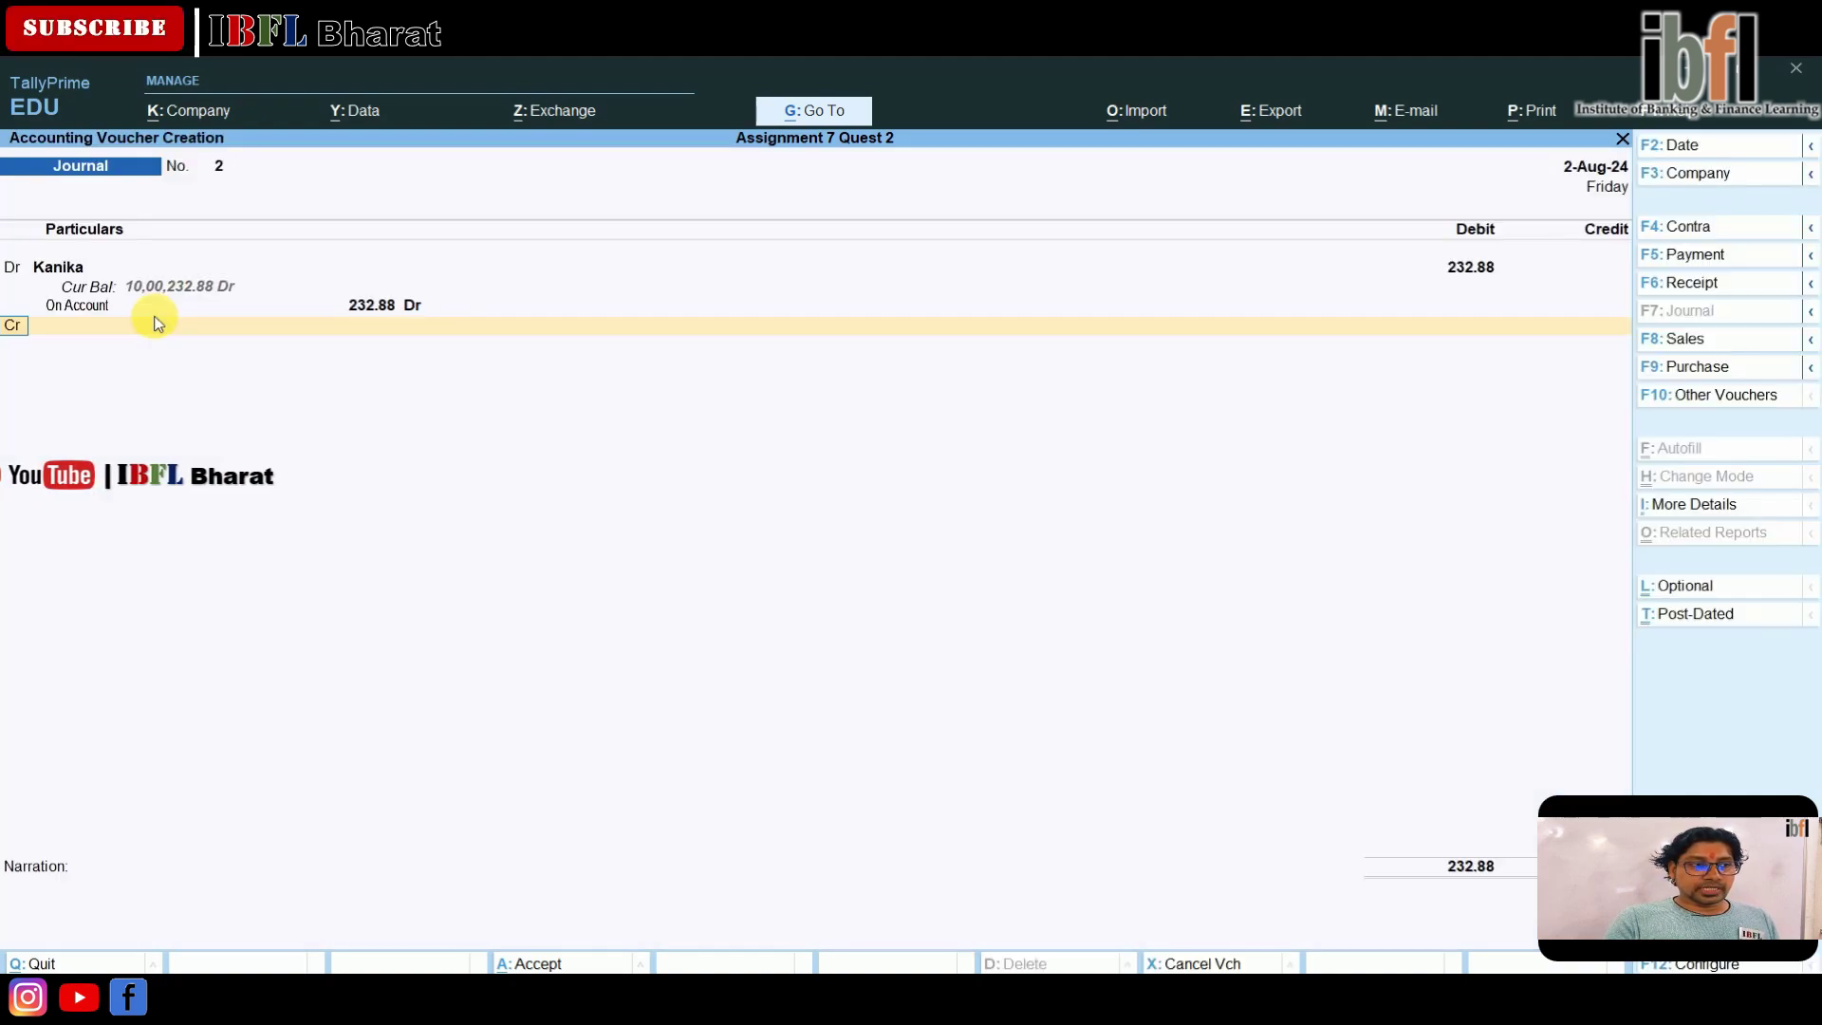
- Create a ledger named Intt Recvd under Indirect Incomes for the journal's credit entry
key(Up)
key(Up)
key(Return)
text(In)
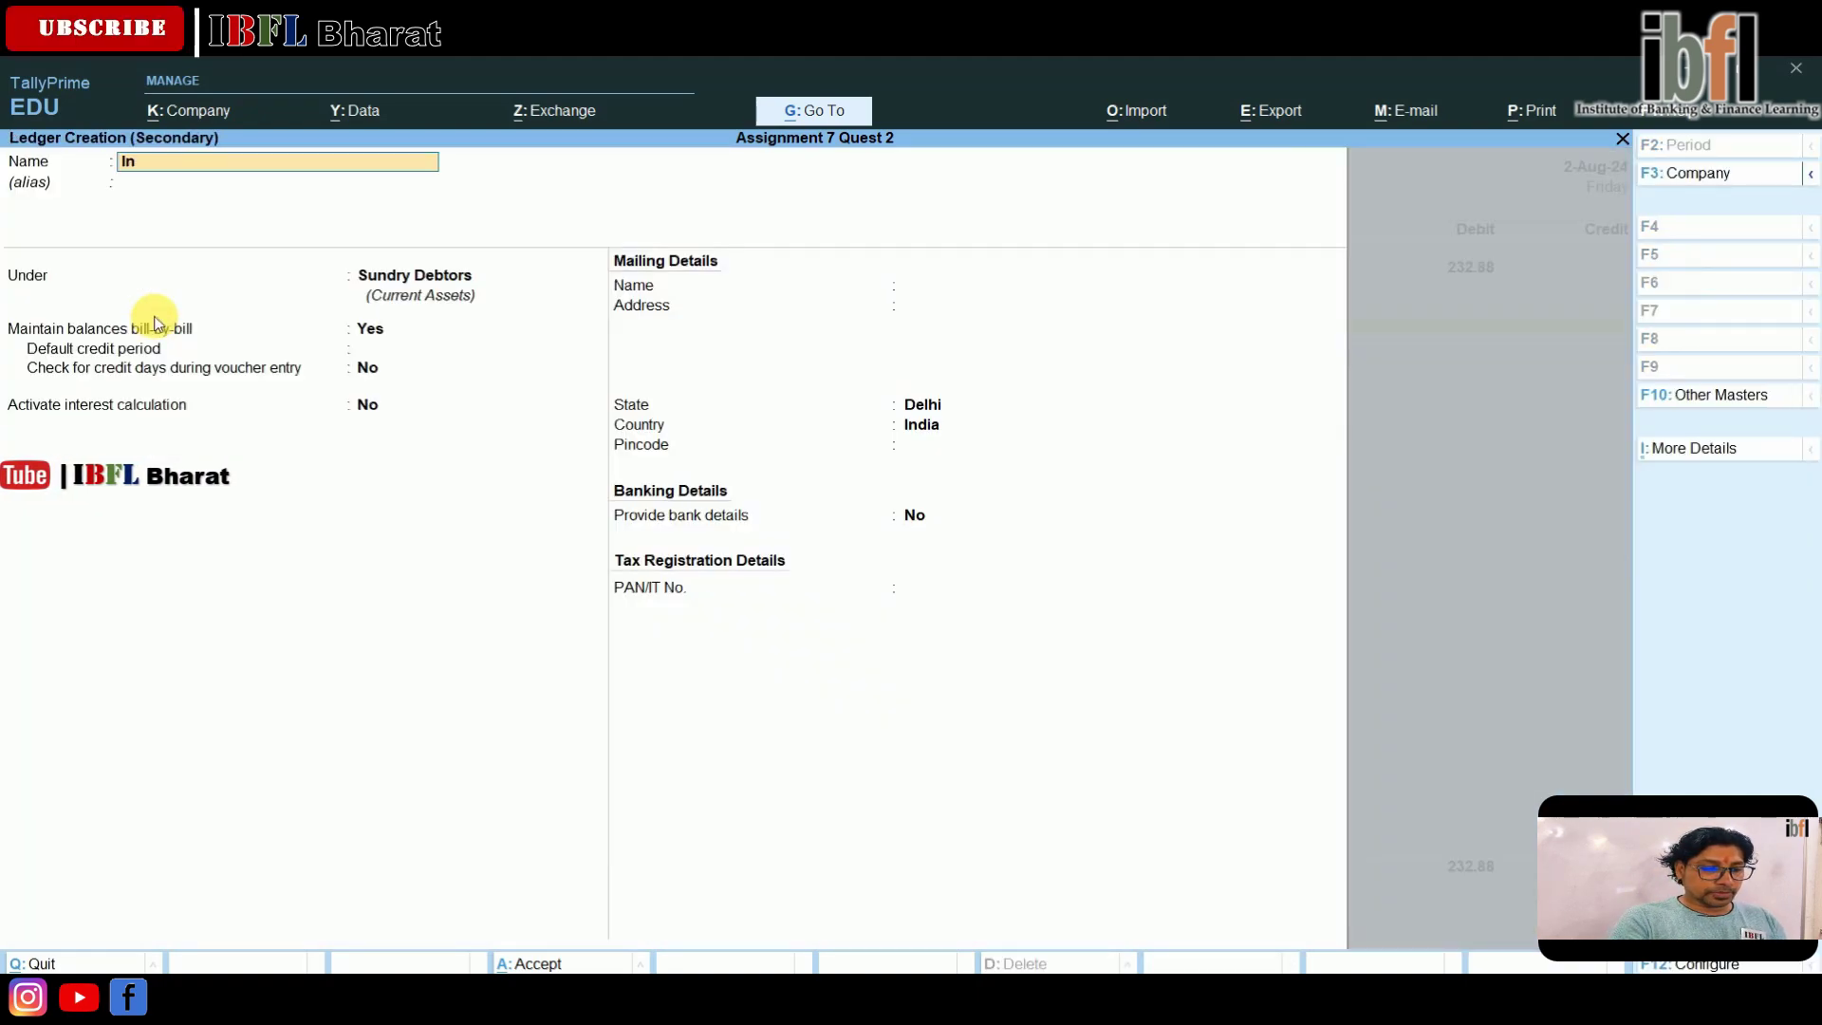
text(tt Recvd)
key(Return)
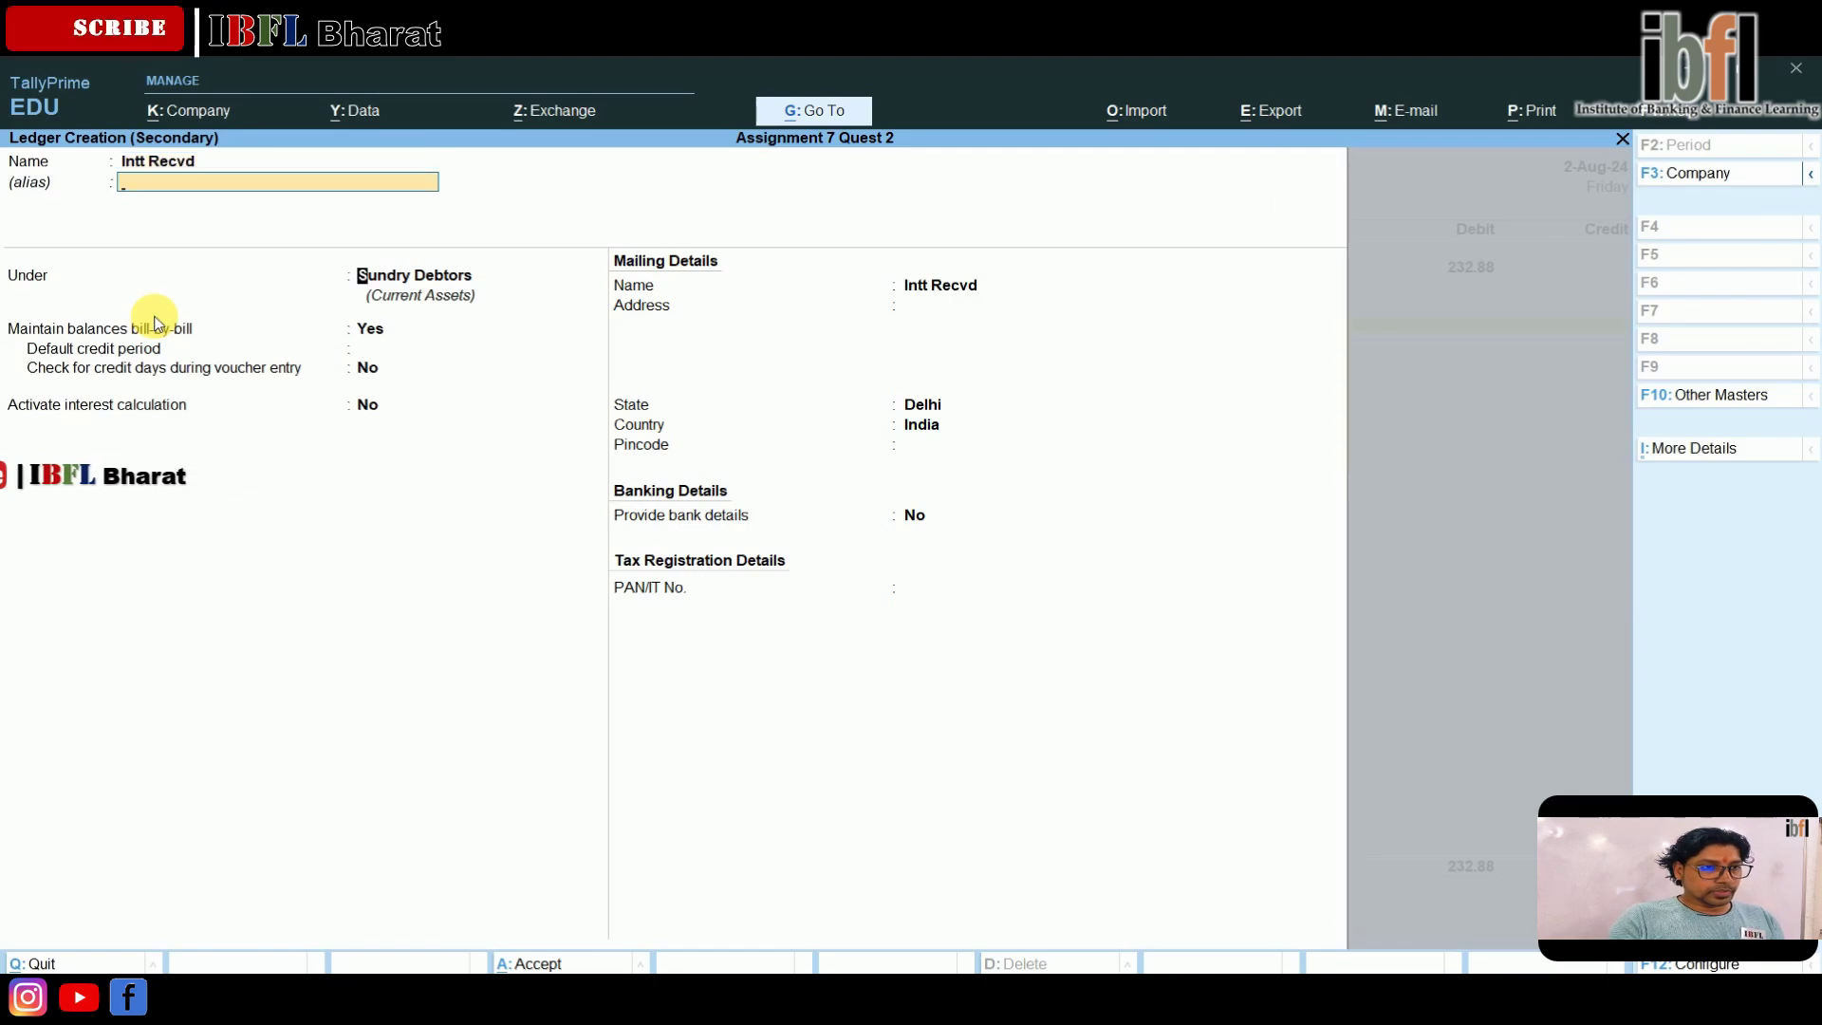
text(Ind)
key(Down)
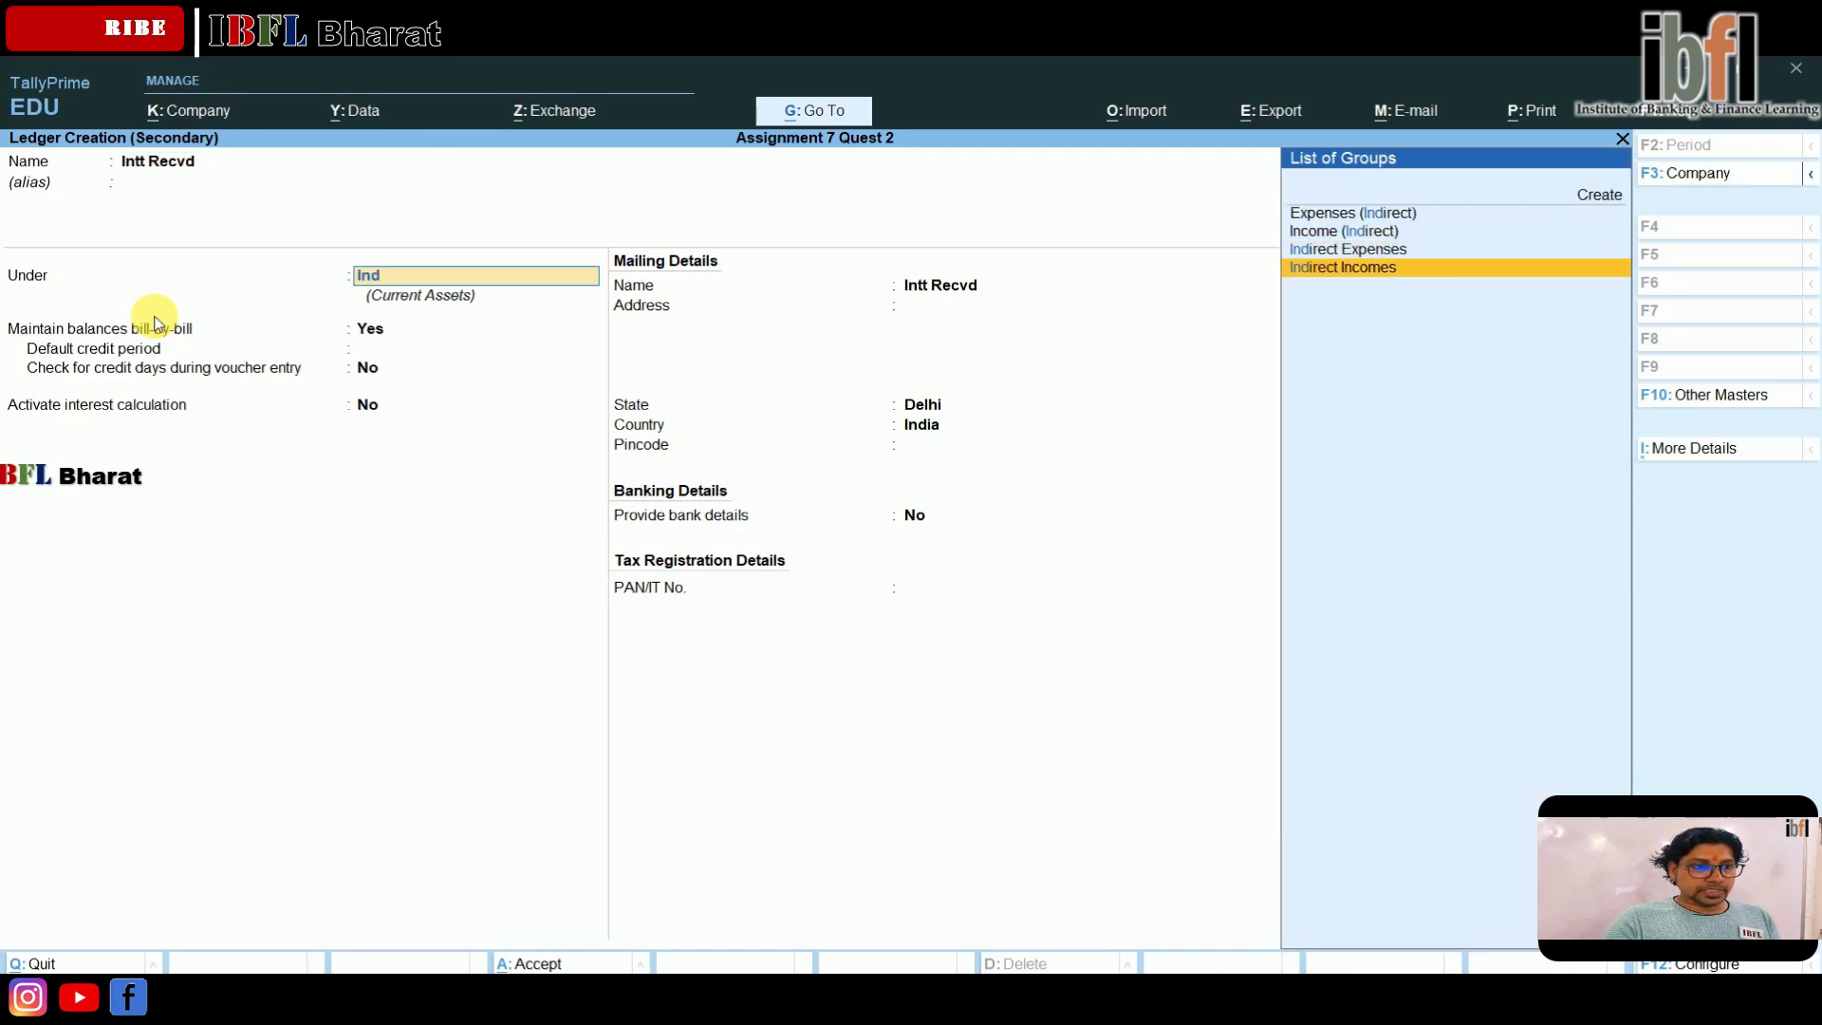
key(Return)
key(Return)
key(Return)
key(Return)
key(Return)
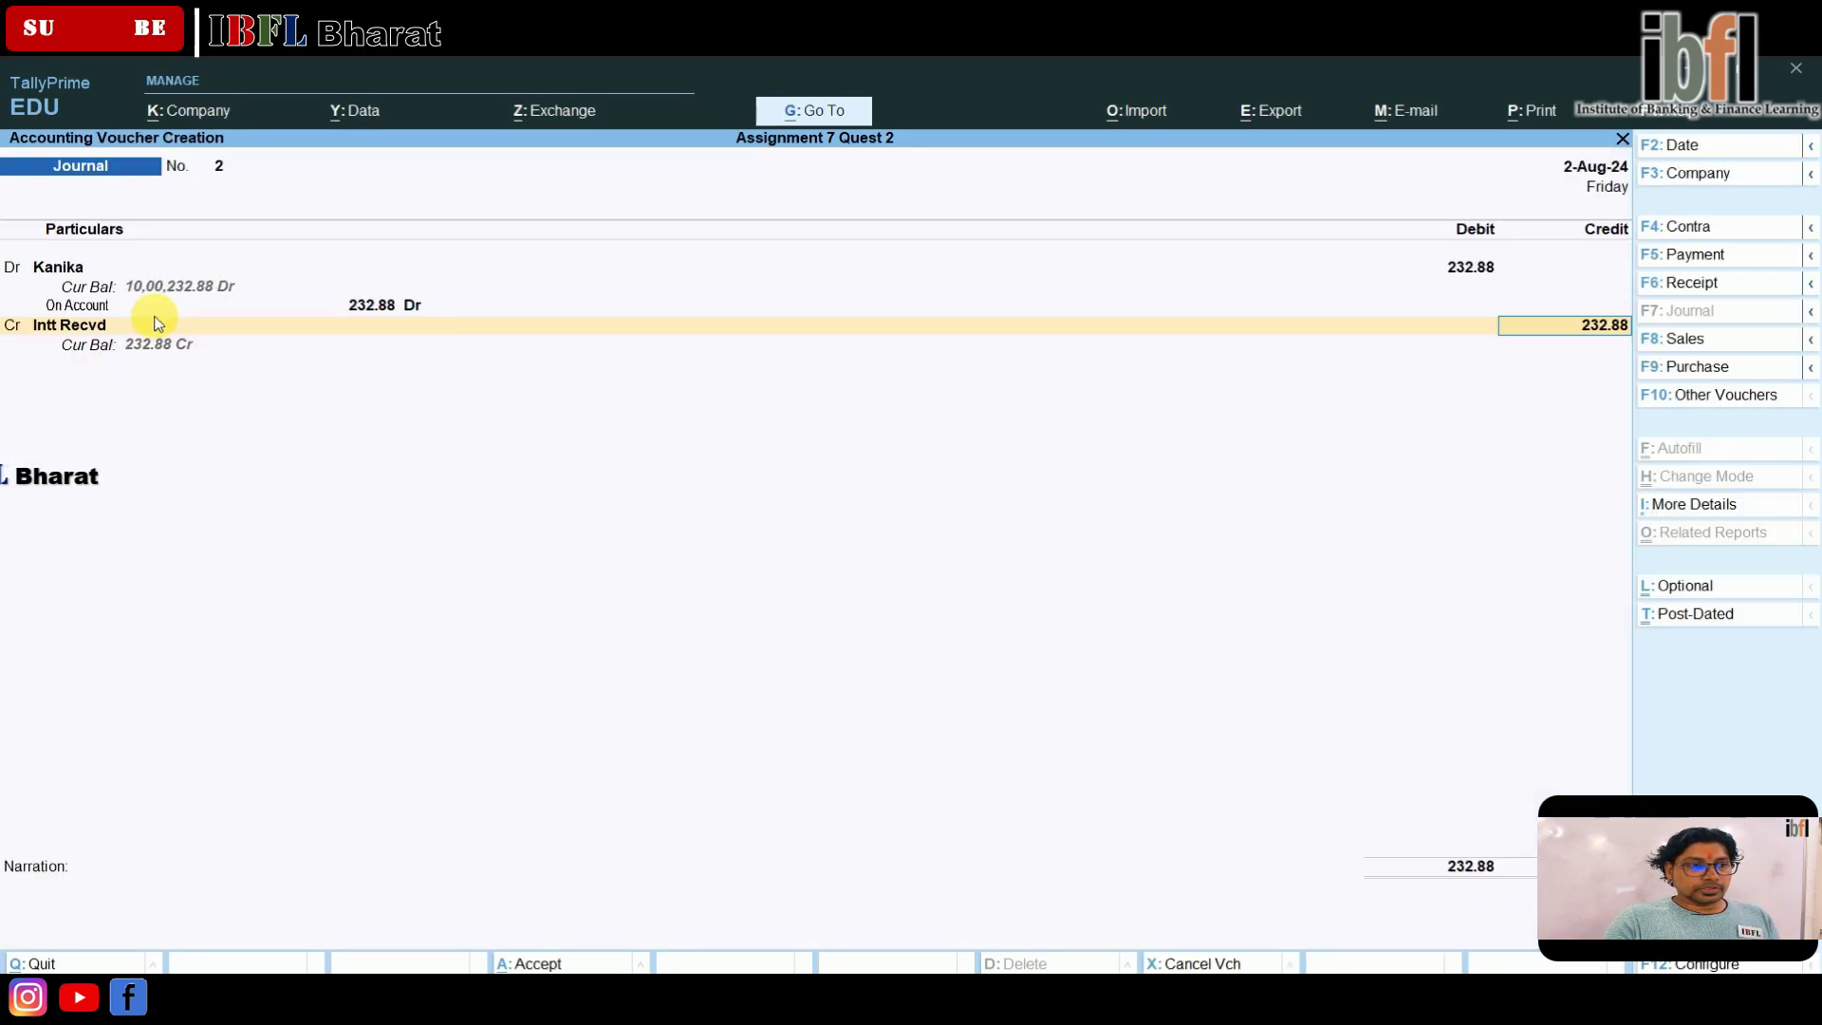
- Credit Intt Recvd with 232.88 and save the journal voucher without a narration
key(Return)
key(Return)
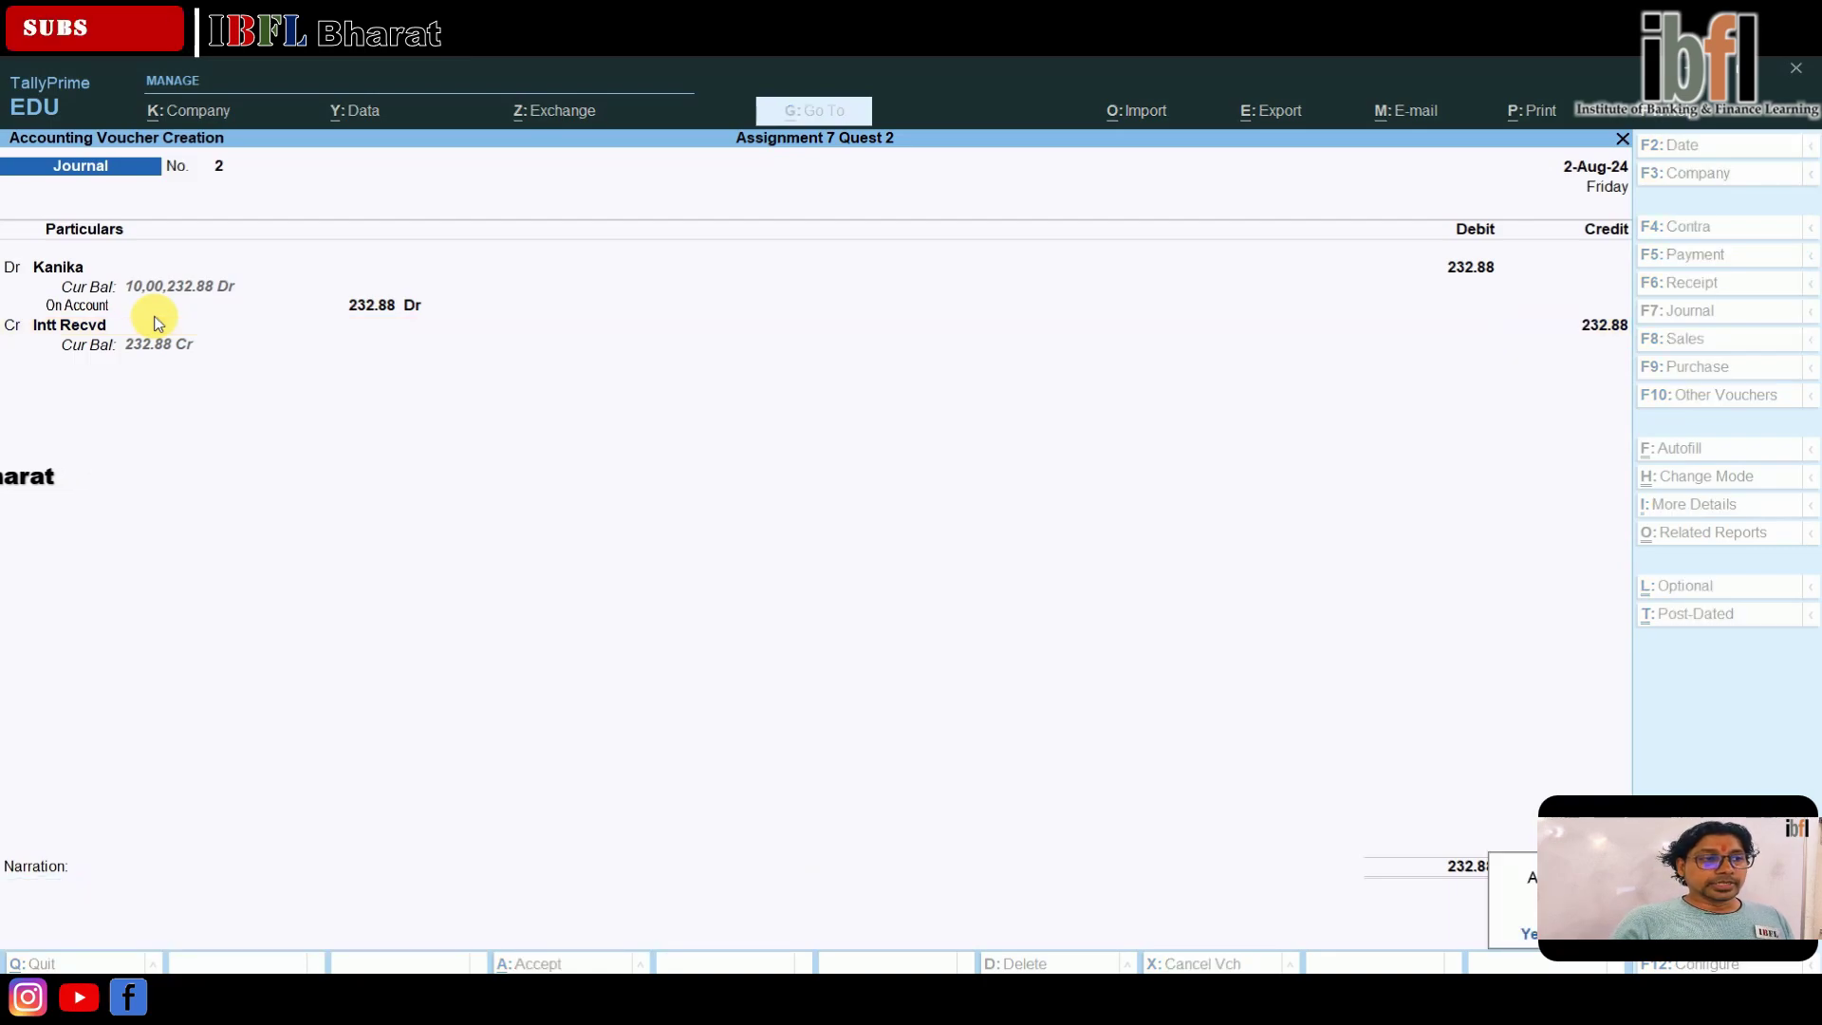
key(Return)
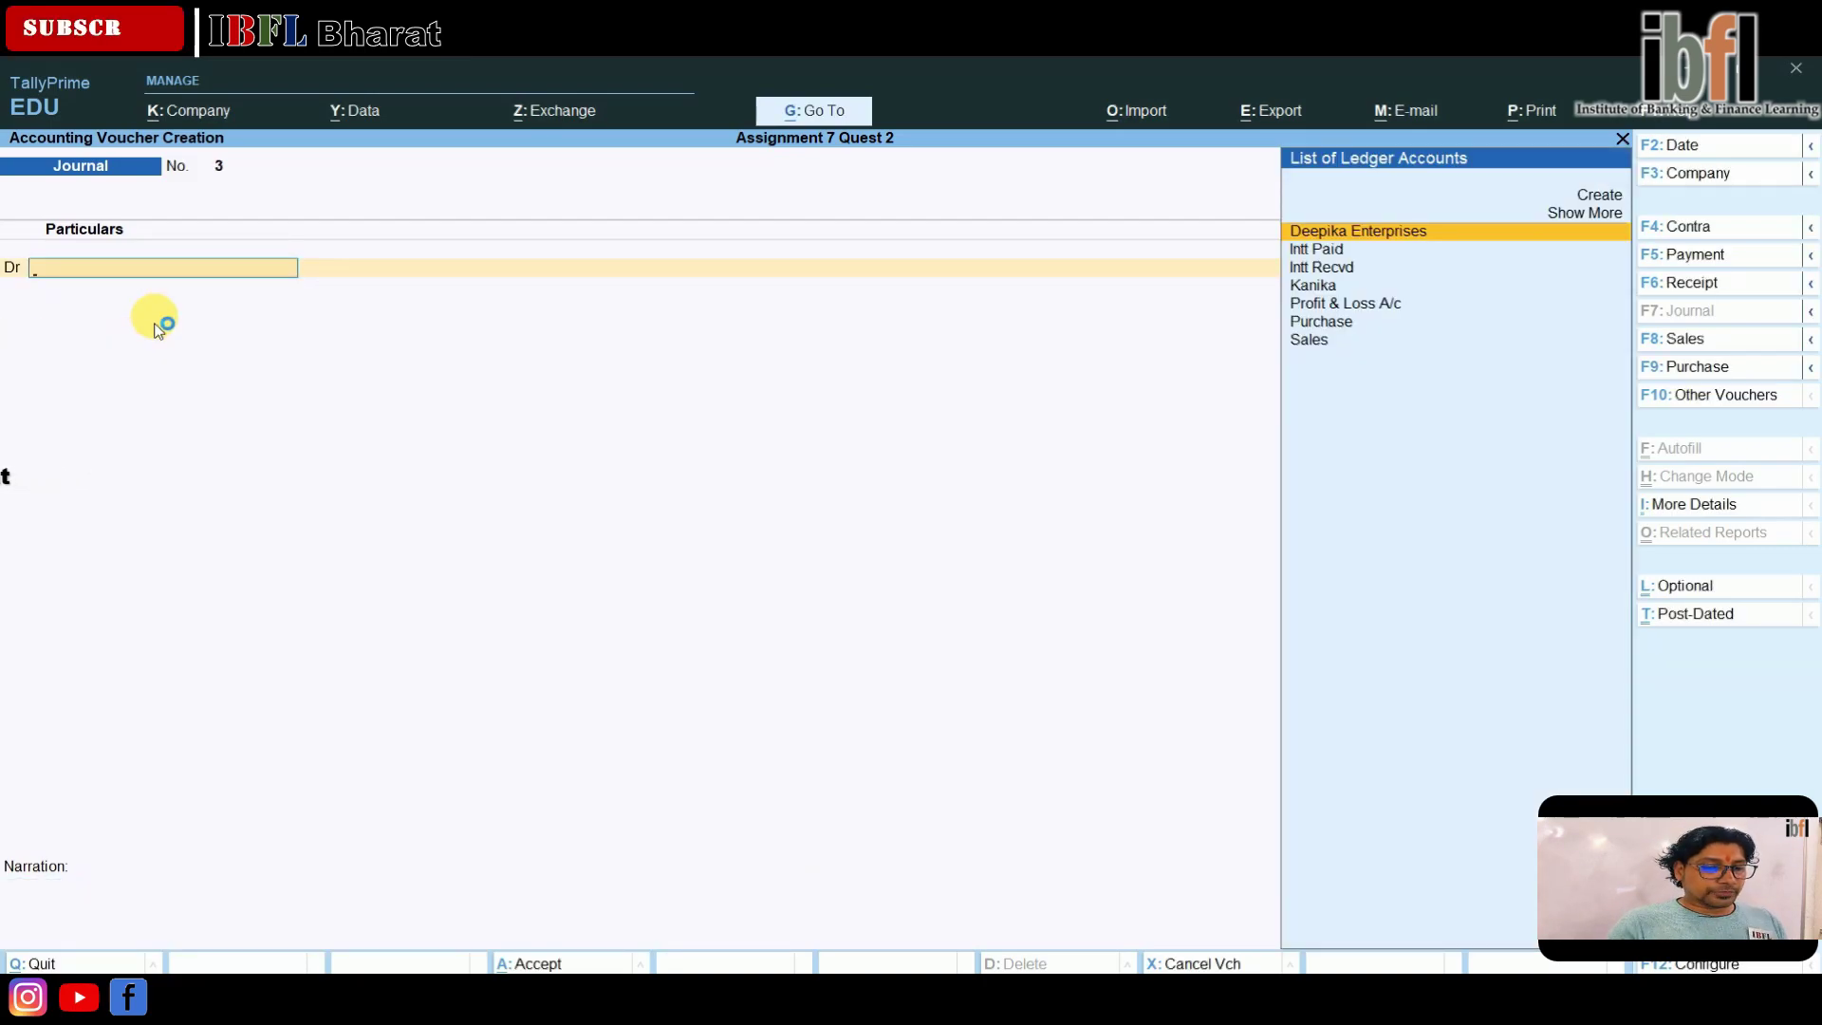
- Start a Receipt voucher and credit the new customer's ledger with 10,00,232.88
key(F6)
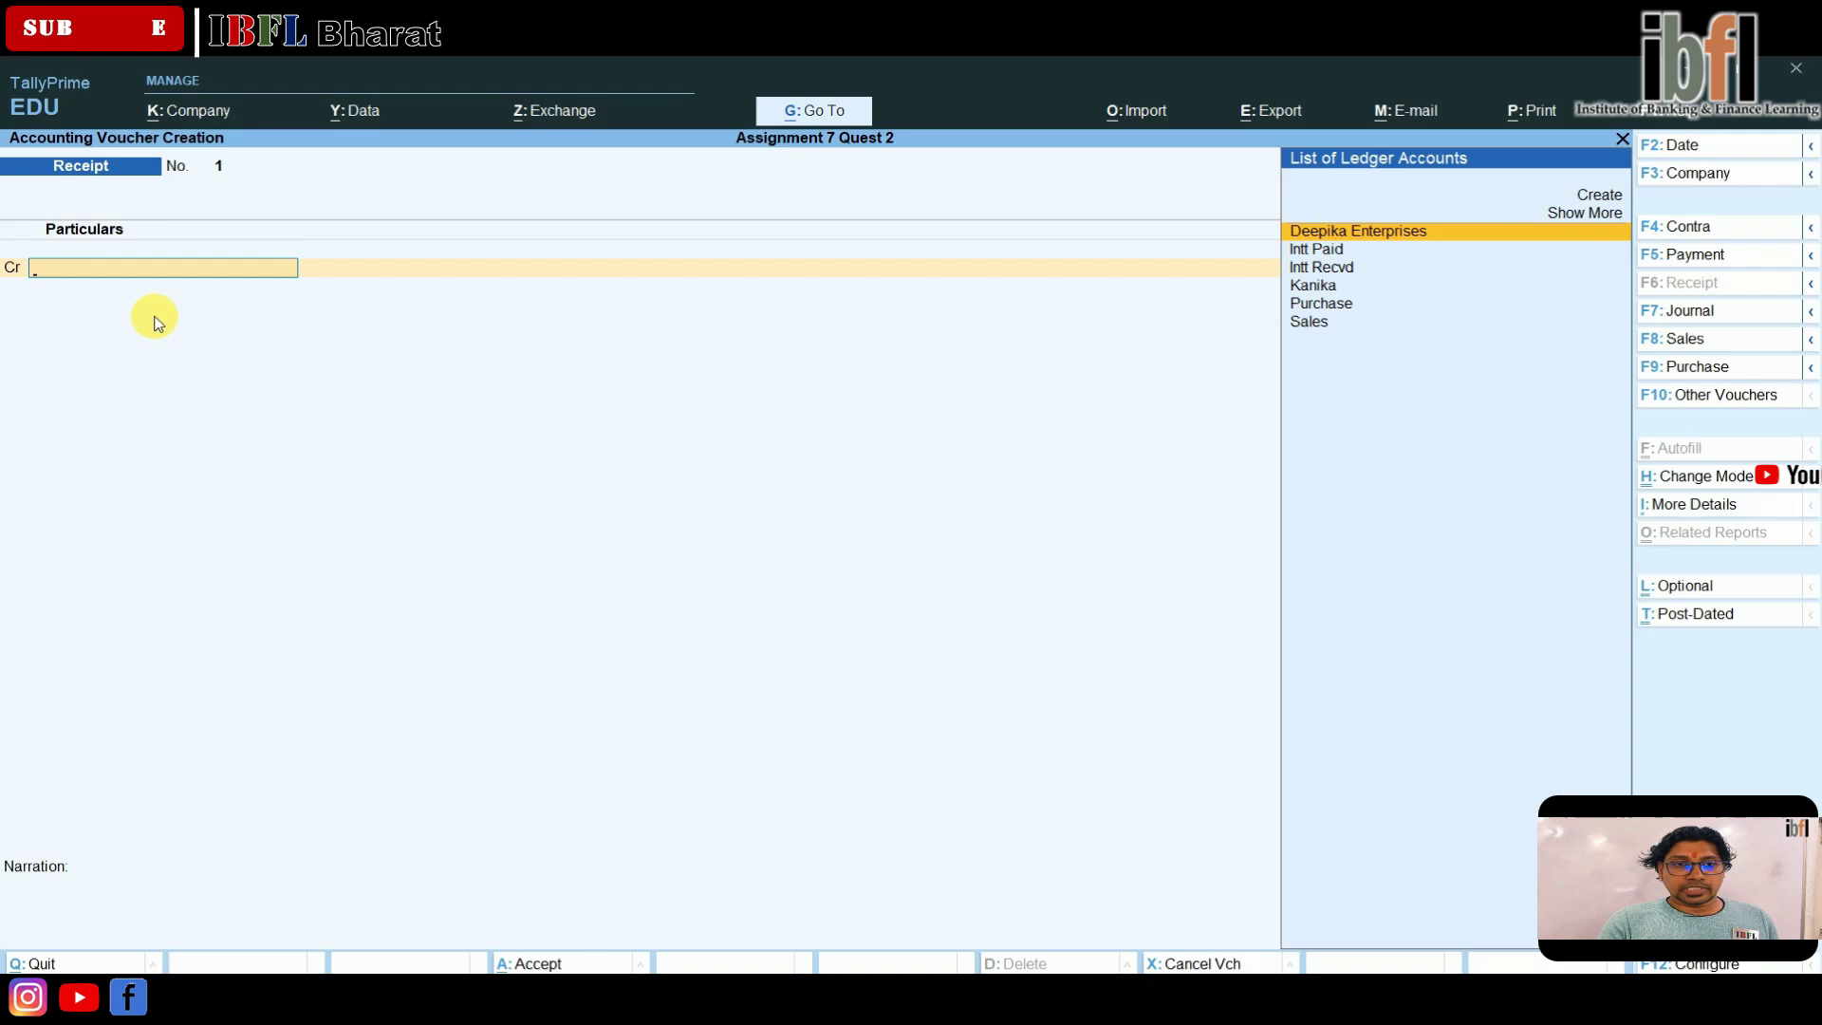
key(Down)
key(Down)
key(Down)
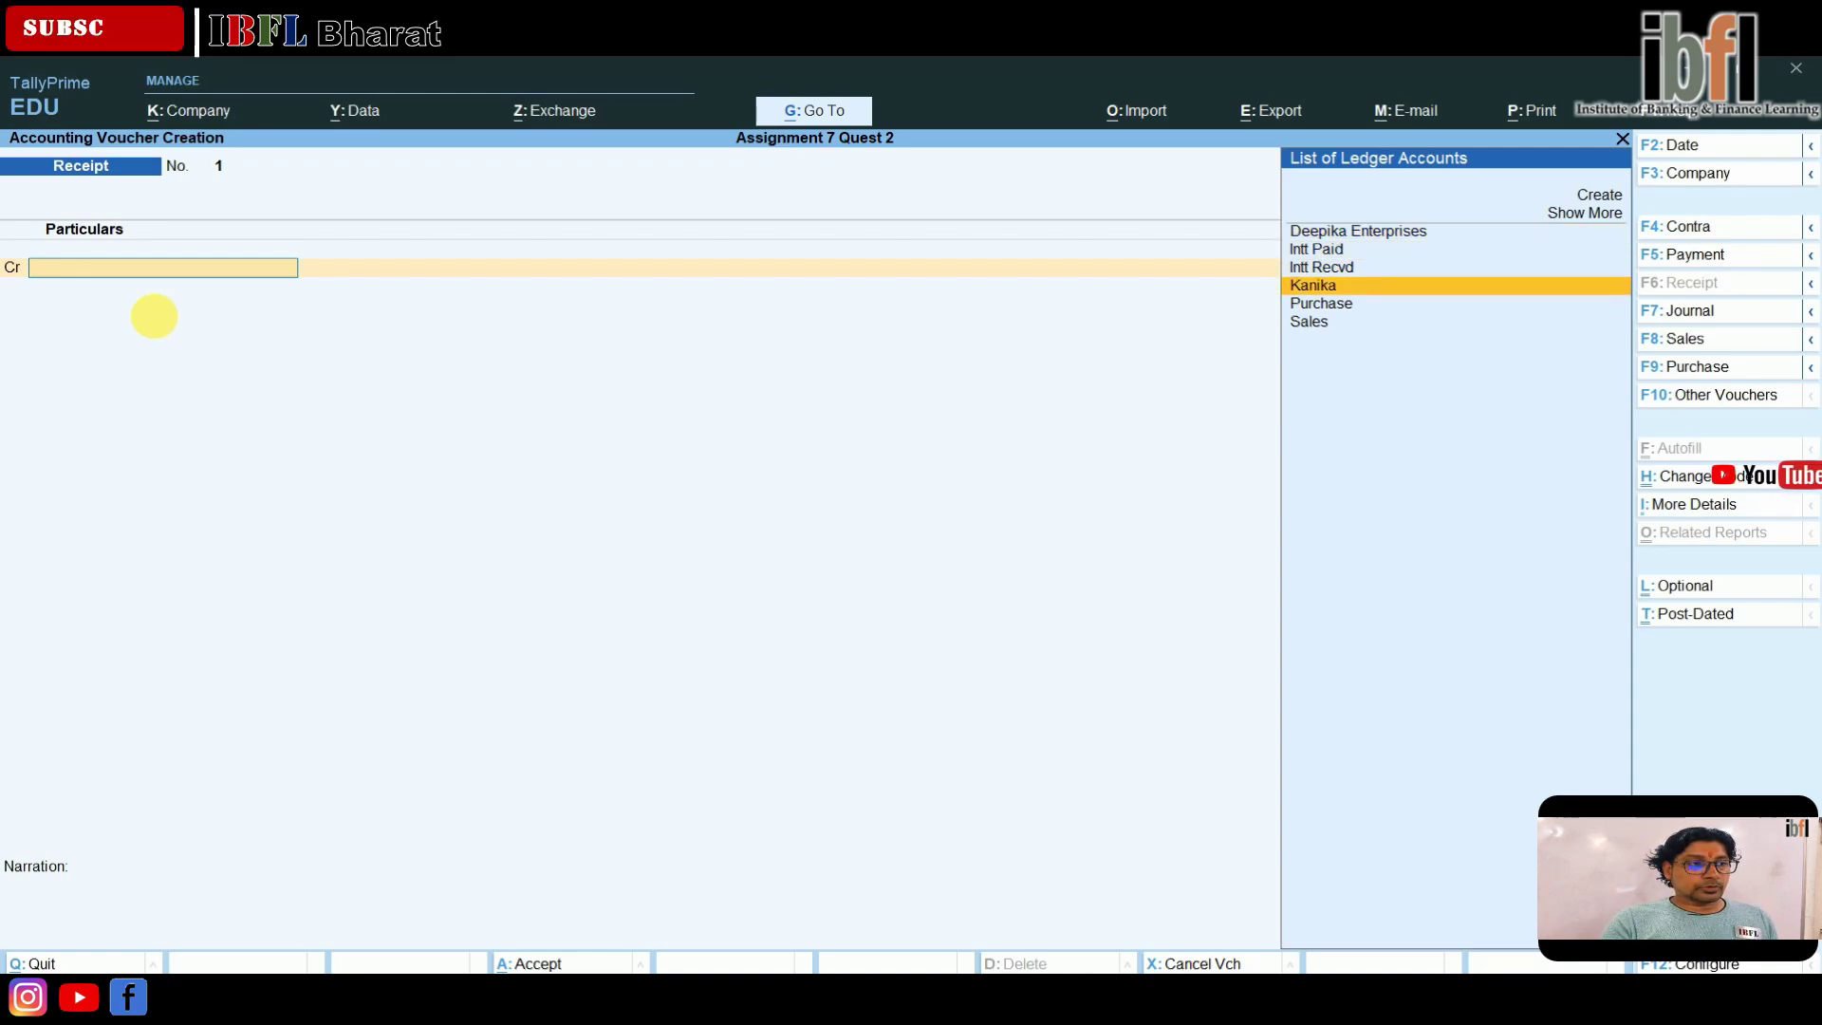
key(Return)
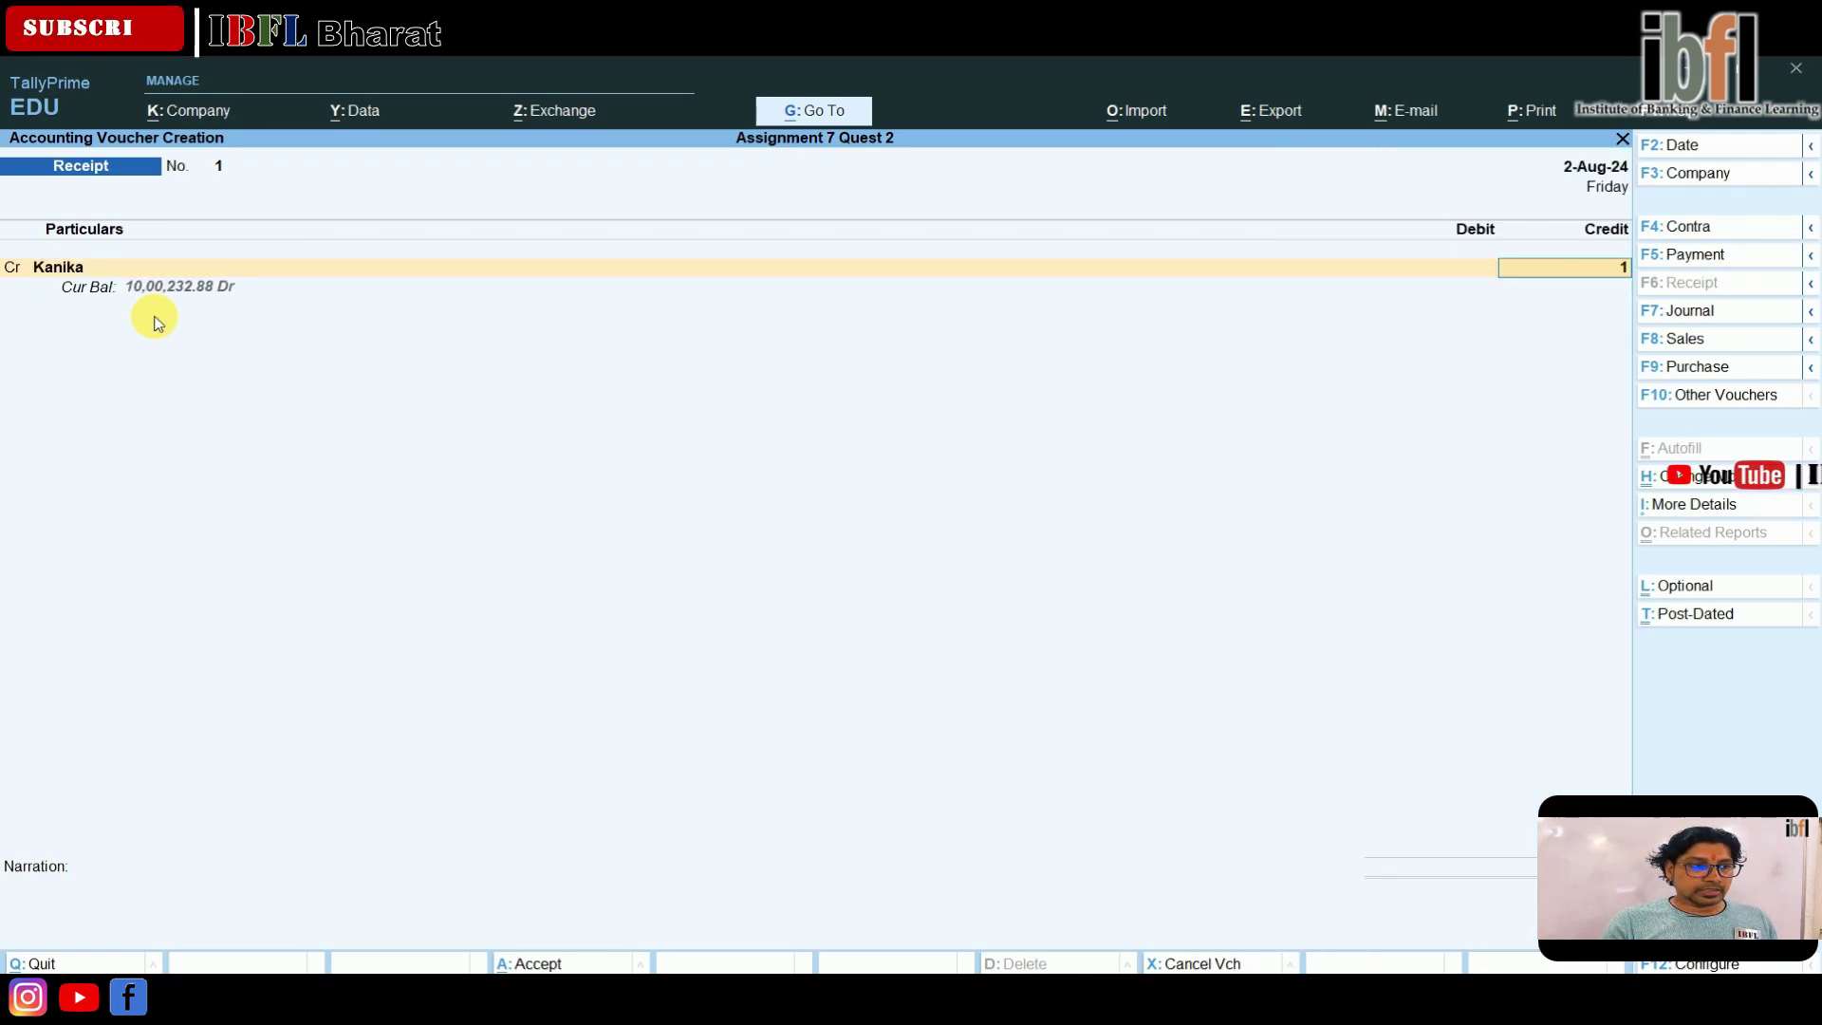
text(10,00,2)
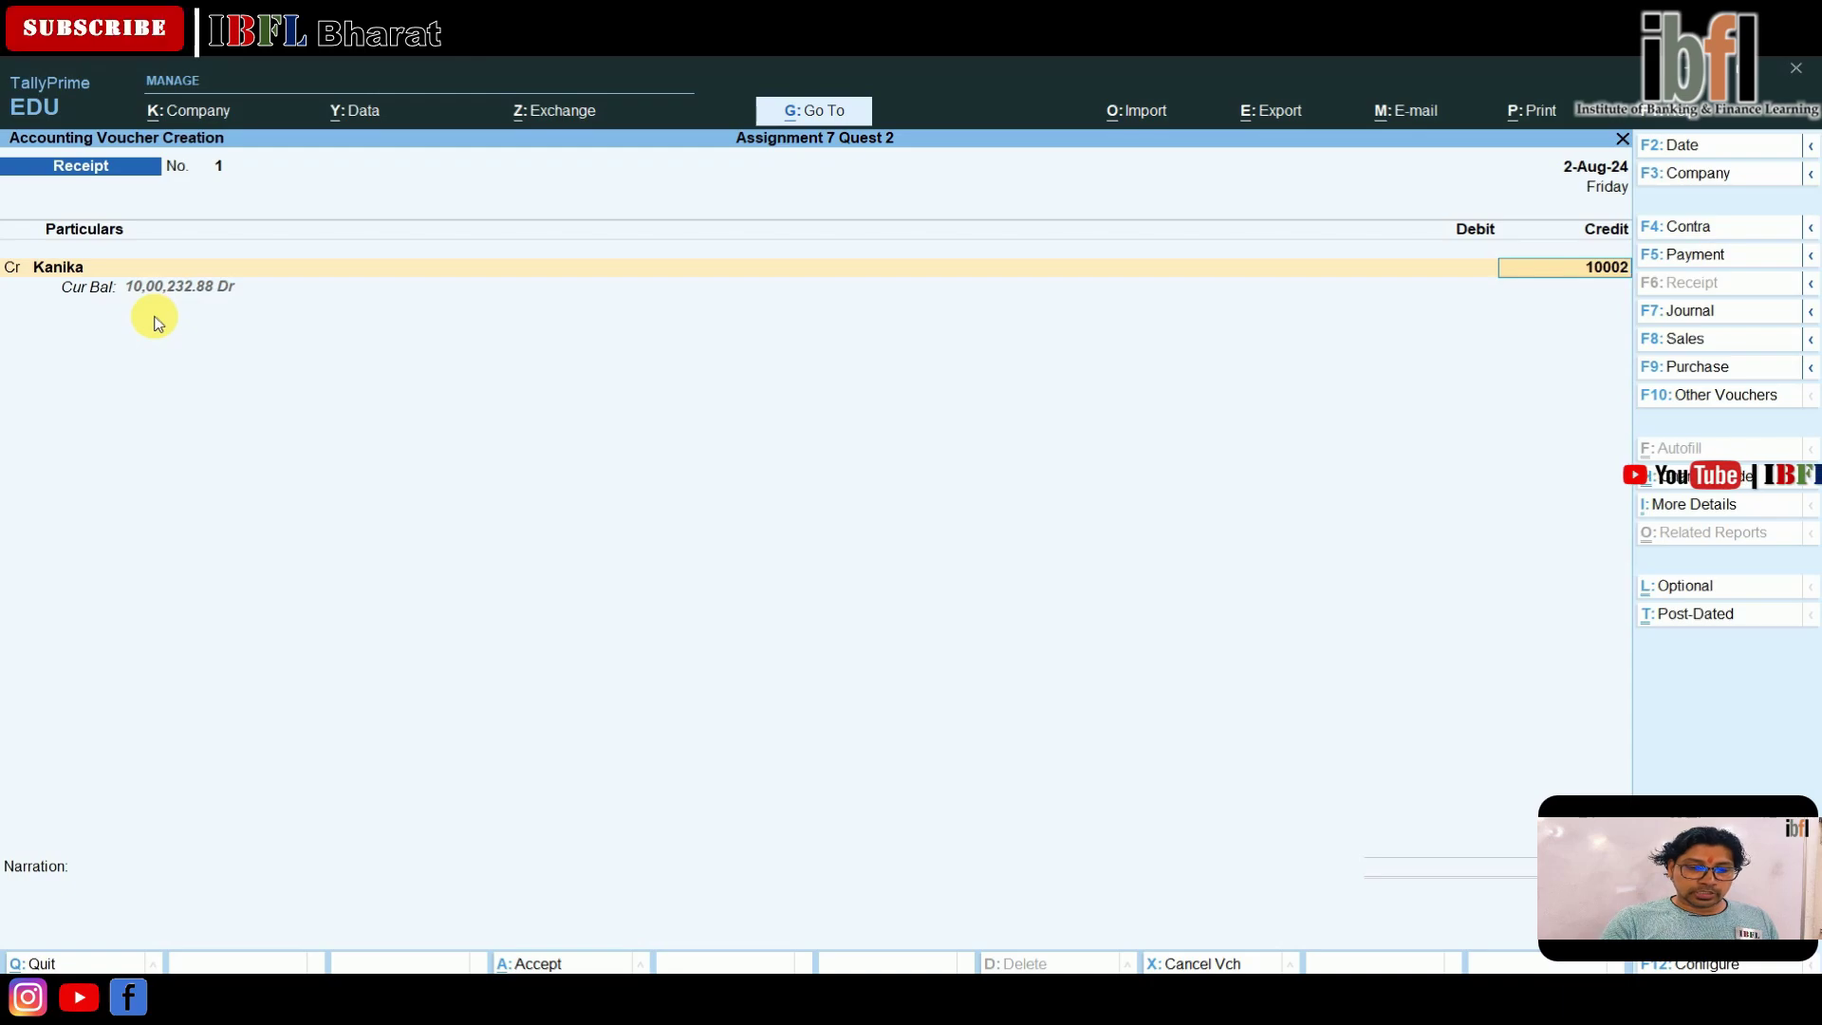
text(32.88)
key(Return)
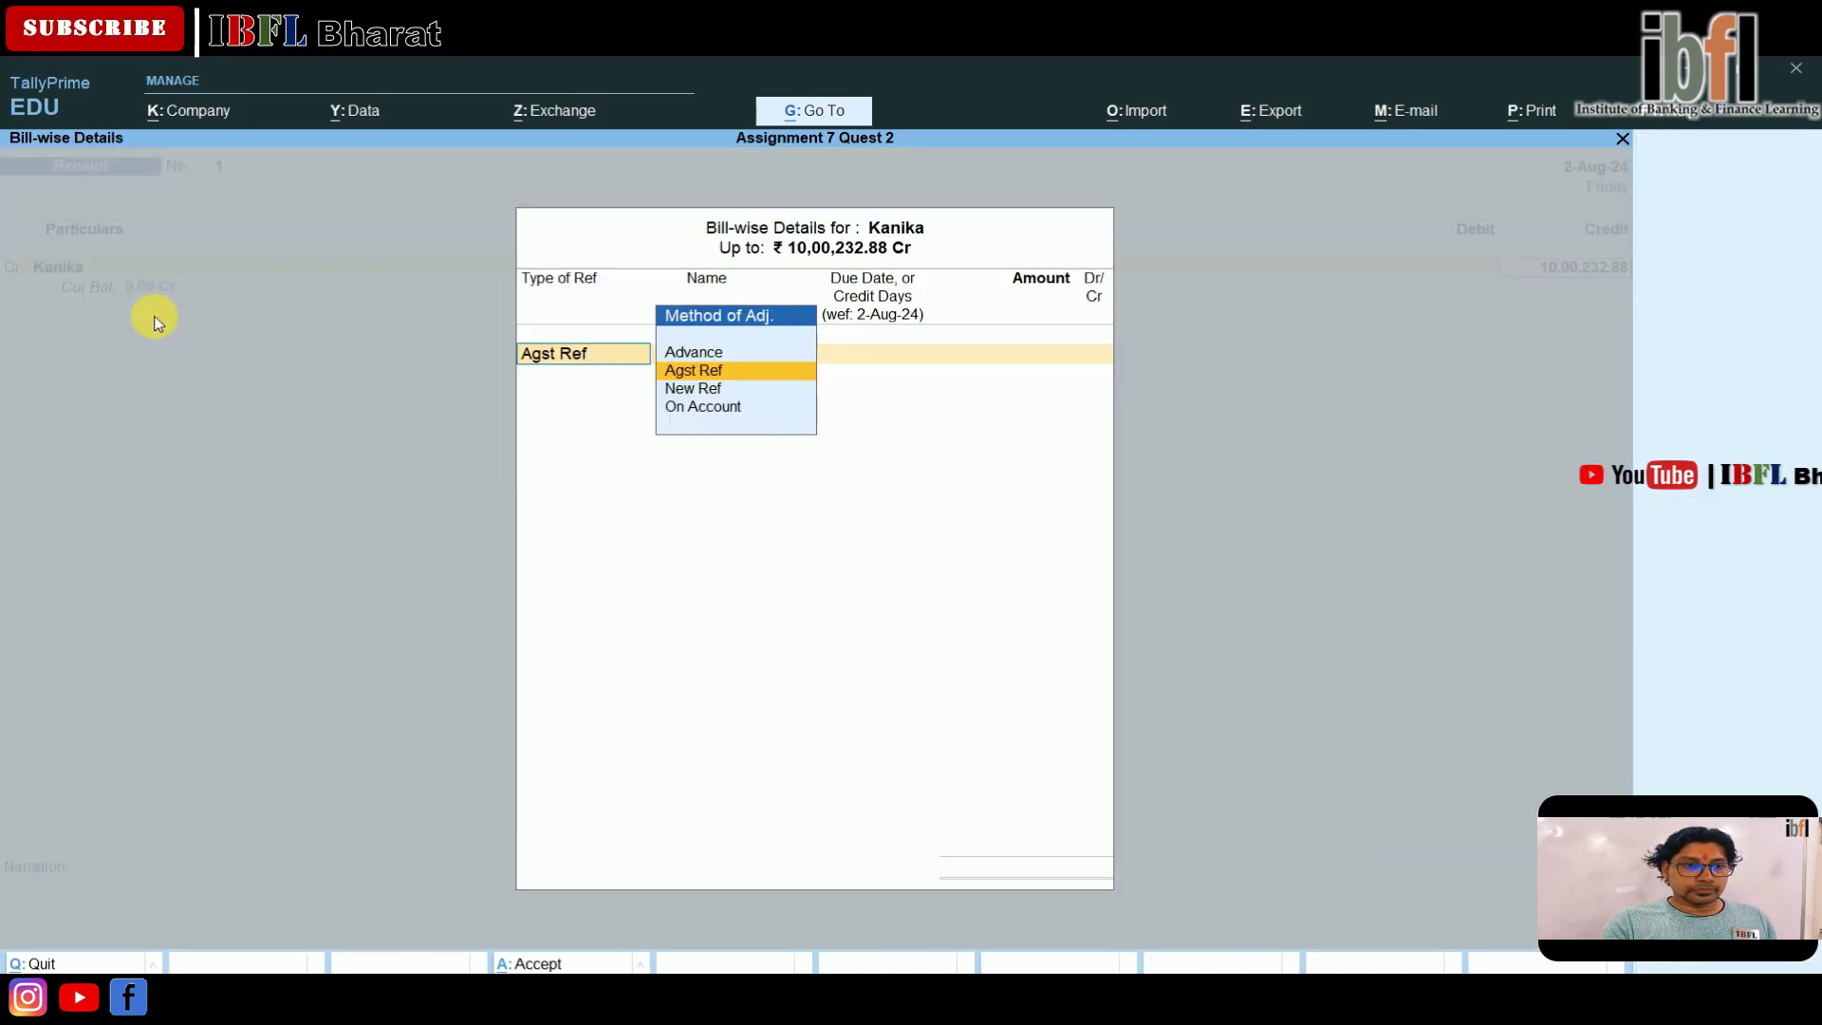
- Allocate the customer's receipt as 10,00,000 Agst Ref bill 1 and 232.88 On Account
key(Return)
key(Return)
key(Return)
key(Return)
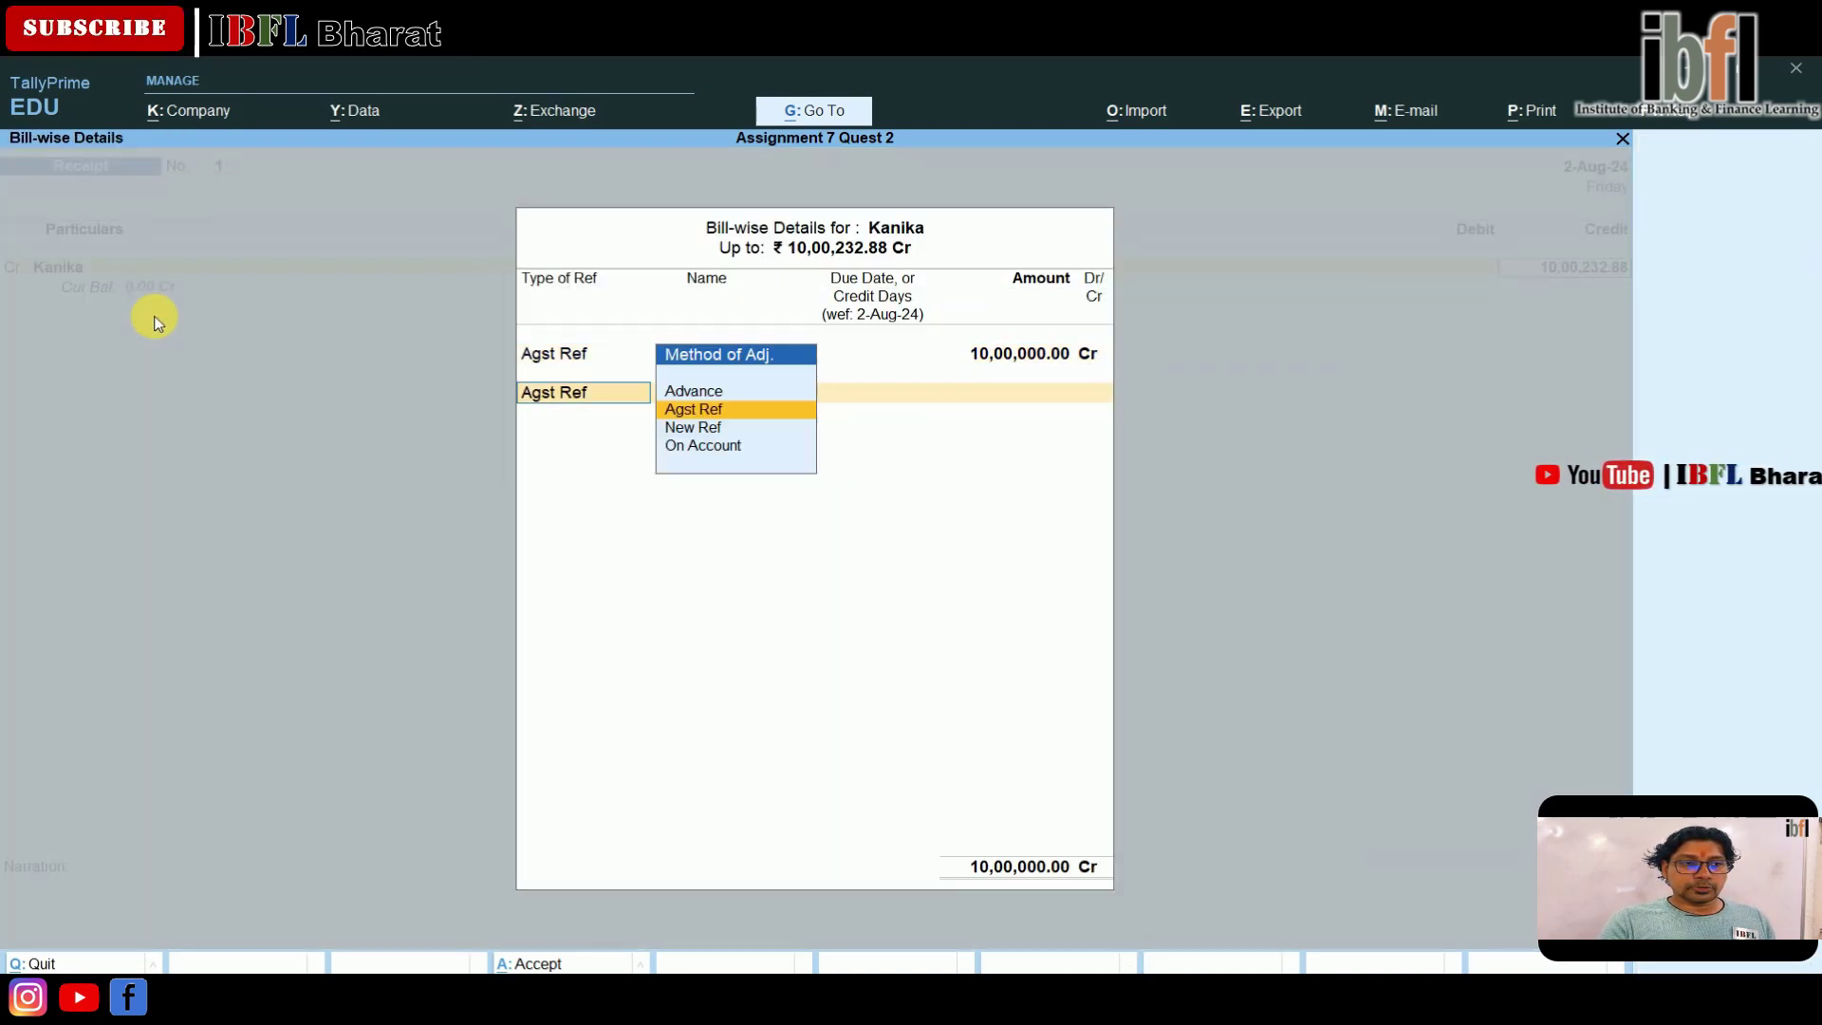
key(Down)
key(Down)
key(Return)
key(Return)
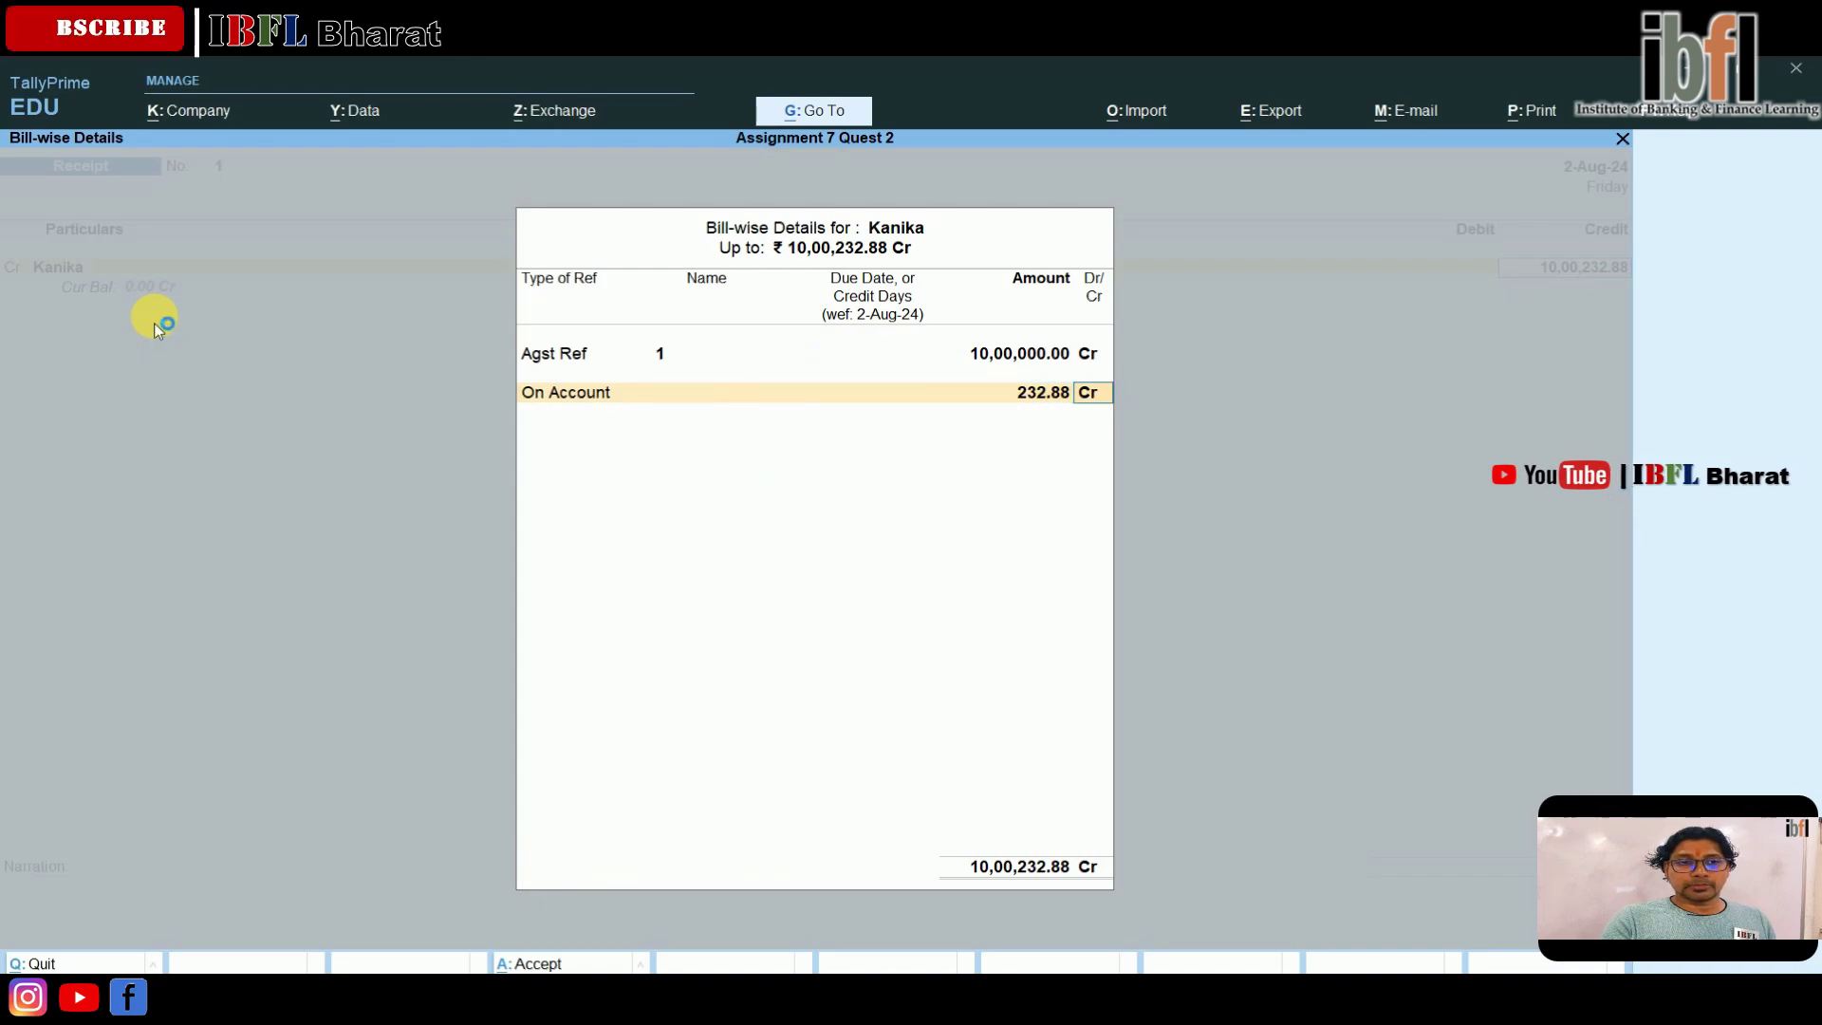
key(Return)
- Debit Cash with 10,00,232.88 and save the receipt voucher without a narration
key(Return)
key(Return)
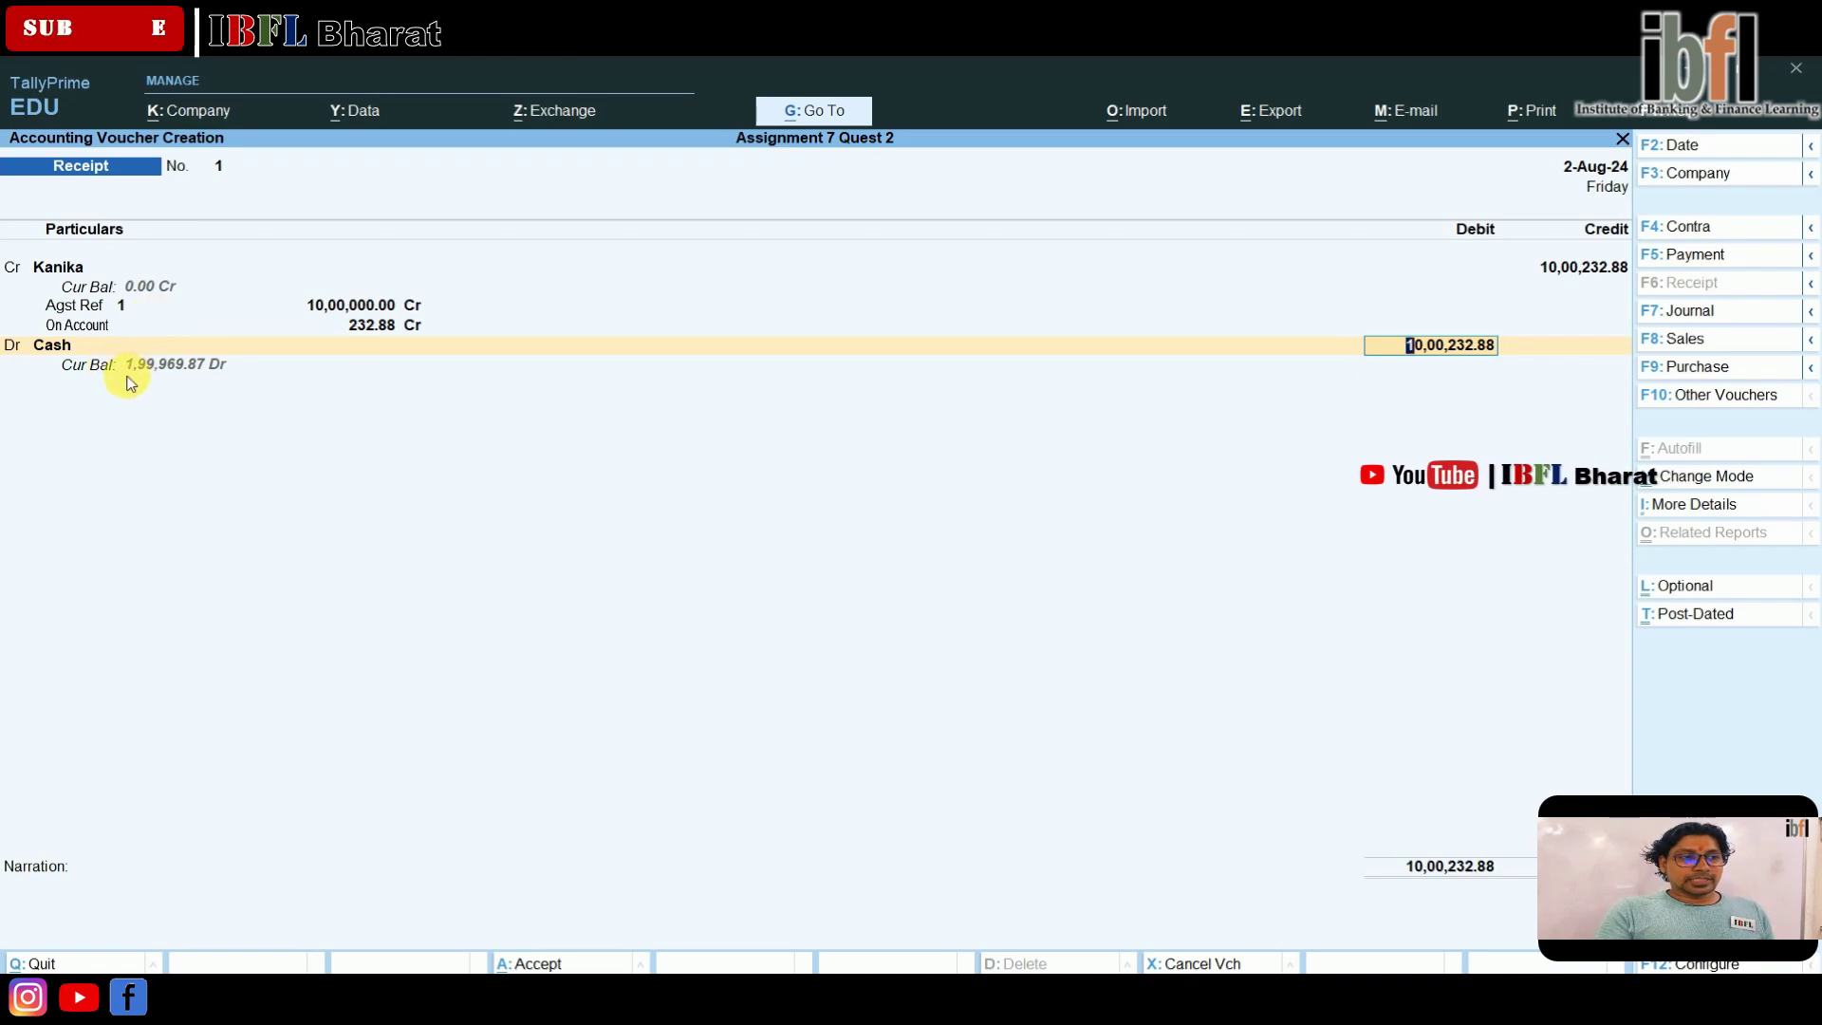
key(Return)
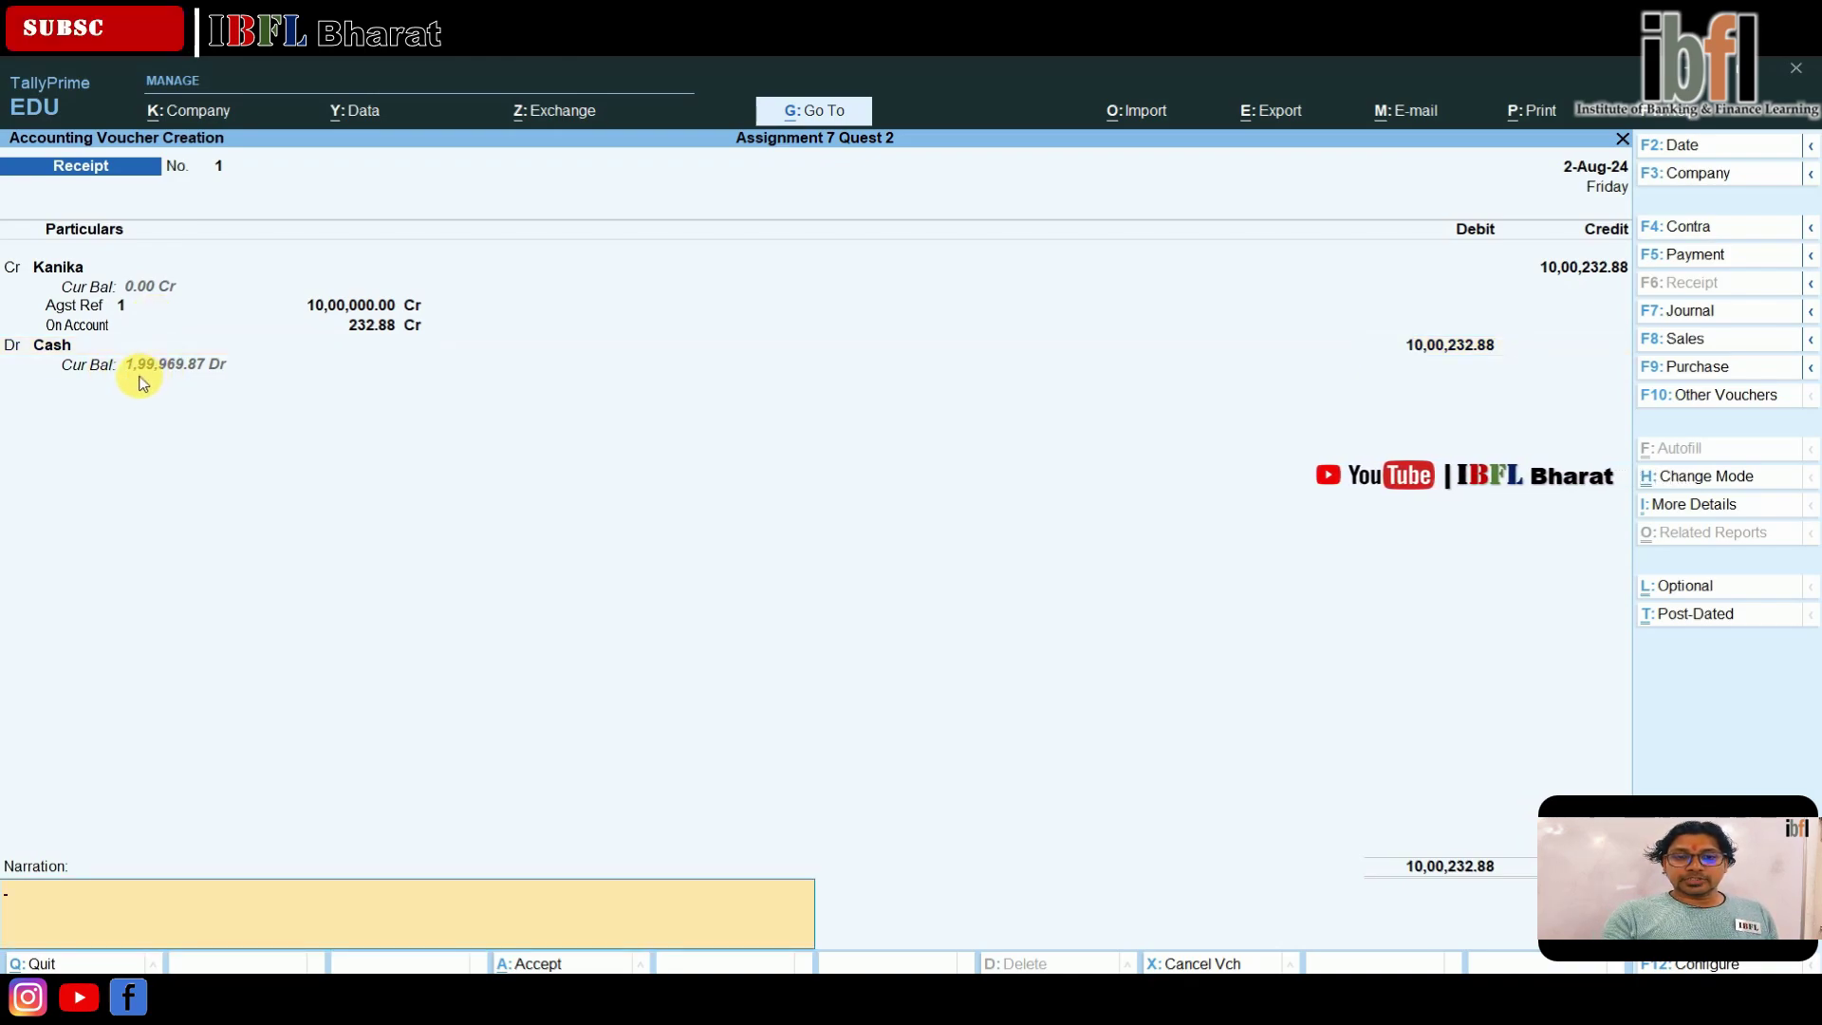
key(Return)
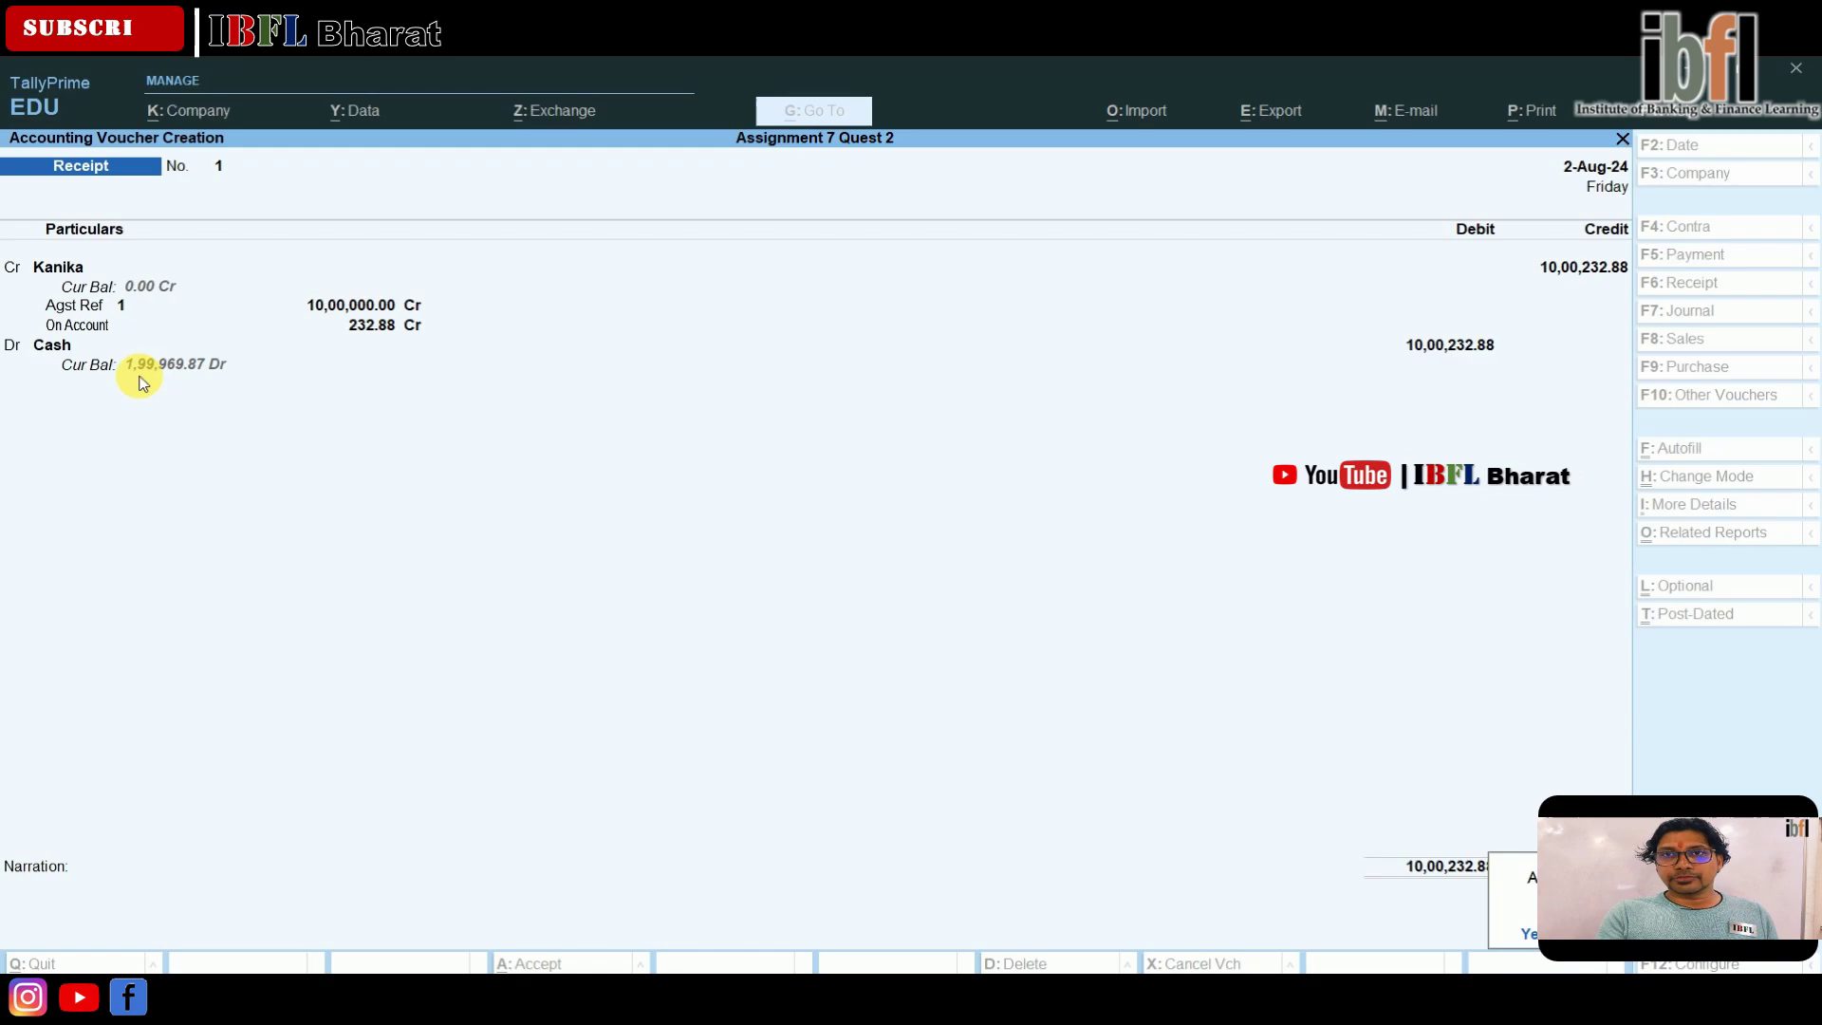
key(Return)
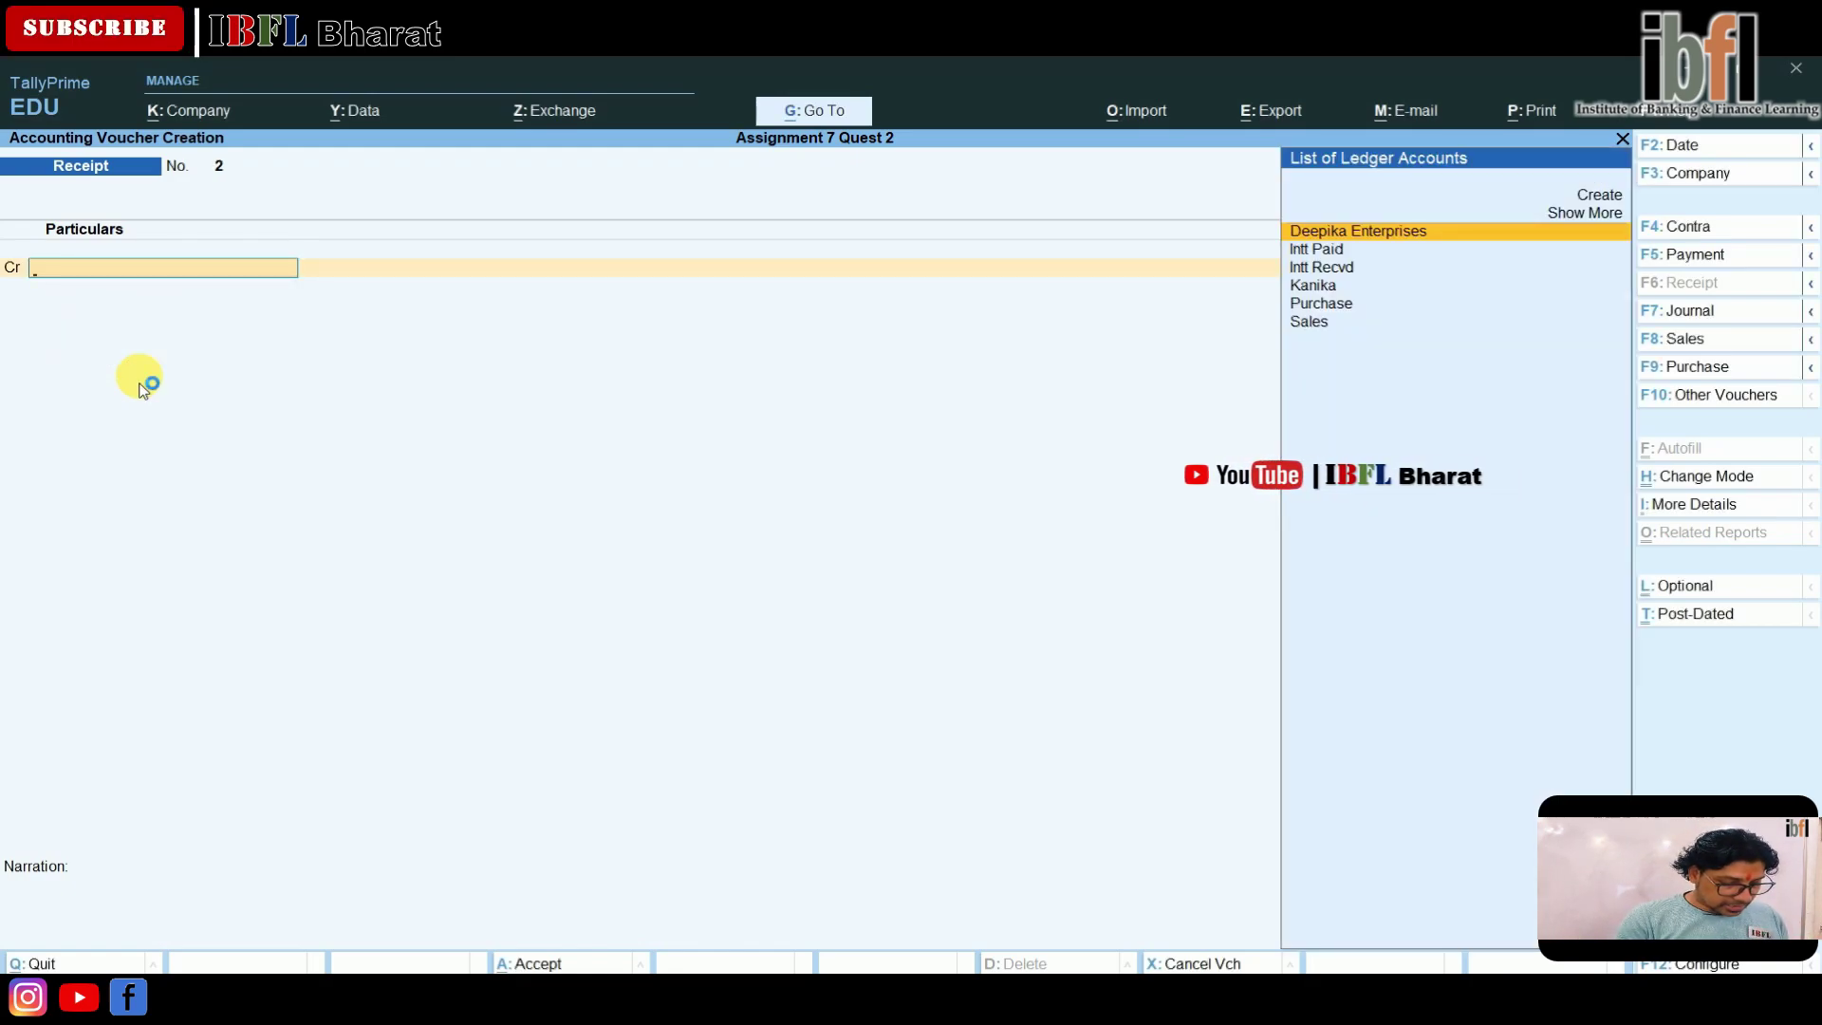
- Set the voucher date to 1-Aug-24 and open a Purchase voucher in As Voucher mode, leaving the supplier invoice details blank
key(F2)
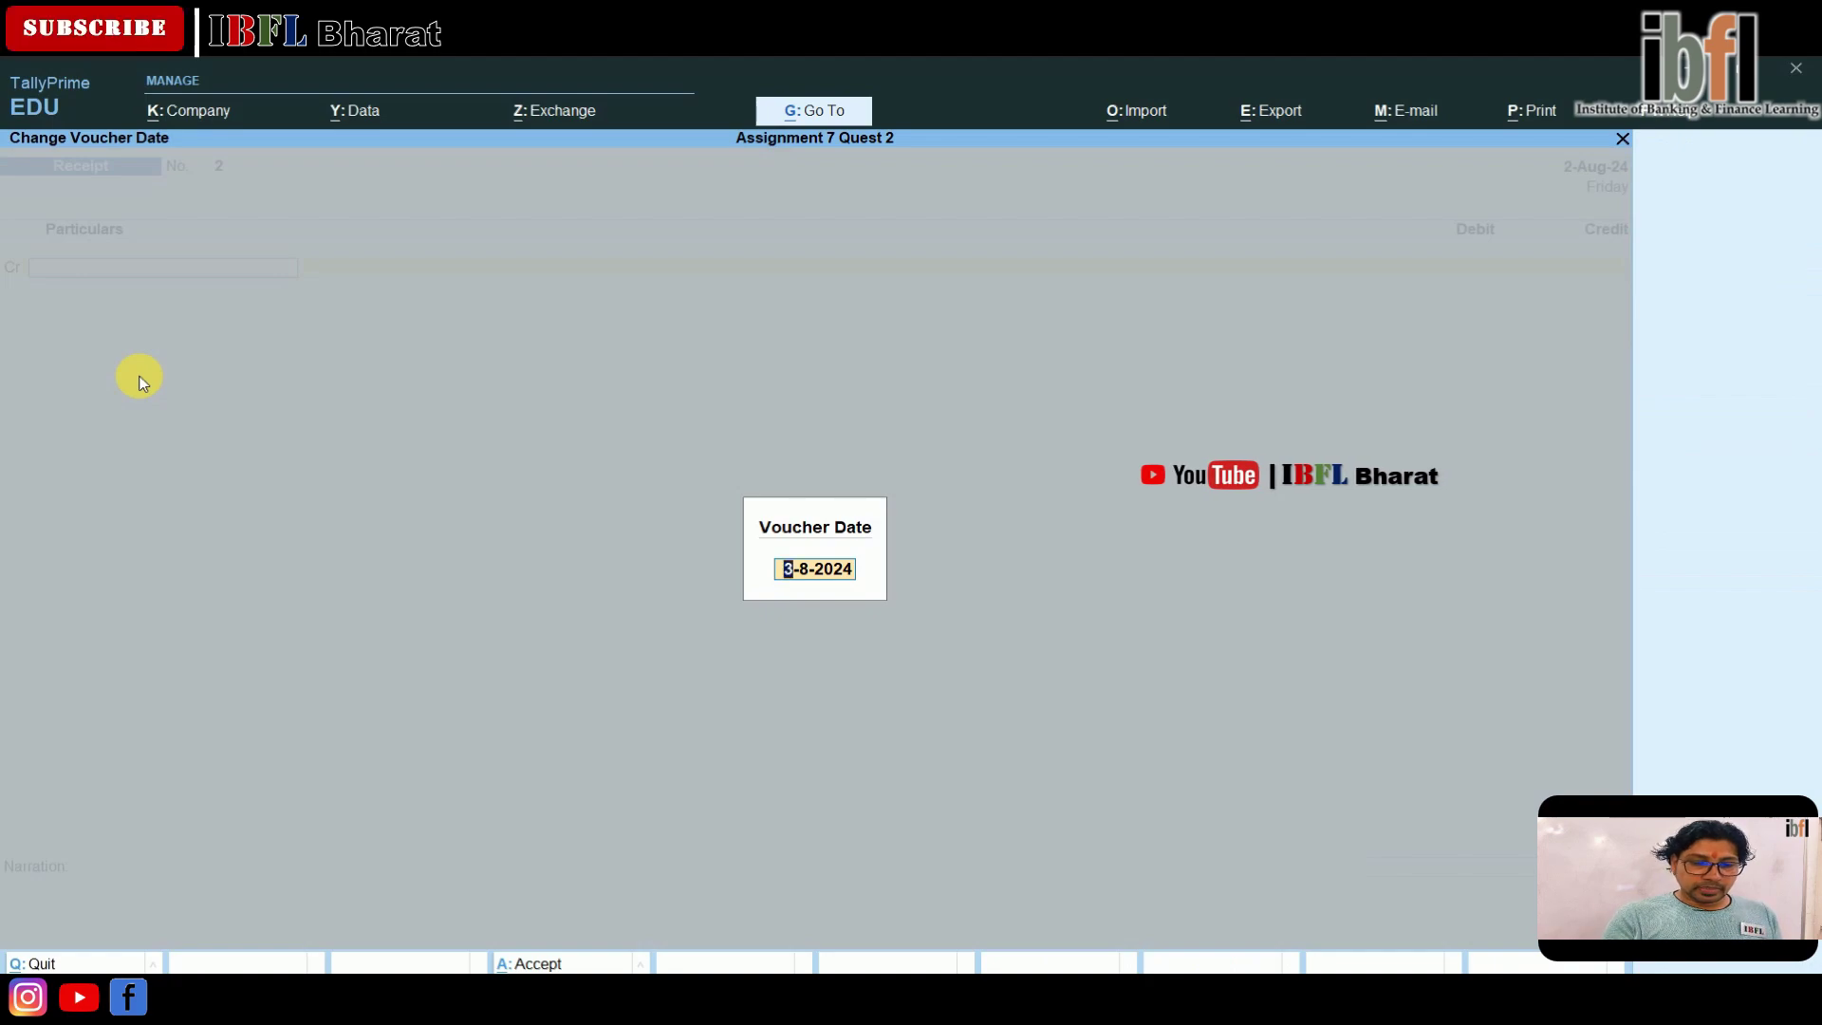
text(1.)
key(Return)
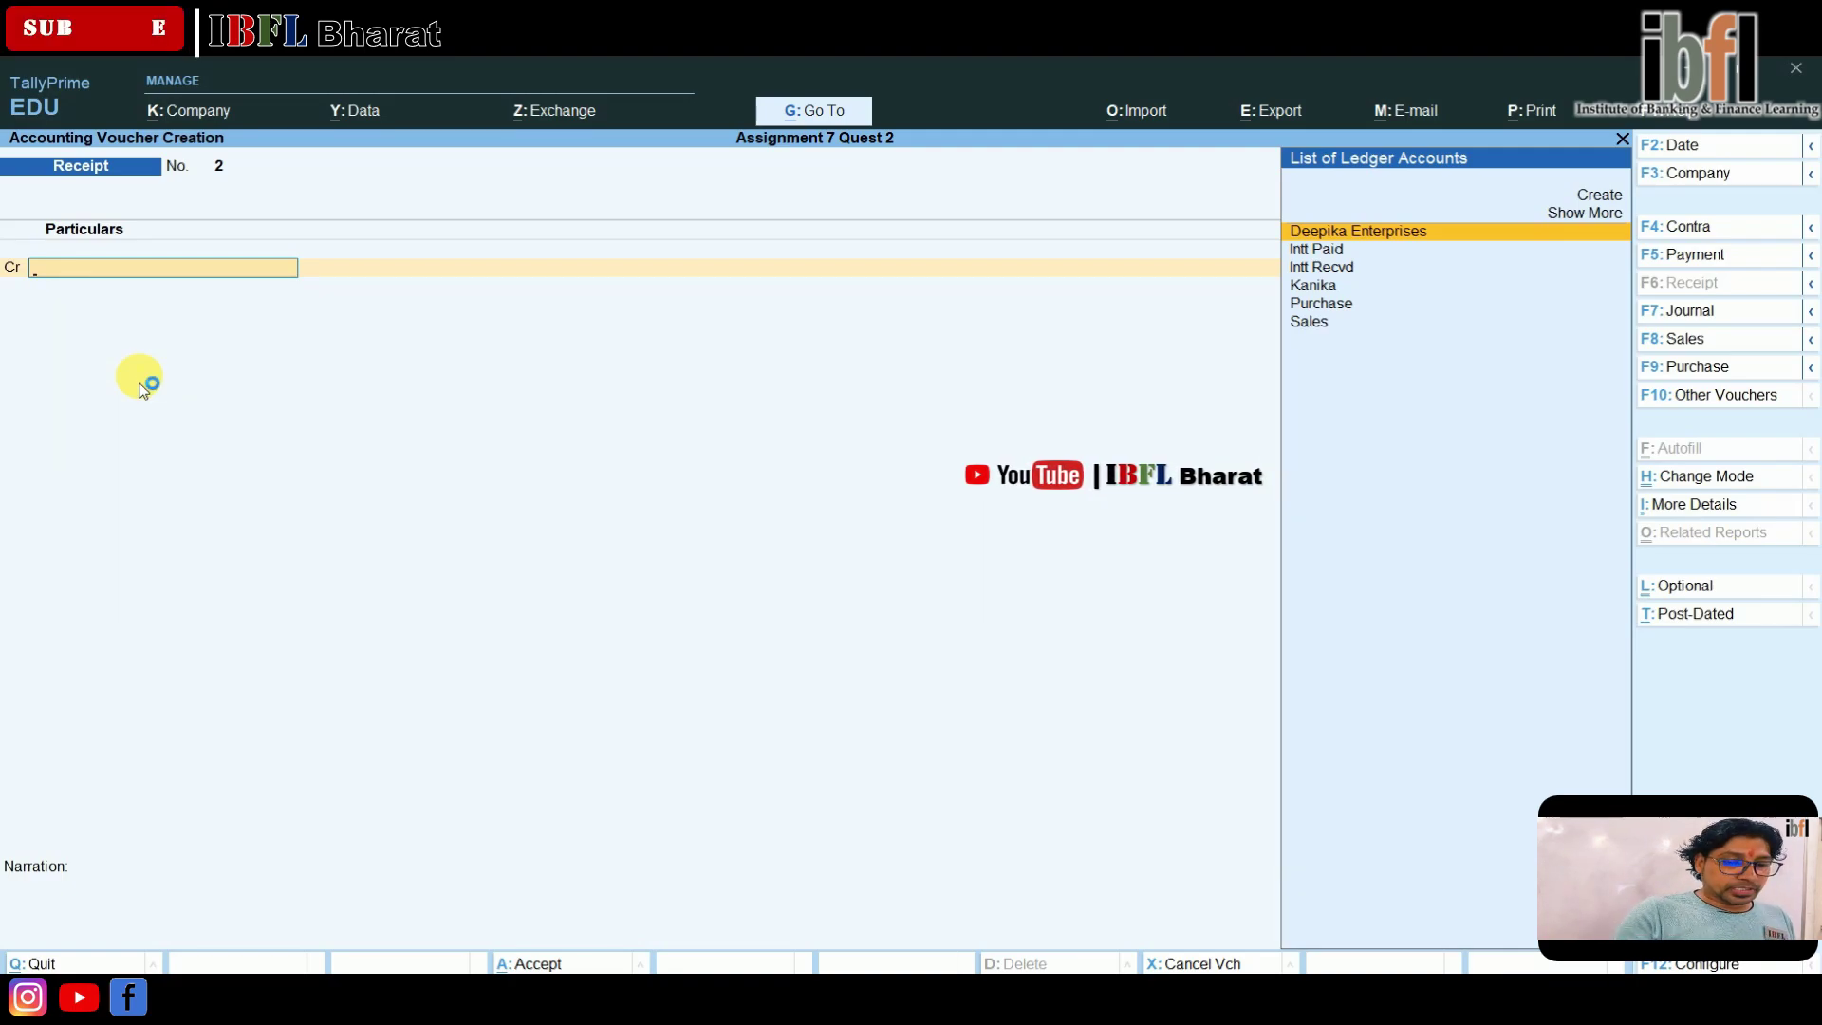
key(F9)
key(ctrl+h)
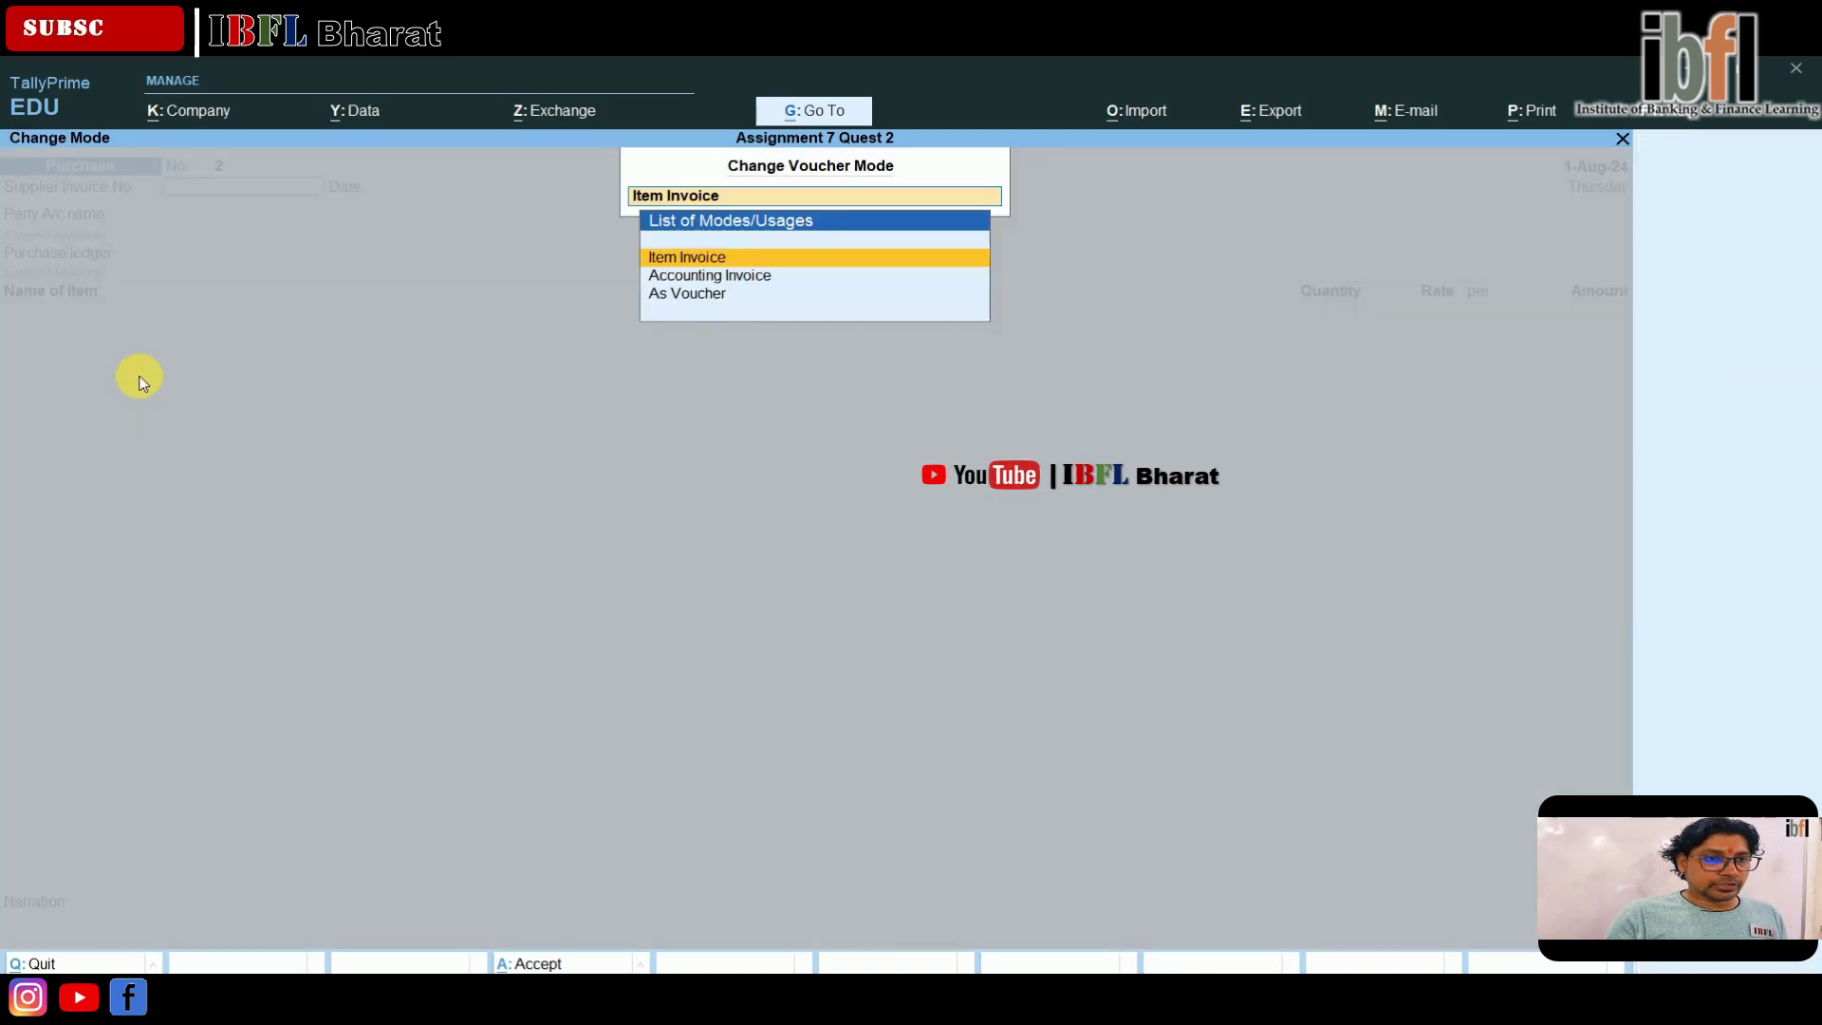
key(Down)
key(Return)
key(Return)
key(Return)
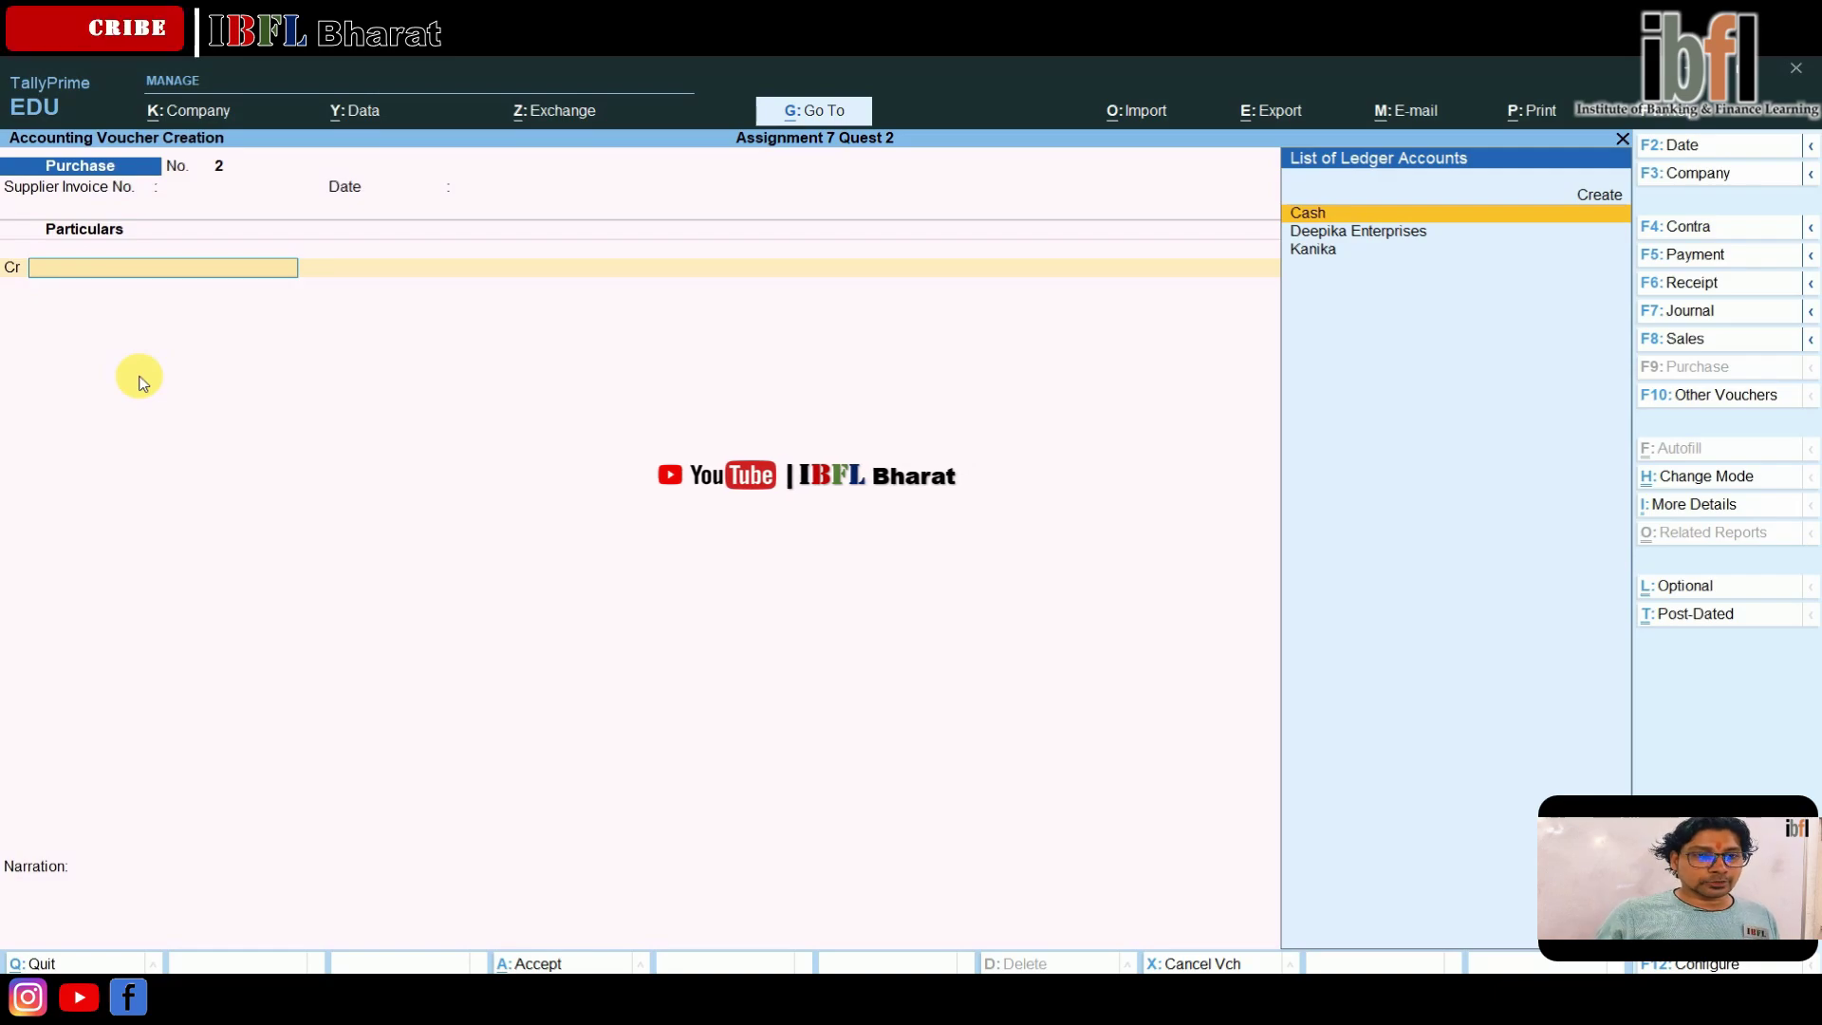
- Create a supplier ledger Rehan Electronics under Sundry Creditors, keeping bill-by-bill balances on and the default credit period blank
key(Up)
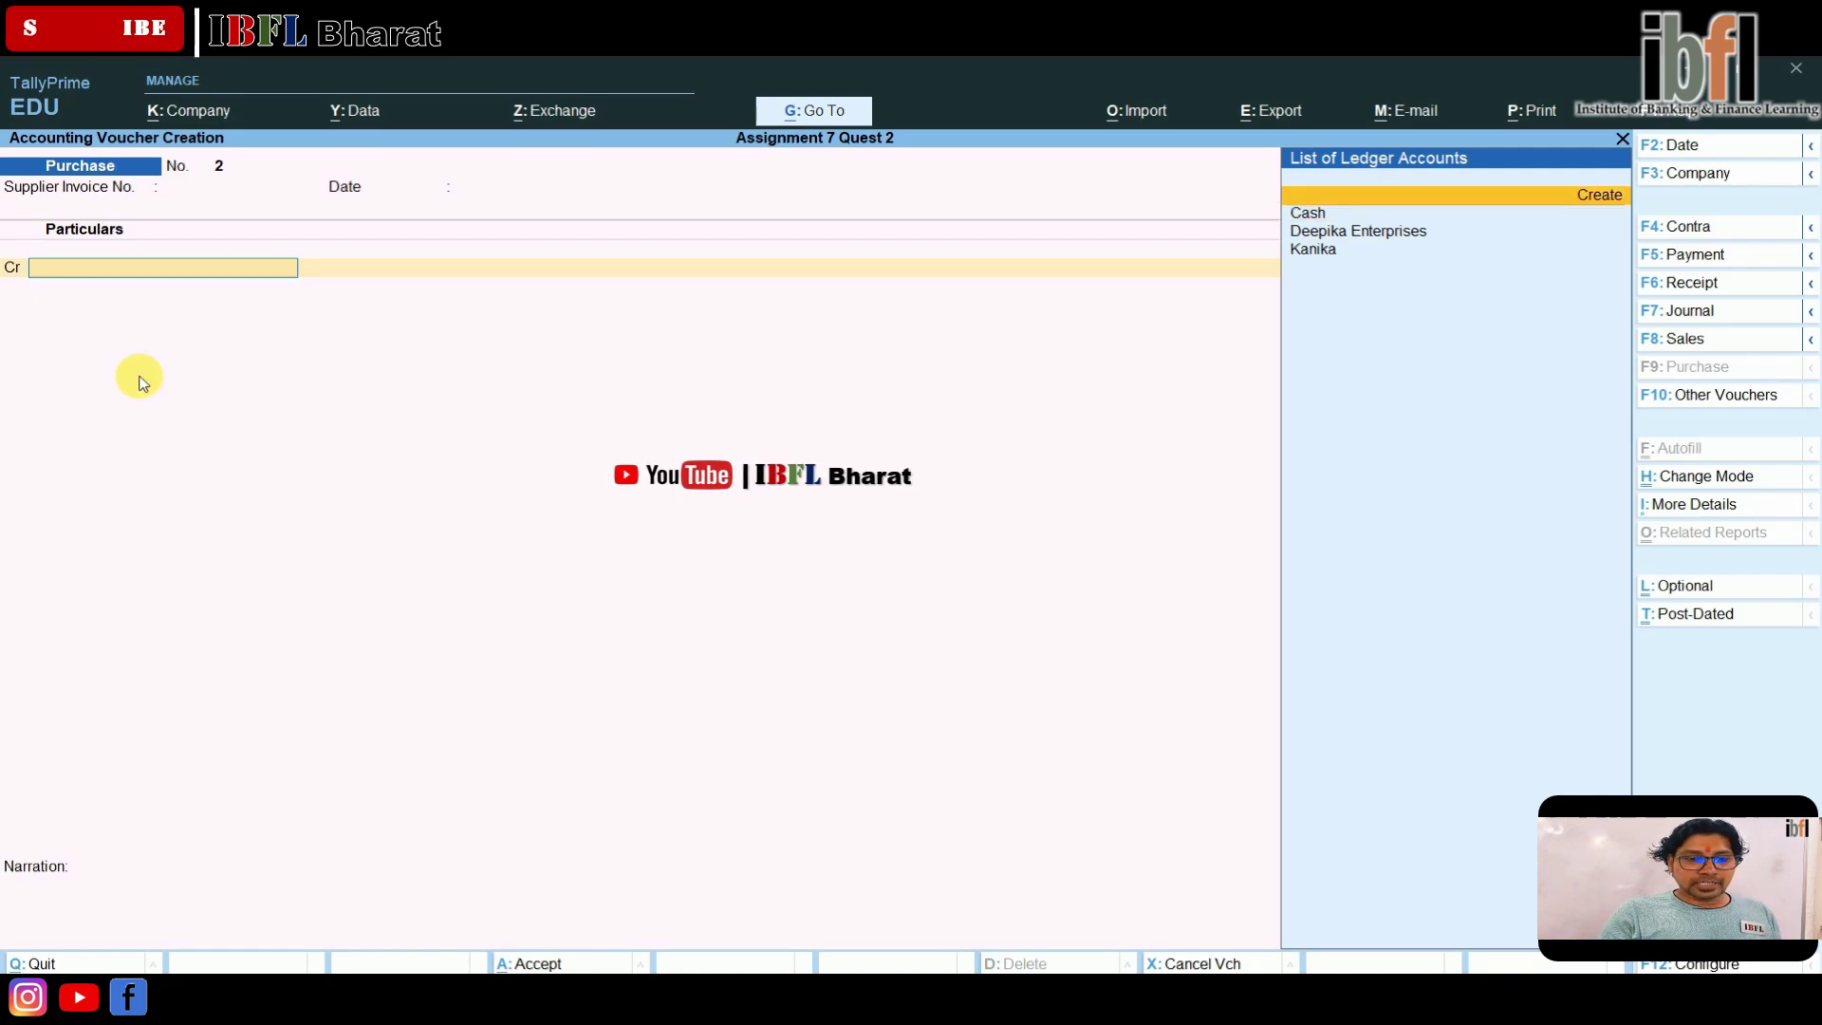
key(Return)
text(Re)
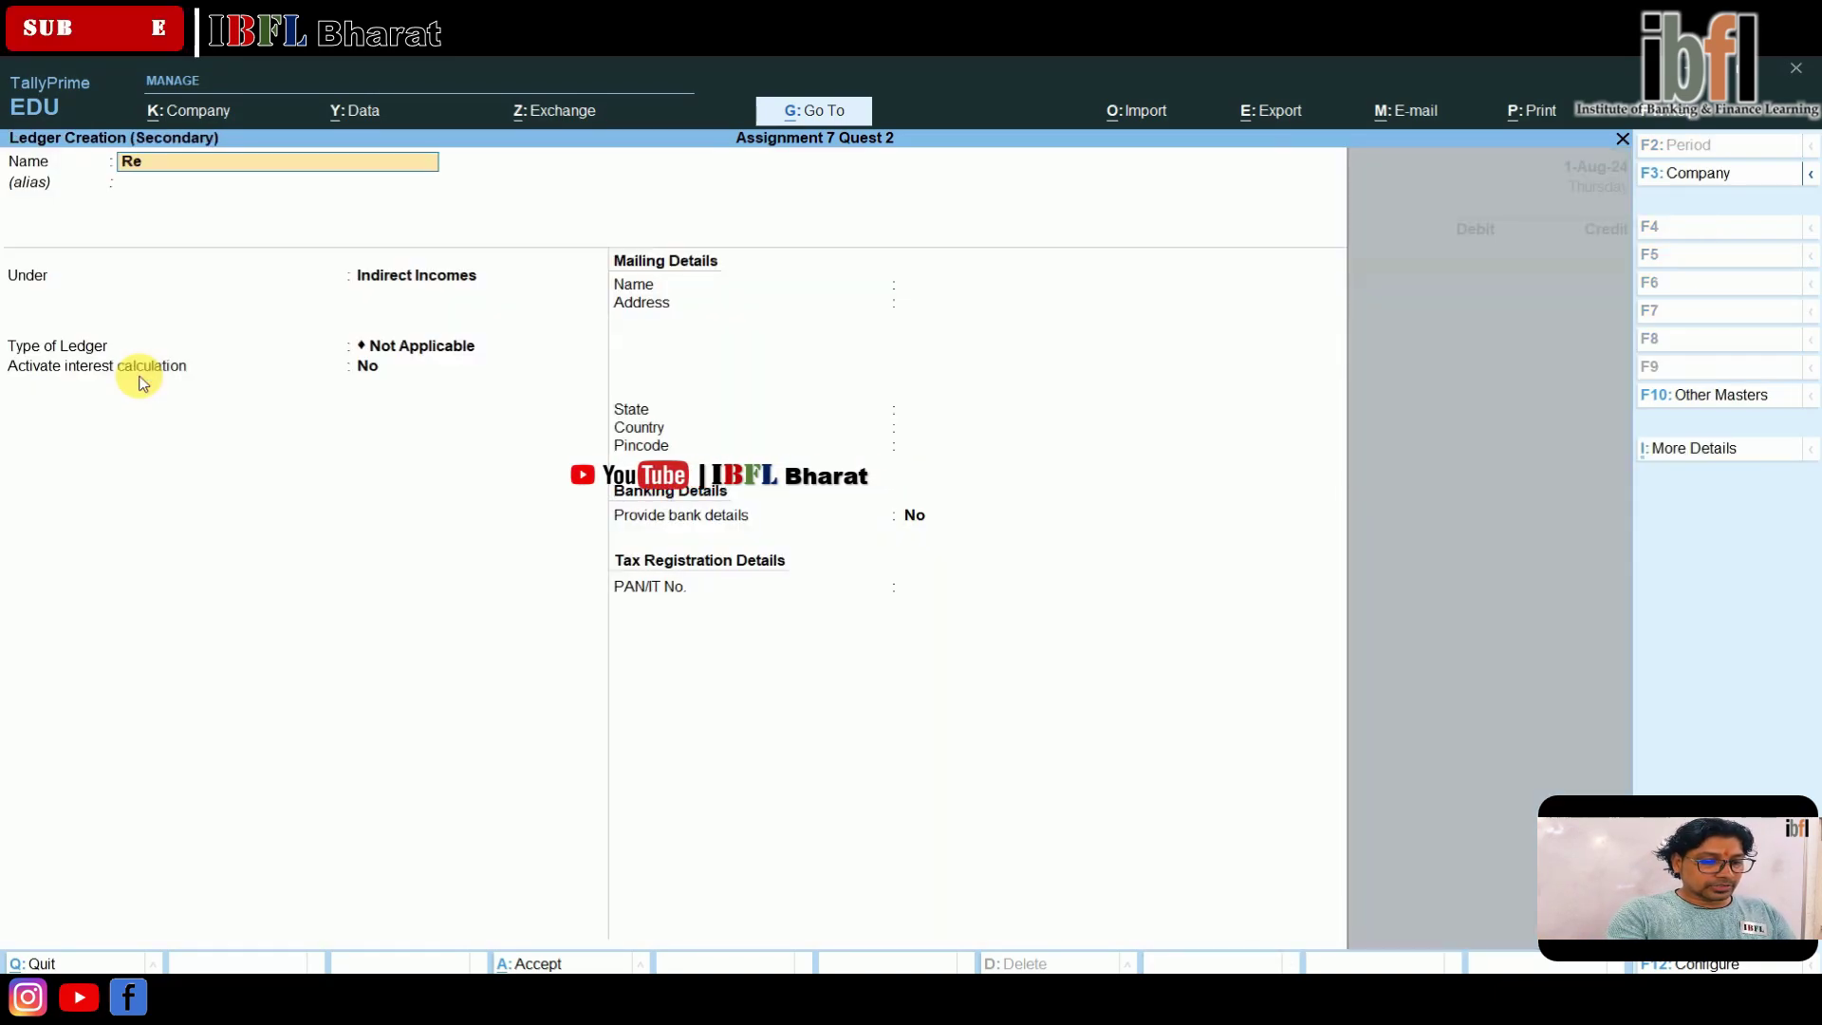
text(han Electronics)
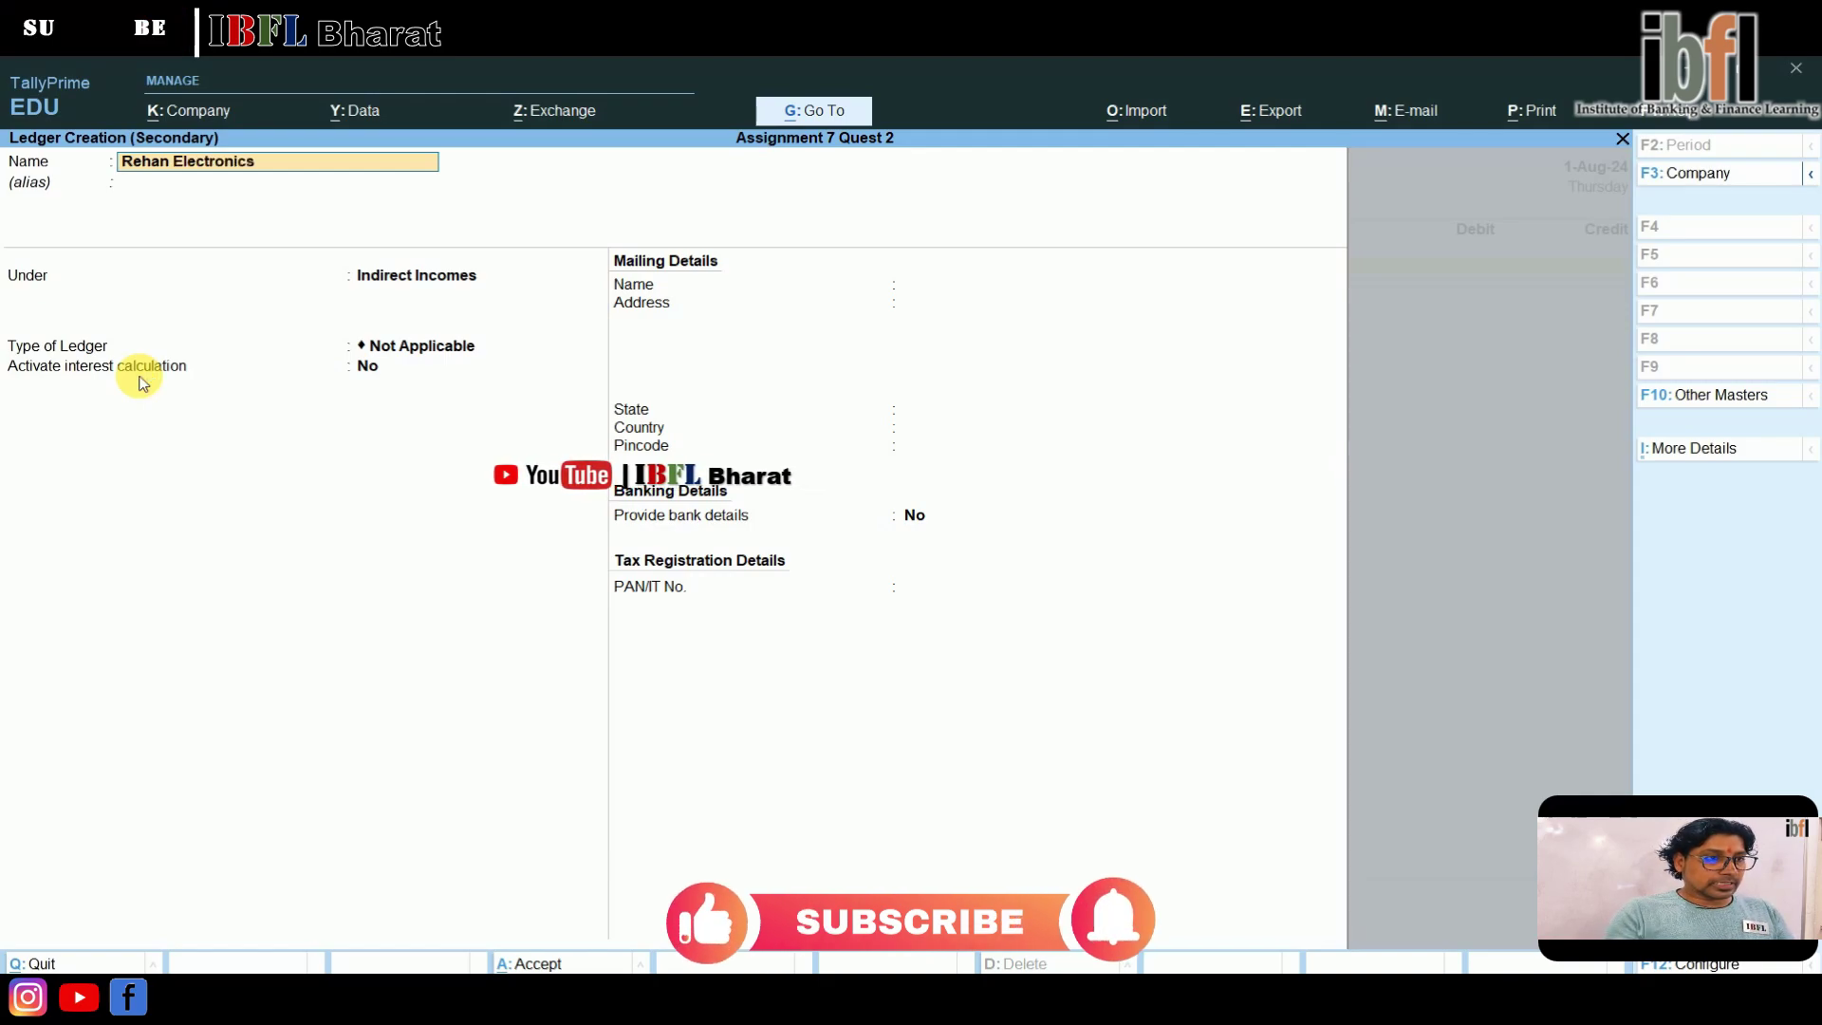
key(Return)
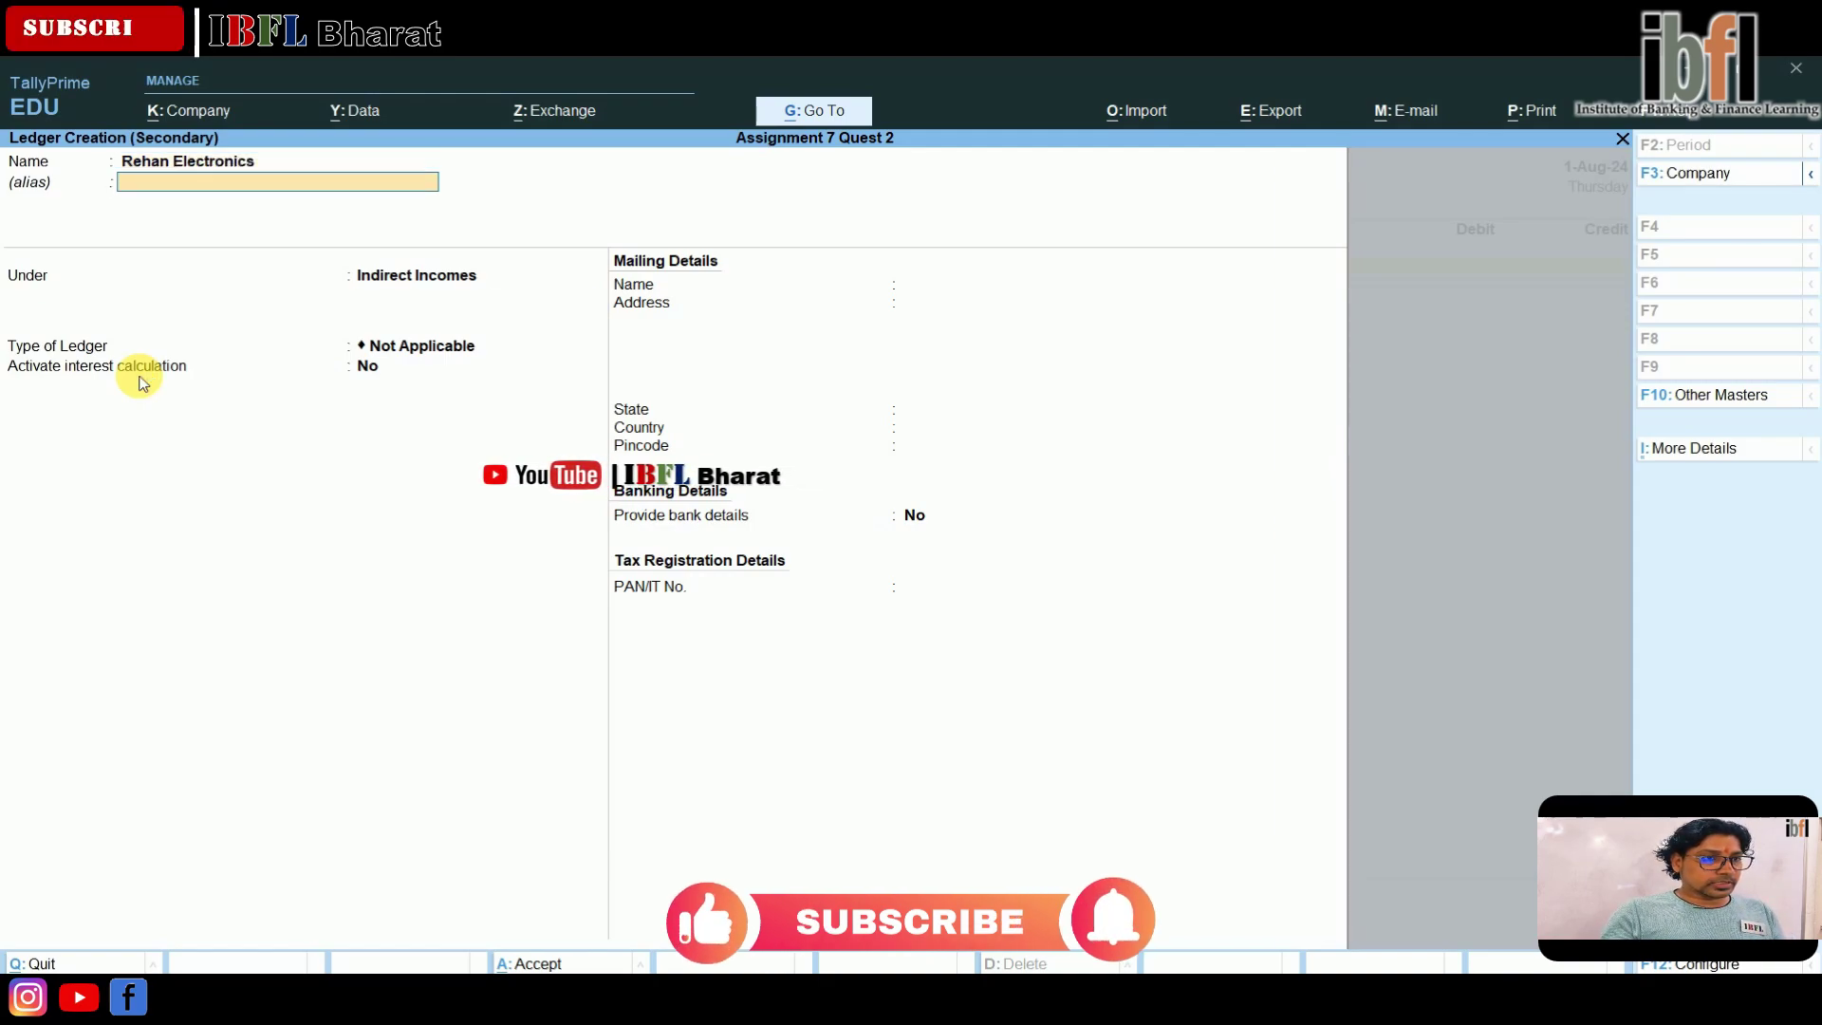
key(Return)
text(Cred)
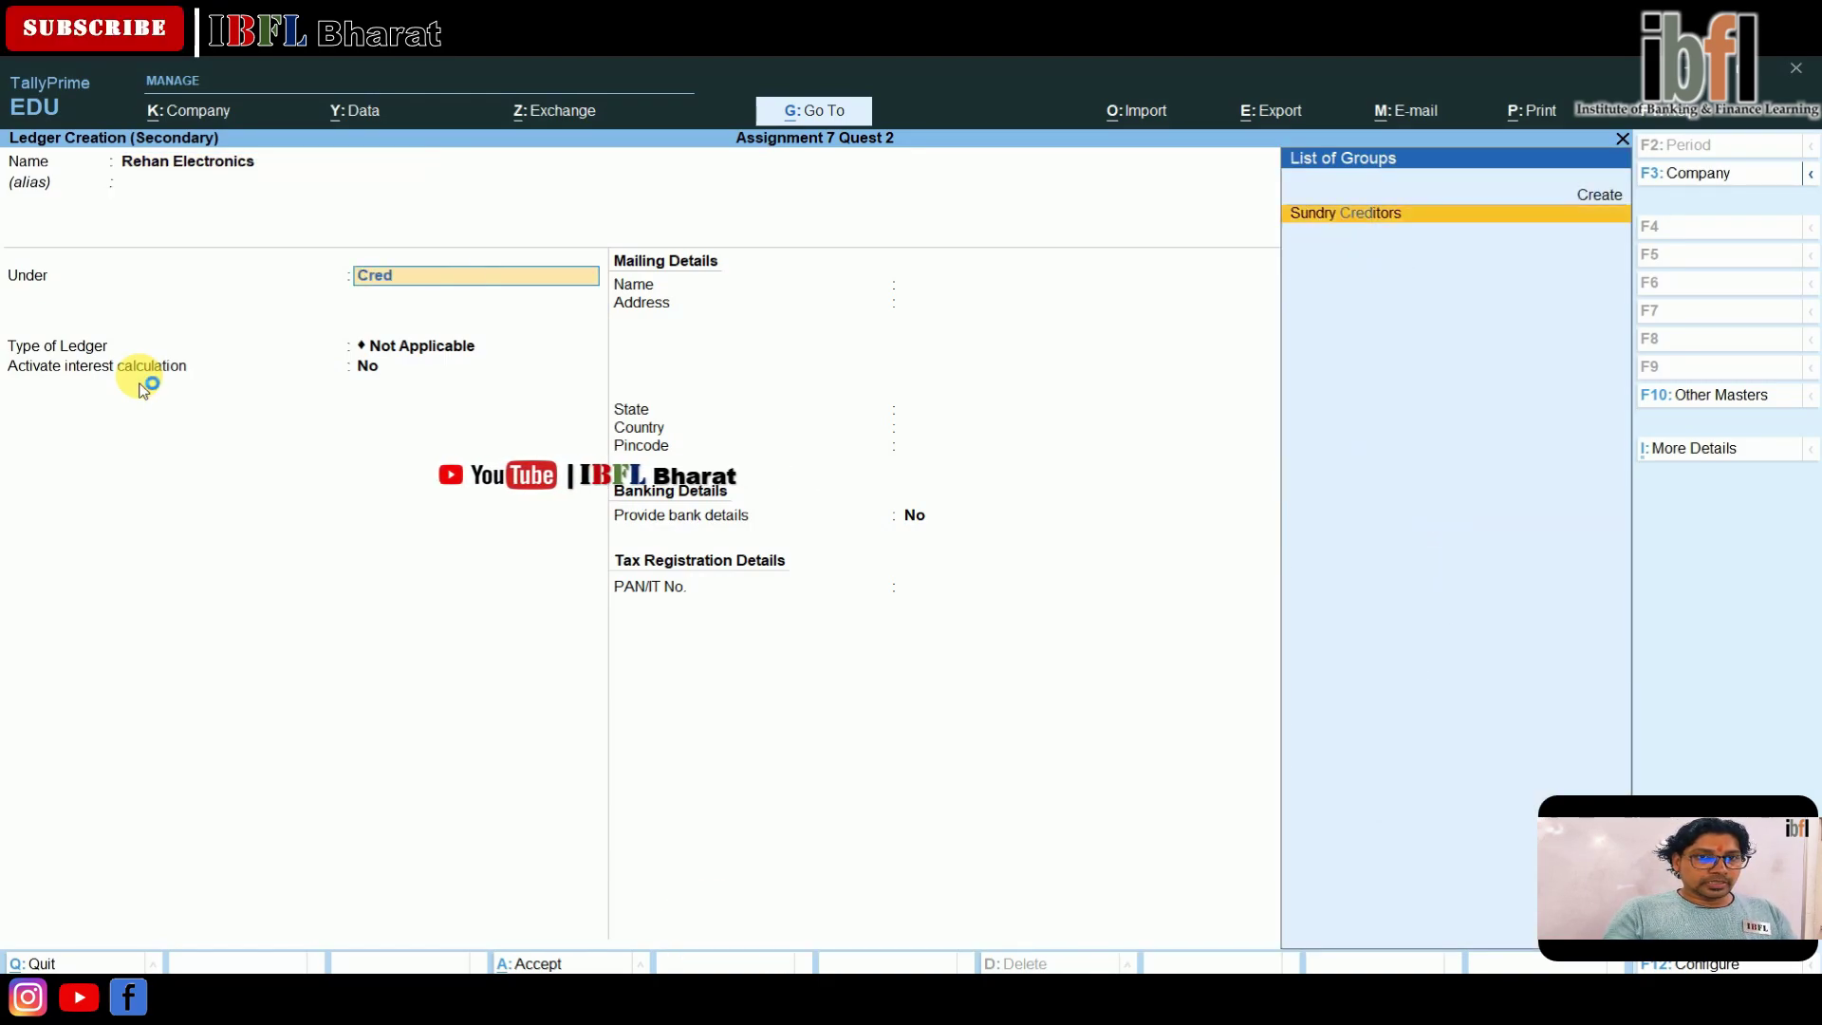
key(Return)
key(Return)
key(Return)
key(Return)
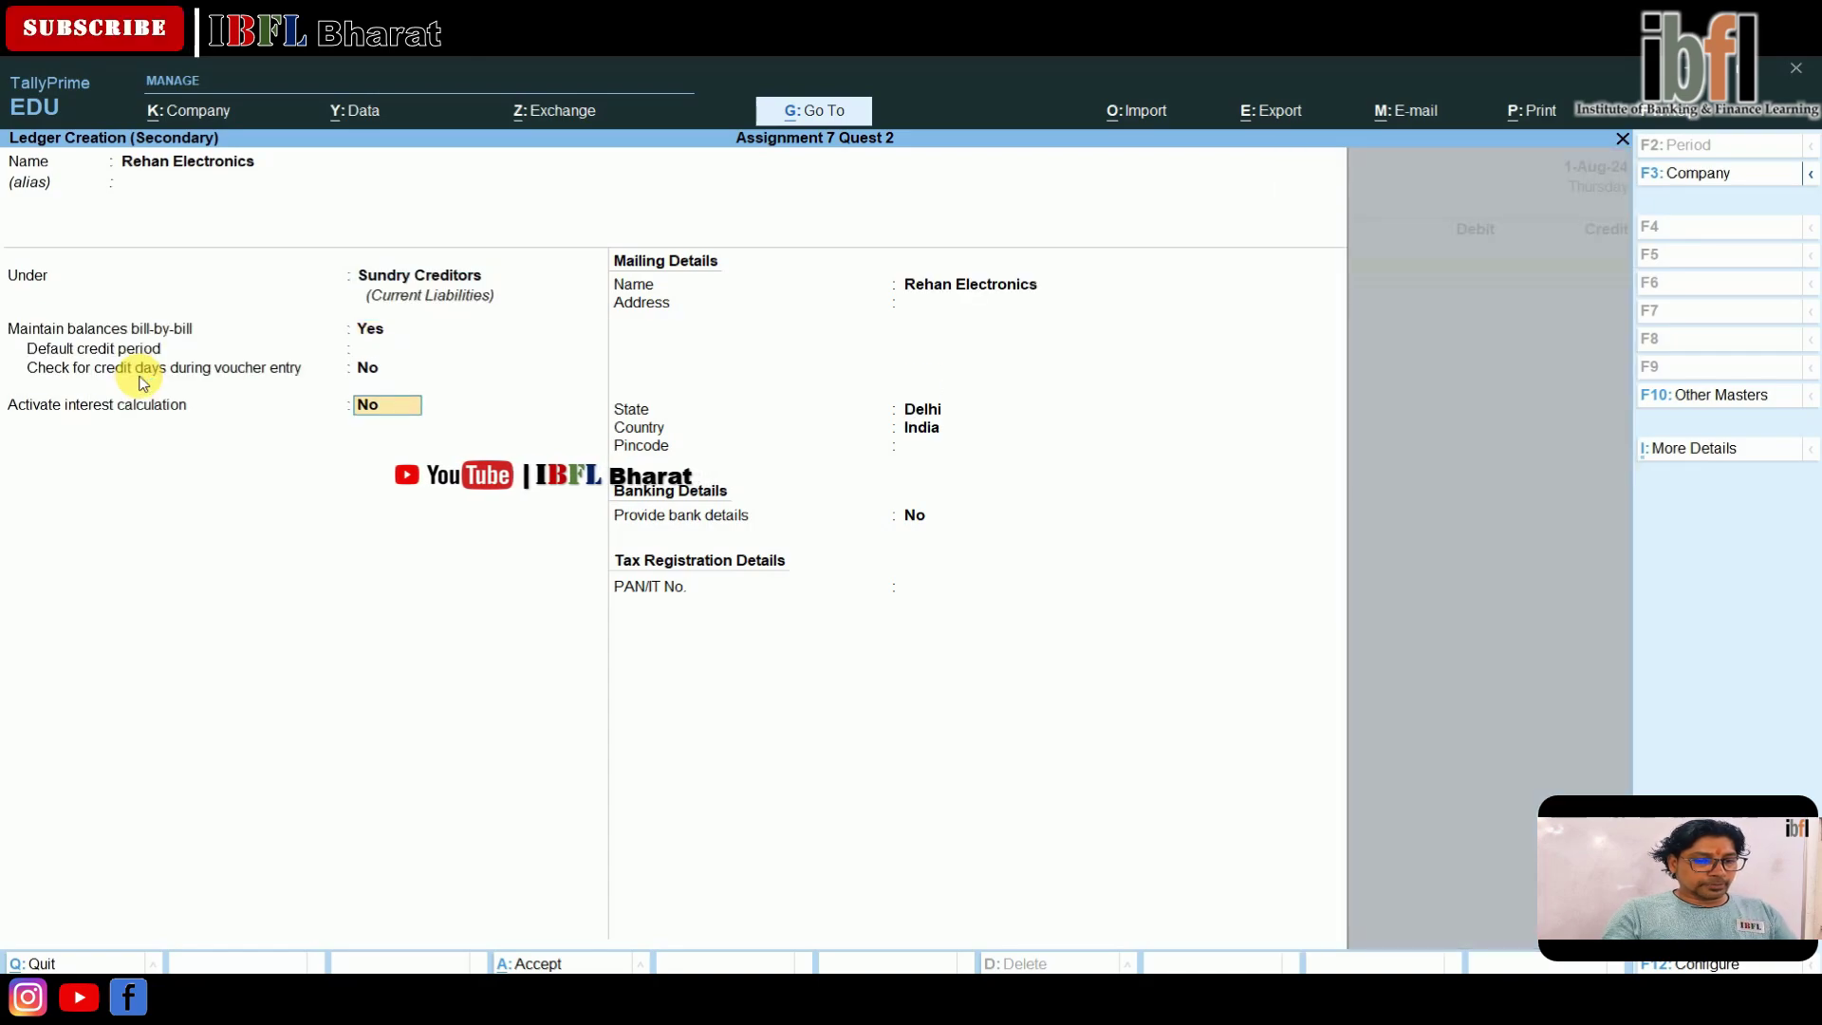
- Activate transaction-by-transaction interest for Rehan Electronics, without overriding parameters per transaction or including transaction dates
text(y)
key(Return)
text(y)
key(Return)
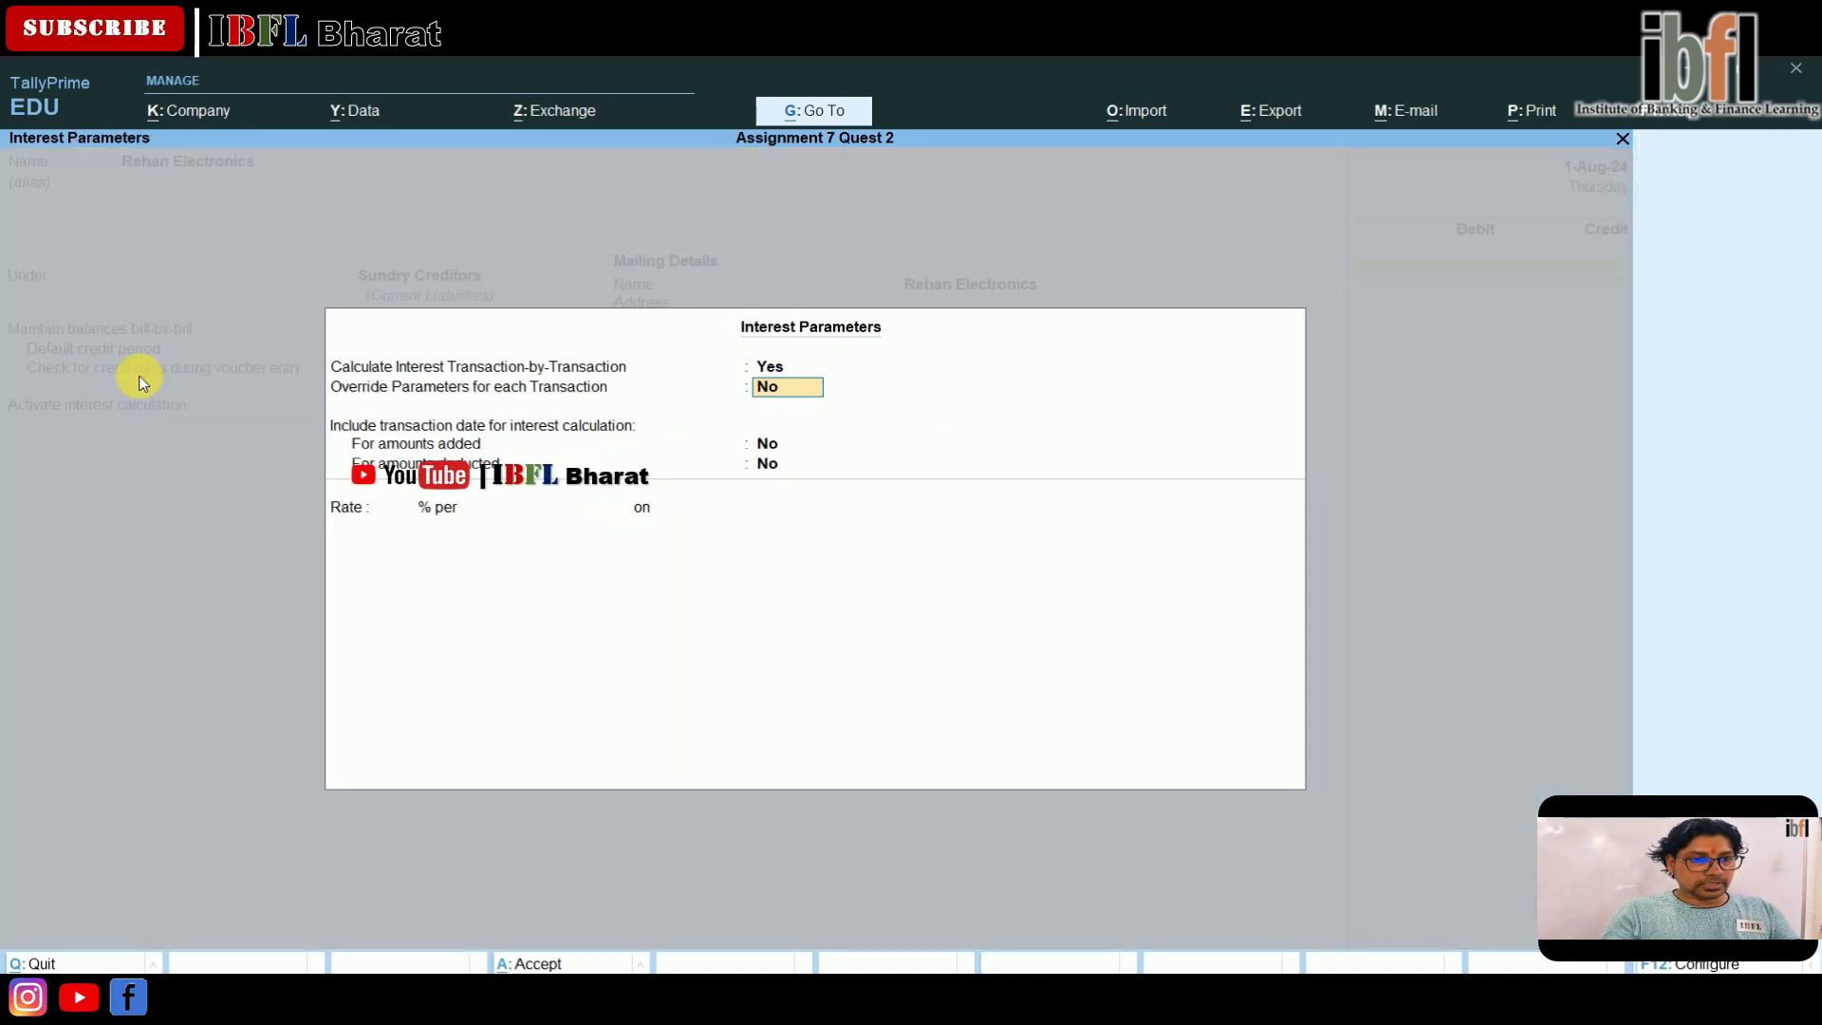
key(Return)
key(Return)
key(Return)
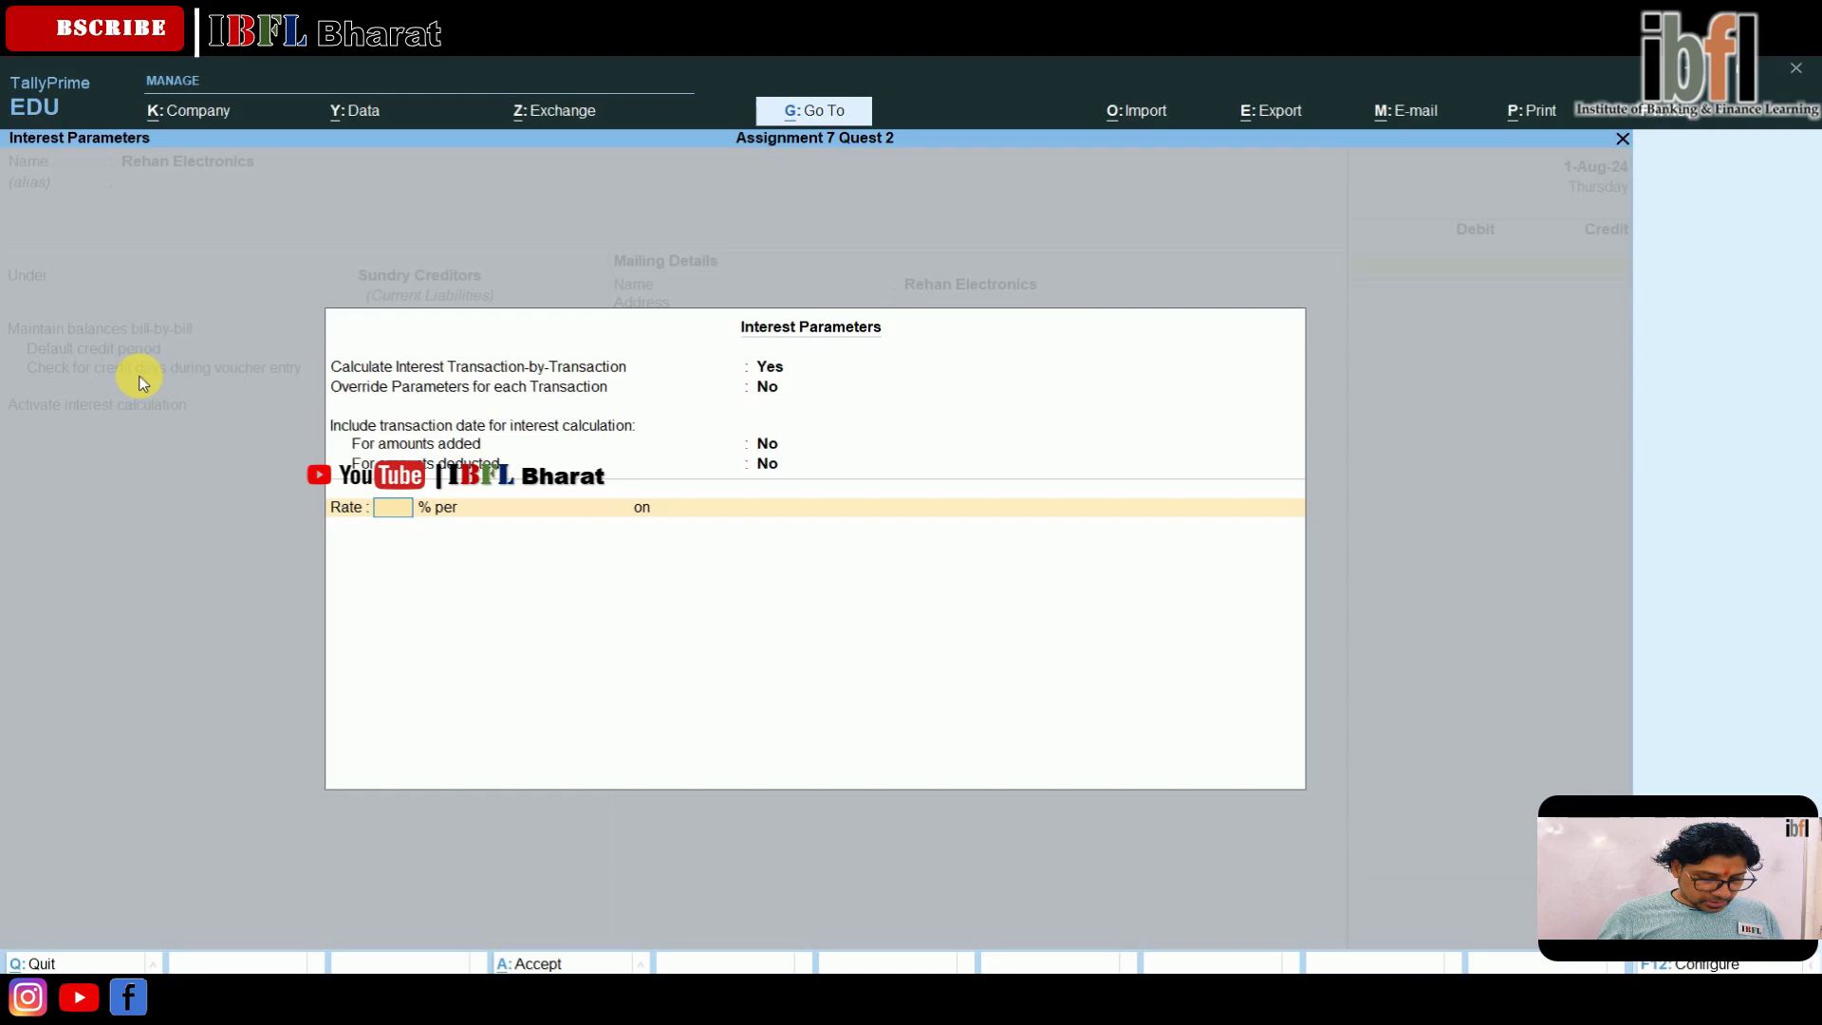
- Set the first interest rate to 1% per 365-Day Year on All Balances, applicable Always from Date of Applicability, without rounding
text(1)
key(Return)
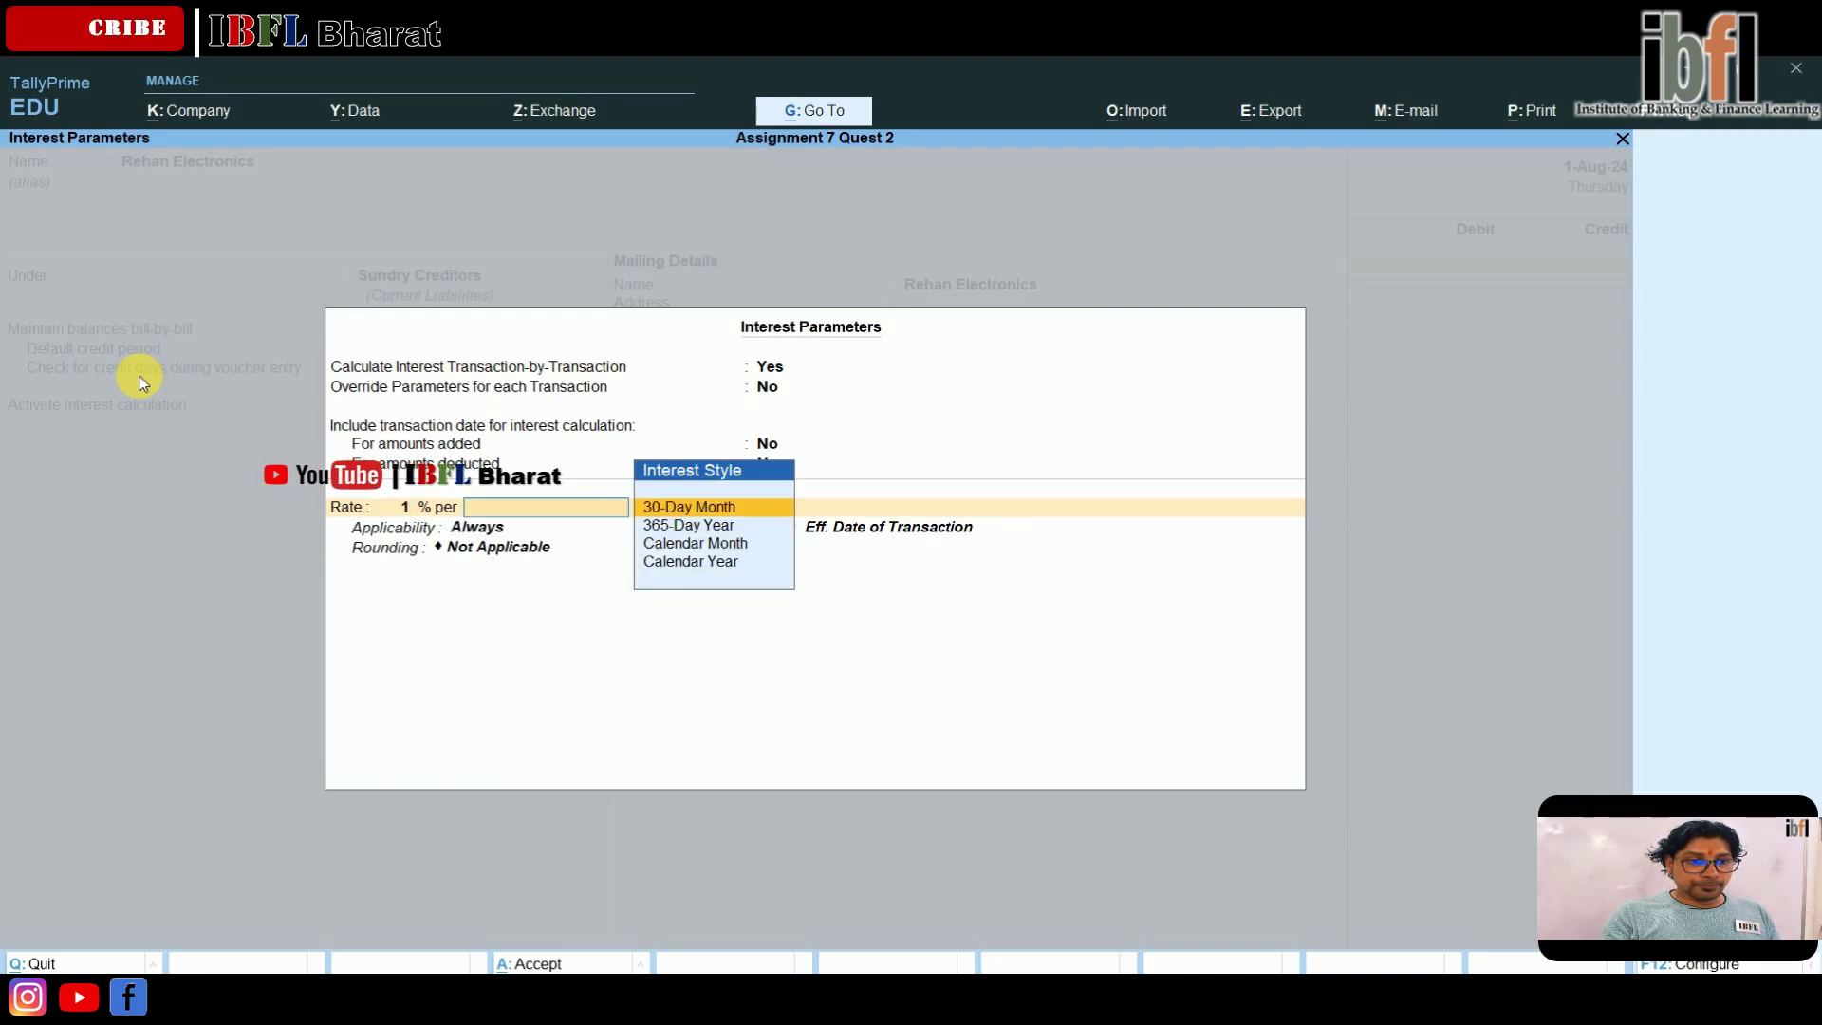
key(Down)
key(Return)
key(Return)
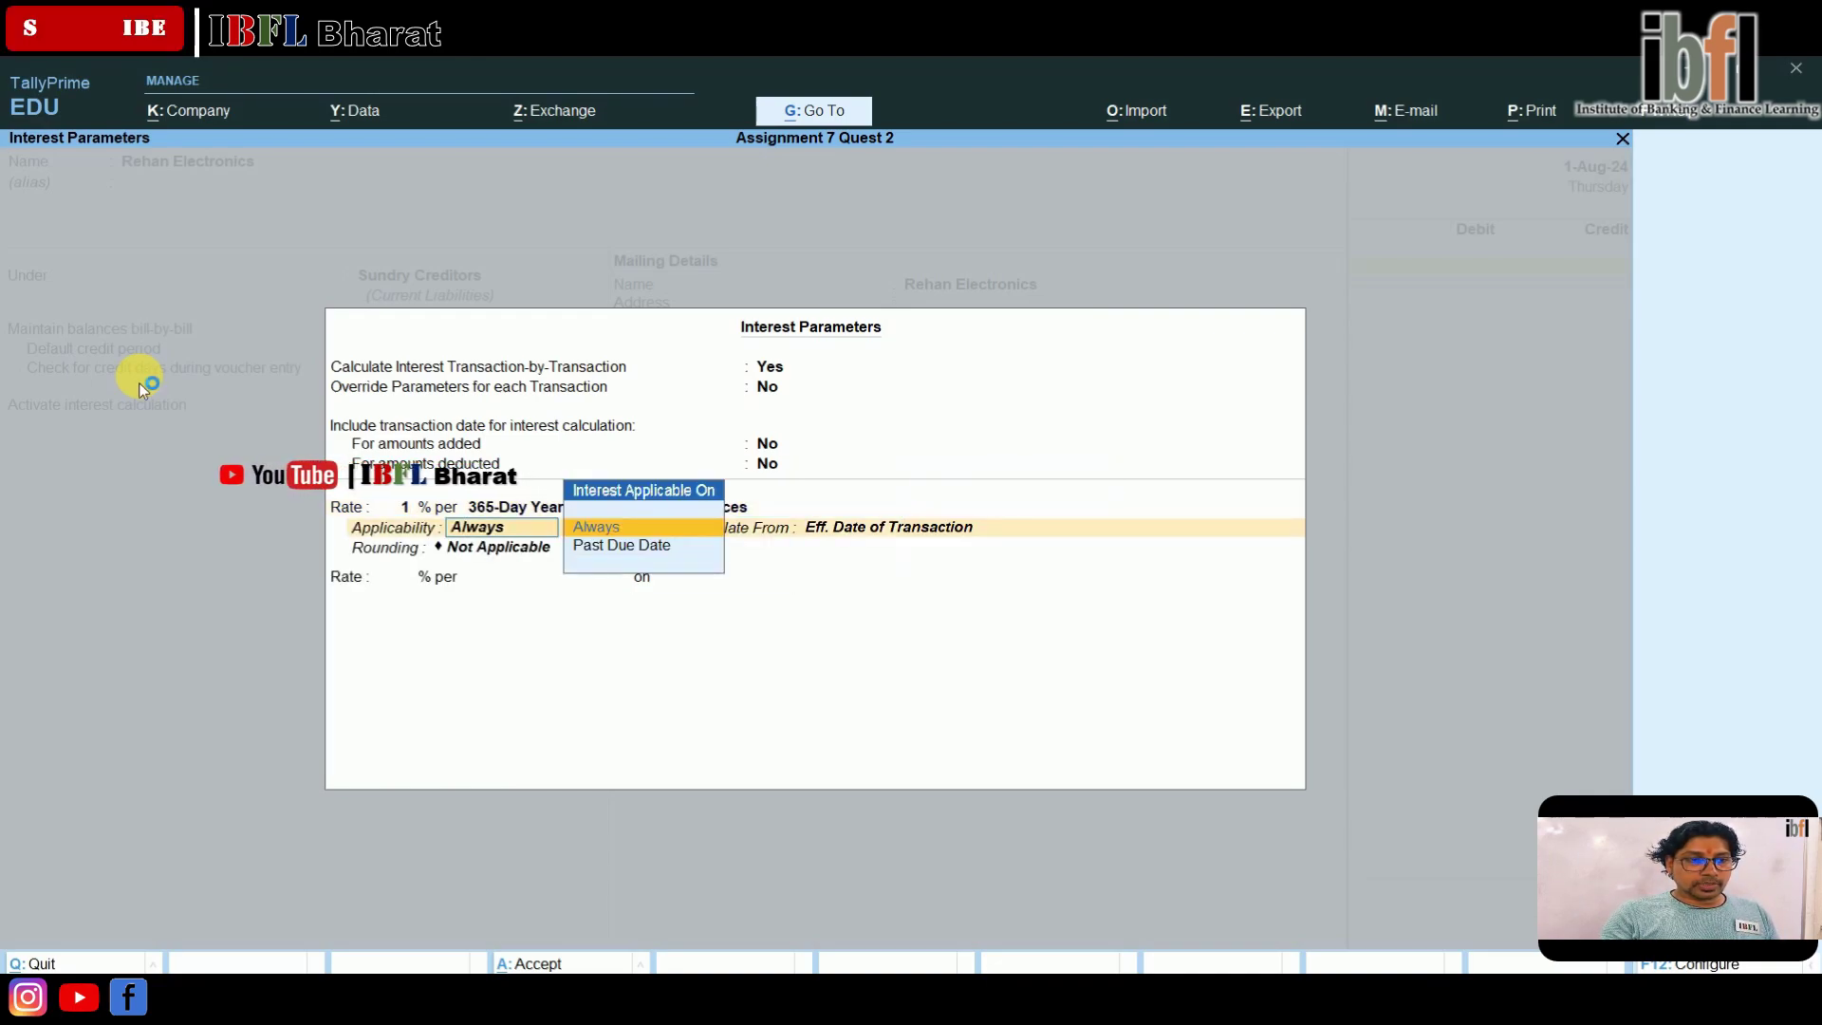
key(Return)
key(Up)
key(Up)
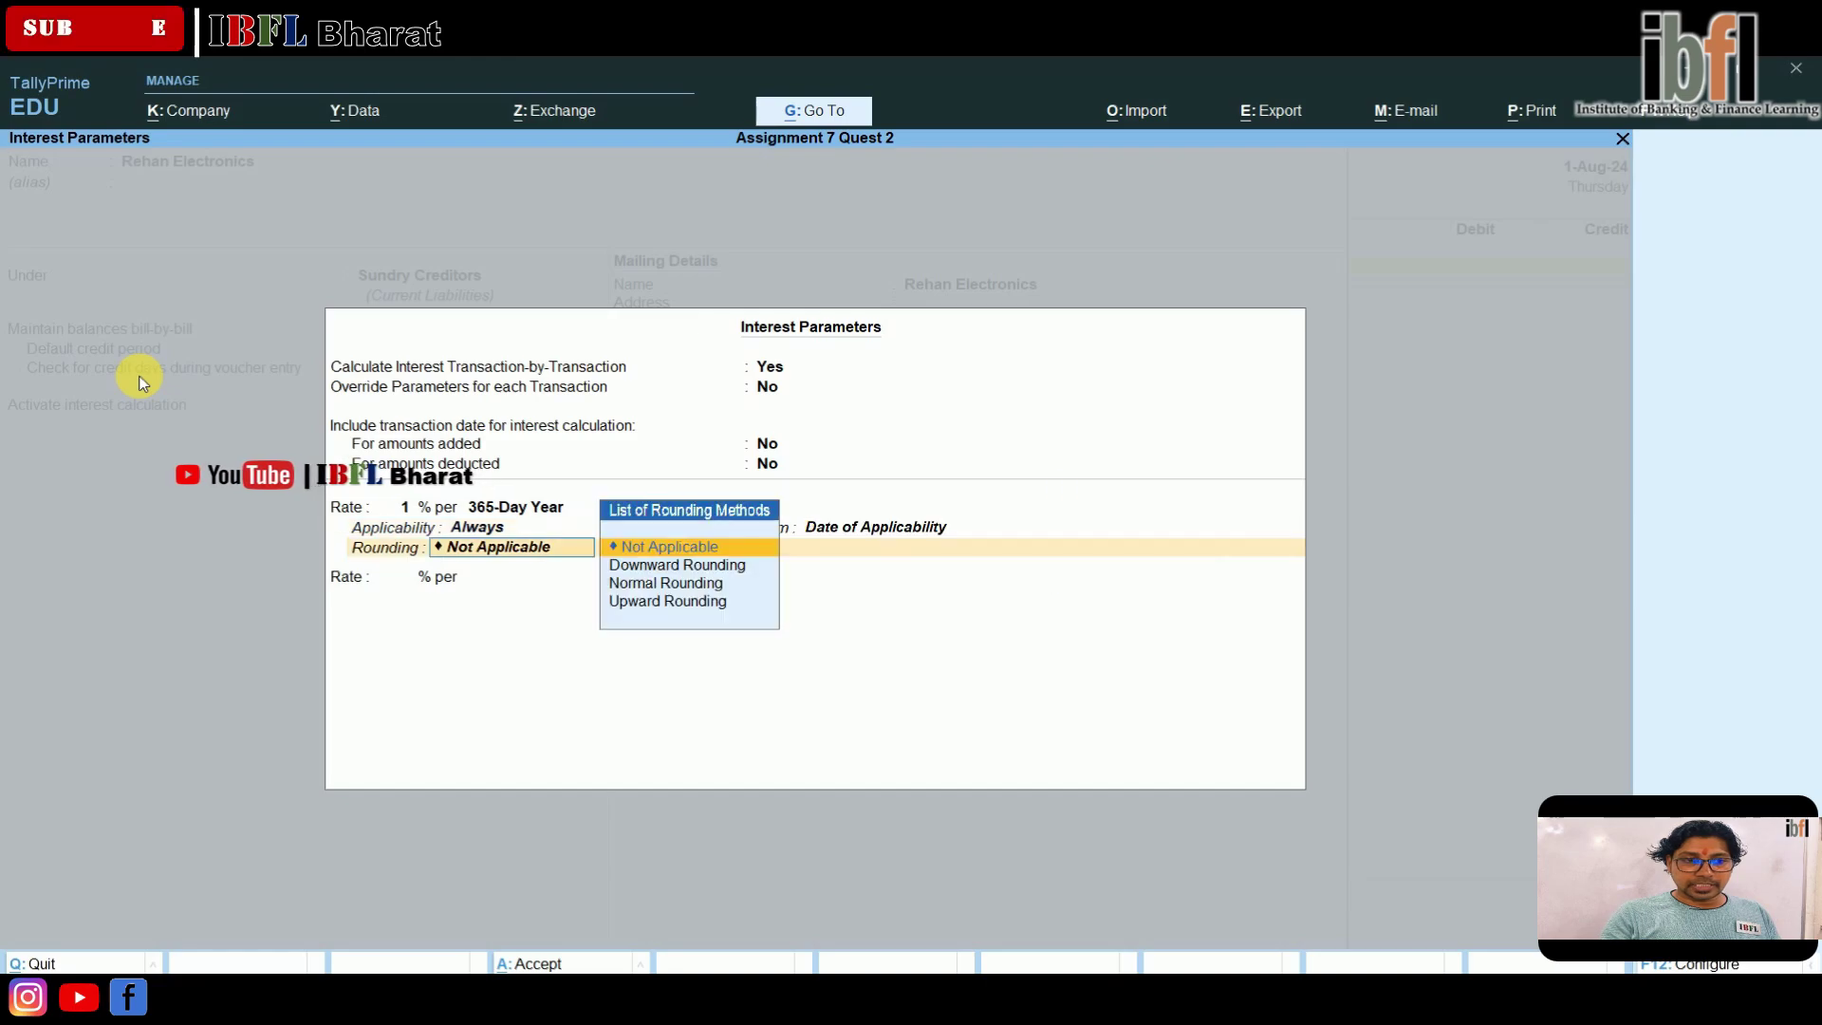
key(Return)
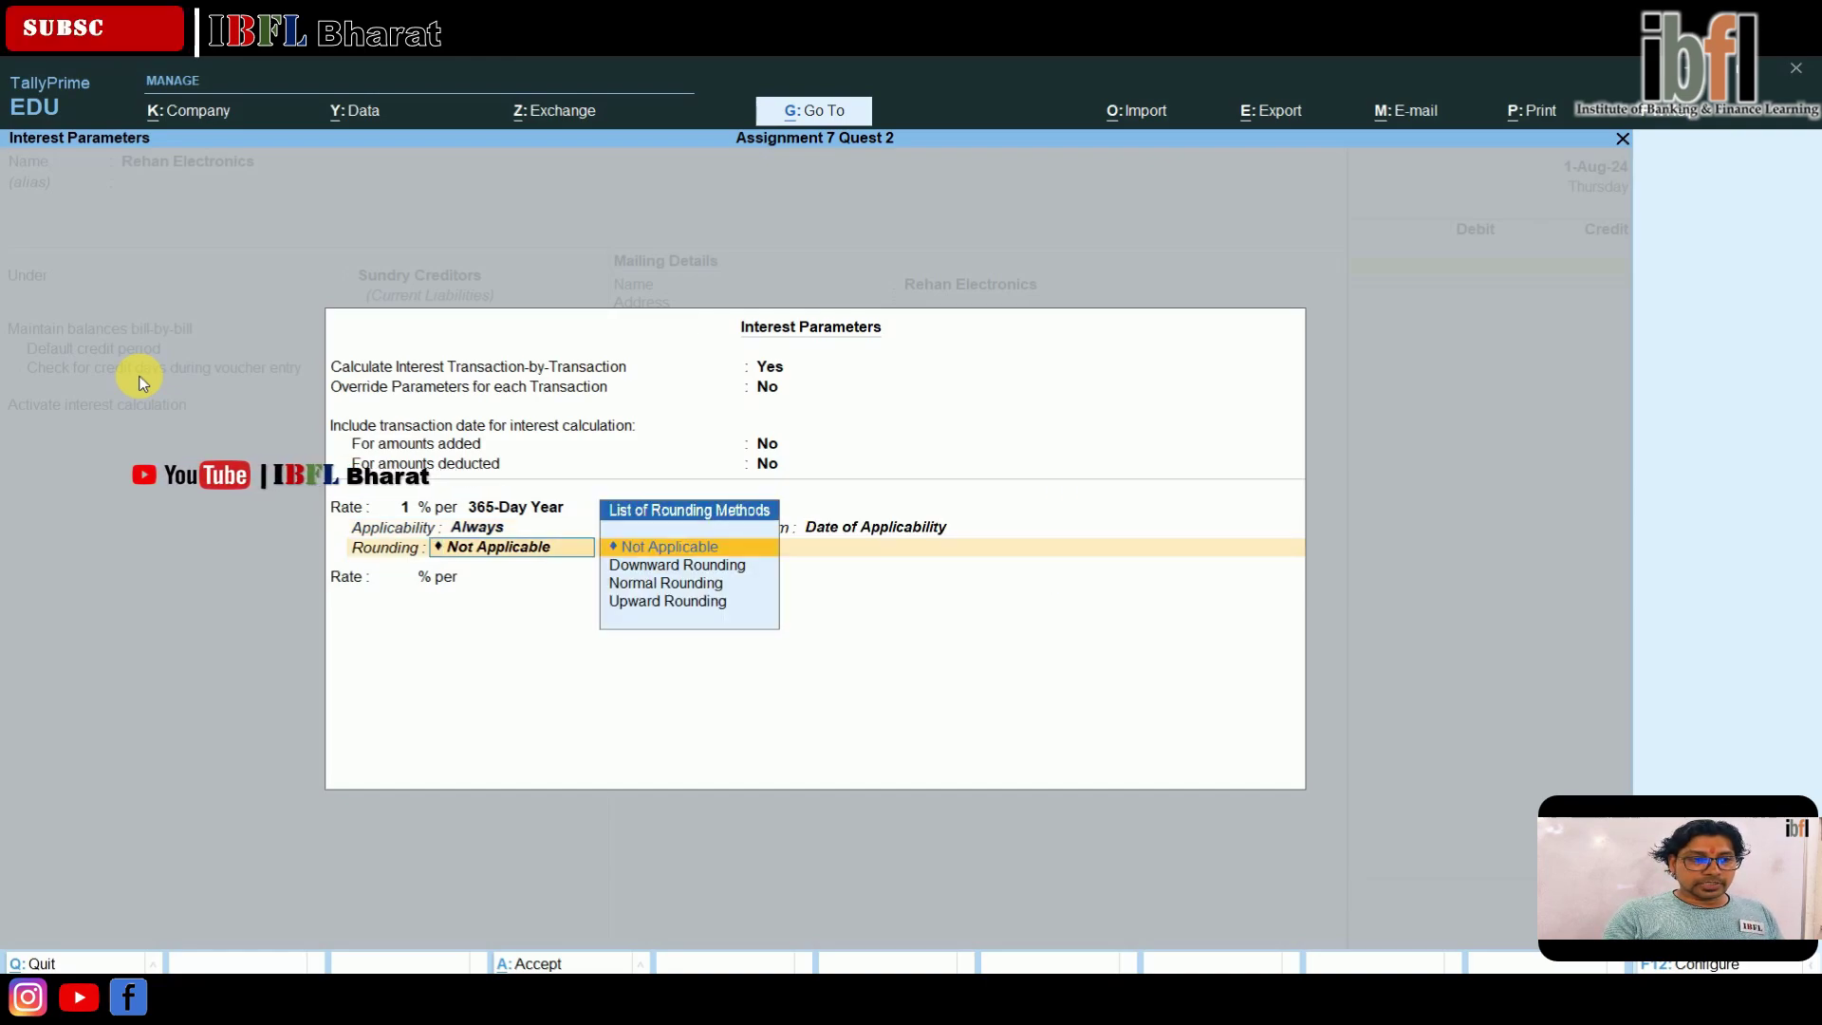
key(Return)
- Add a second rate of 2.5% per 365-Day Year on All Balances, Past Due Date by 30 days from Date of Applicability, without rounding
text(2.5)
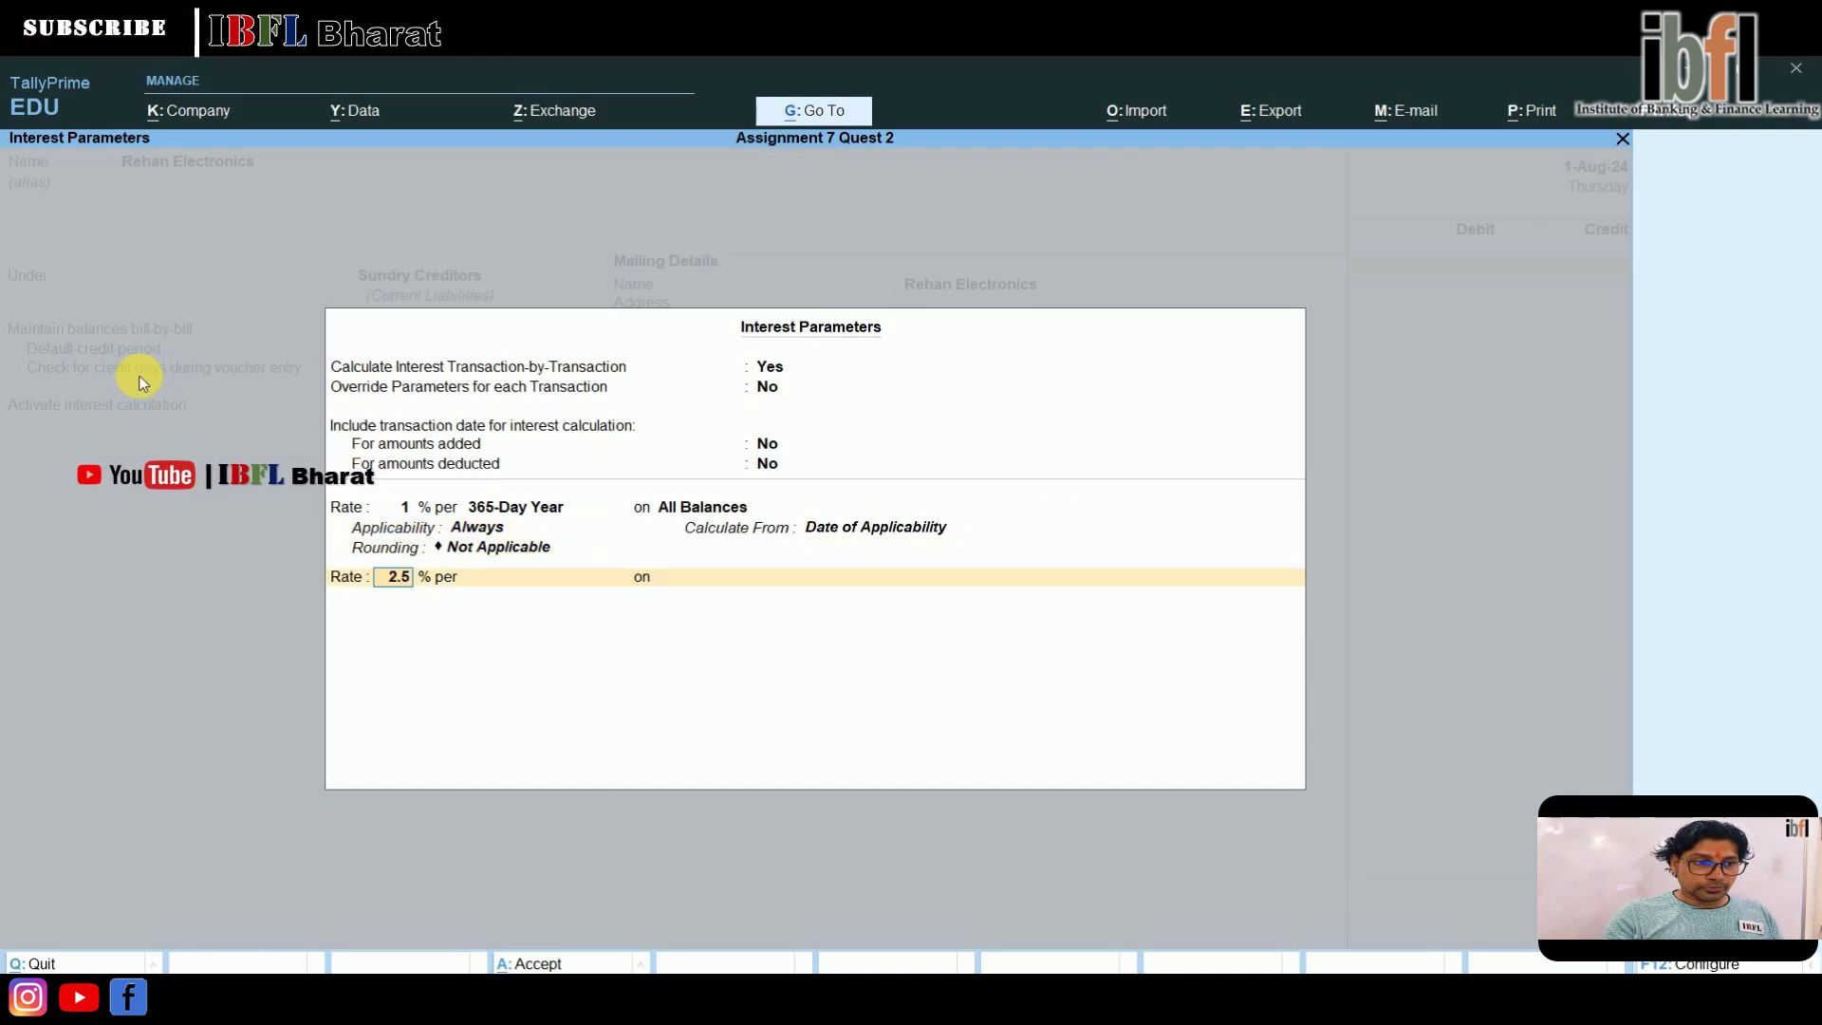
key(Return)
key(Down)
key(Return)
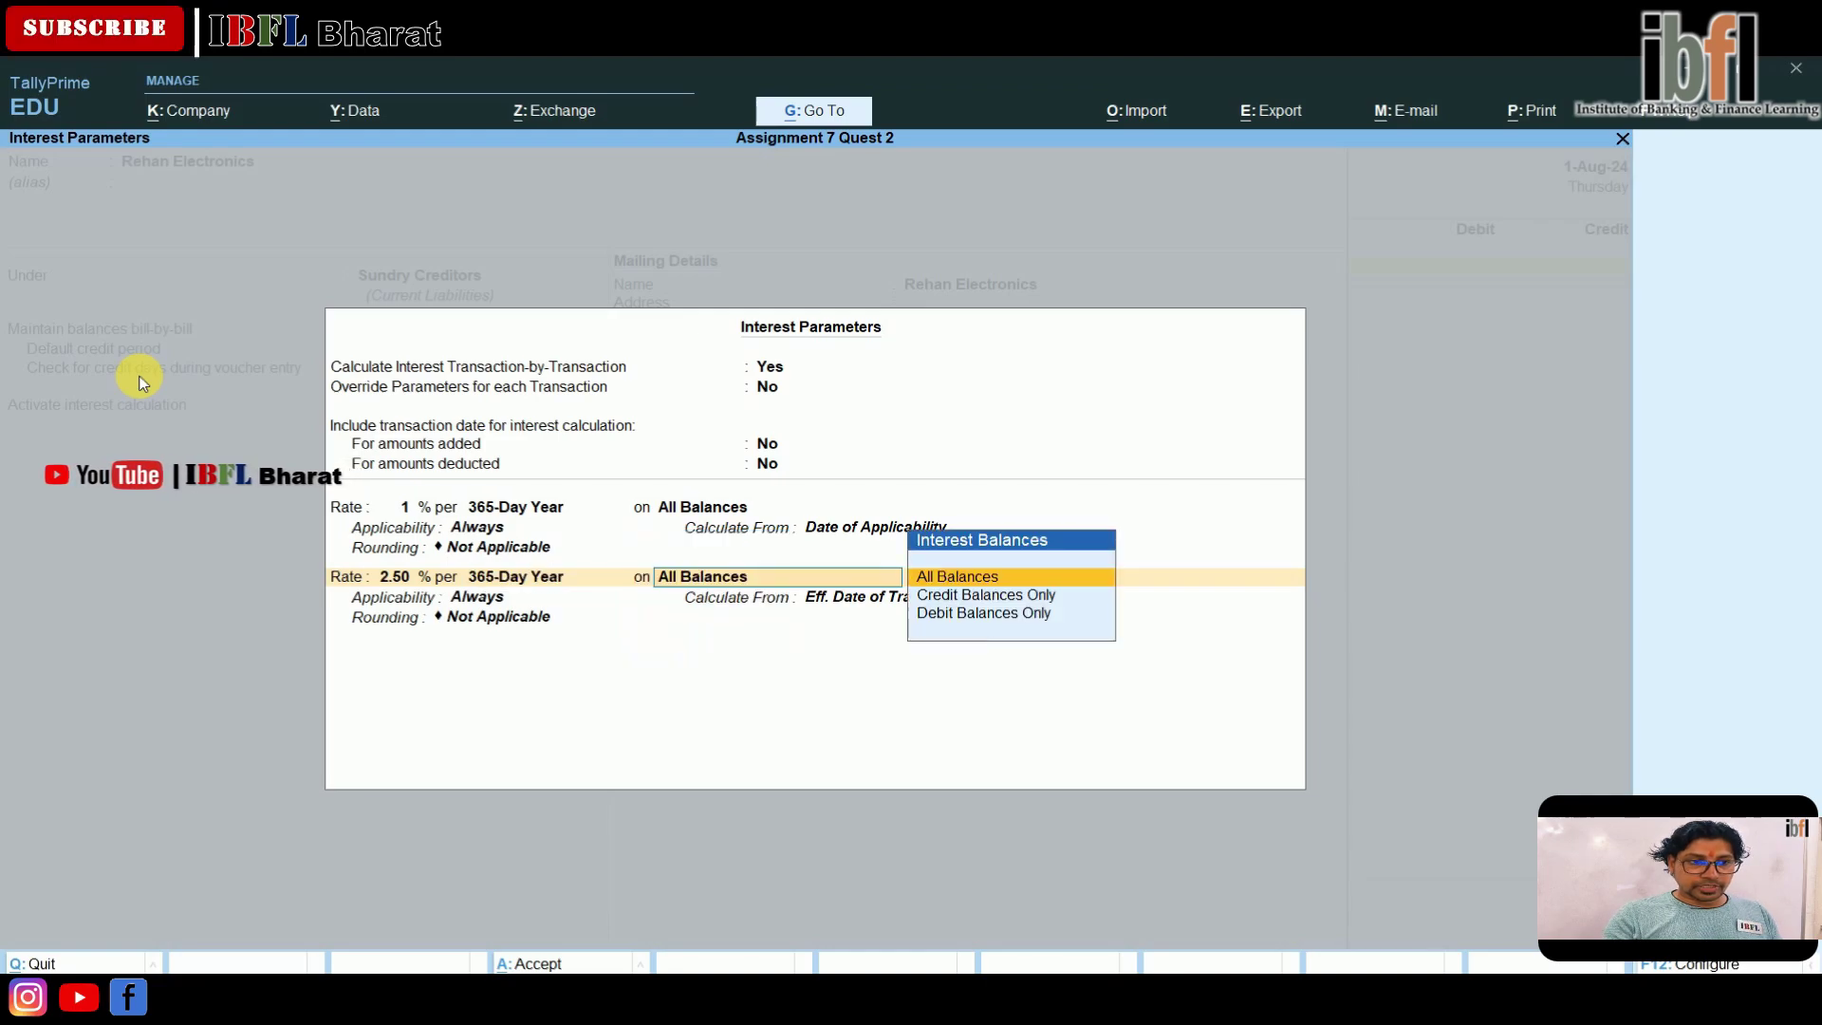
key(Return)
key(Down)
key(Return)
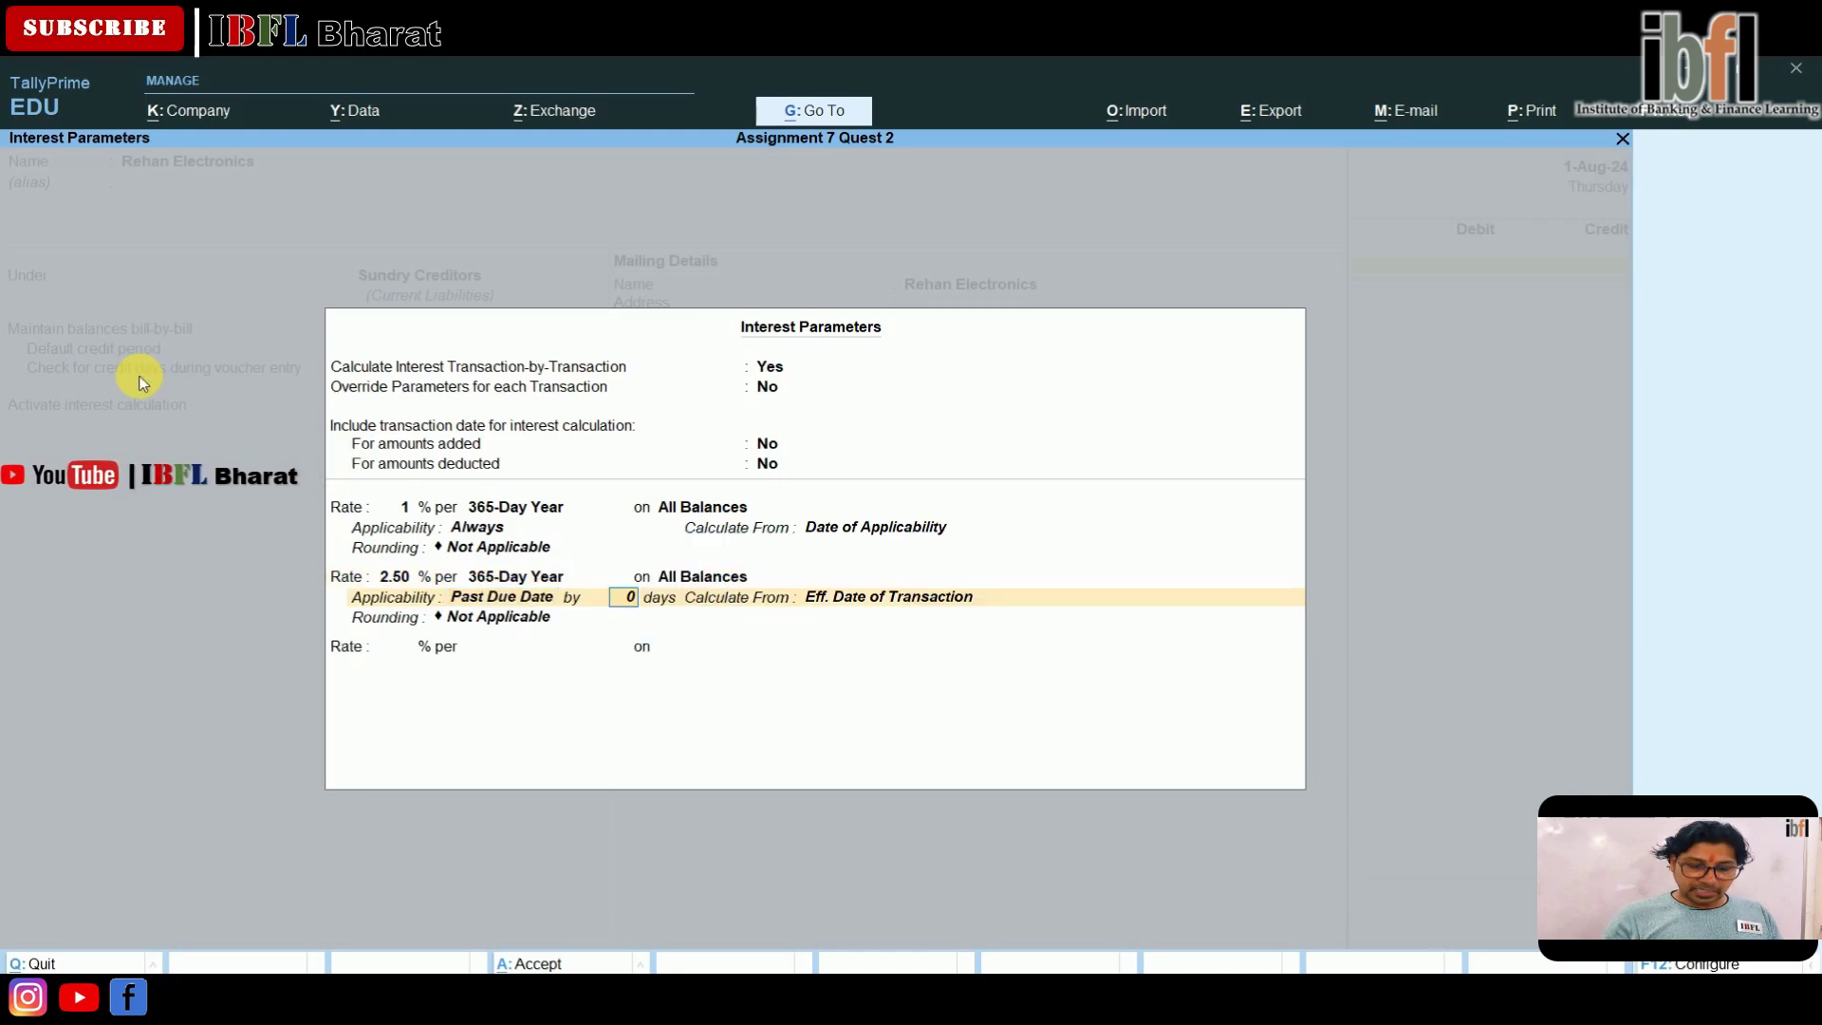
text(30)
key(Return)
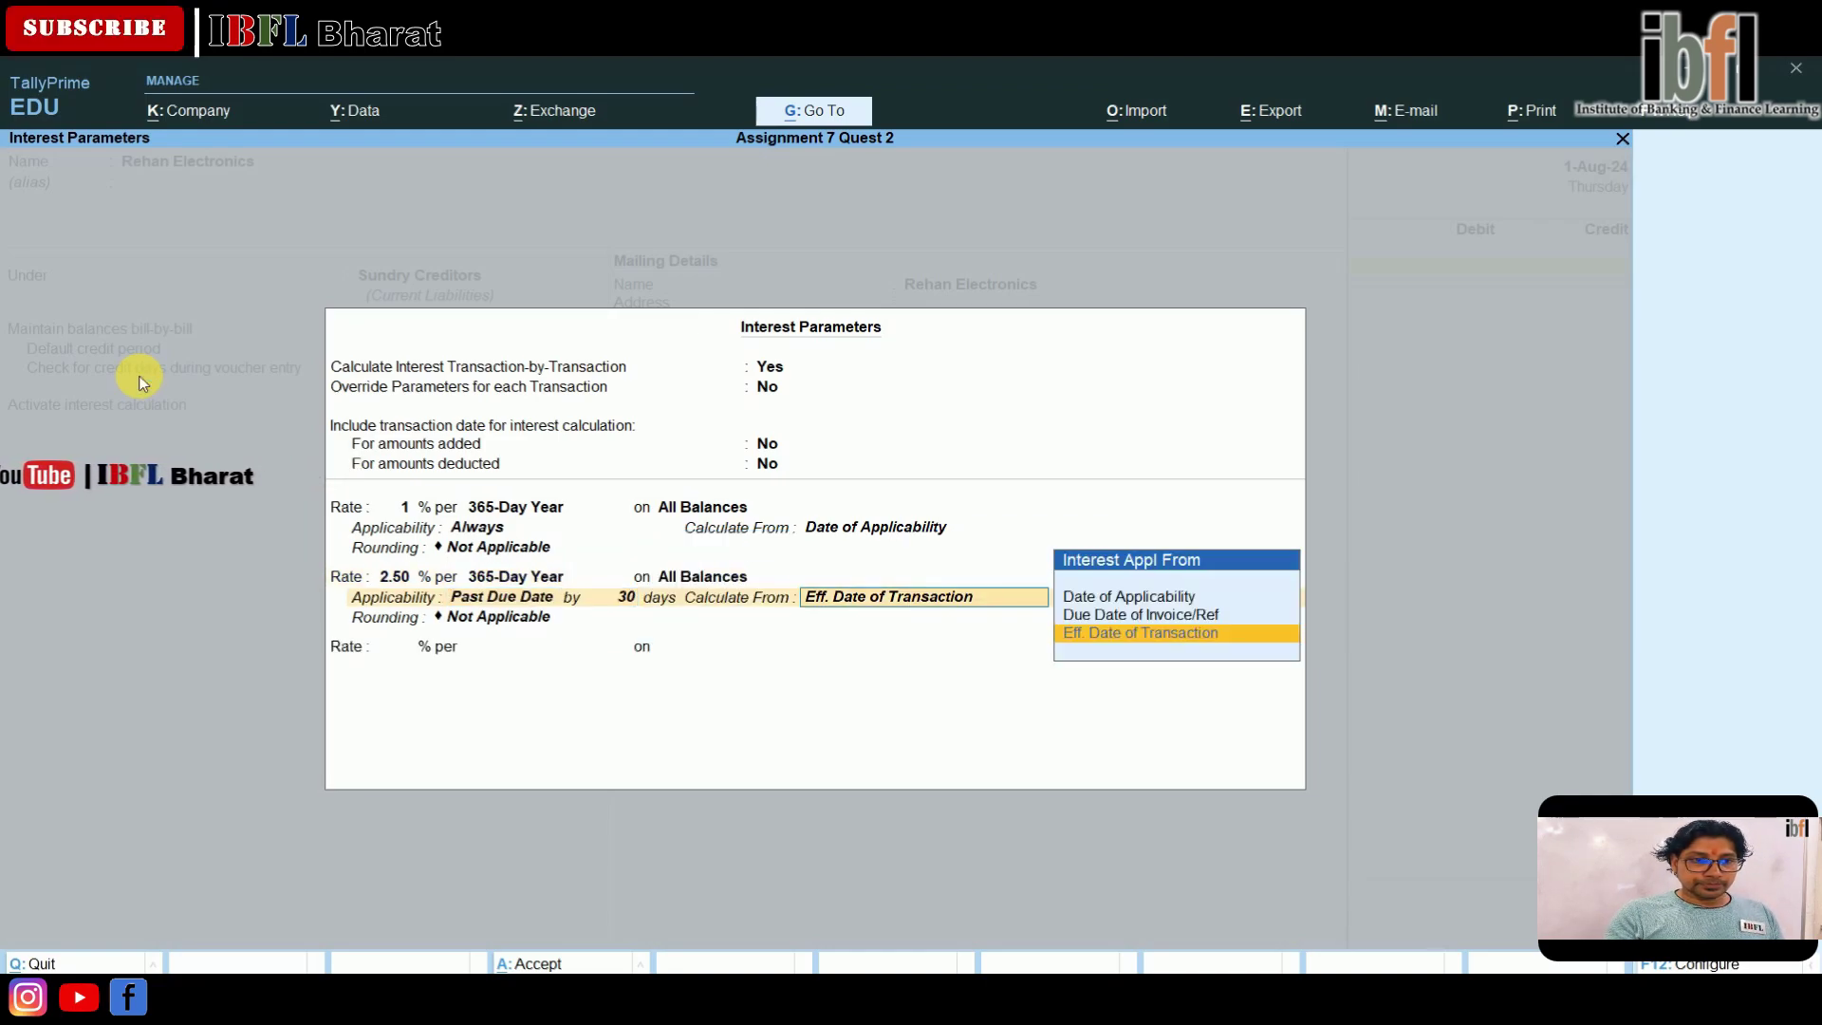
key(Up)
key(Up)
key(Return)
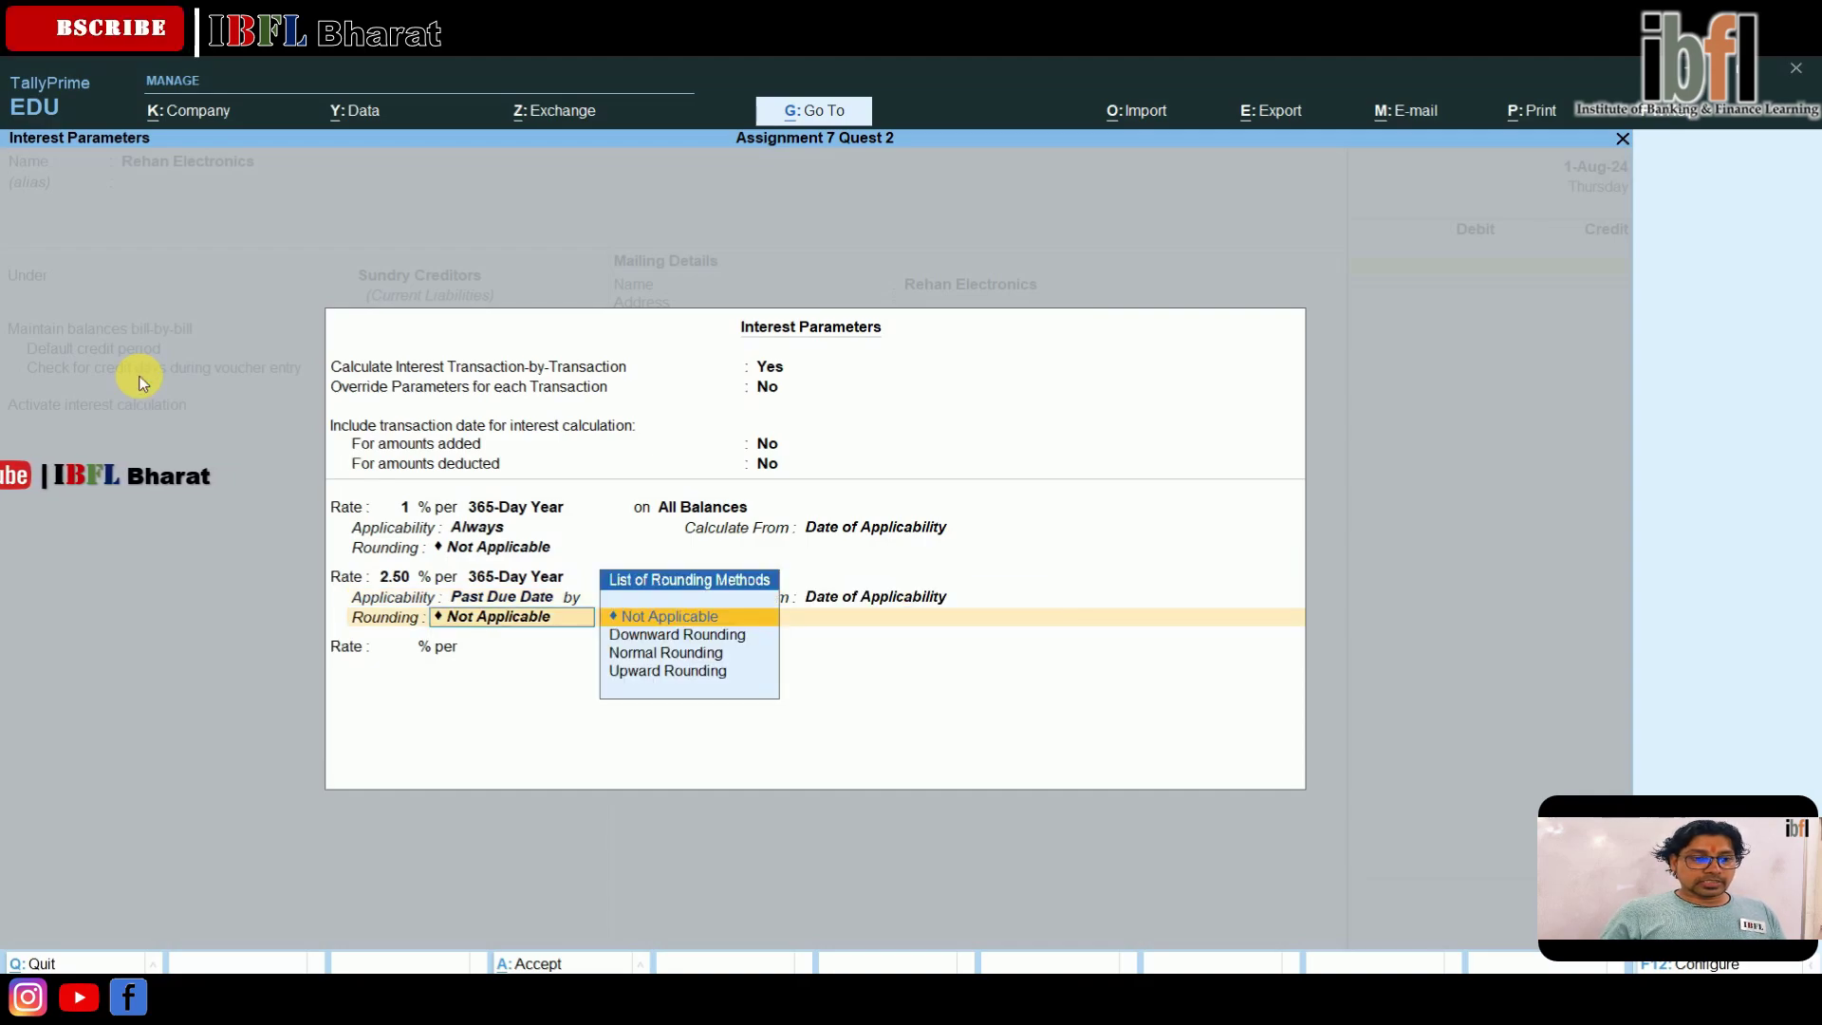
key(BackSpace)
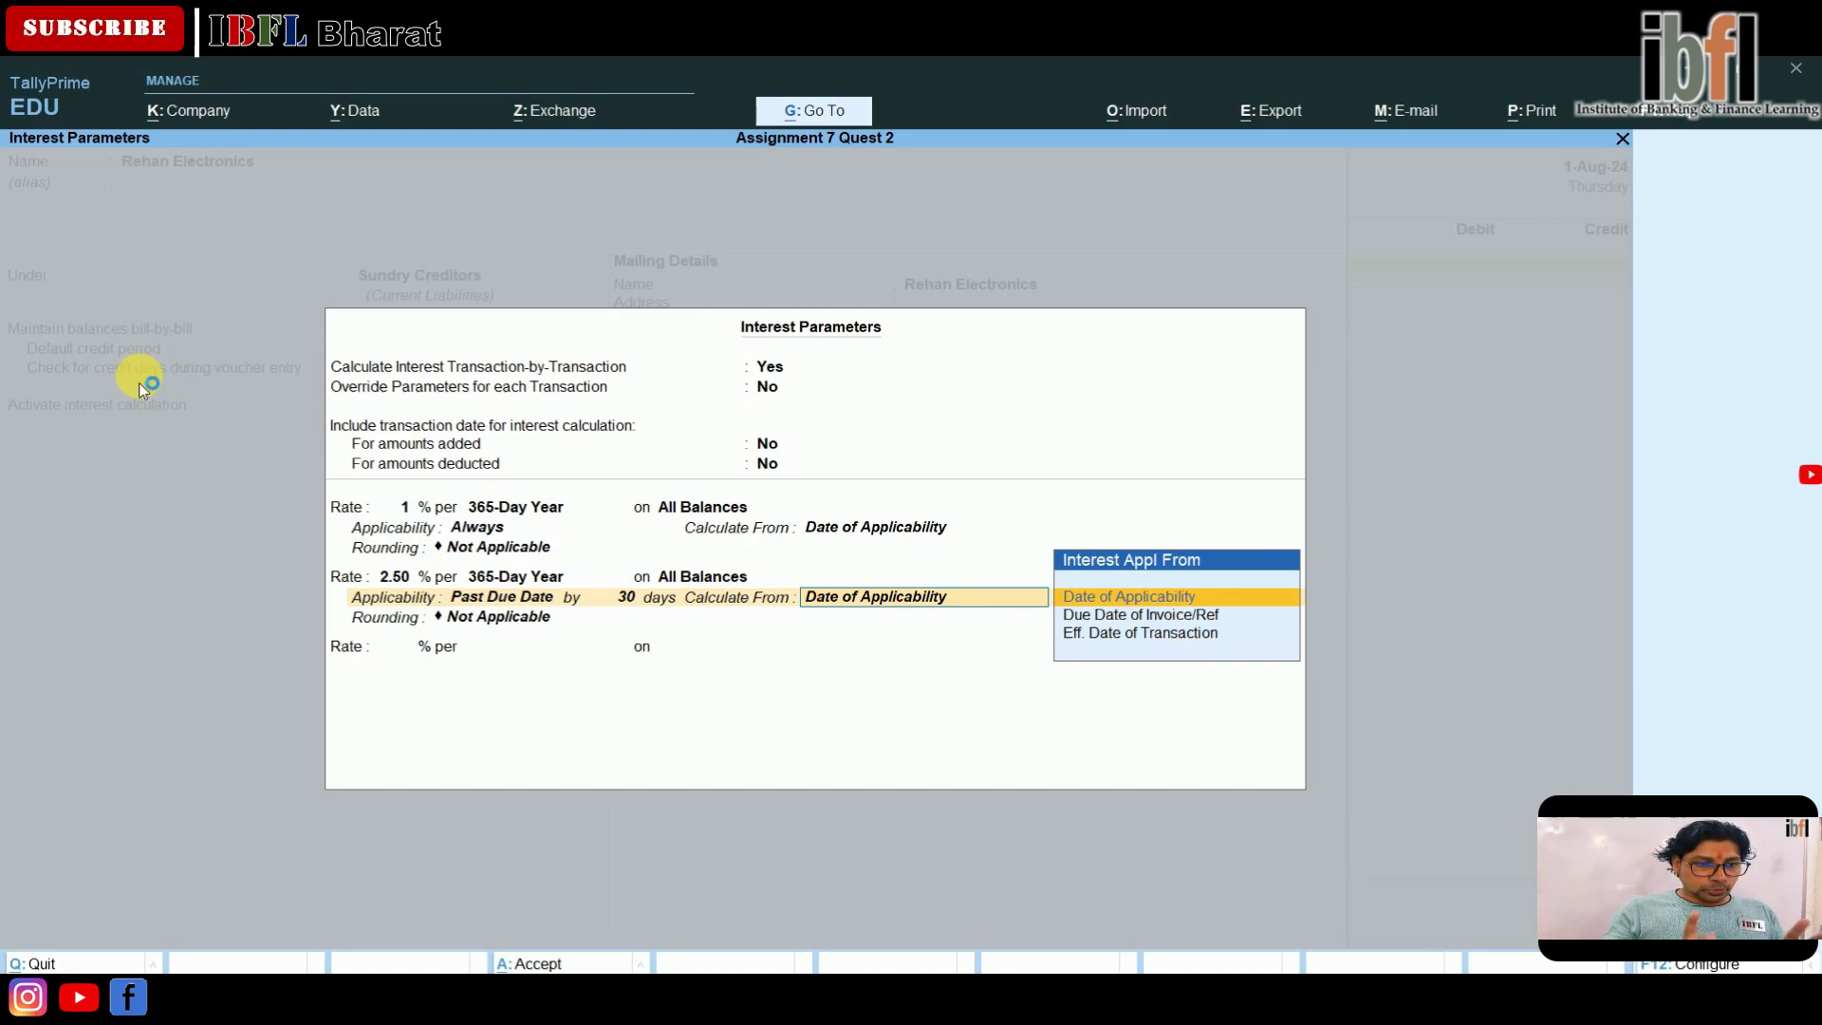
key(Return)
key(Return)
- Save the interest parameters and the Rehan Electronics ledger, and accept the voucher's receipt and party details without additions
key(Return)
key(Return)
key(Return)
key(Return)
key(Return)
key(Return)
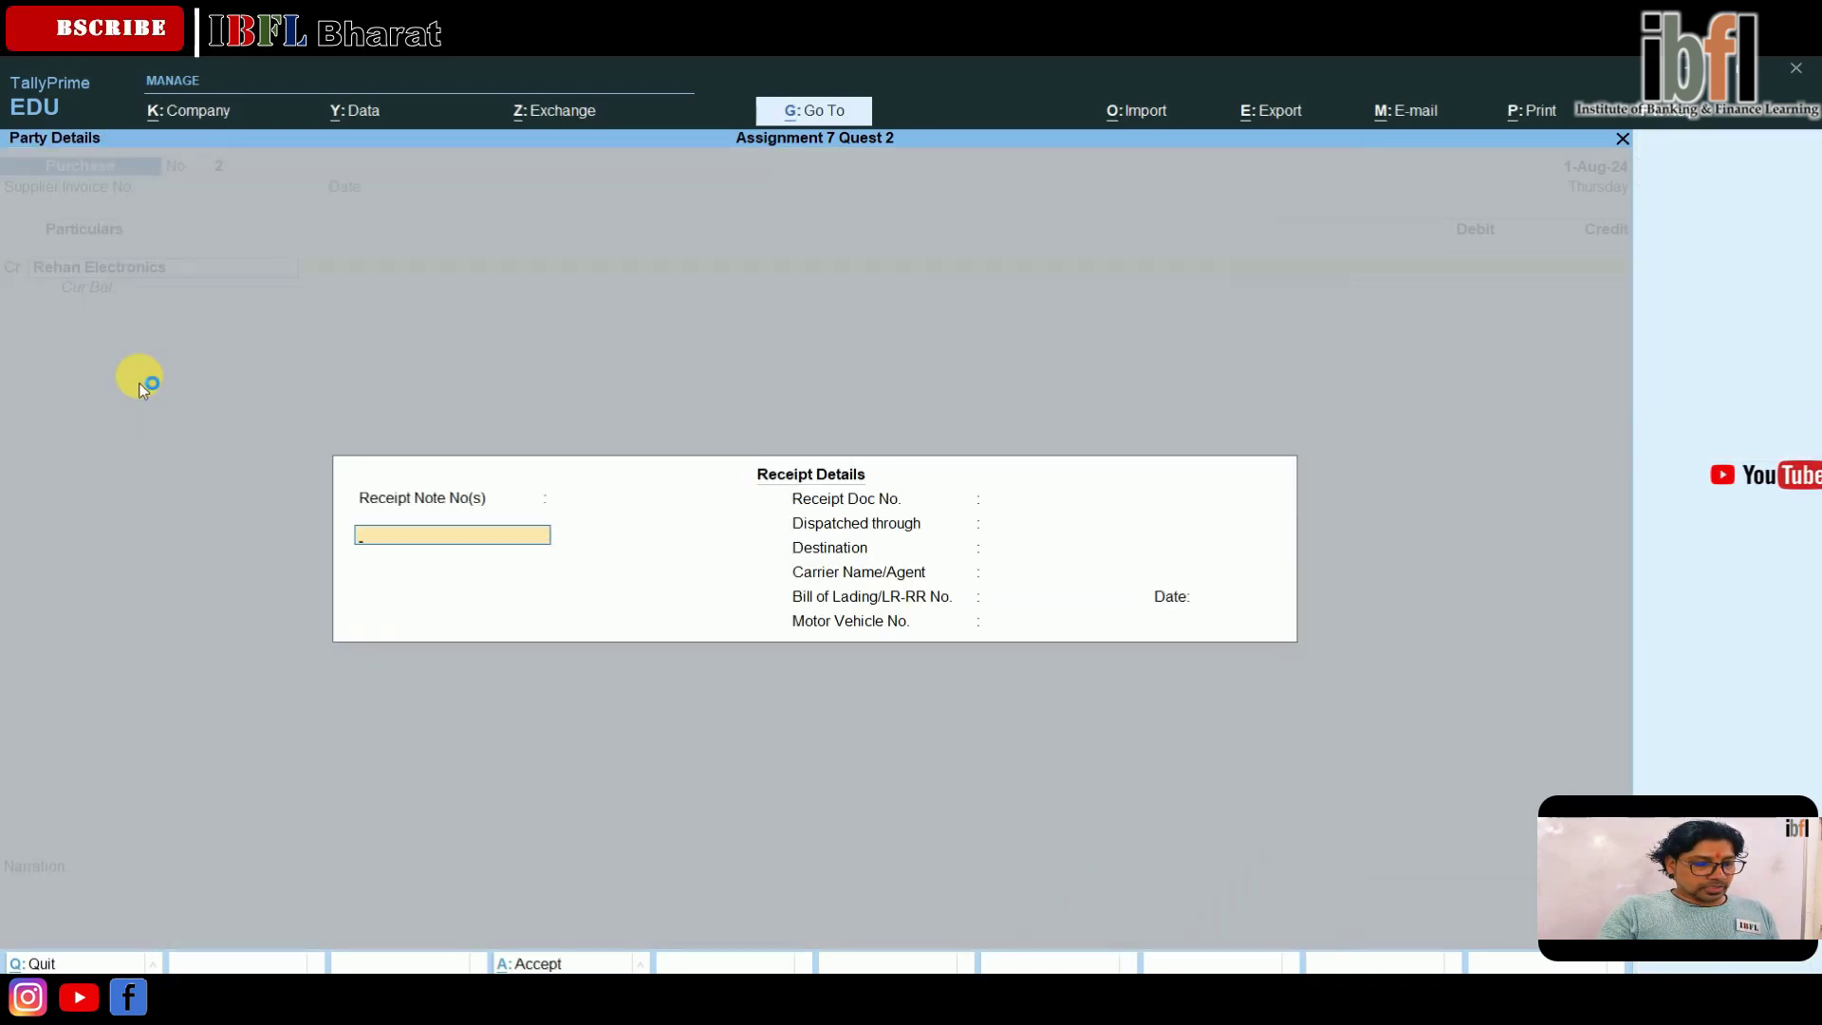
key(ctrl+a)
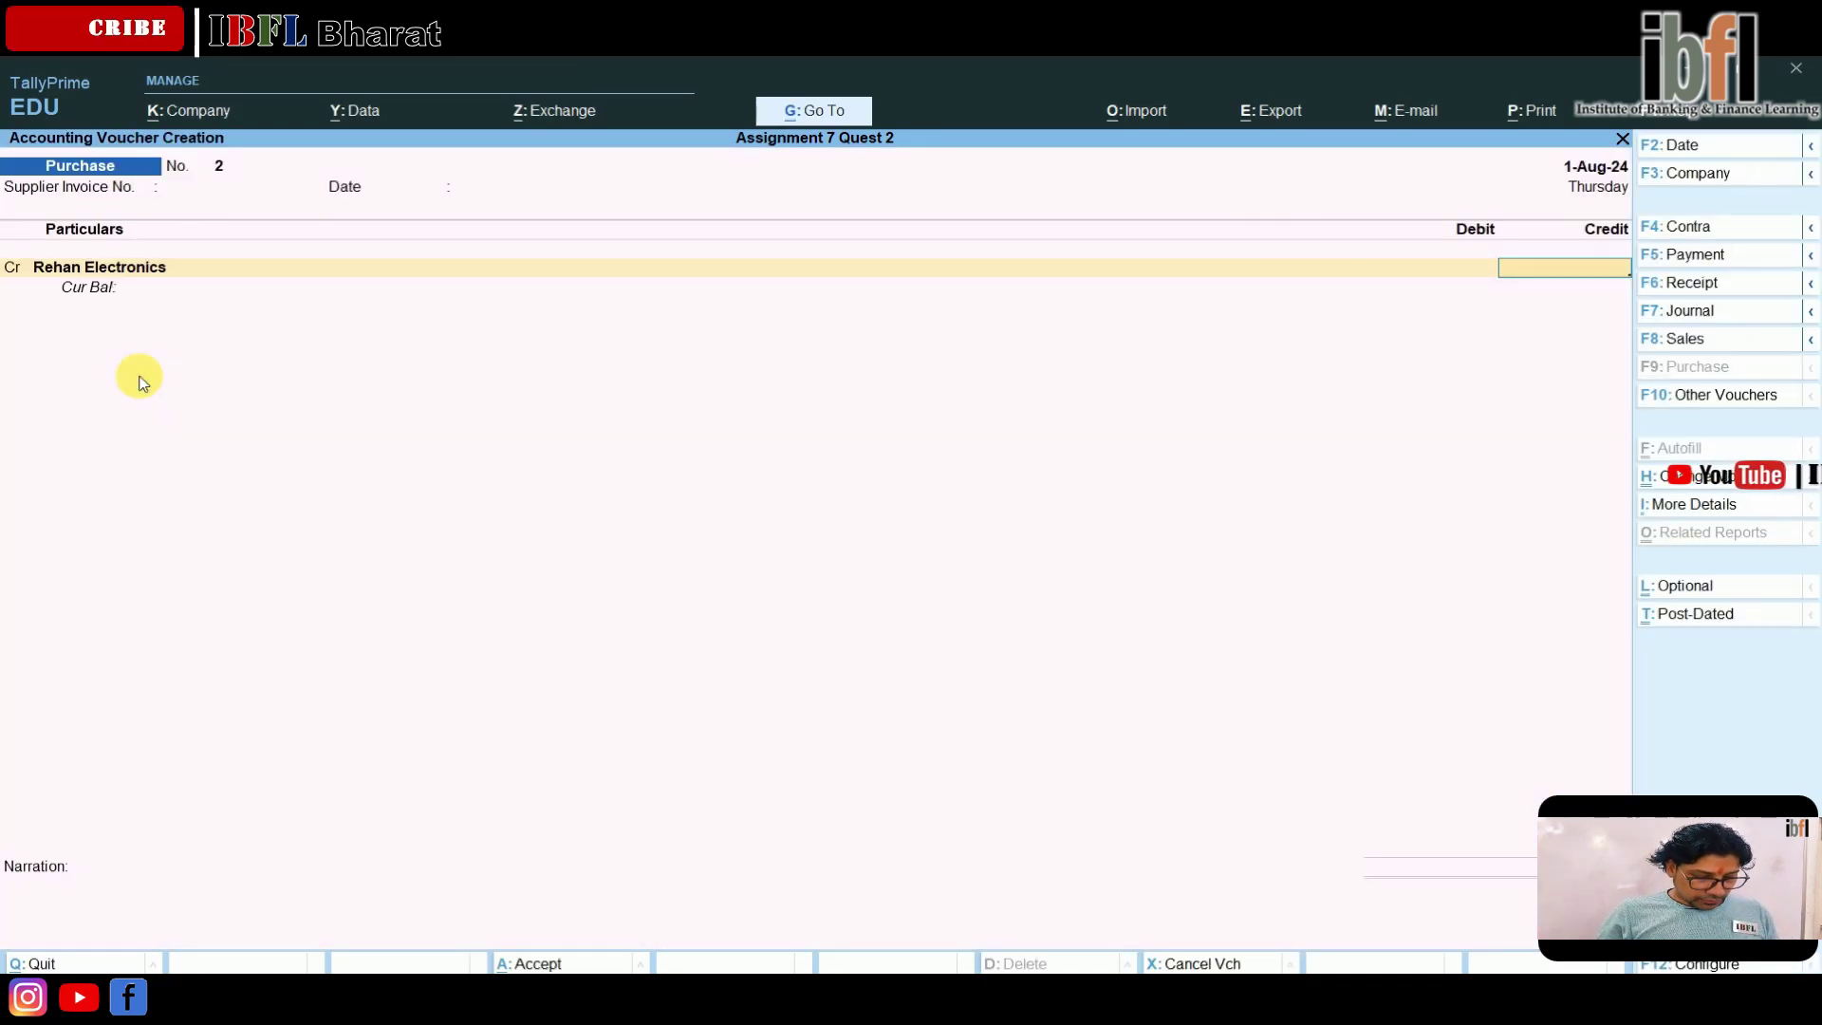
- Credit Rehan Electronics with 15,00,000 as New Ref 2 and debit the Purchase ledger with the same amount
text(15,00,)
text(0000)
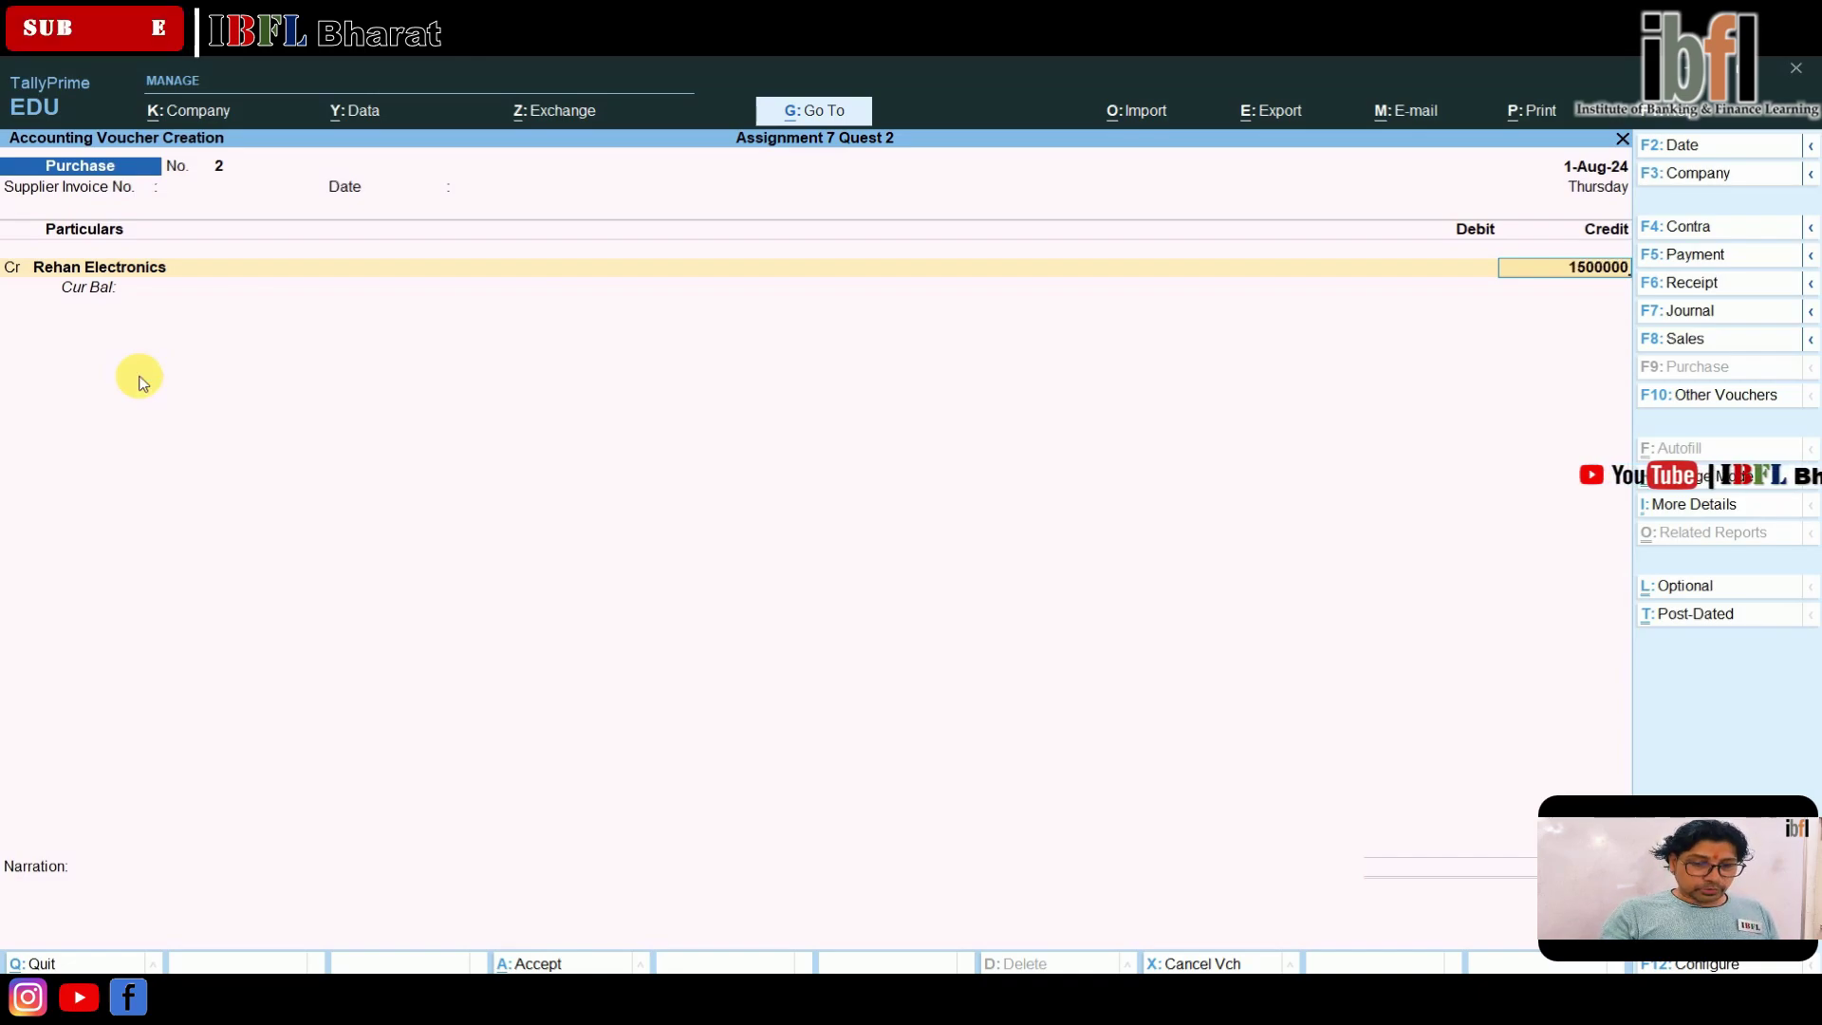
text(0)
key(Return)
key(Return)
key(Return)
key(Return)
key(Return)
key(Return)
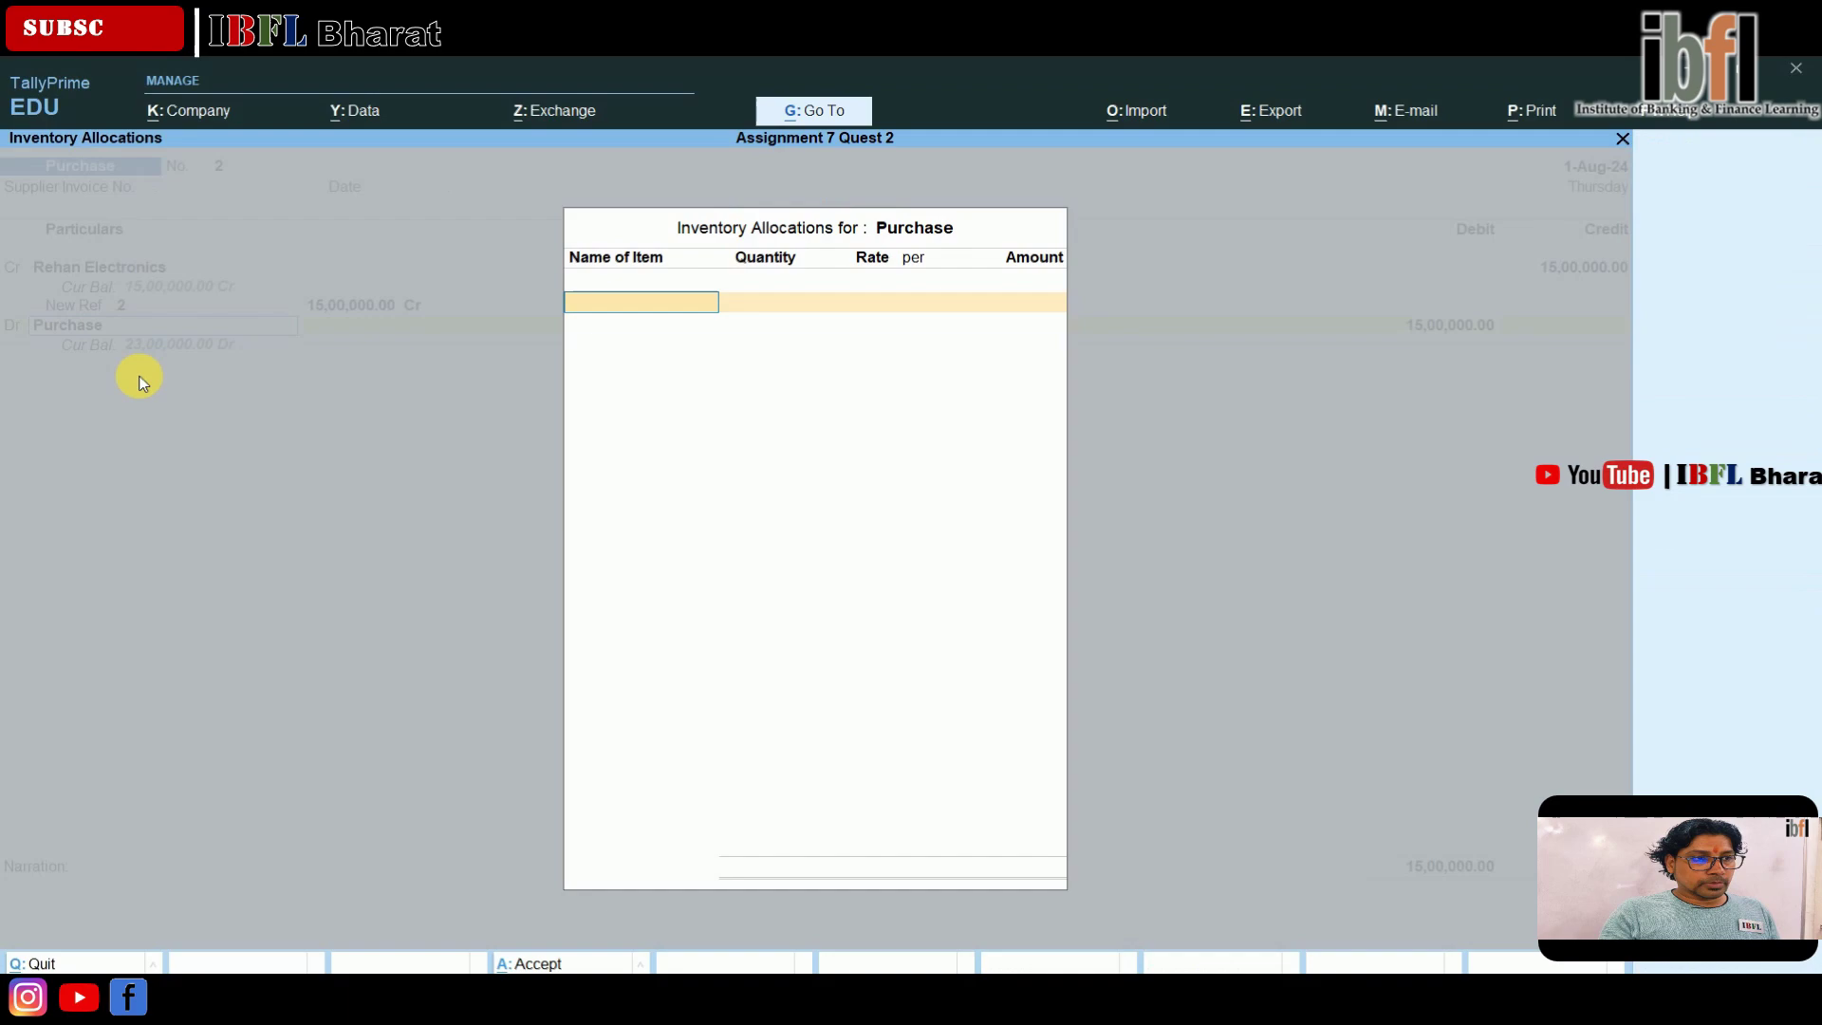
- Skip the inventory allocations, save the purchase voucher without a narration and leave voucher entry
key(Escape)
key(Return)
key(Return)
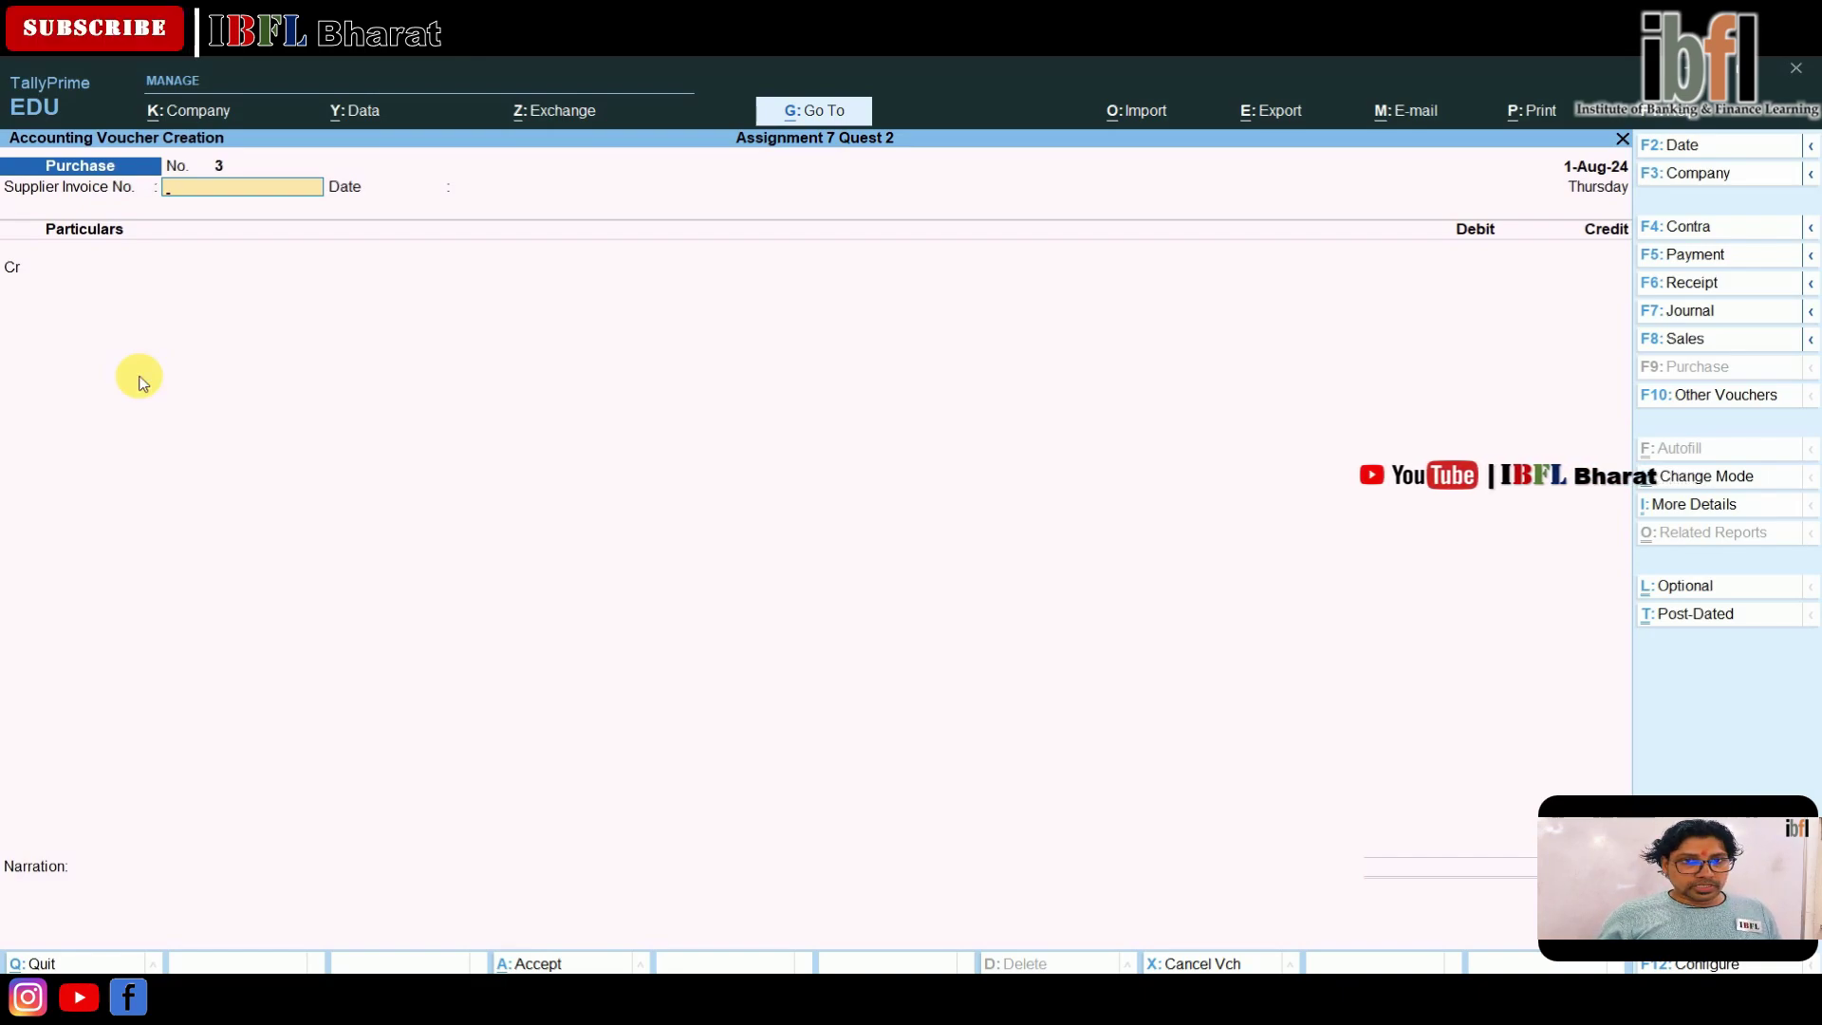
key(Escape)
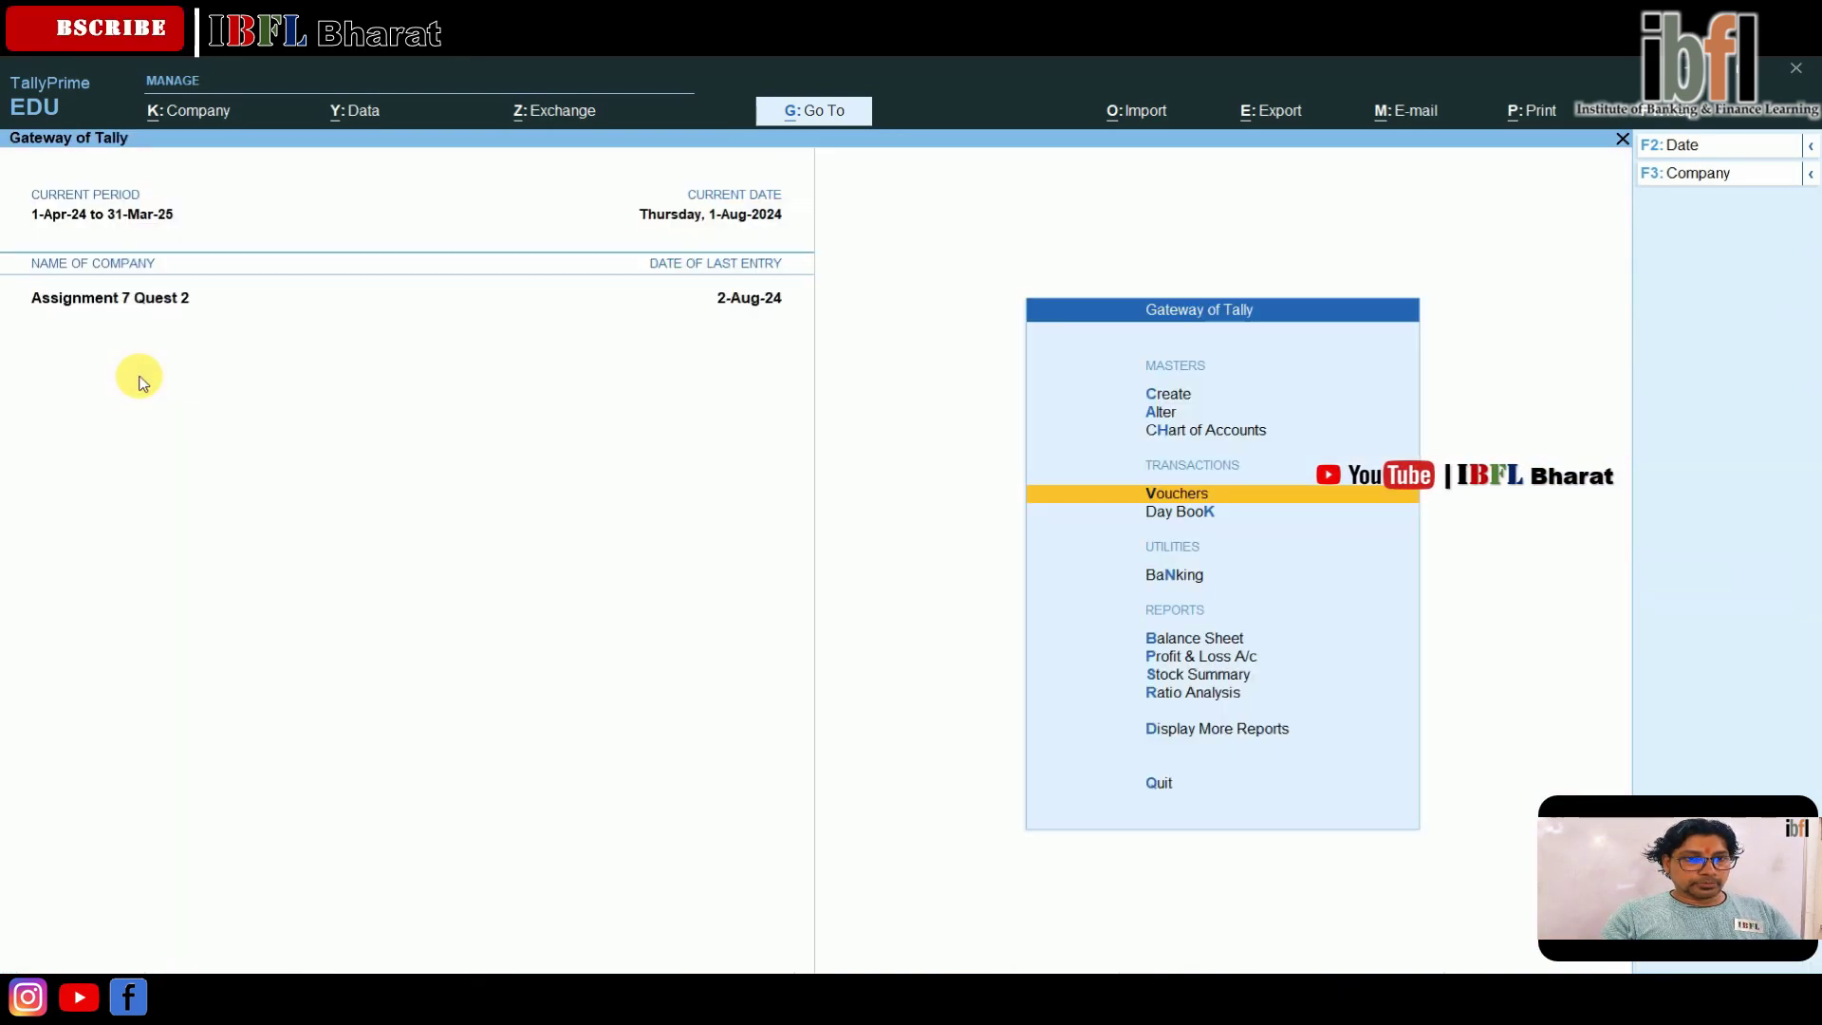
- Open the Interest Payable report for the company
key(Down)
key(Down)
key(Down)
key(d)
key(s)
key(i)
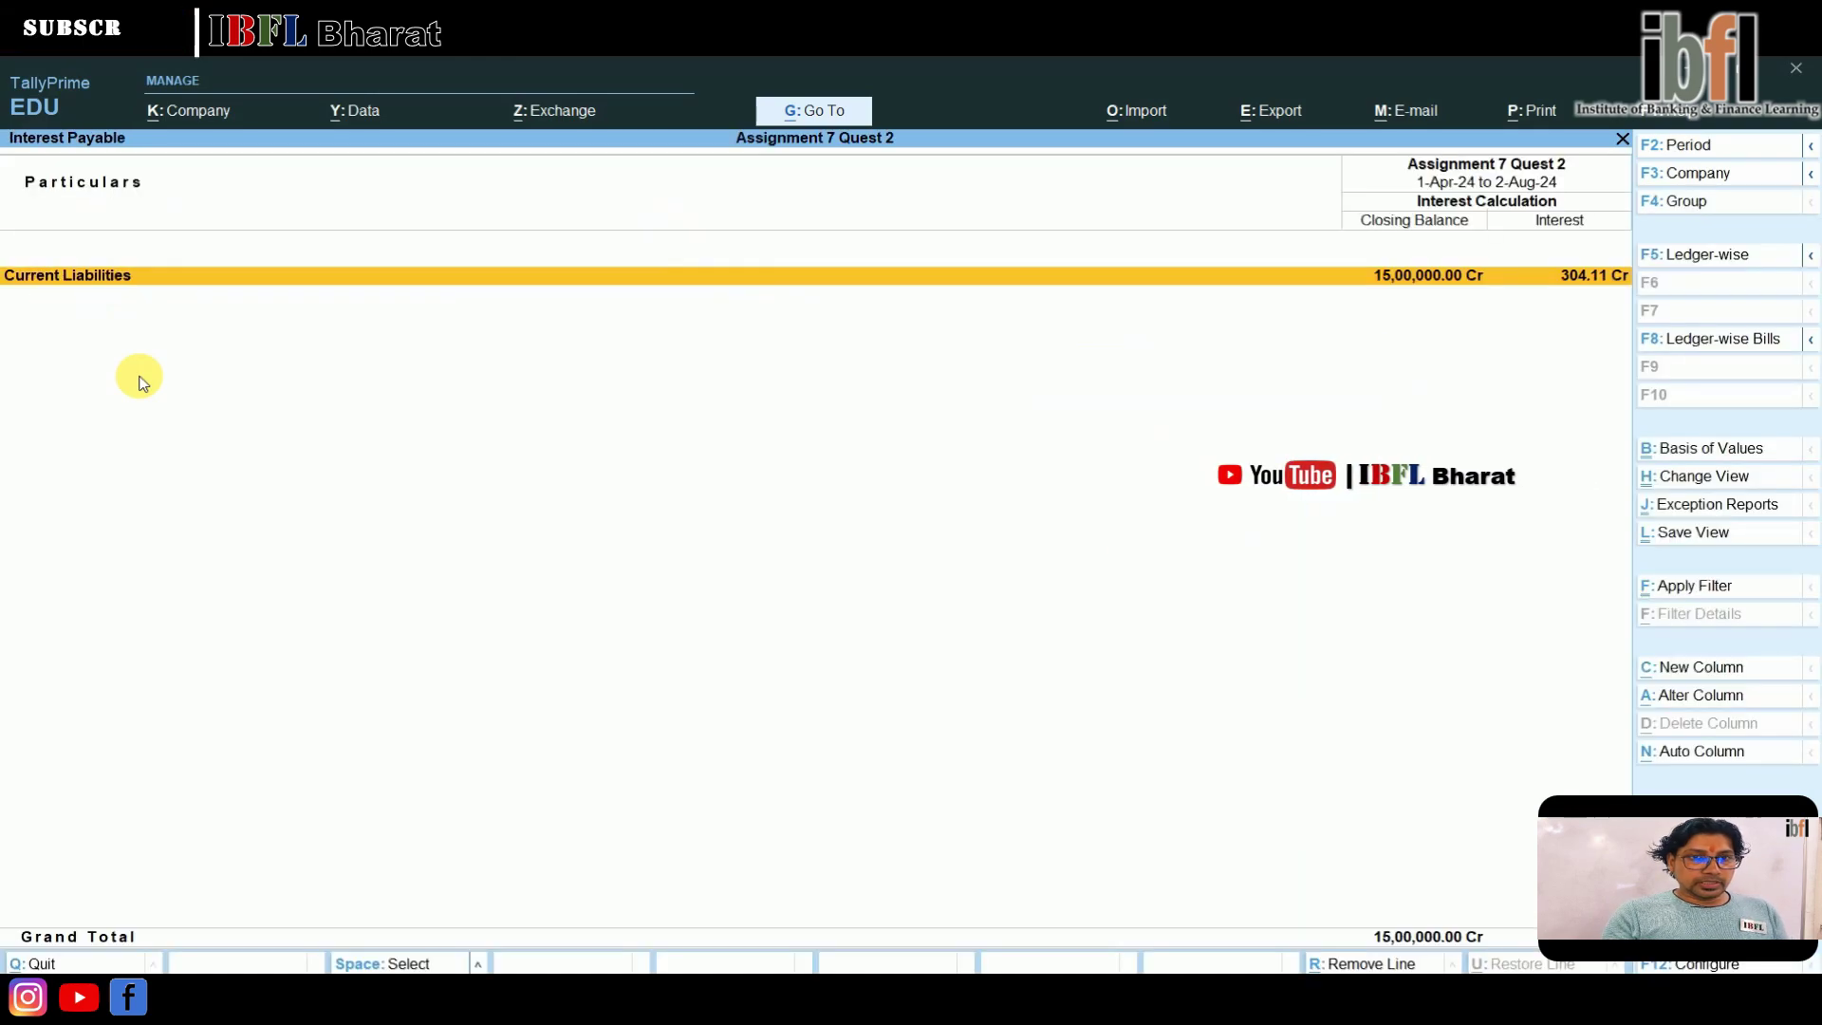
- Set the report period from 1-Apr-24 to 2-Oct-24, examine the interest for Rehan Electronics under Sundry Creditors, and close the report
key(F2)
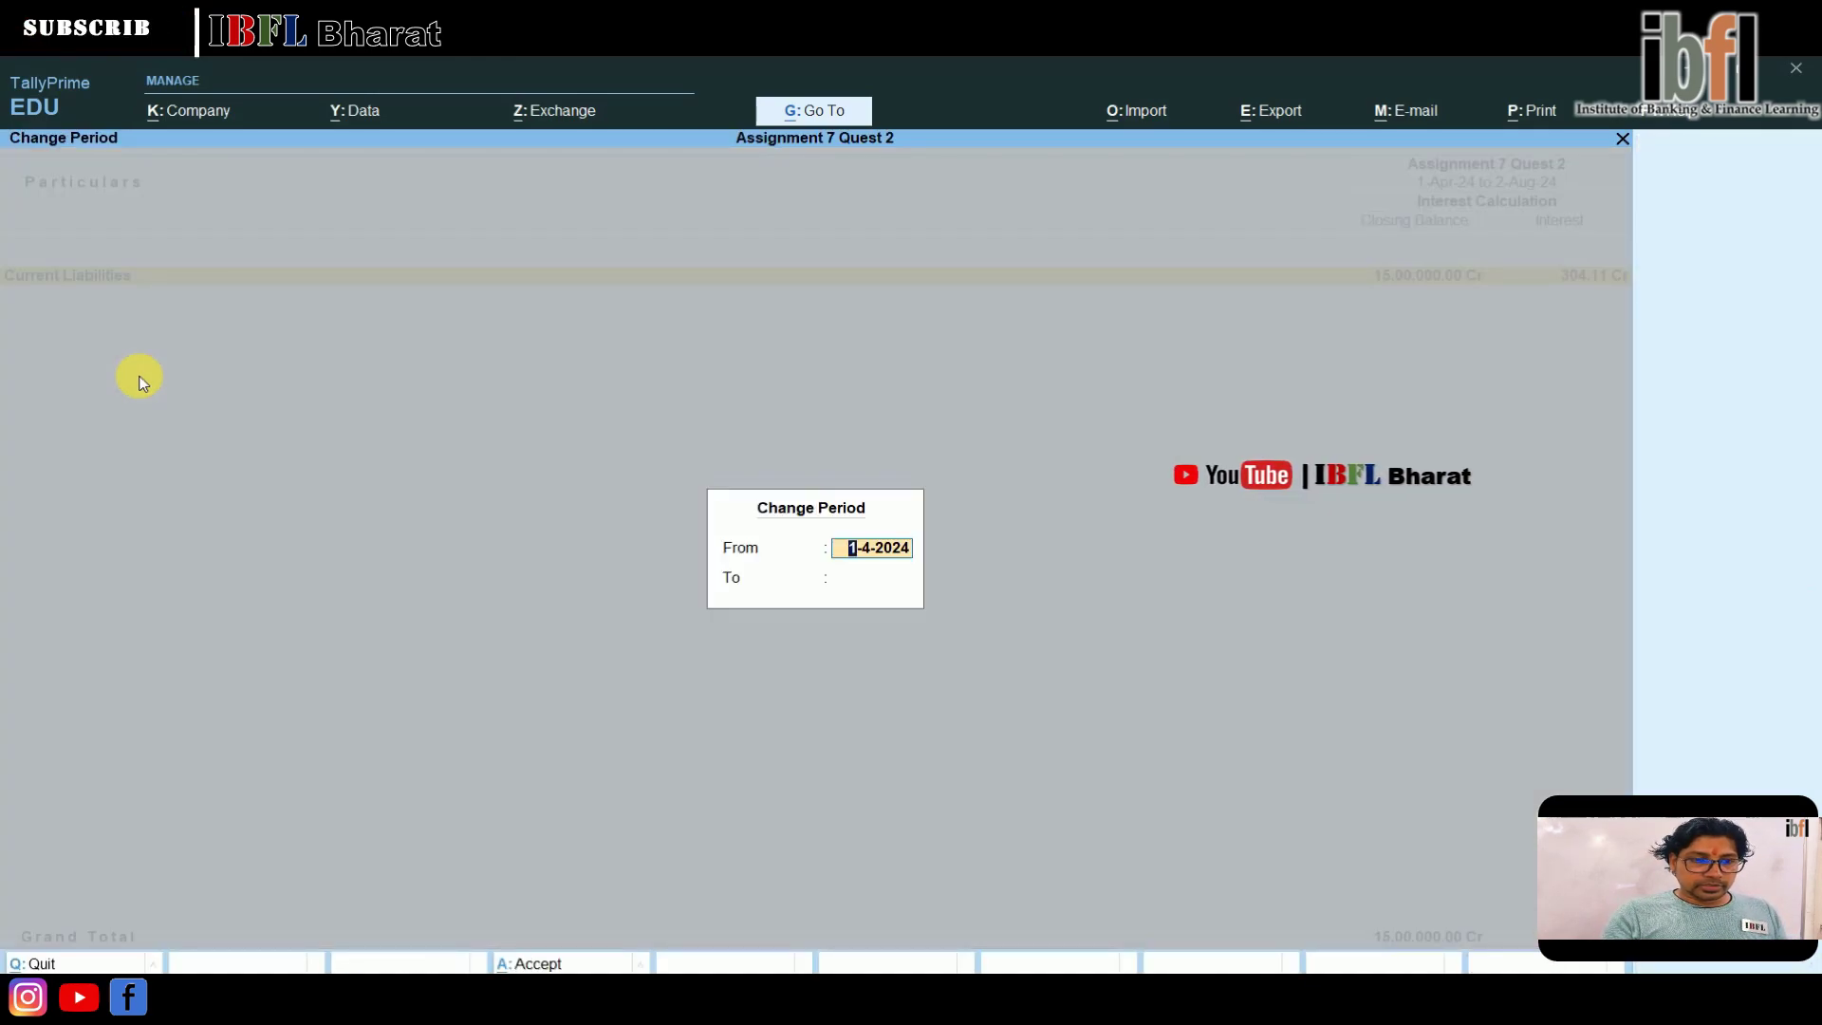
key(Return)
text(2.)
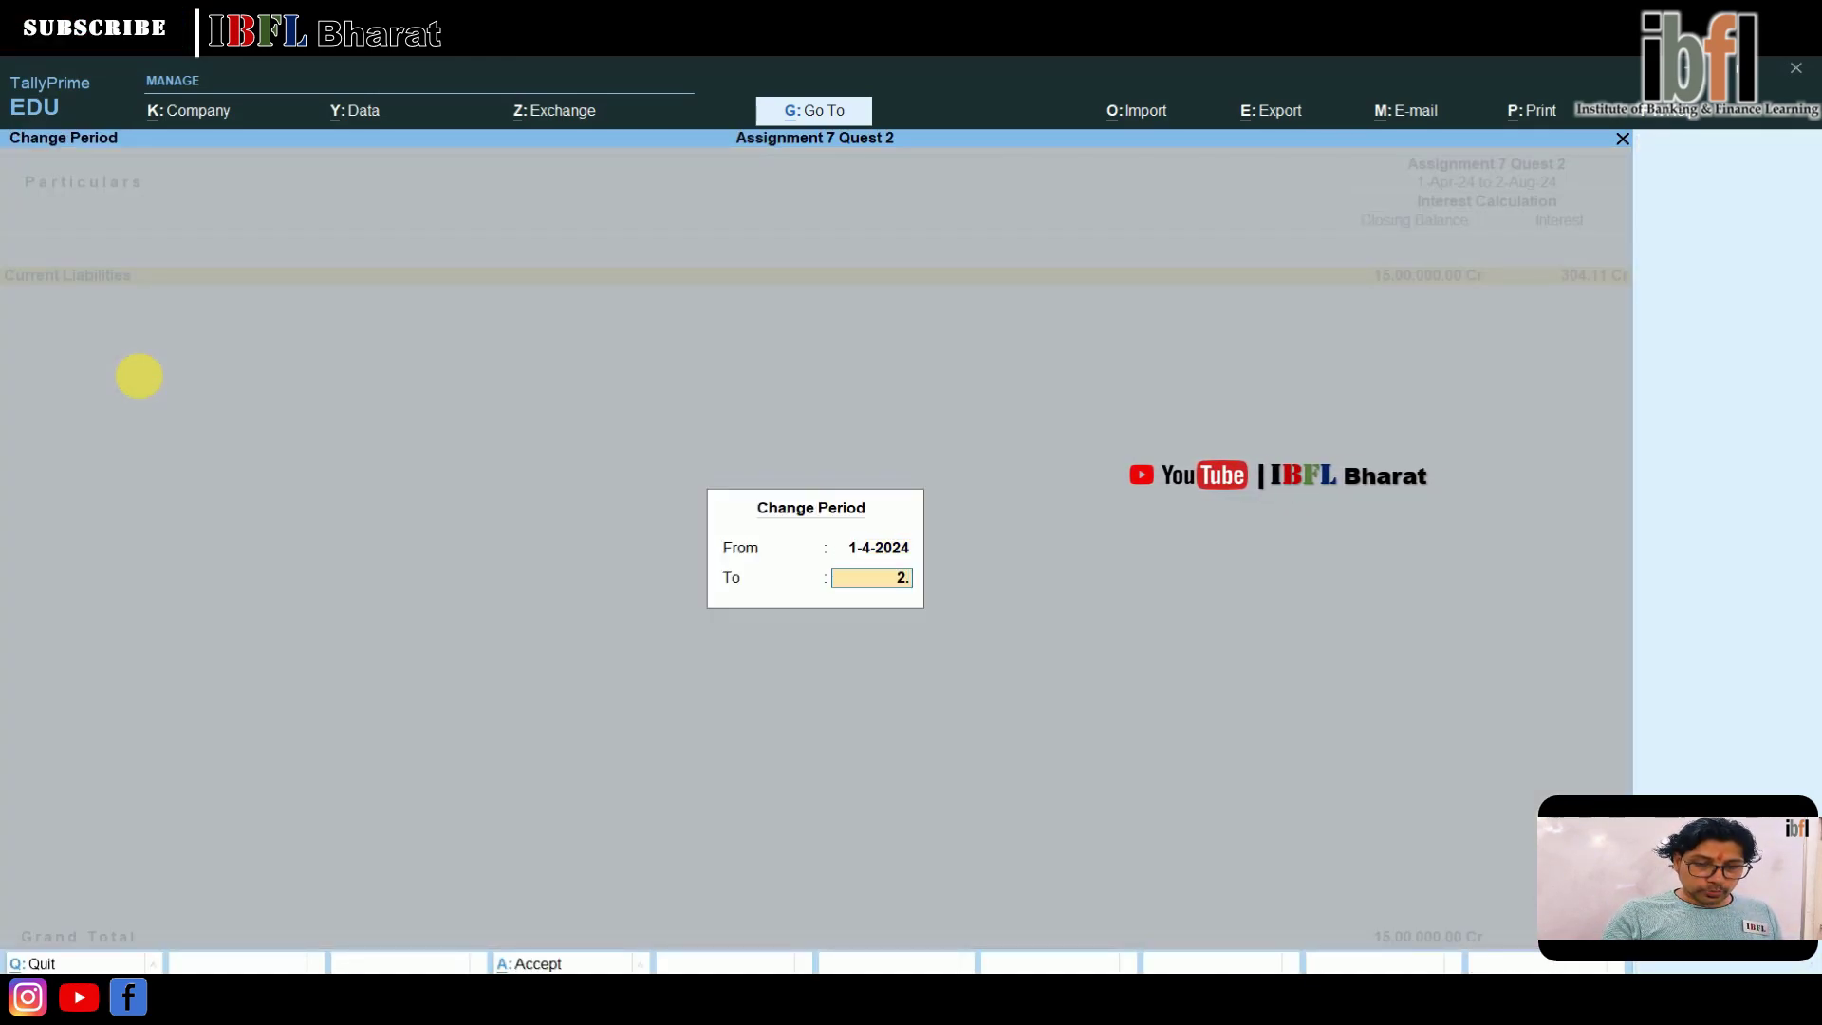
text(10)
key(Return)
key(Return)
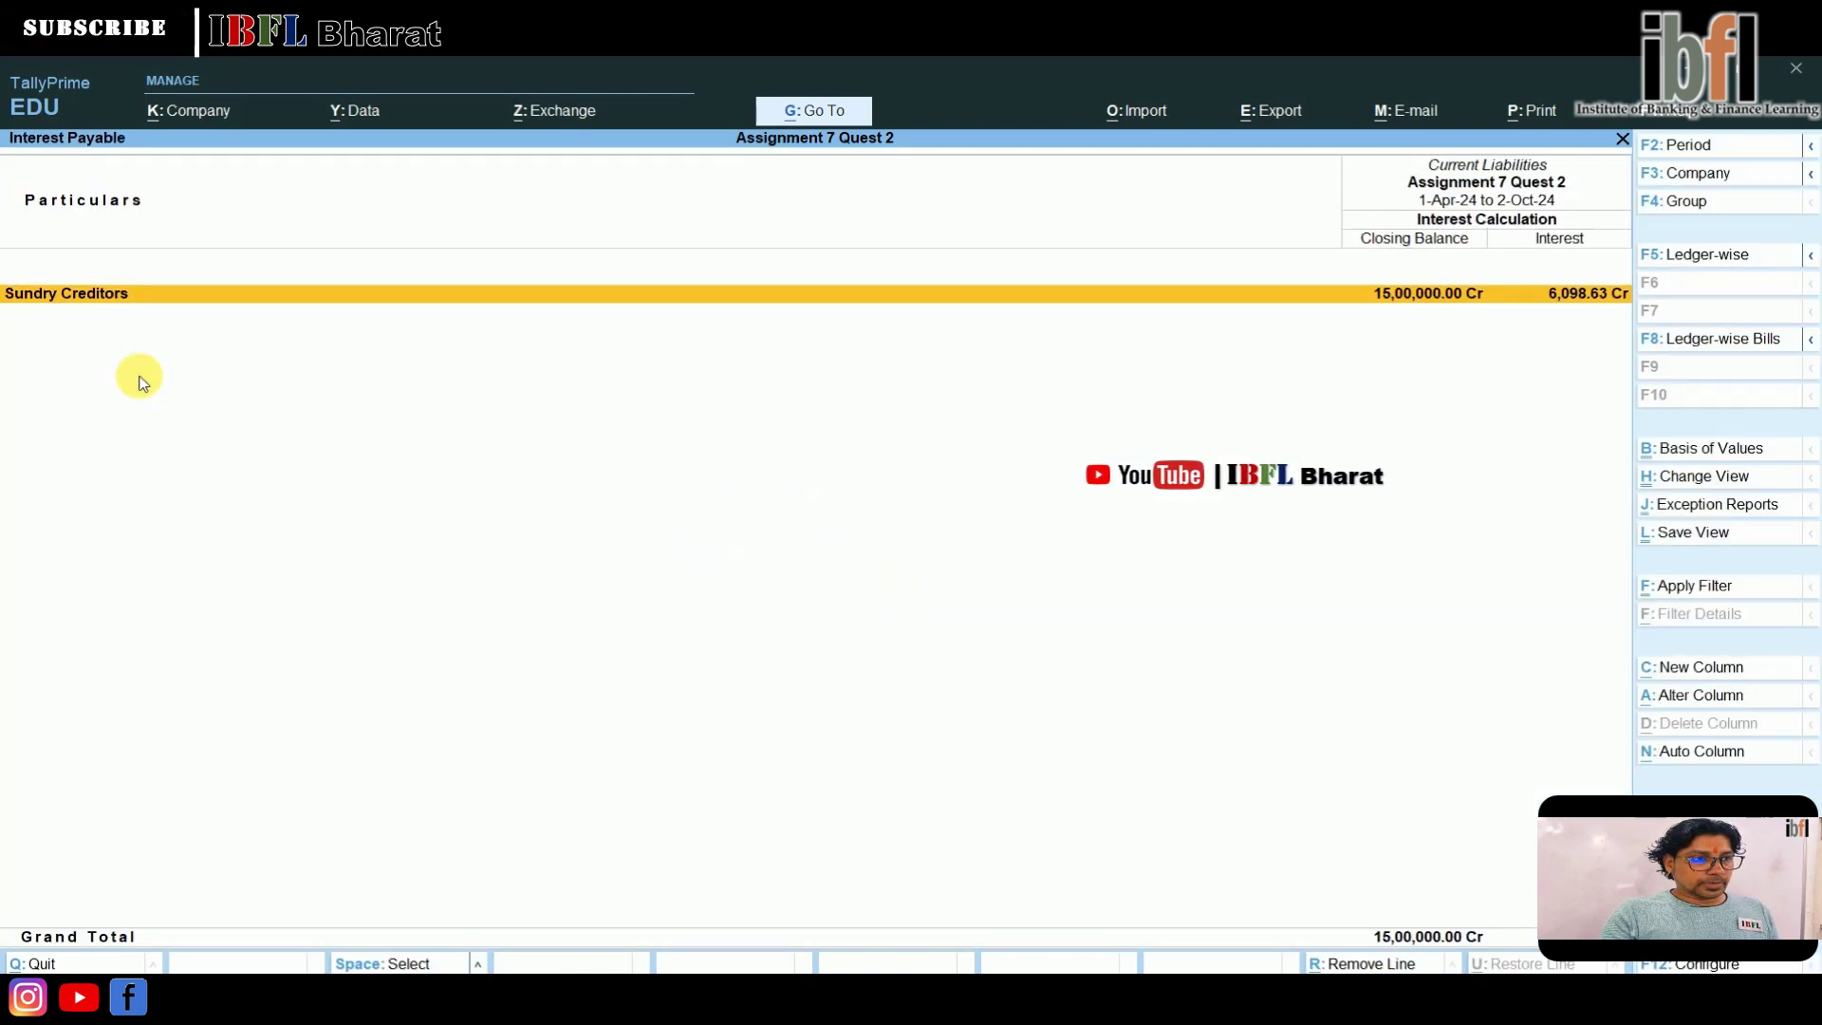
key(Return)
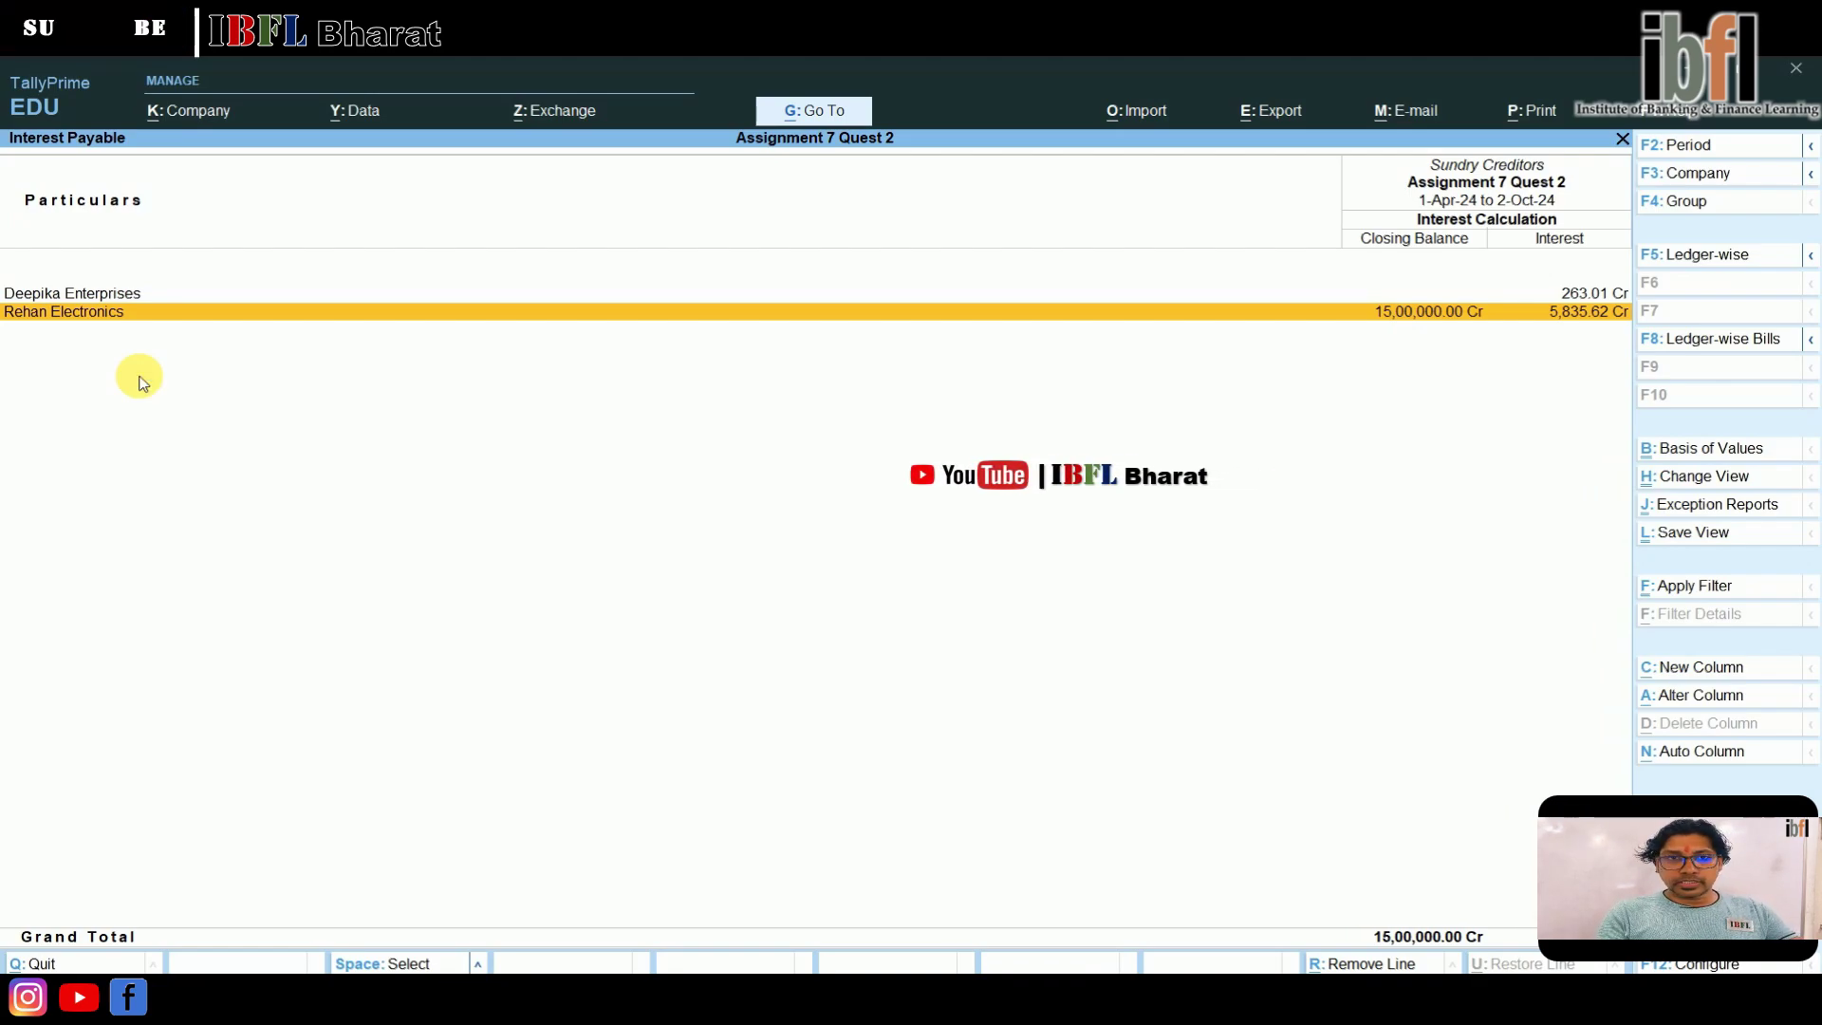
key(Escape)
key(Escape)
key(Escape)
key(Escape)
key(Escape)
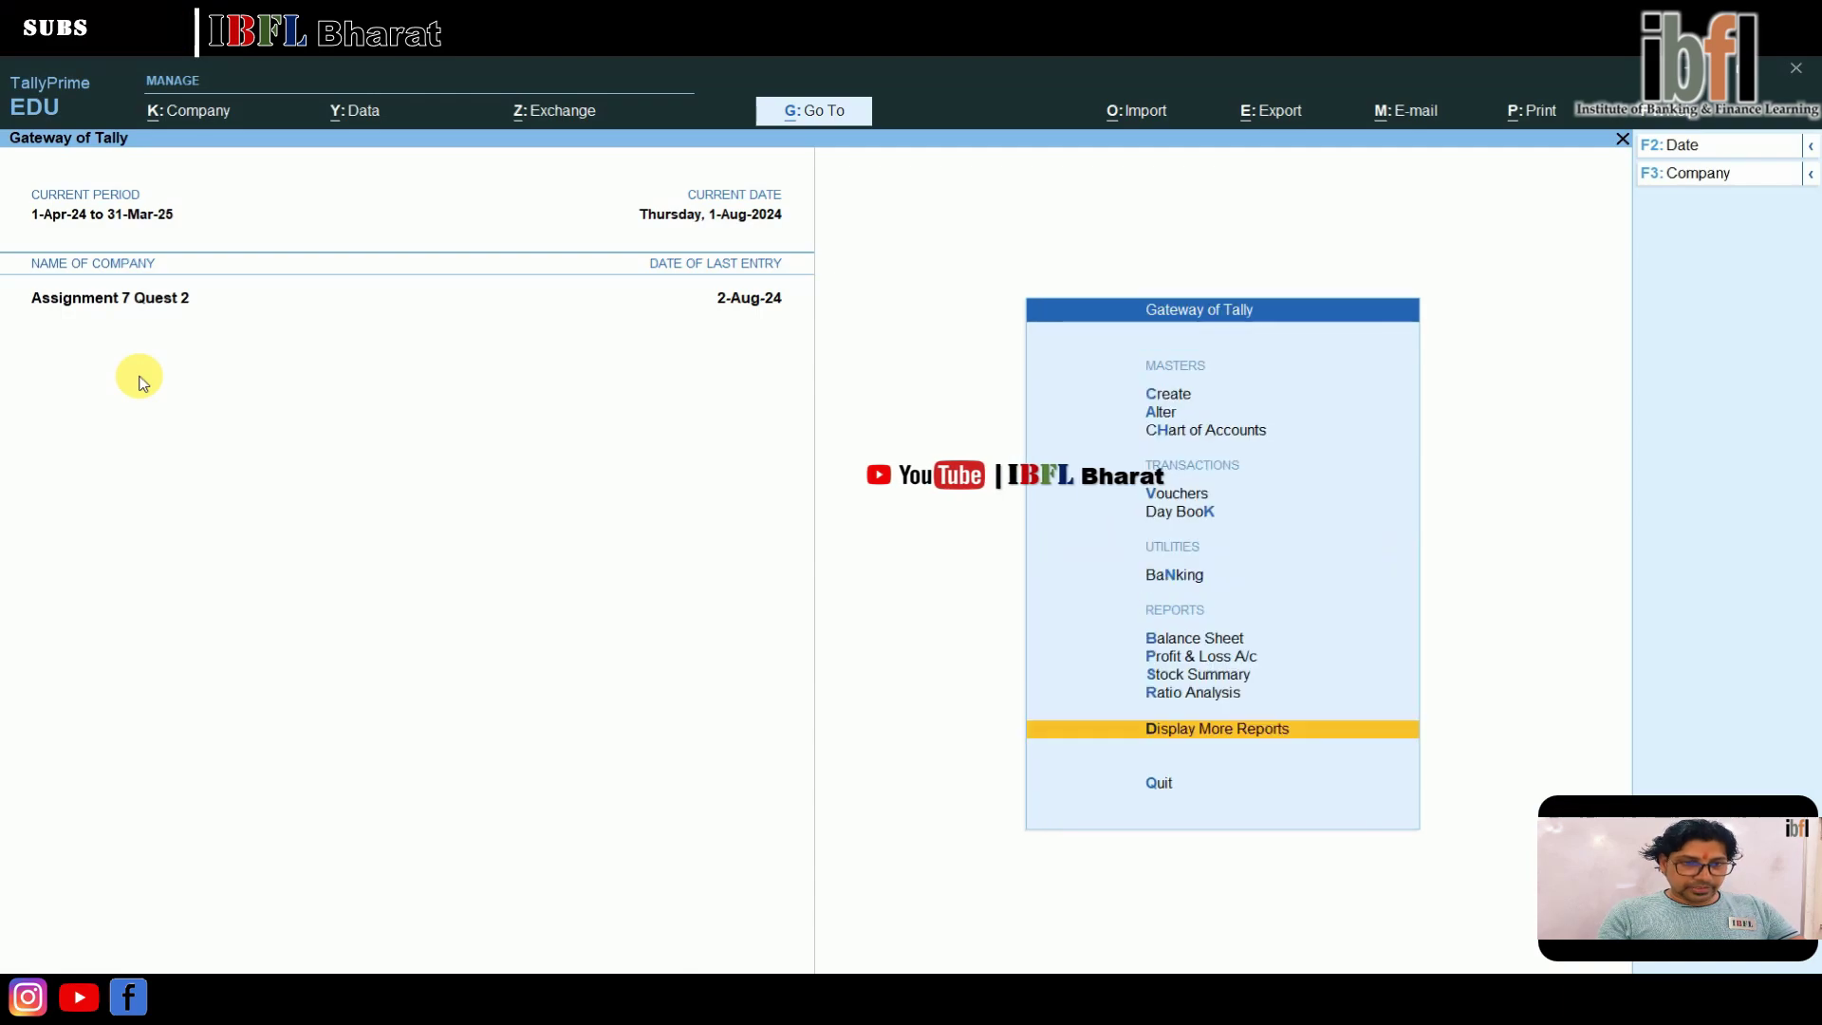
key(Escape)
key(Escape)
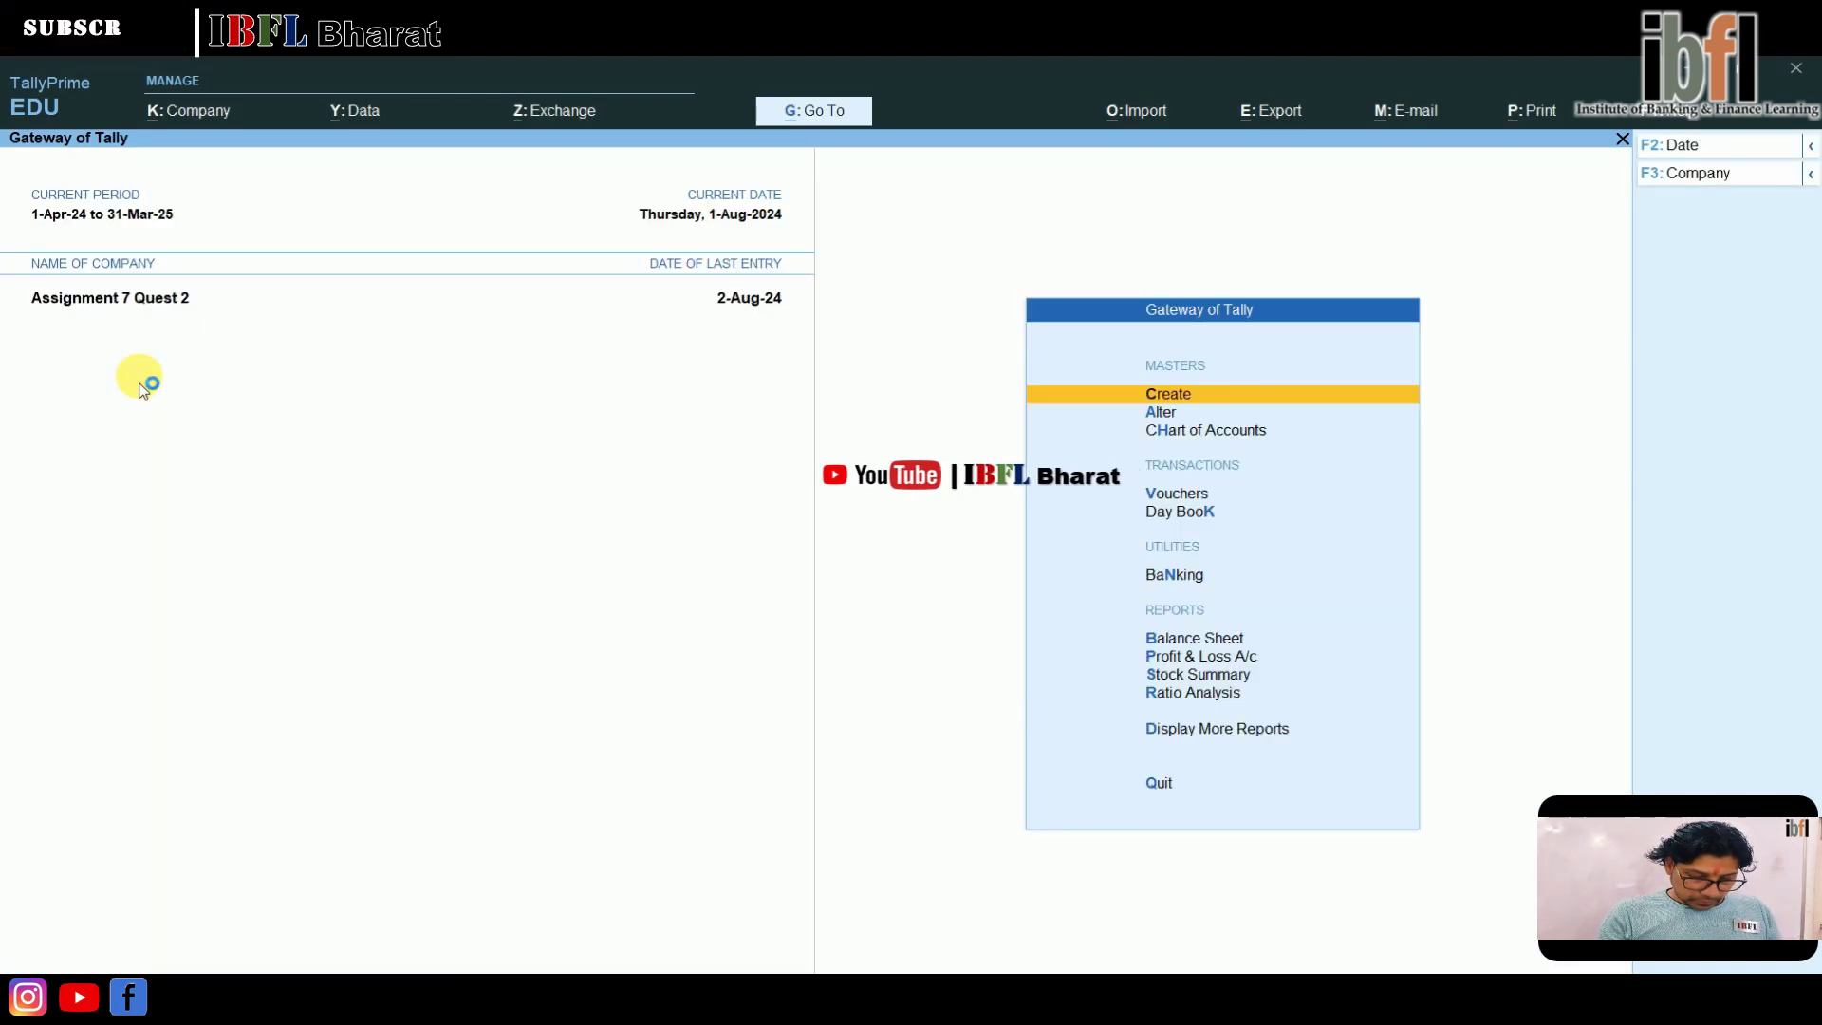
- Start a journal voucher and debit the Intt Paid ledger with 5,835.62
key(Down)
key(Down)
key(Down)
key(Return)
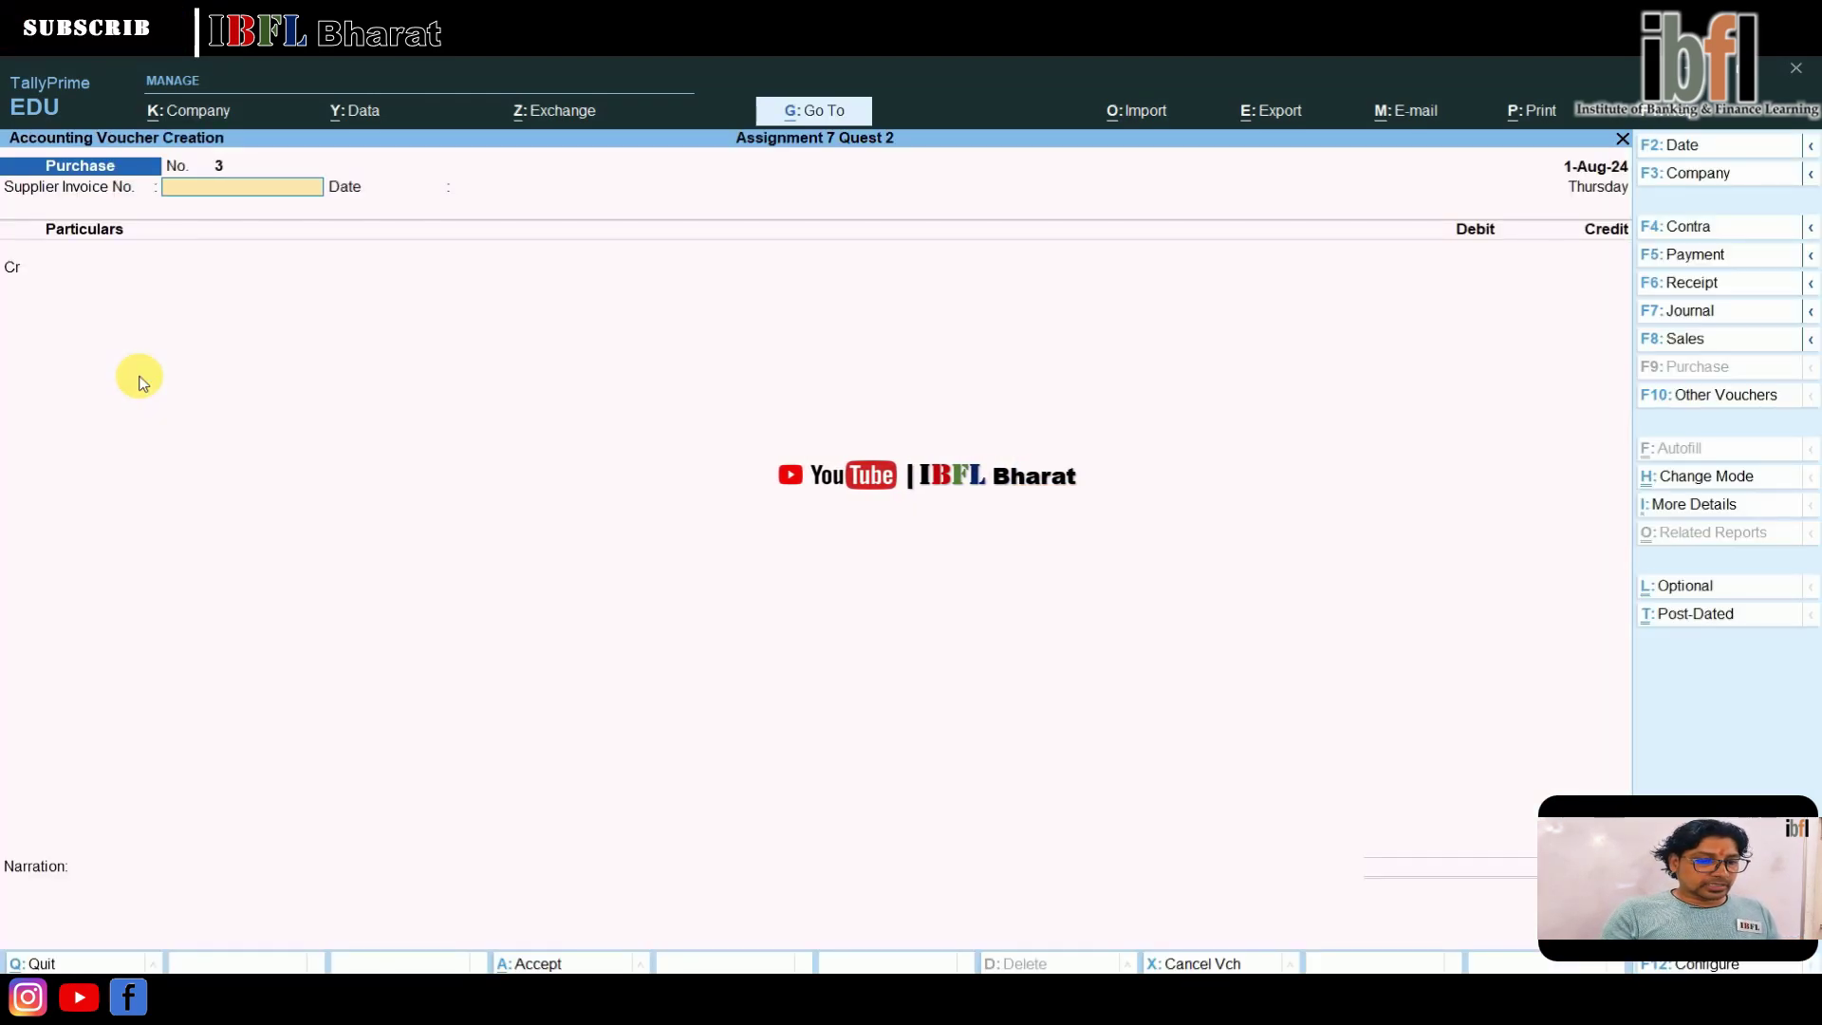
key(F7)
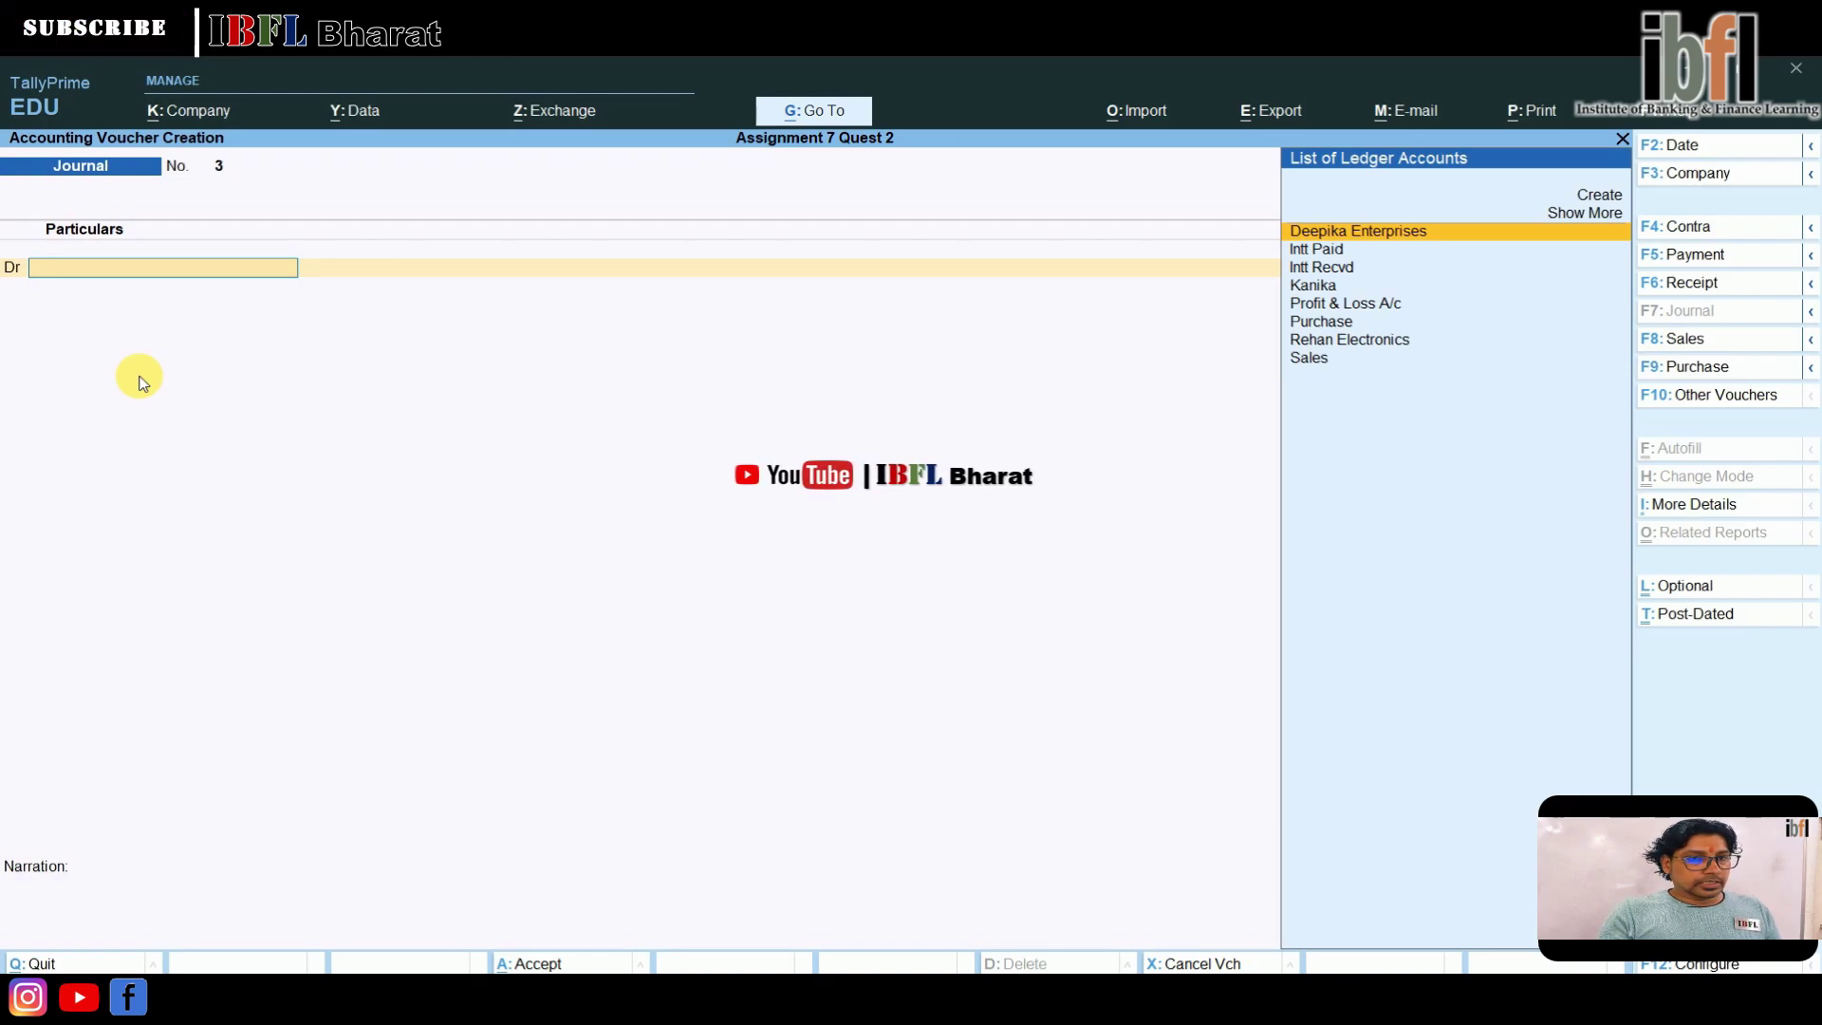
key(Down)
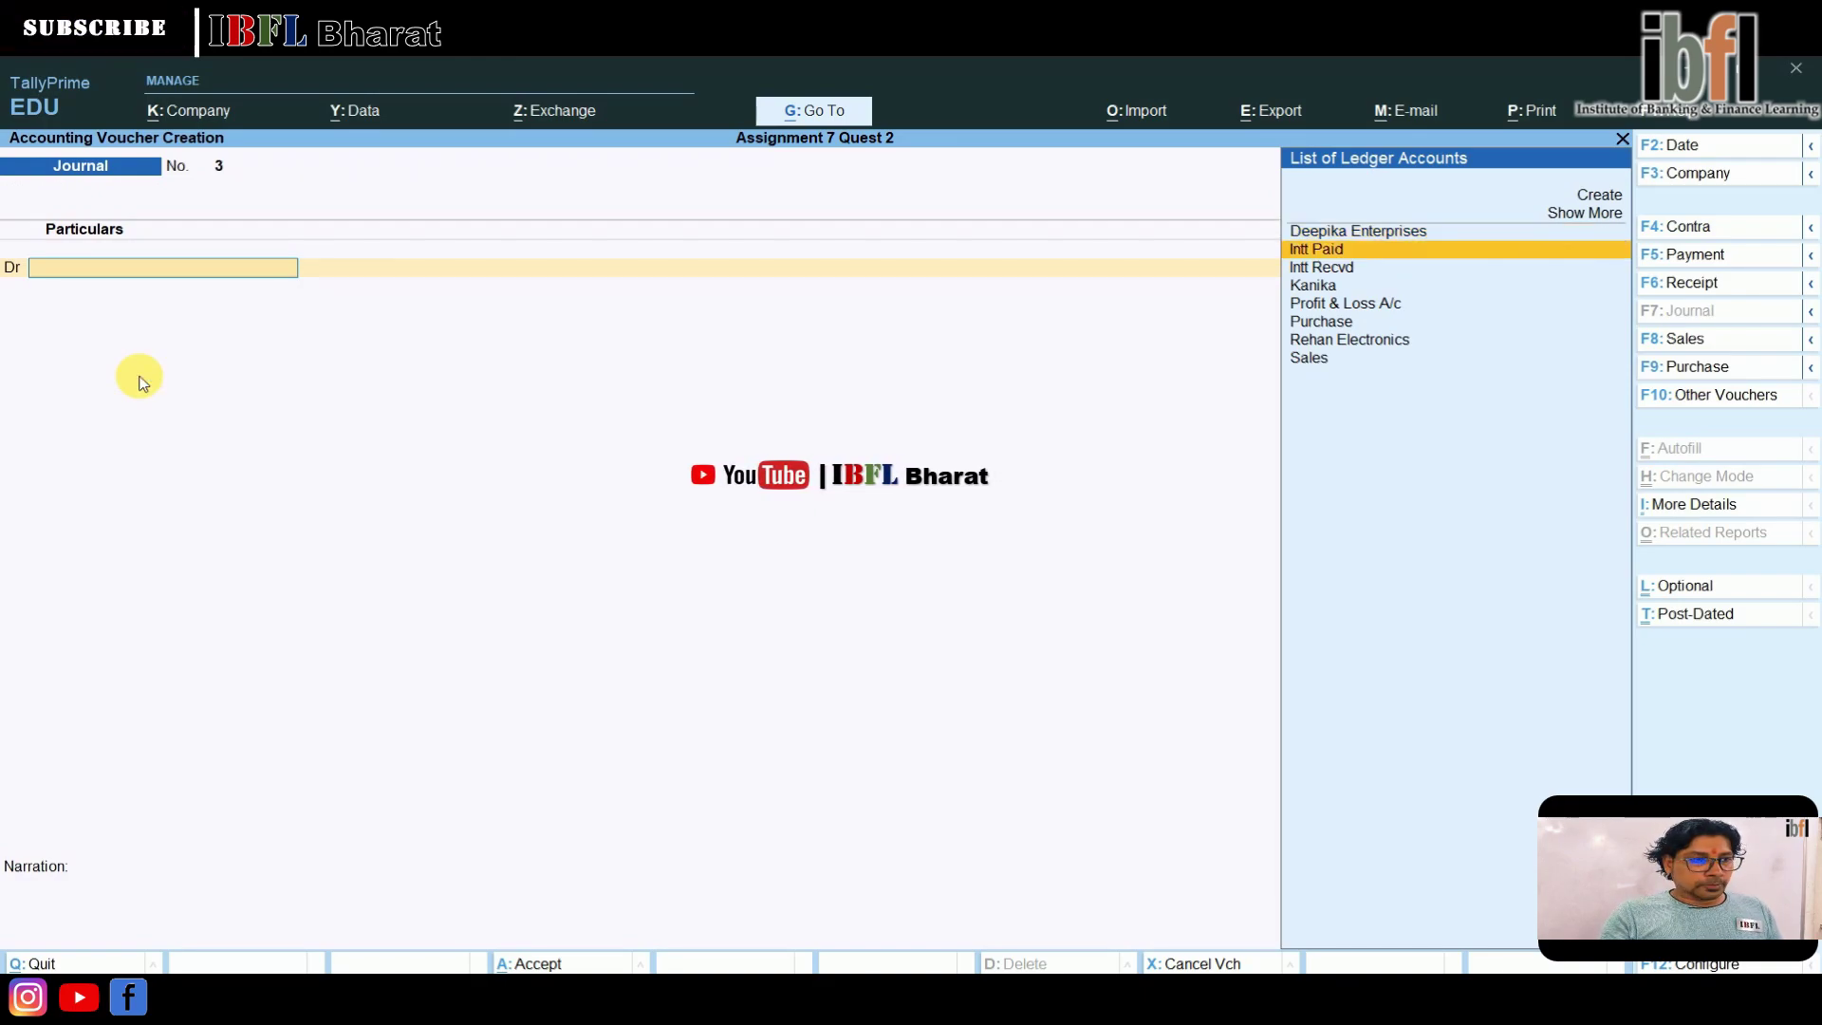
key(Return)
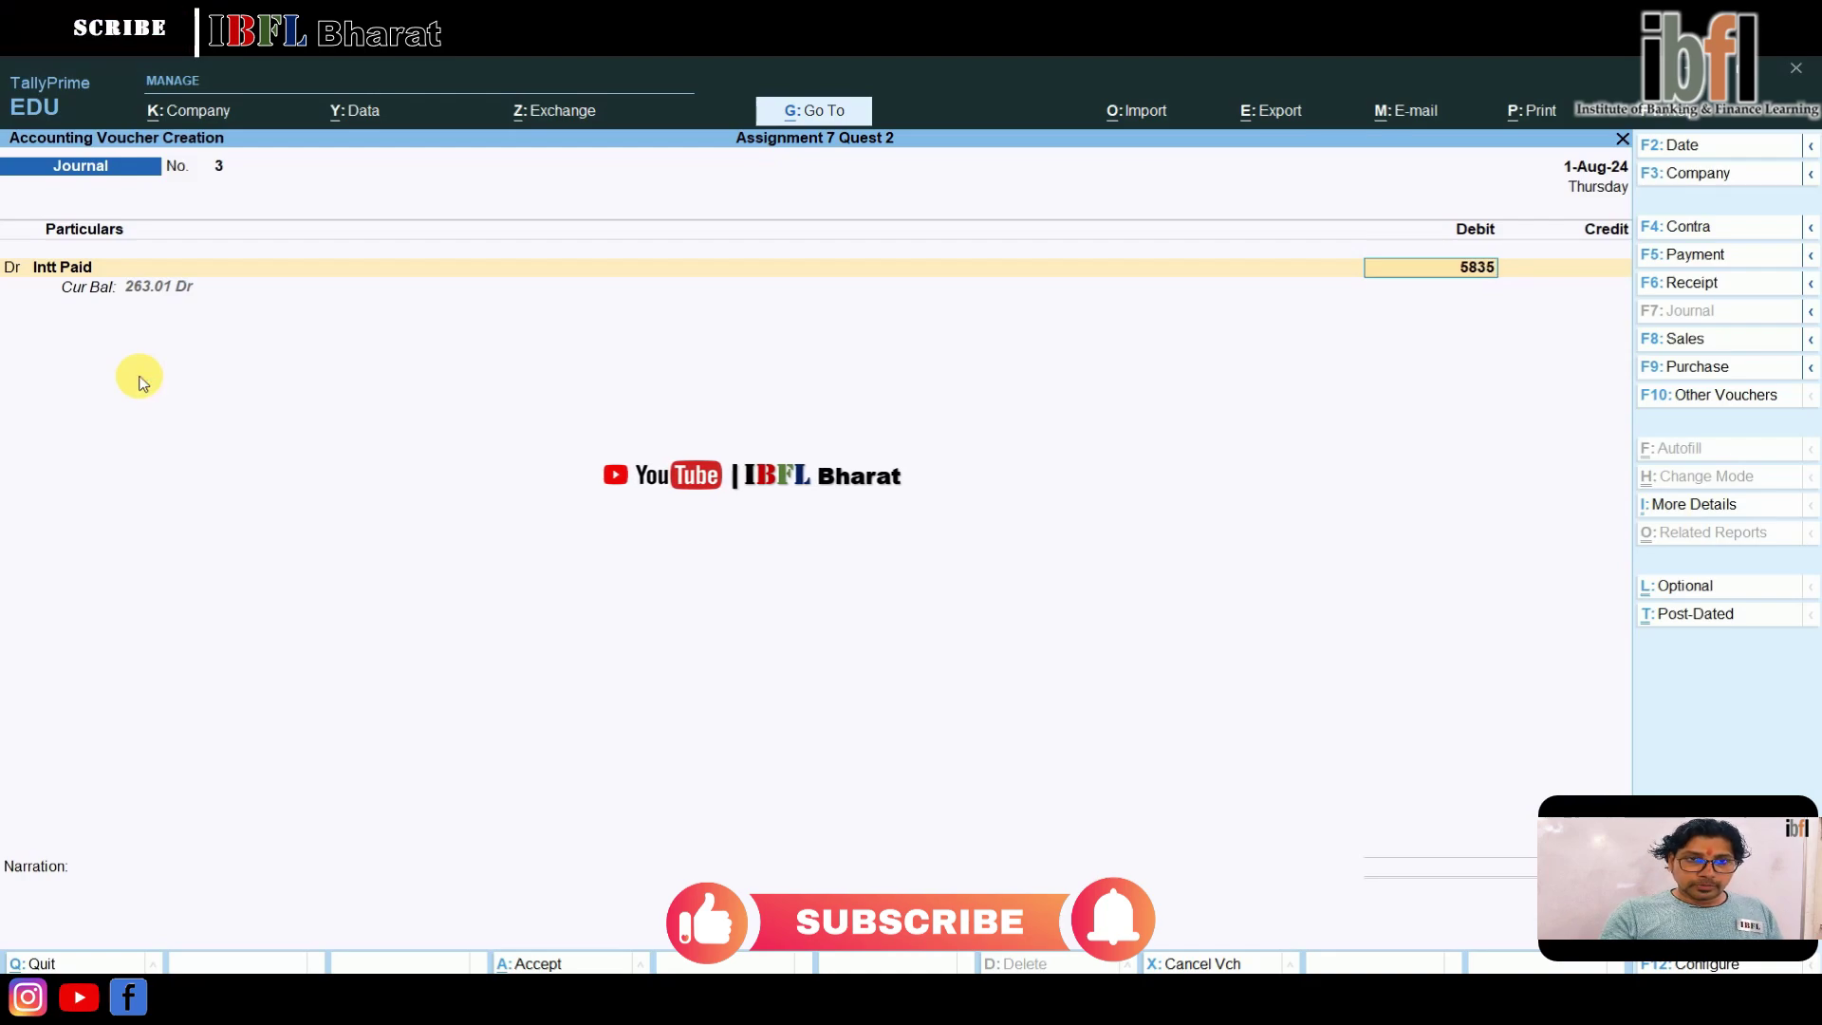
text(5,835.62)
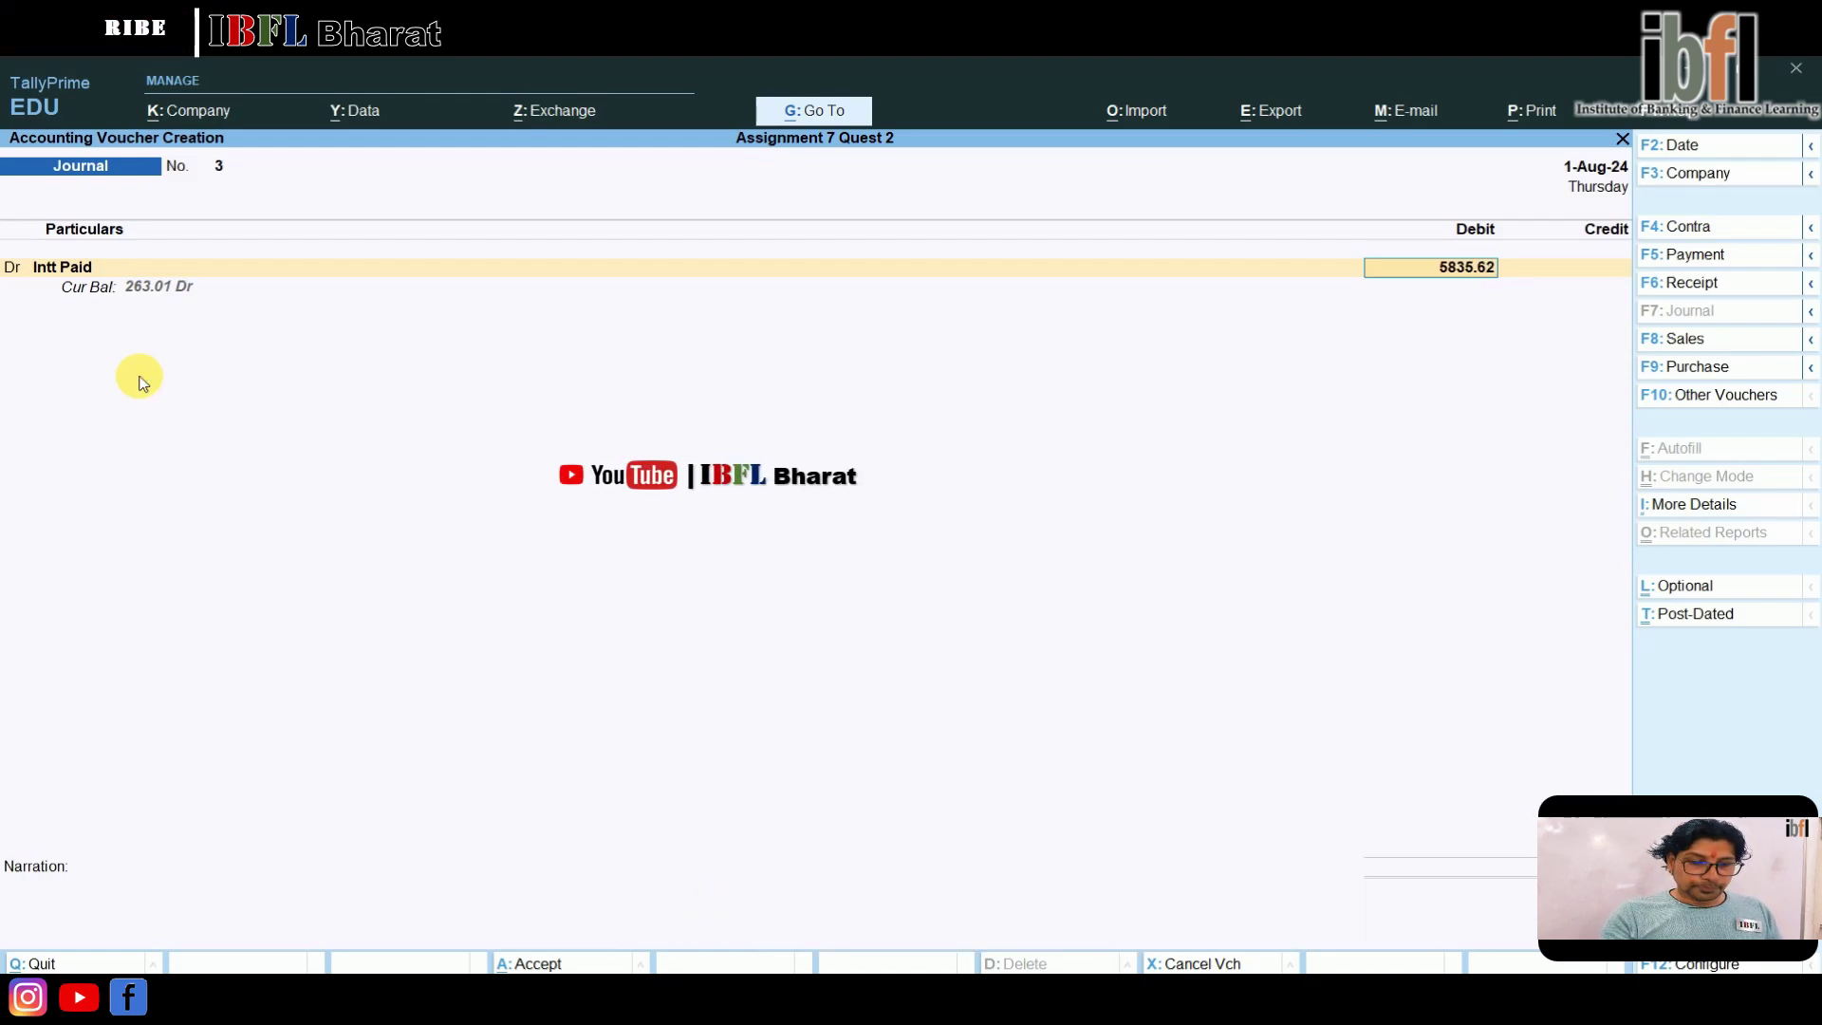
- Credit Rehan Electronics with 5,835.62 as On Account and save the journal voucher without a narration
key(Return)
key(Return)
key(Down)
key(Down)
key(Down)
key(Down)
key(Down)
key(Down)
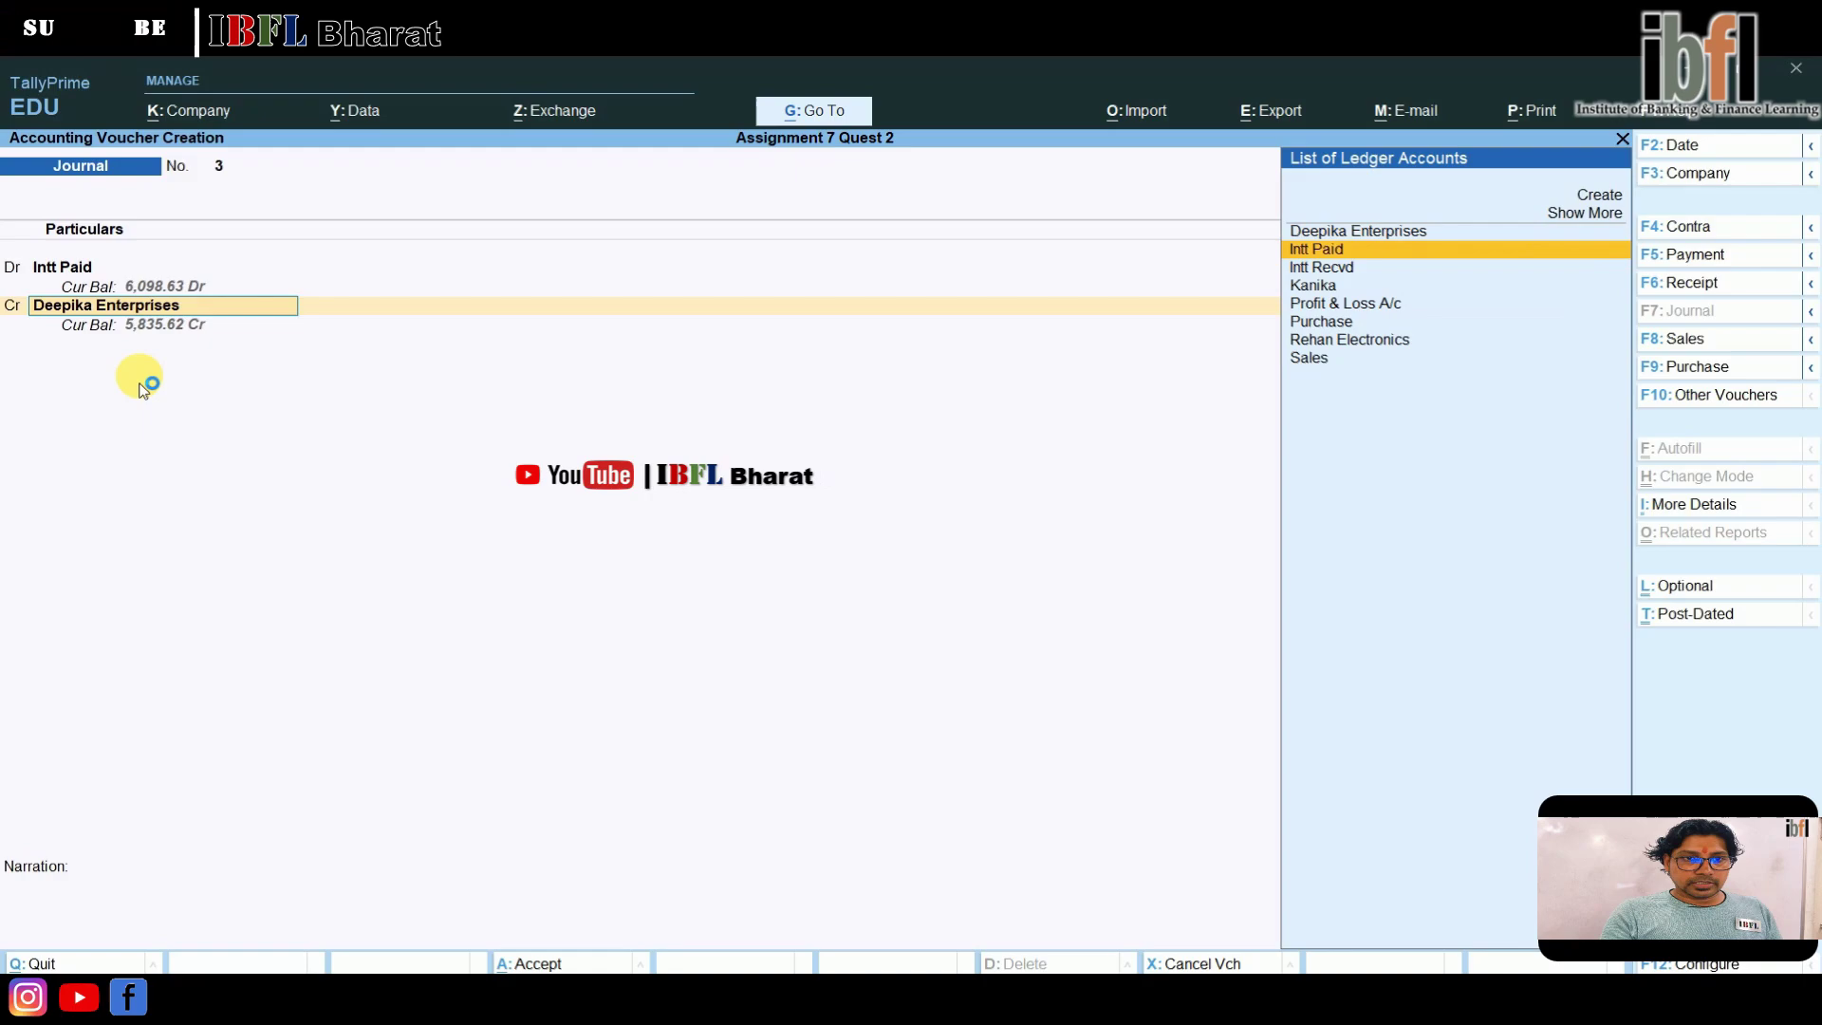
key(Return)
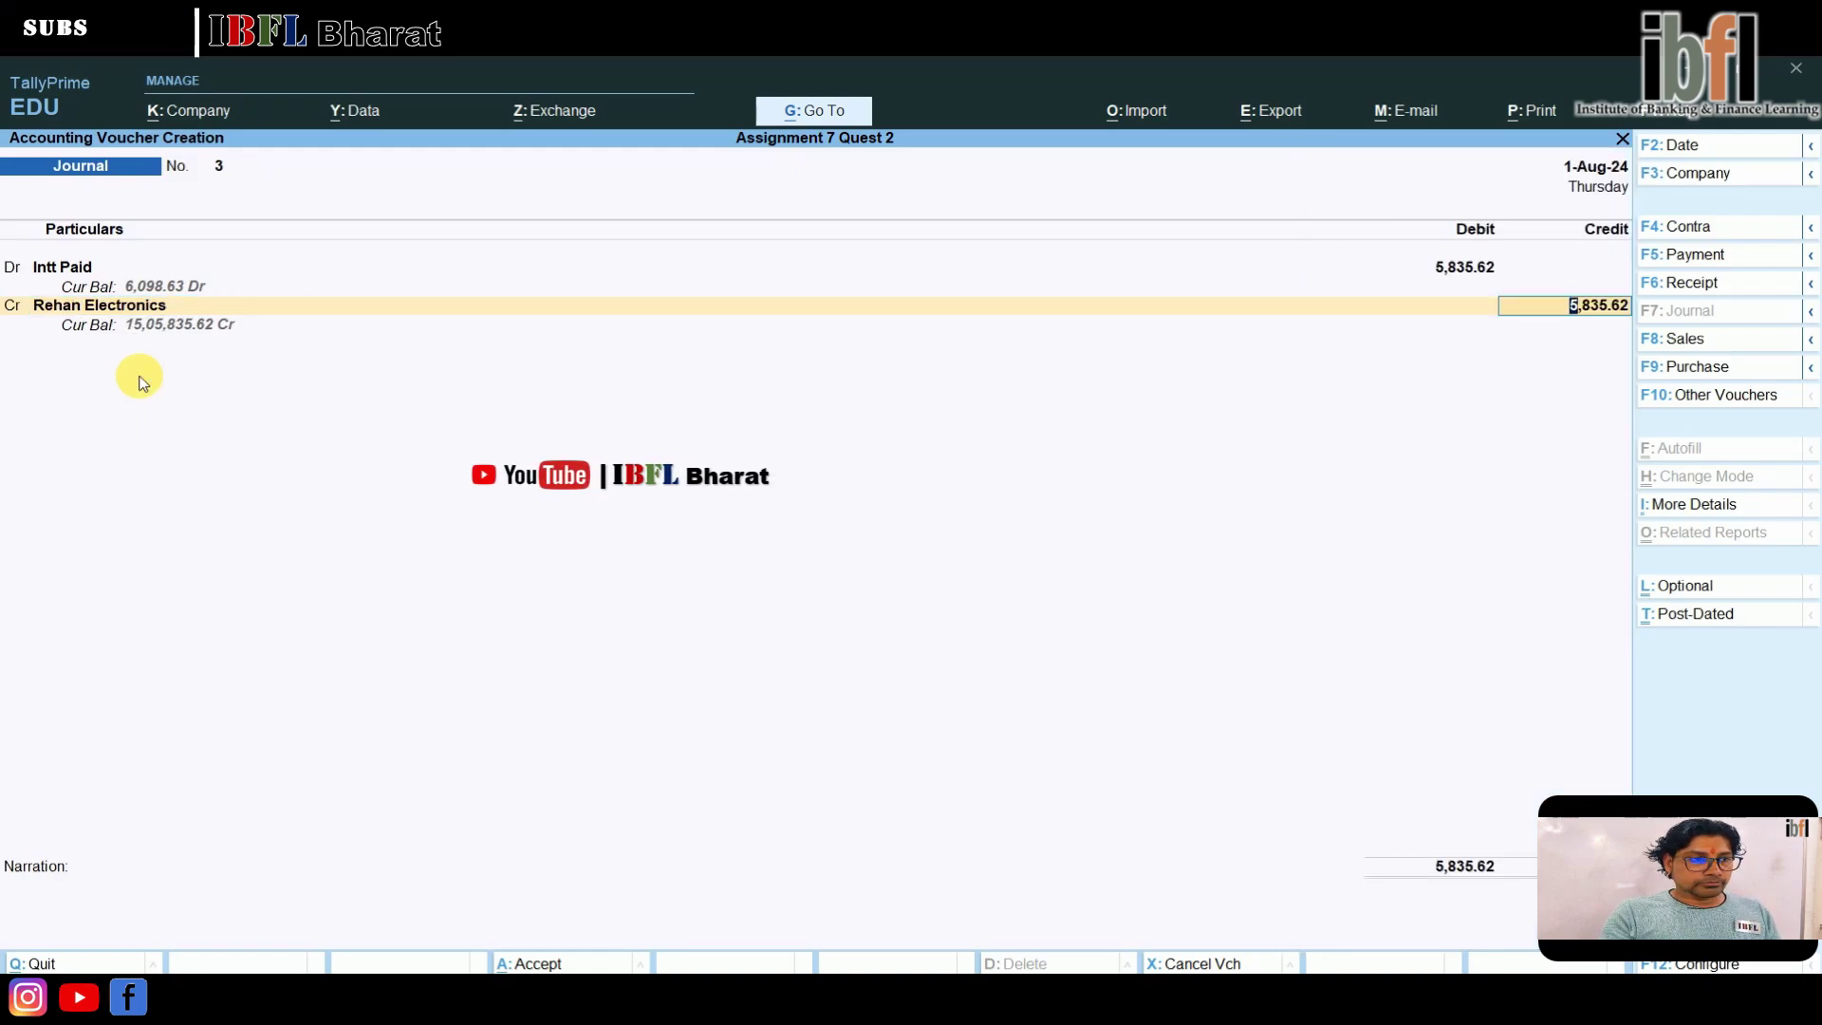
key(Return)
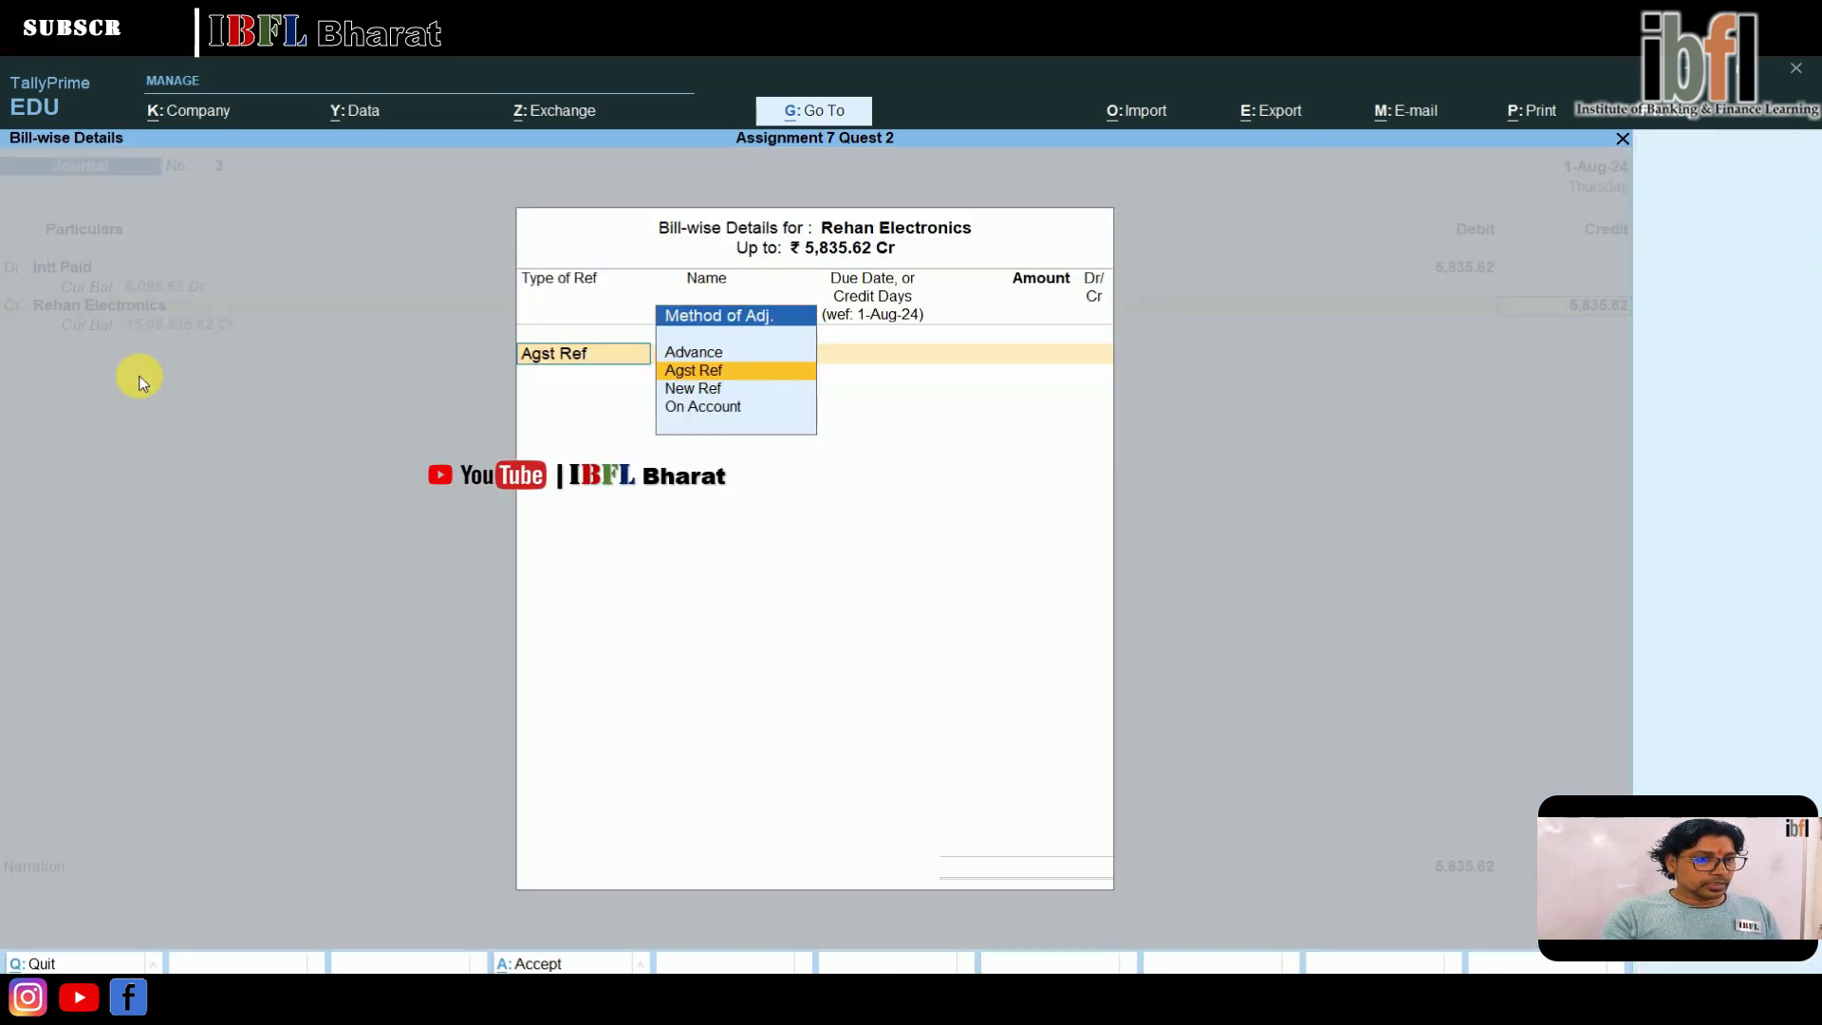
key(Down)
key(Down)
key(Return)
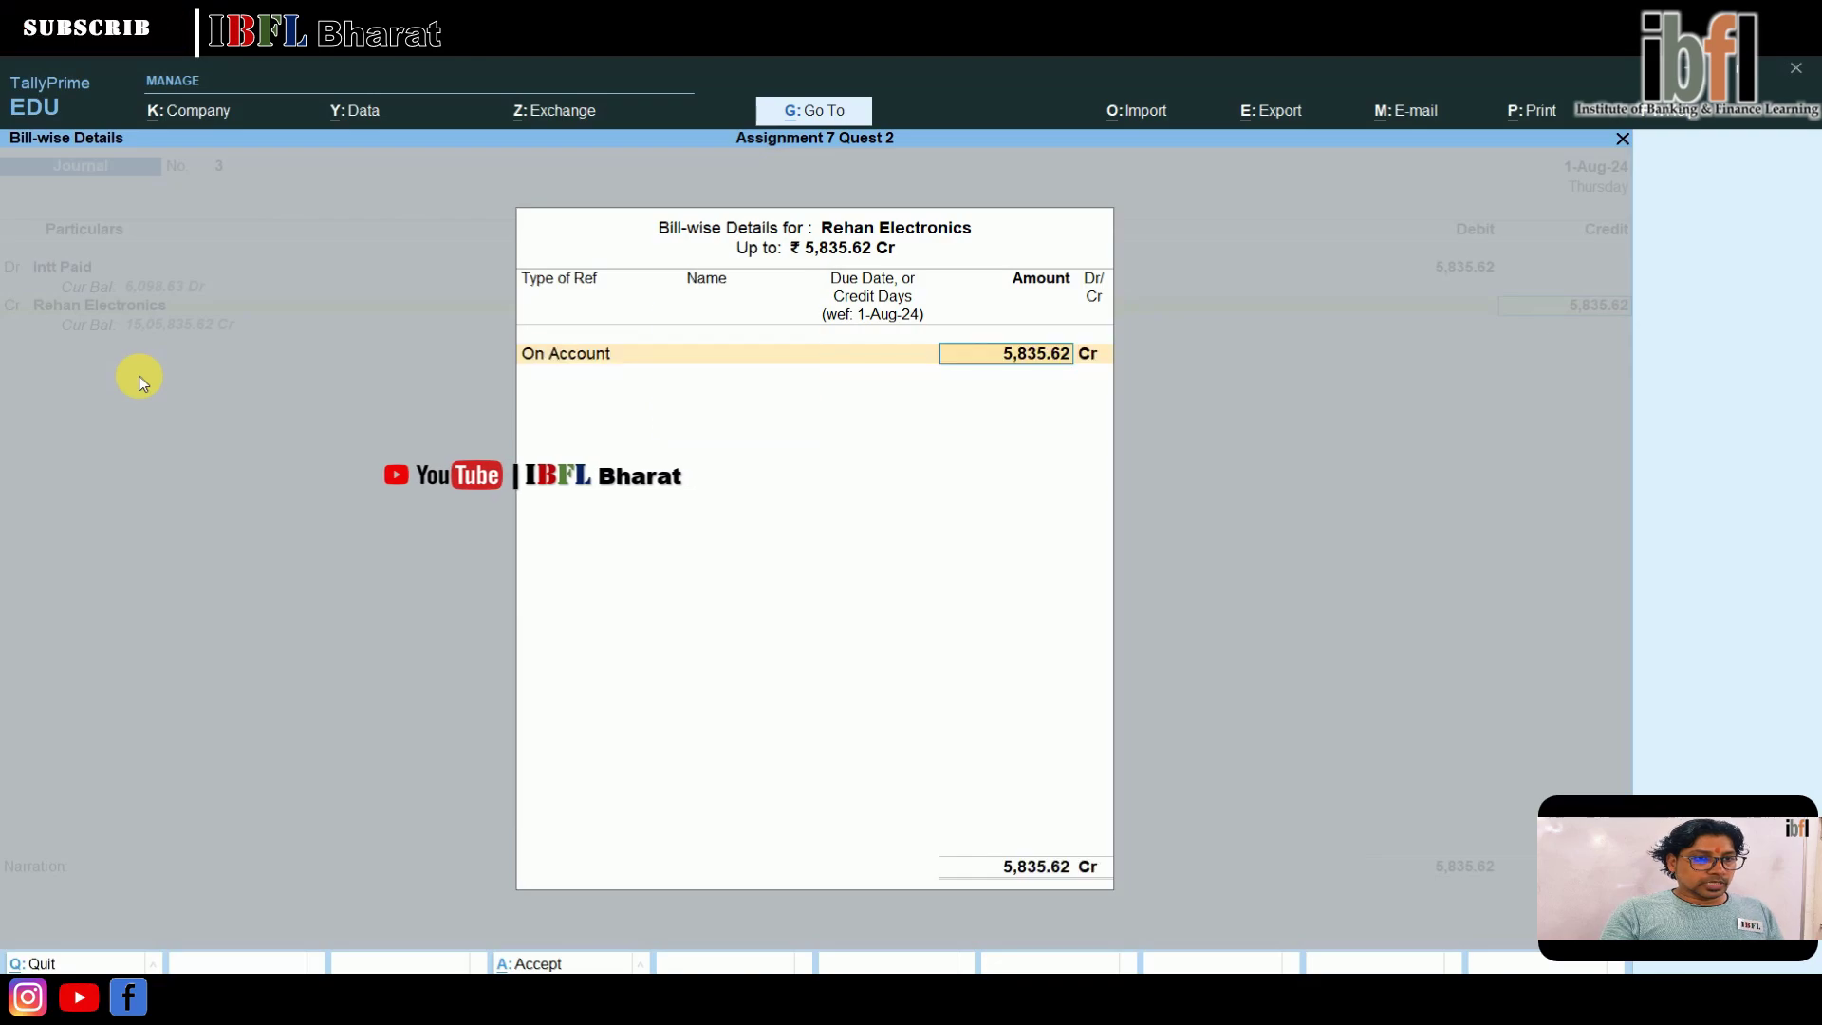
key(Return)
- Change the date of the Rehan Electronics interest journal to 1-Oct-24 and save the voucher again
key(Num_Lock)
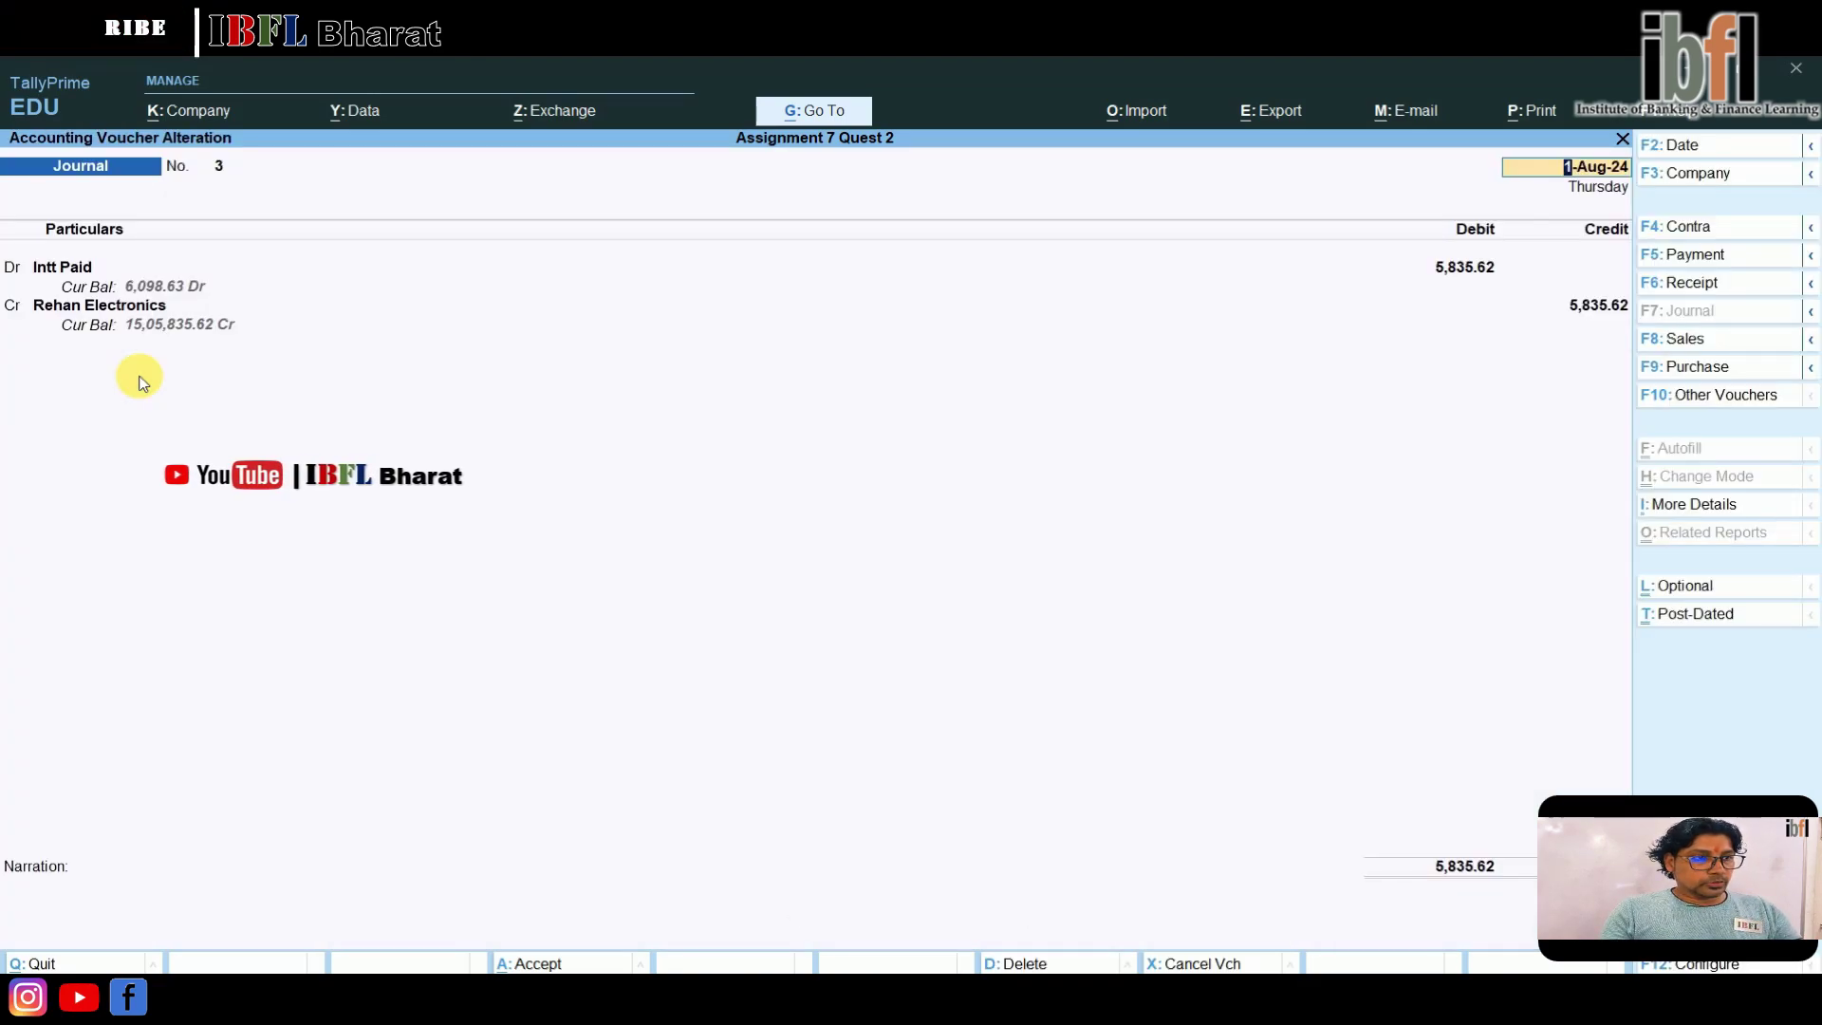
key(F2)
key(Return)
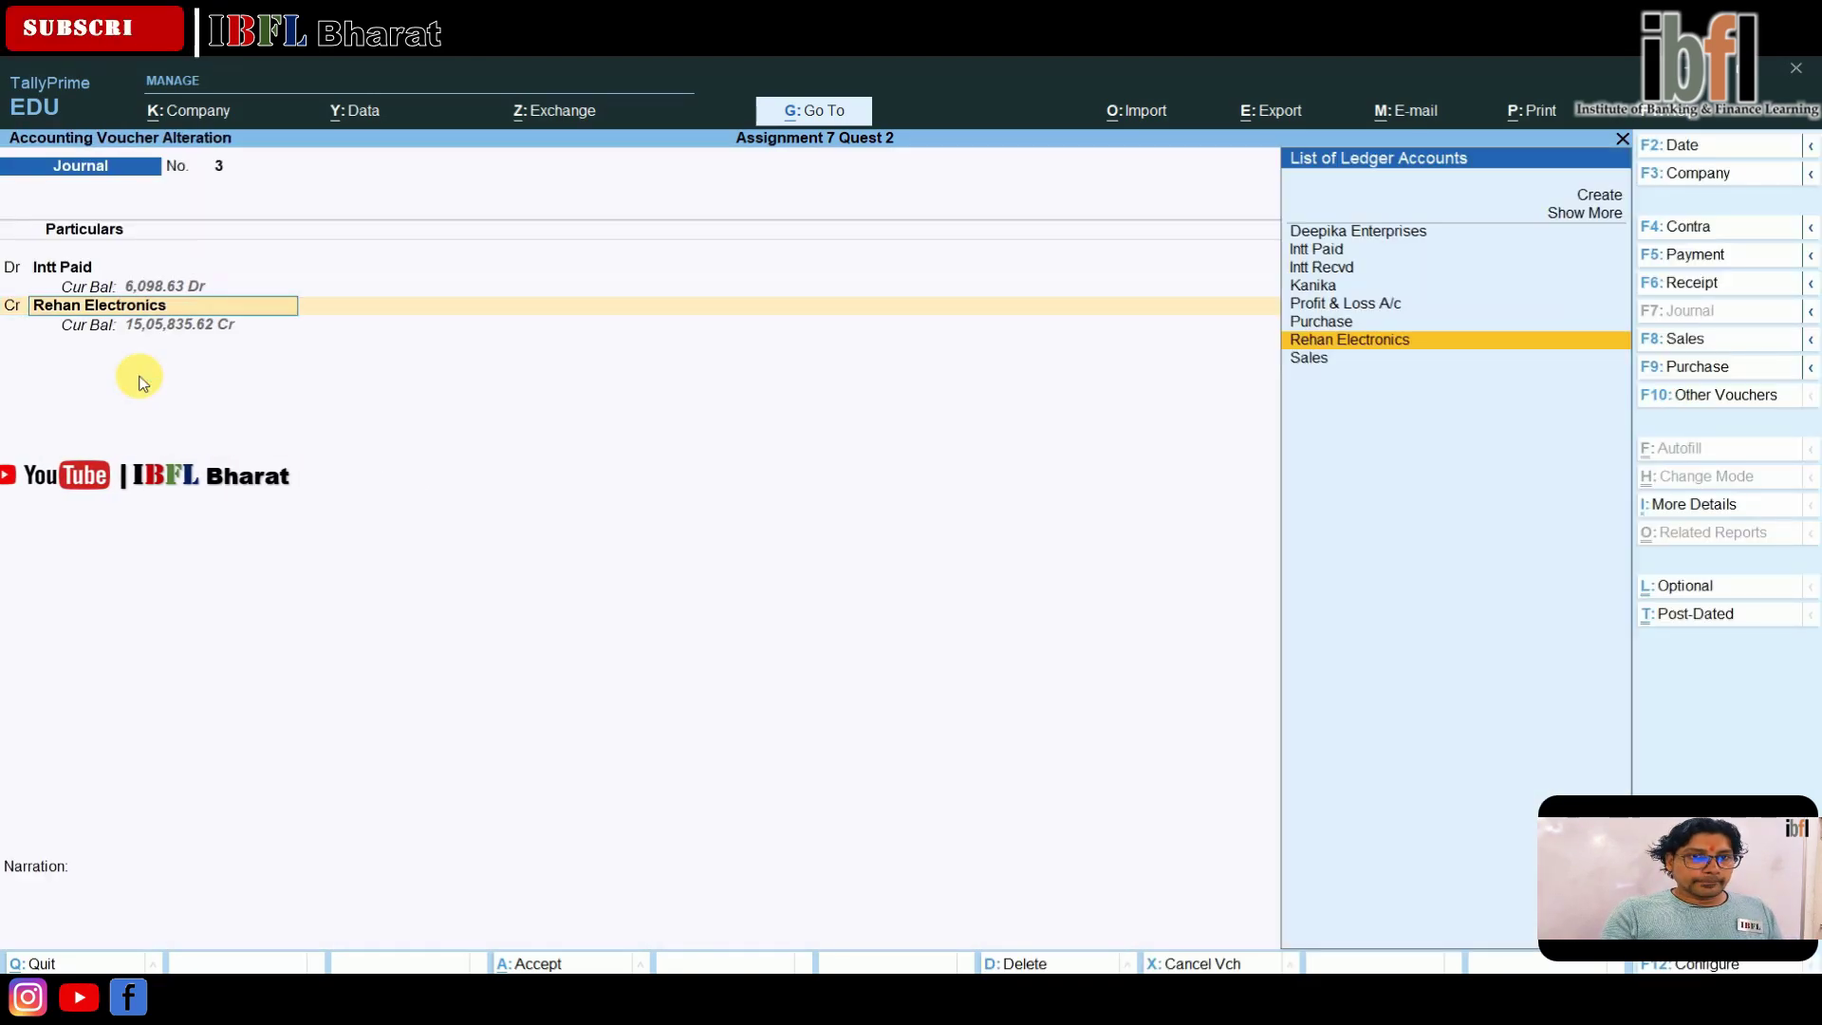
key(Return)
key(Return)
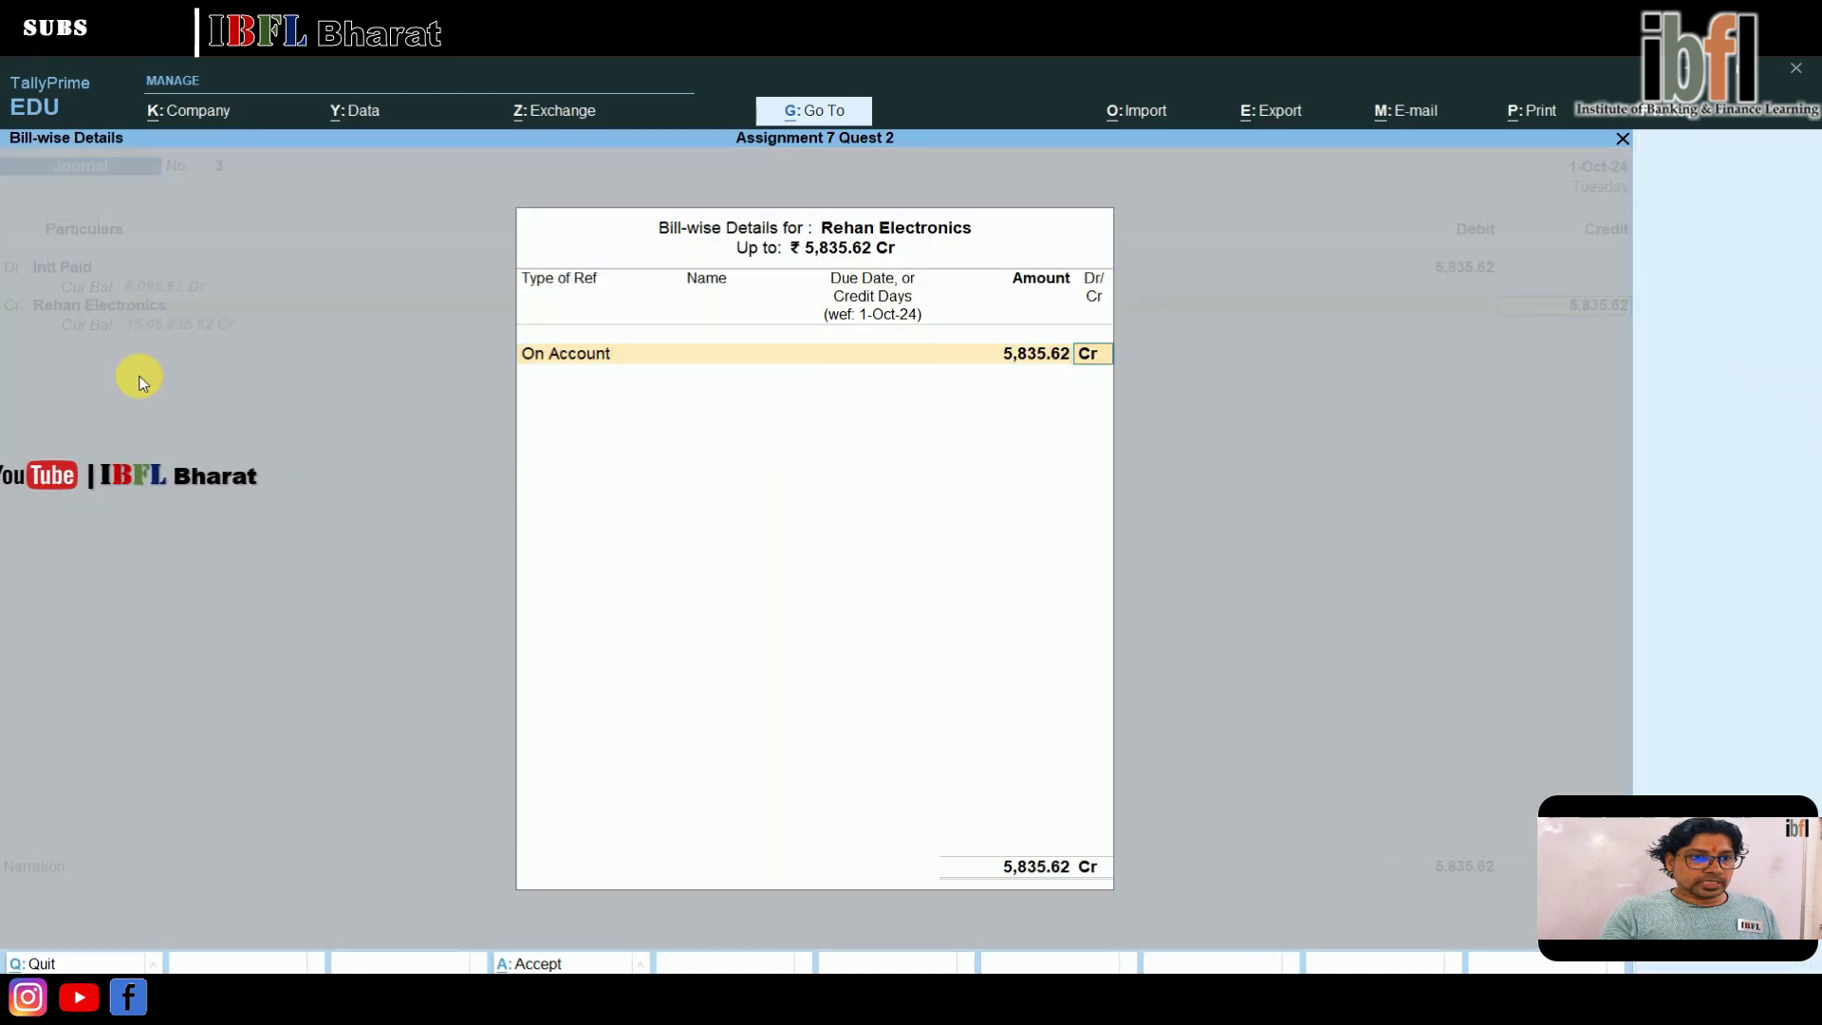
key(Return)
key(Return)
key(Return)
key(Return)
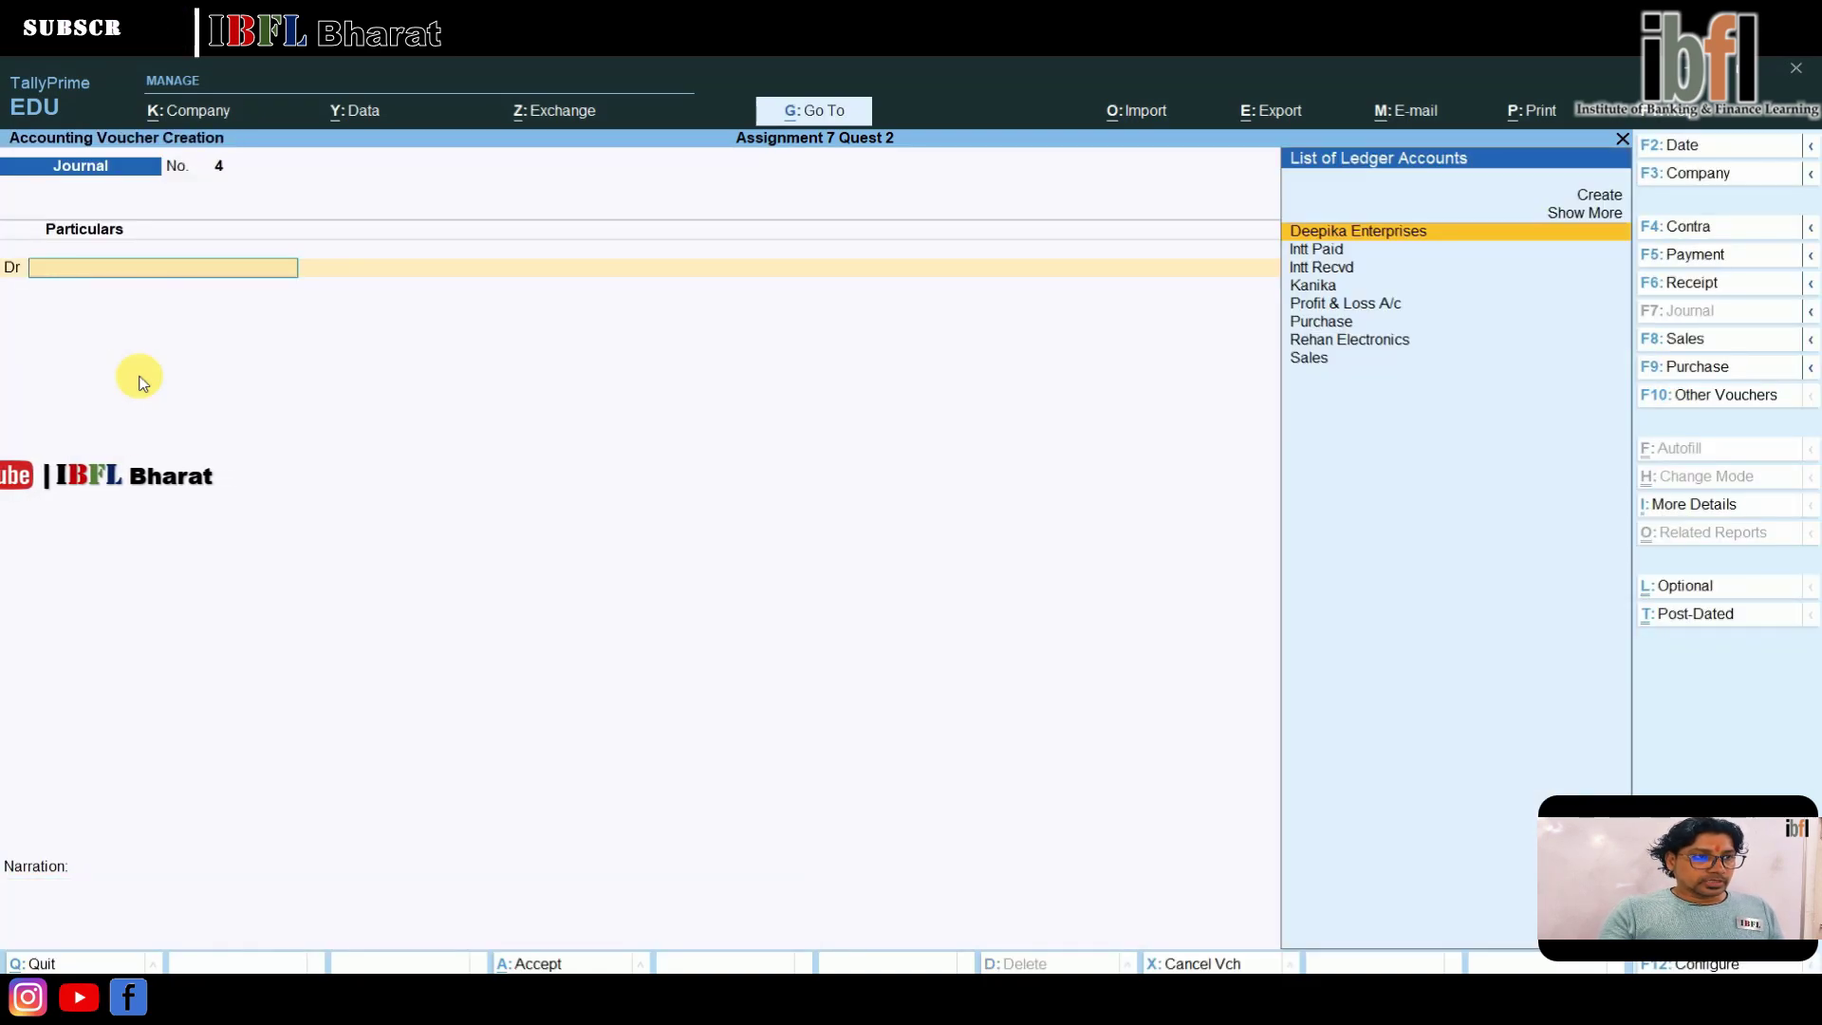
- Start a payment voucher and debit Rehan Electronics with 15,05,835.62
key(F5)
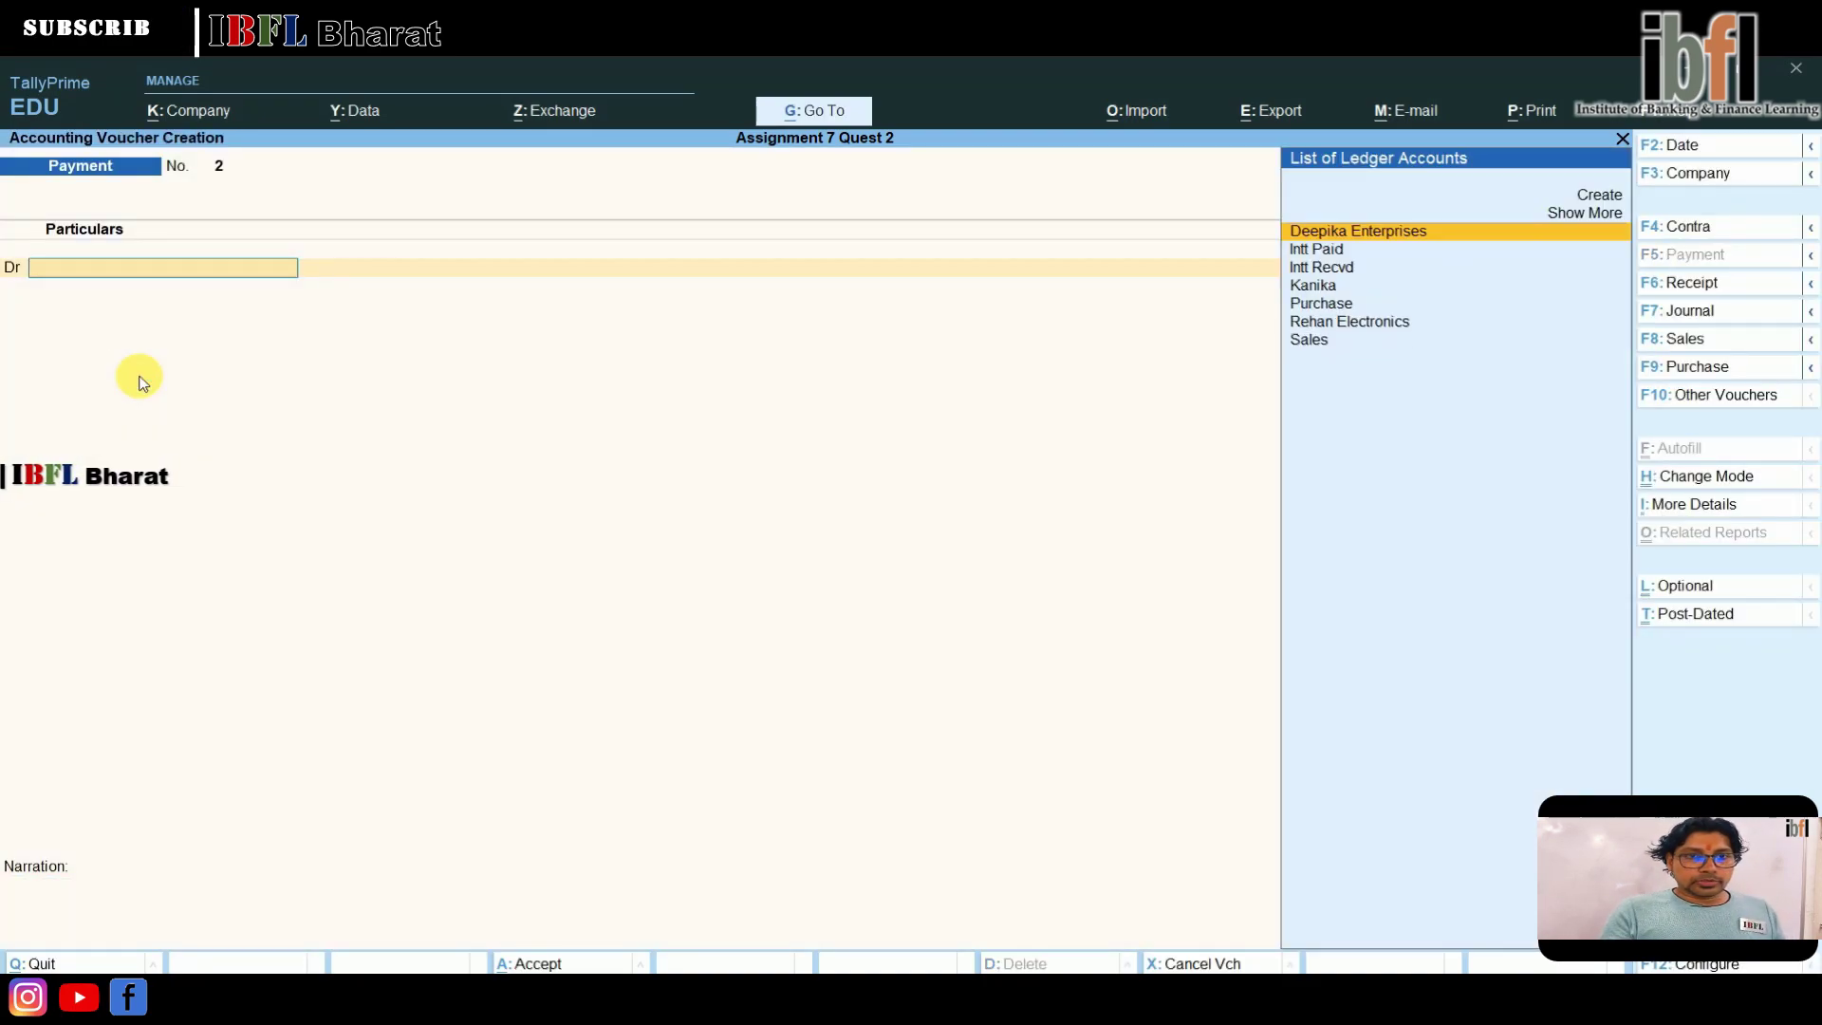
key(Down)
key(Down)
key(Down)
key(Down)
key(Down)
key(Return)
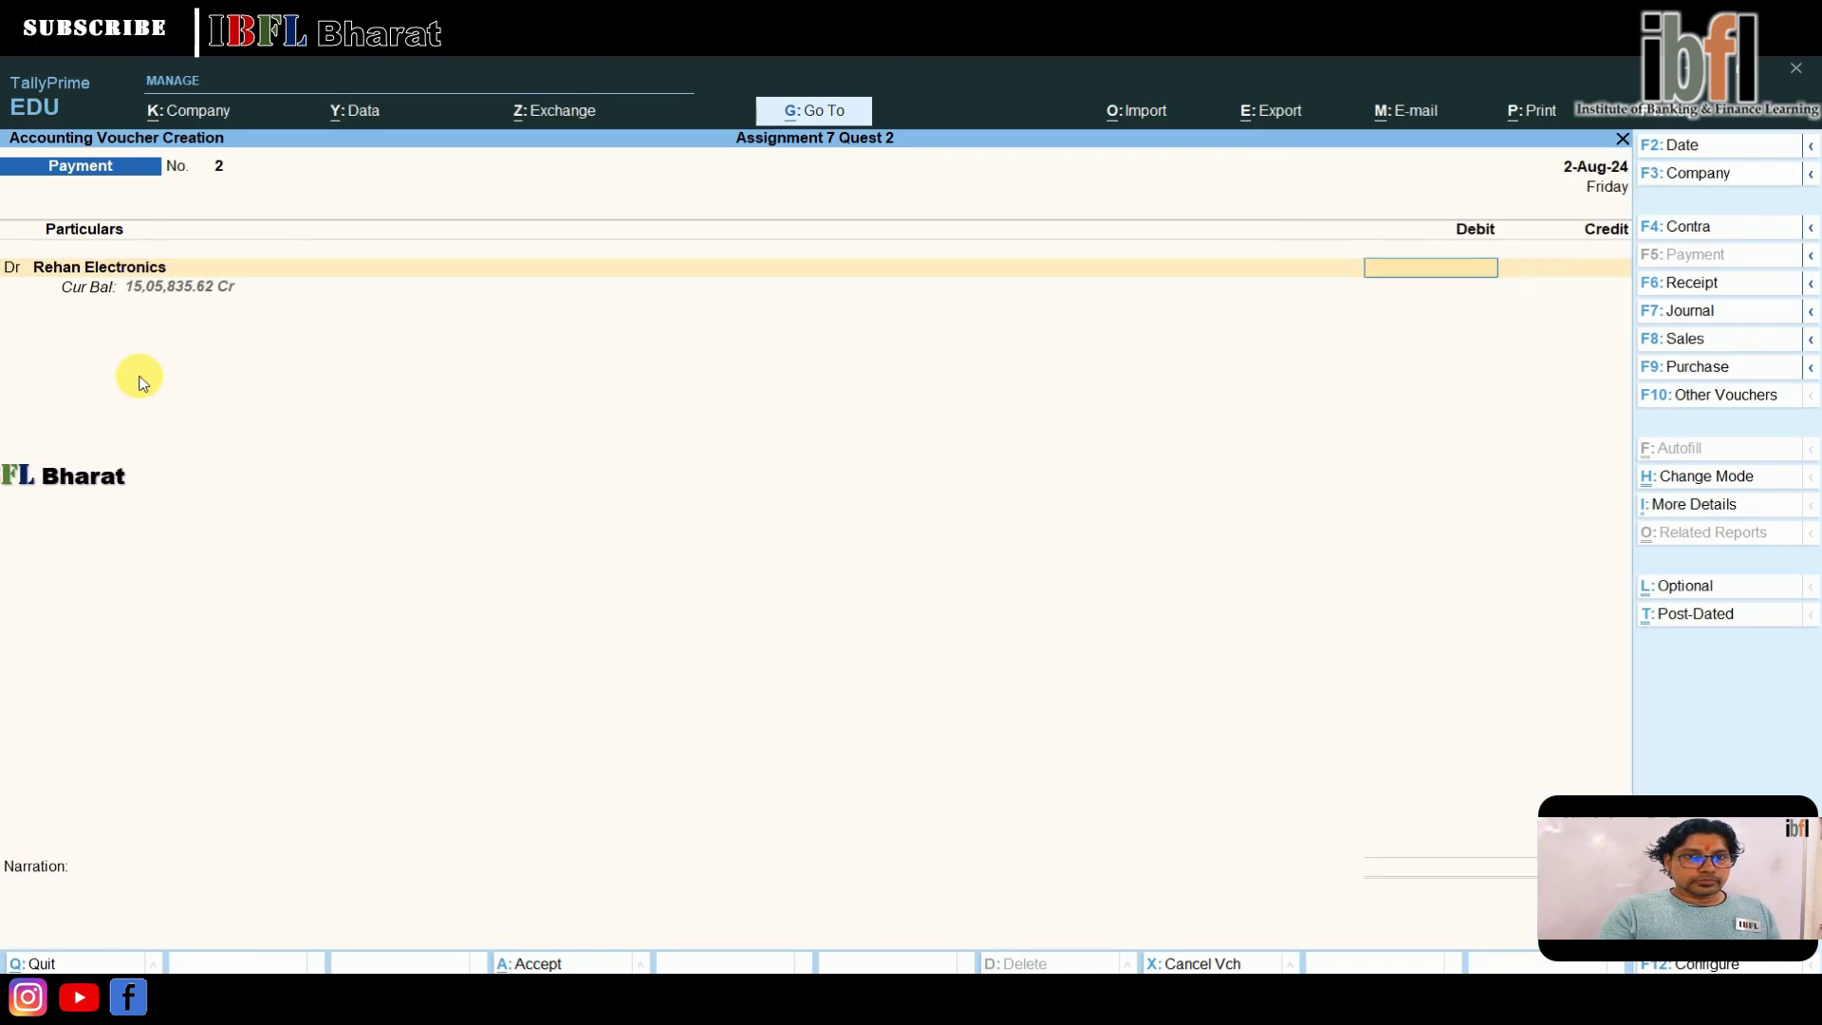
text(1)
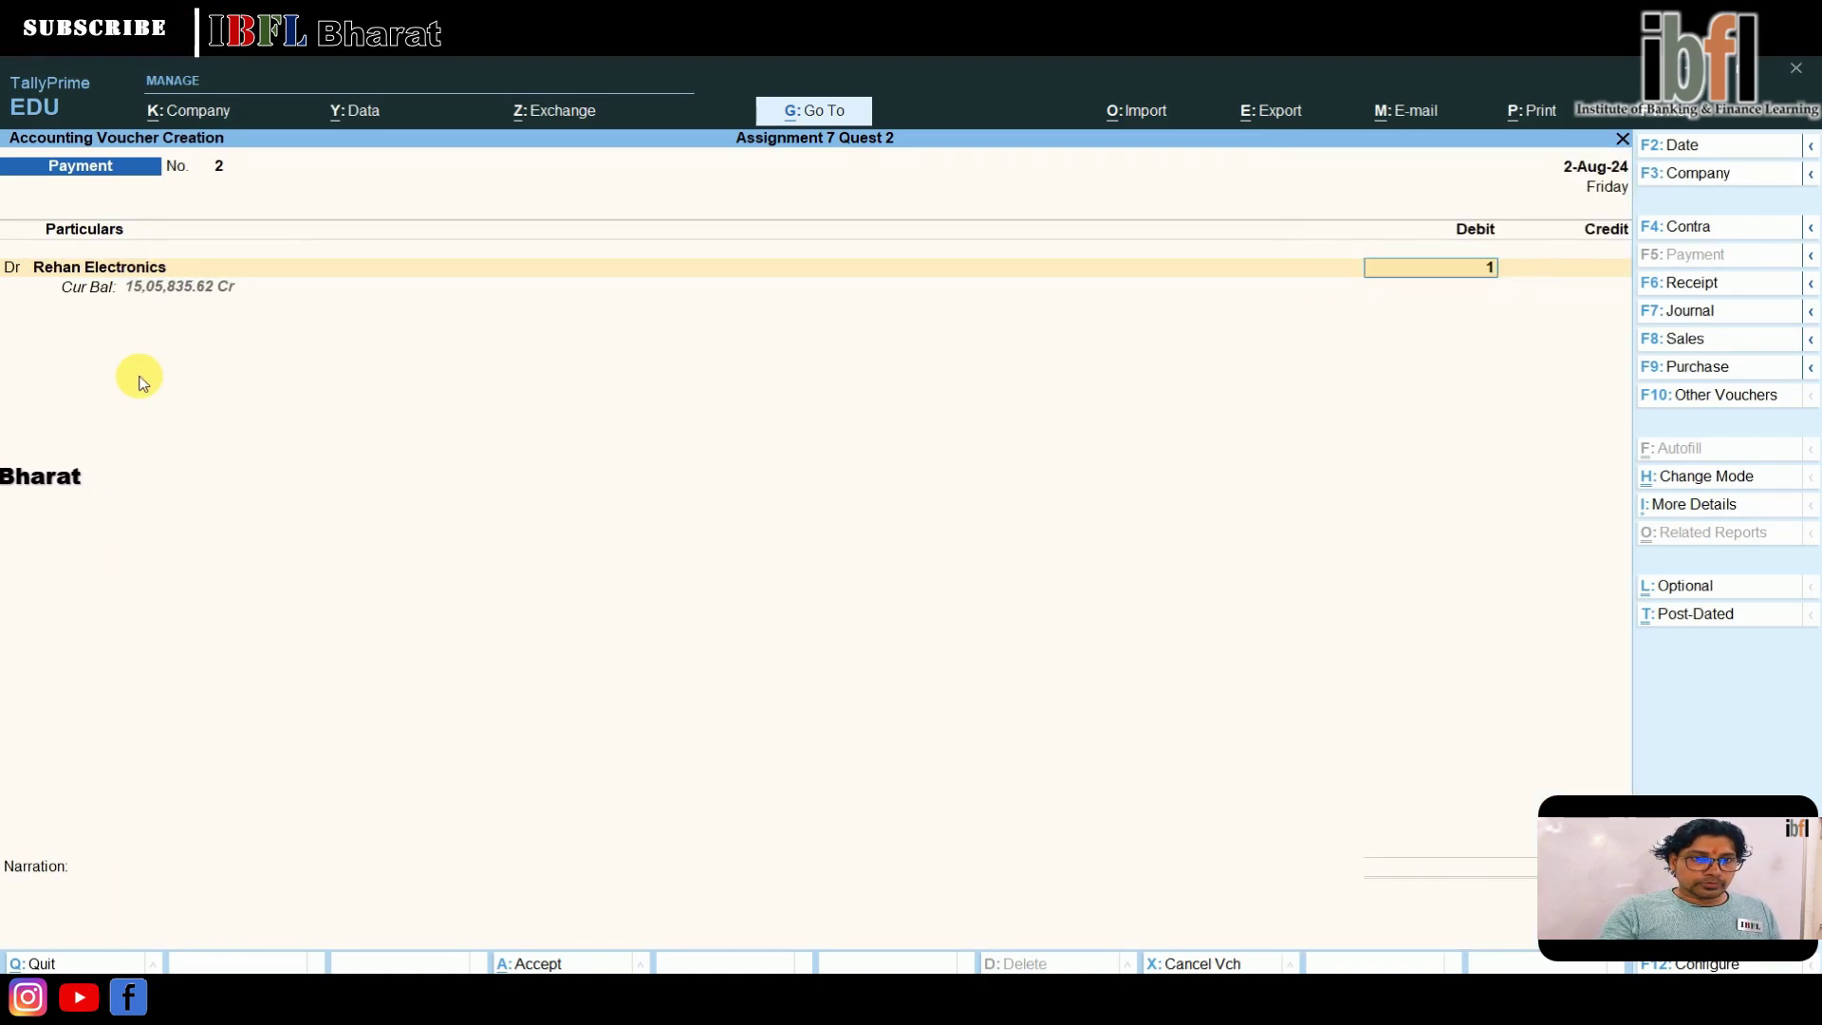
text(5,05,83)
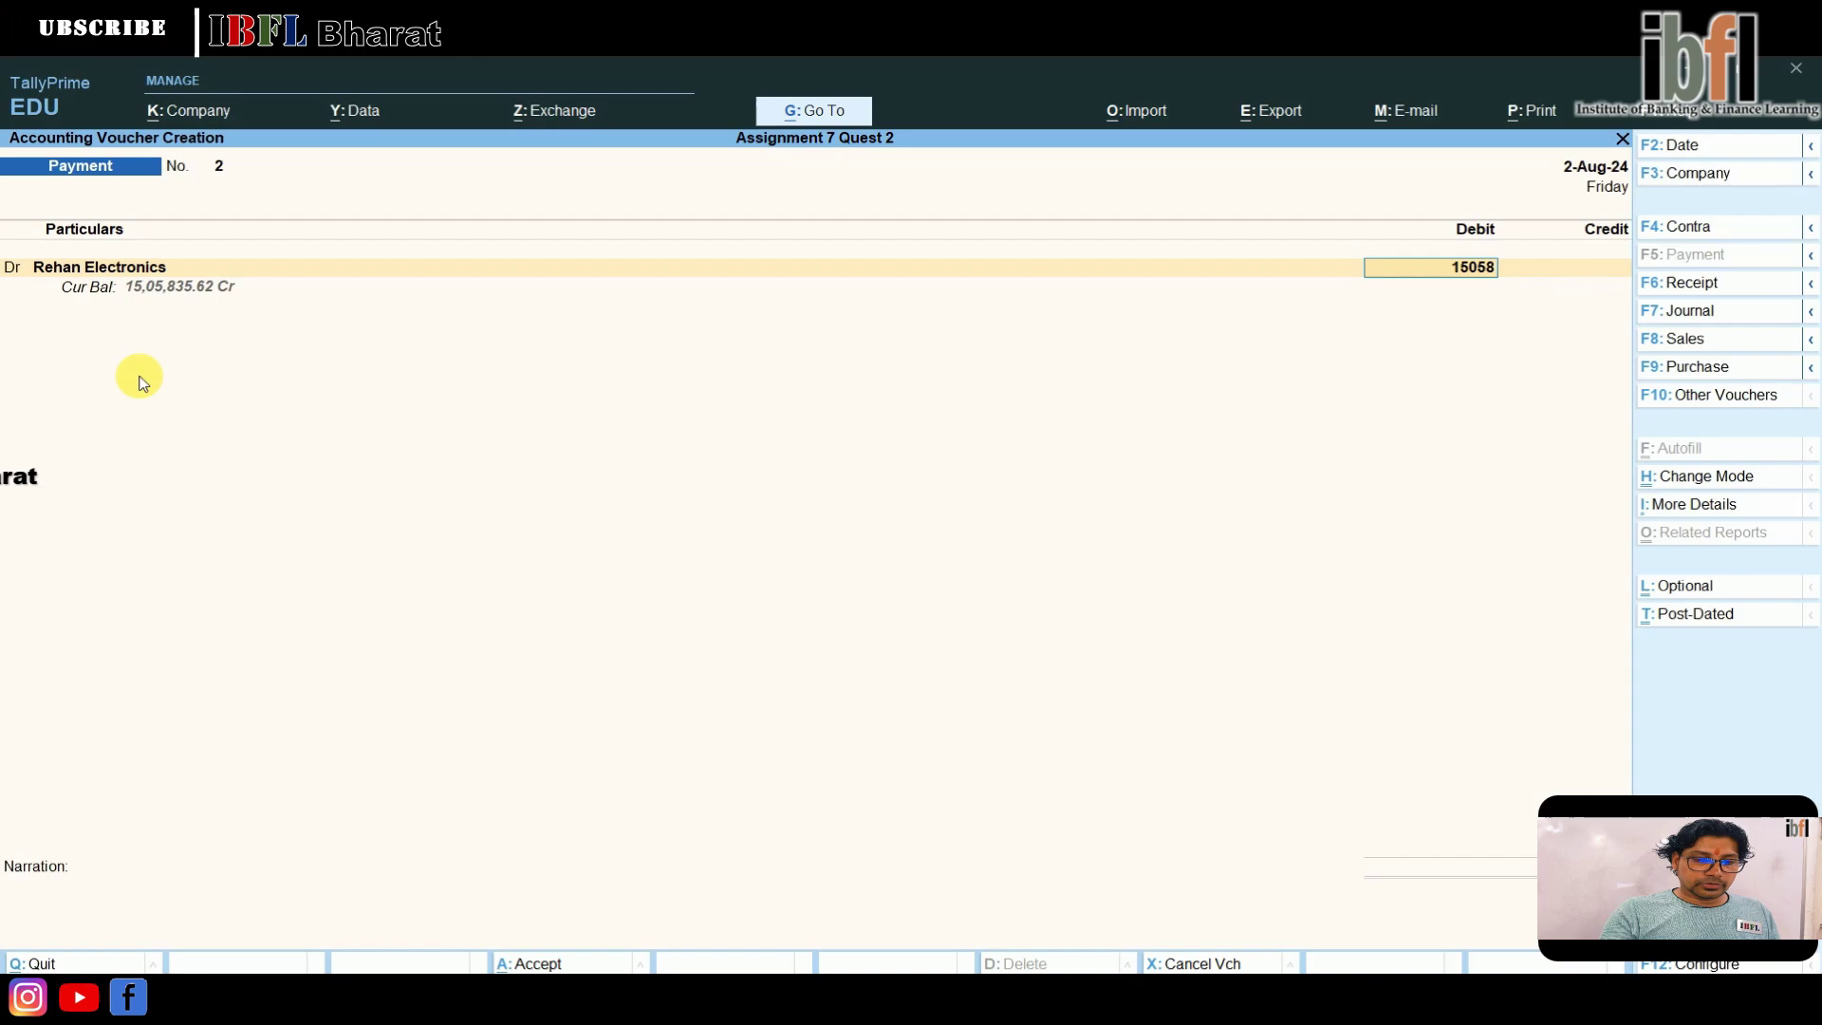
text(5.62)
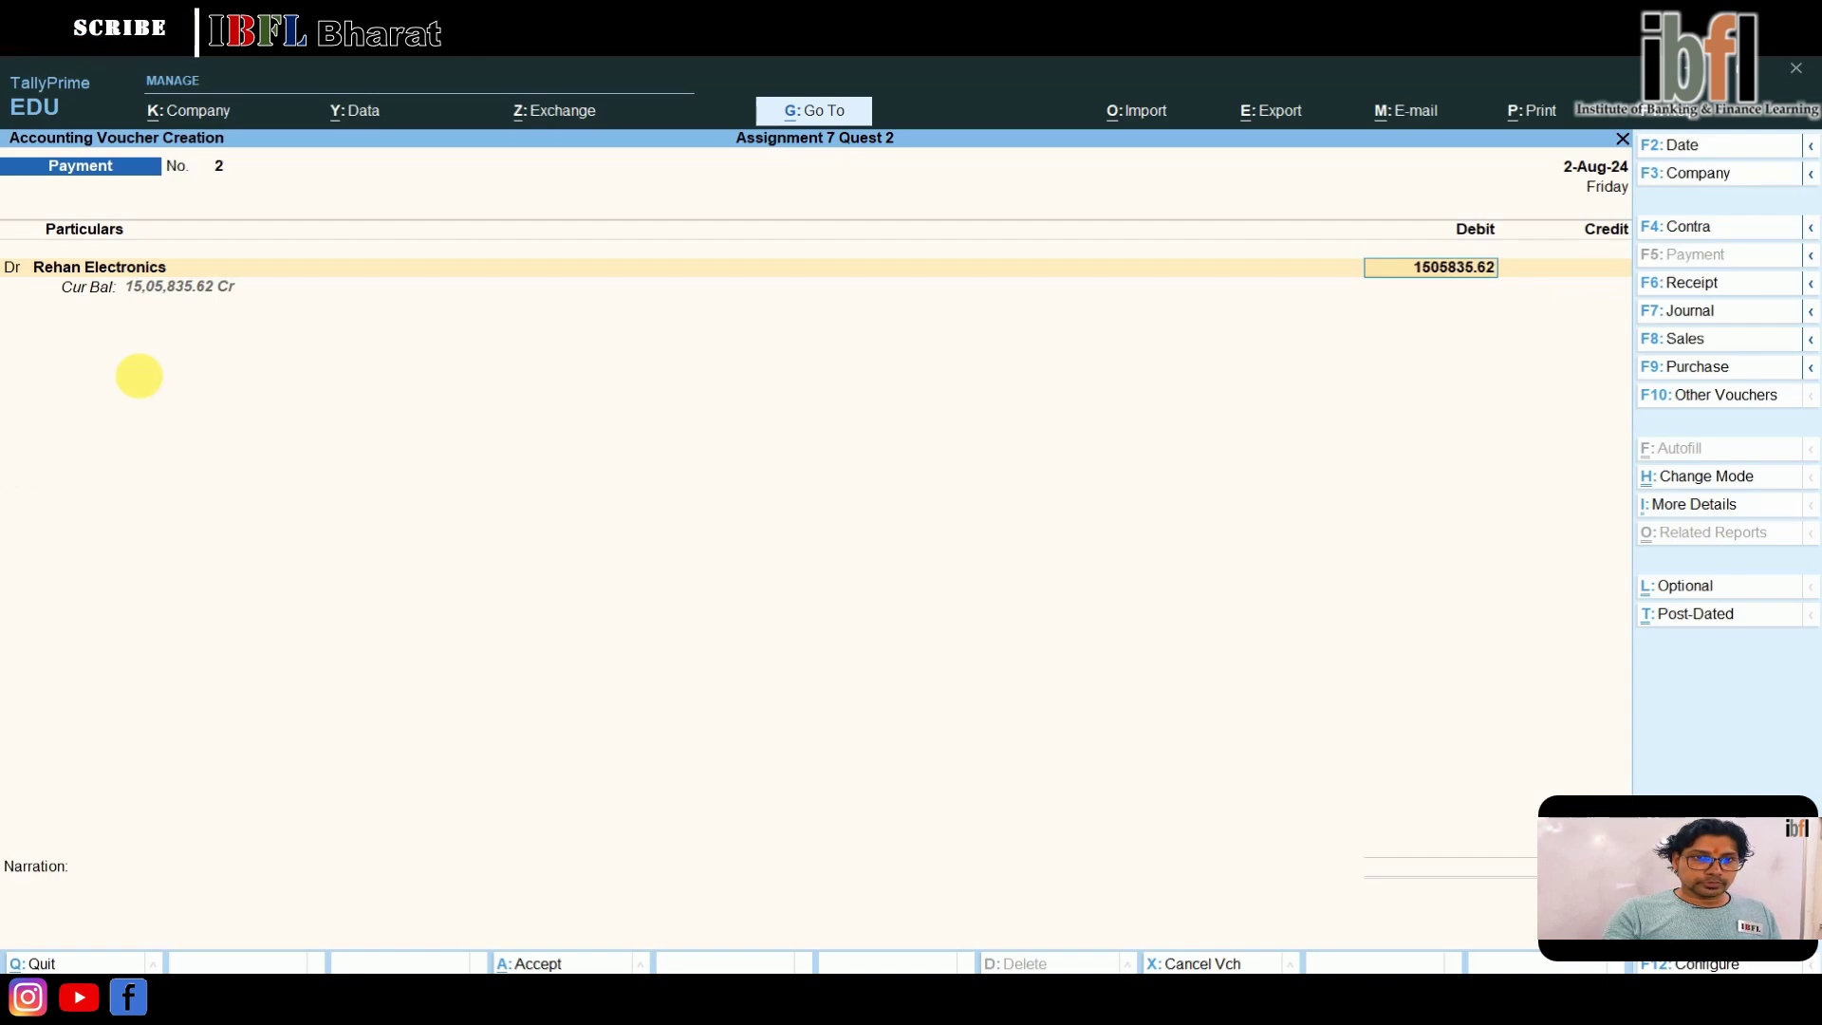
key(Return)
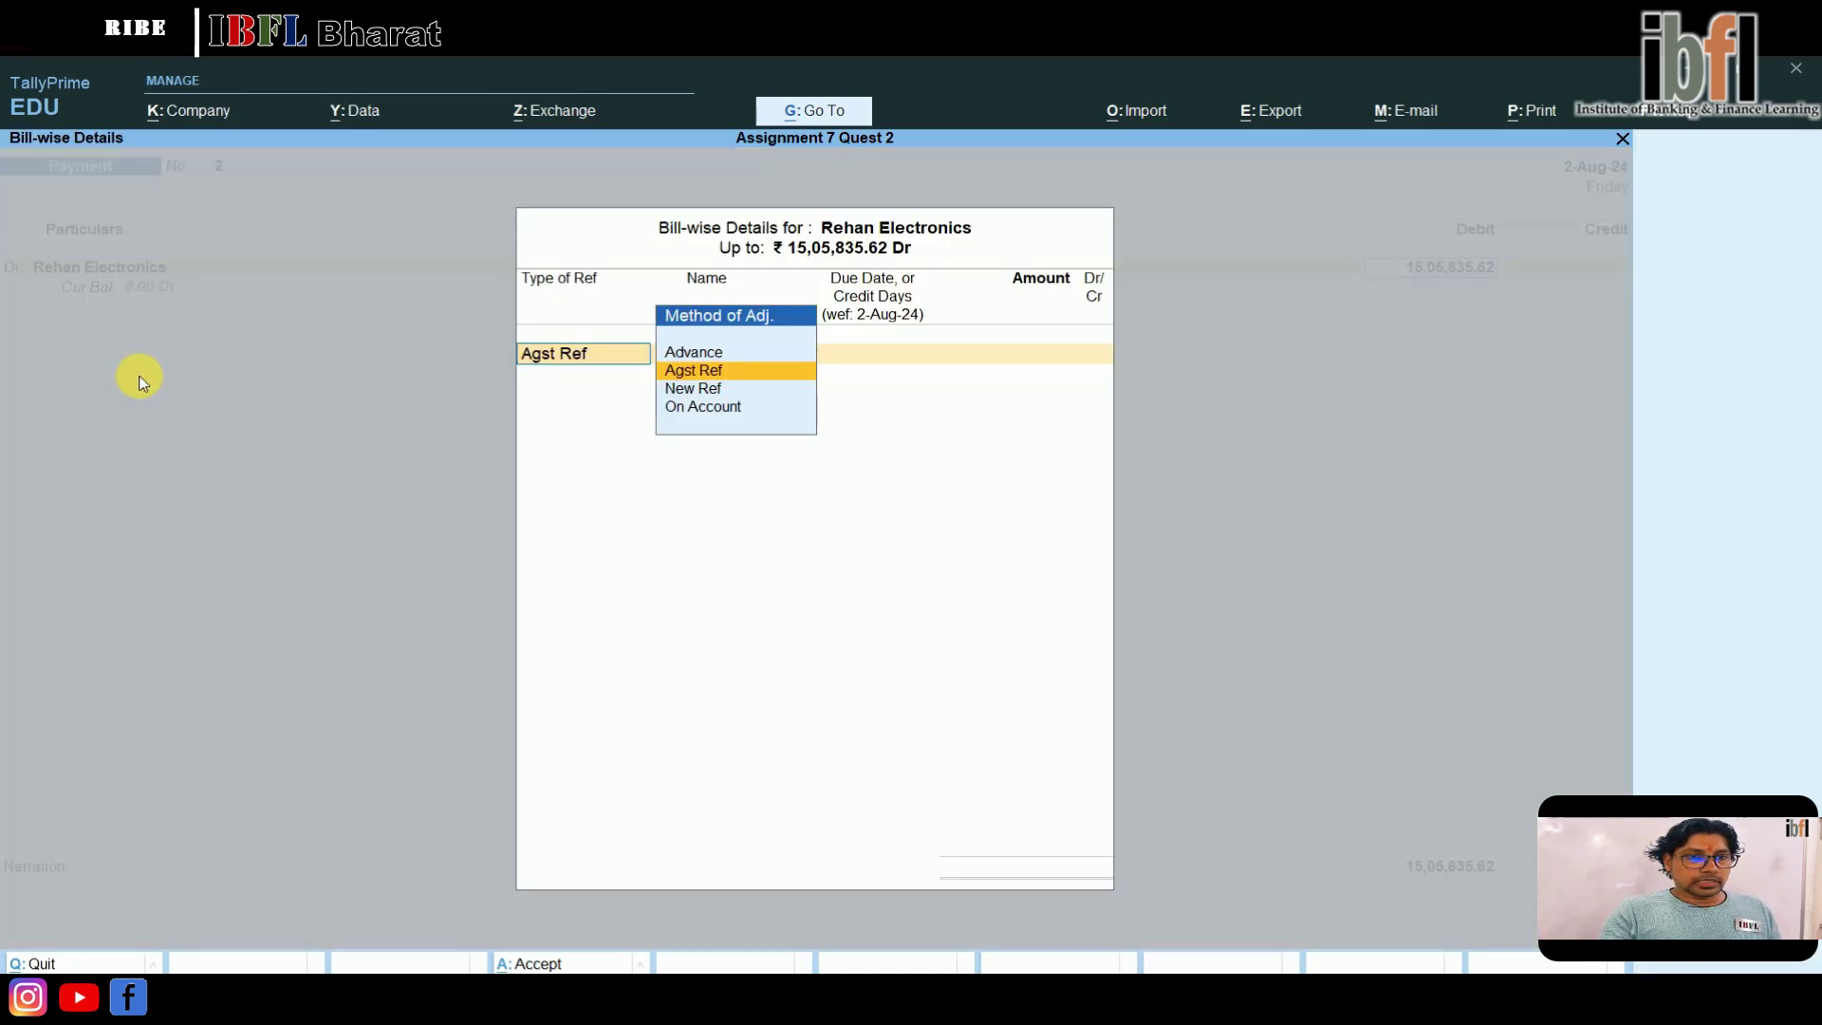
- Allocate 15,00,000 against Ref 2 and 5,835.62 On Account, and credit Cash with the full payment
key(Return)
key(Return)
key(Return)
key(Return)
key(Down)
key(Down)
key(Return)
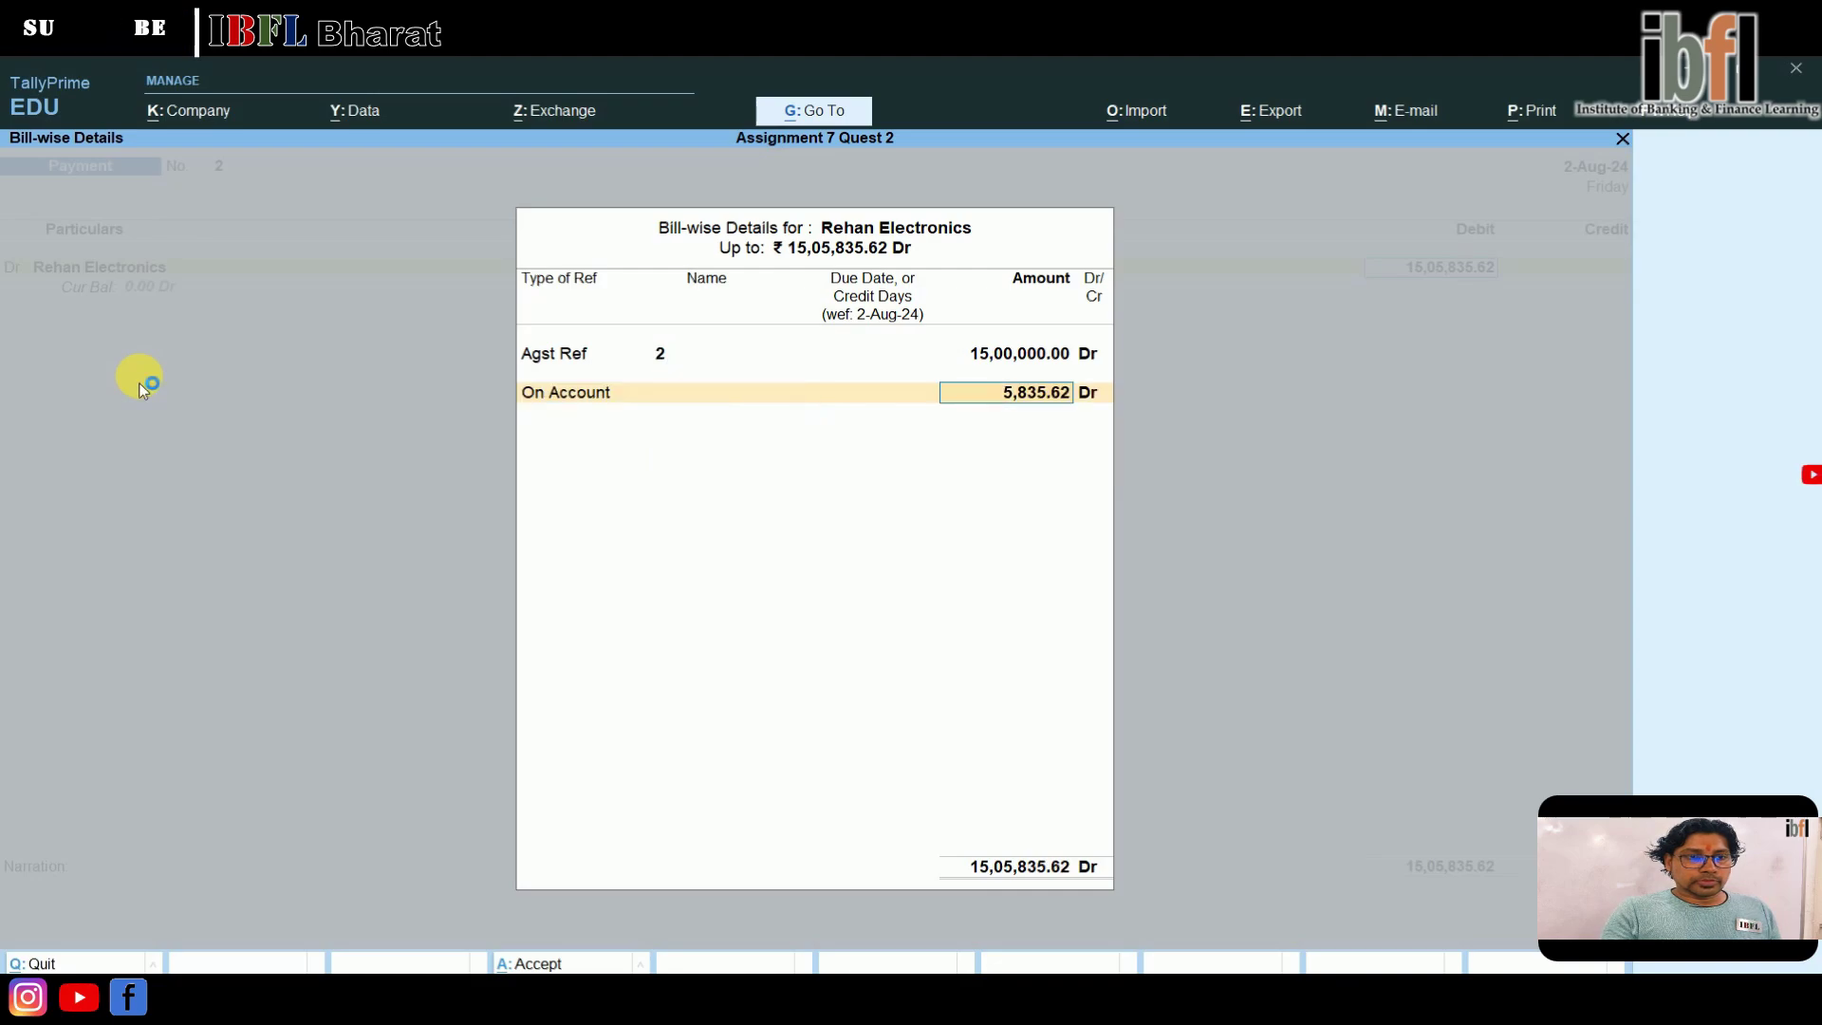
key(Return)
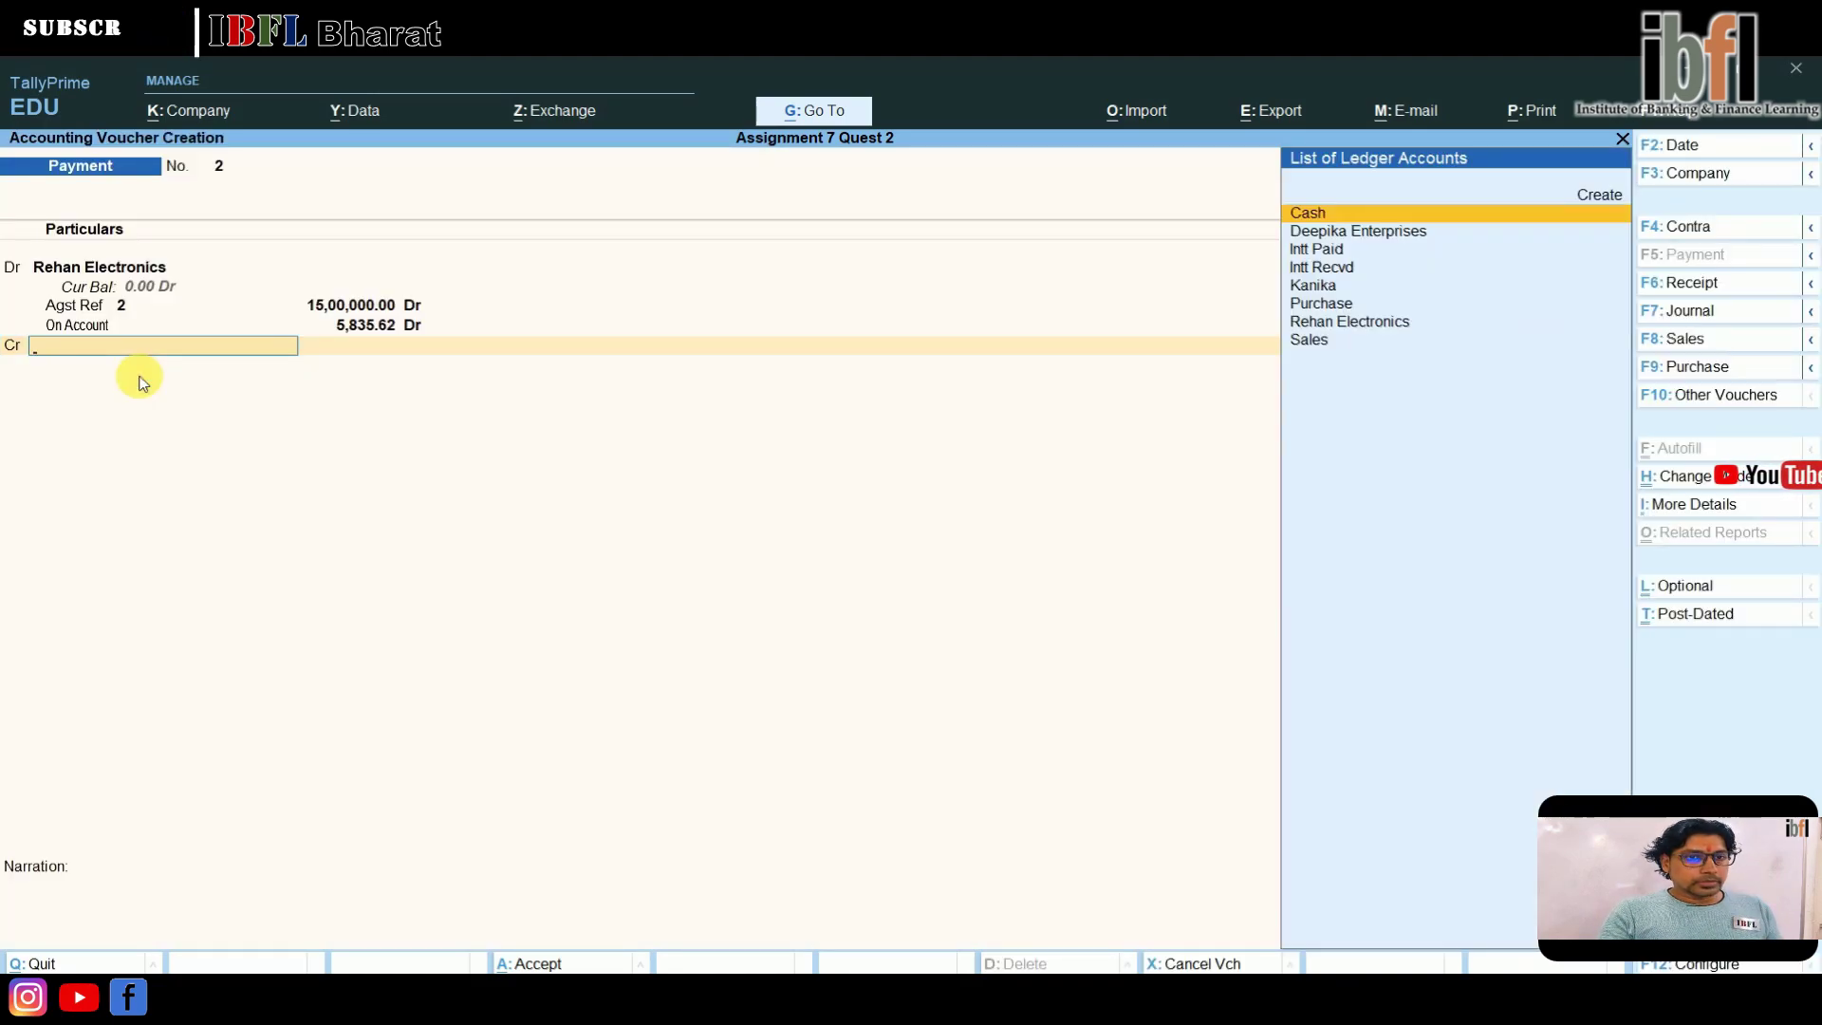
key(Return)
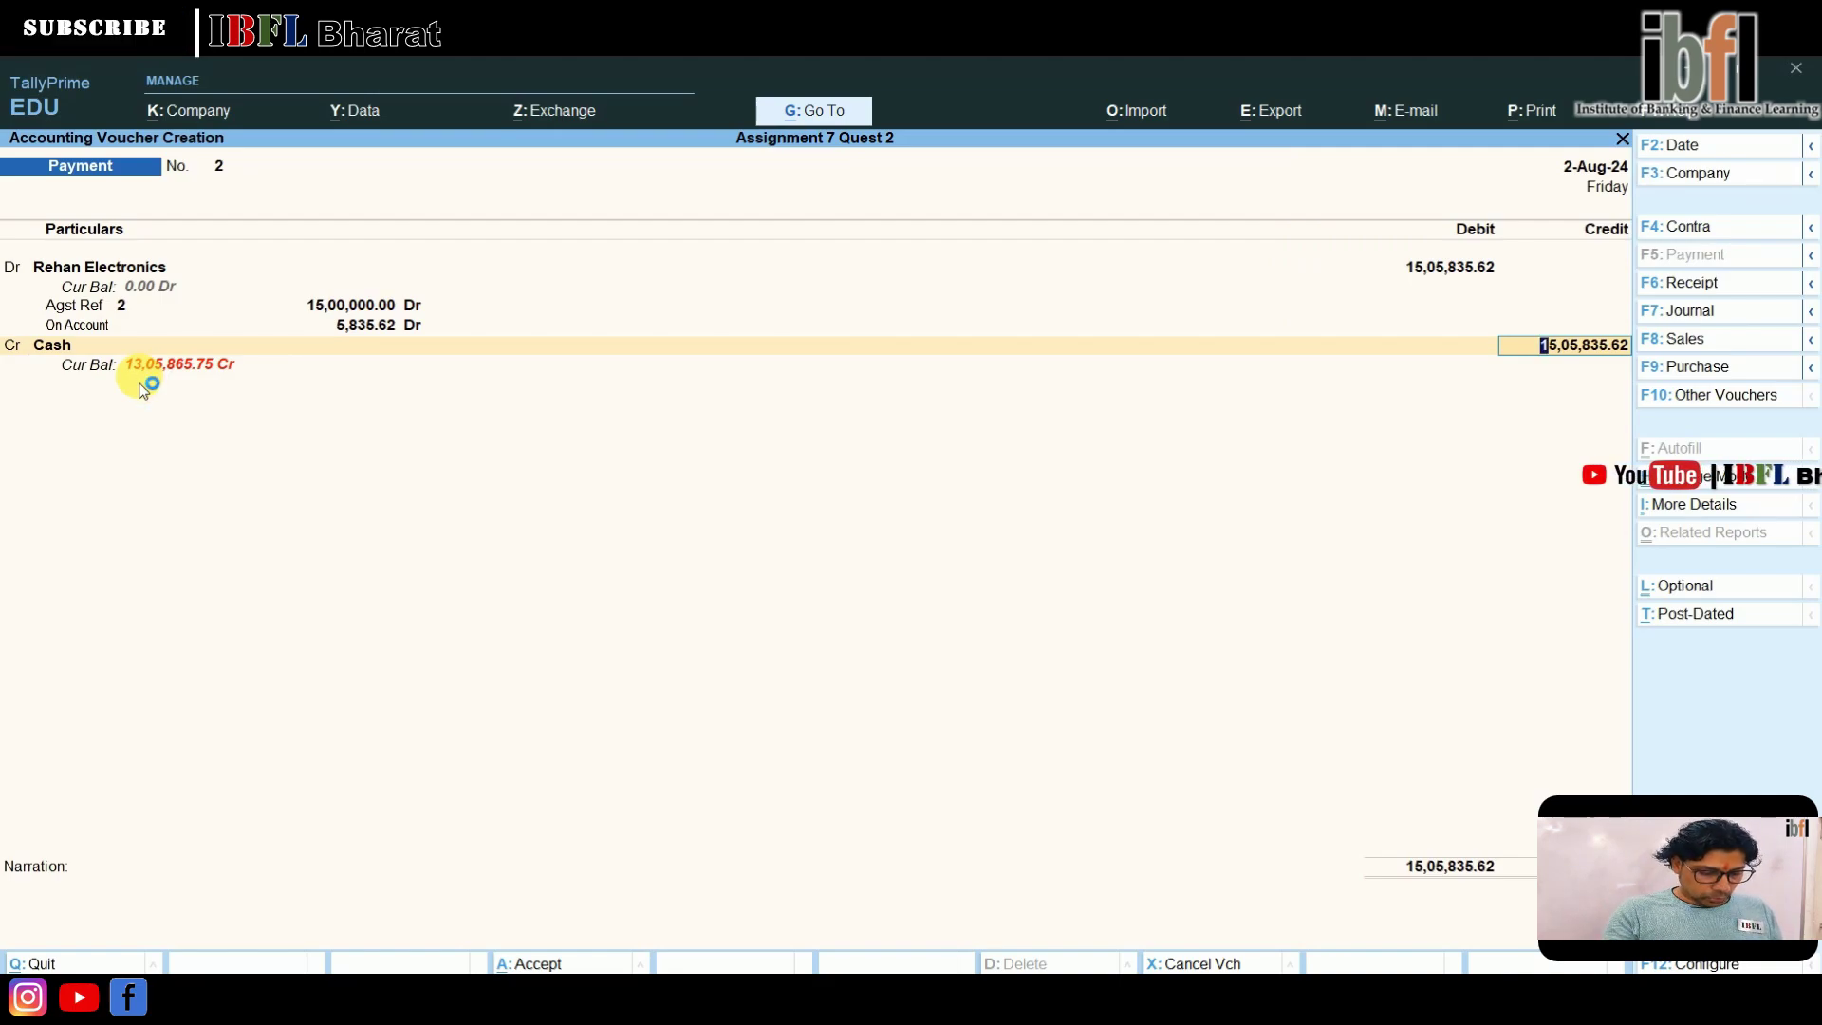
- Set the payment voucher's date to 2-Oct-24 and save it without a narration
key(F2)
key(Num_Lock)
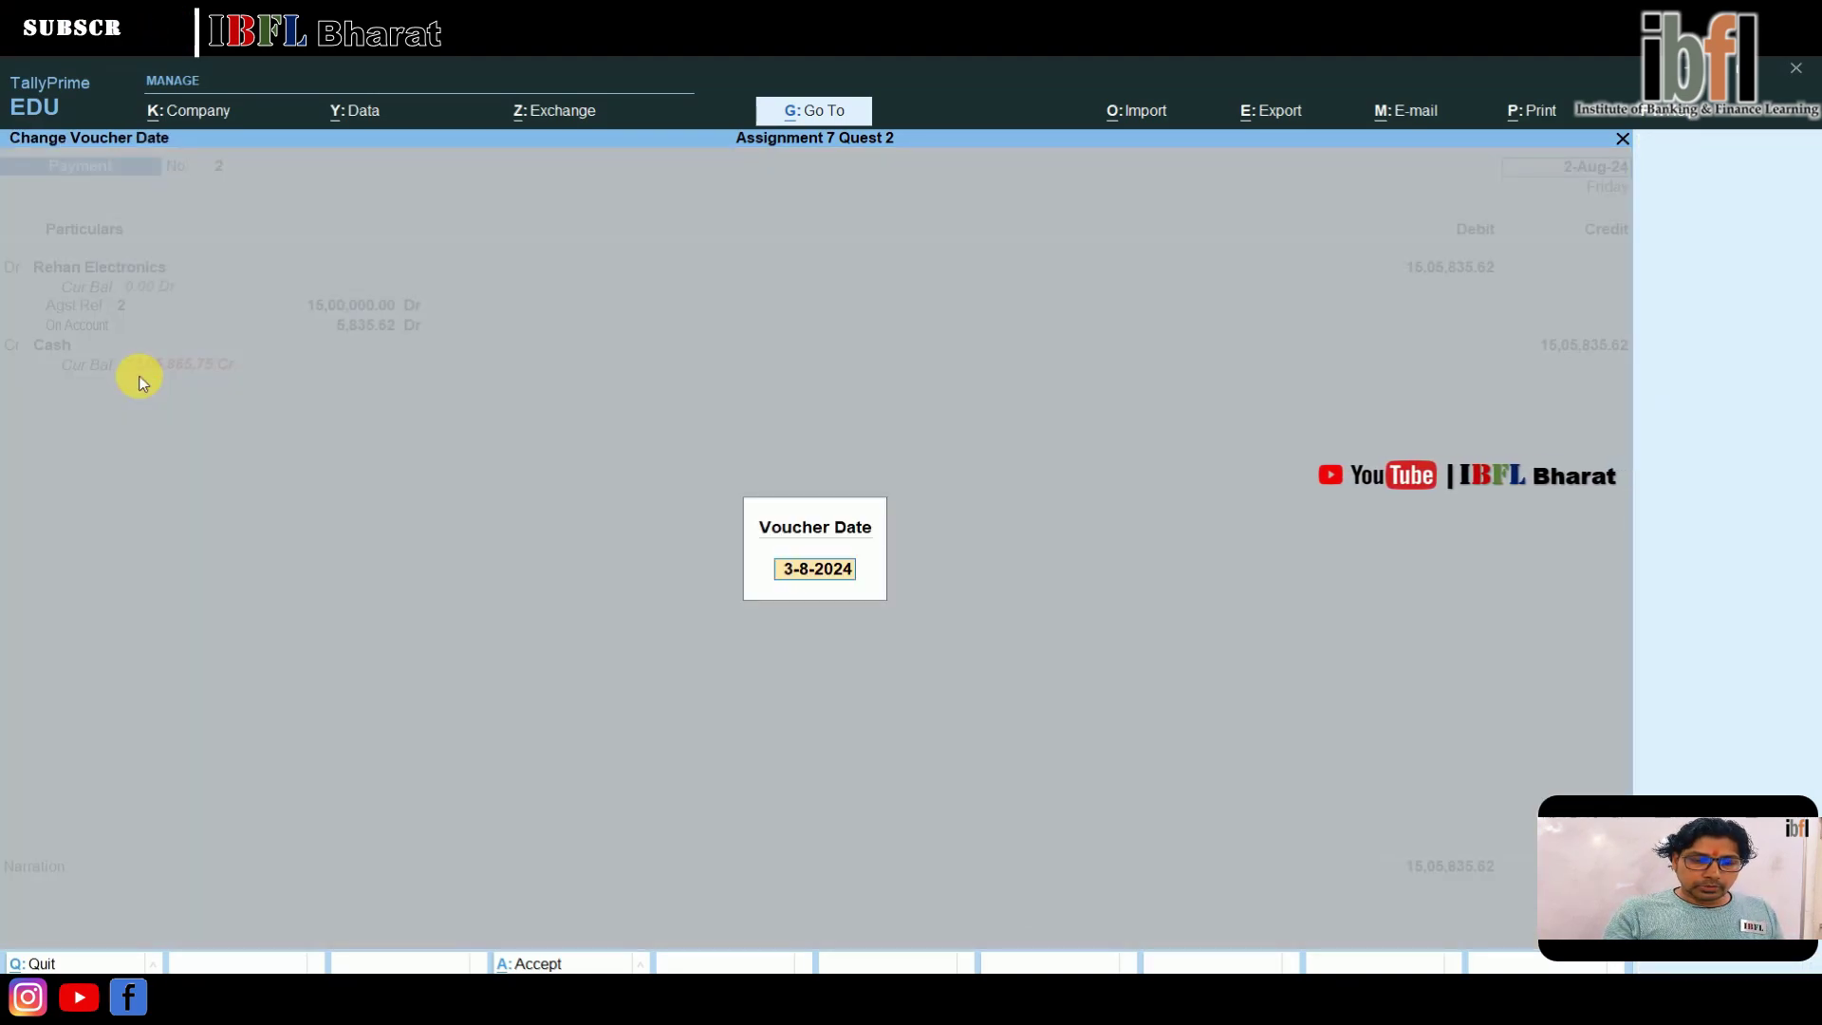
text(2-10)
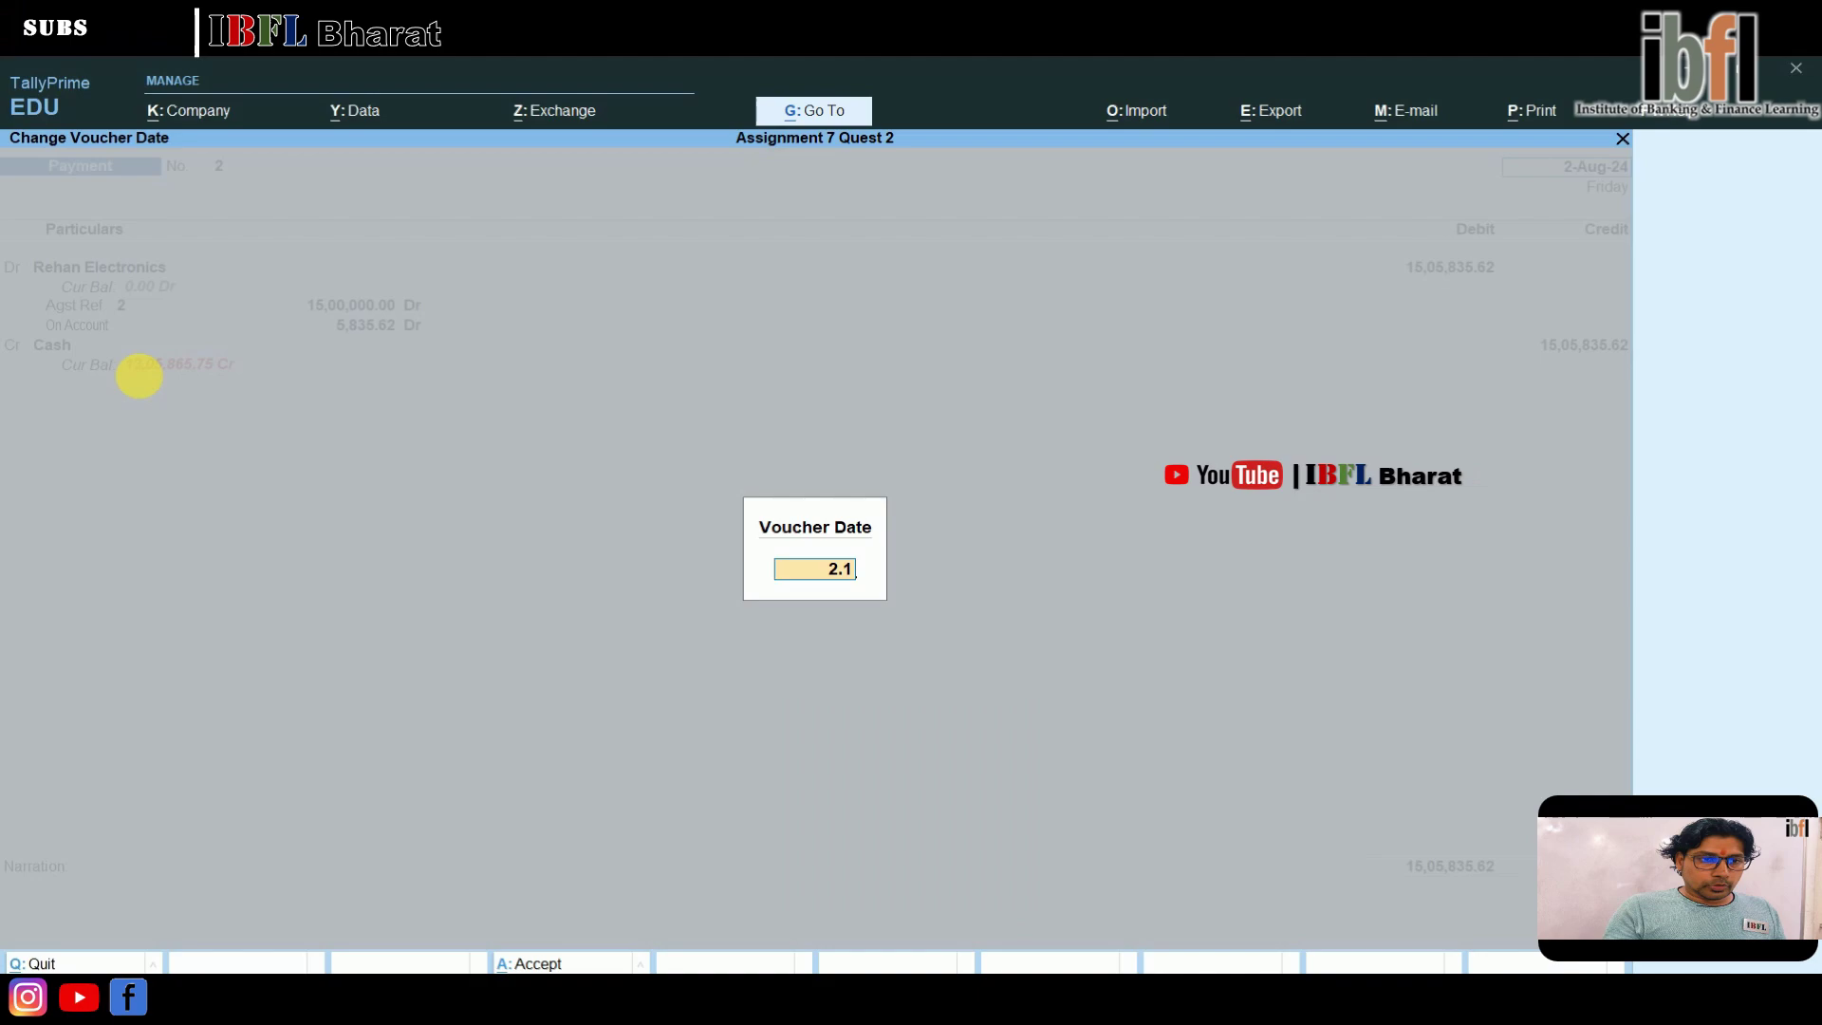
key(Return)
key(Return)
key(Return)
key(Return)
key(Return)
key(Return)
key(Return)
key(Return)
key(Return)
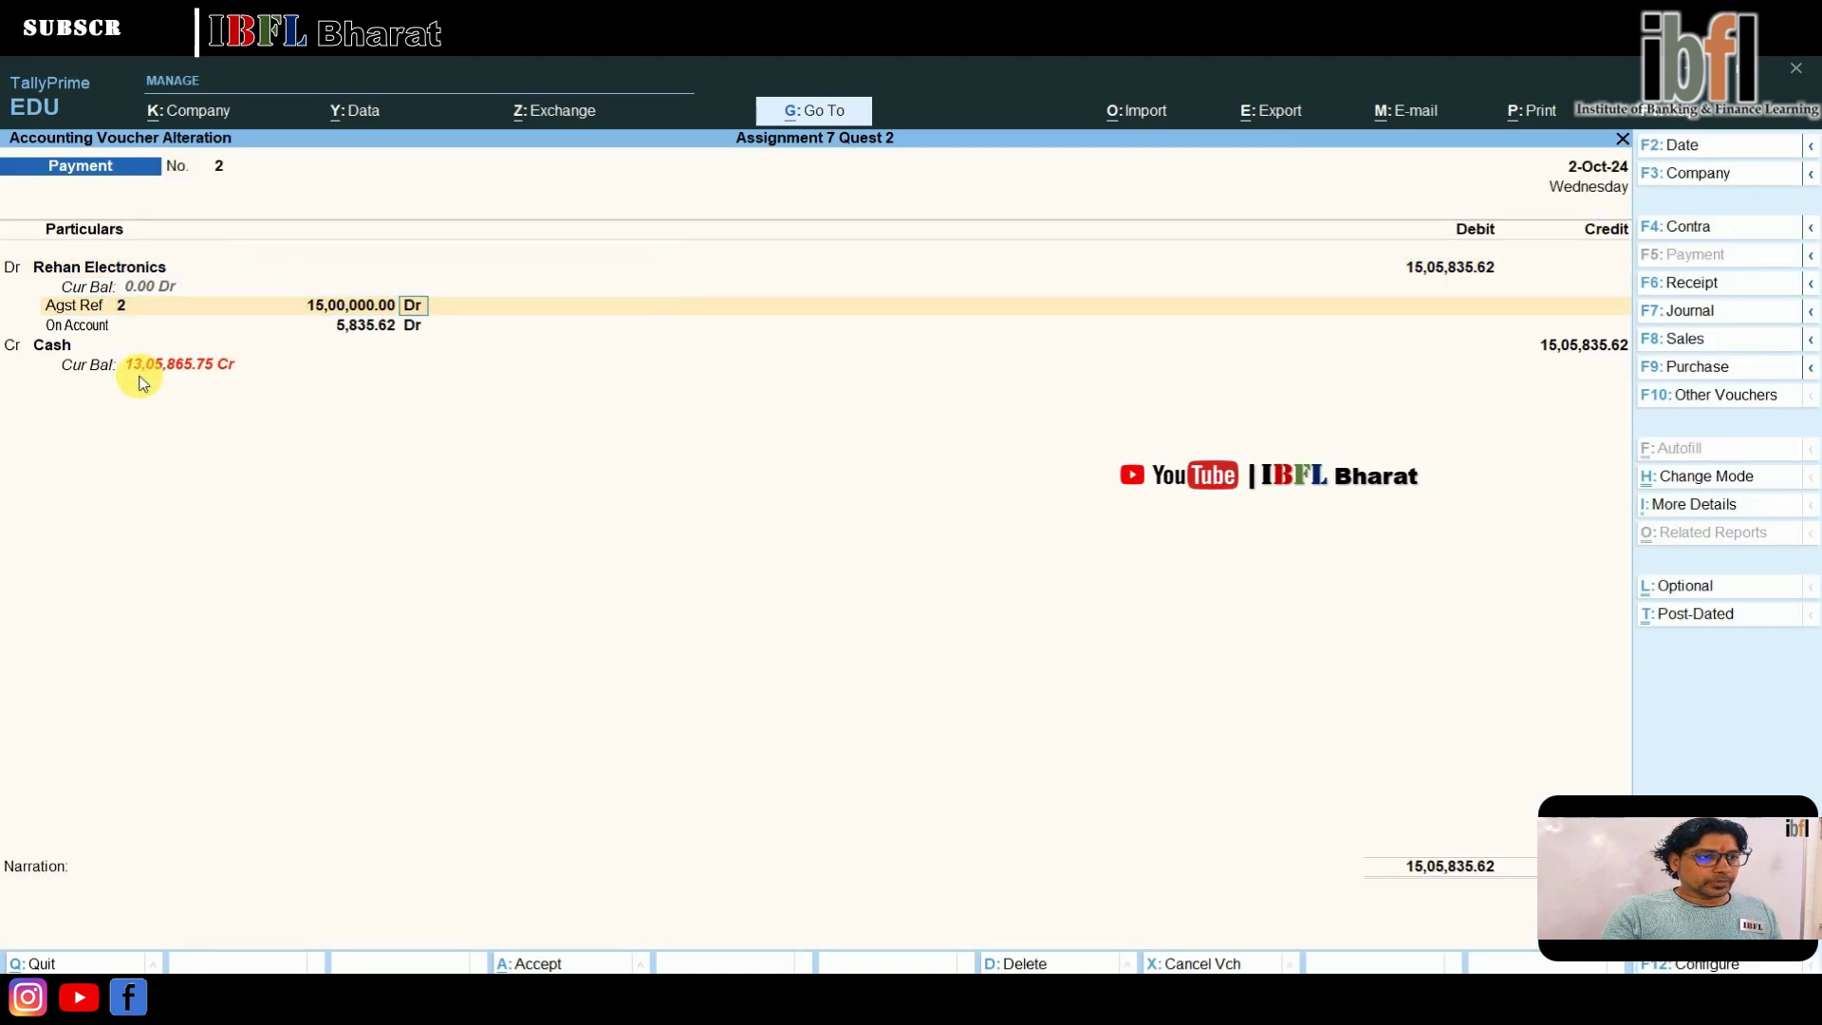
key(Return)
key(Return)
key(Return)
key(Return)
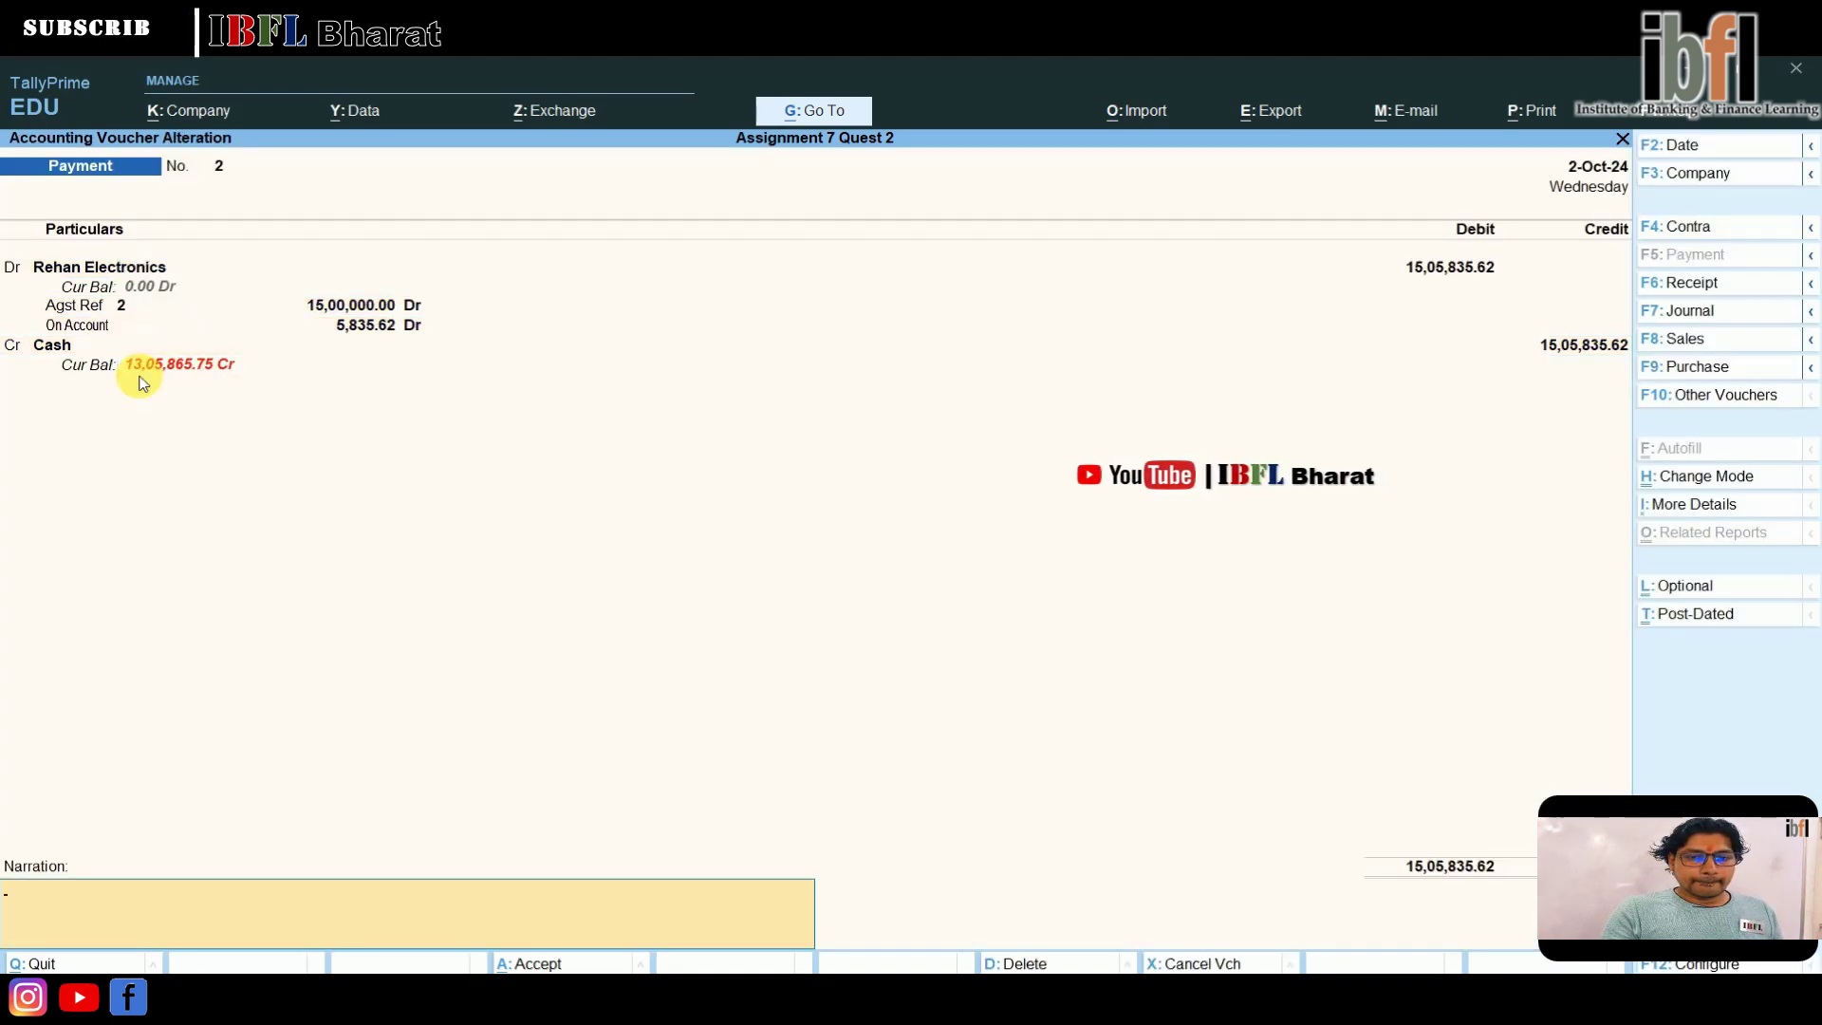
key(Return)
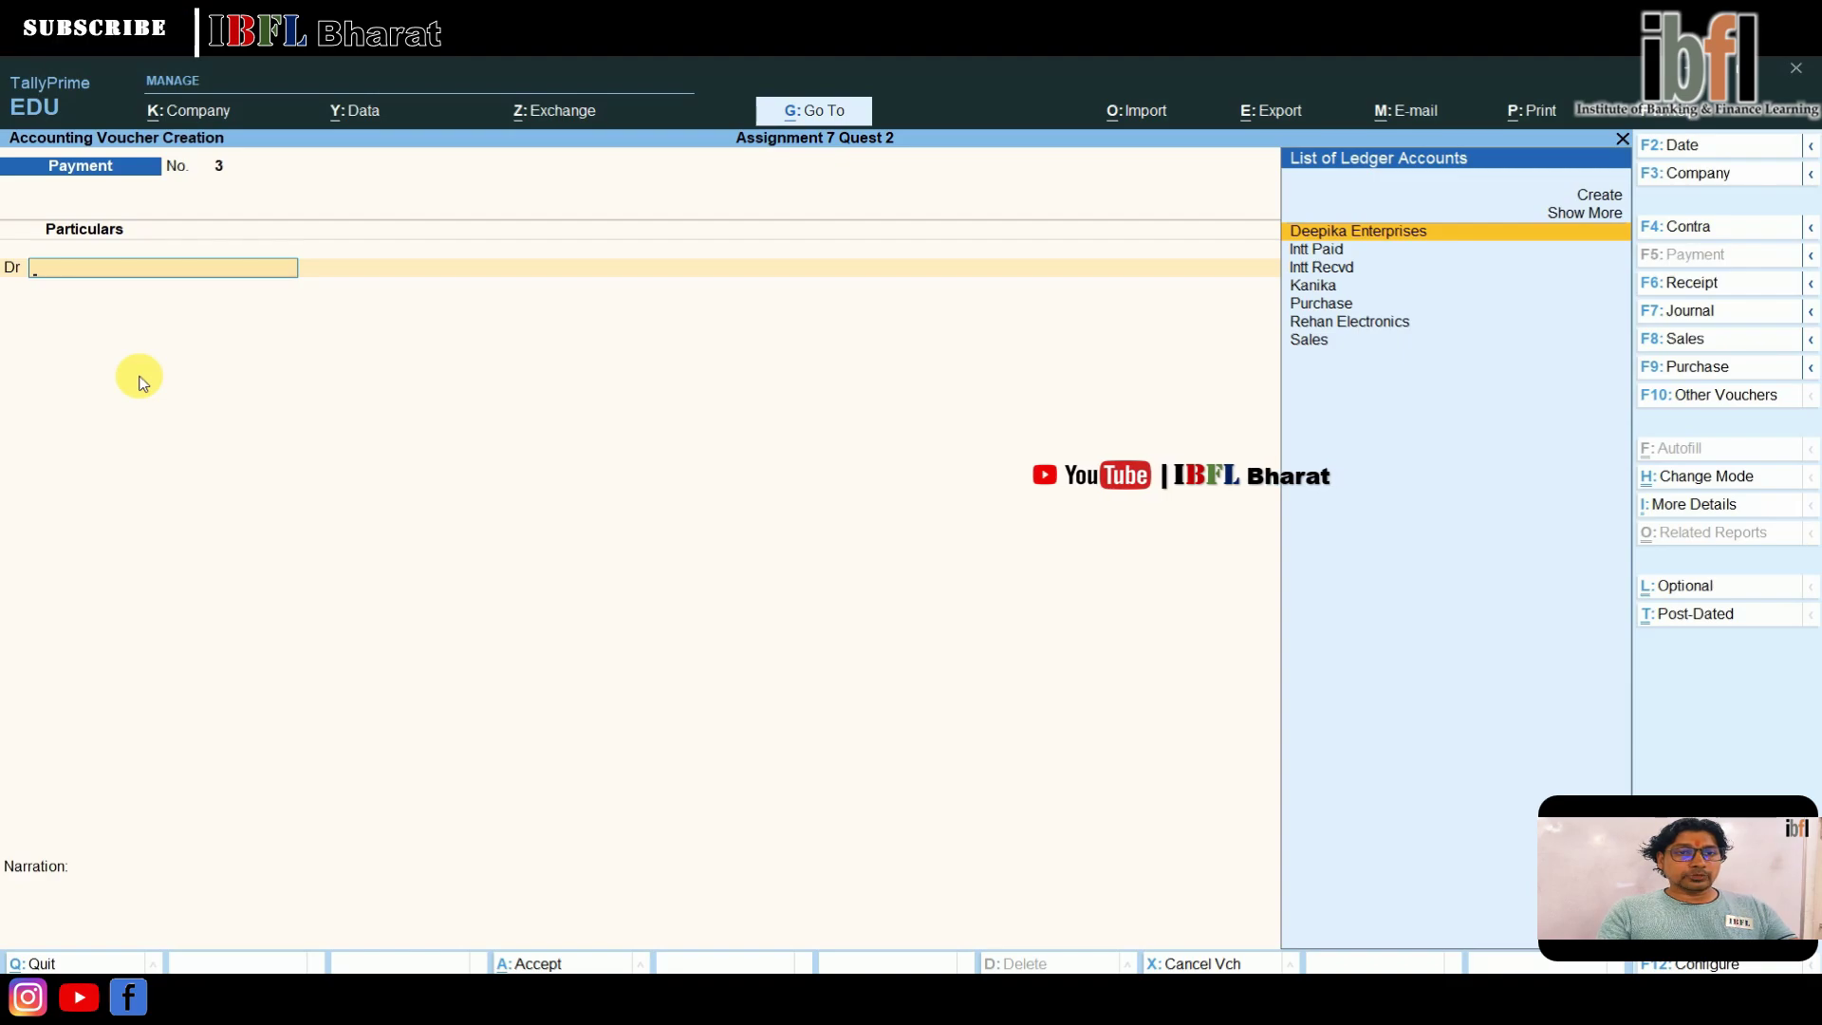
- Leave and reopen voucher entry, and set the new voucher's date to 1-Sep-24
key(Escape)
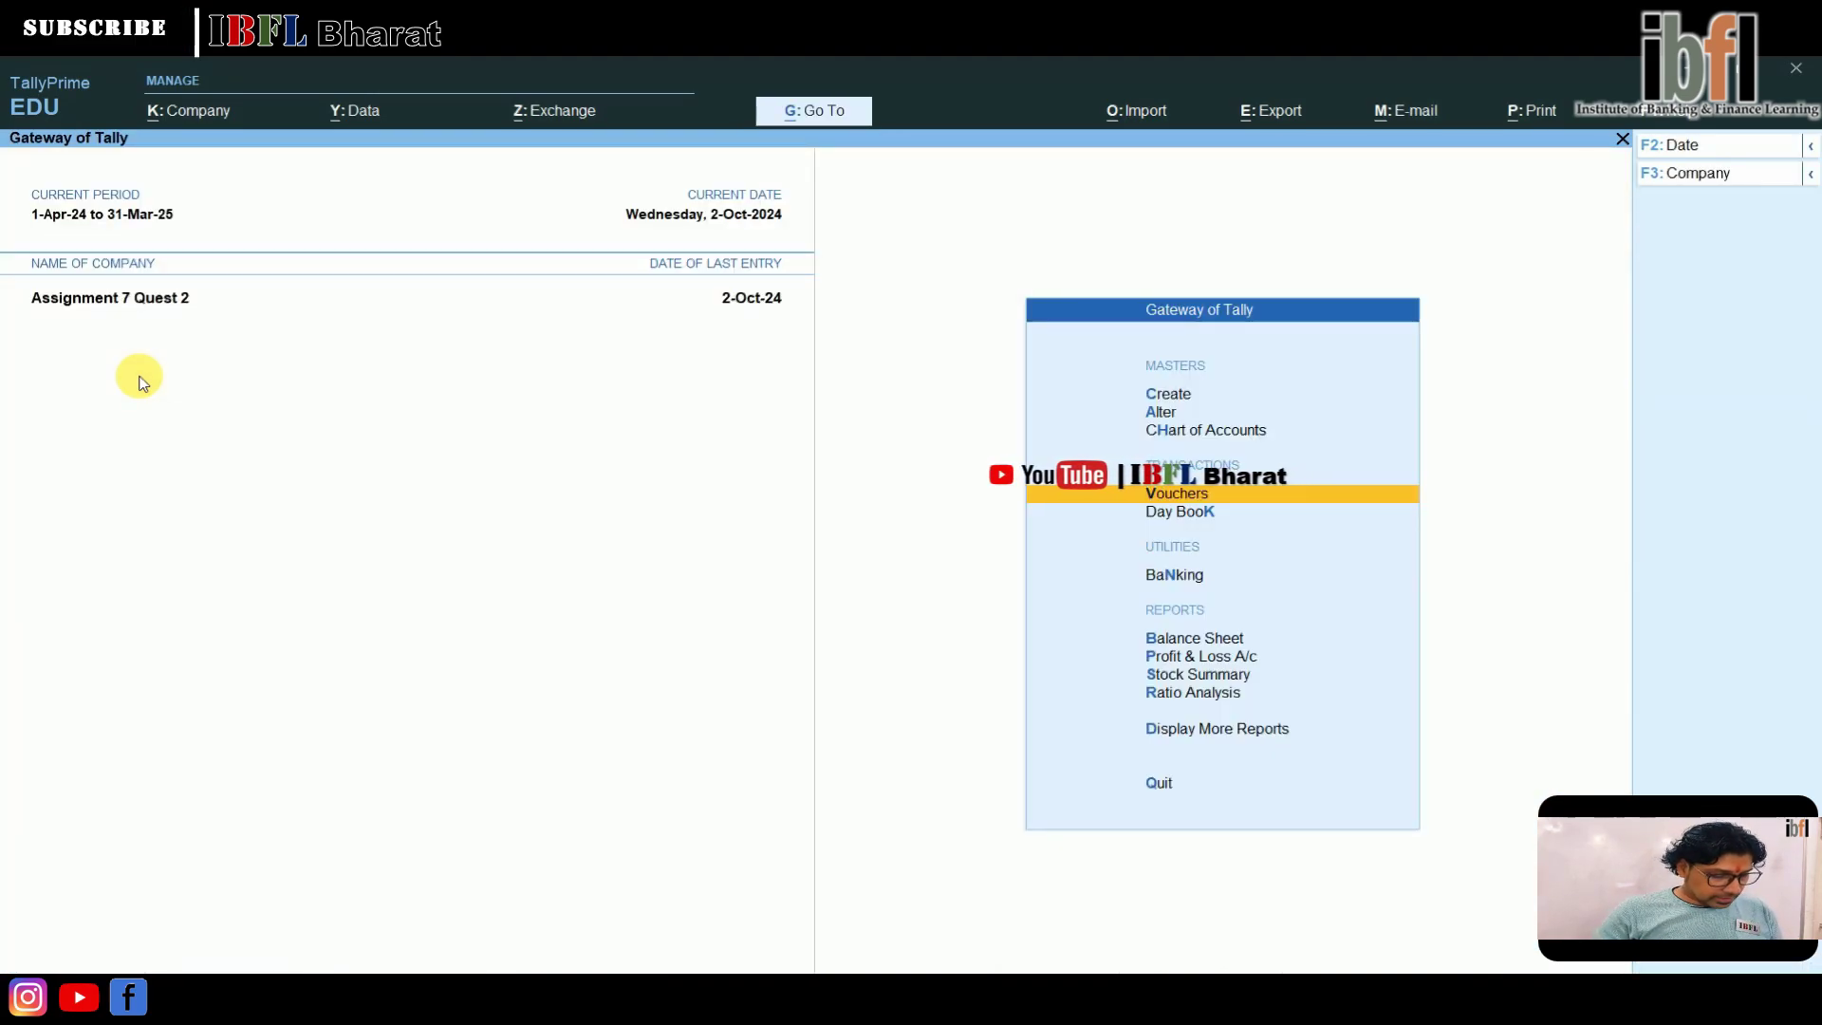
key(F2)
key(Escape)
key(Escape)
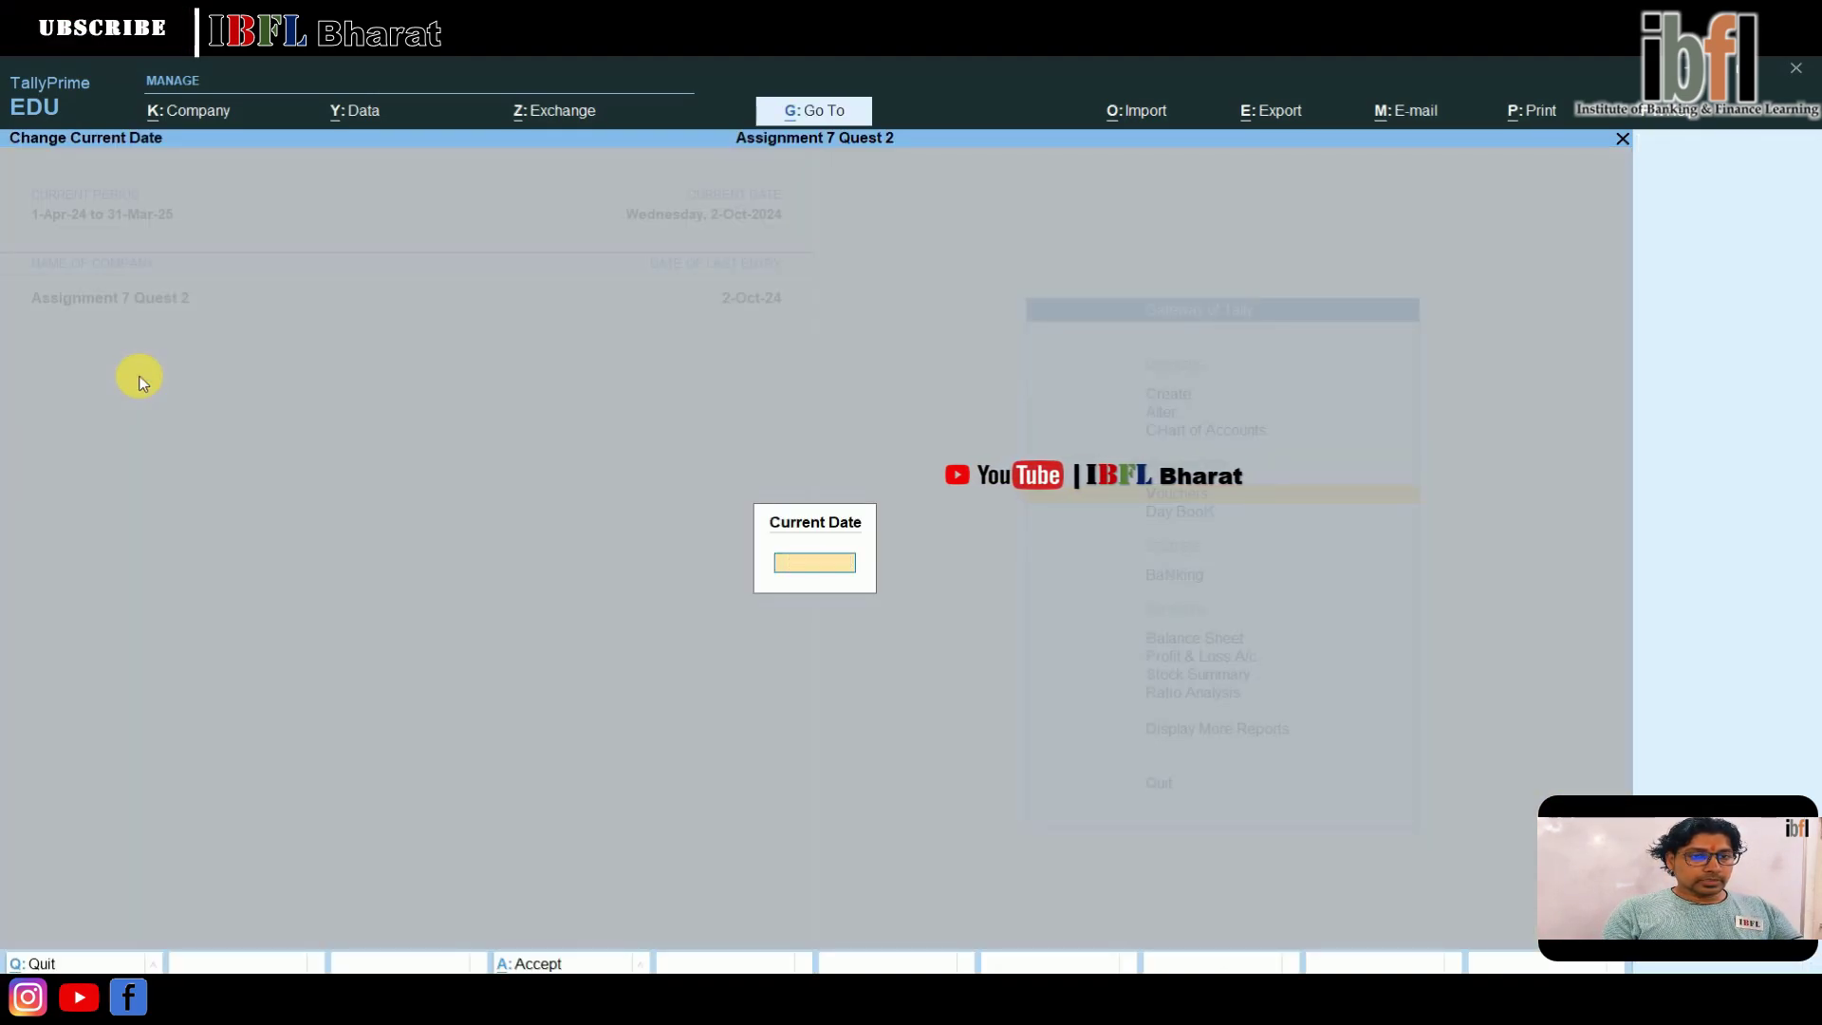
key(Return)
key(F2)
text(1.9)
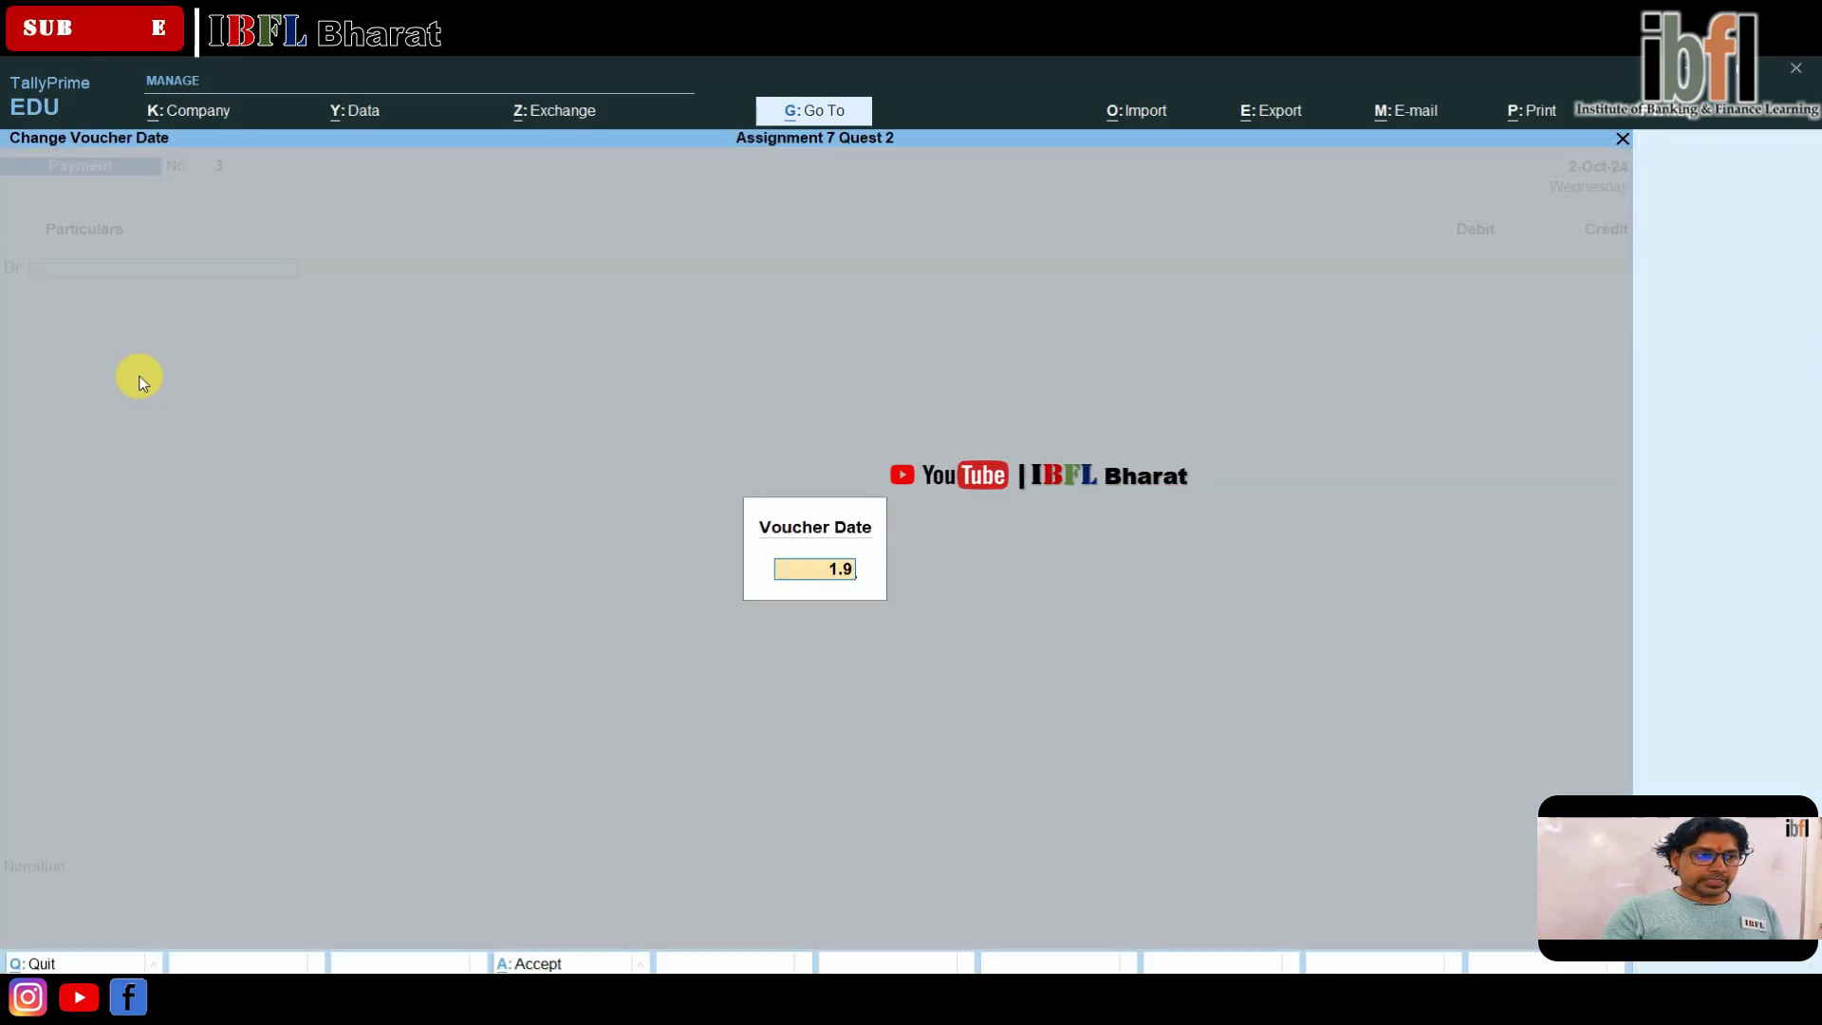
key(Return)
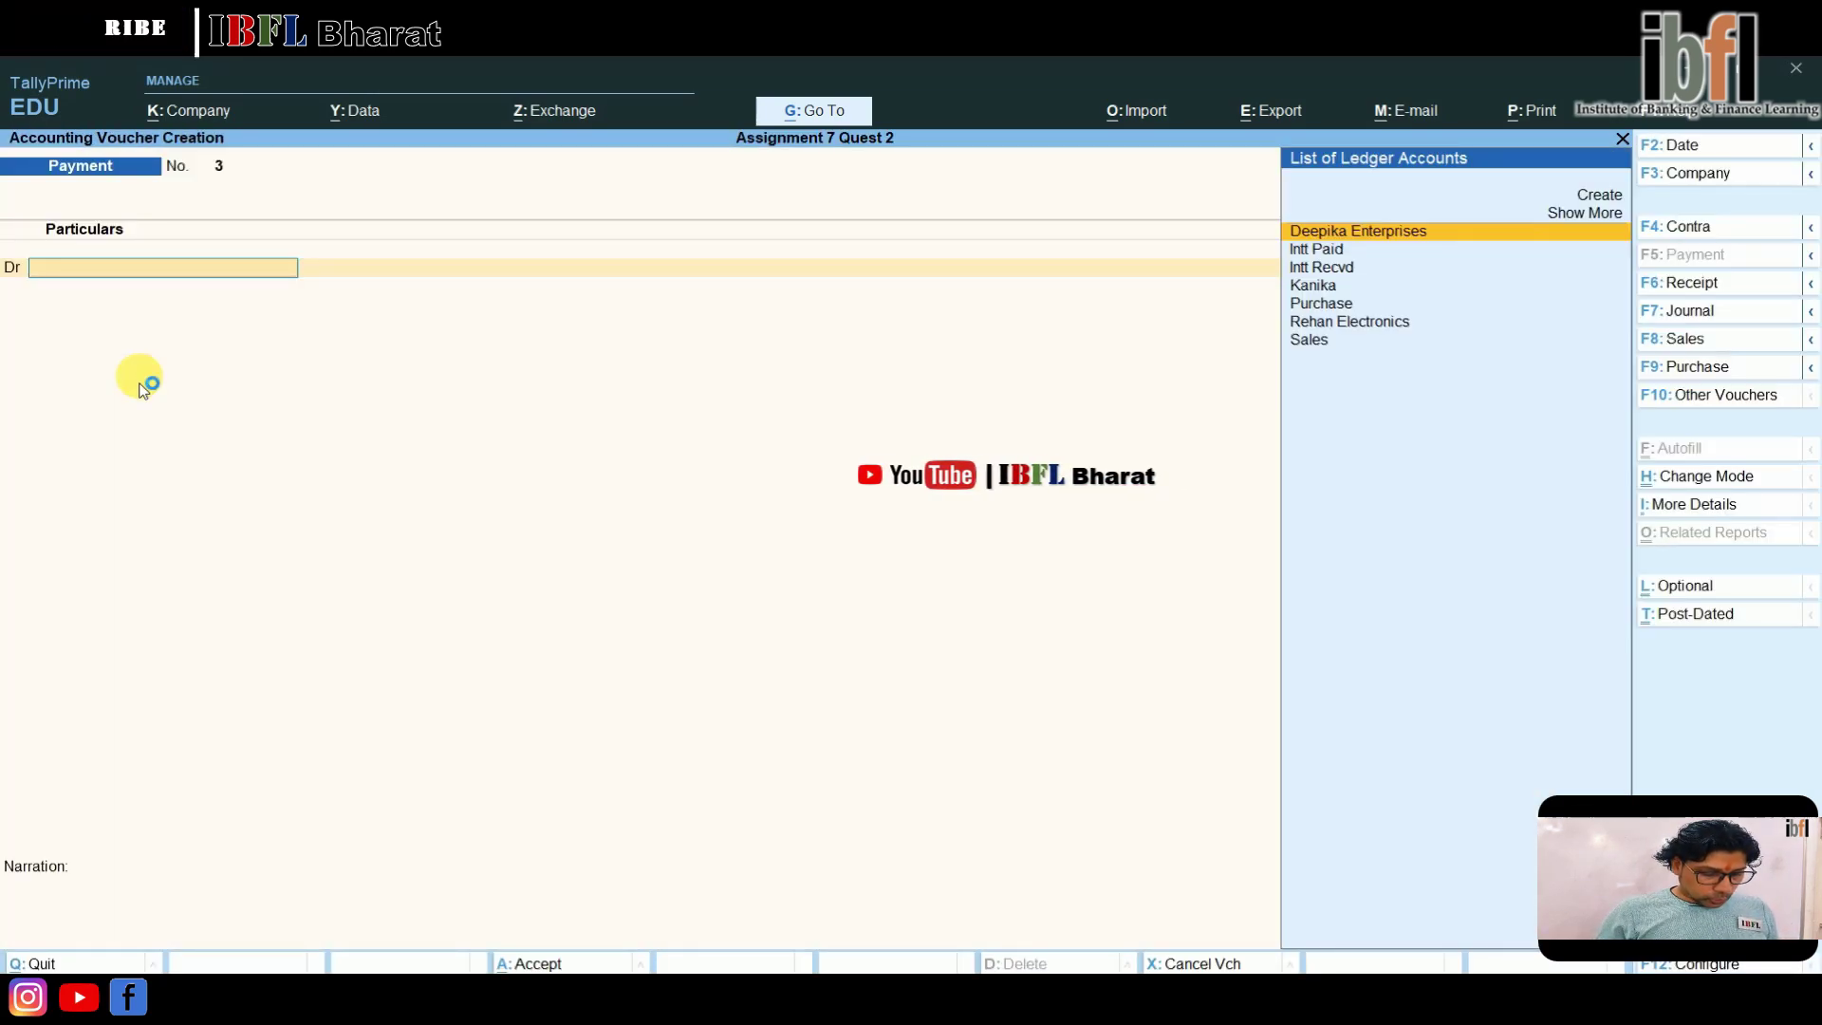
- Switch to a sales voucher and change its entry mode to the plain debit and credit layout
key(F8)
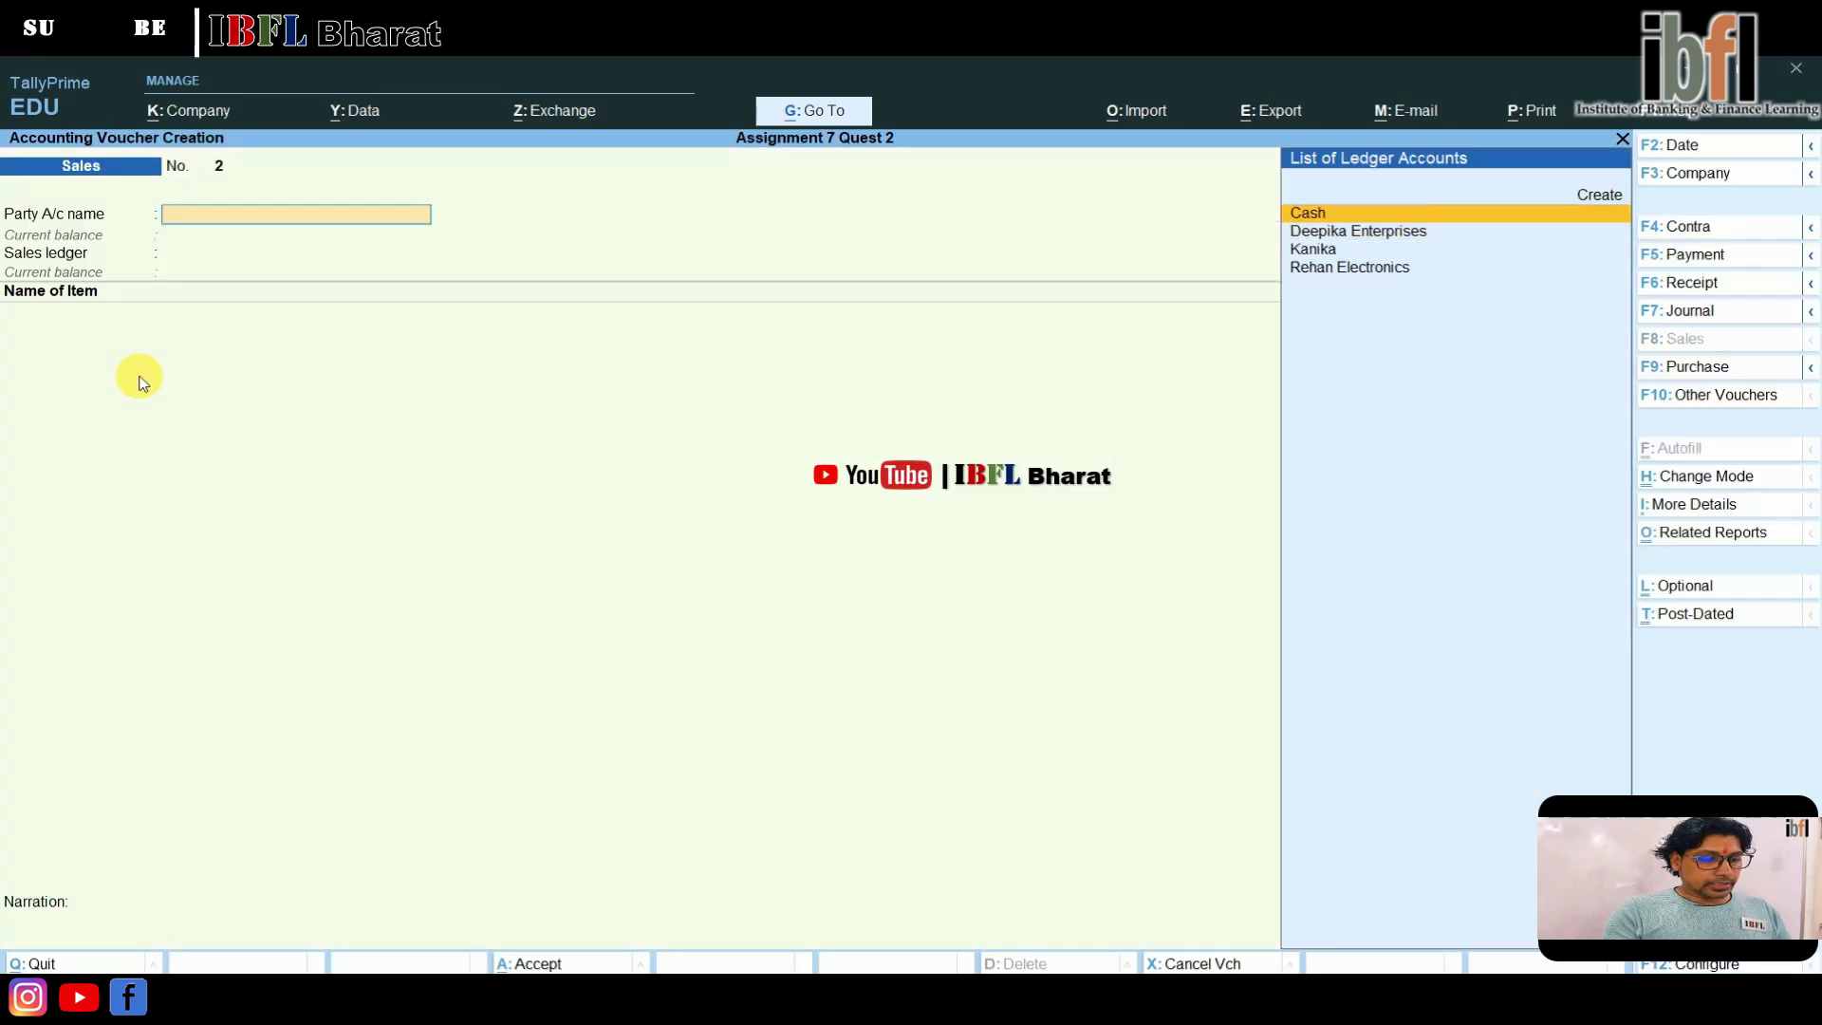
key(ctrl+h)
key(Down)
key(Down)
key(Return)
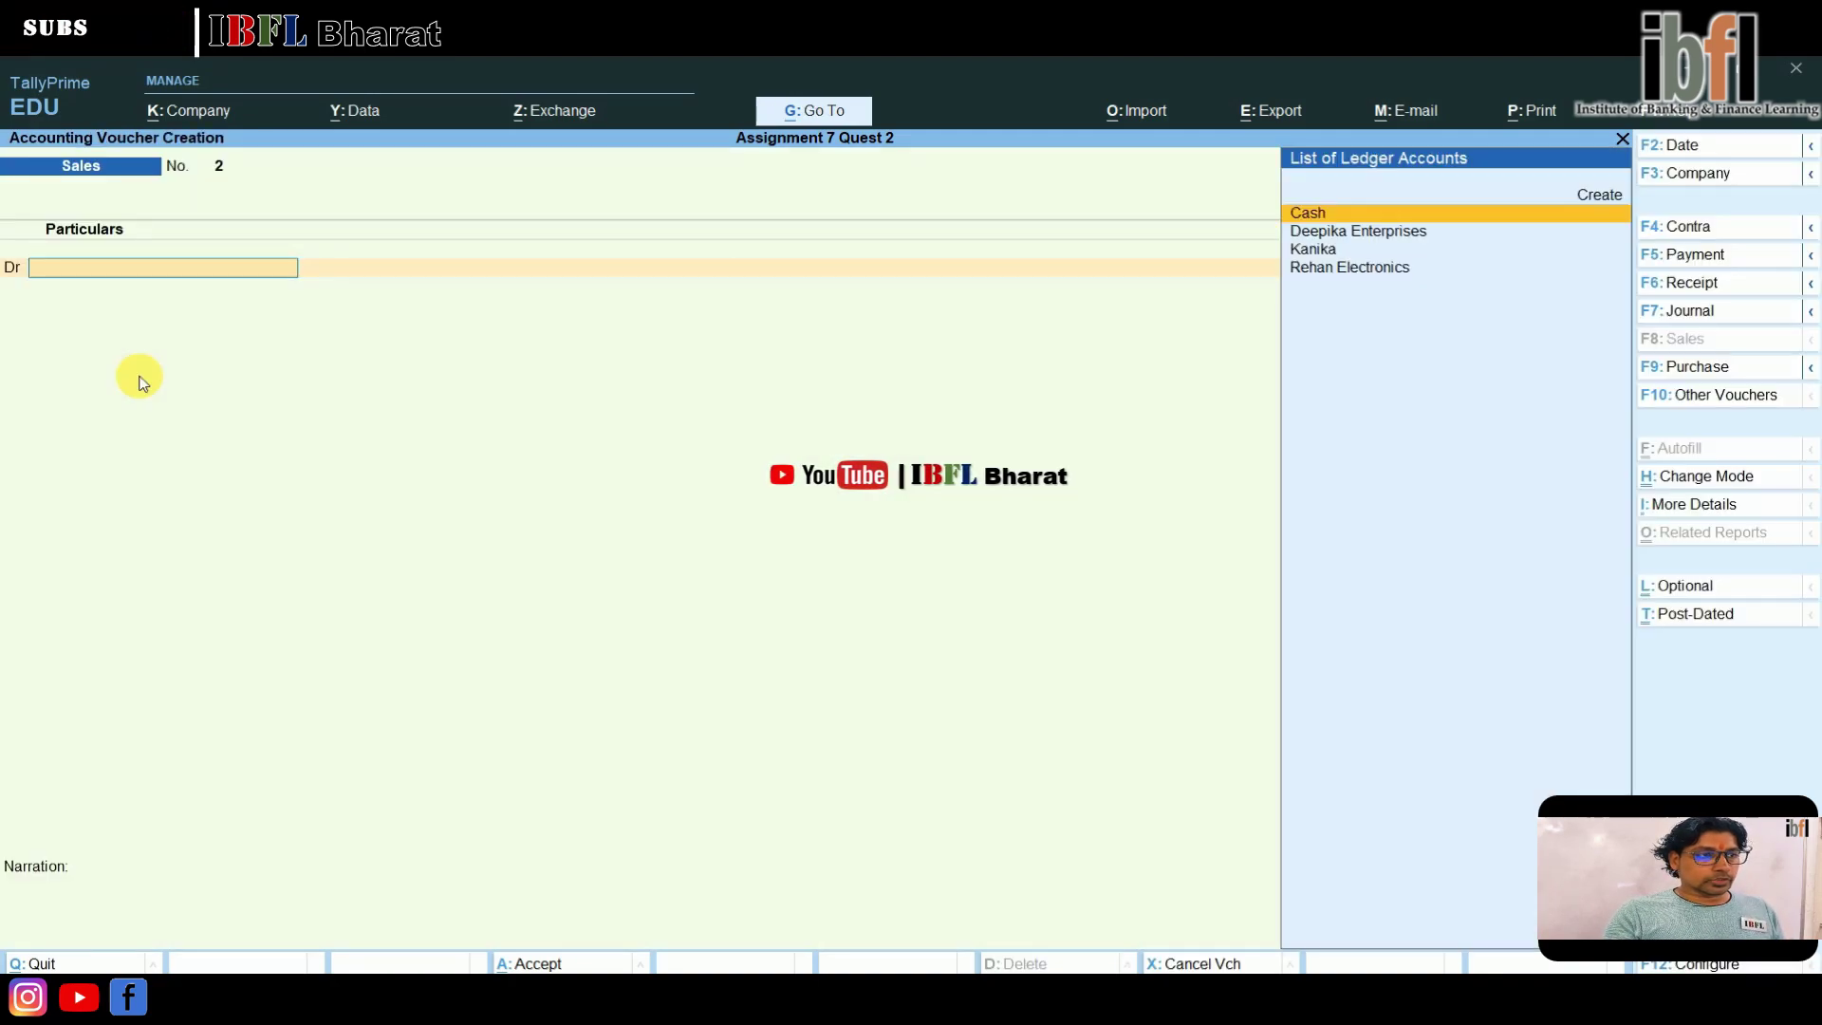
- Create a new ledger from the voucher with the customer's name, grouped under Sundry Debtors with bill-by-bill balances
key(Up)
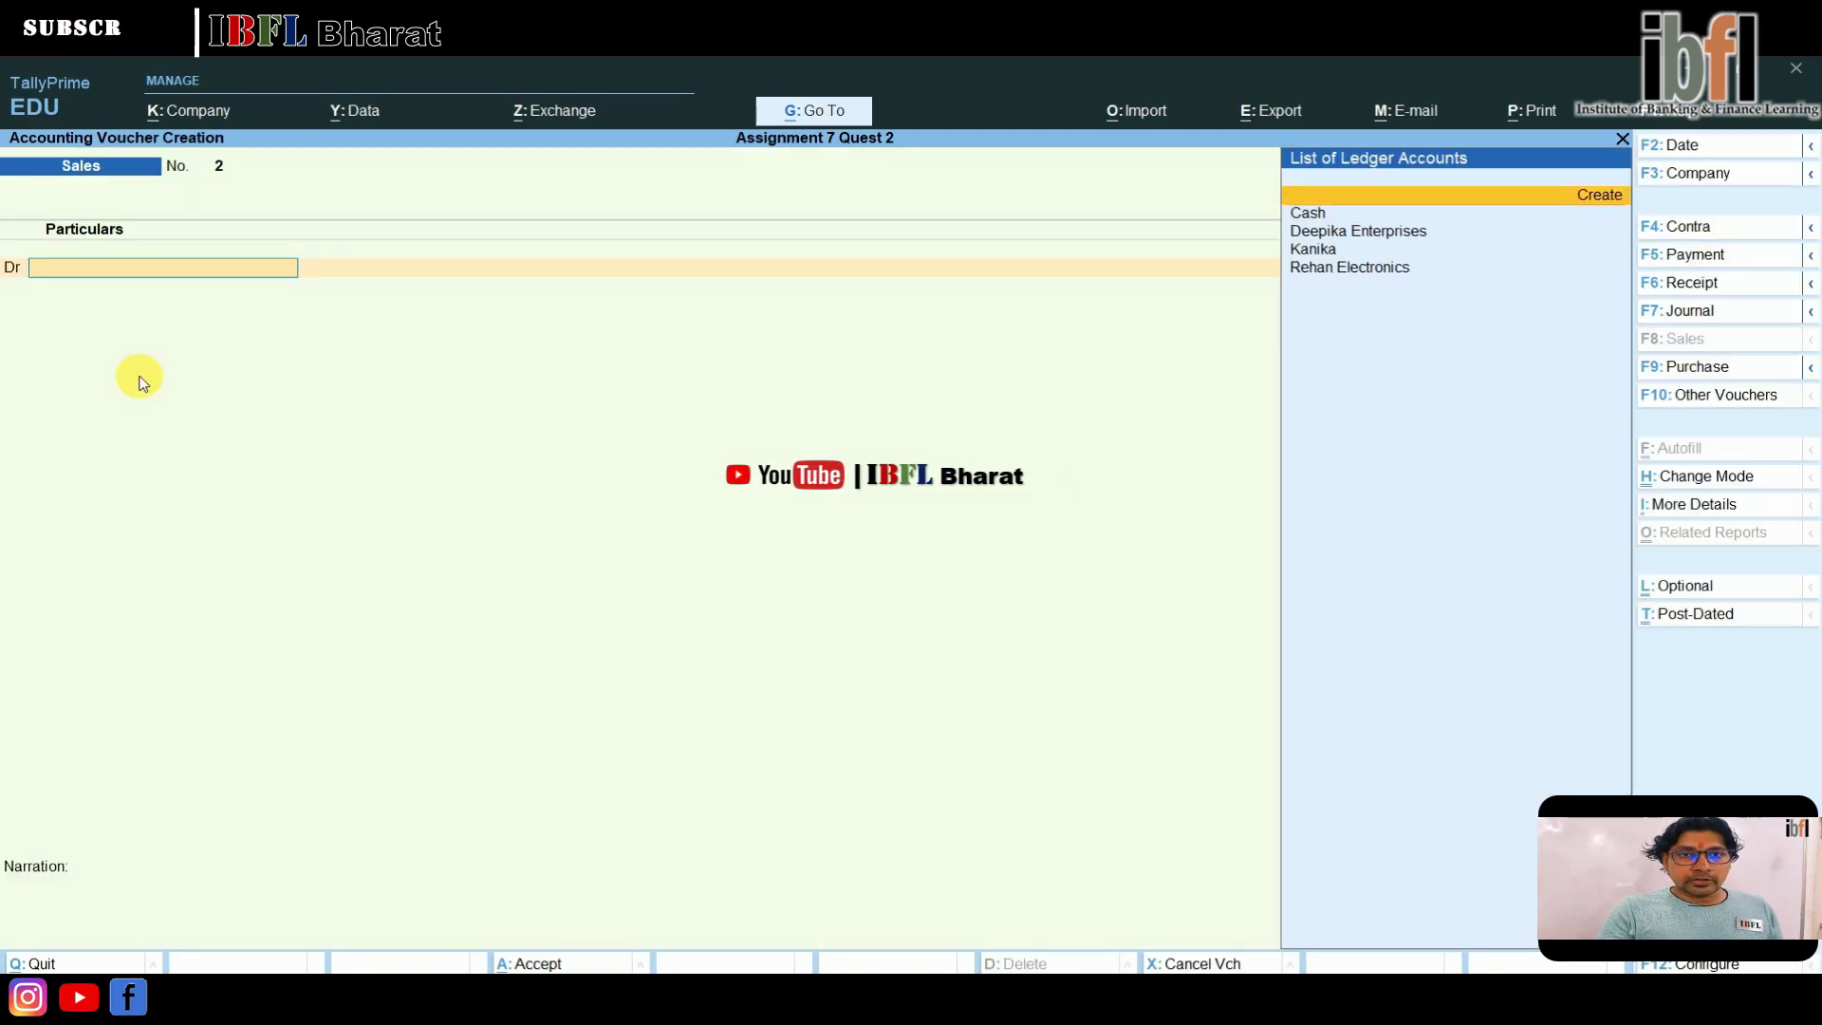
key(Return)
text(Manish)
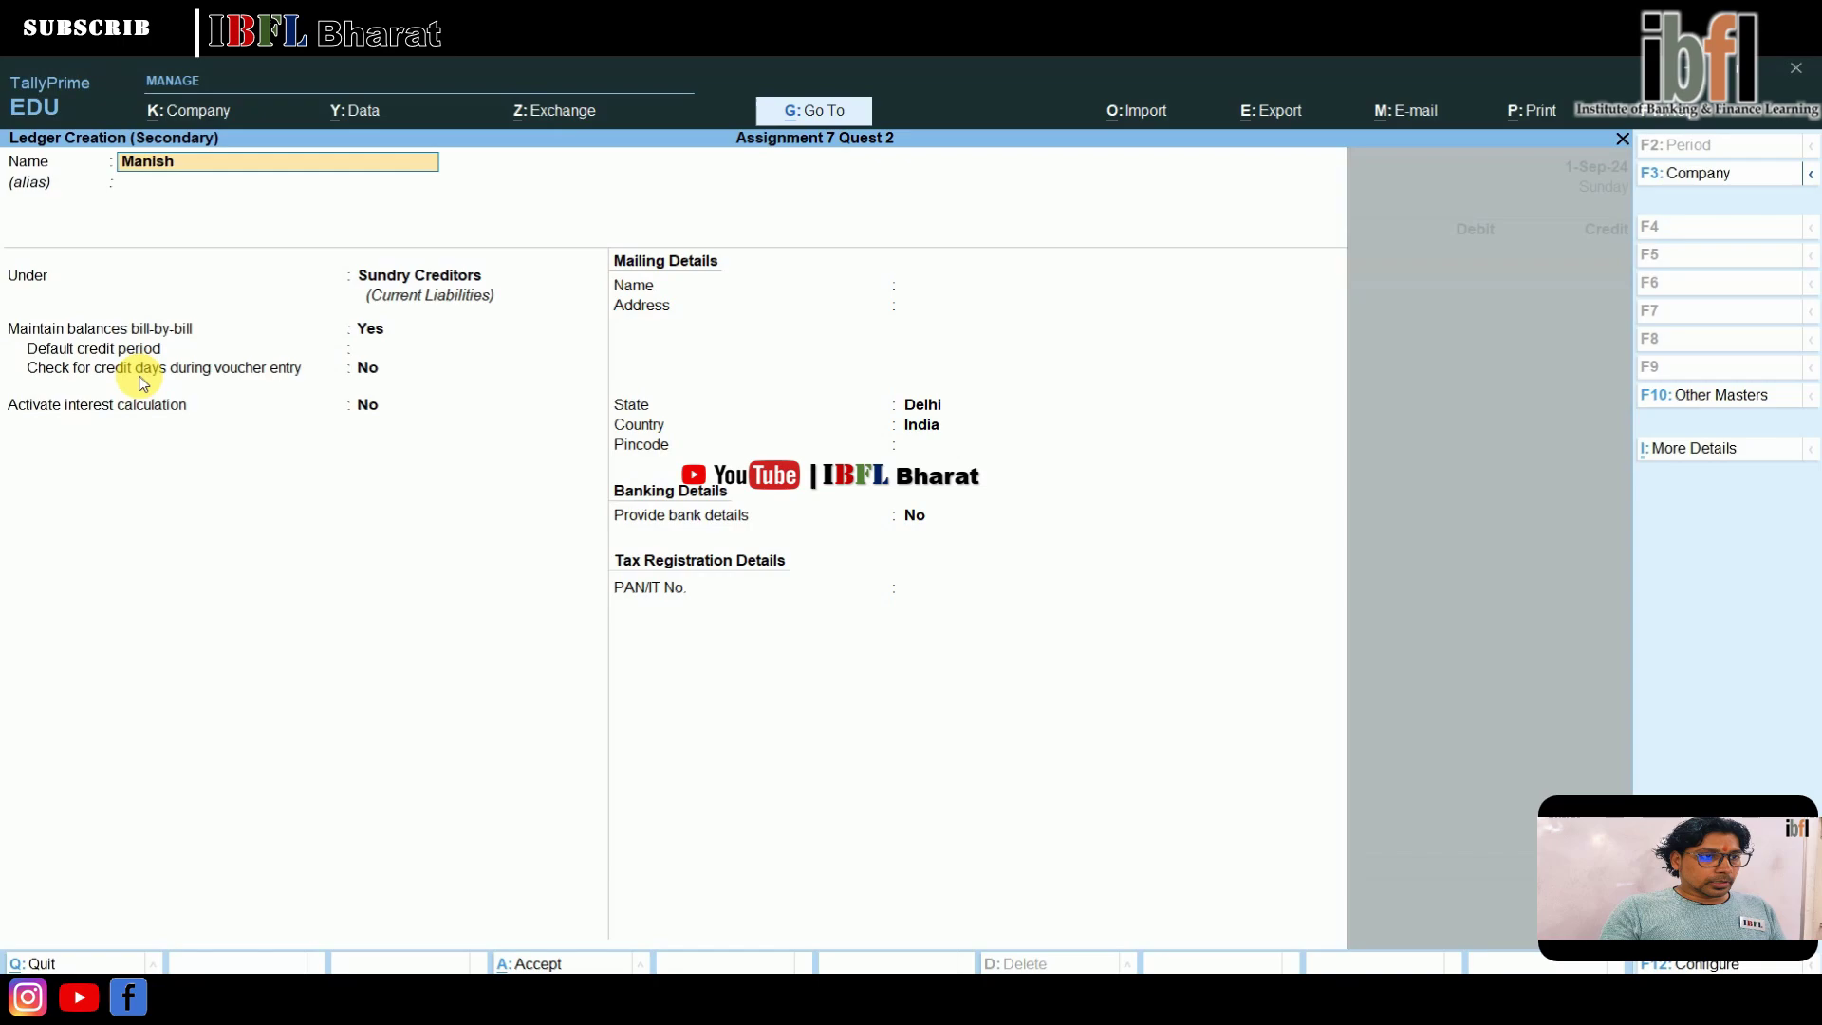
key(Return)
key(Return)
text(Deb)
key(Return)
key(Return)
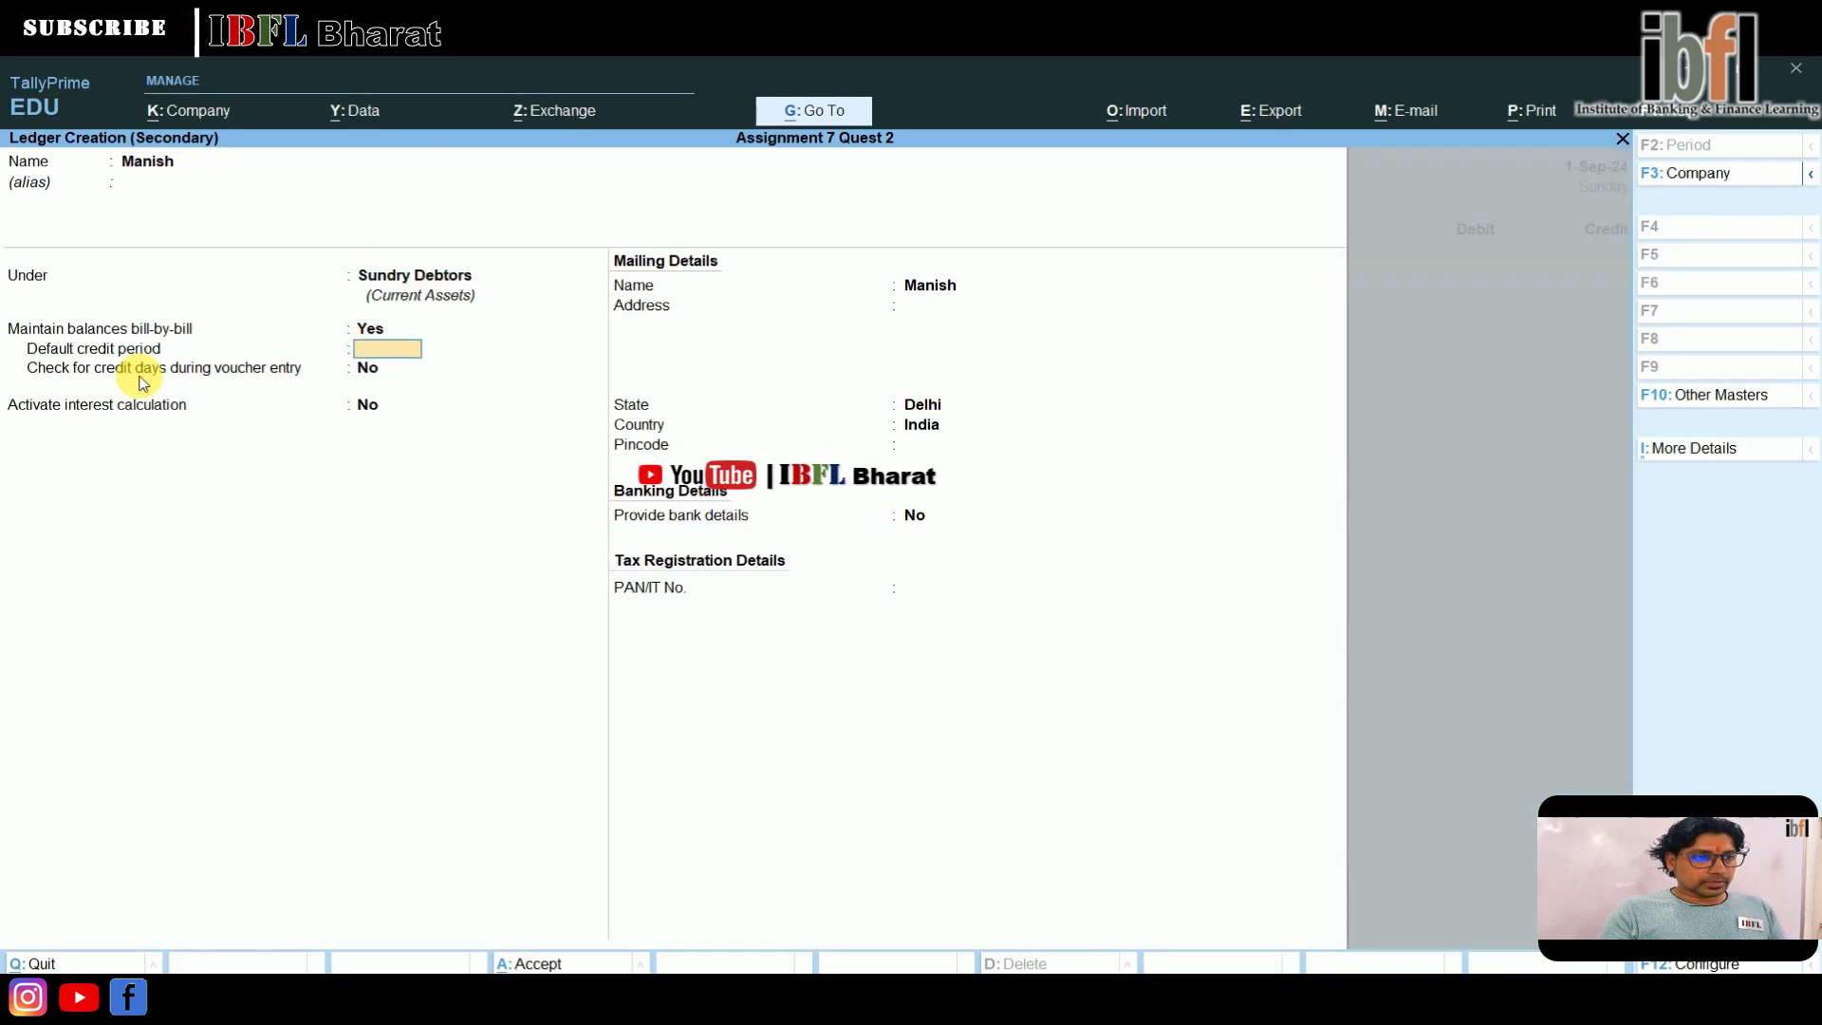
- Activate interest calculation transaction-by-transaction for the customer's ledger, with no parameter override and transaction dates excluded
key(Return)
key(Return)
key(y)
key(Return)
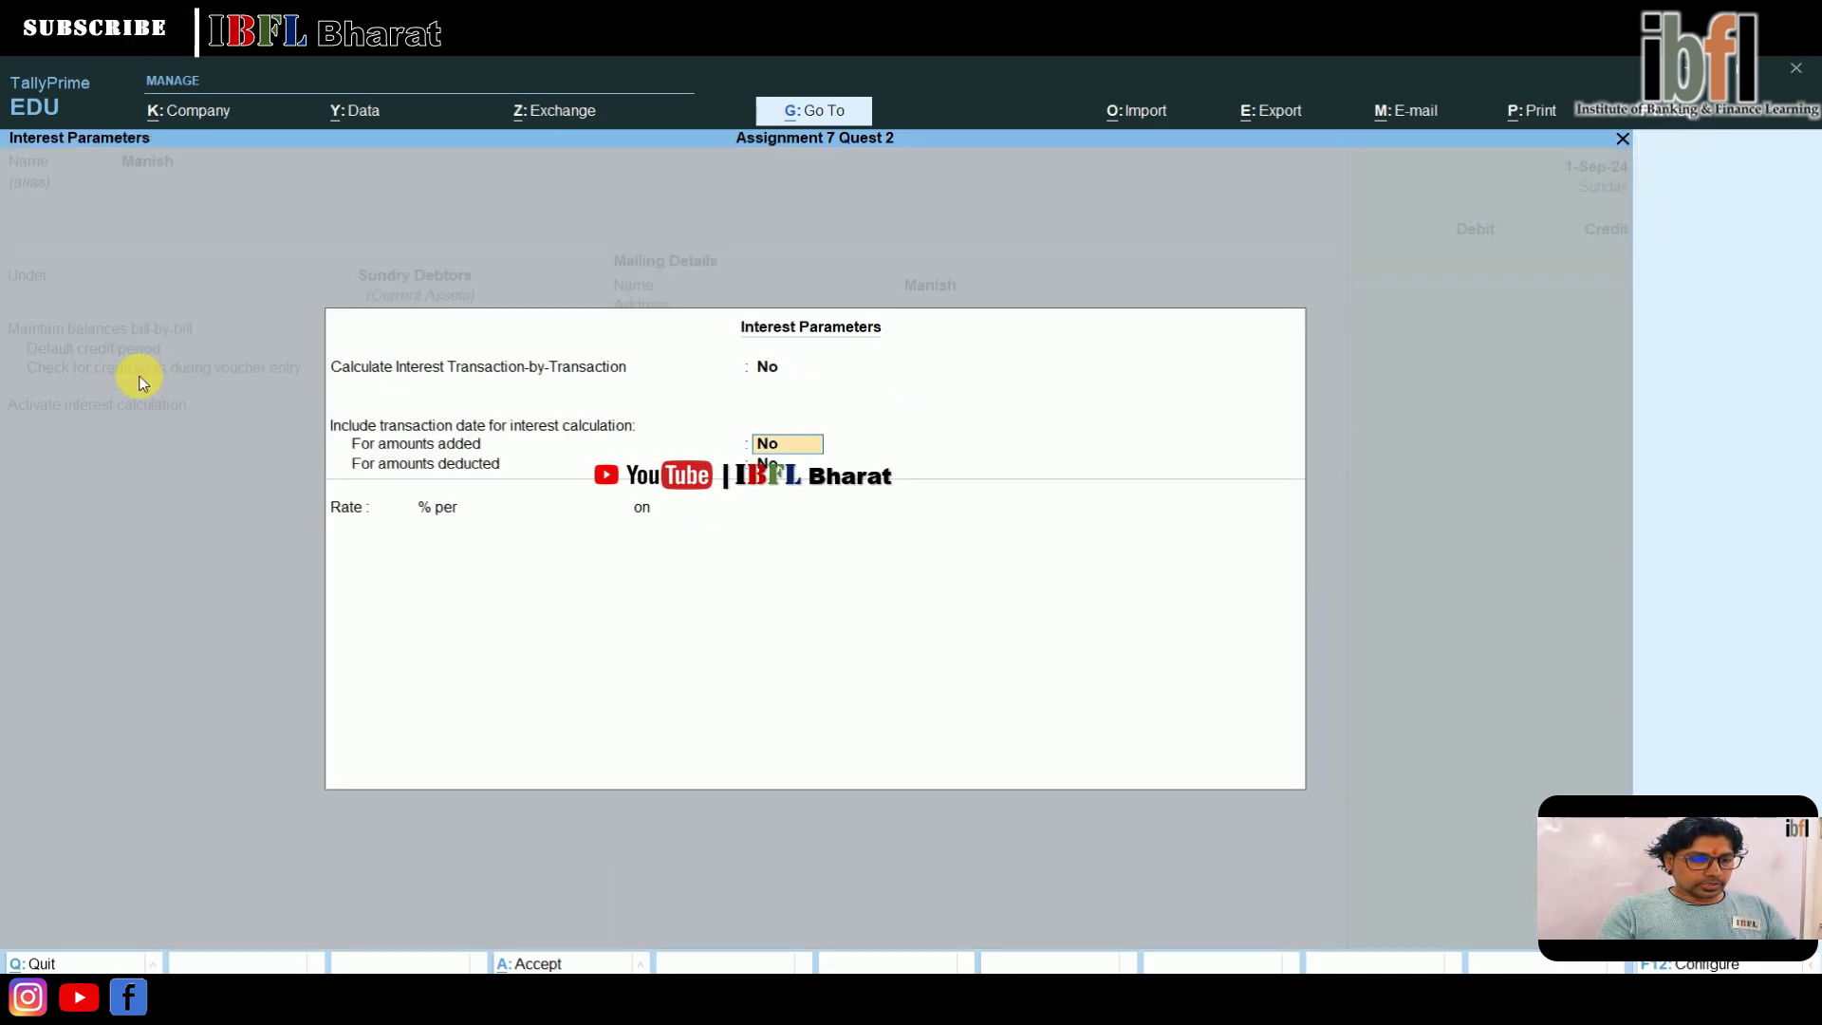
key(BackSpace)
key(y)
key(n)
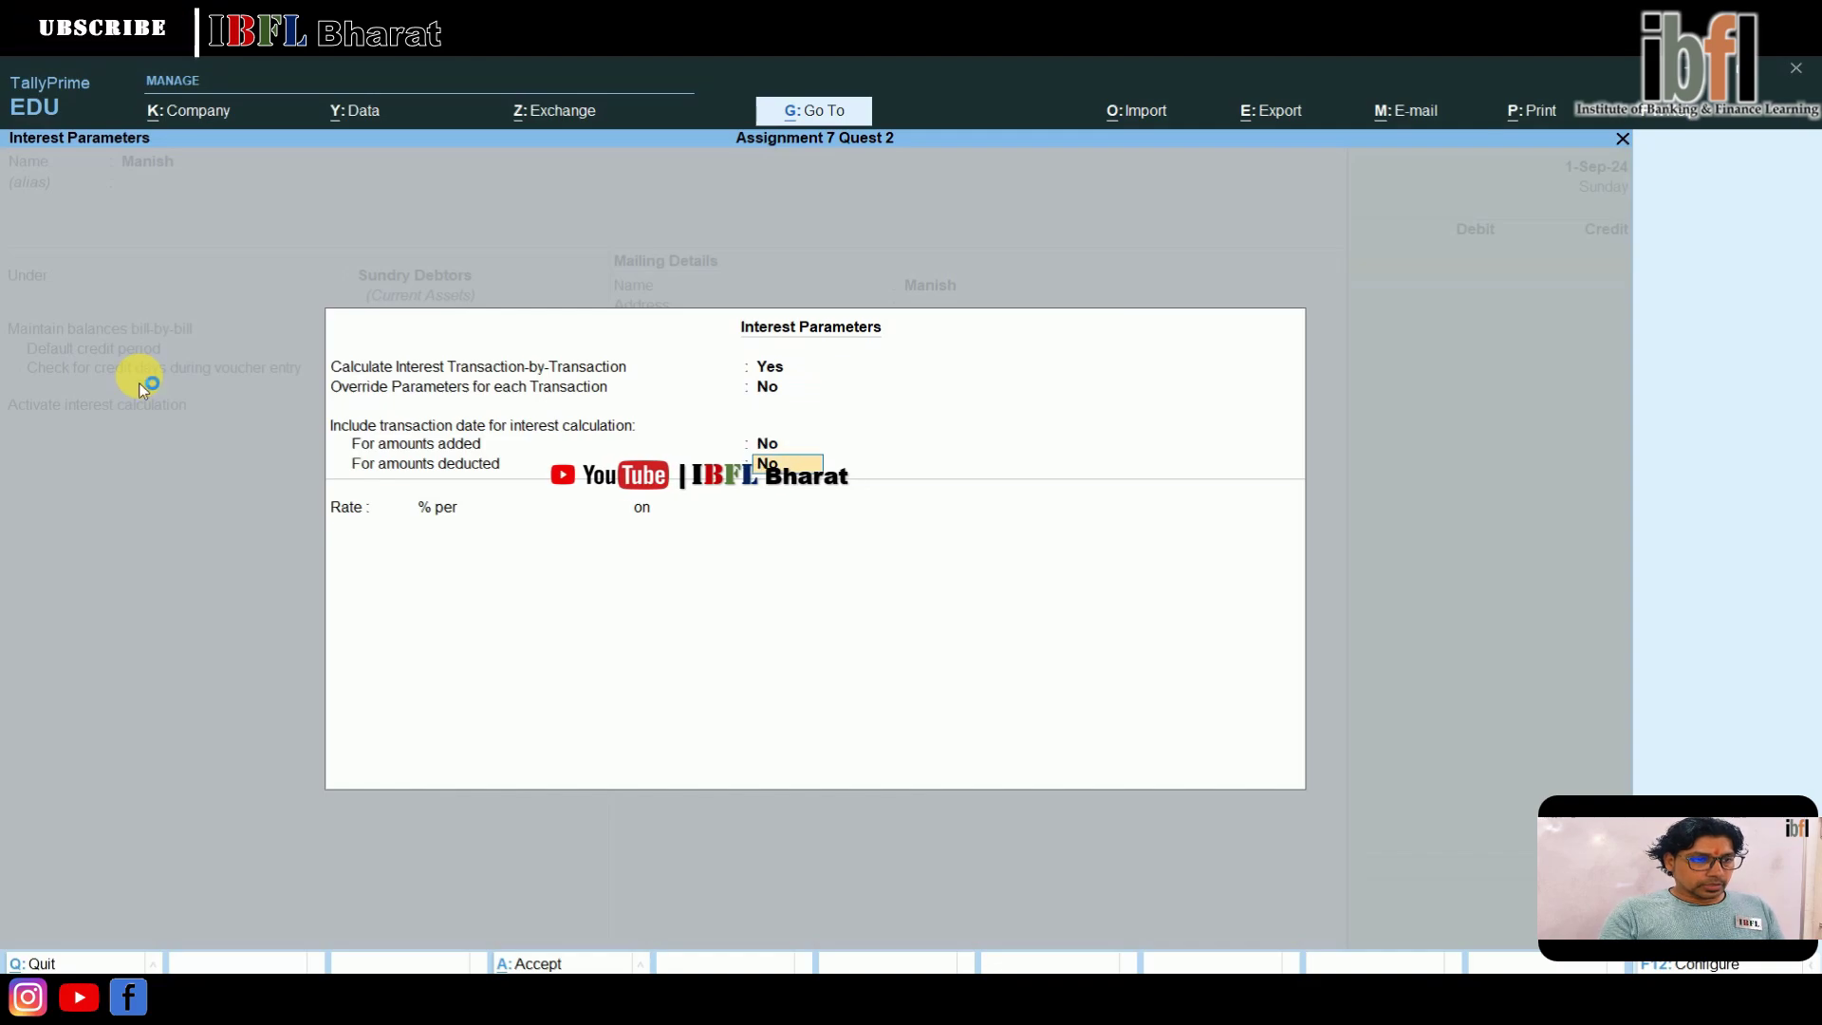
key(Return)
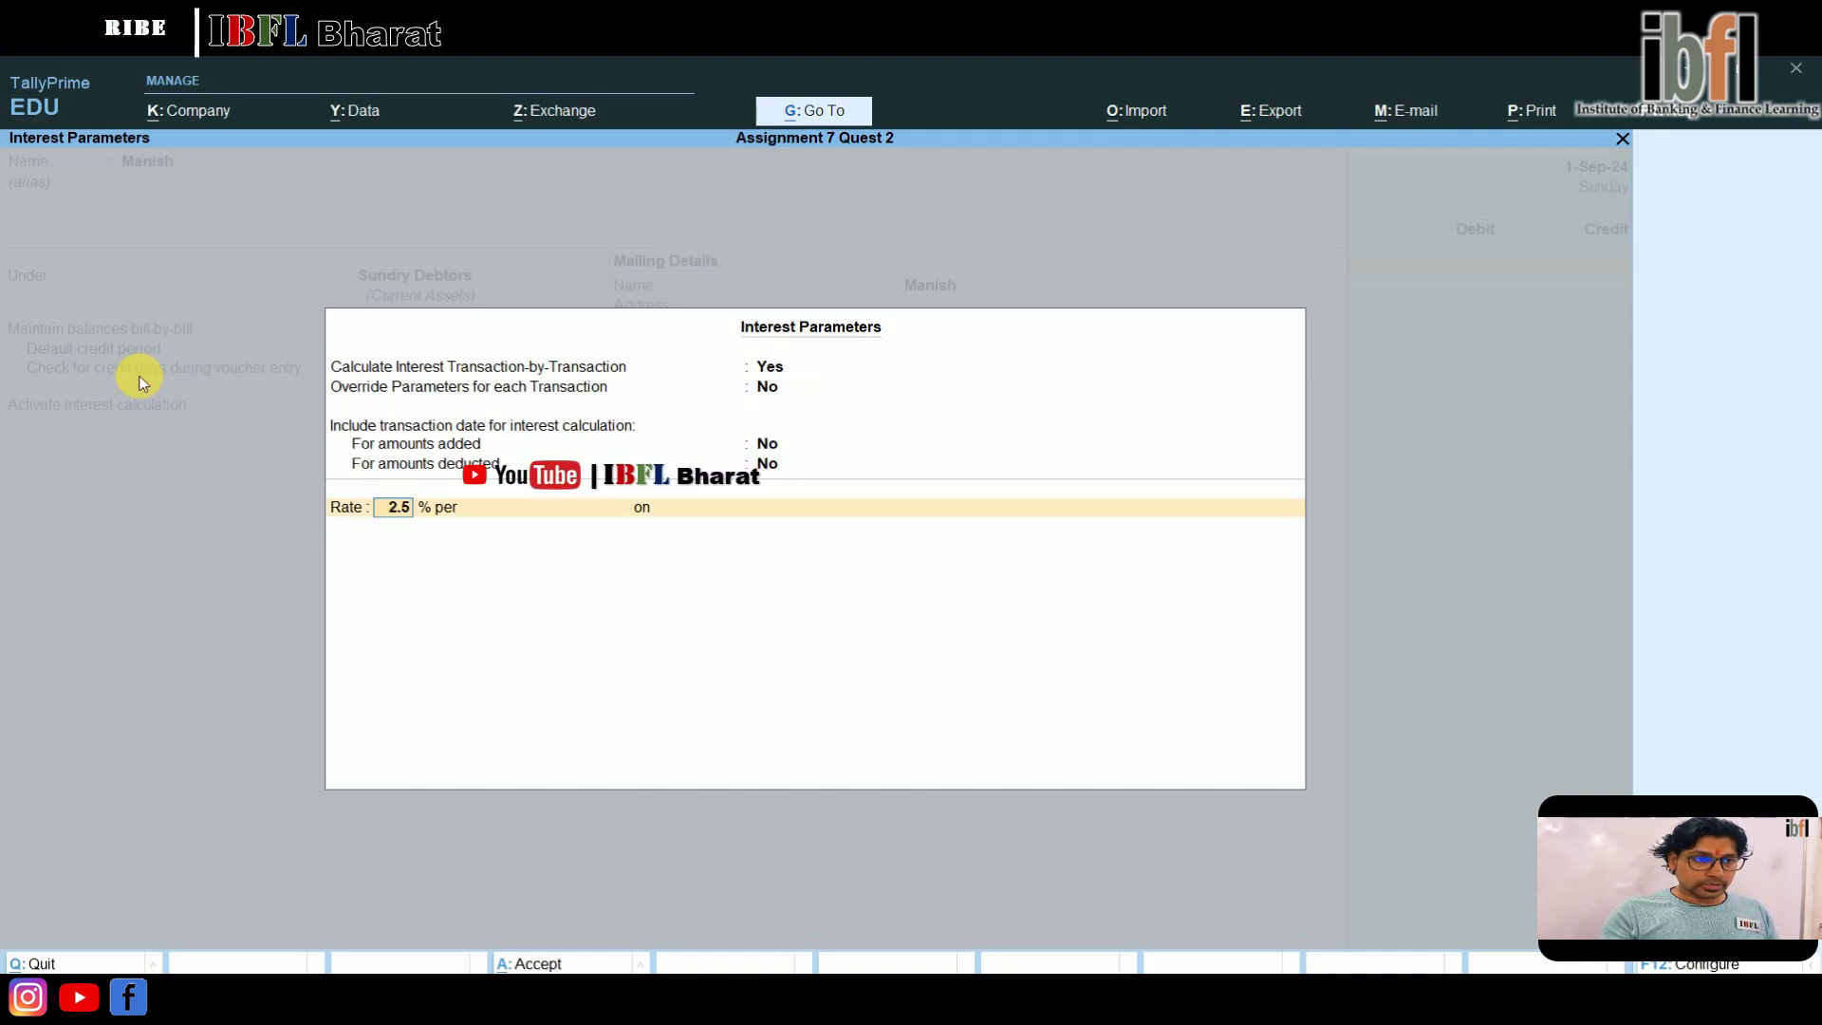
- Set the first interest rate to 2.5% per 365-Day Year on All Balances, applied Always and calculated from Date of Applicability
text(2.5)
key(Return)
key(Return)
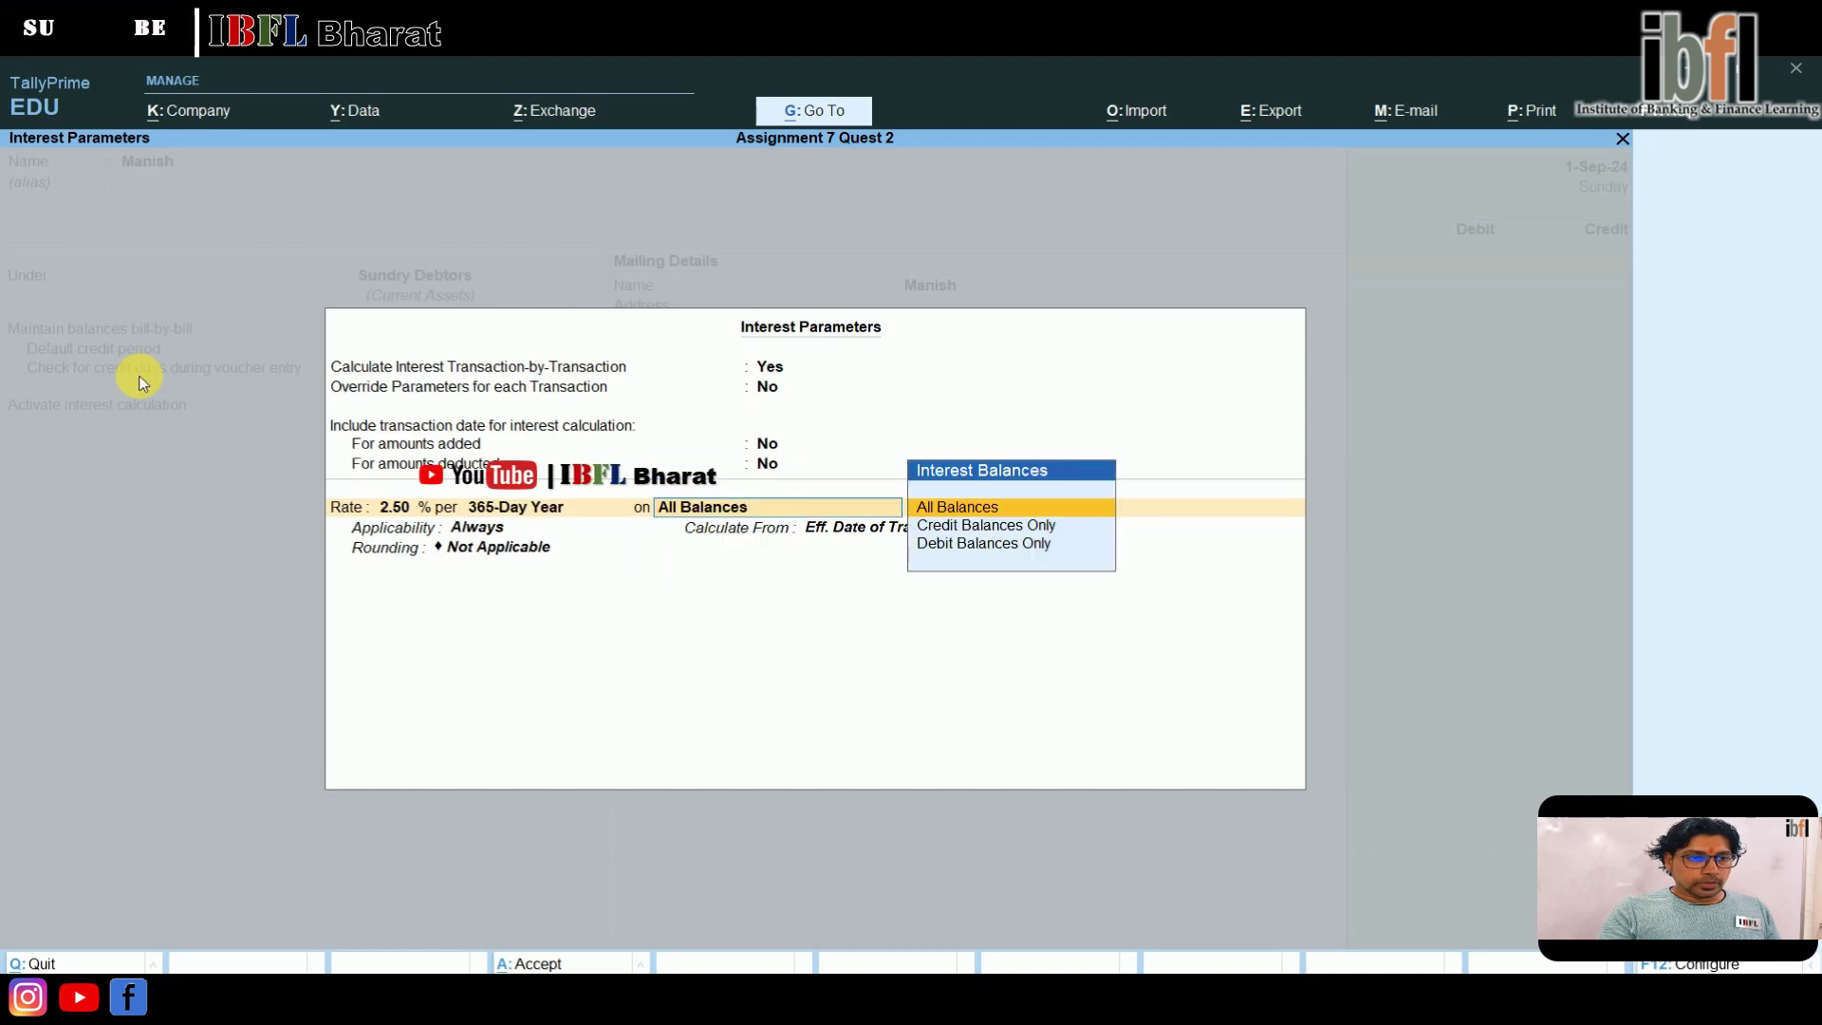
key(Return)
key(Down)
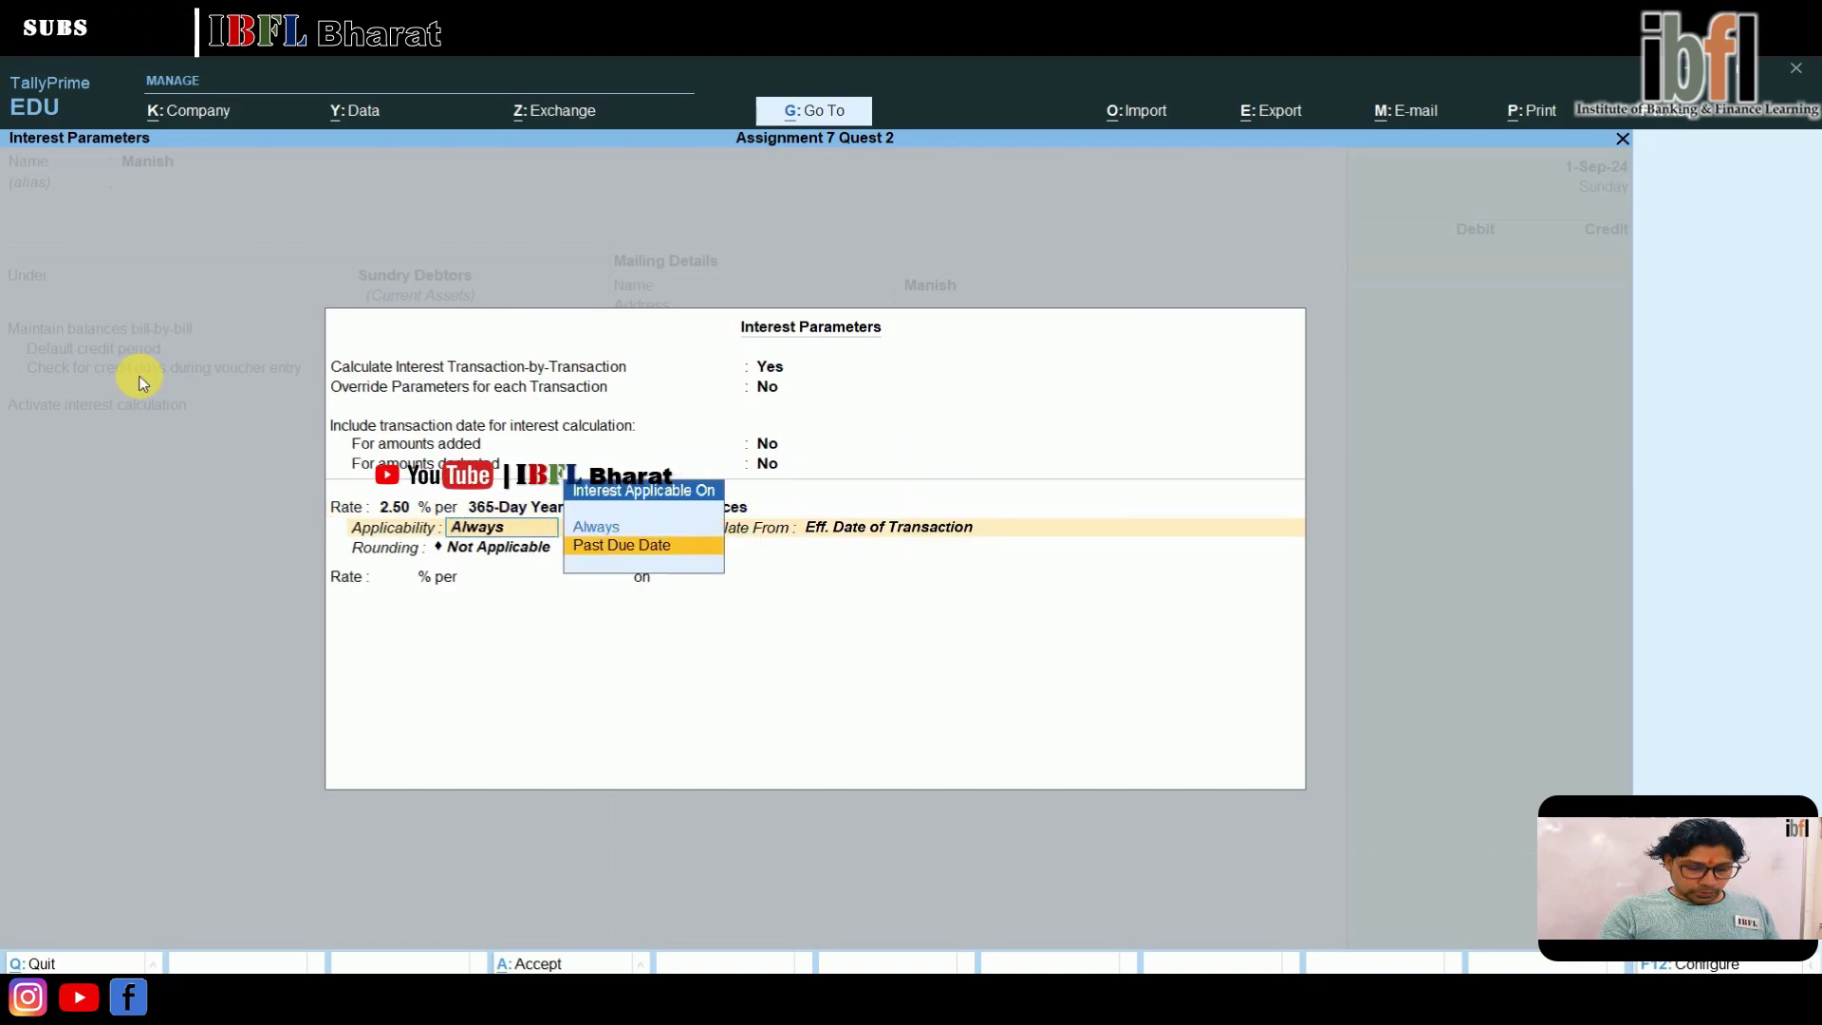
key(Up)
key(Return)
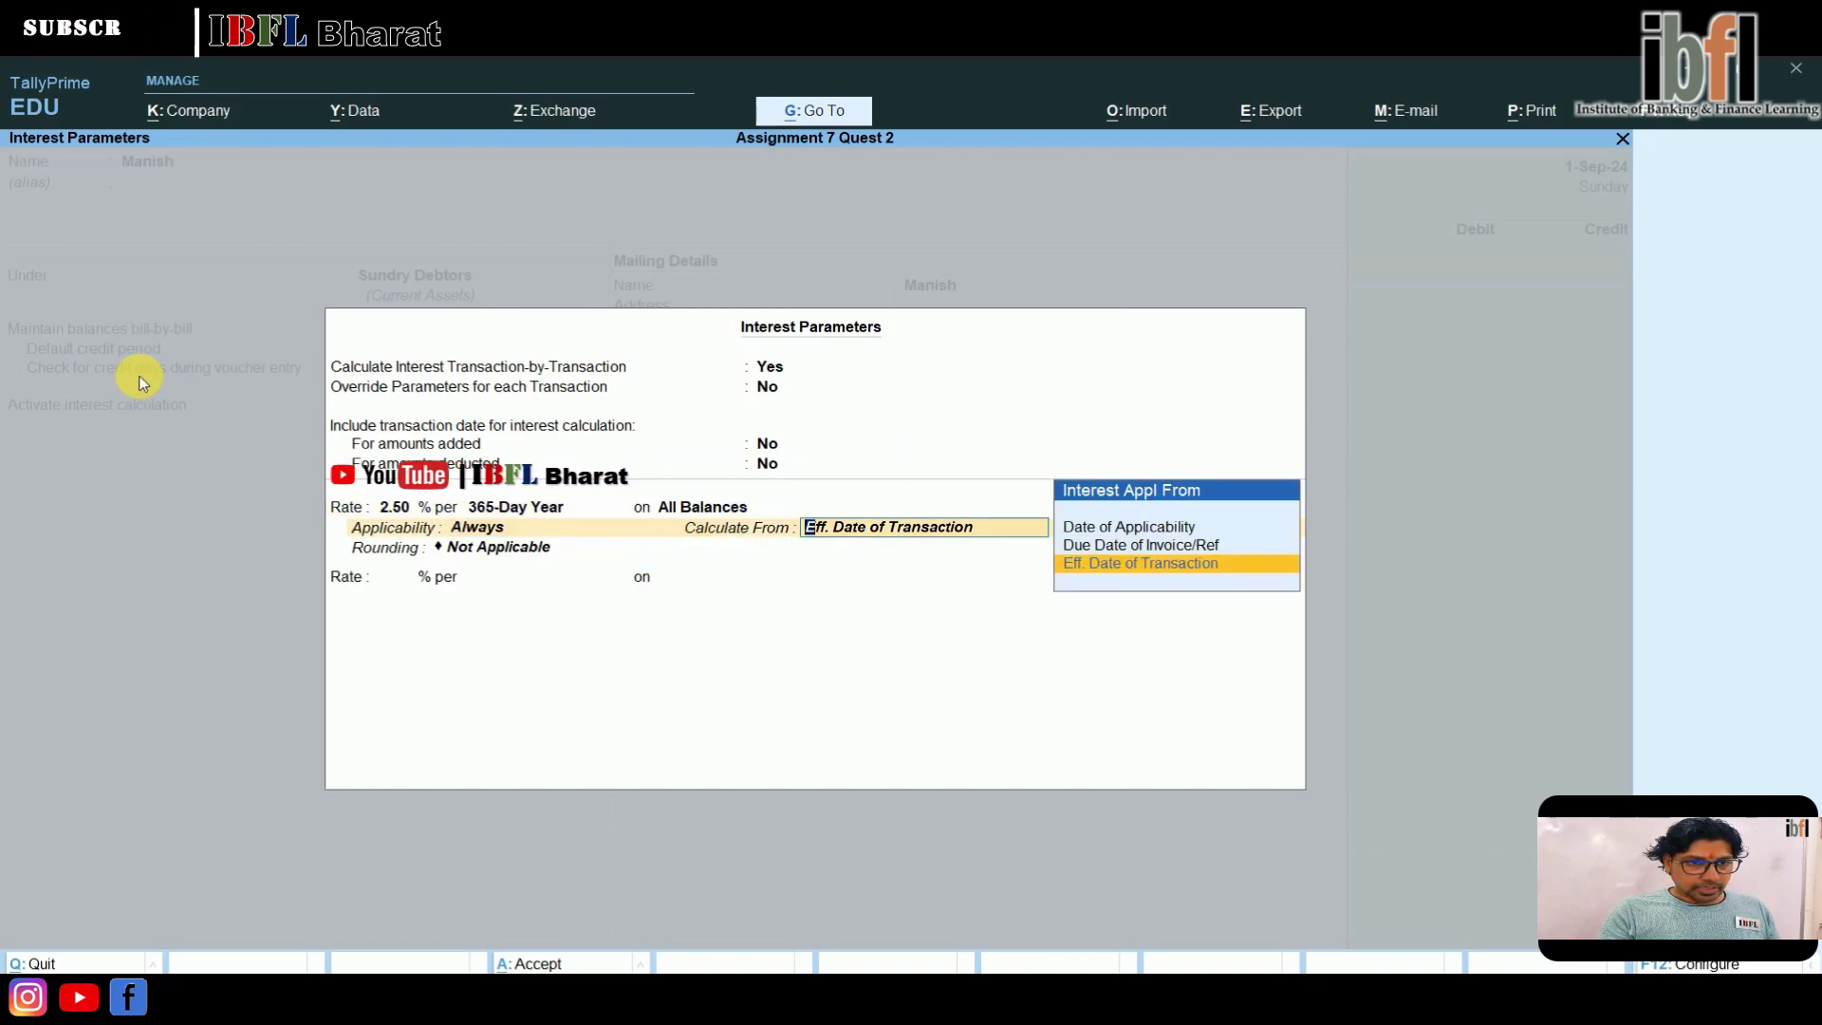
key(Up)
key(Up)
key(Return)
key(Return)
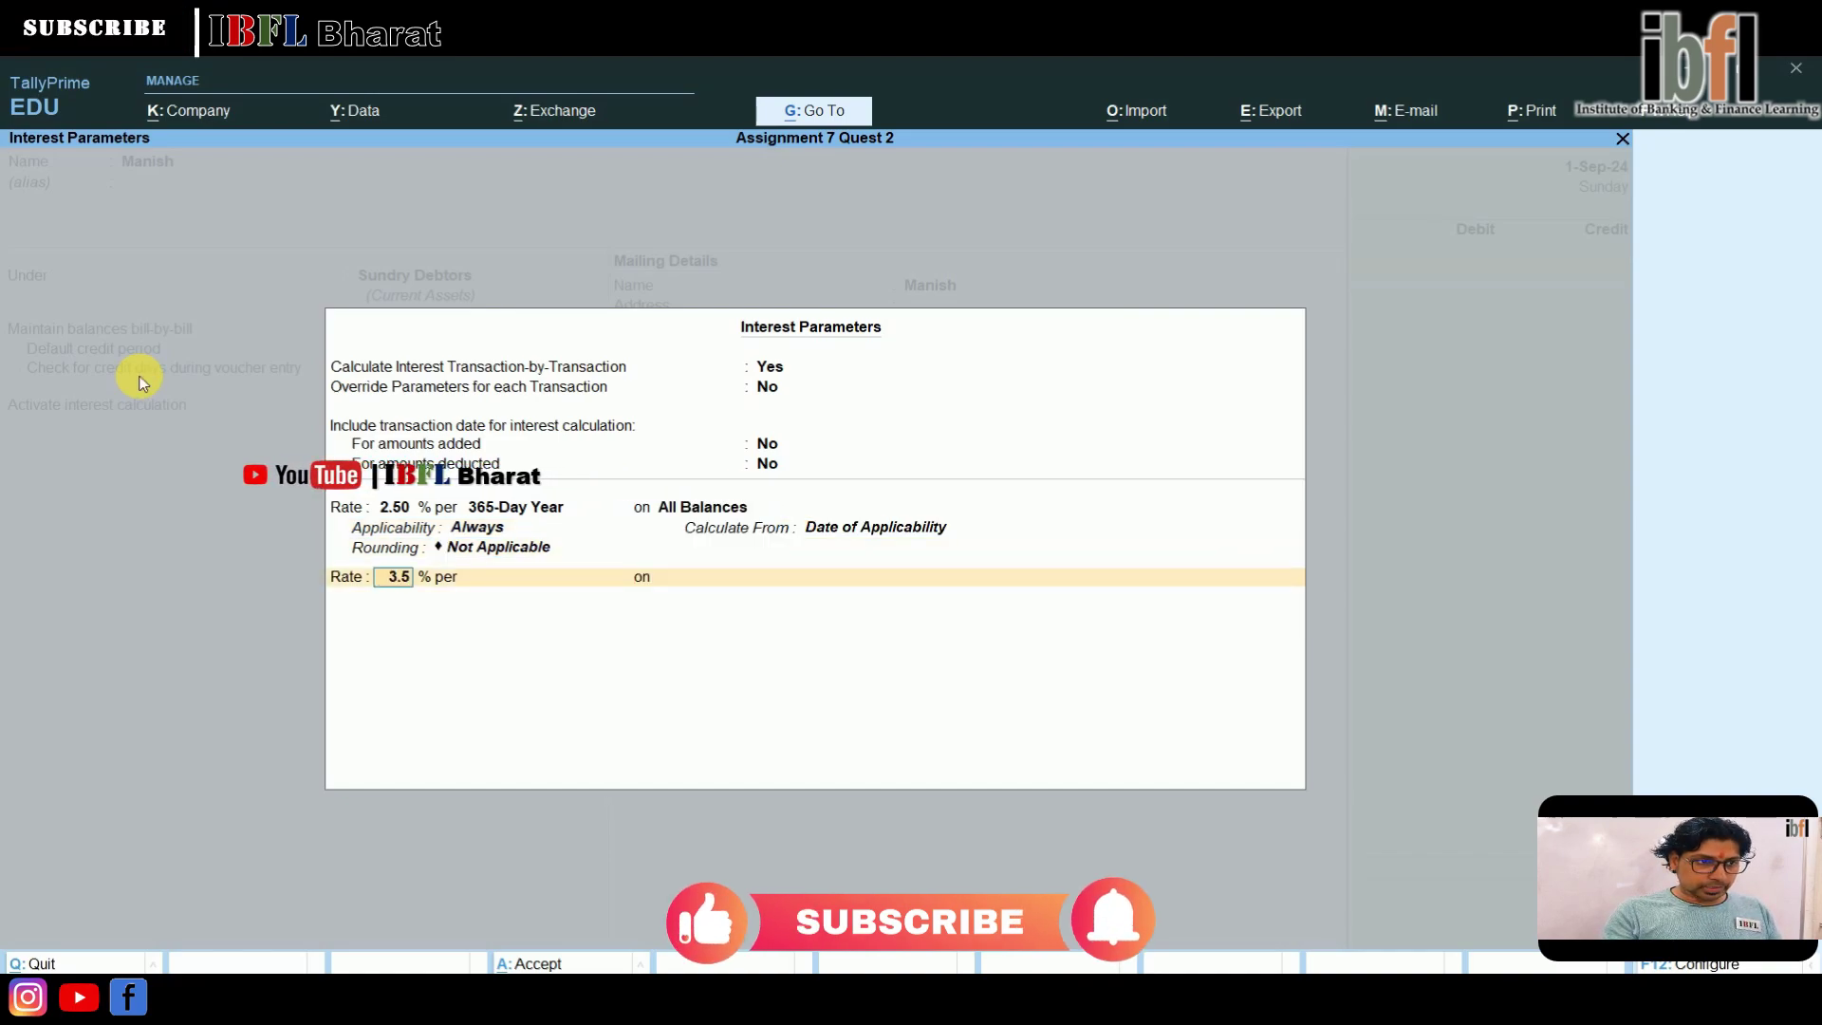
- Add a 3.5% interest rate per 365-Day Year on All Balances, Past Due Date by 30 days, calculated from Date of Applicability
key(Return)
key(Down)
key(Return)
key(Return)
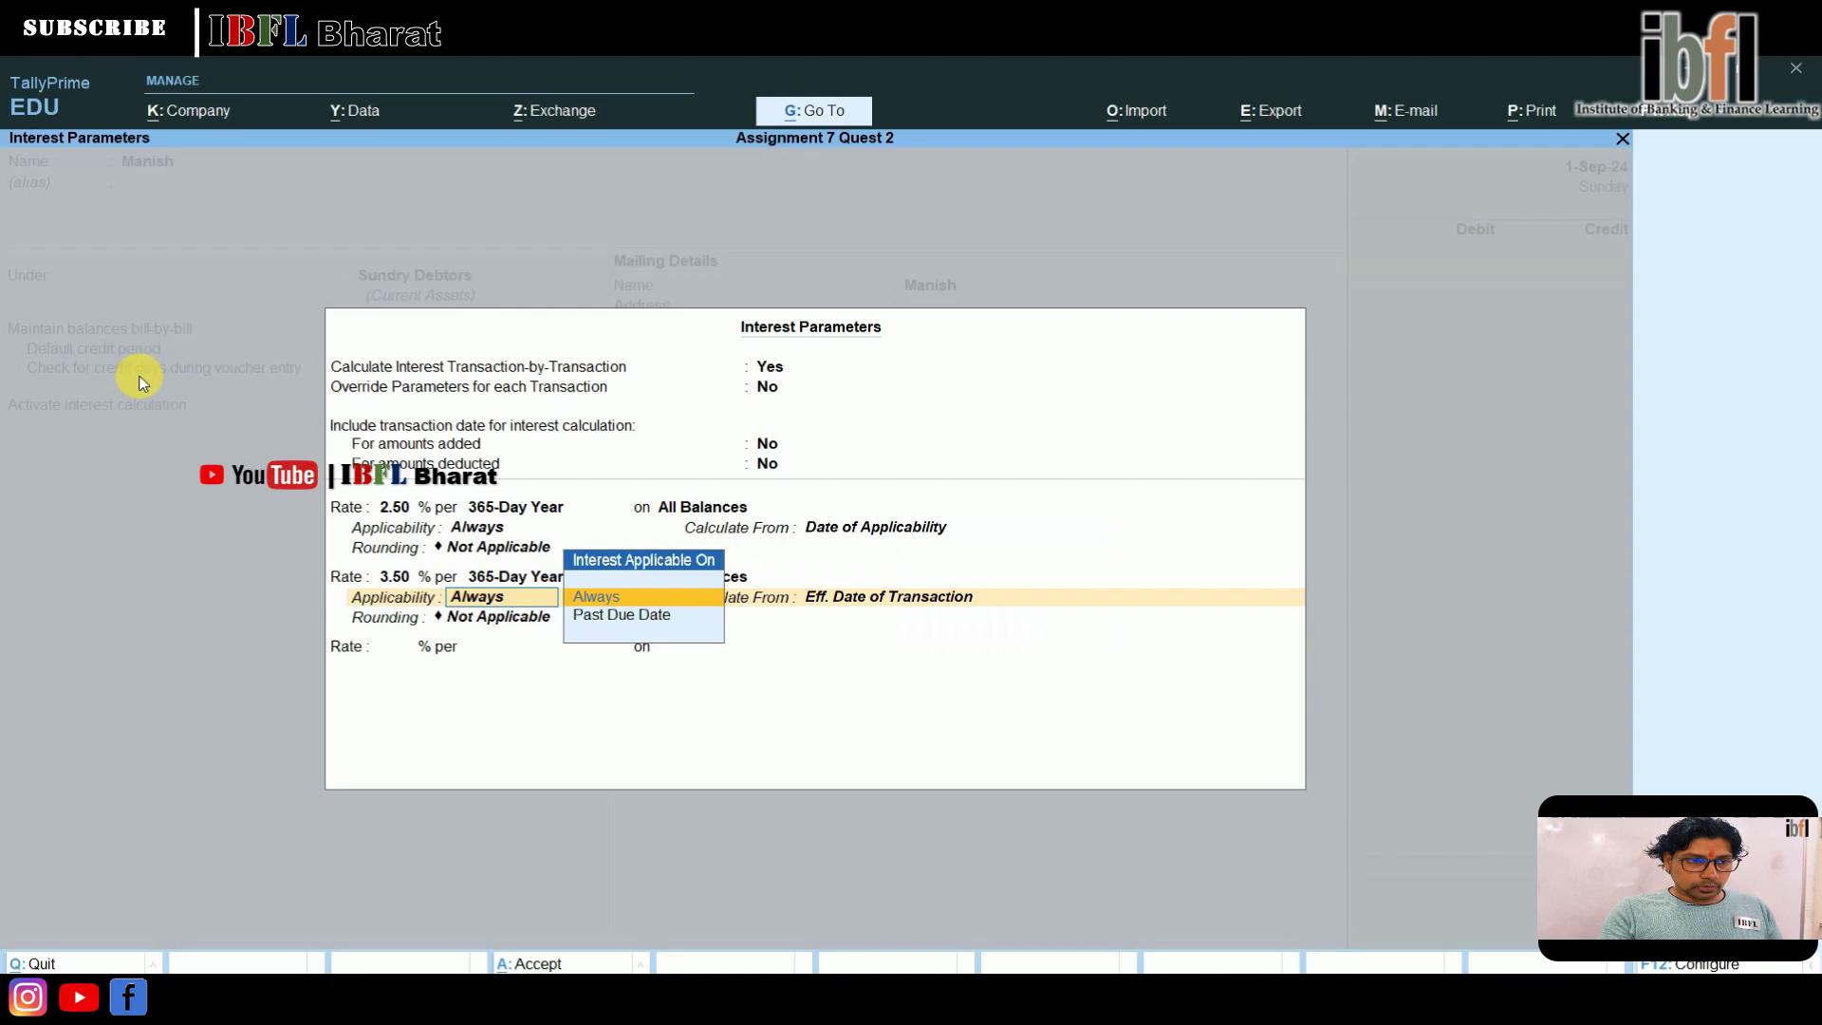
key(Down)
key(Return)
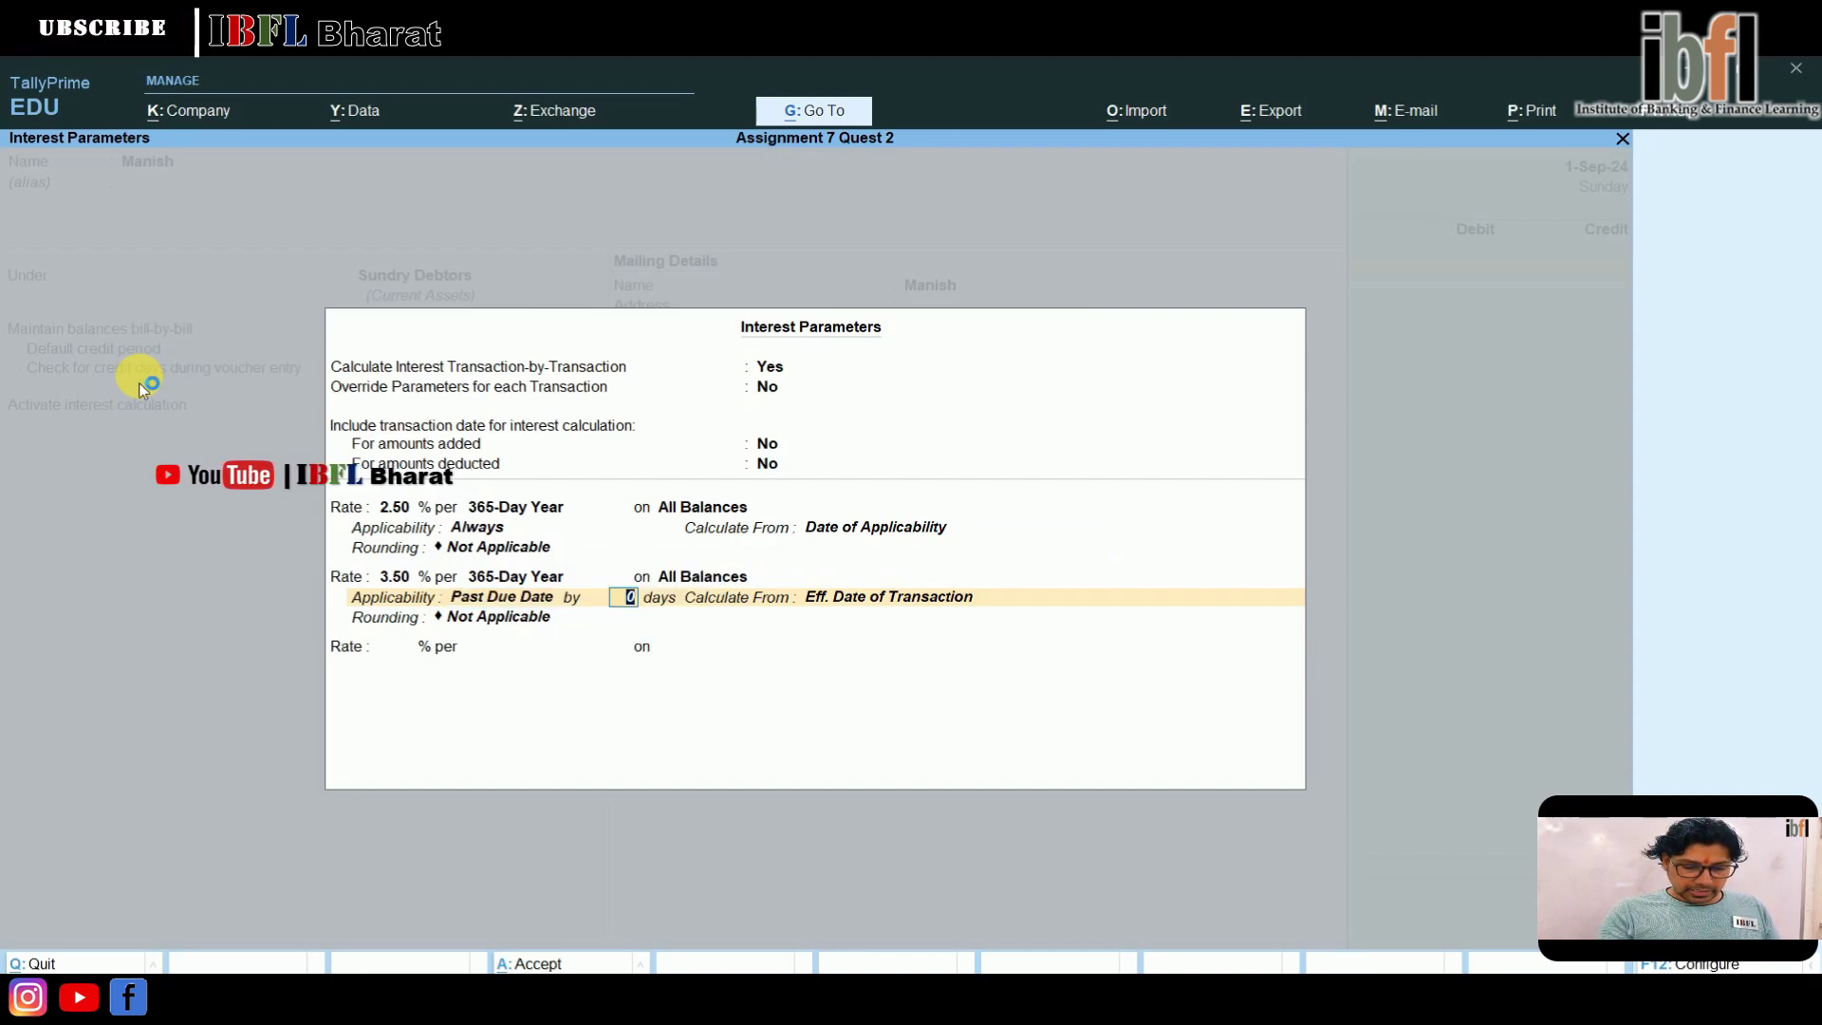
text(30)
key(Return)
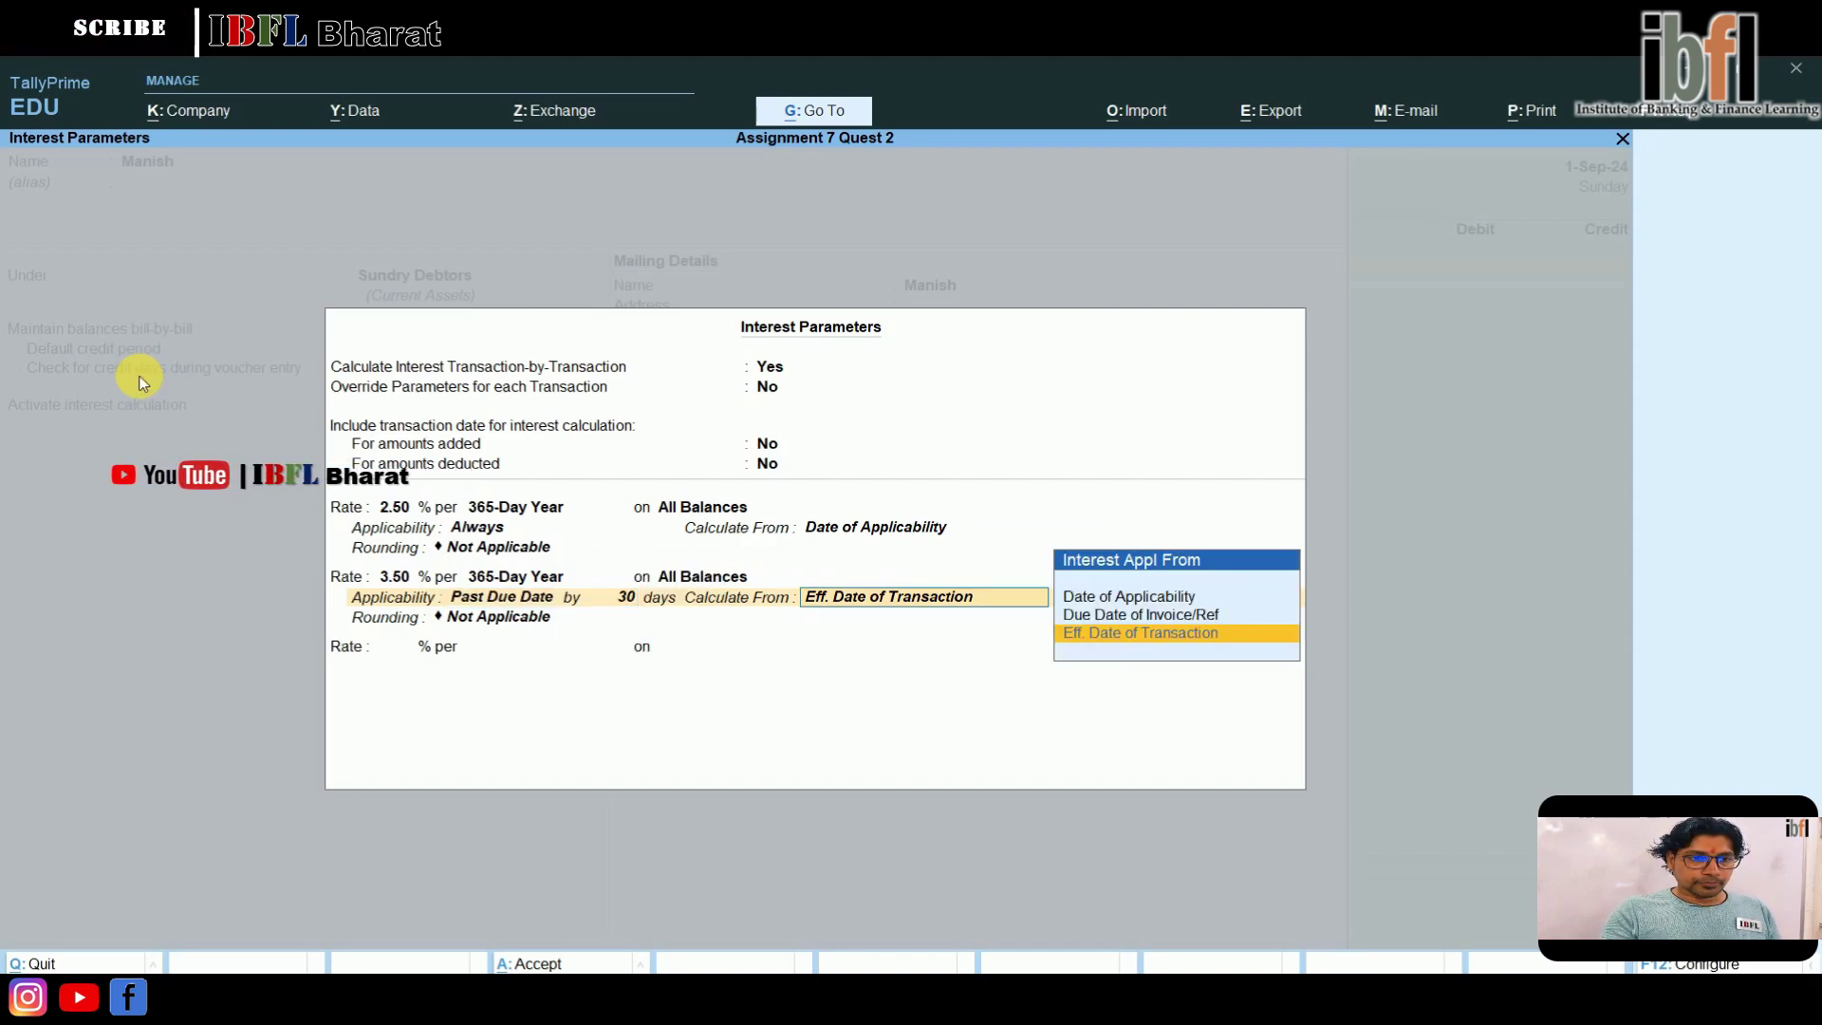
key(Up)
key(Up)
key(Return)
key(Return)
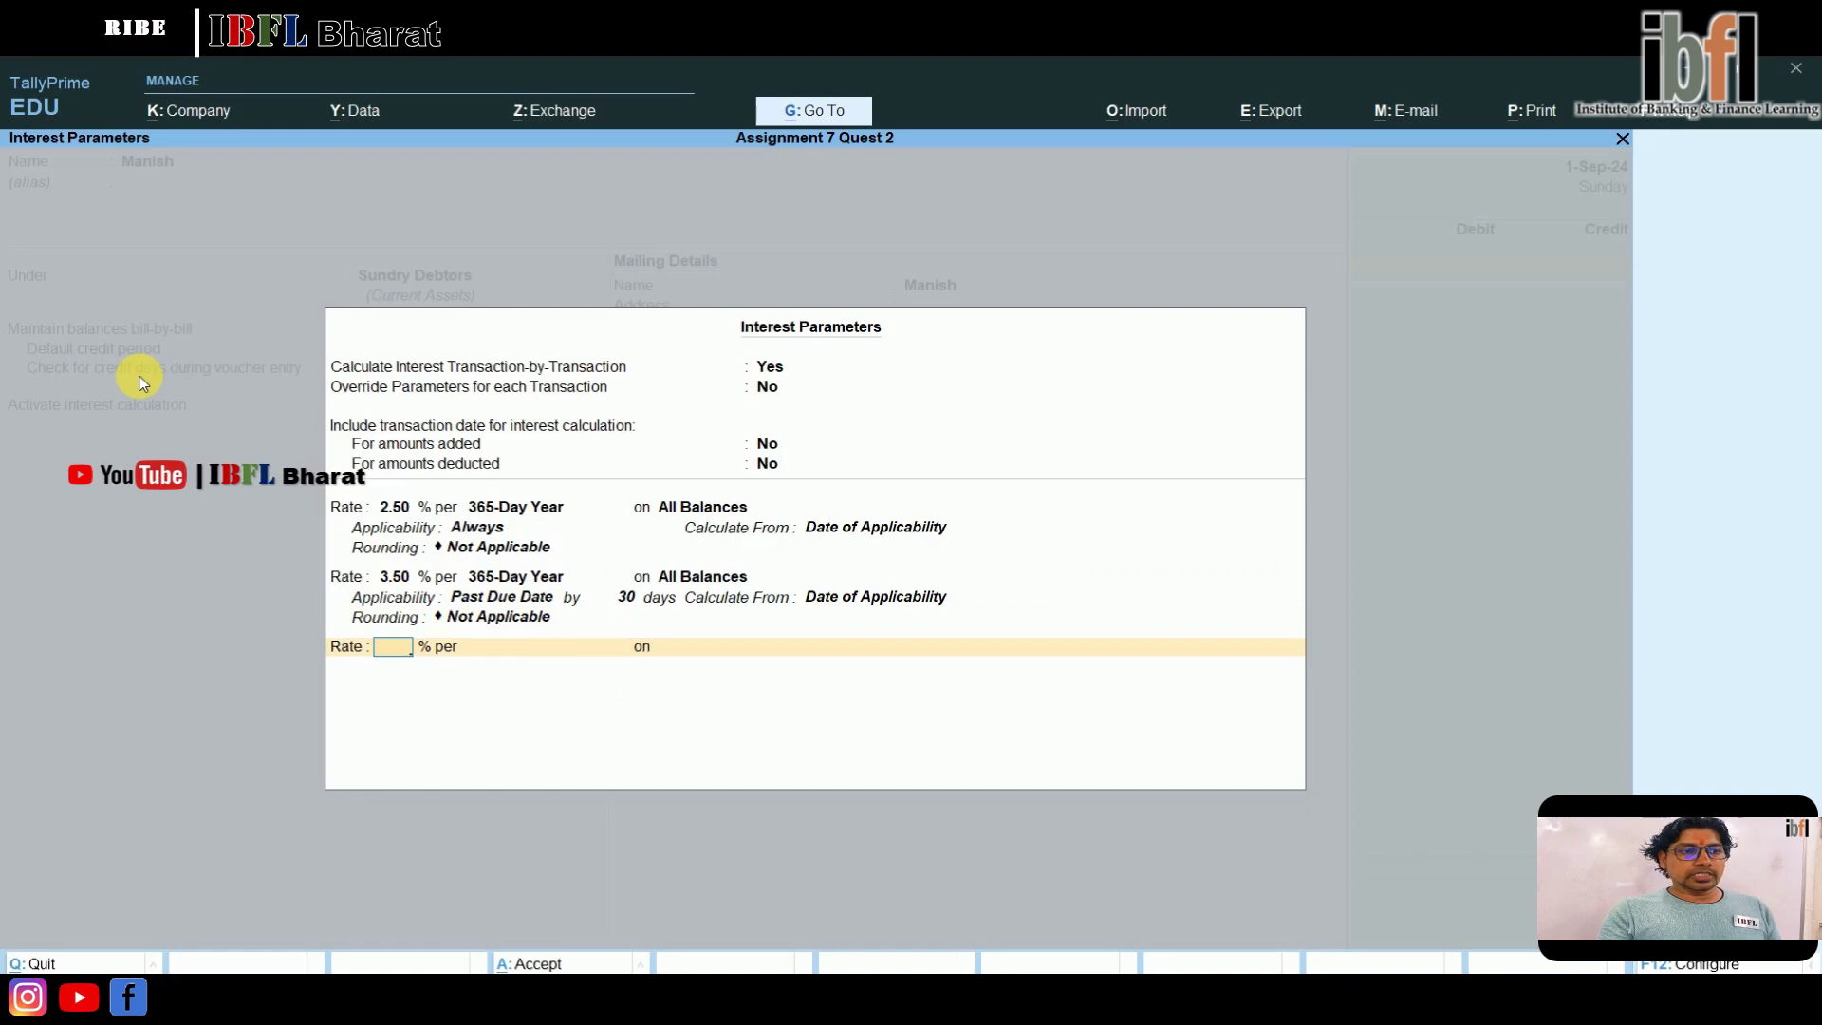
- Recheck and accept the interest parameters, save the customer's ledger, and accept the dispatch and party details without entries
key(Return)
key(BackSpace)
key(Return)
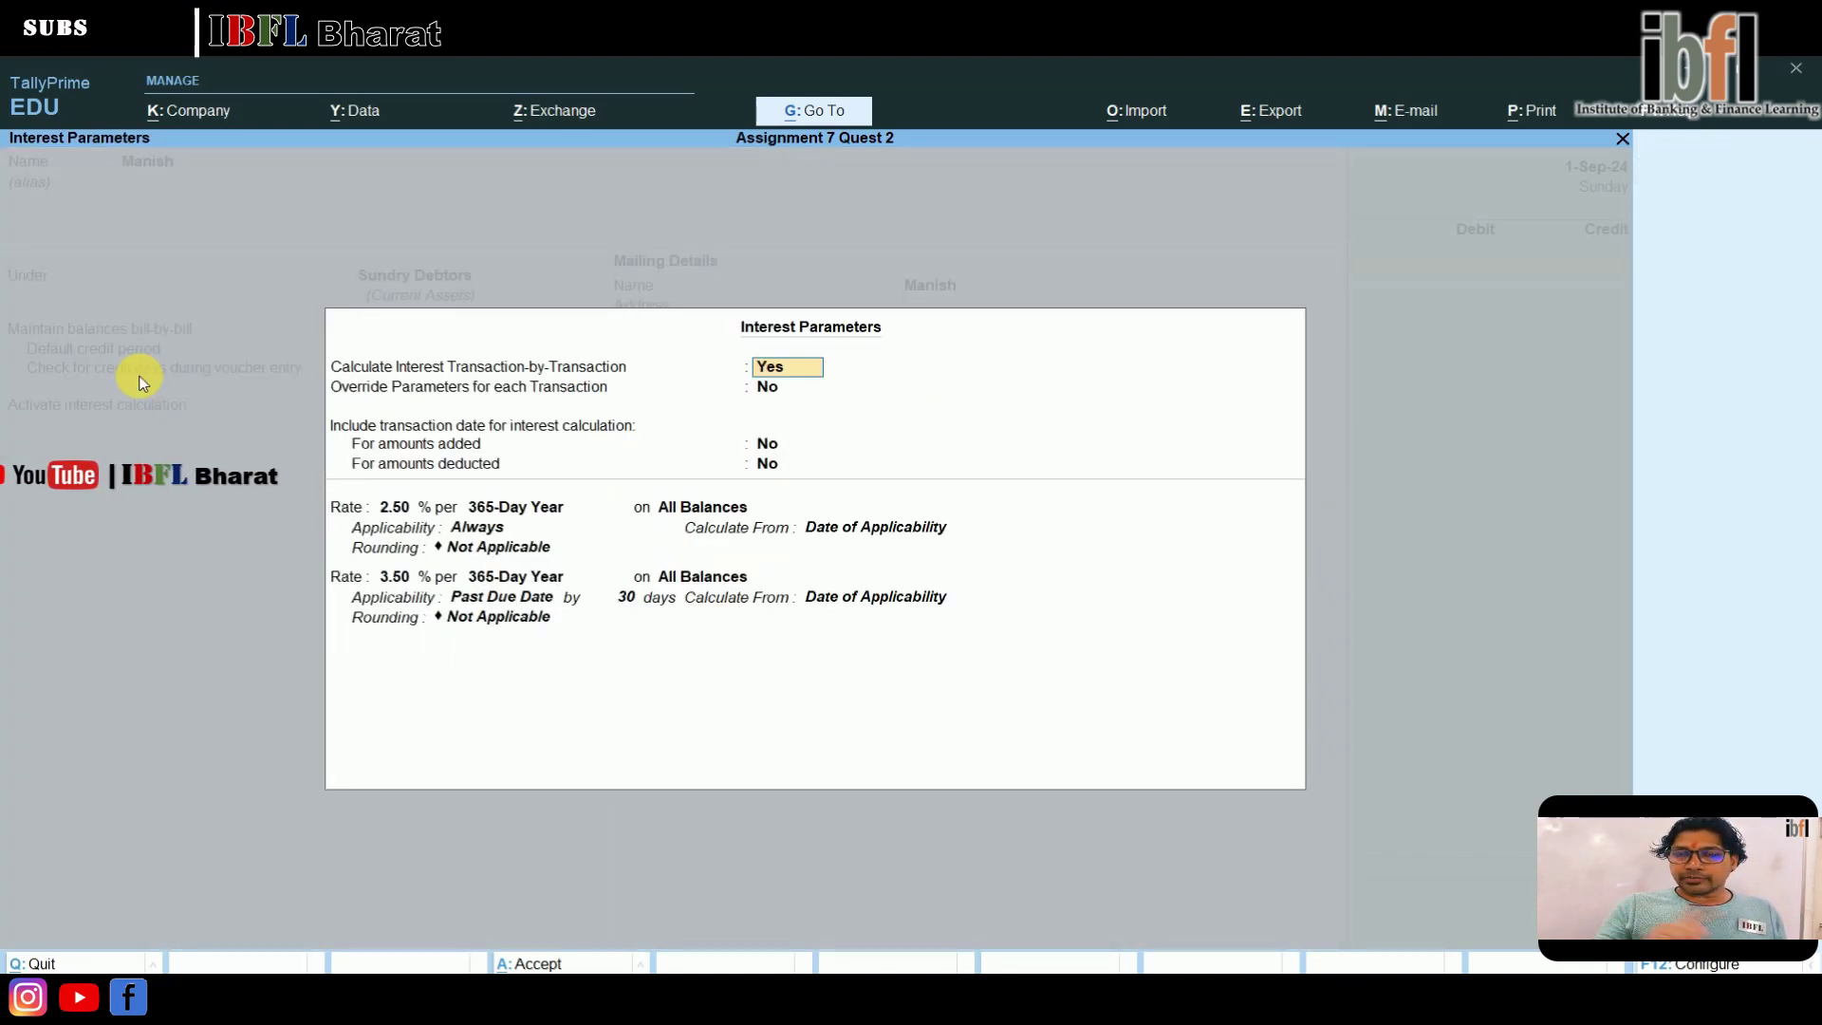
key(Return)
key(Return)
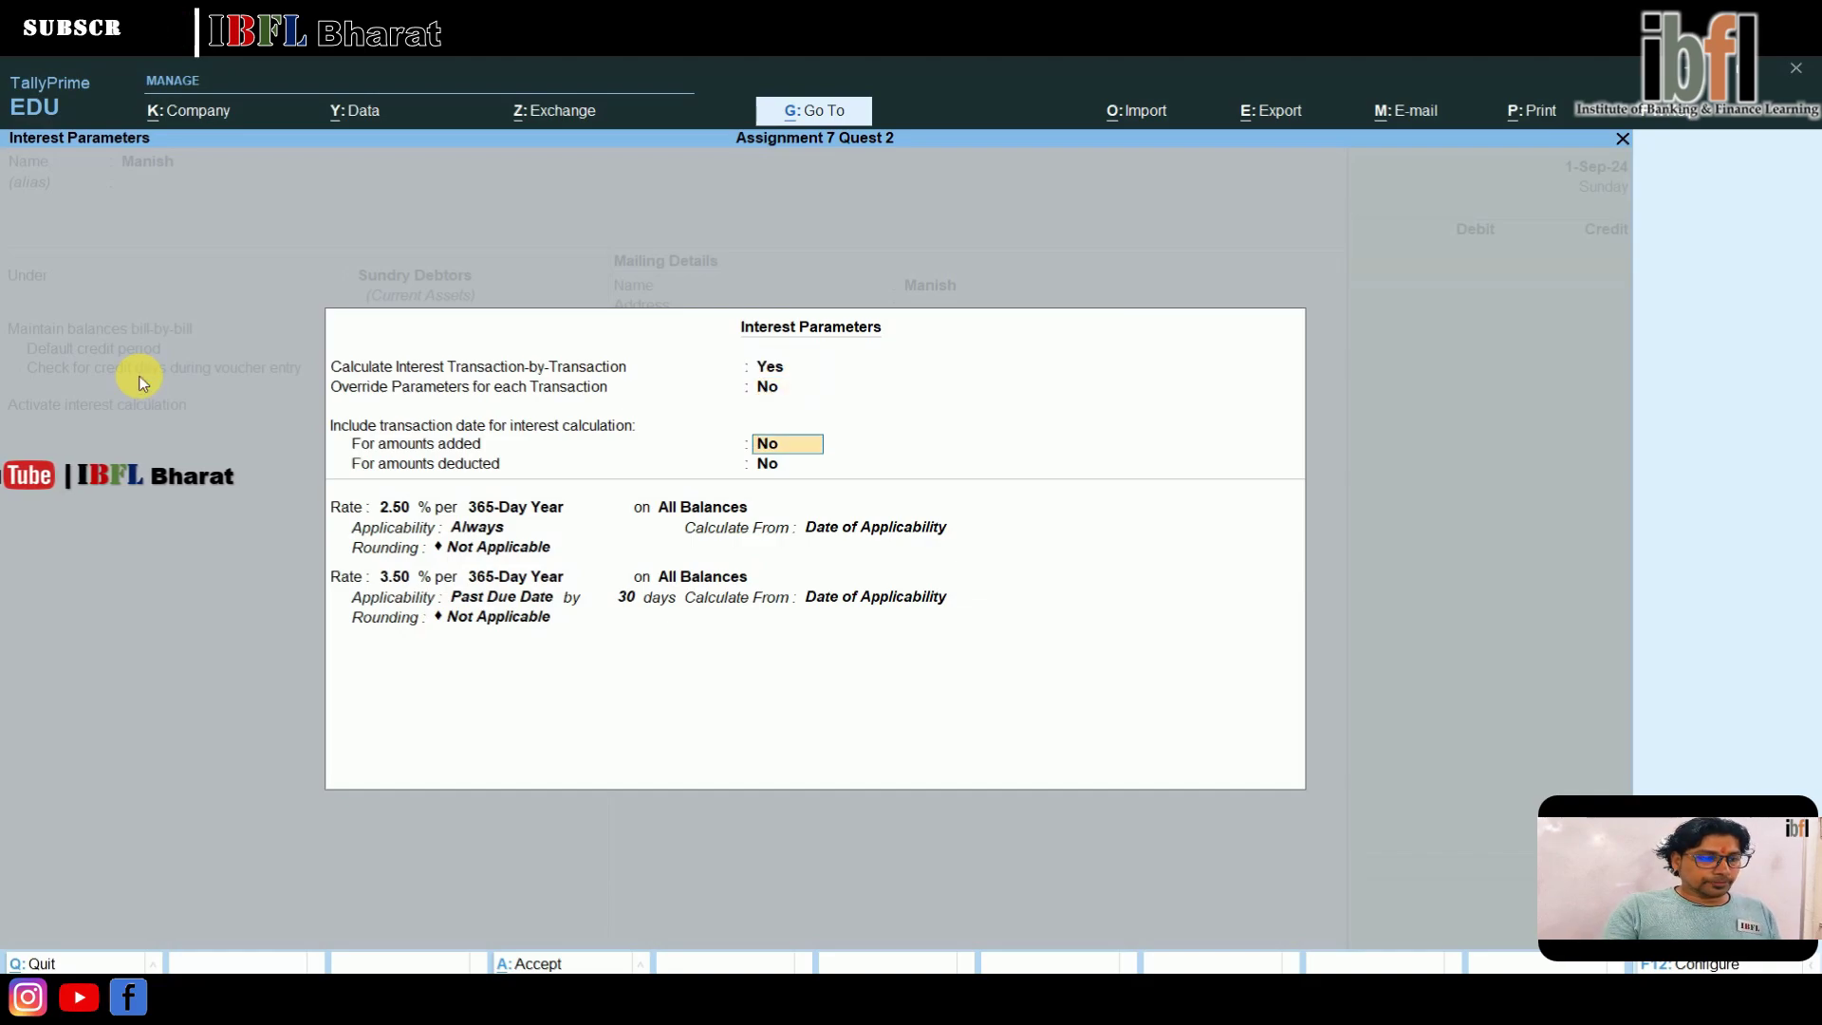
key(ctrl+a)
key(ctrl+a)
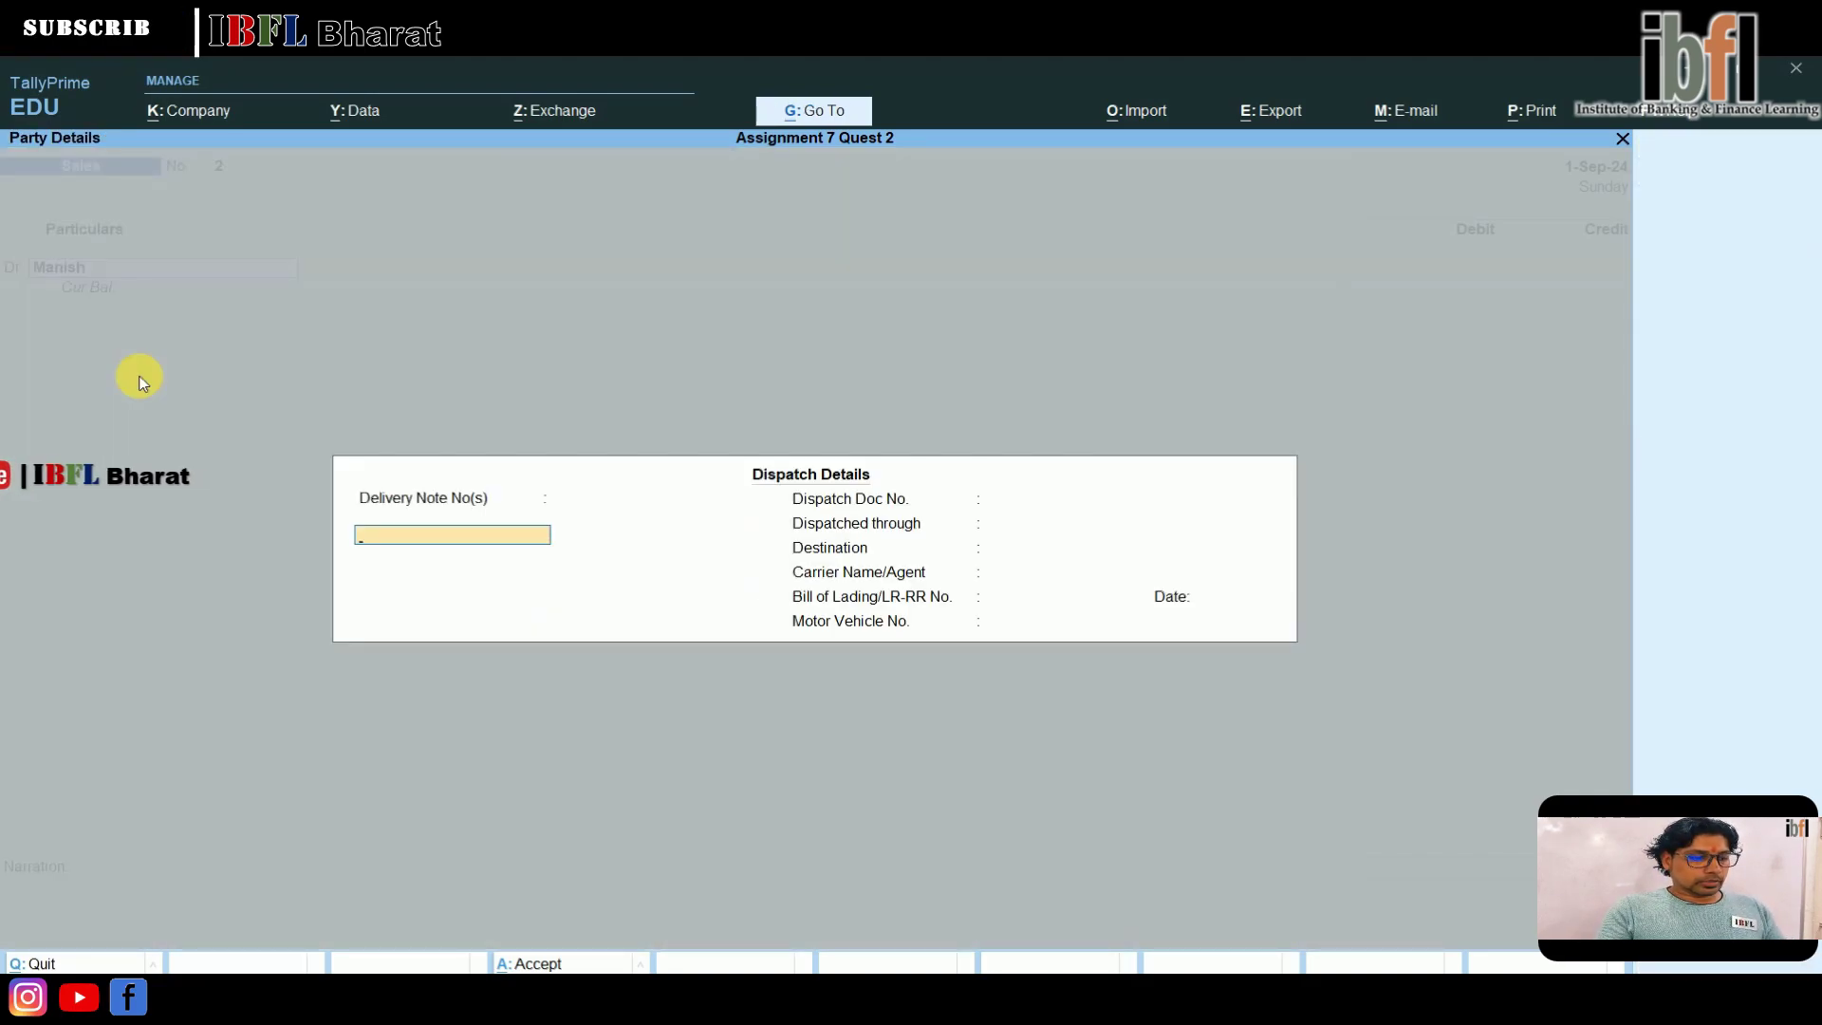
key(ctrl+a)
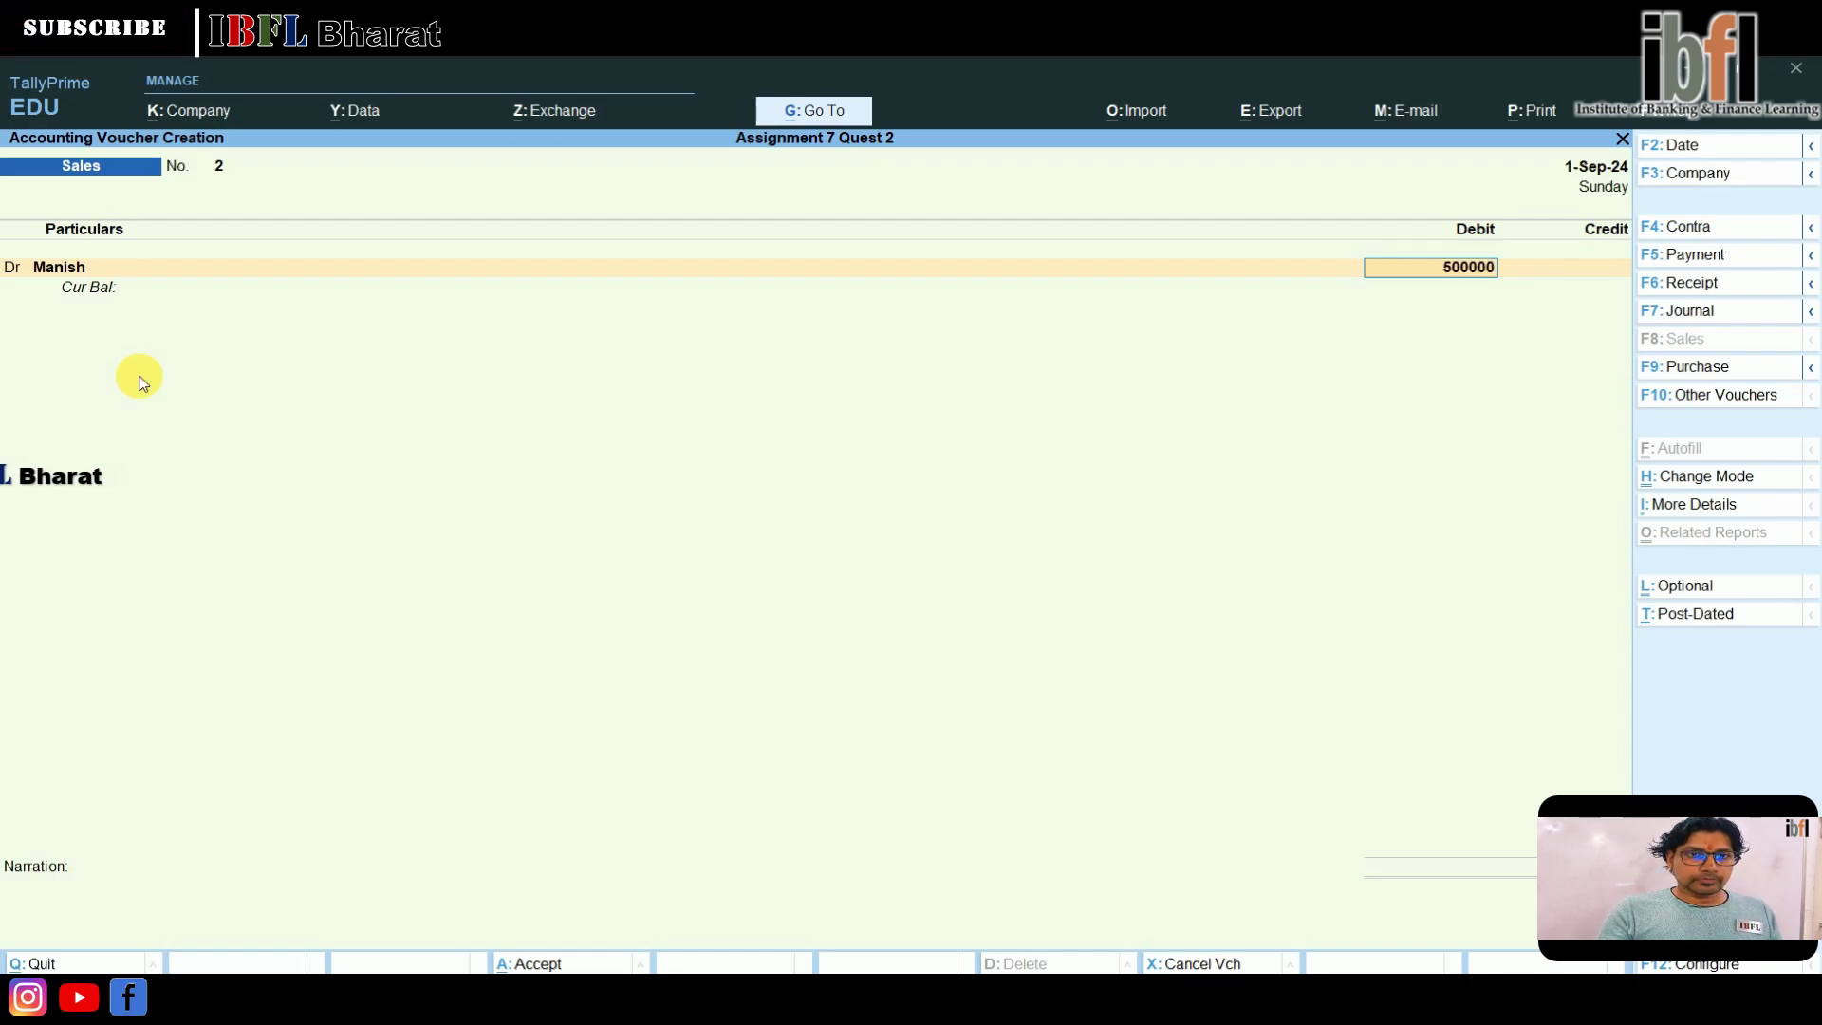
- Debit the new customer 5,00,000 as New Ref 2, credit Sales without inventory items, and save the sales voucher
key(Return)
key(Return)
key(Return)
key(Return)
key(Return)
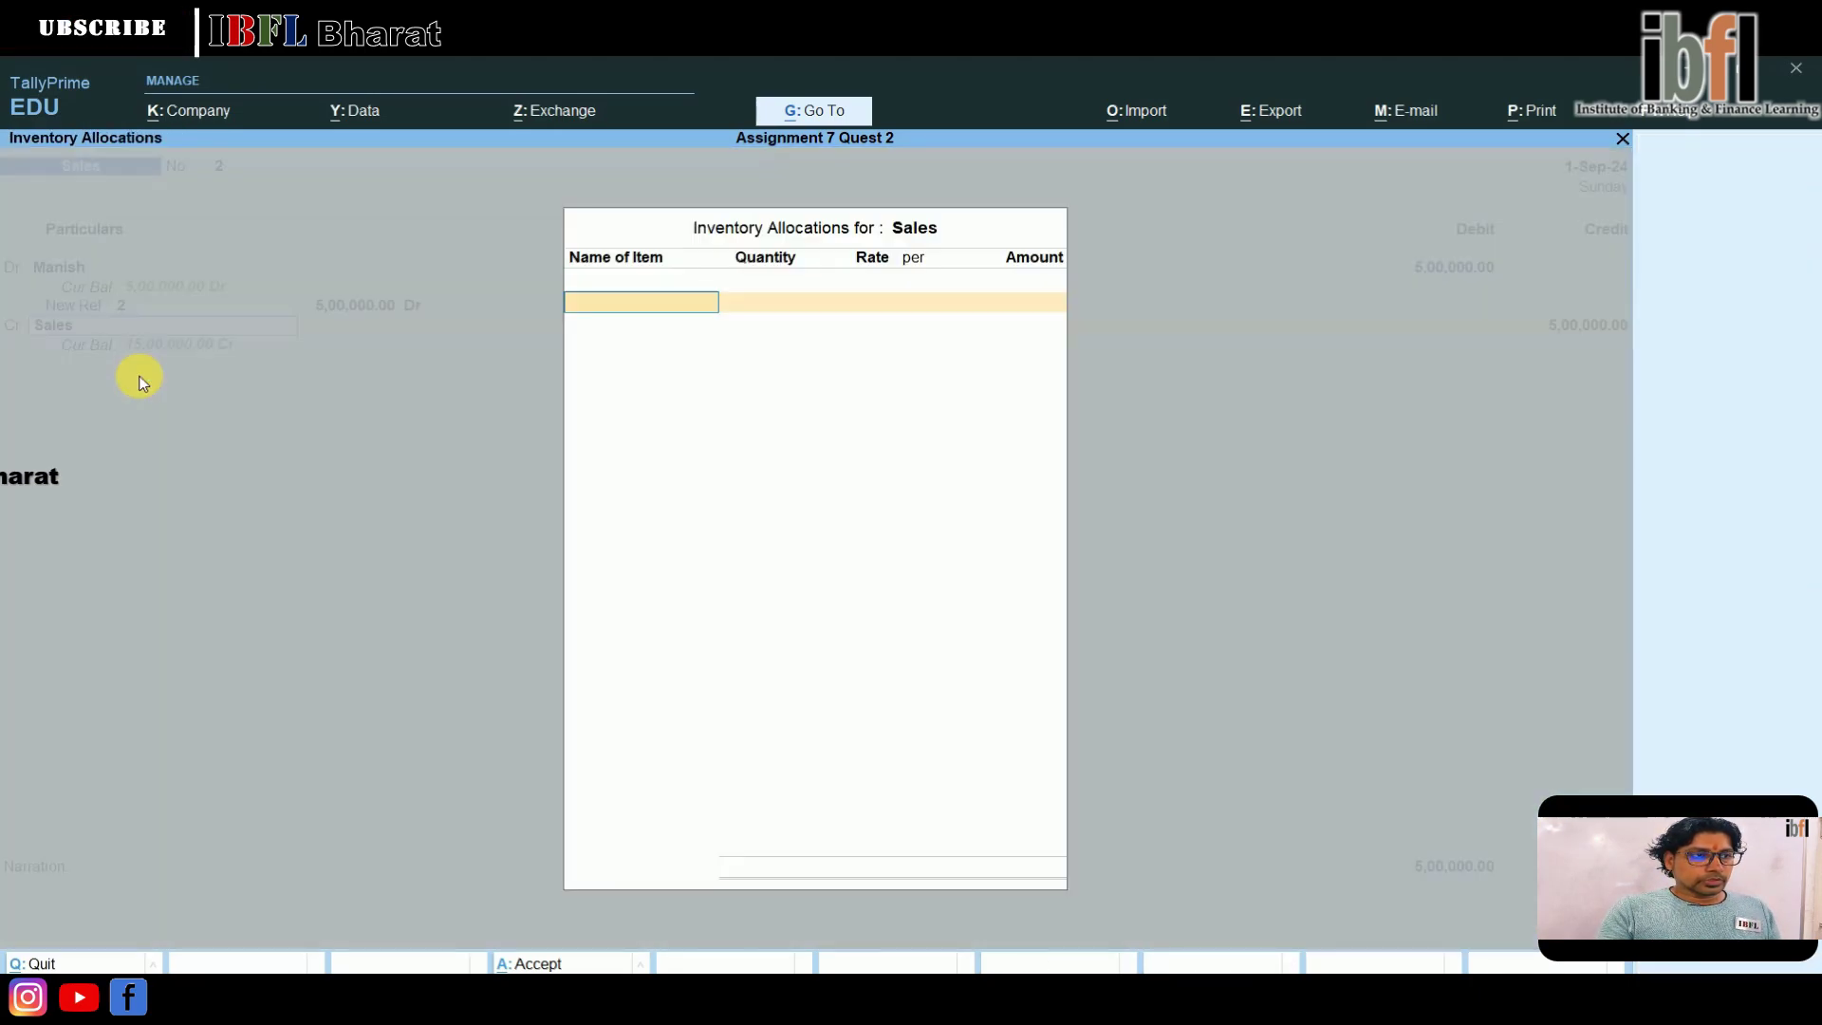
key(Return)
key(Return)
key(Return)
key(Return)
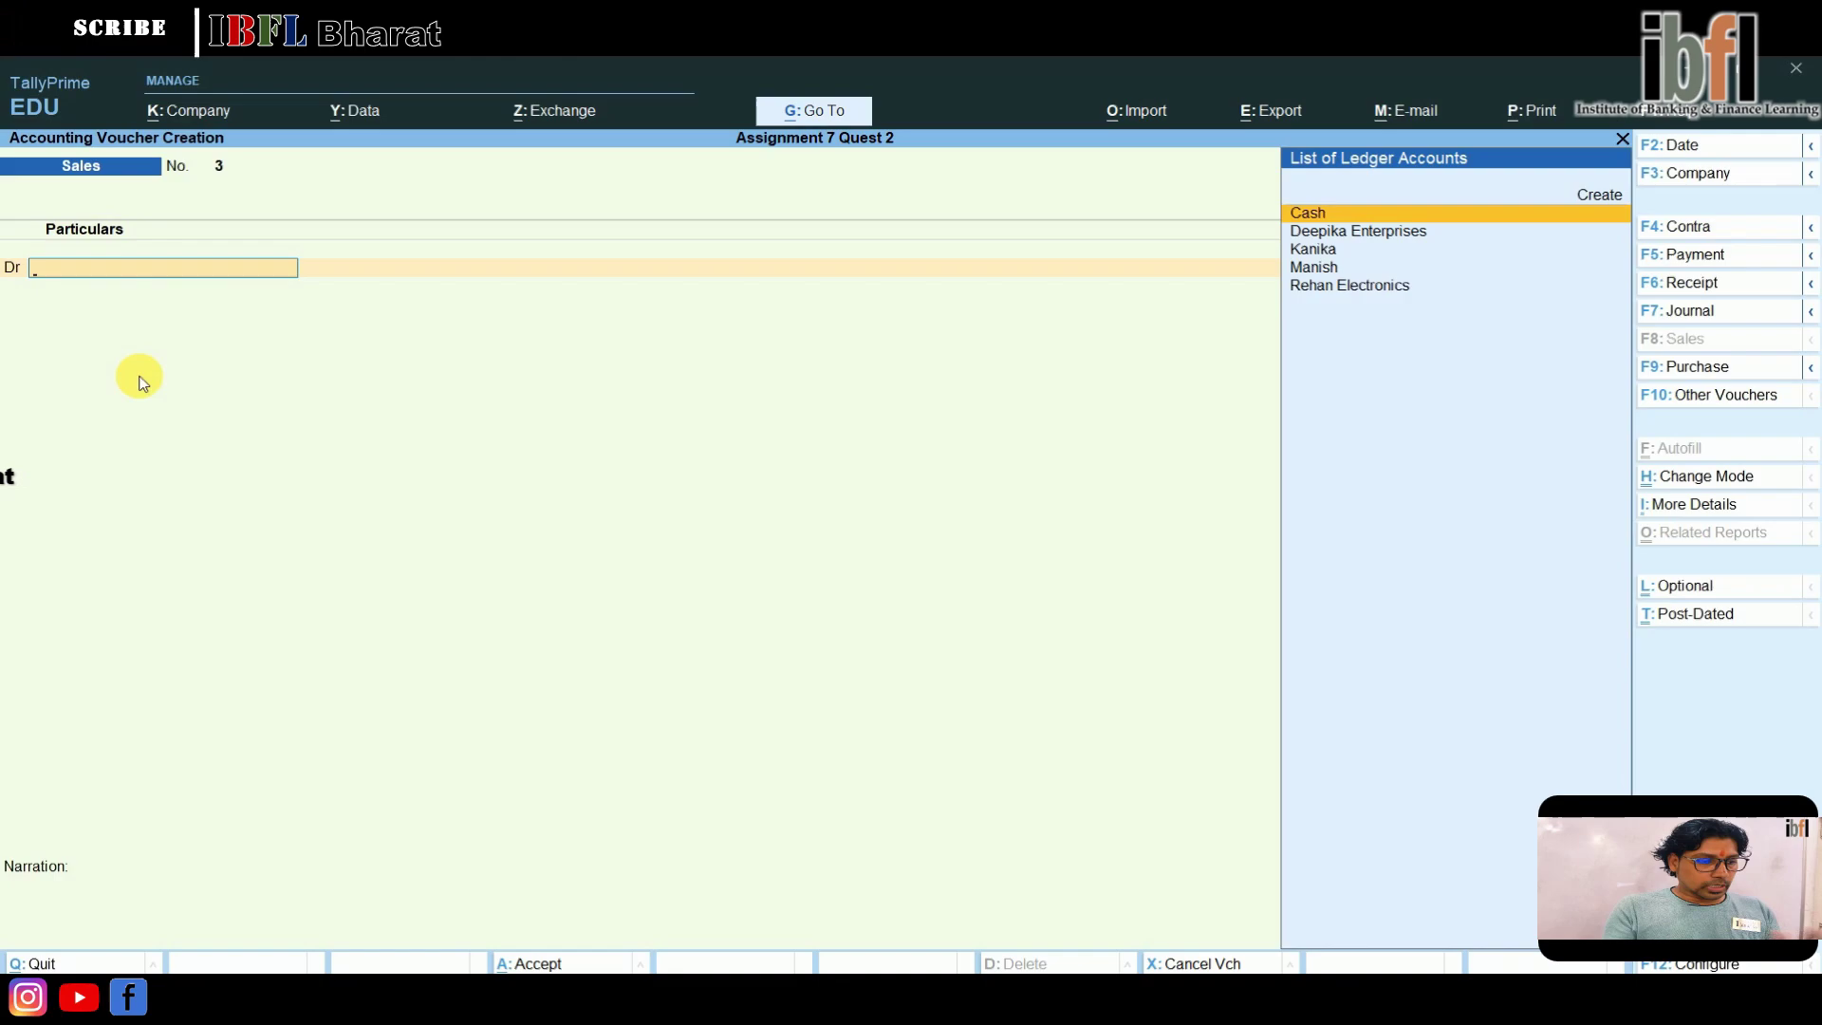
- Display the Interest Receivable report for 1-Apr-24 to 1-Dec-24 and examine the new customer's interest under Sundry Debtors
key(Escape)
key(d)
key(s)
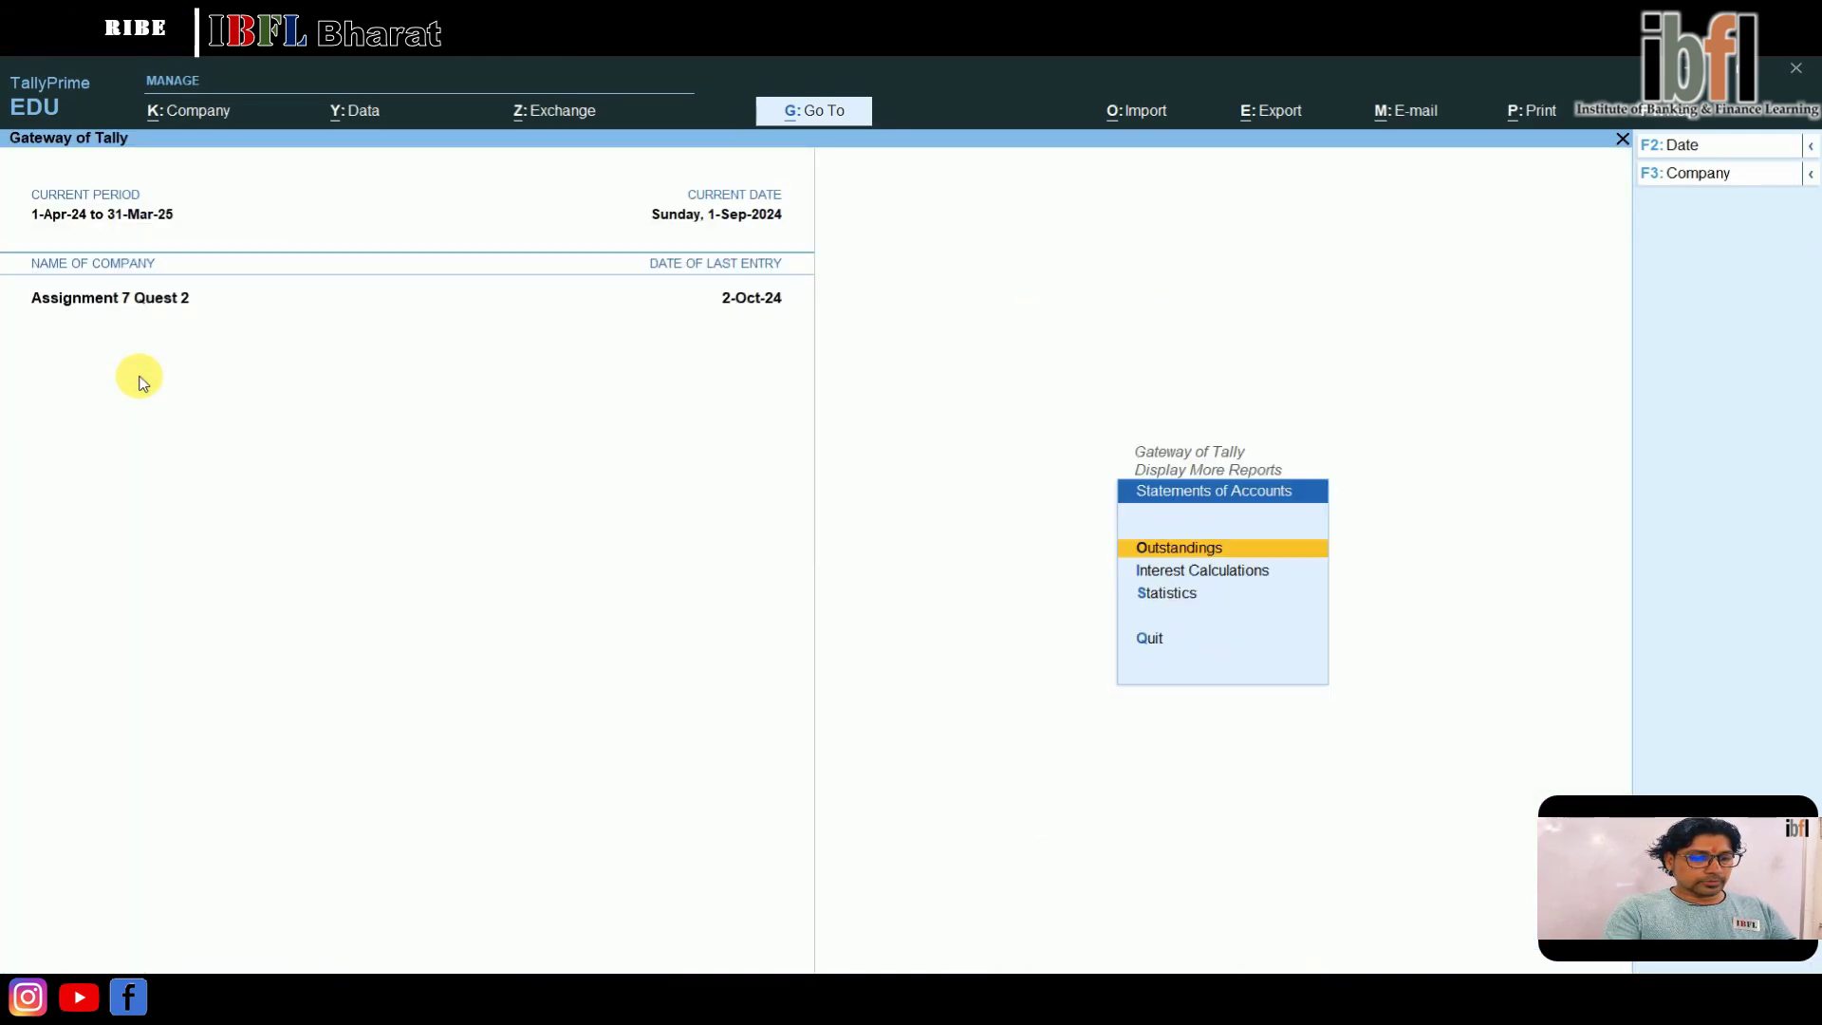
key(i)
key(r)
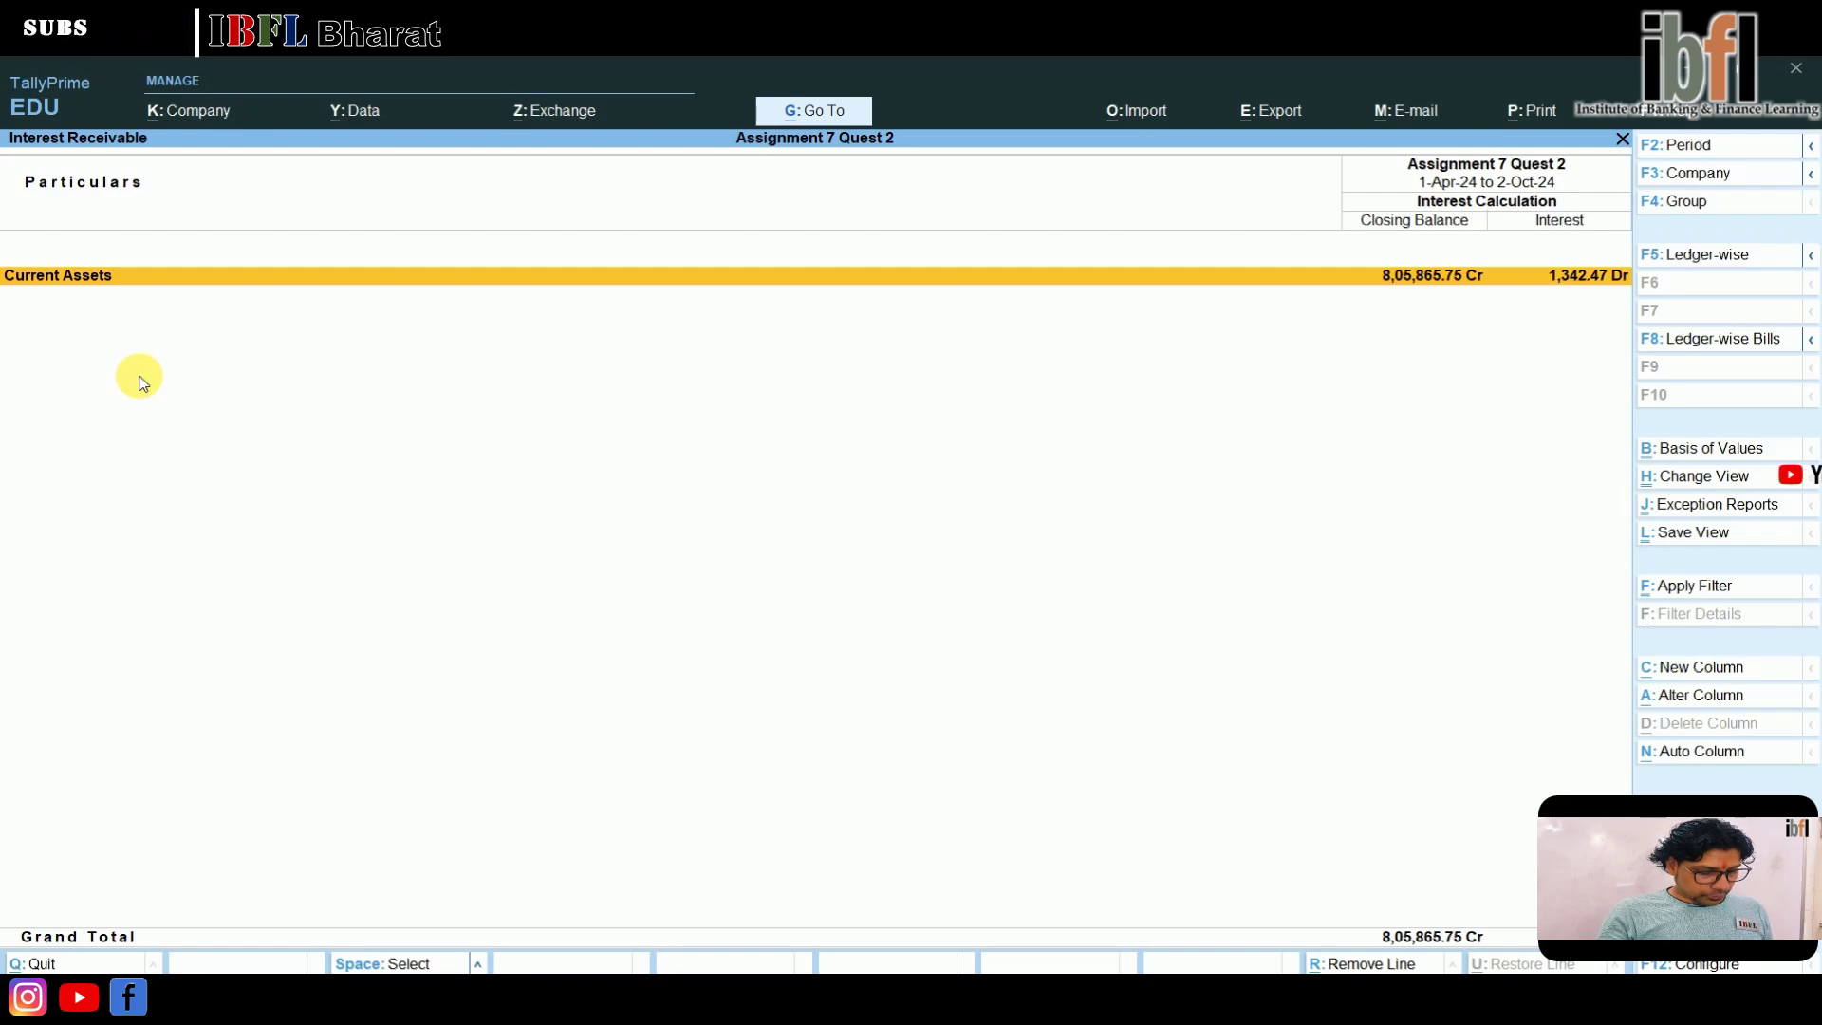
key(F2)
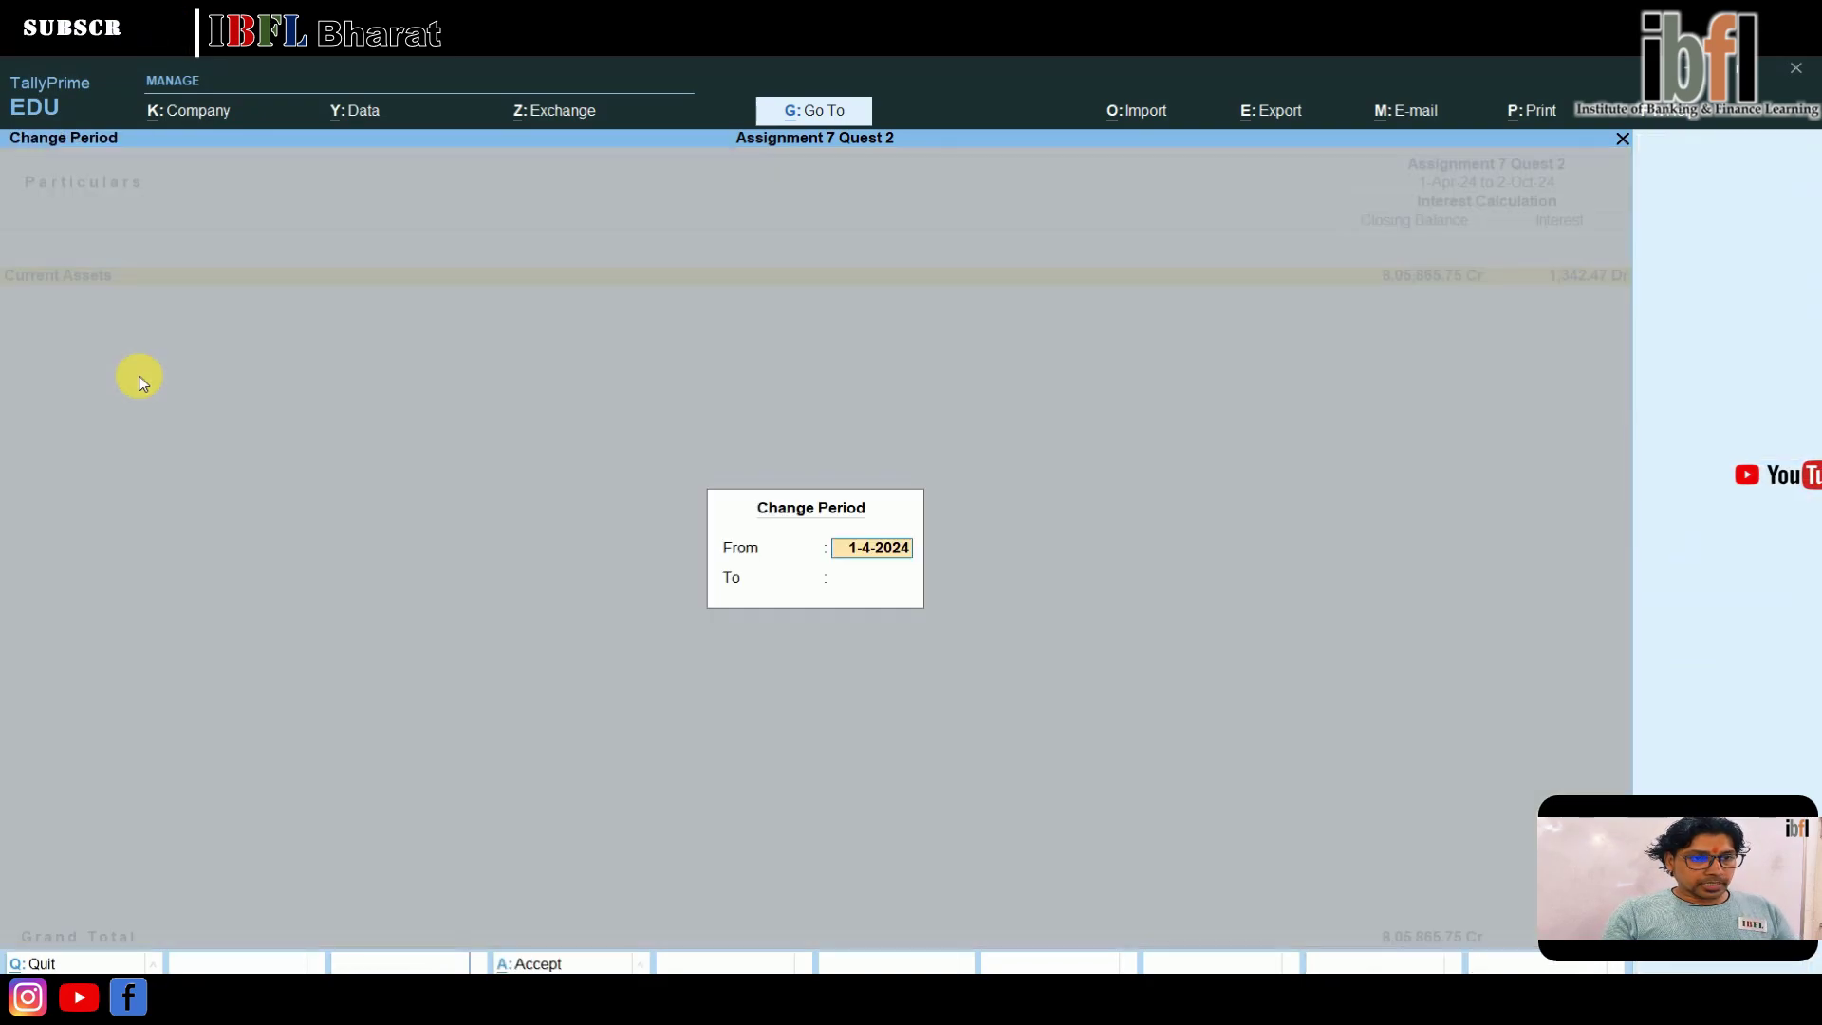
key(Return)
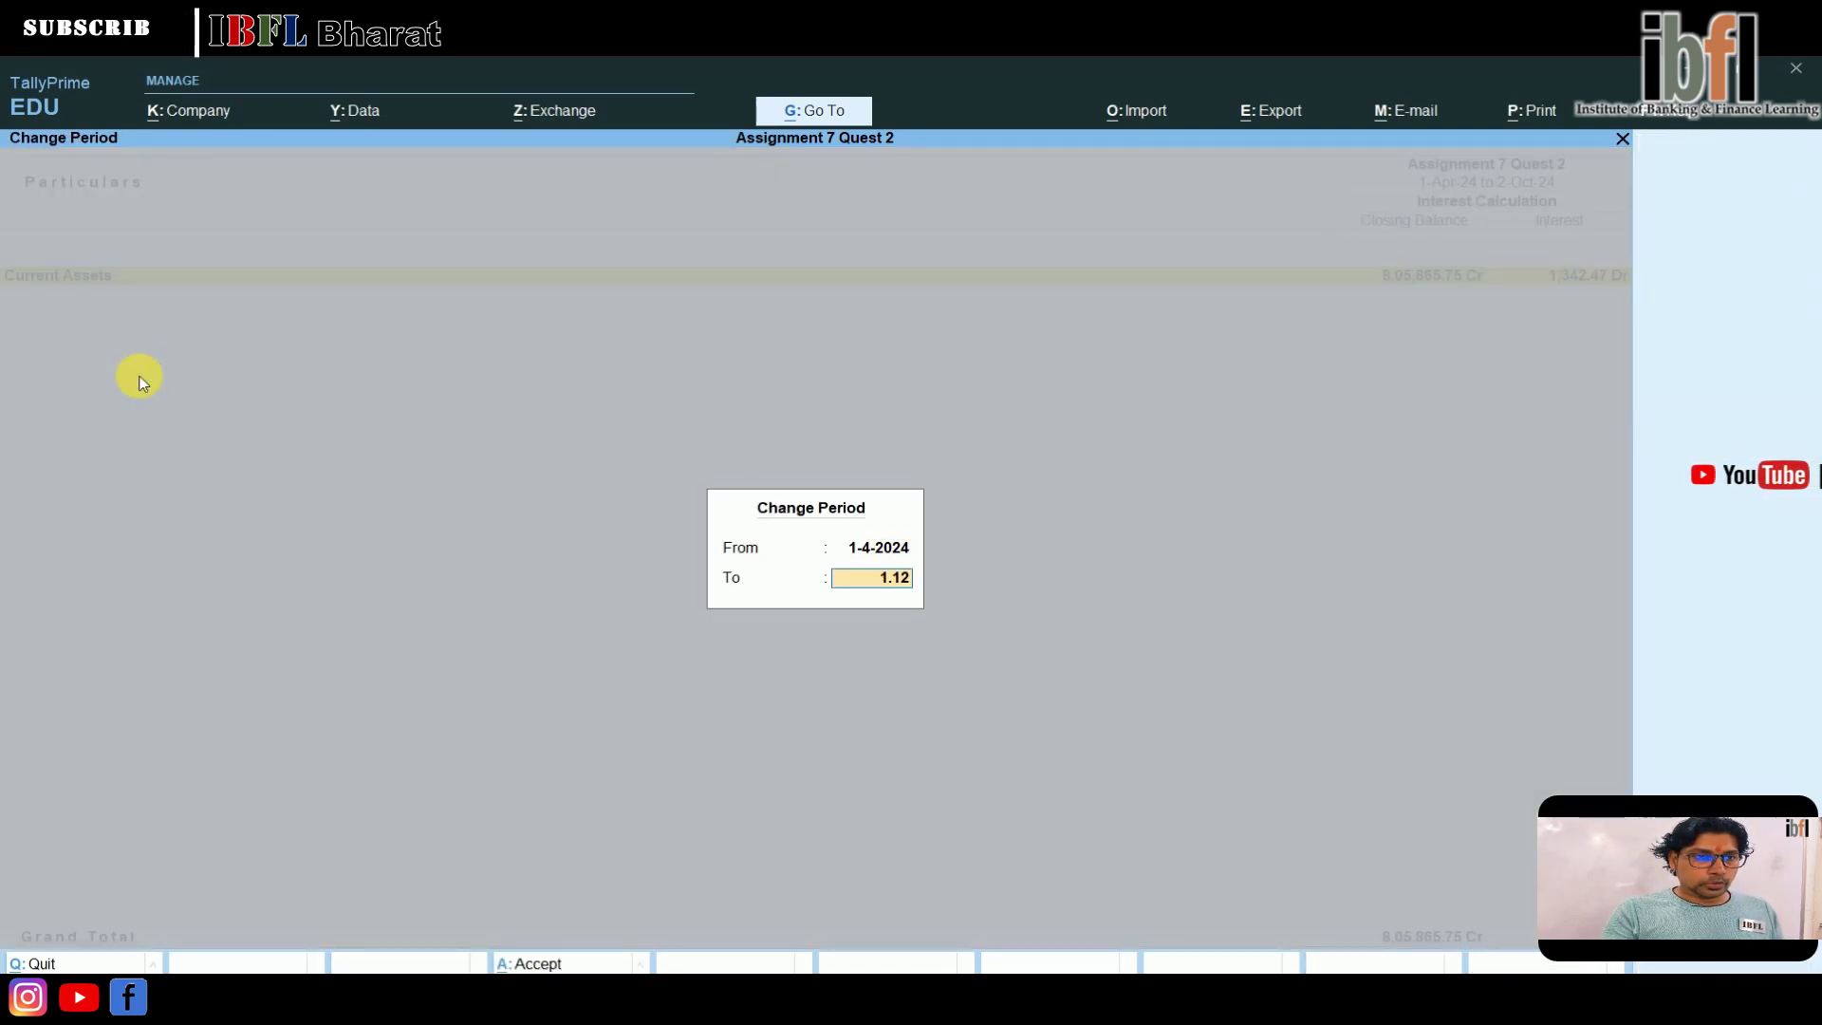
key(Return)
key(Down)
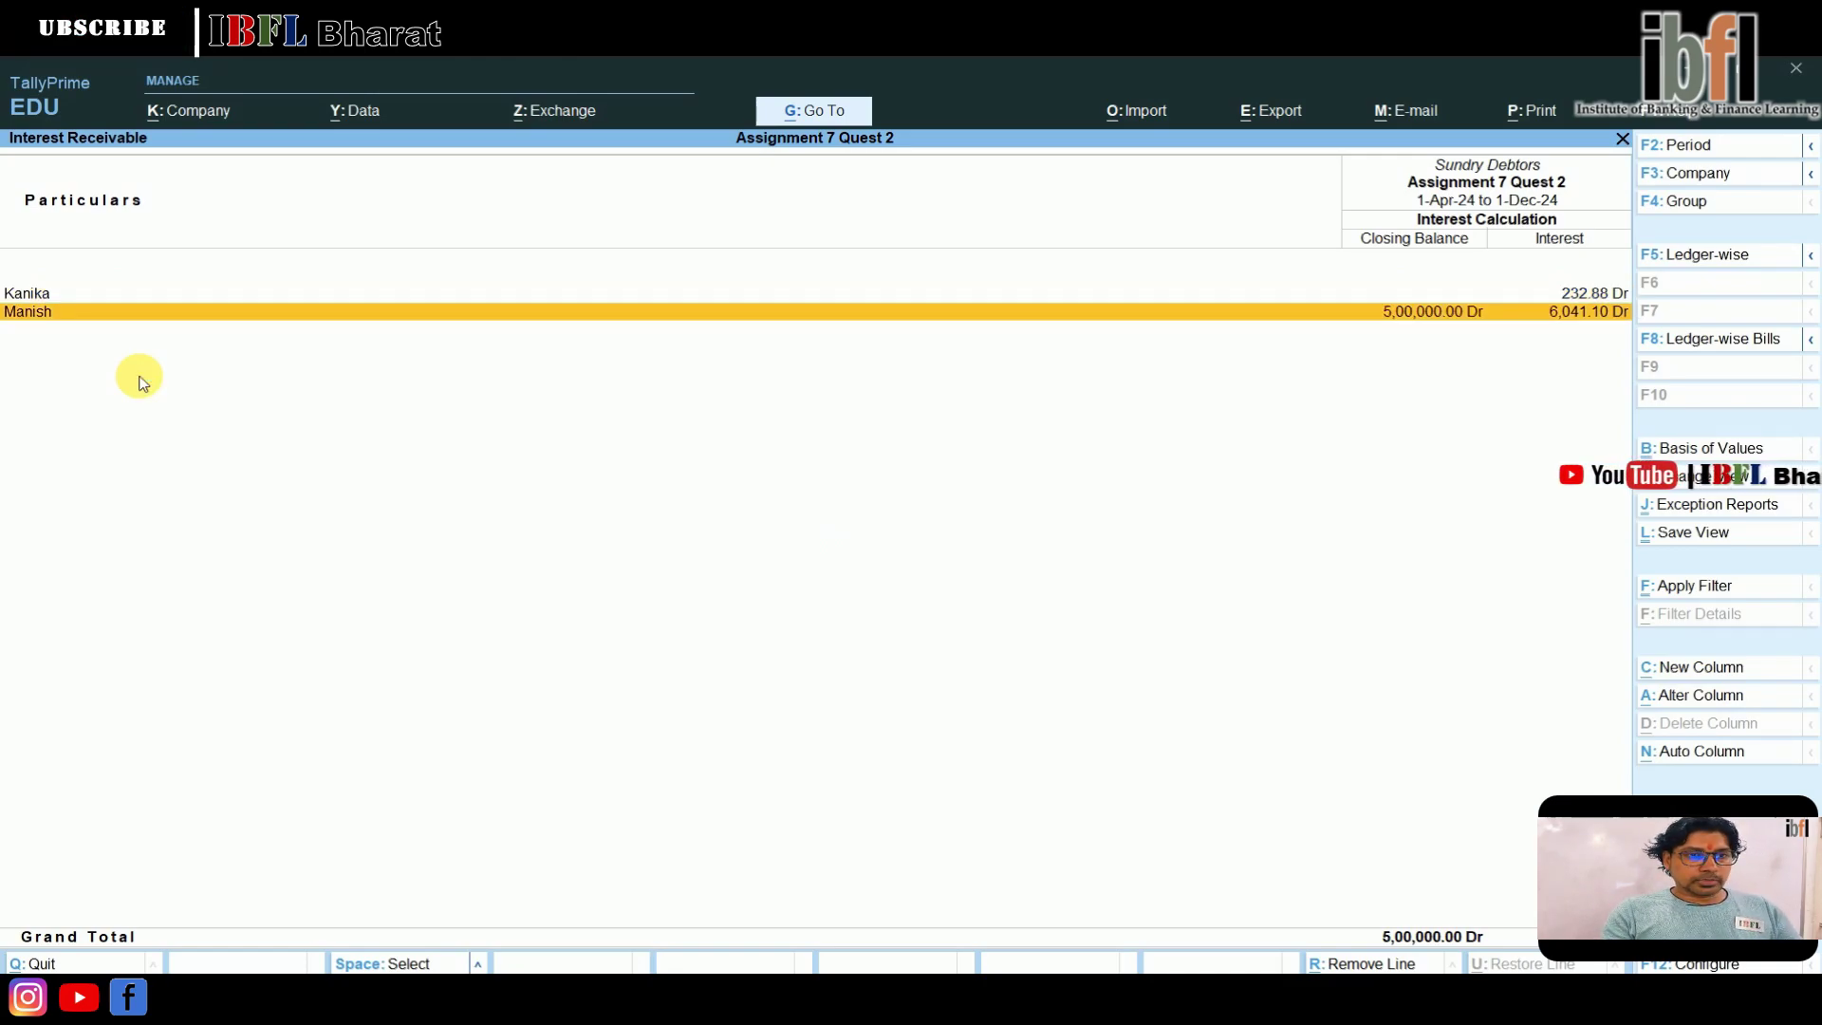
- Leave the interest report for the Gateway of Tally and reopen voucher entry
key(Escape)
key(Escape)
key(Escape)
key(Escape)
key(Escape)
key(Escape)
key(Down)
key(Down)
key(Down)
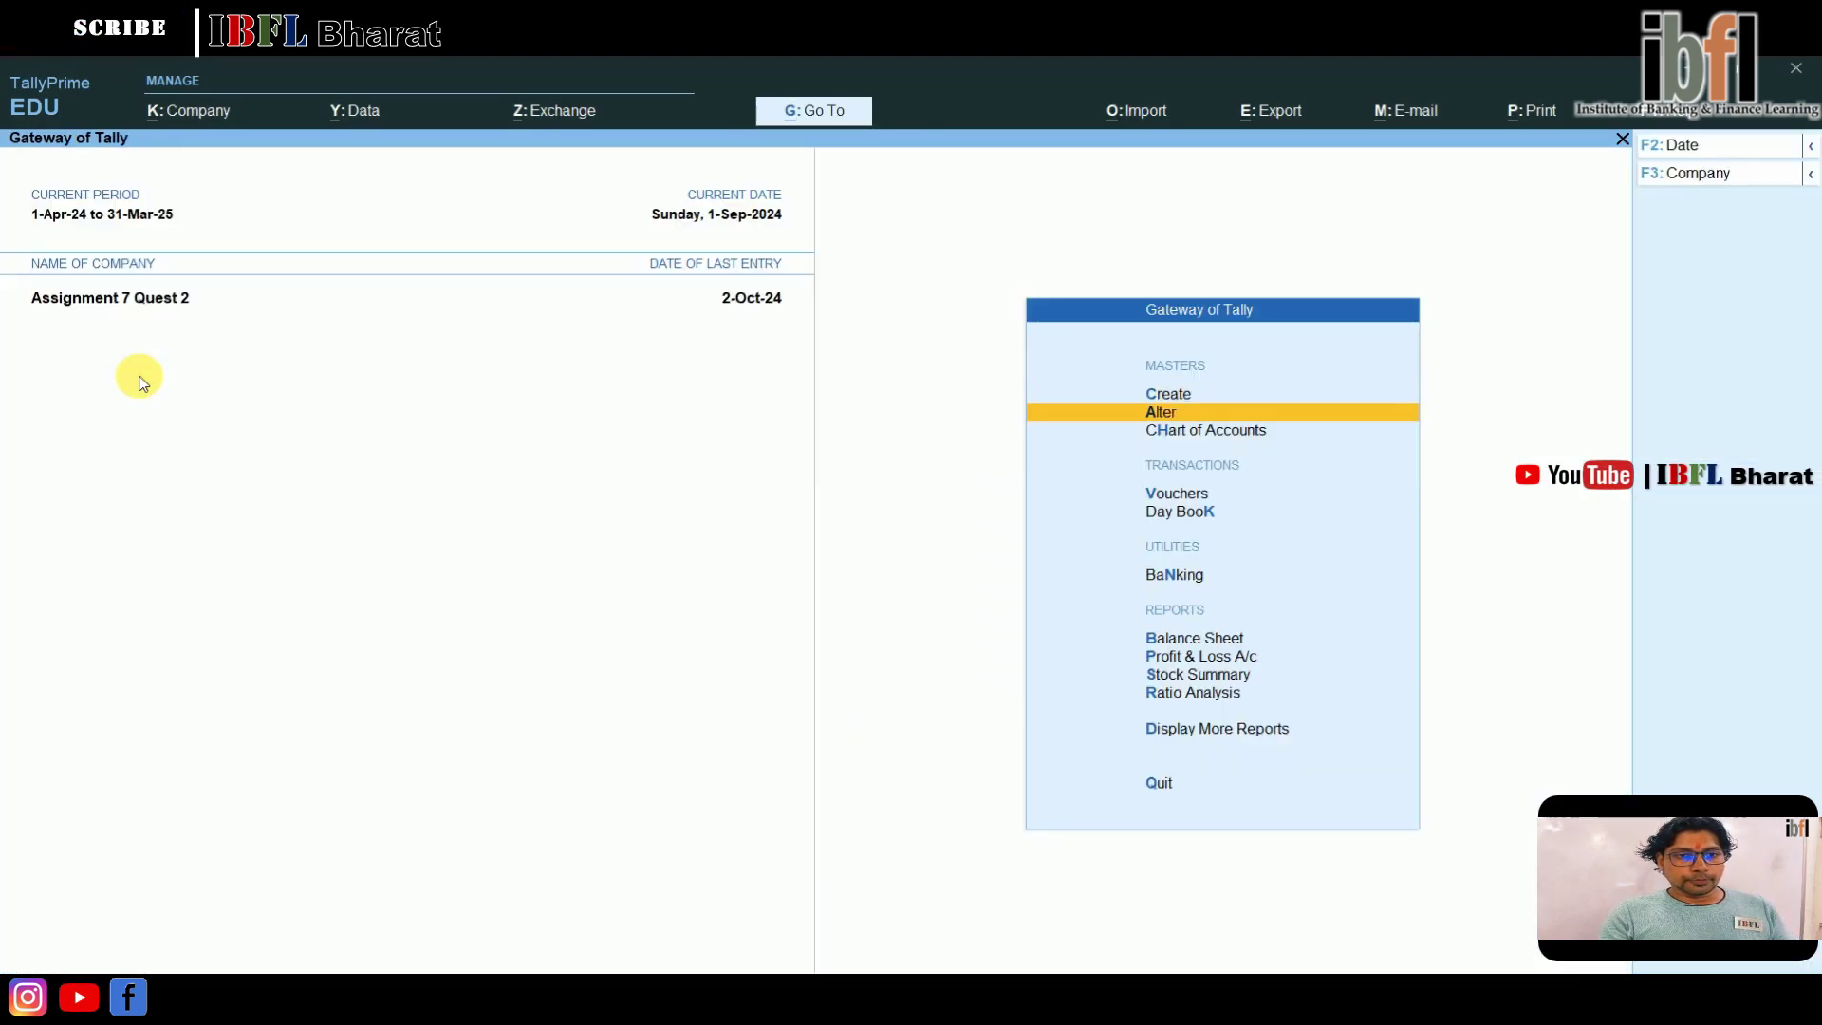
key(Down)
key(Down)
key(Return)
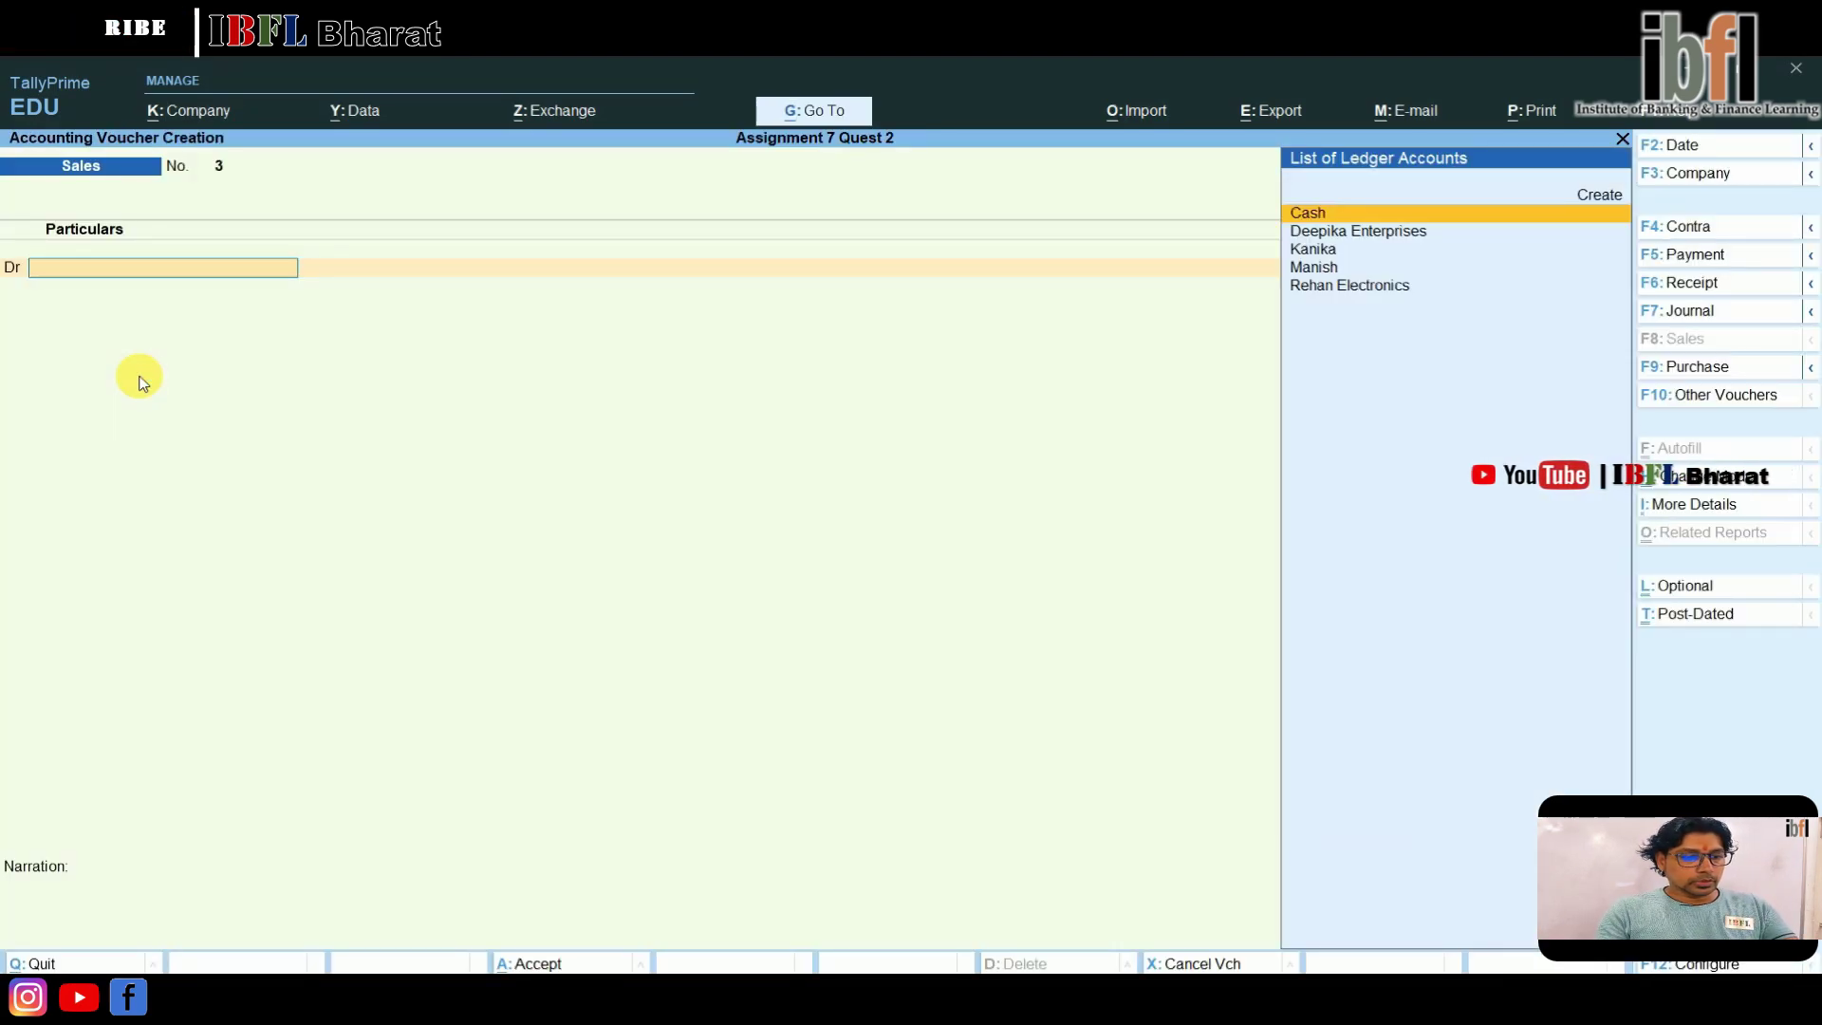
- Switch to a journal voucher and set its date to 1-Dec-24
key(F7)
key(F2)
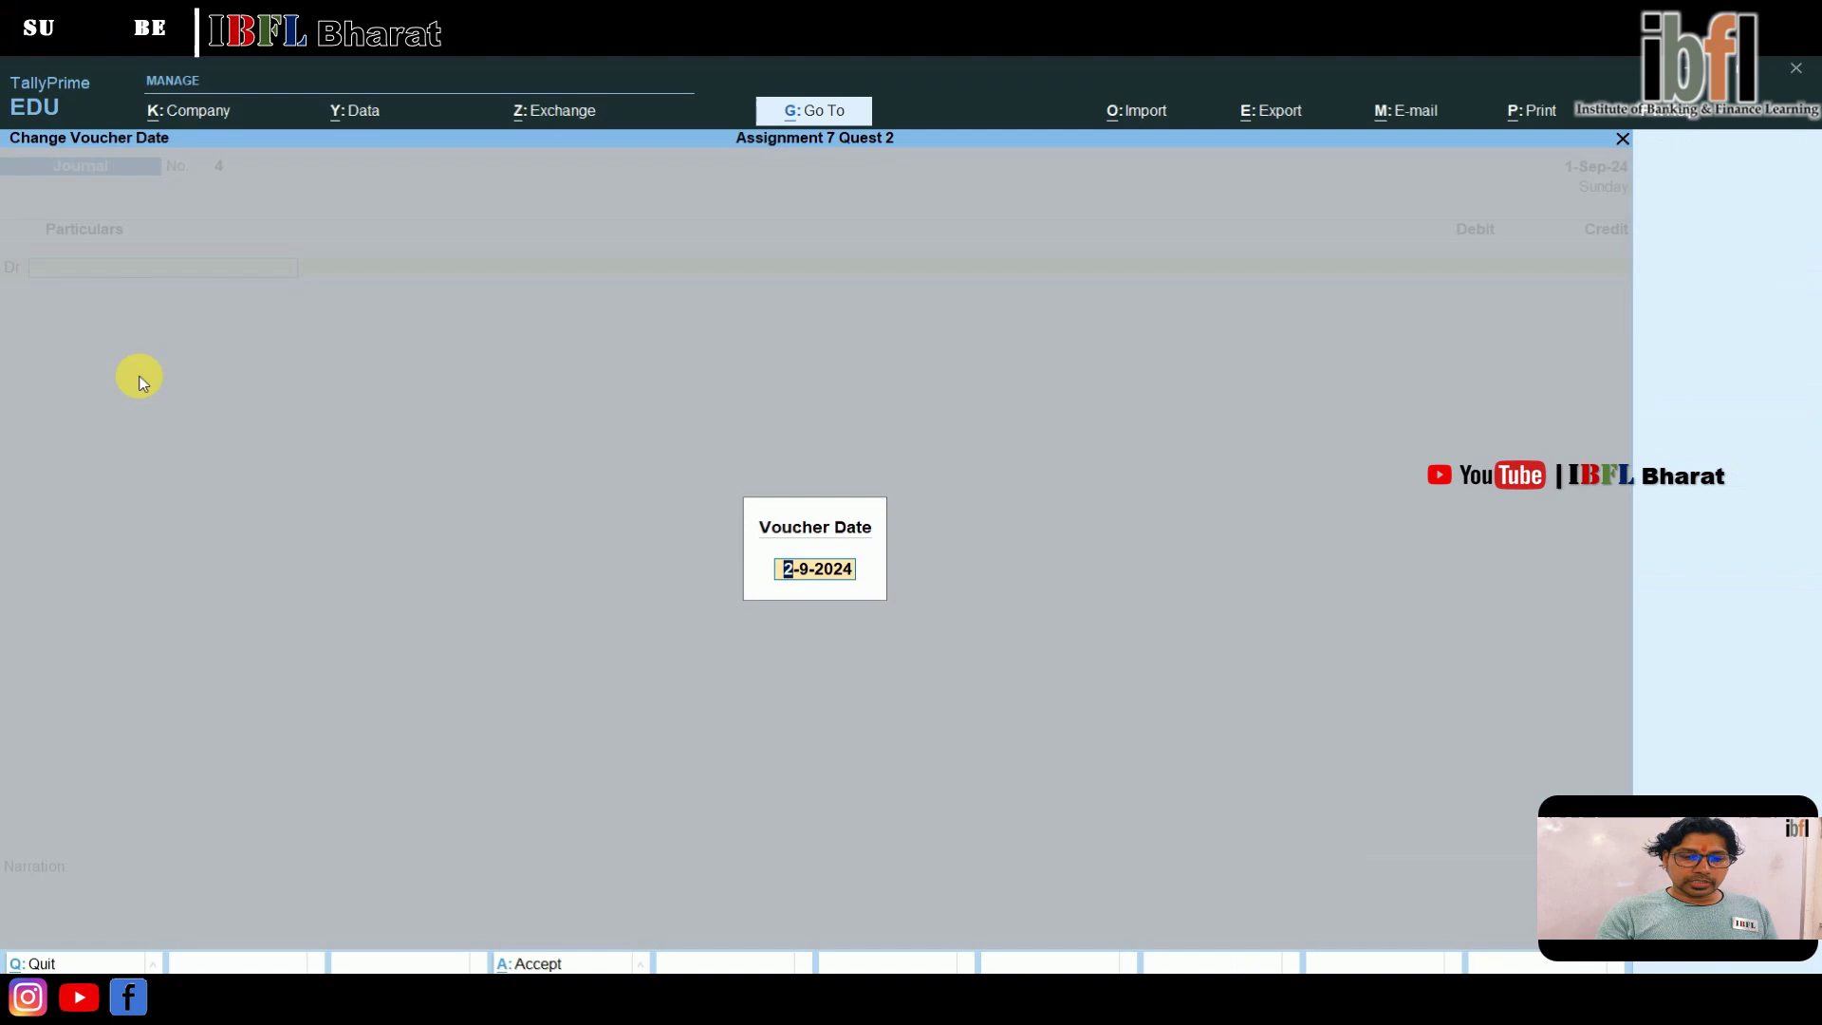
key(Return)
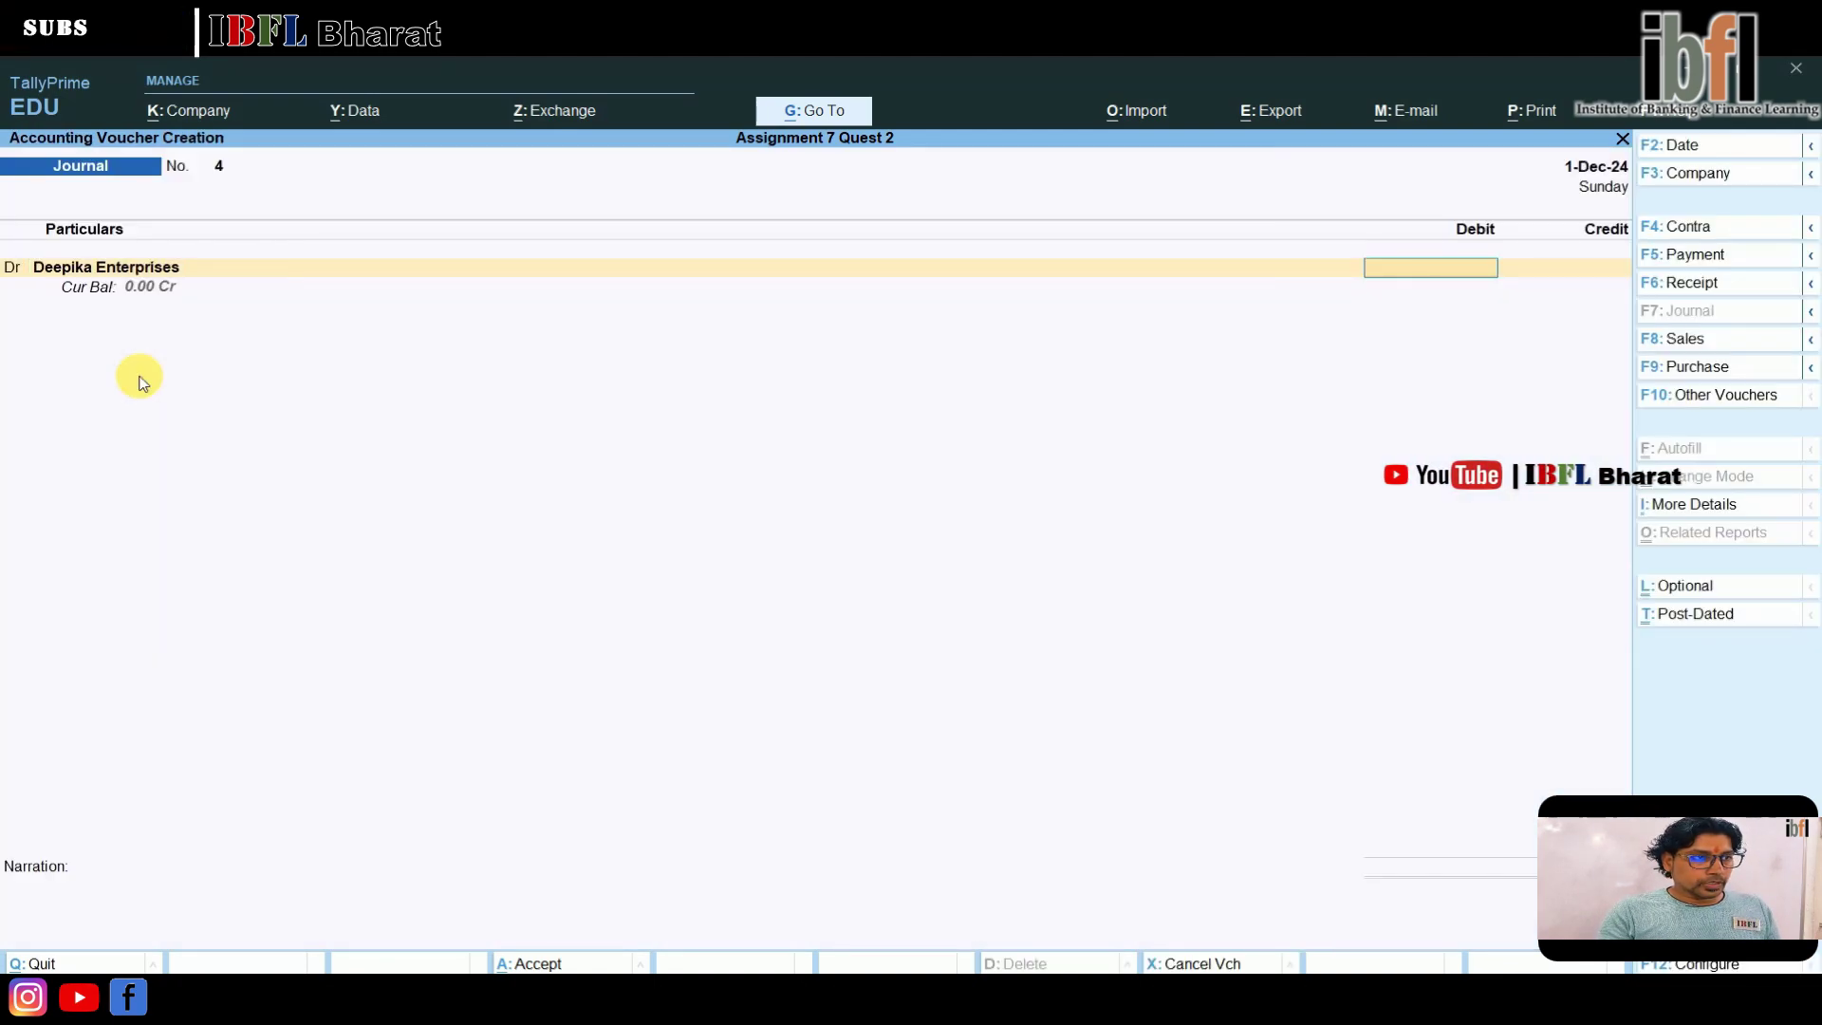
- Replace Deepika Enterprises on the debit line with the new customer's ledger and debit it 6,041.10
key(BackSpace)
key(Down)
key(Down)
key(Down)
key(Down)
key(Down)
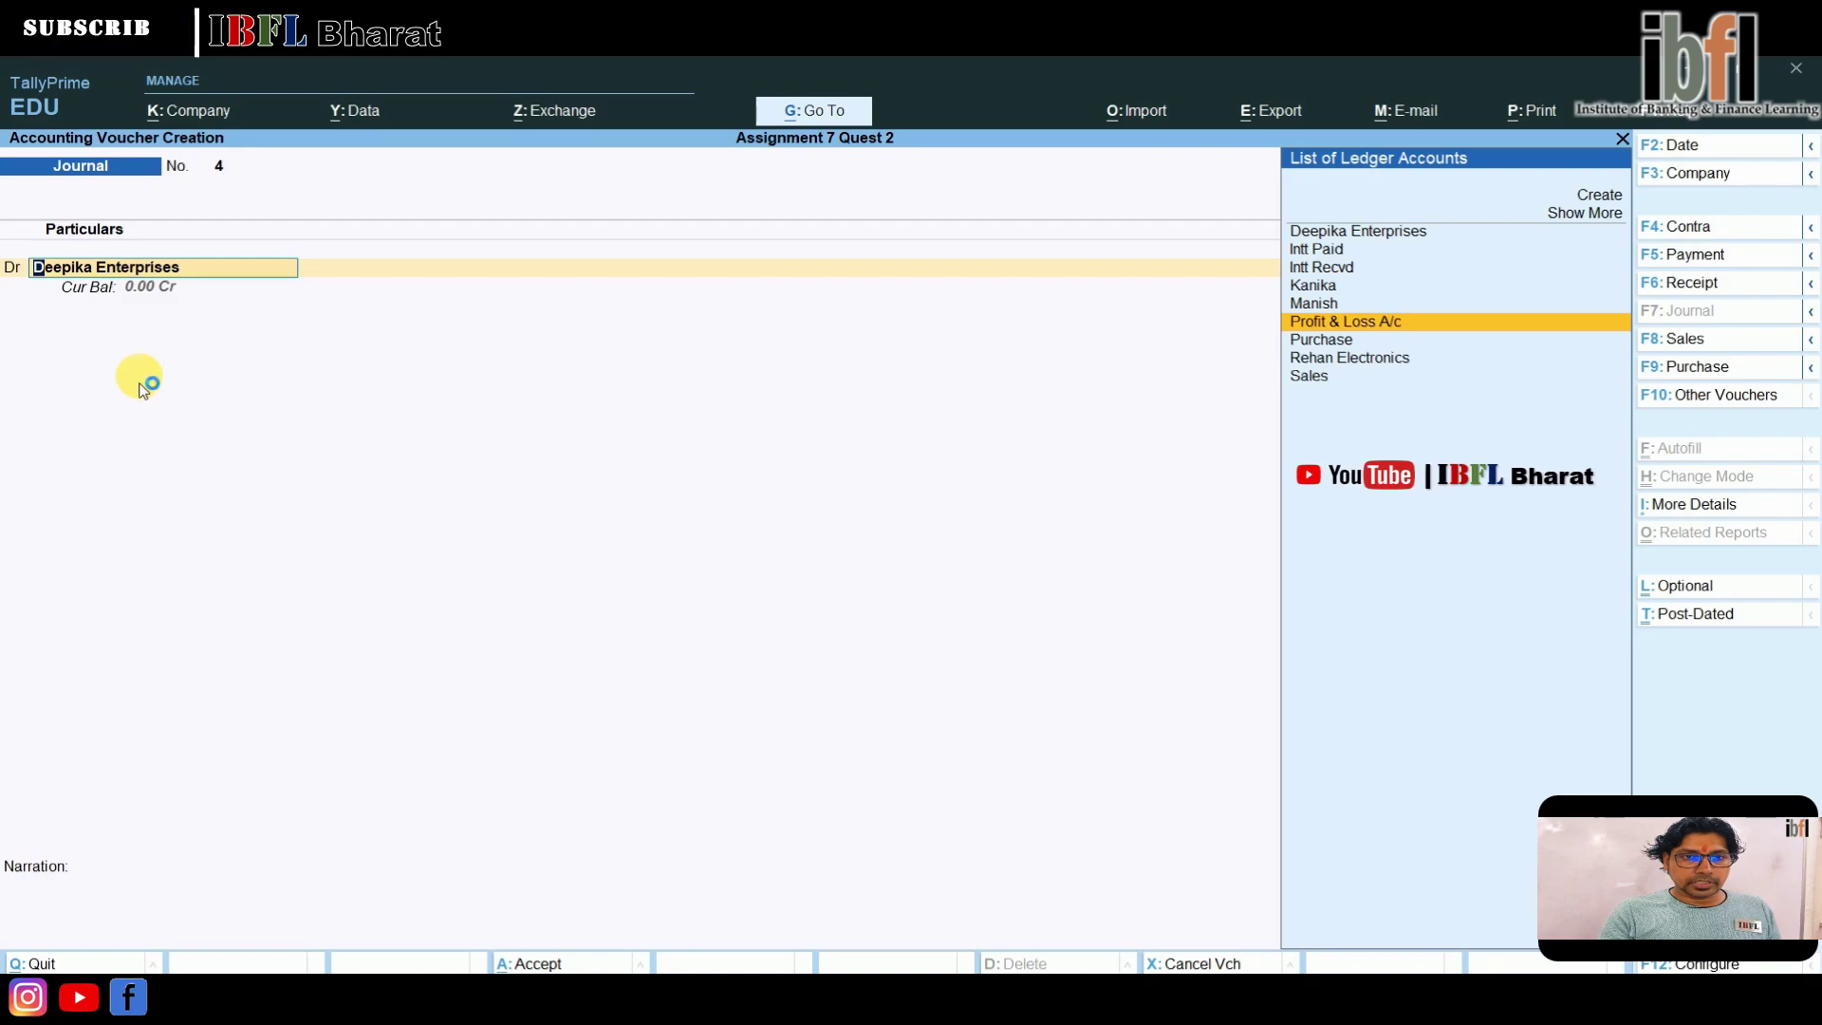
key(Up)
key(Return)
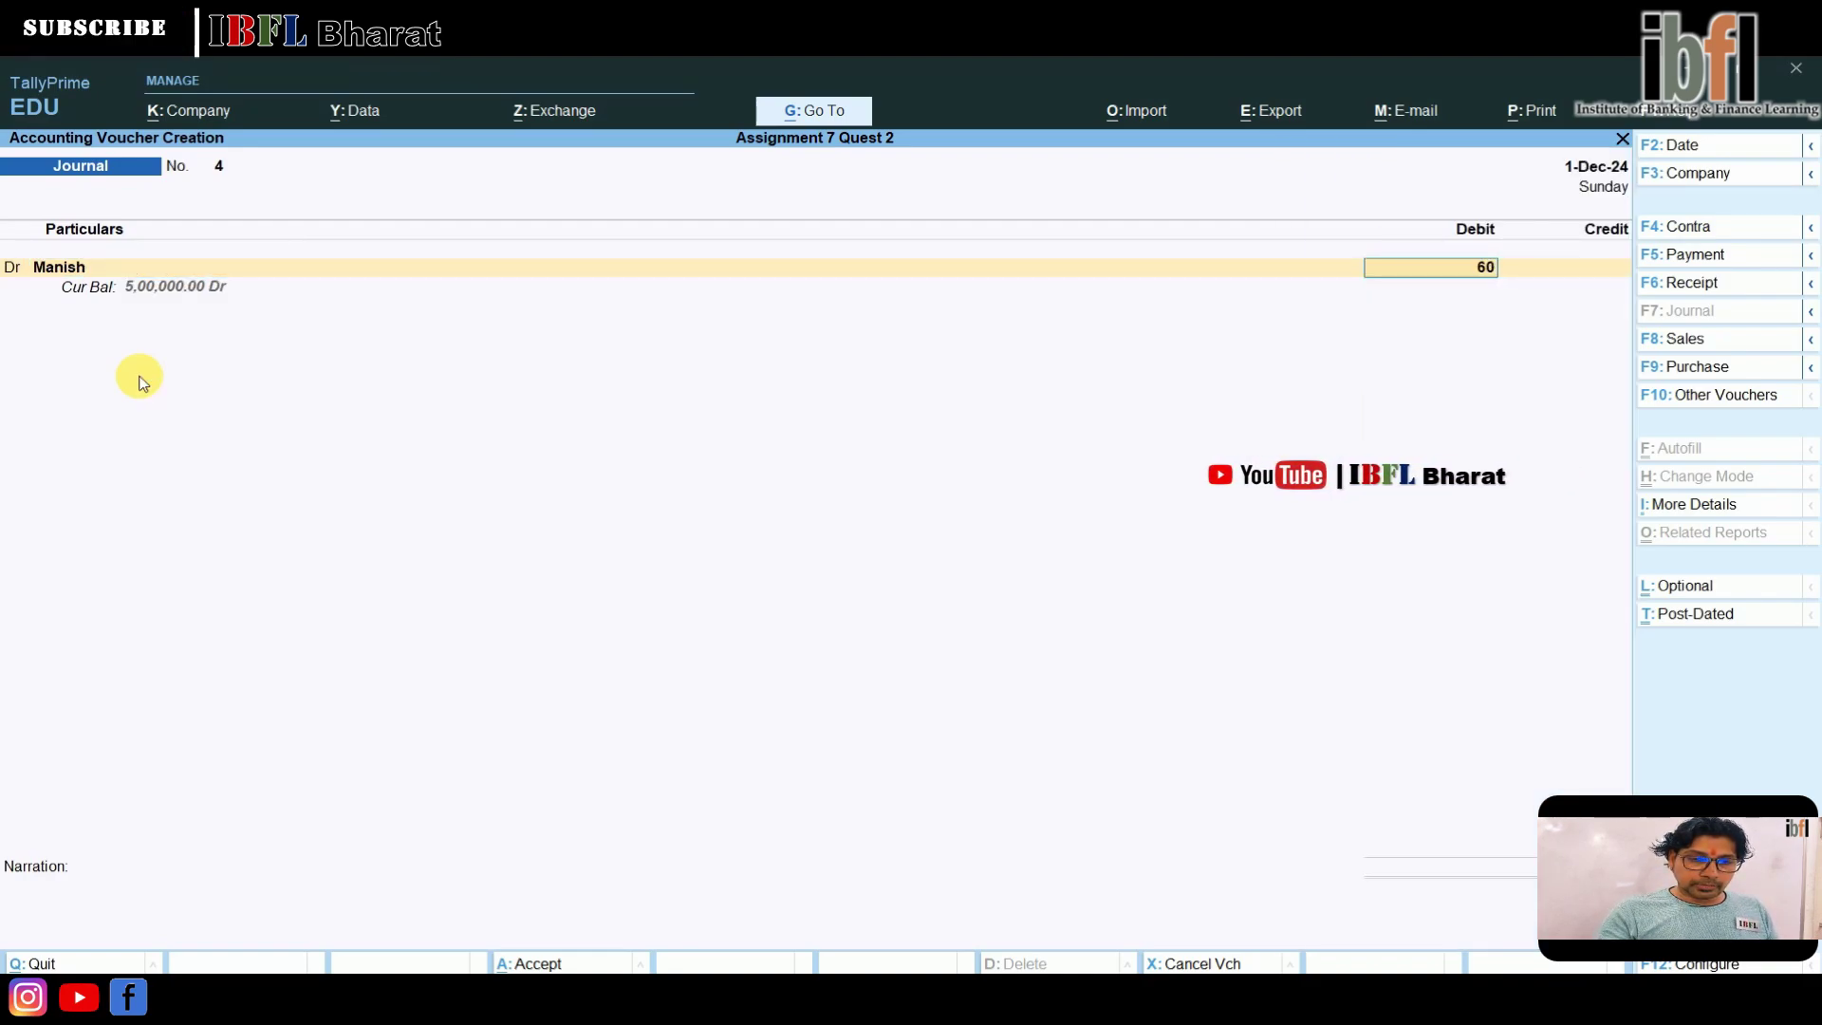
text(6041.10)
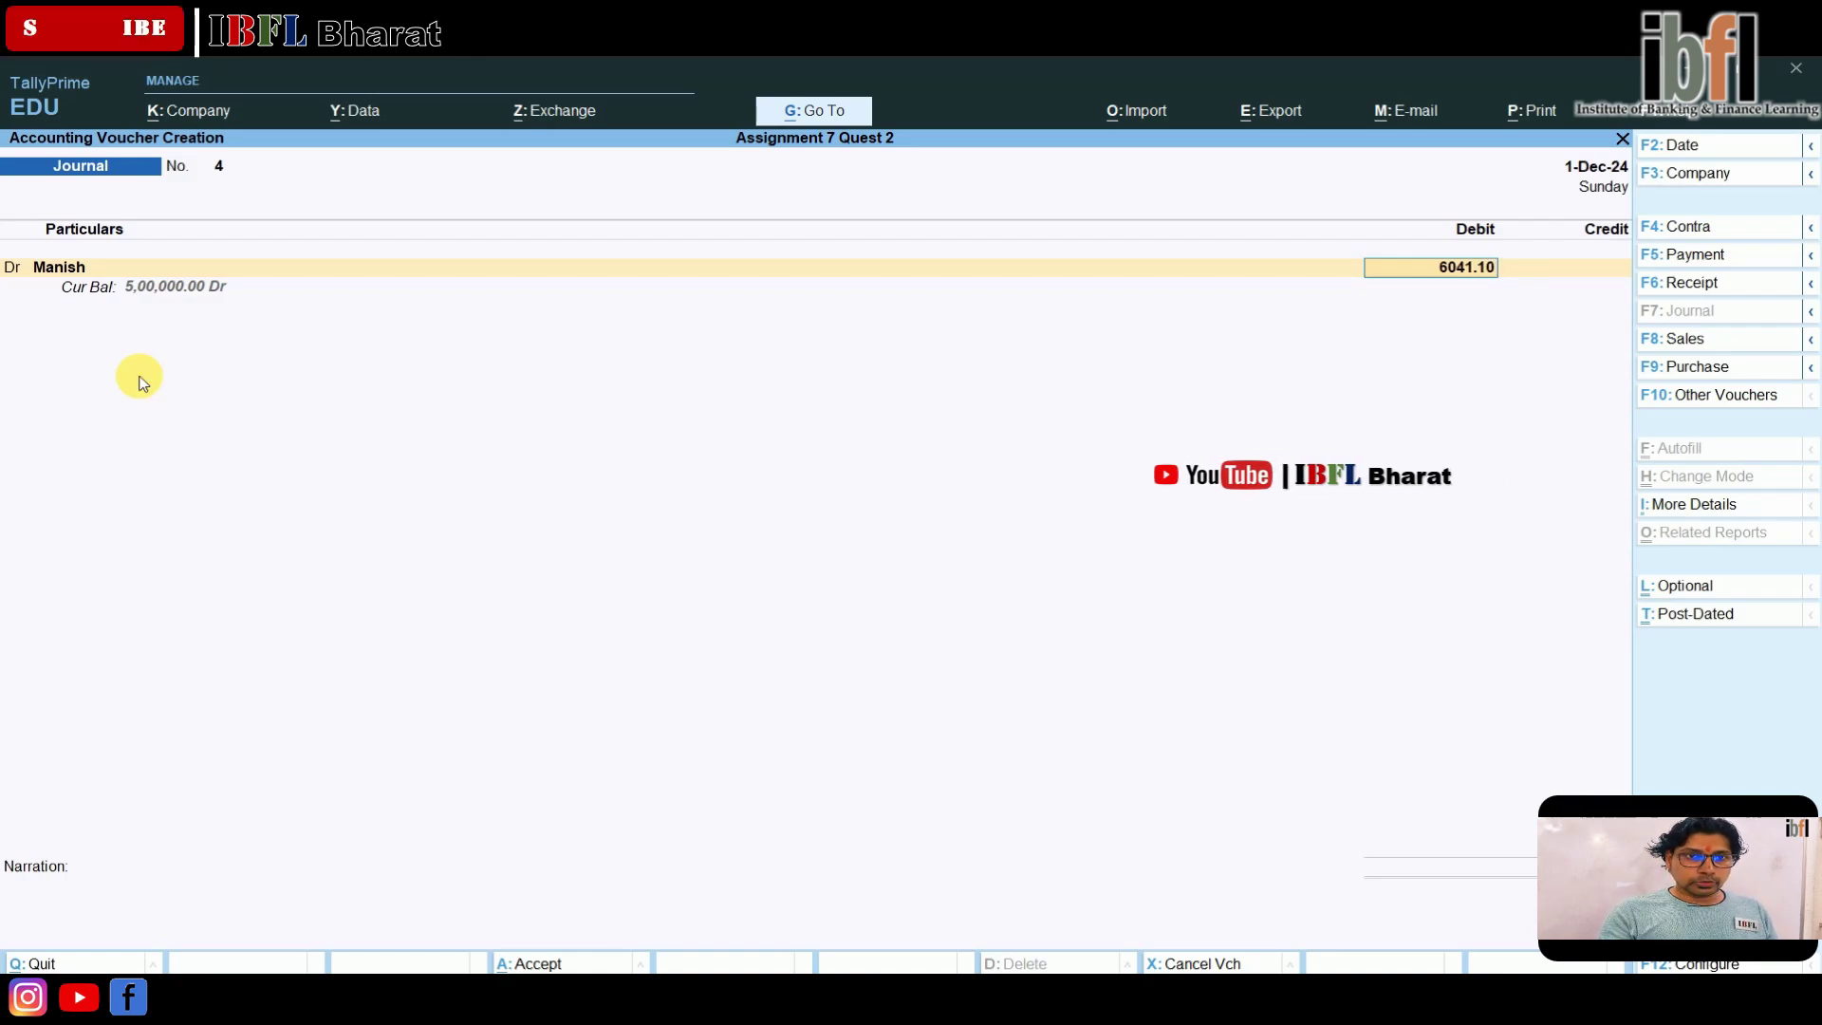
key(Return)
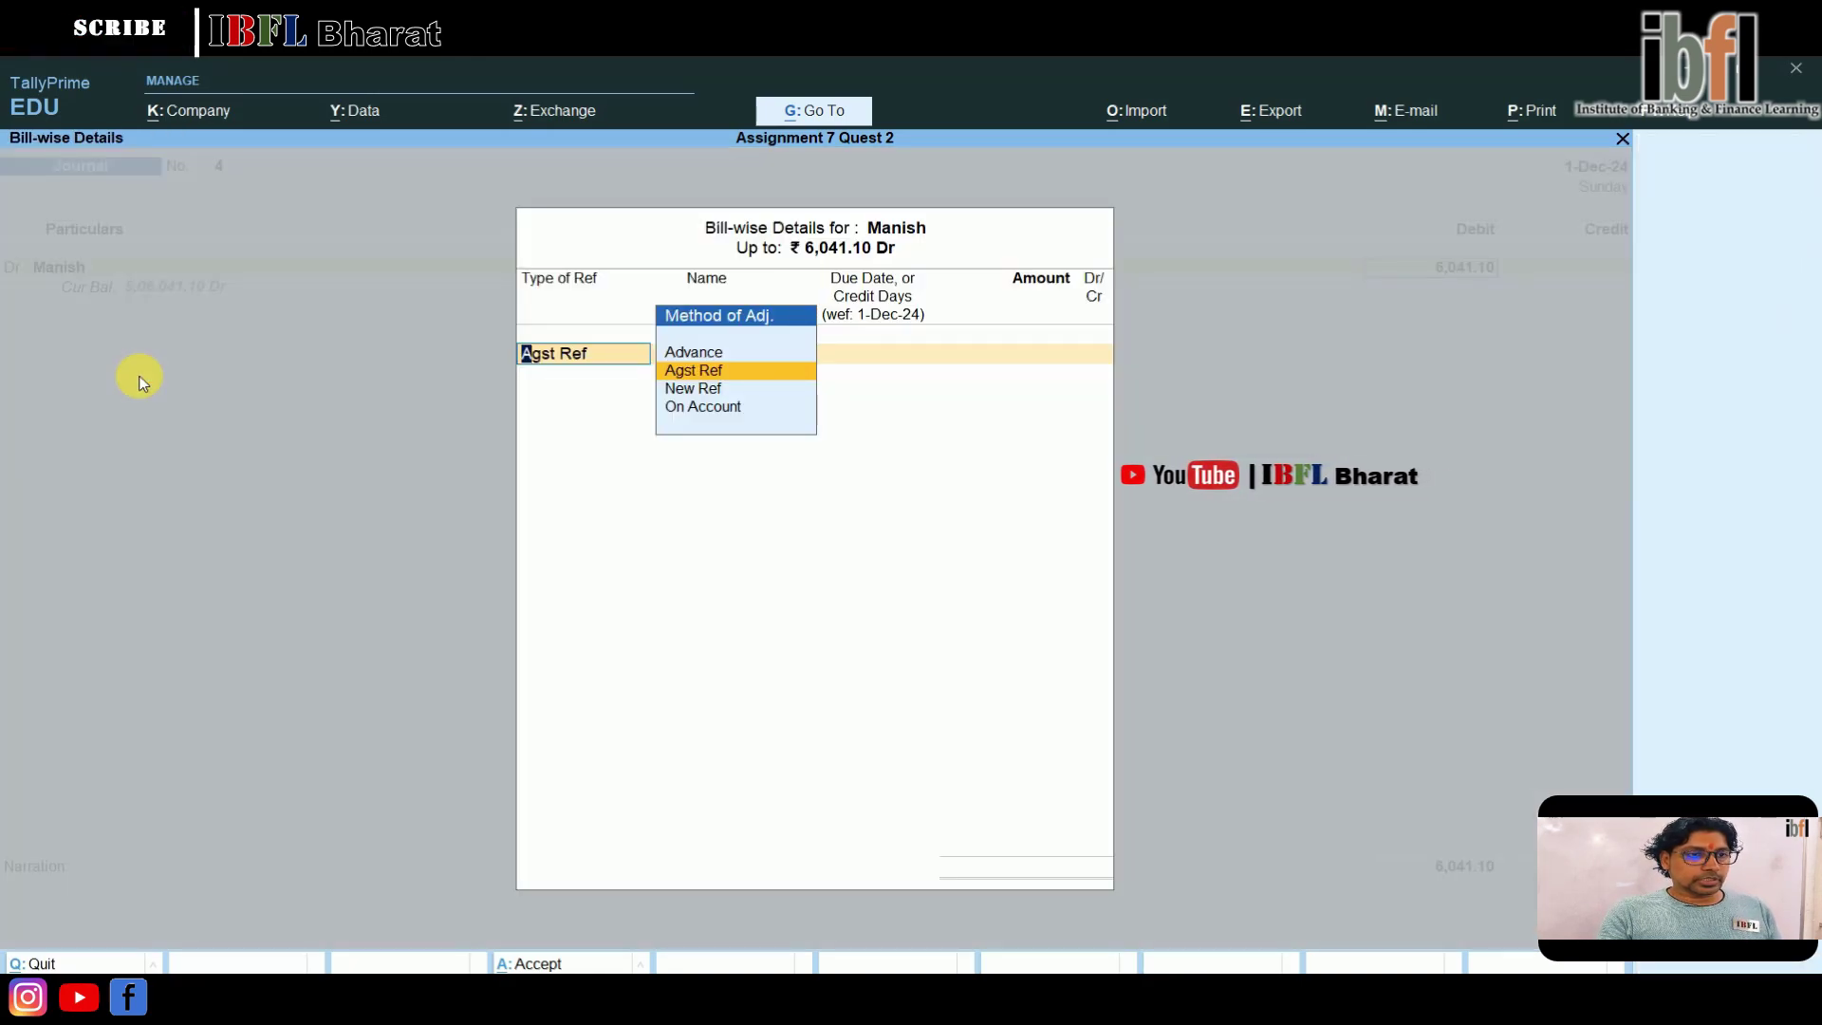
- Allocate the customer's 6,041.10 debit On Account in the bill-wise details instead of against Ref 2
key(Return)
key(Return)
key(BackSpace)
key(BackSpace)
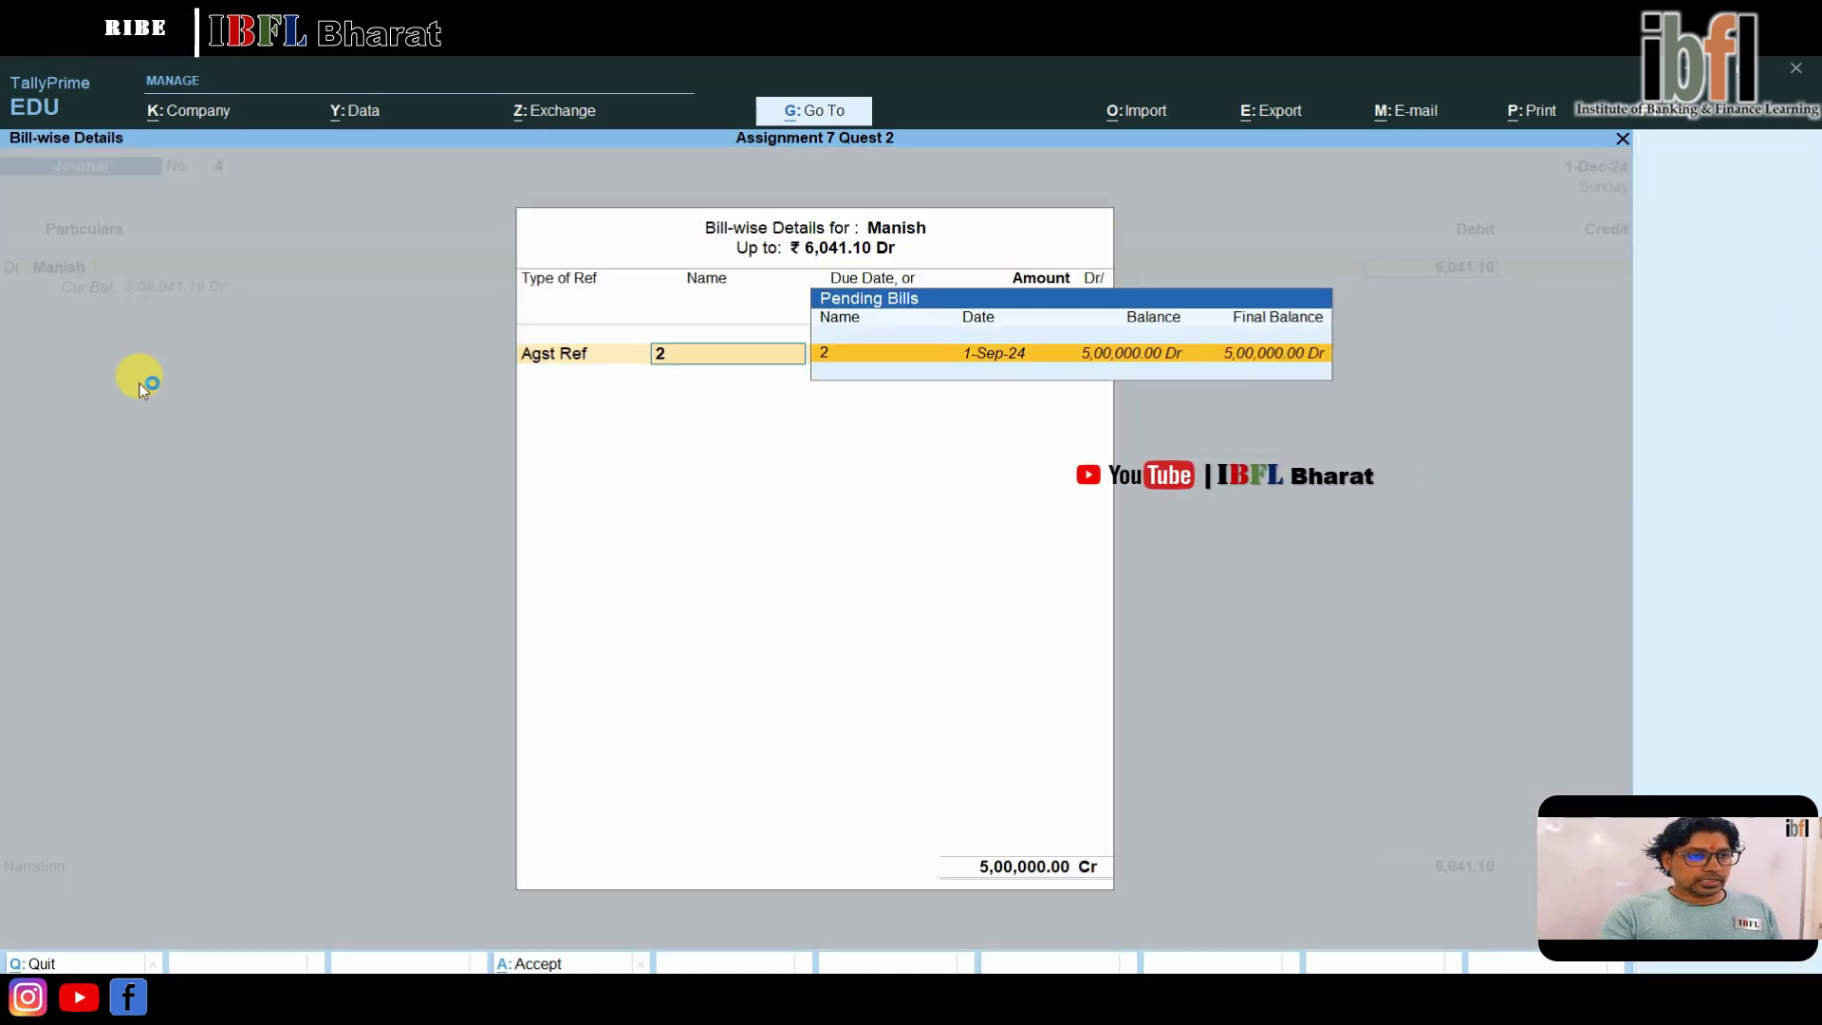
key(Down)
key(Down)
key(Return)
key(Return)
key(Return)
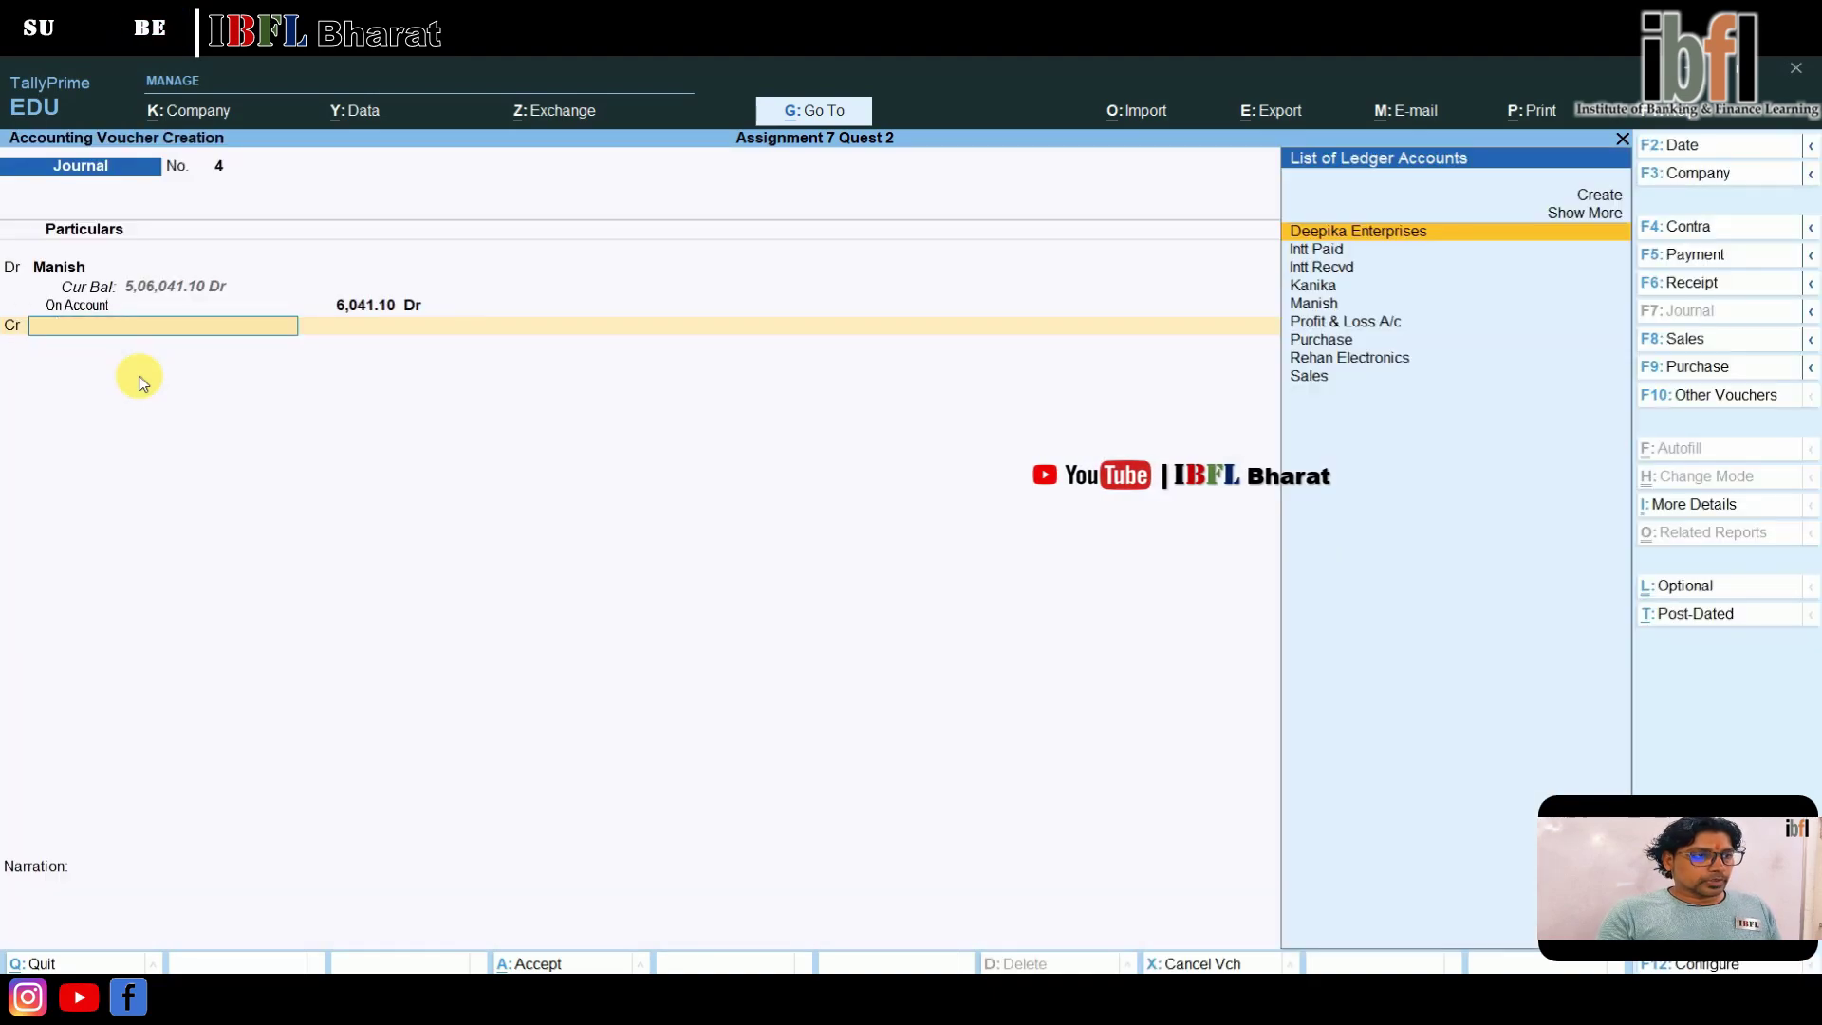
- Credit the 6,041.10 interest to Intt Recvd and save the journal voucher with an empty narration
key(Down)
key(Down)
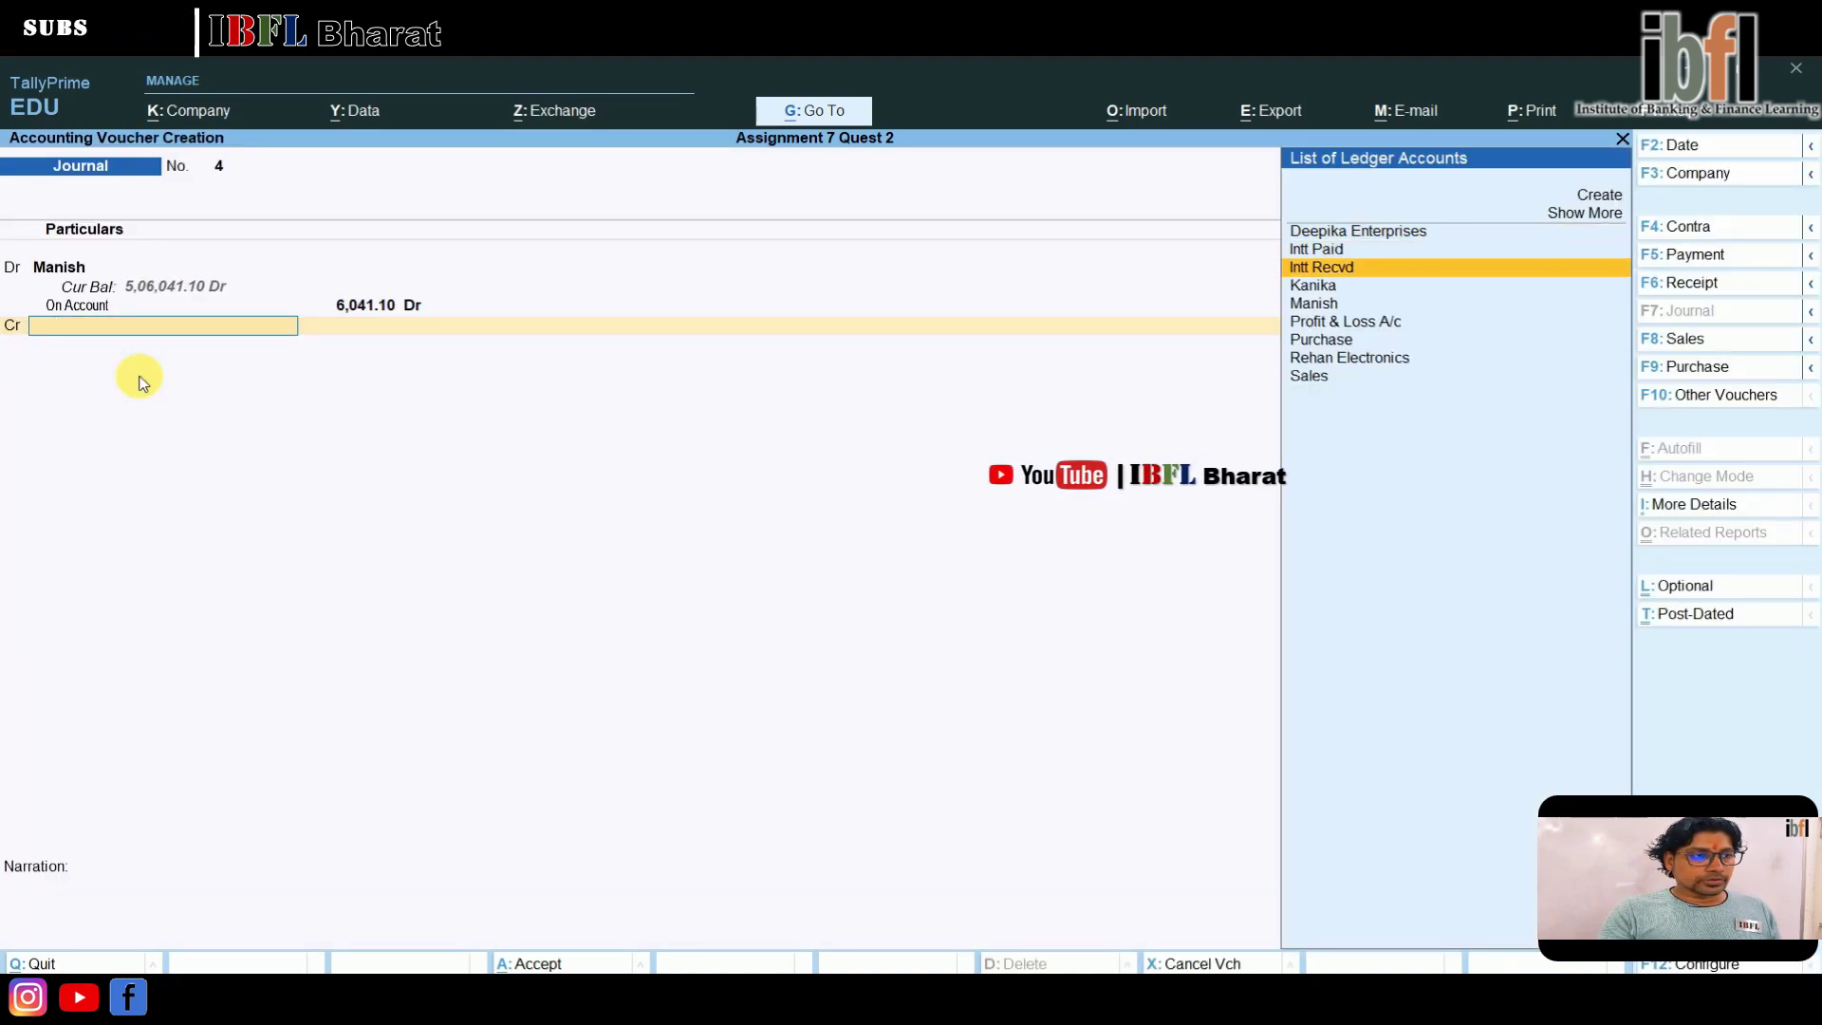
key(Return)
key(Return)
key(Return)
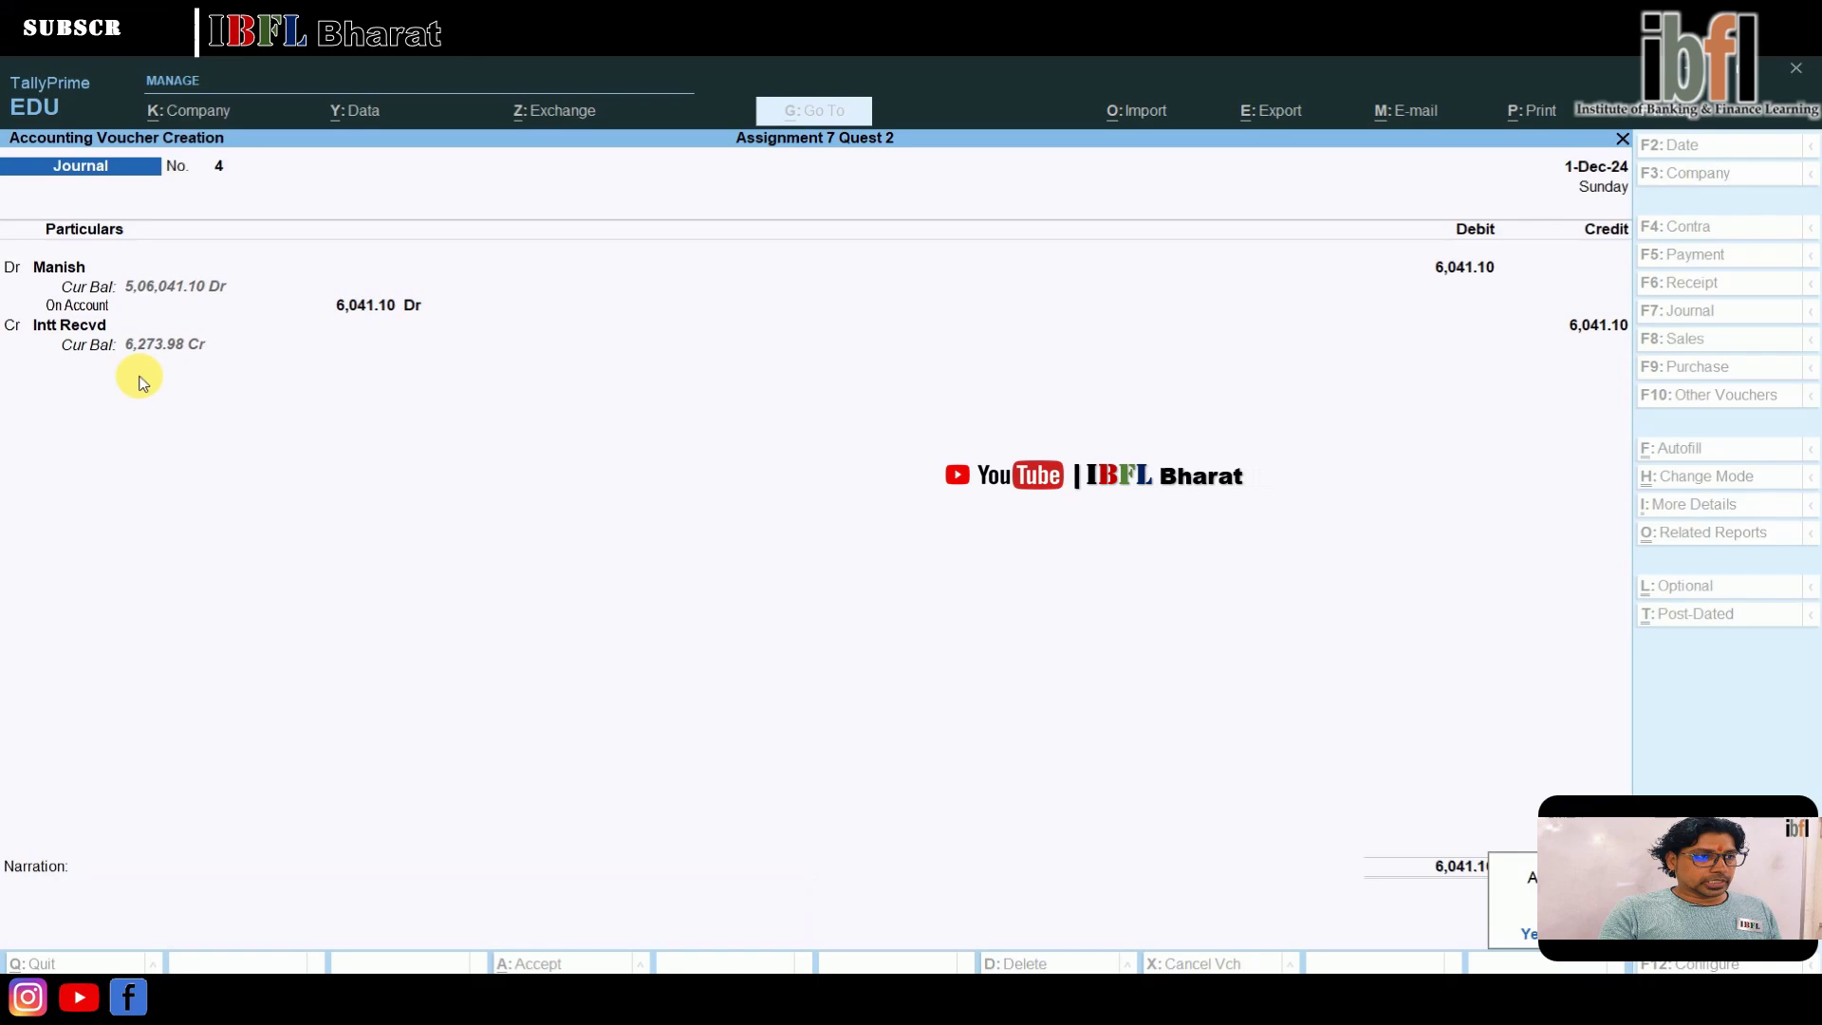
key(Return)
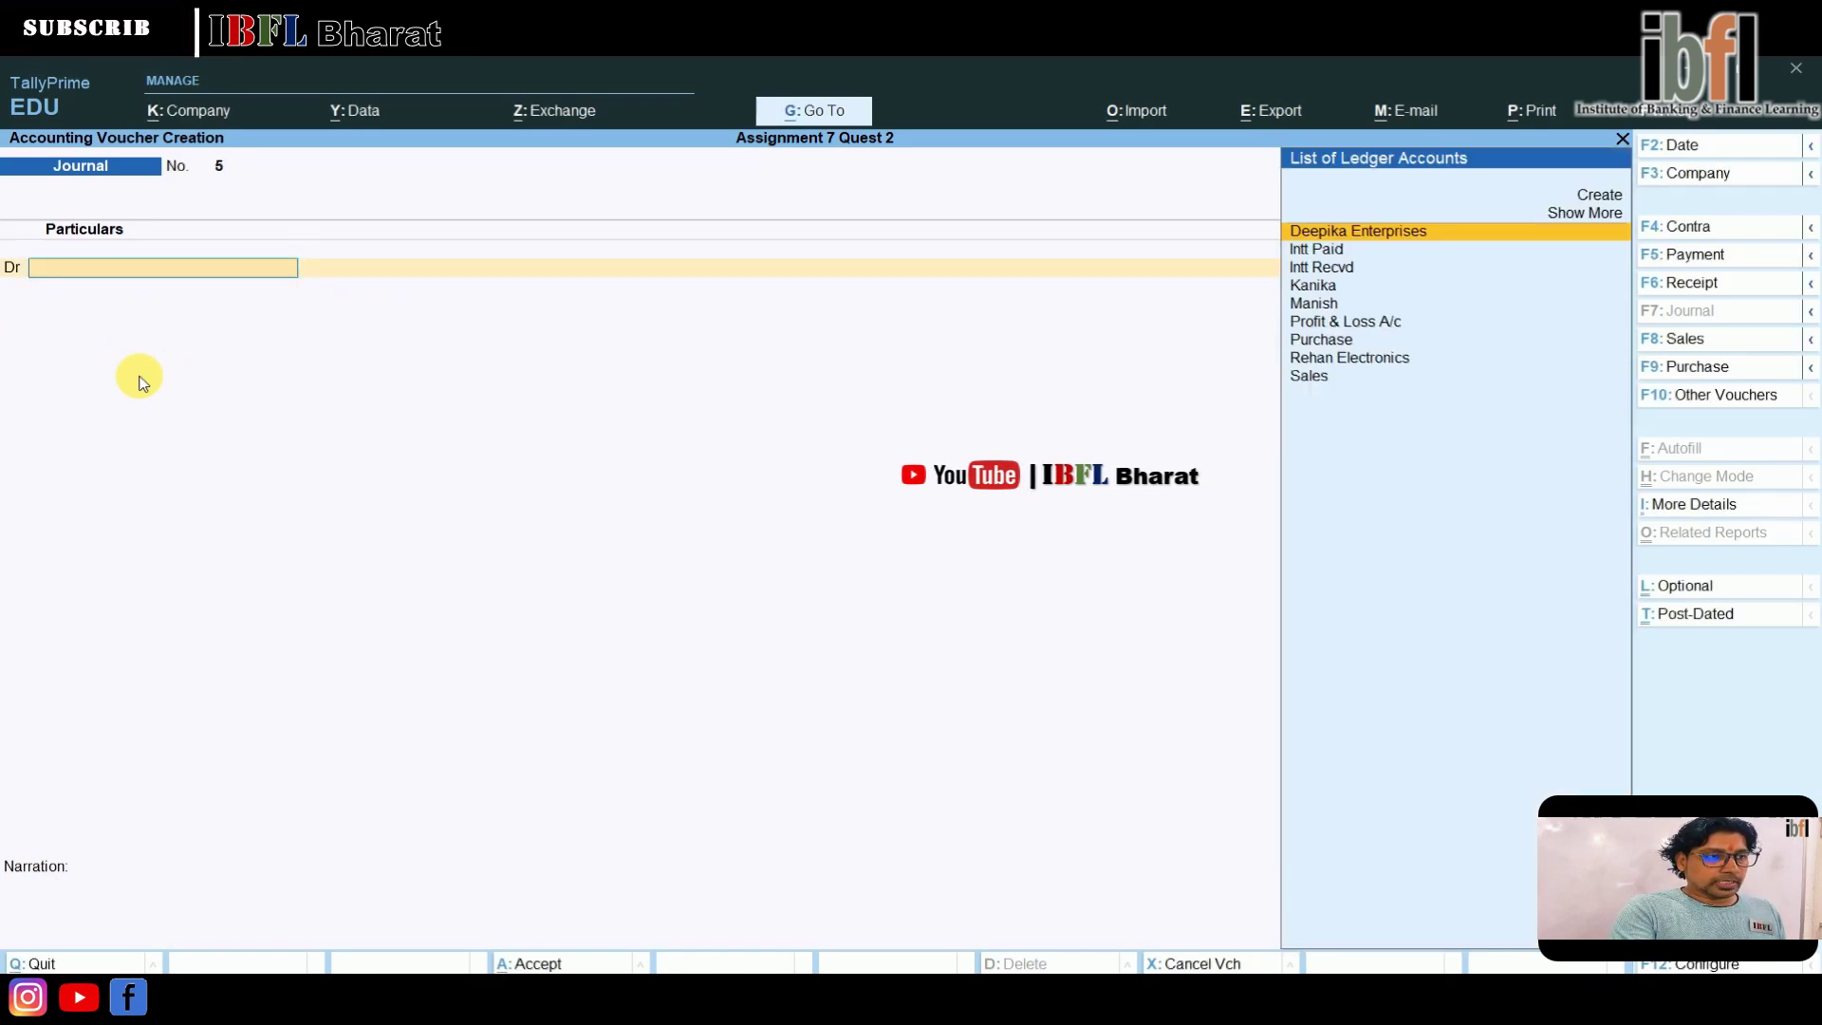
- Switch to a receipt voucher and credit the 1-Sep-24 sale customer's ledger with 5,06,041.10
key(F6)
key(Down)
key(Down)
key(Down)
key(Down)
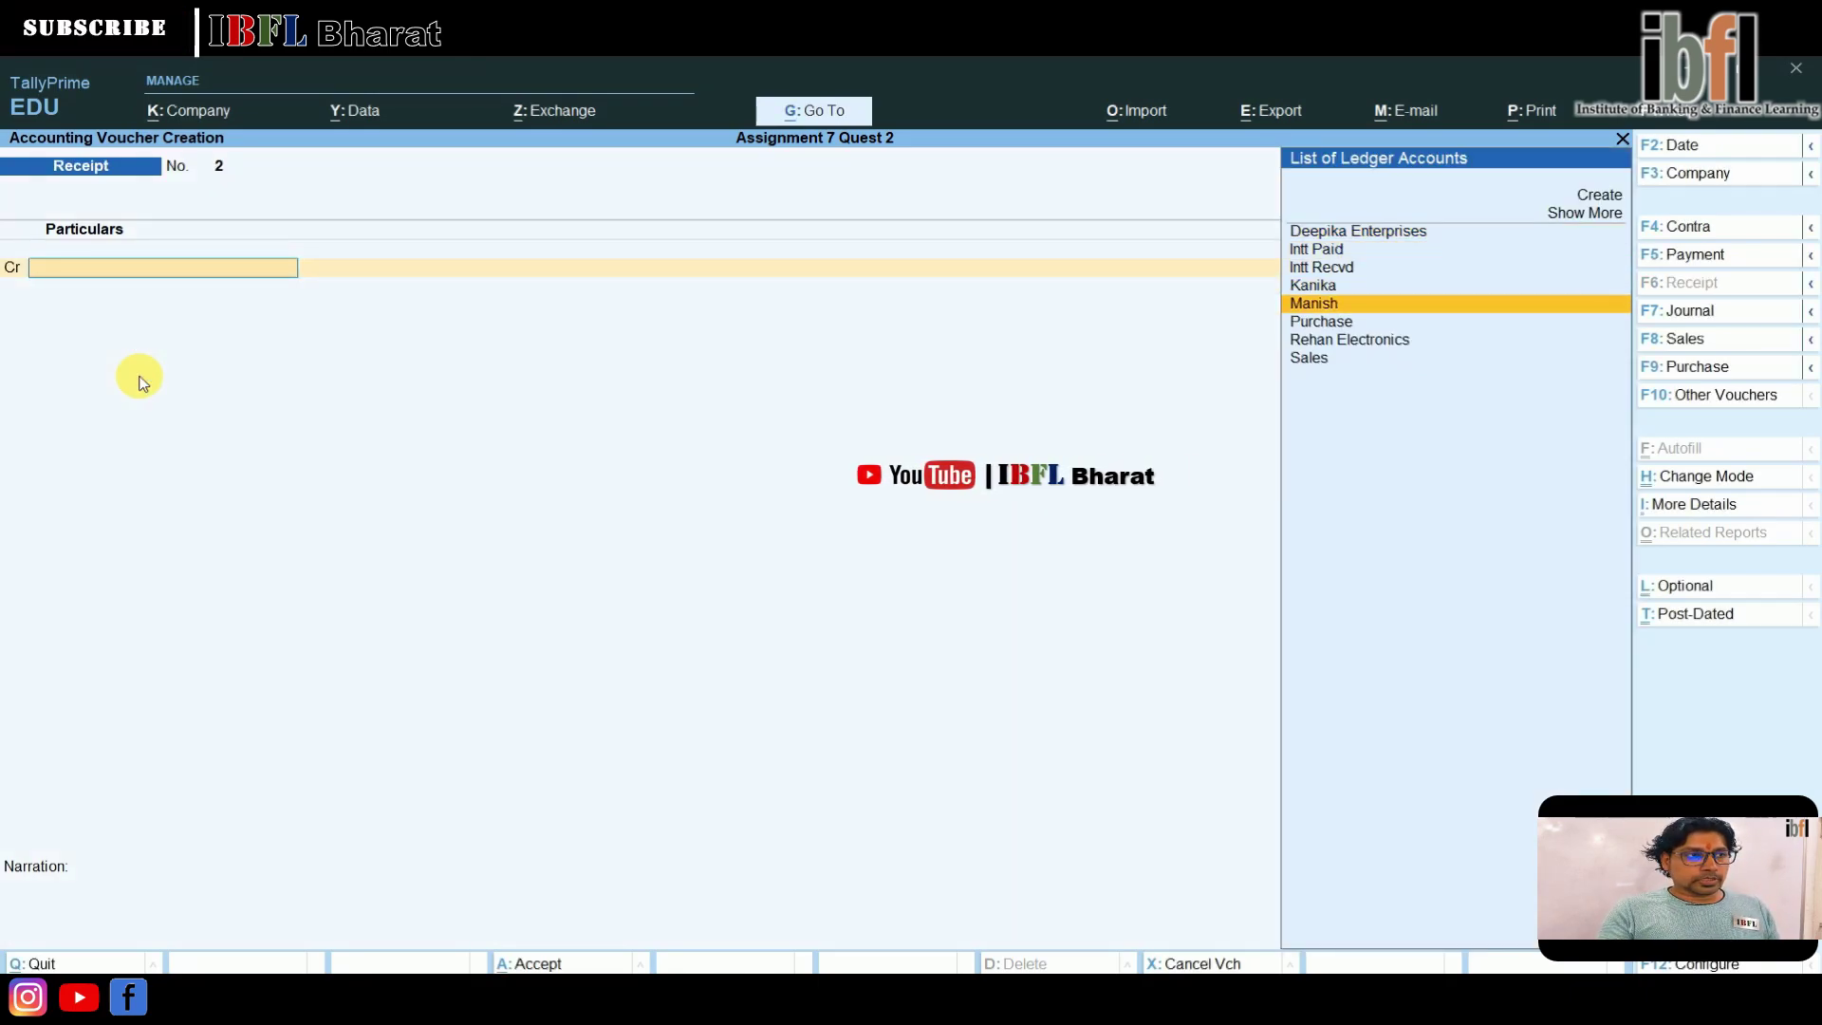
key(Return)
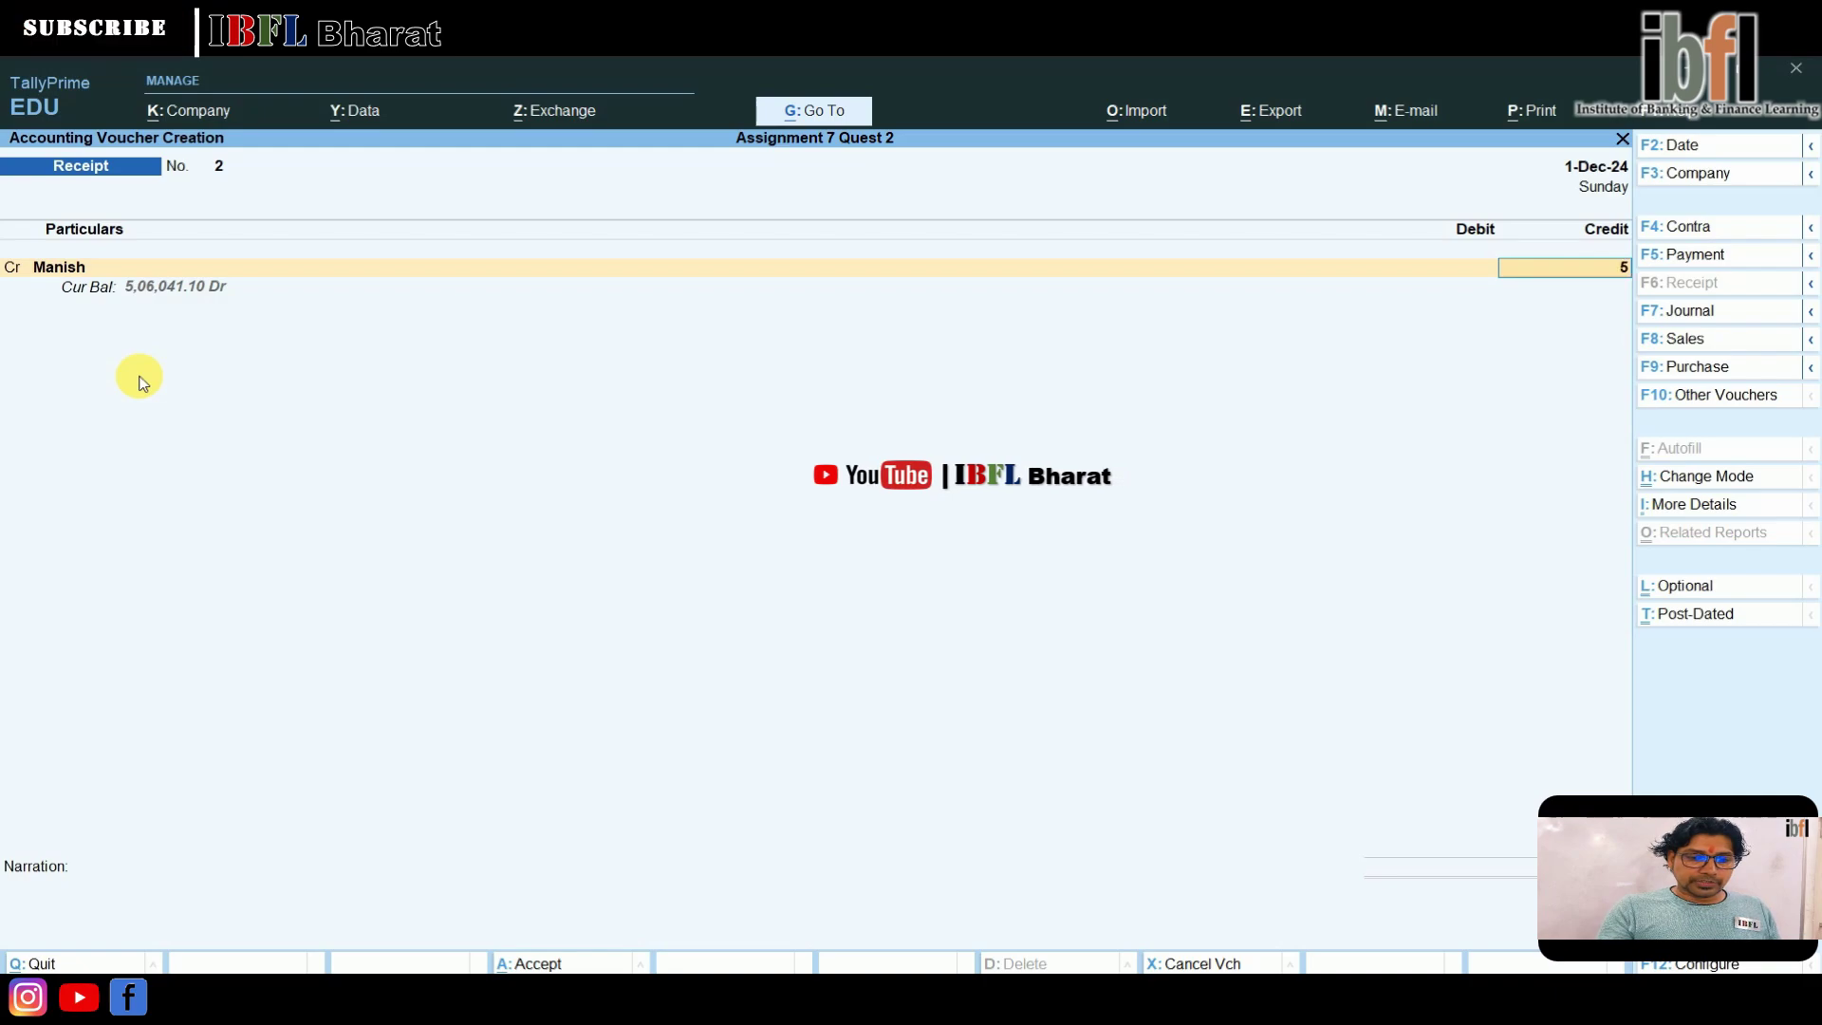
text(506041.10)
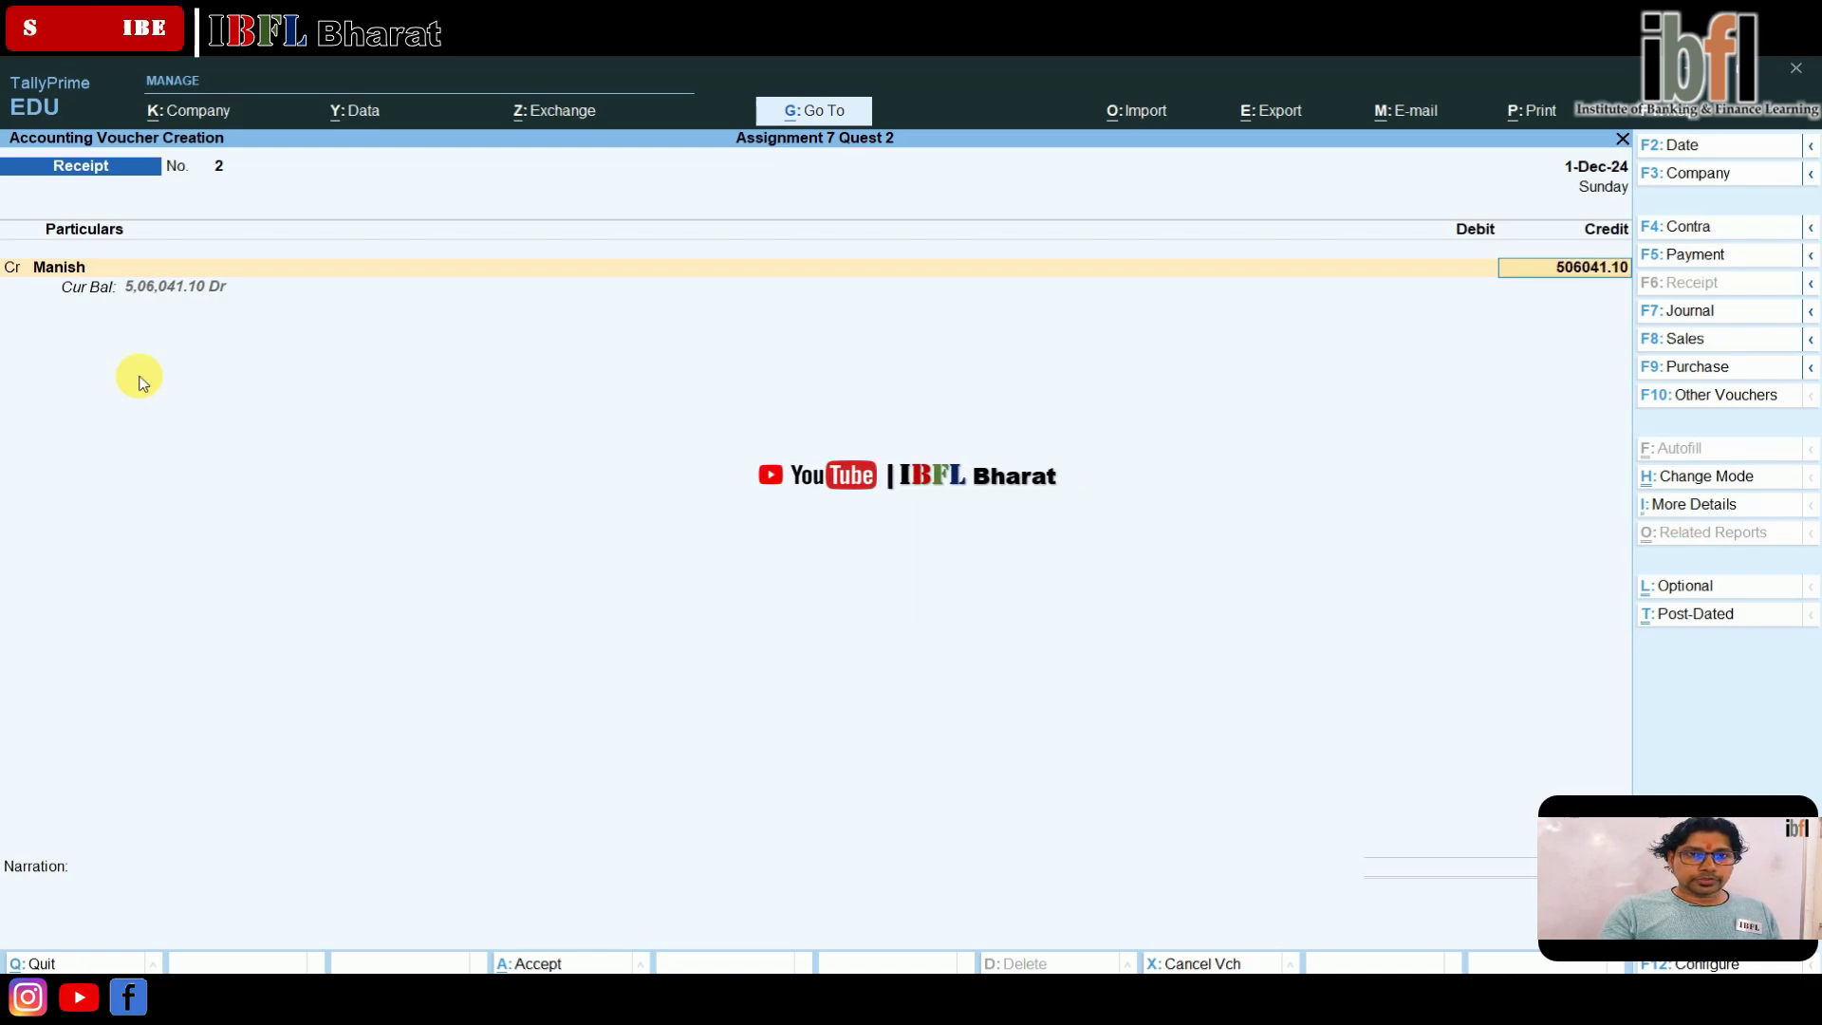
- Allocate the receipt bill-wise as 5,00,000.00 against Ref 2 and the remaining 6,041.10 On Account
key(Return)
key(Return)
key(Return)
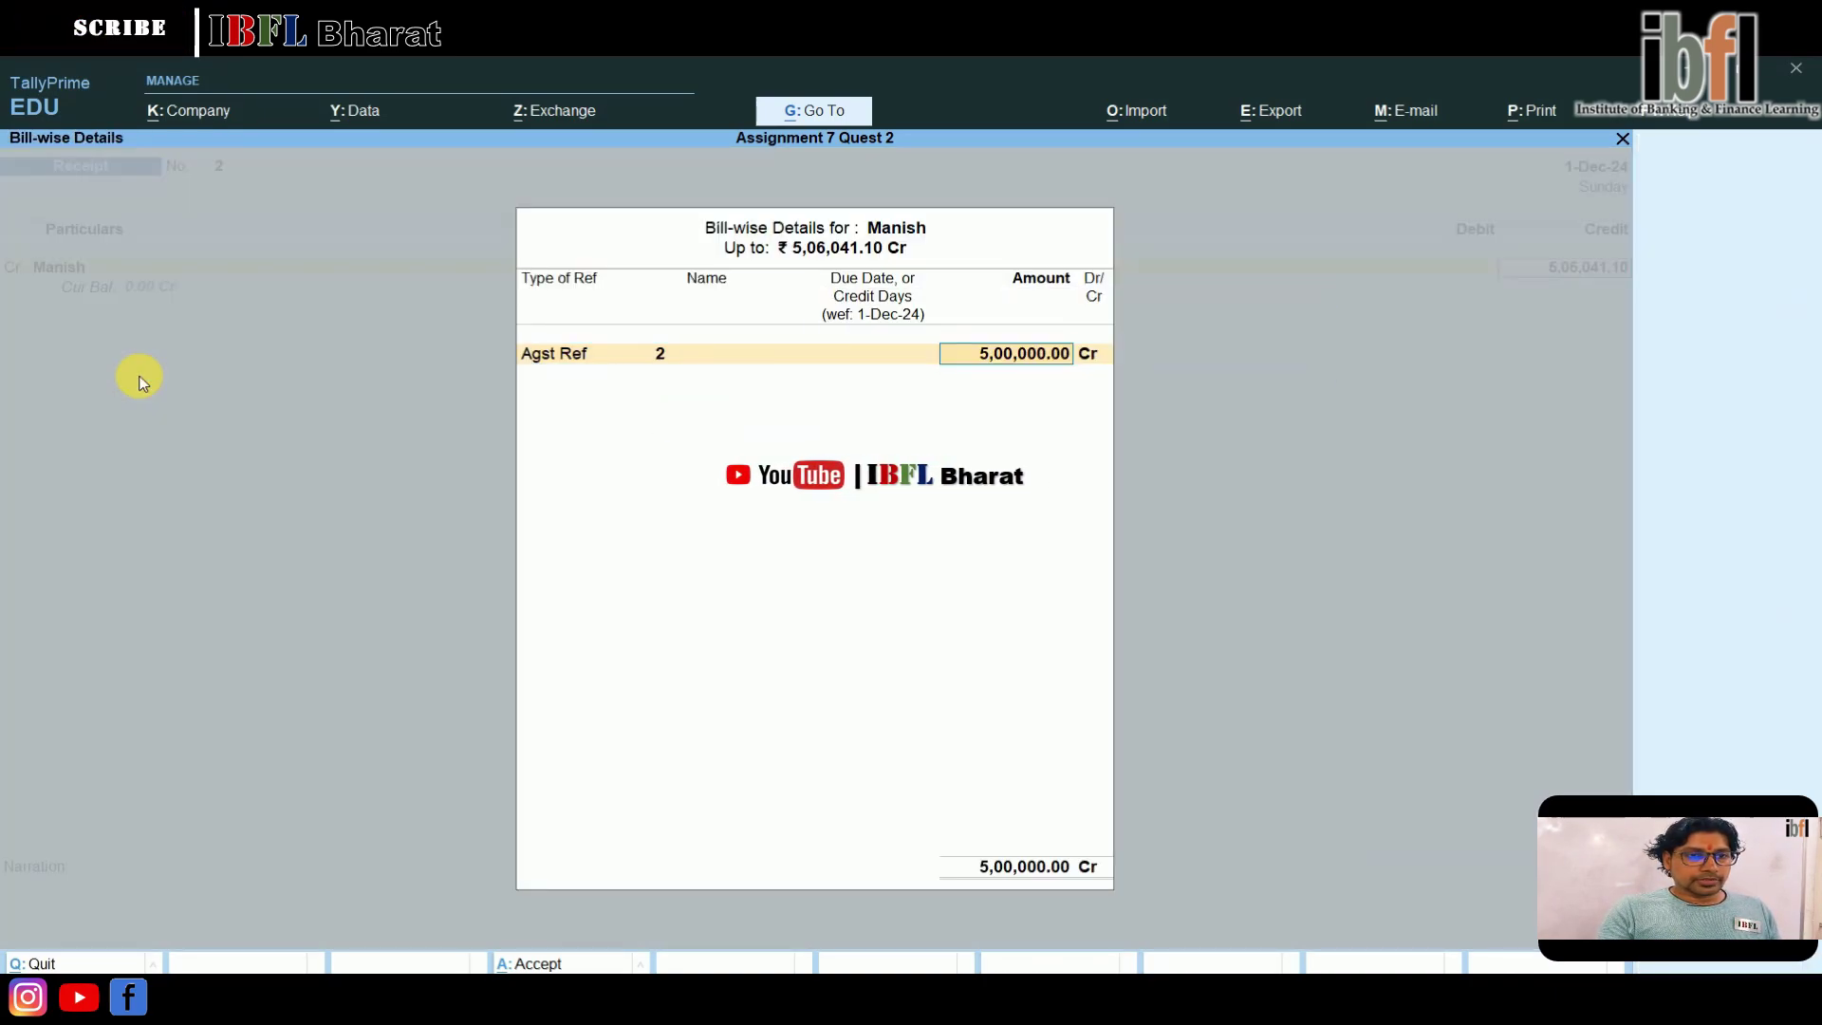
key(Return)
key(Return)
key(Down)
key(Down)
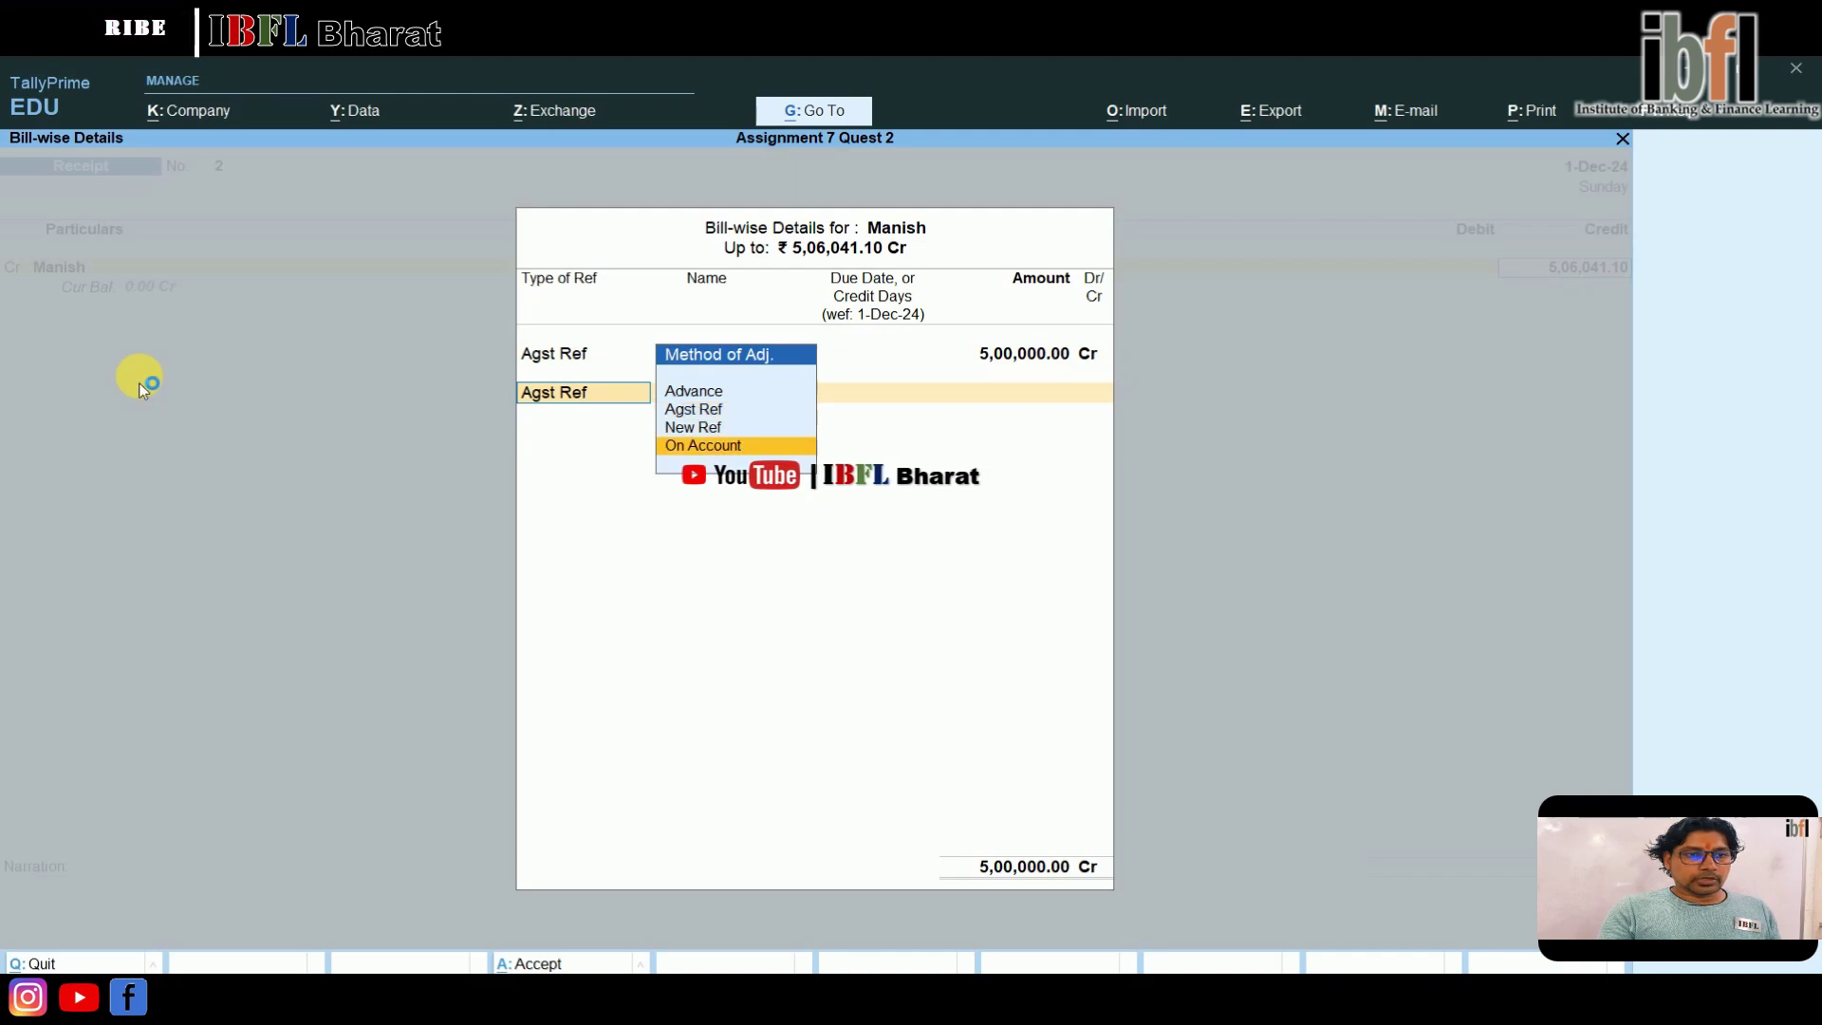
key(Return)
key(Return)
key(Return)
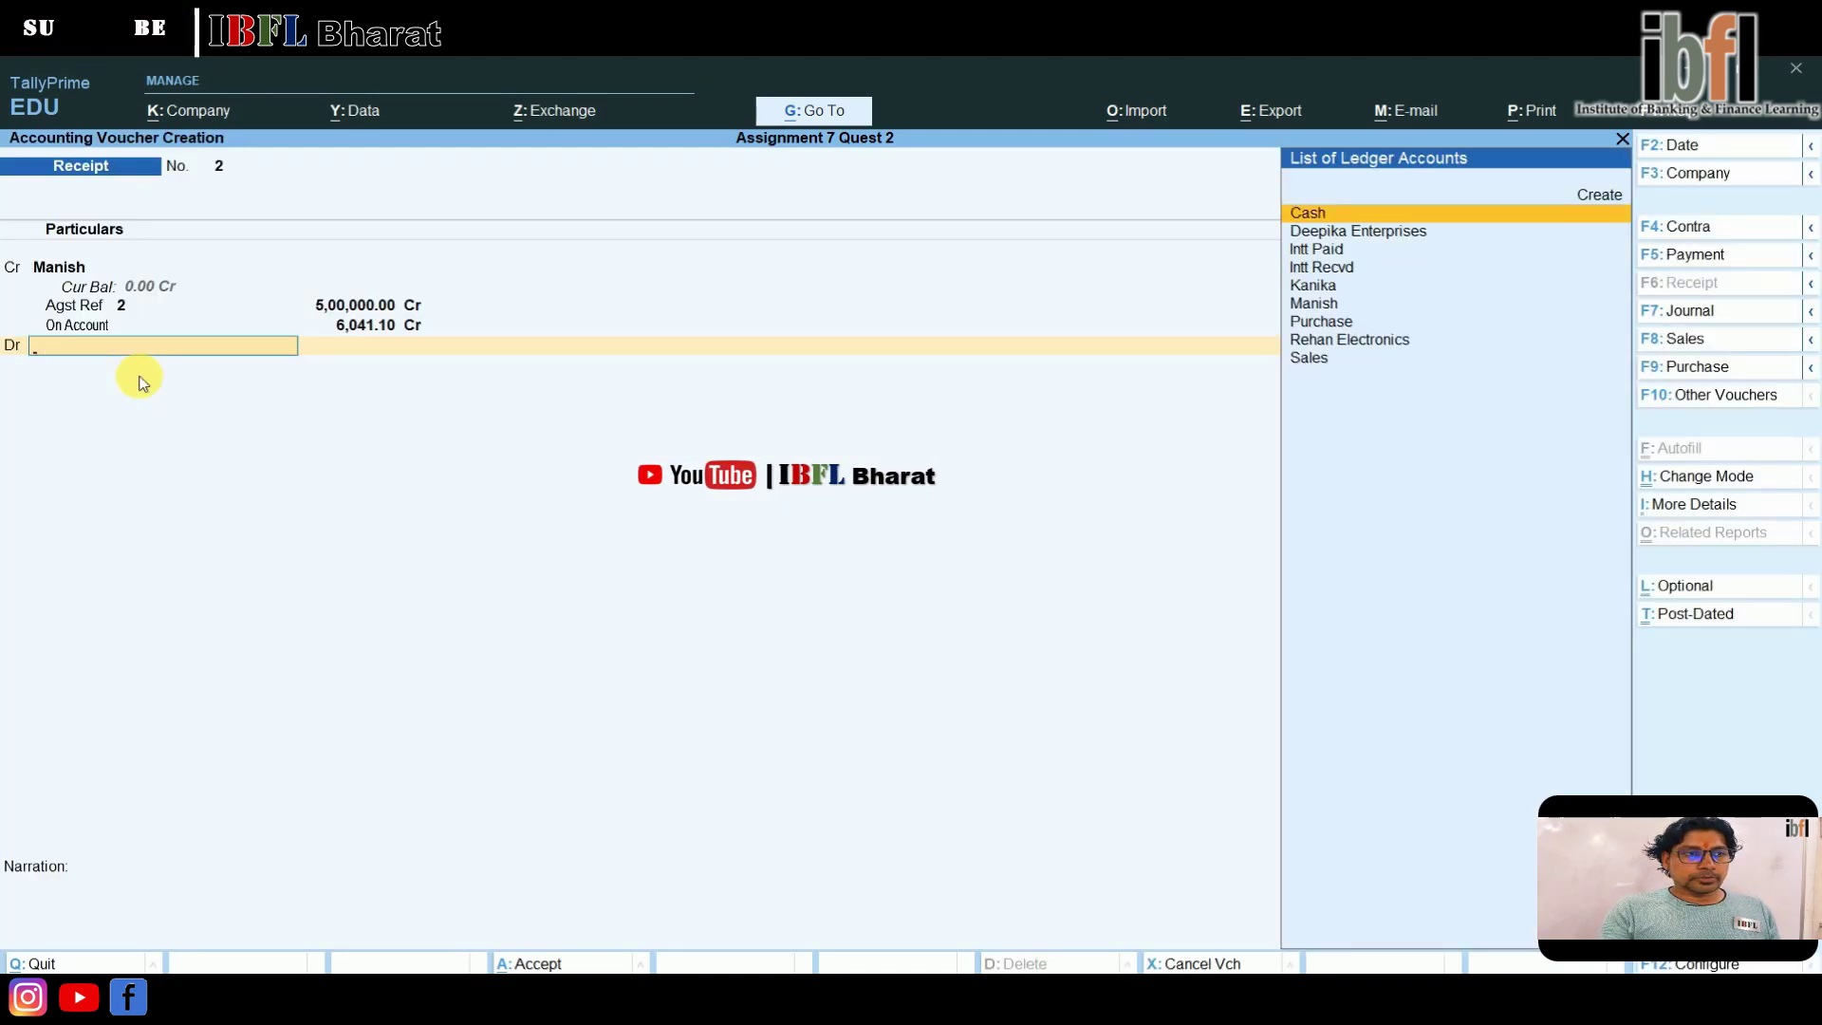
- Debit Cash with 5,06,041.10, save the receipt voucher and leave voucher entry
key(Return)
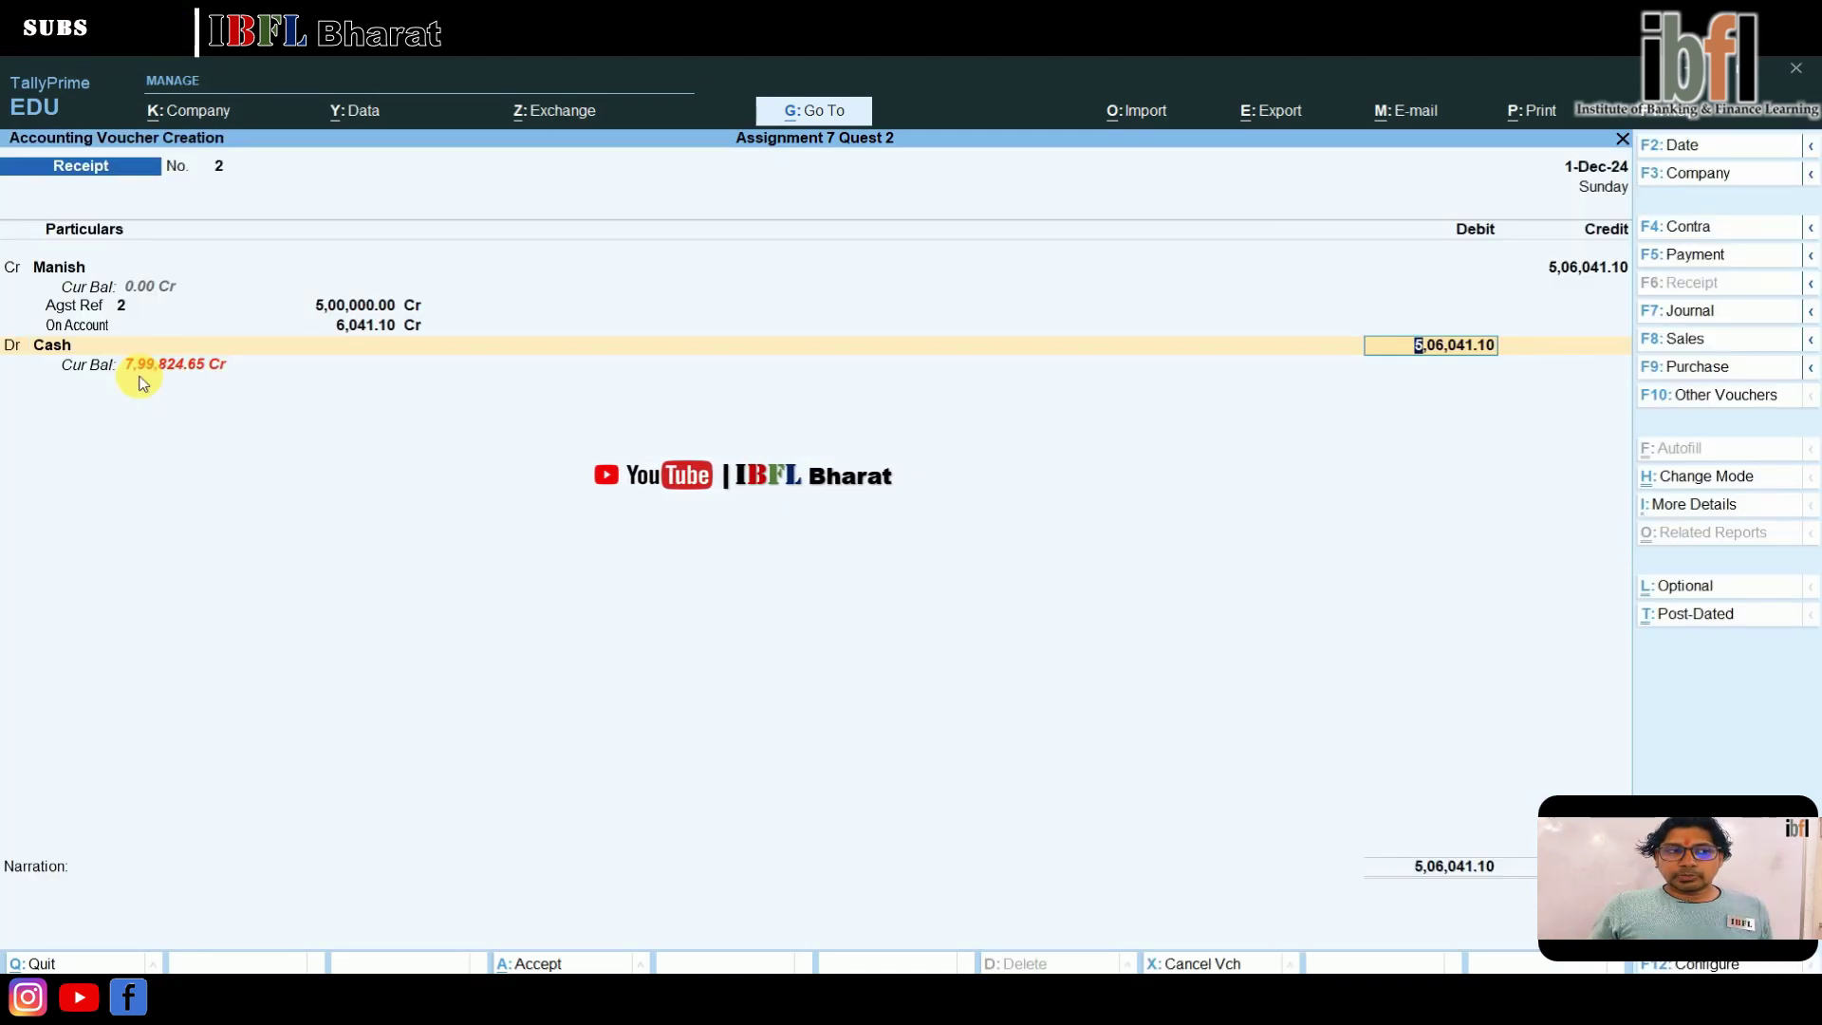
click(143, 385)
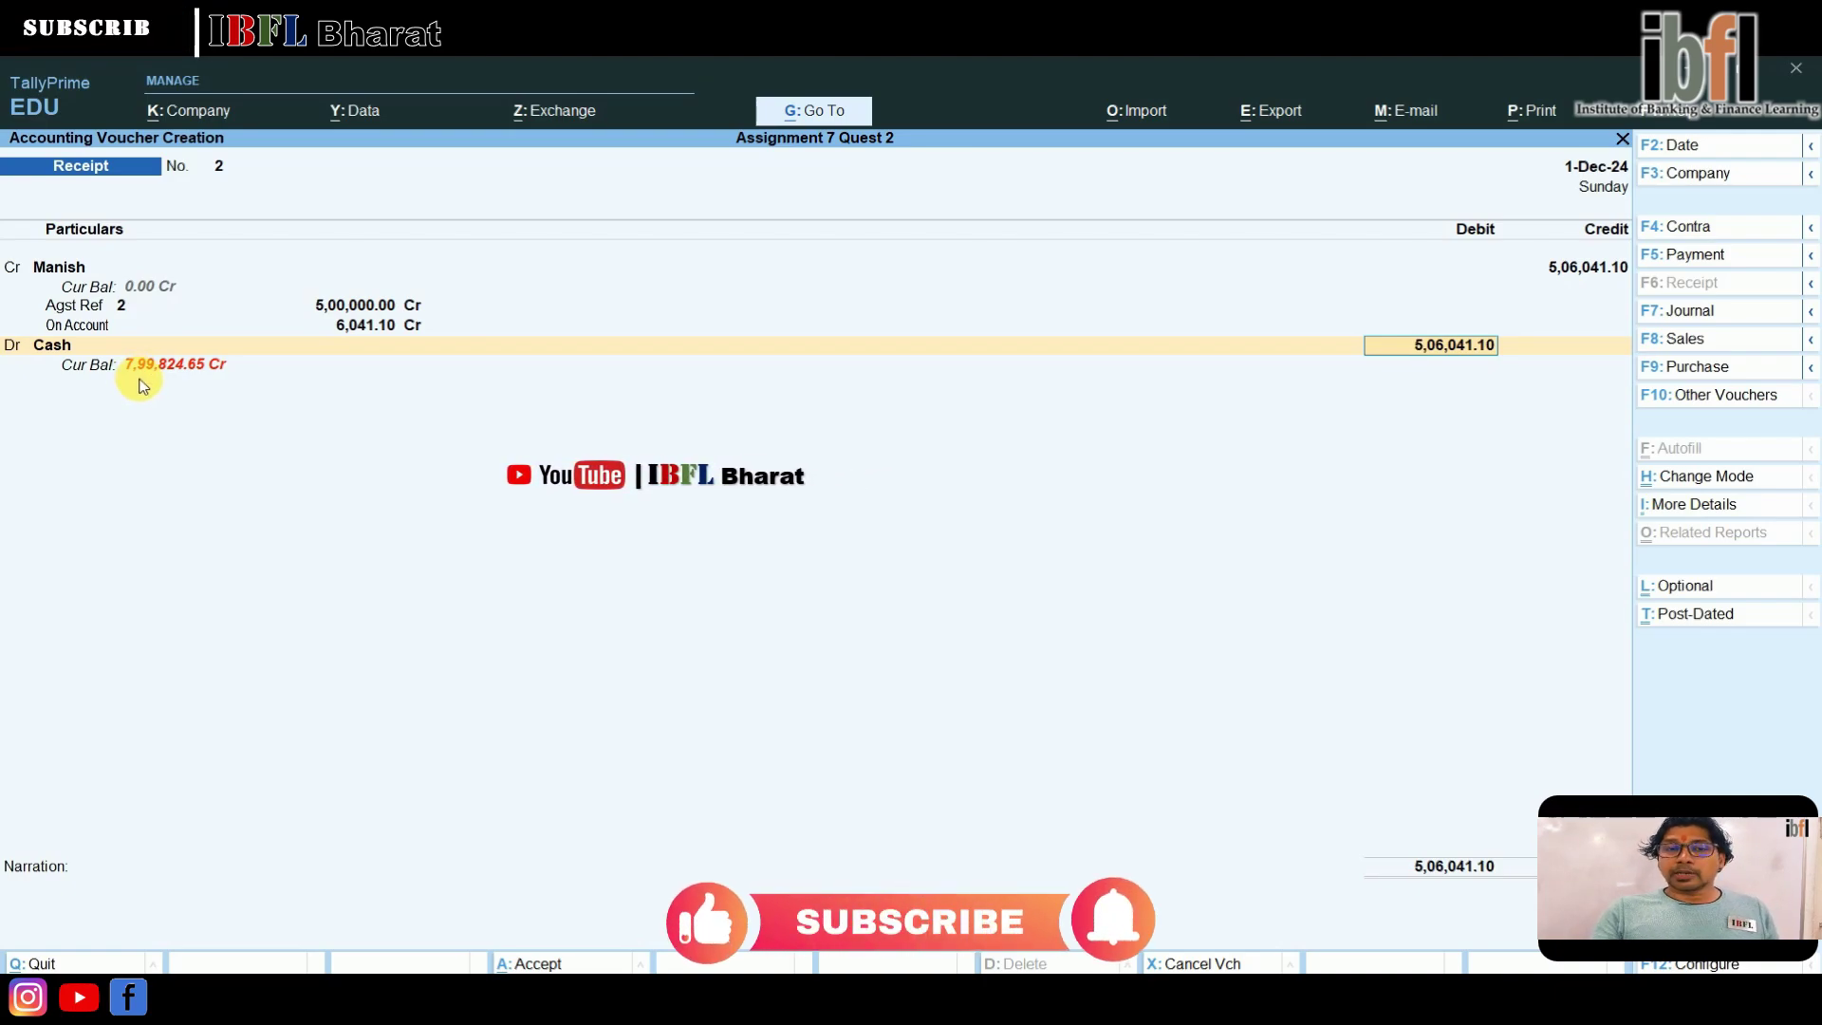
click(143, 388)
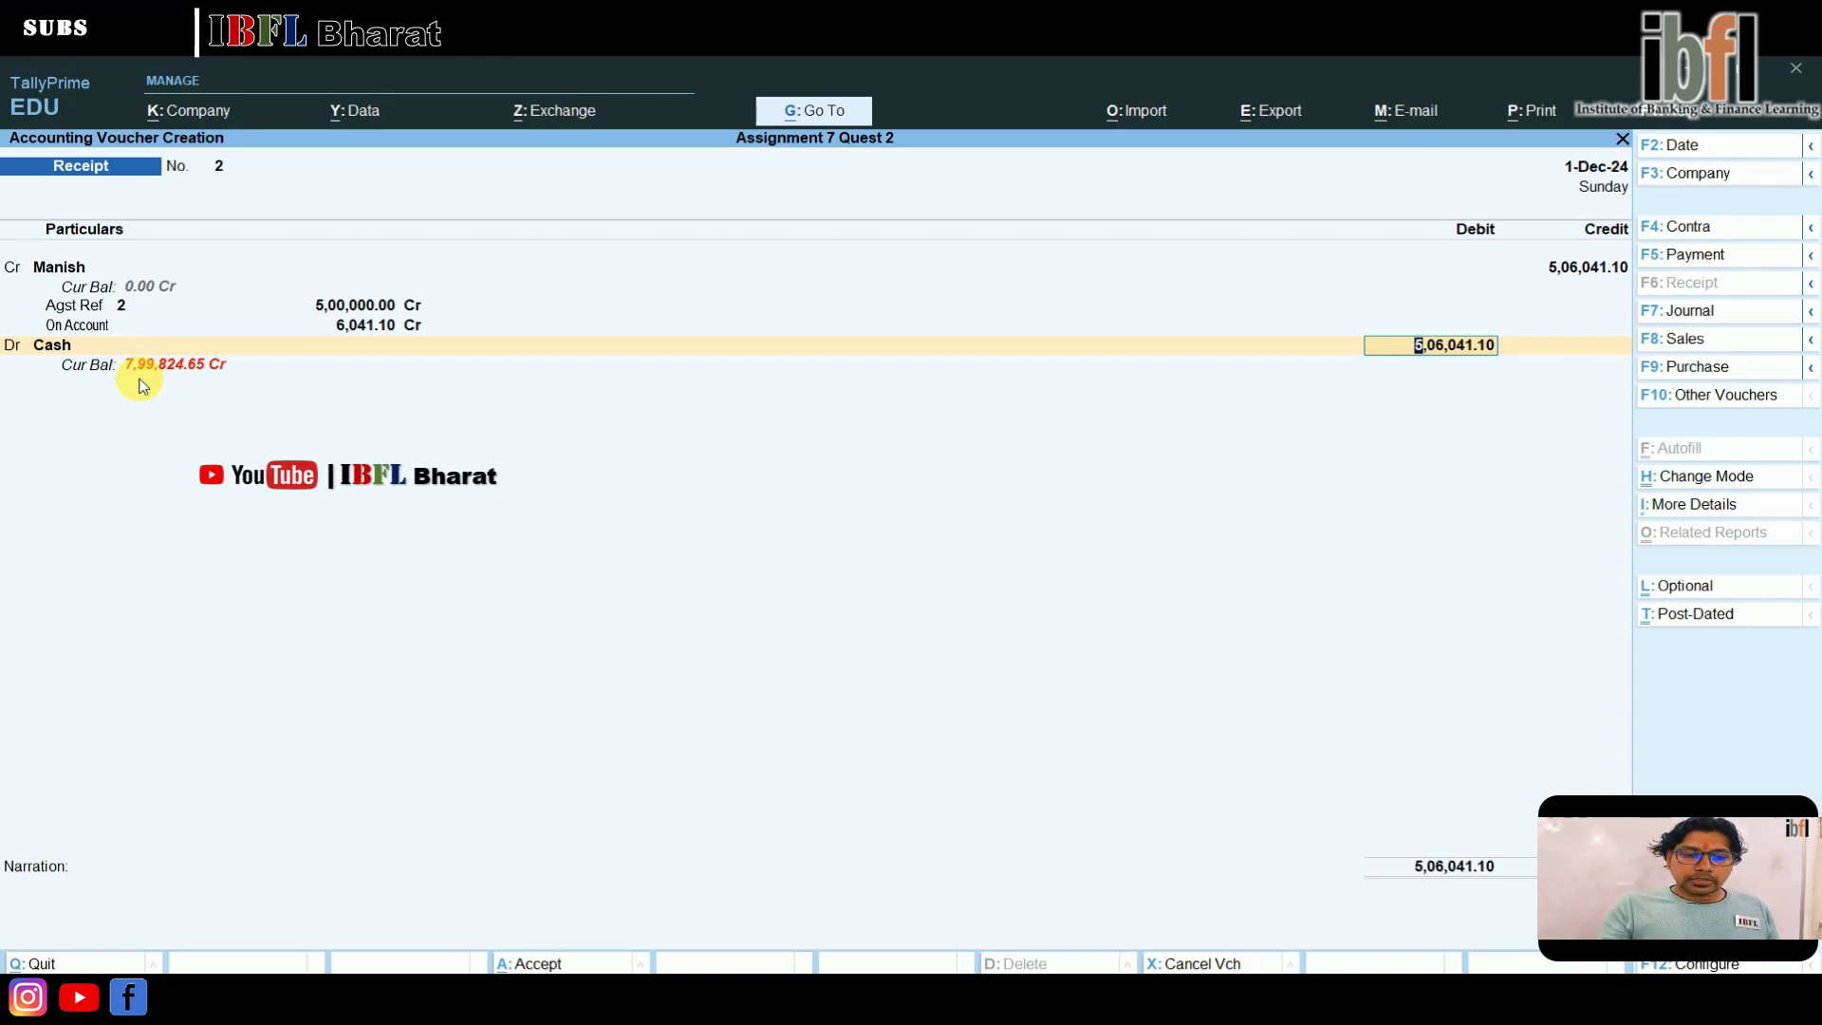
click(144, 389)
key(Return)
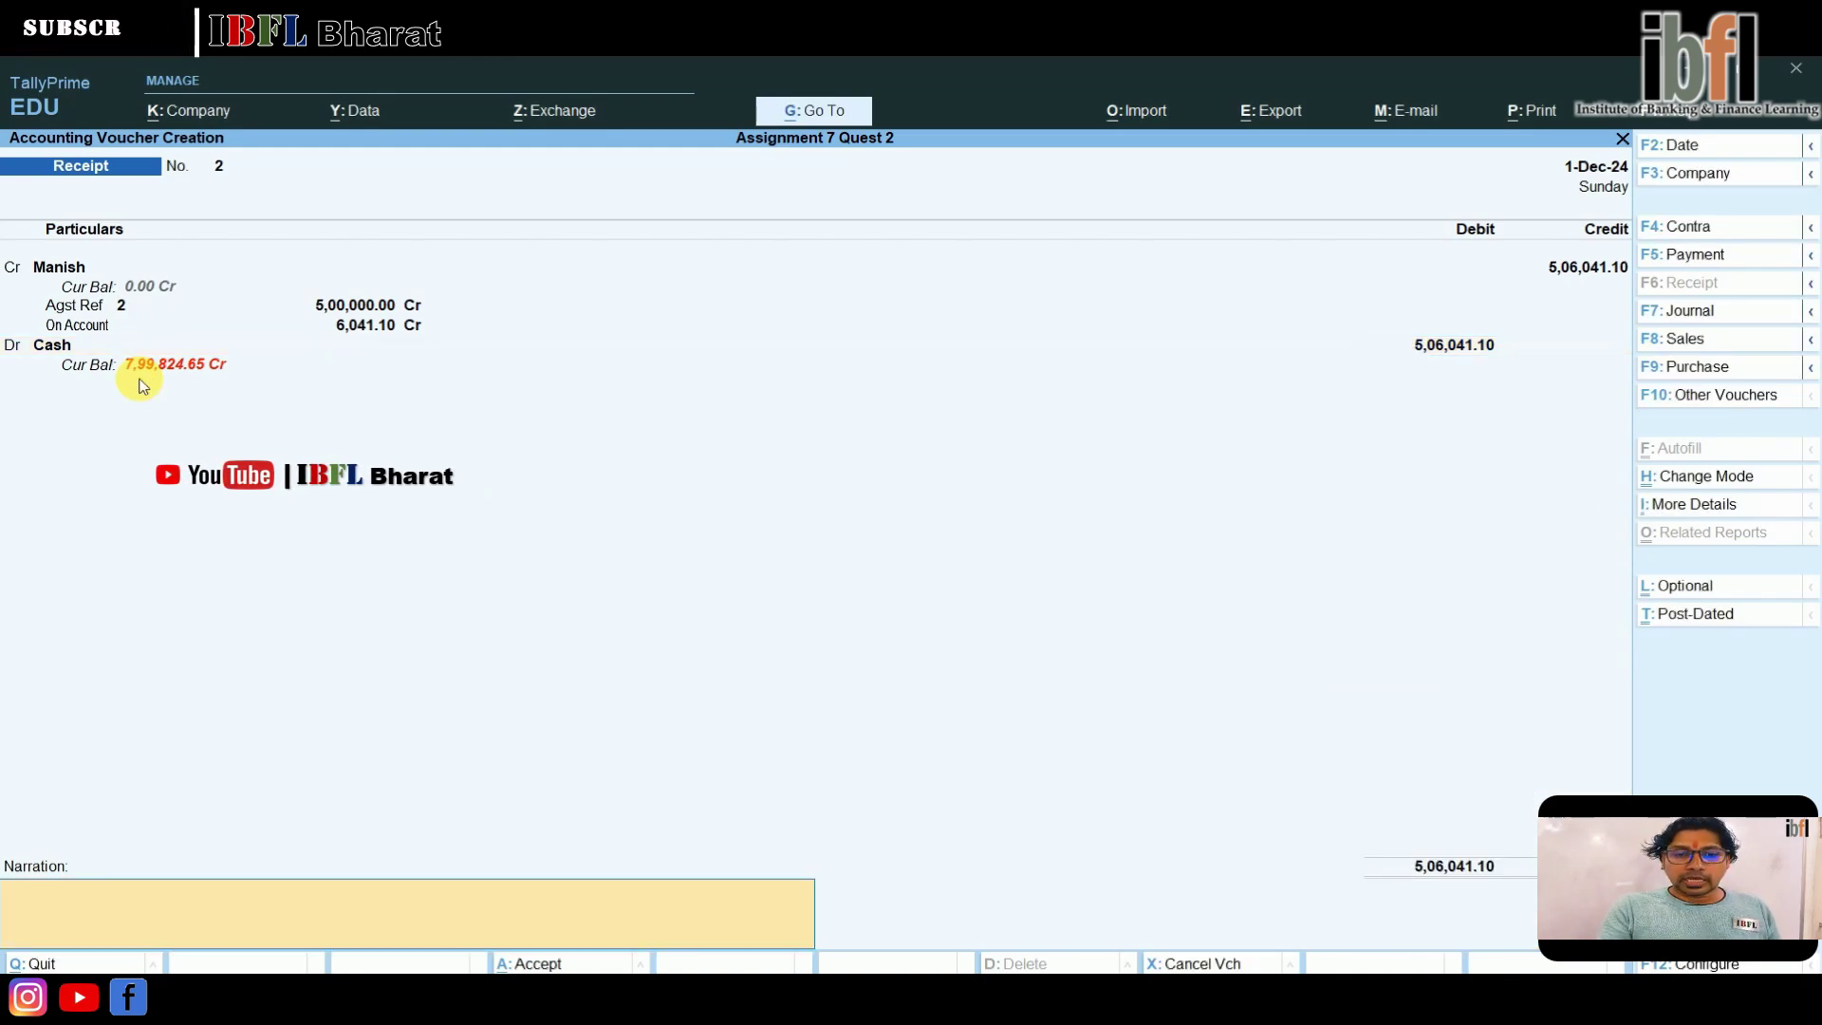
key(Return)
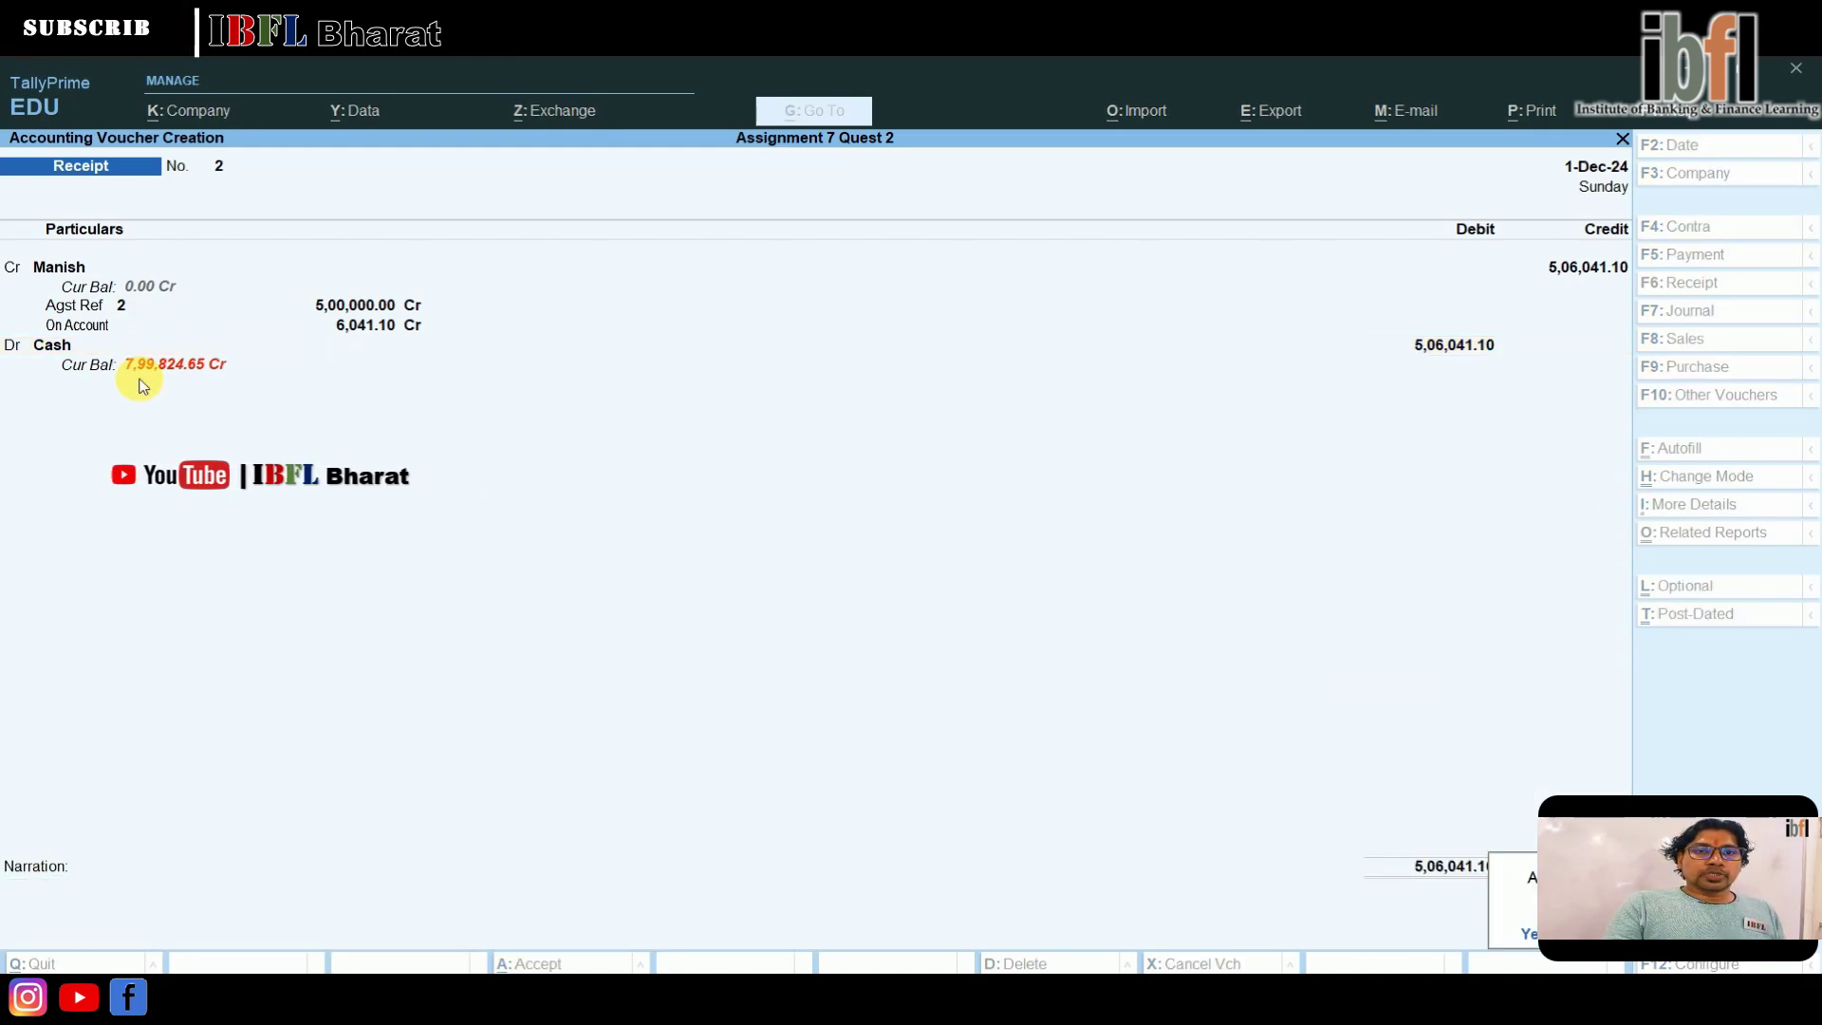
key(Return)
key(Escape)
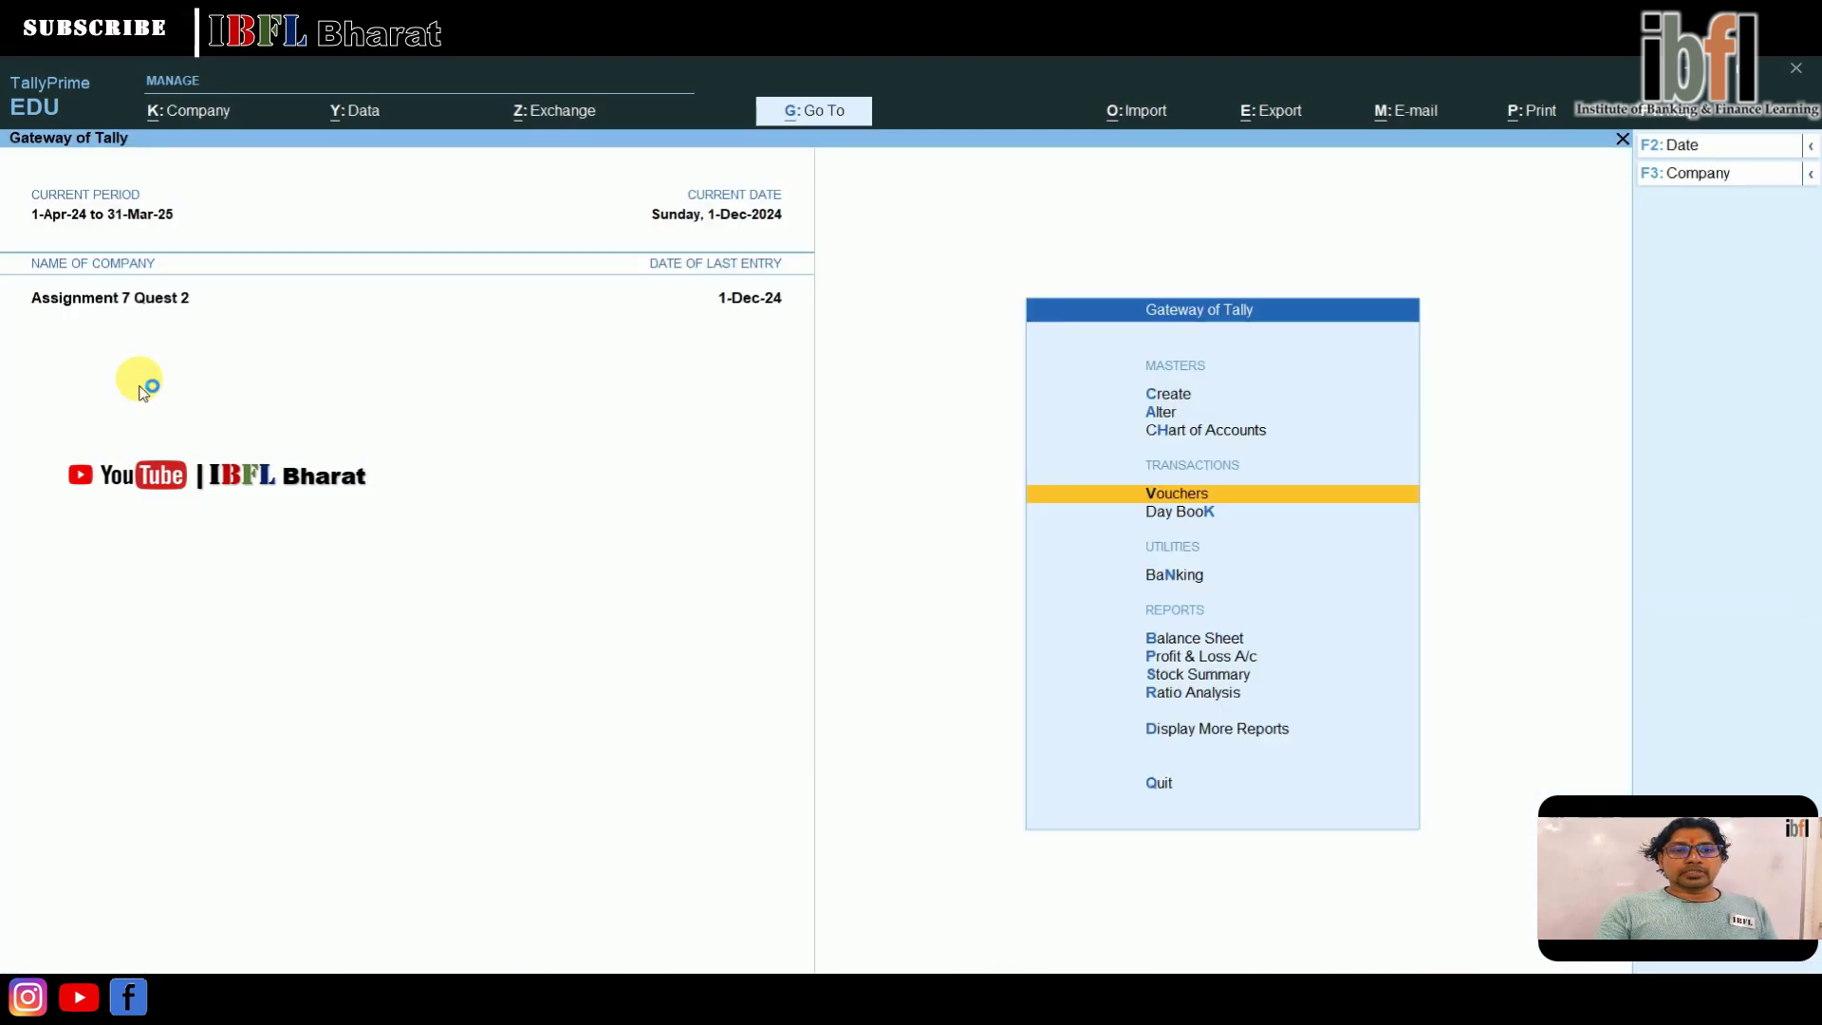
- Open the Profit & Loss A/c in detailed view and examine the purchase, sales and interest entries
key(Down)
key(Down)
key(Down)
key(Down)
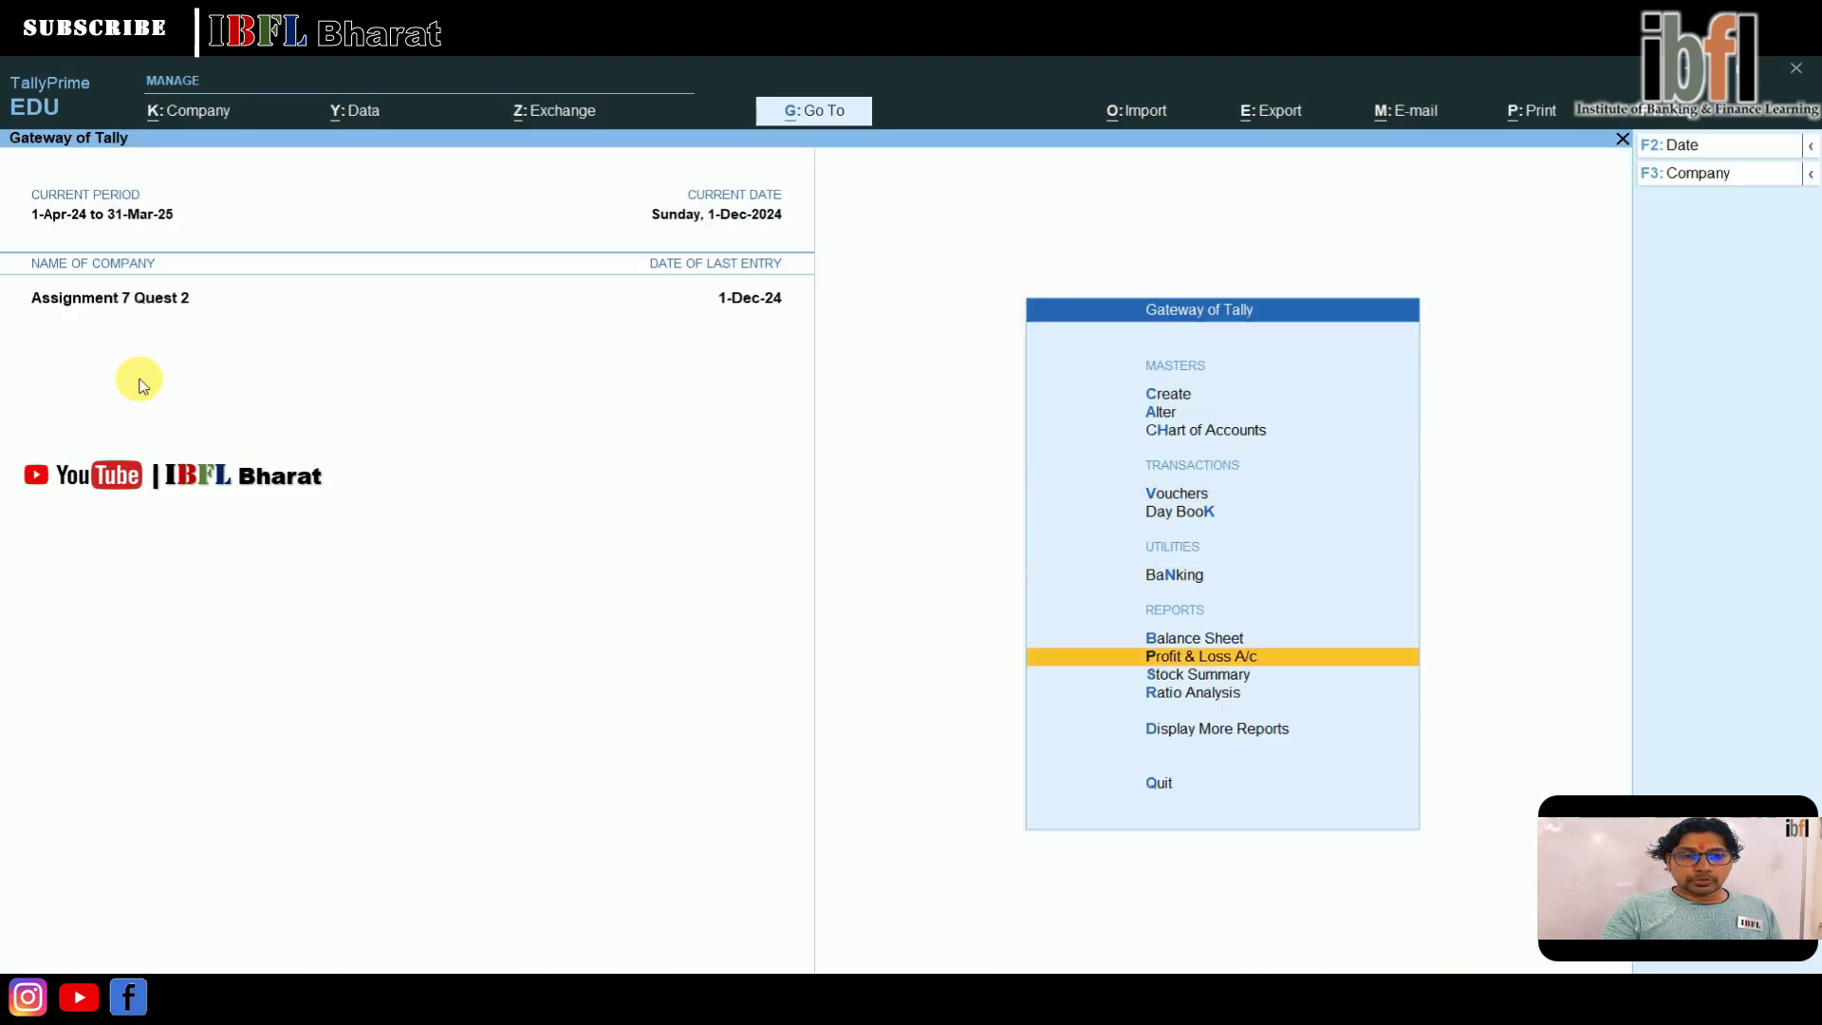
key(Return)
key(alt+F5)
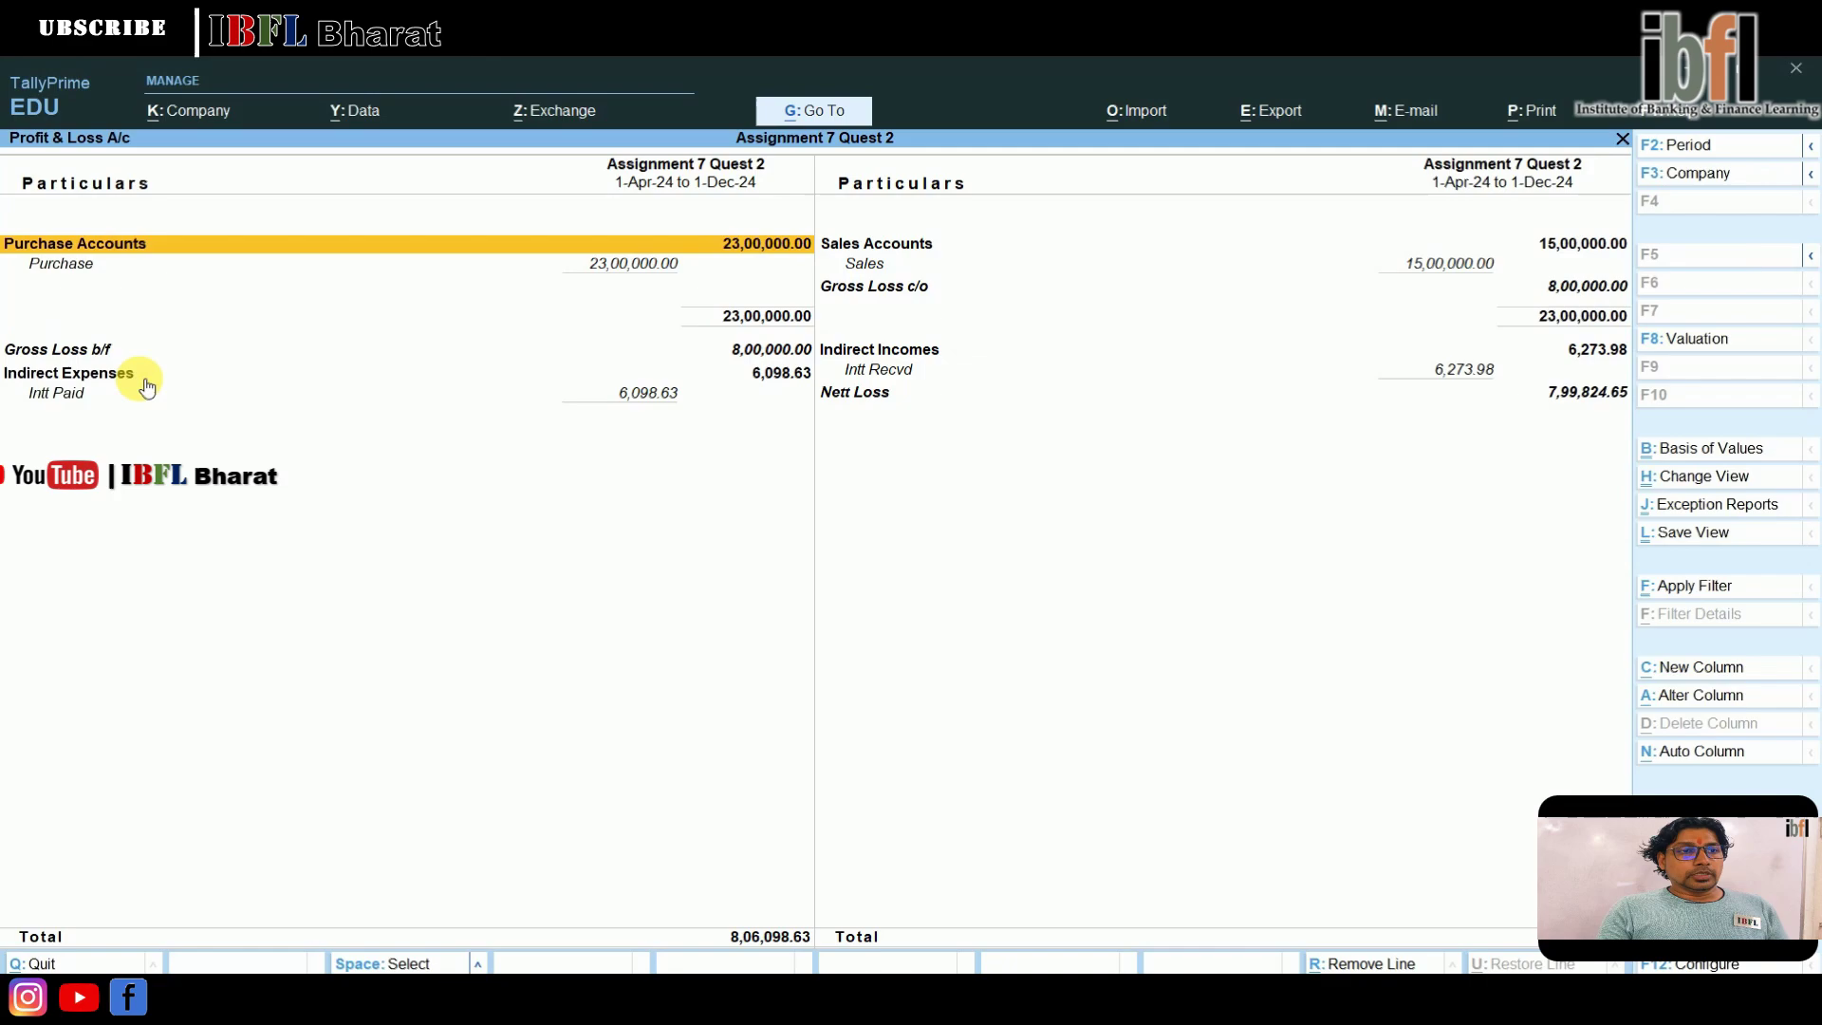
key(Down)
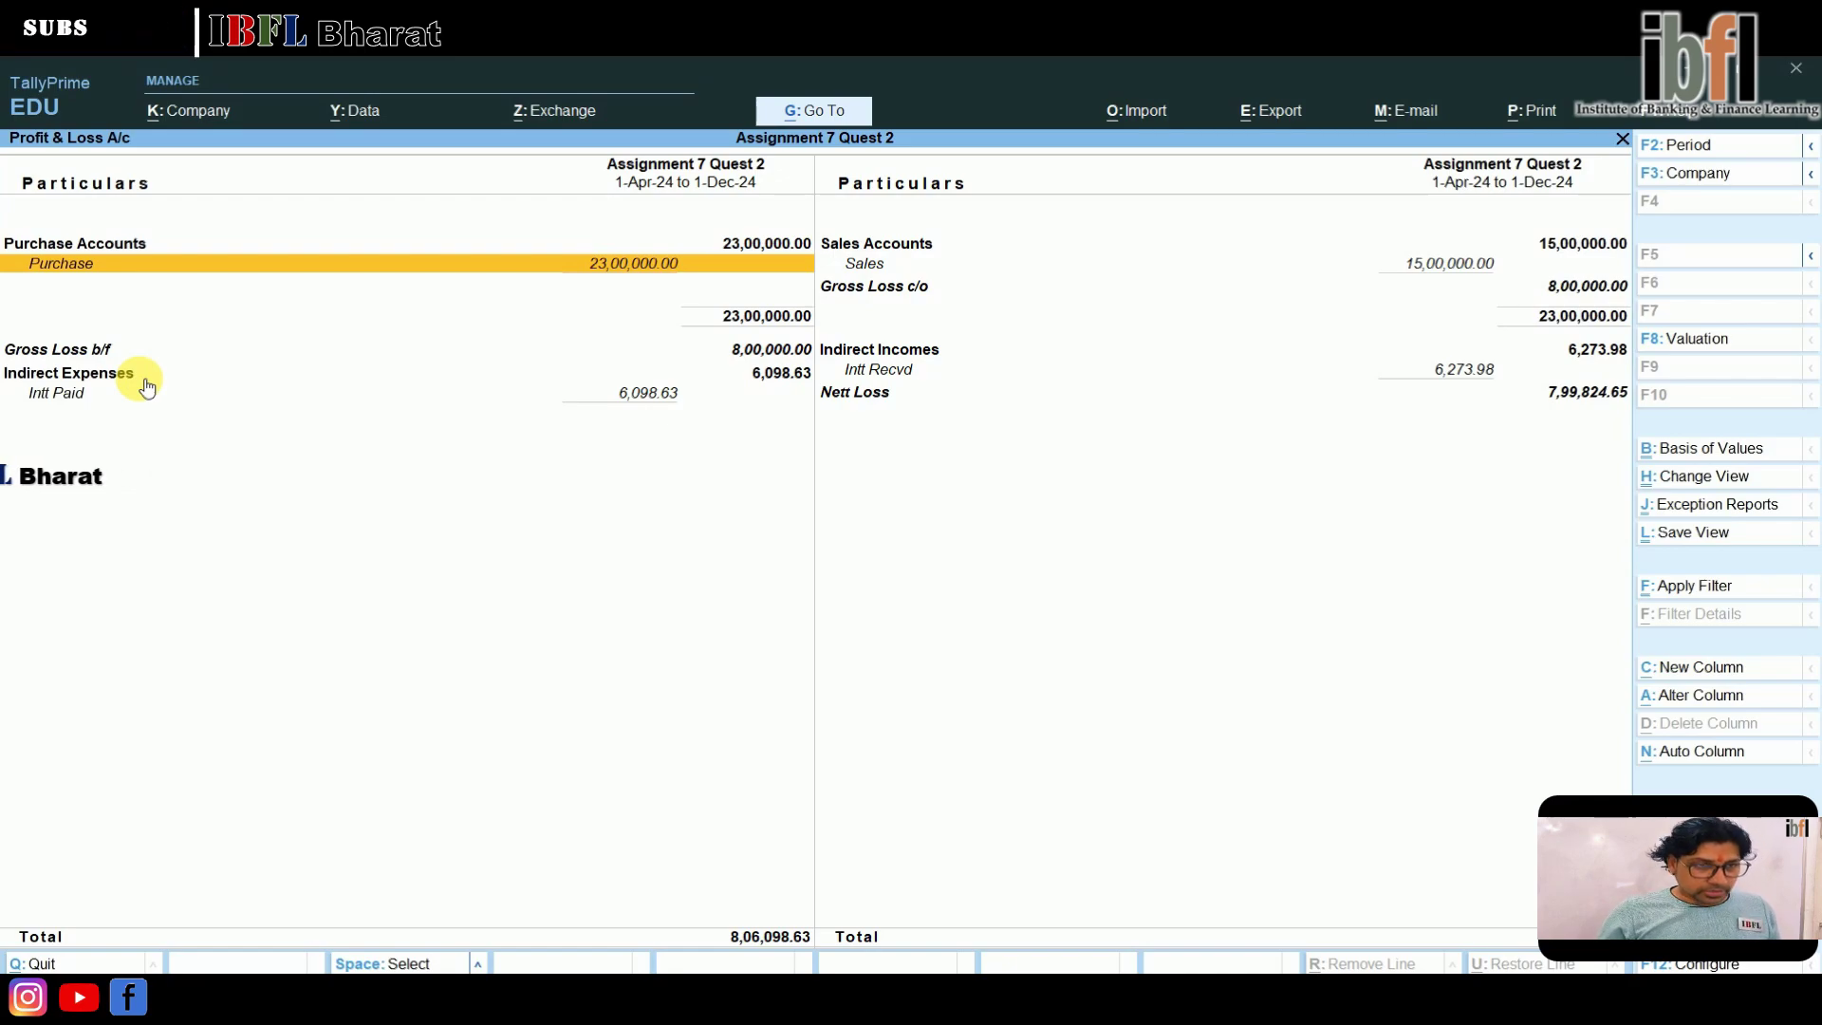
key(Right)
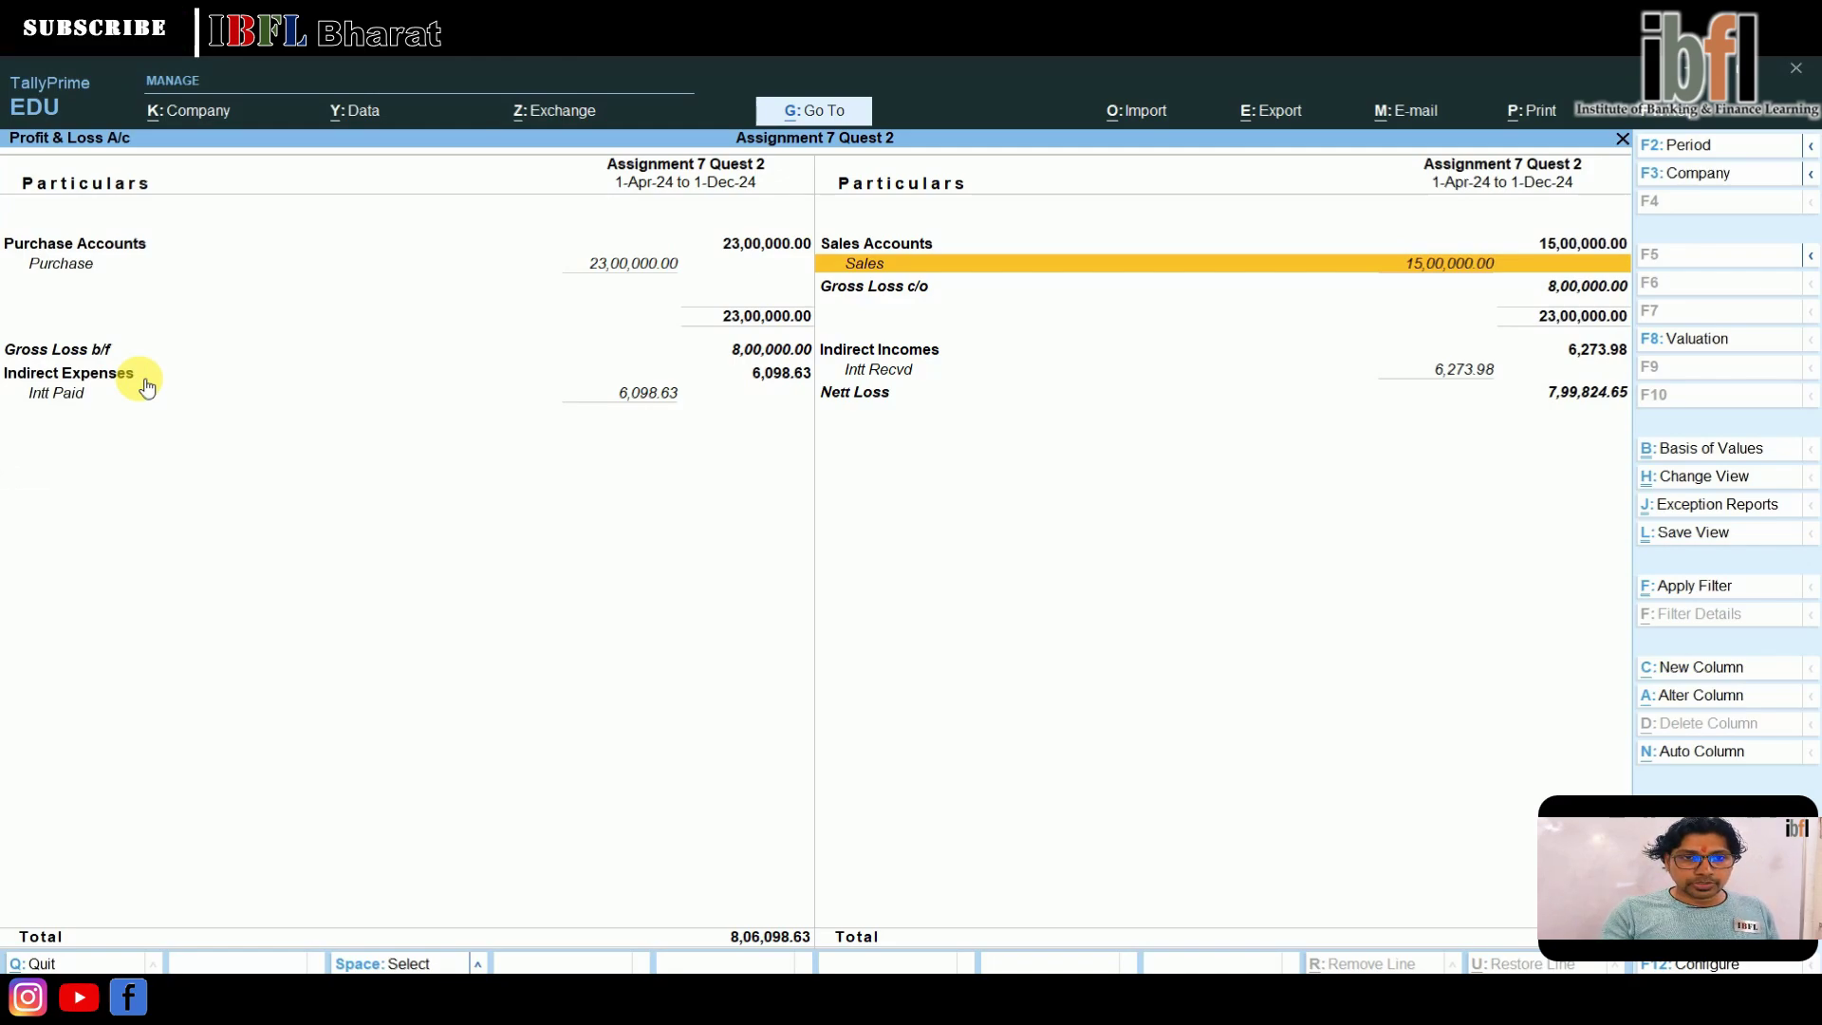
key(Down)
key(Down)
key(Down)
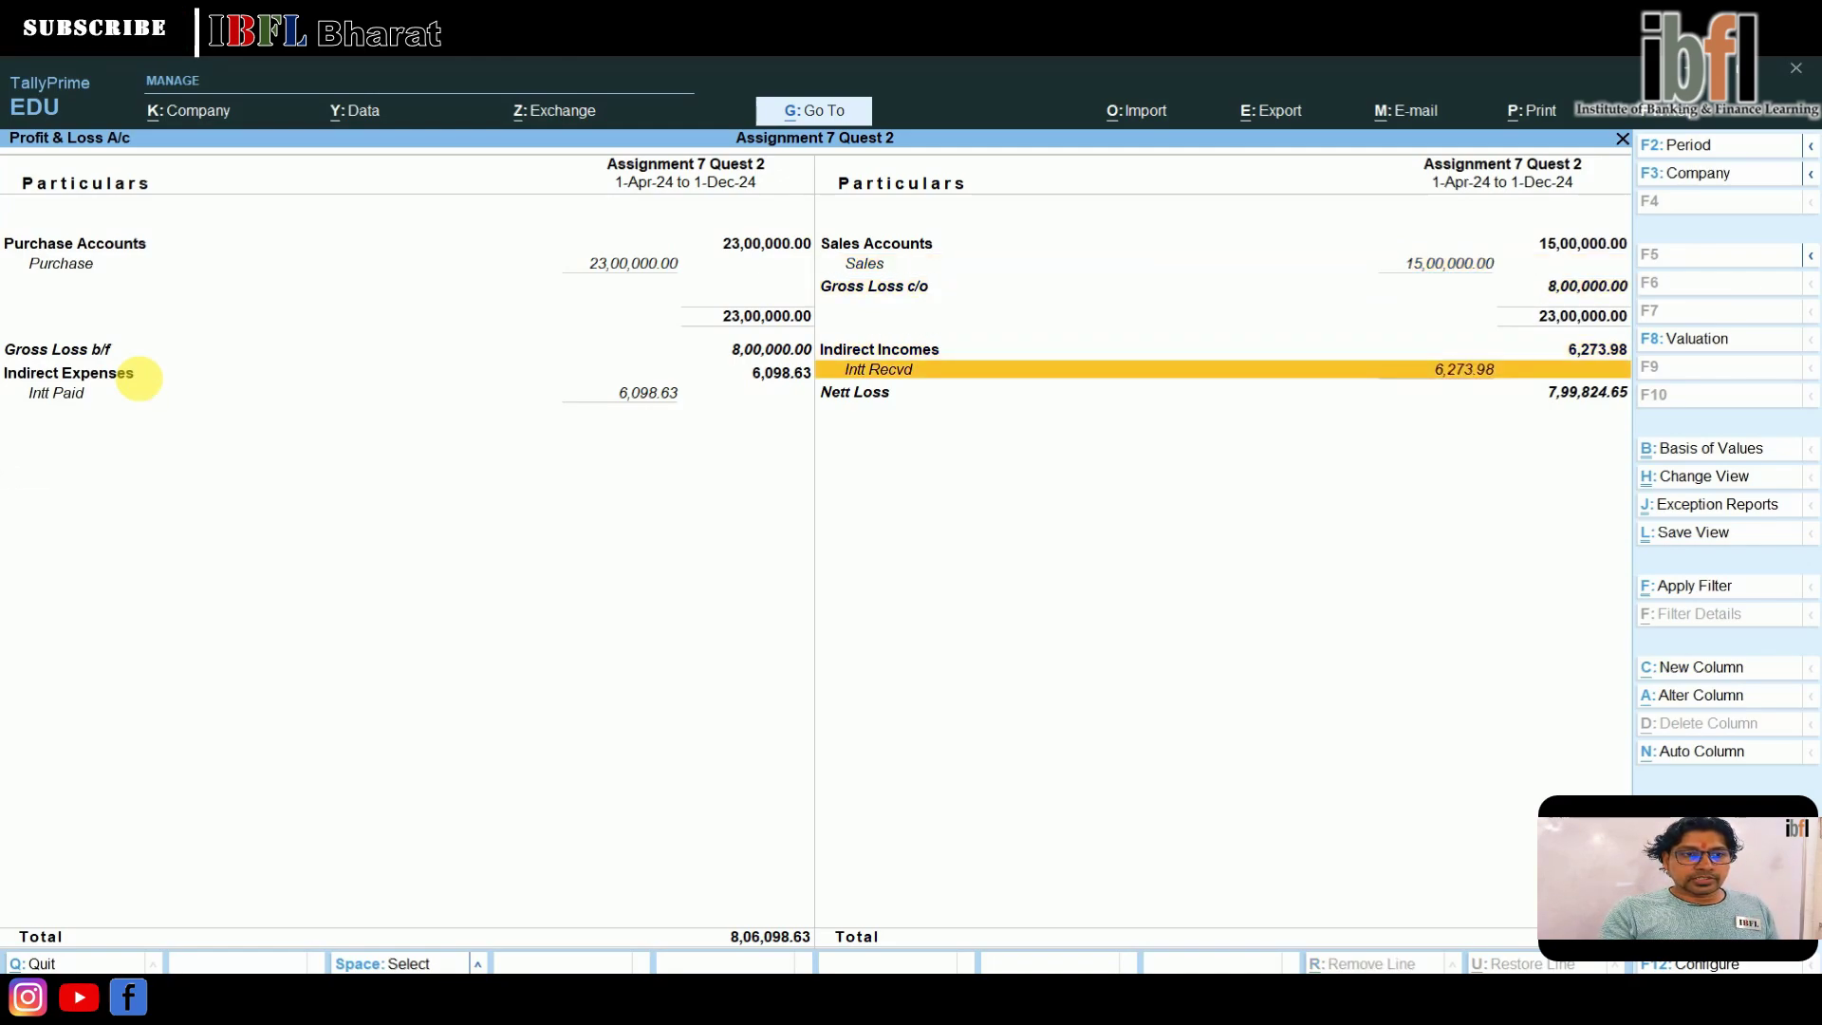
- Examine the monthly summary of the Intt Recvd ledger from August to December and return to the Profit & Loss A/c
key(Return)
key(Up)
key(Up)
key(Up)
key(Up)
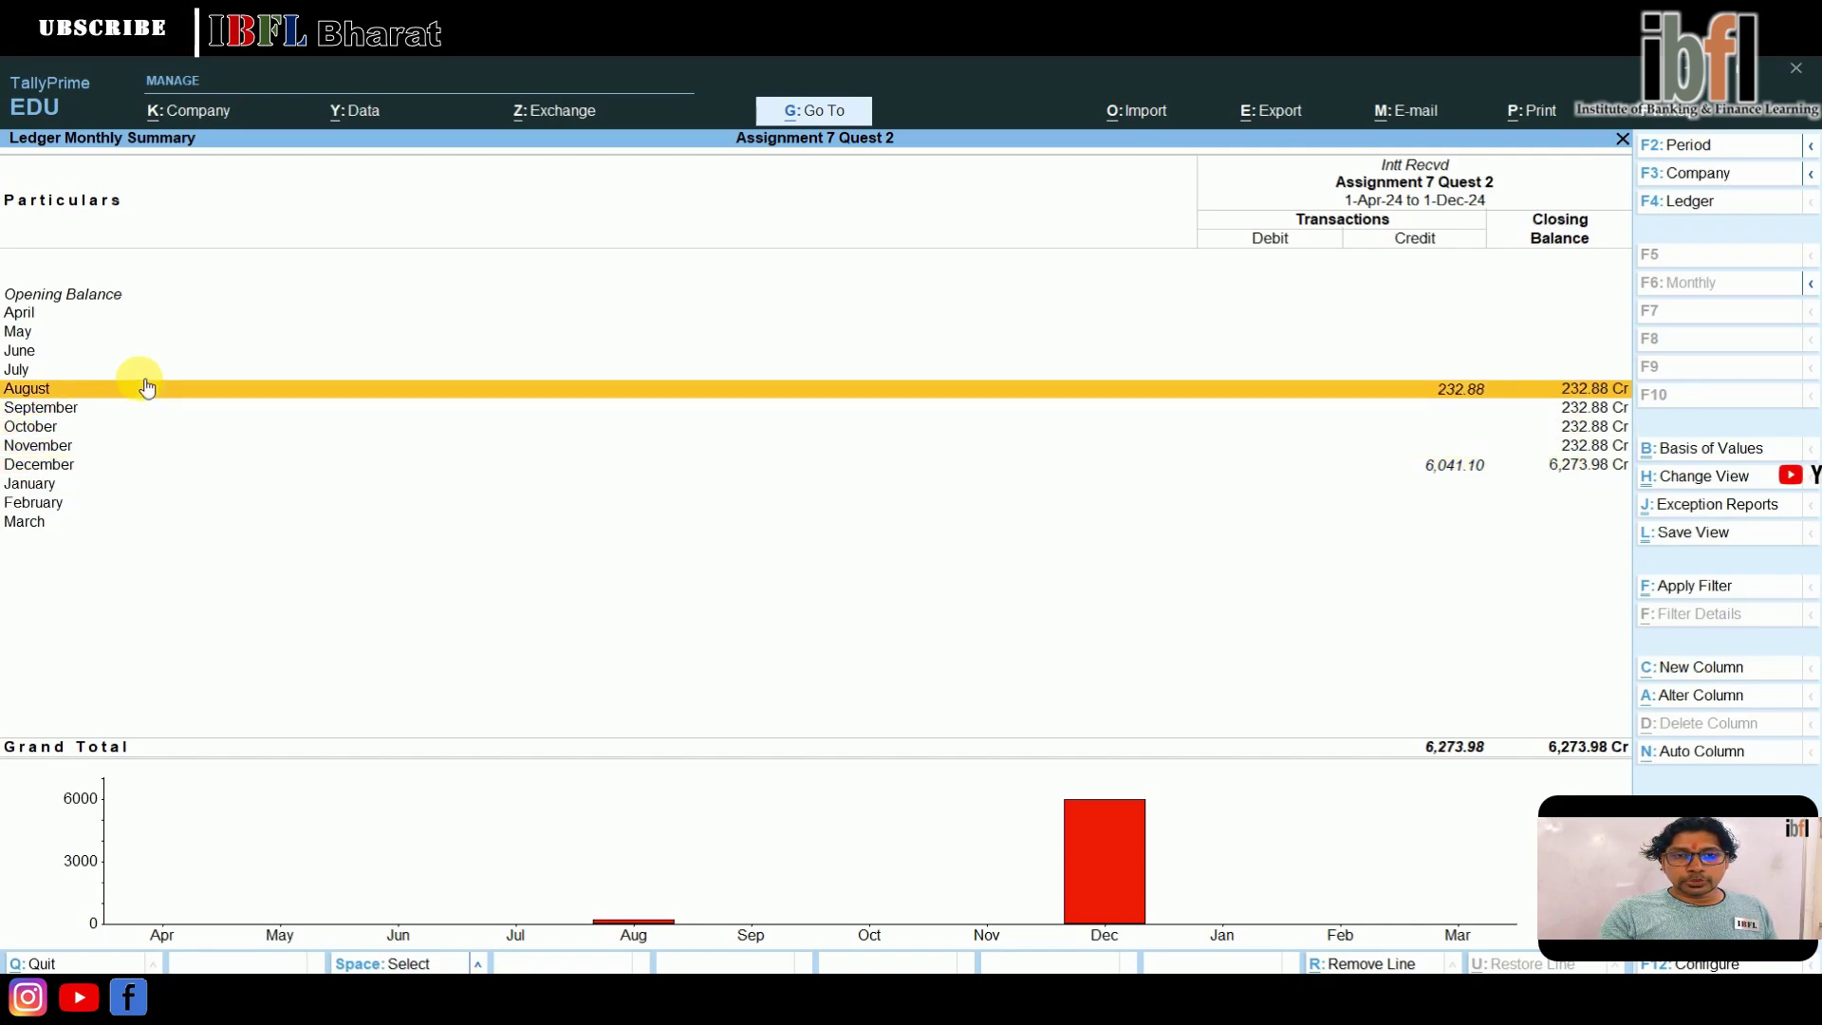
key(Down)
key(Down)
key(Down)
key(Down)
key(Escape)
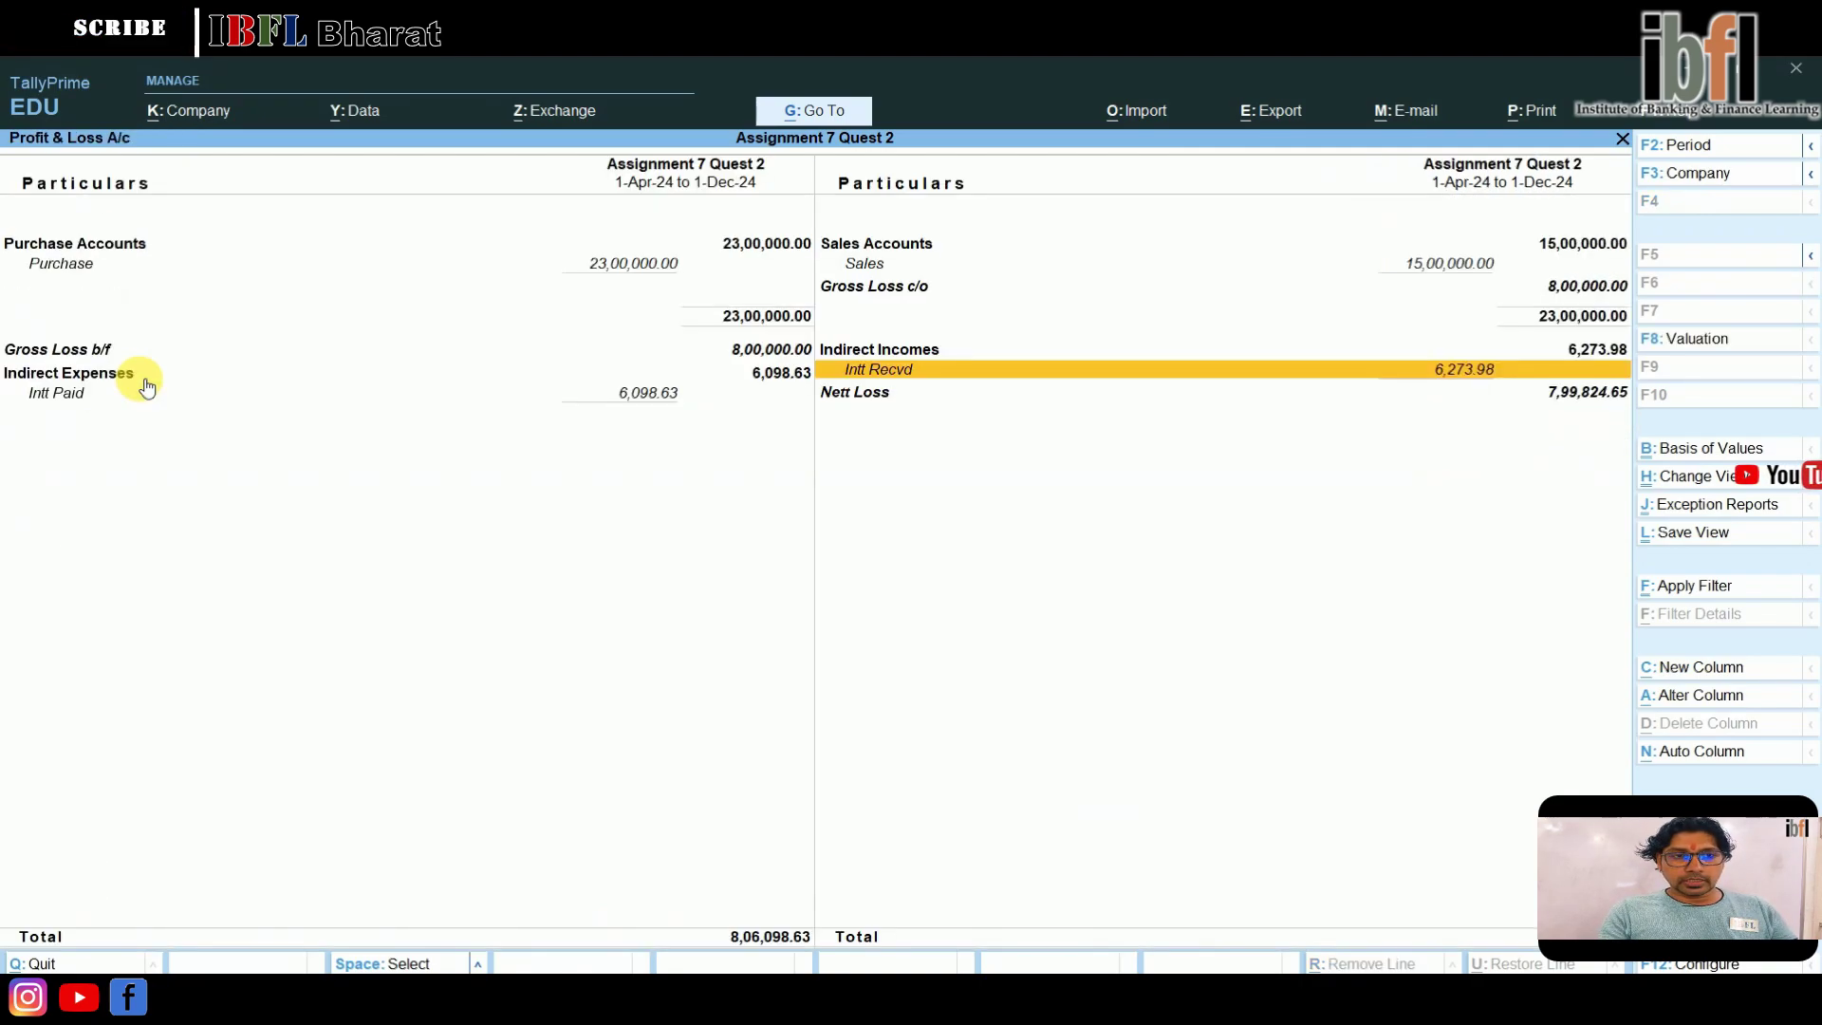
- Examine the monthly summary of the Intt Paid ledger for August and October, and return to the Gateway of Tally
key(Left)
key(Down)
key(Return)
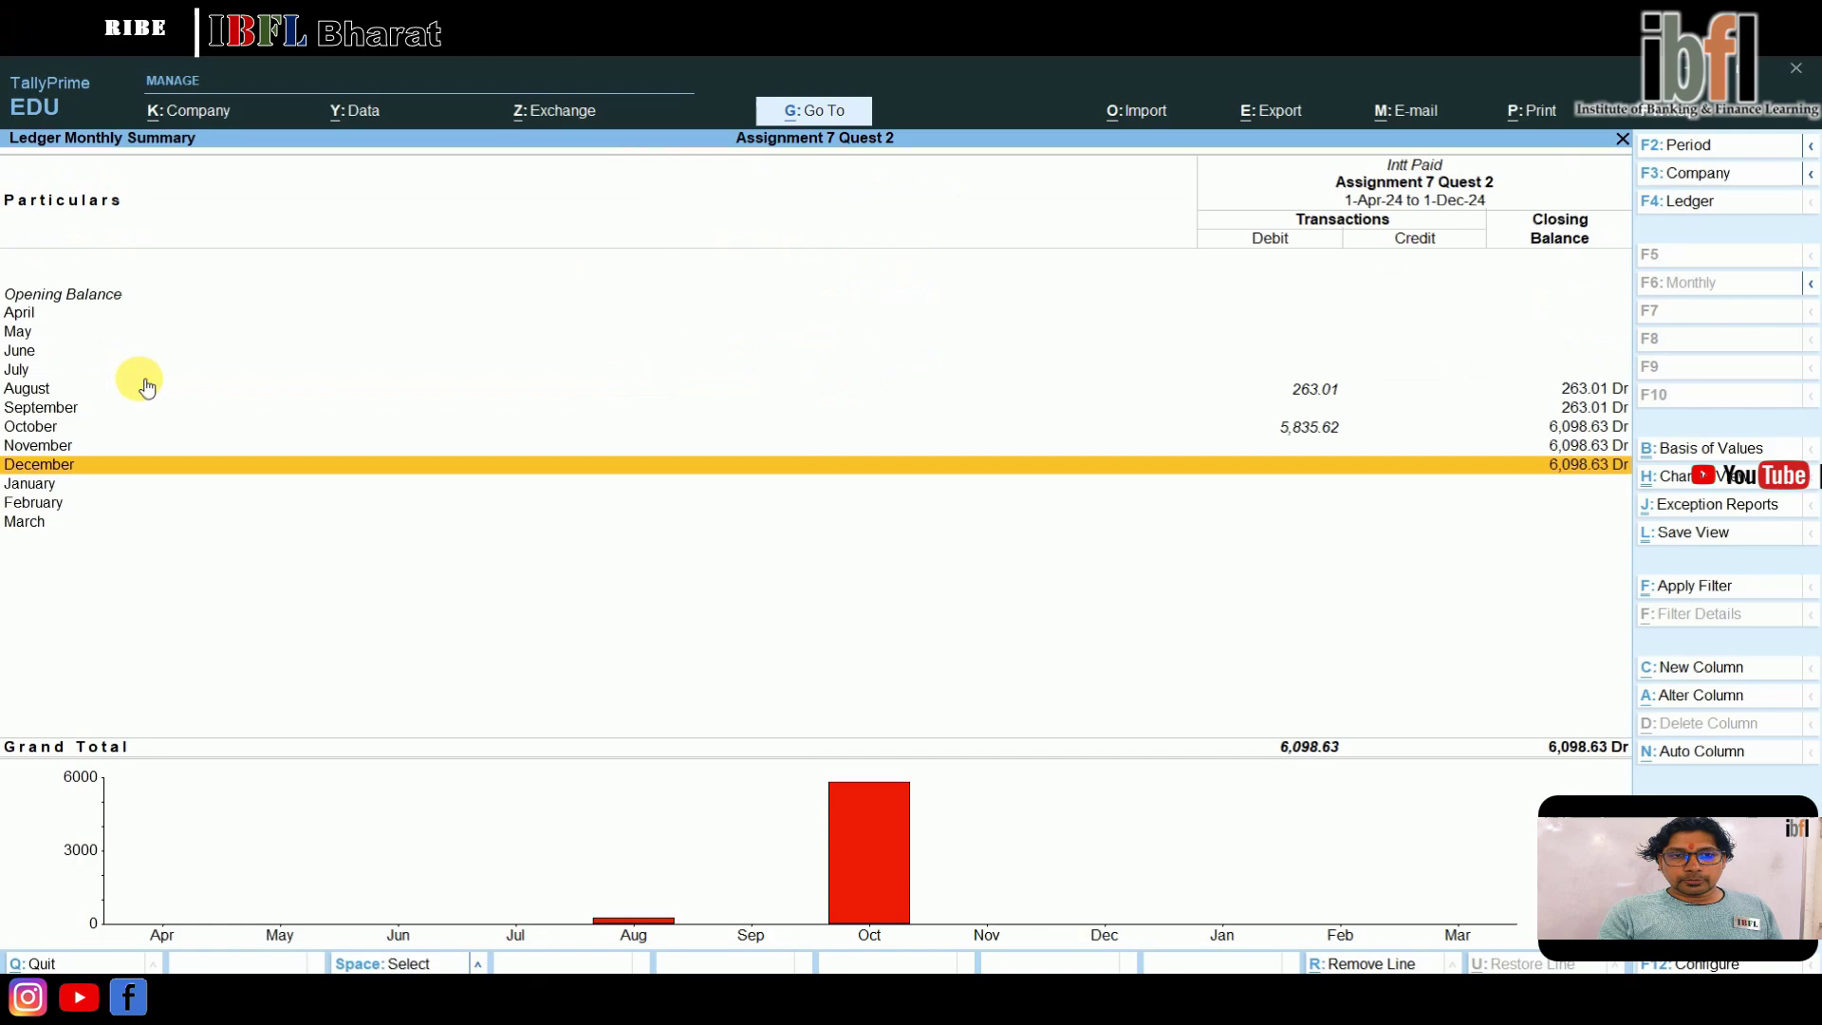
key(Up)
key(Up)
key(Up)
key(Up)
key(Down)
key(Down)
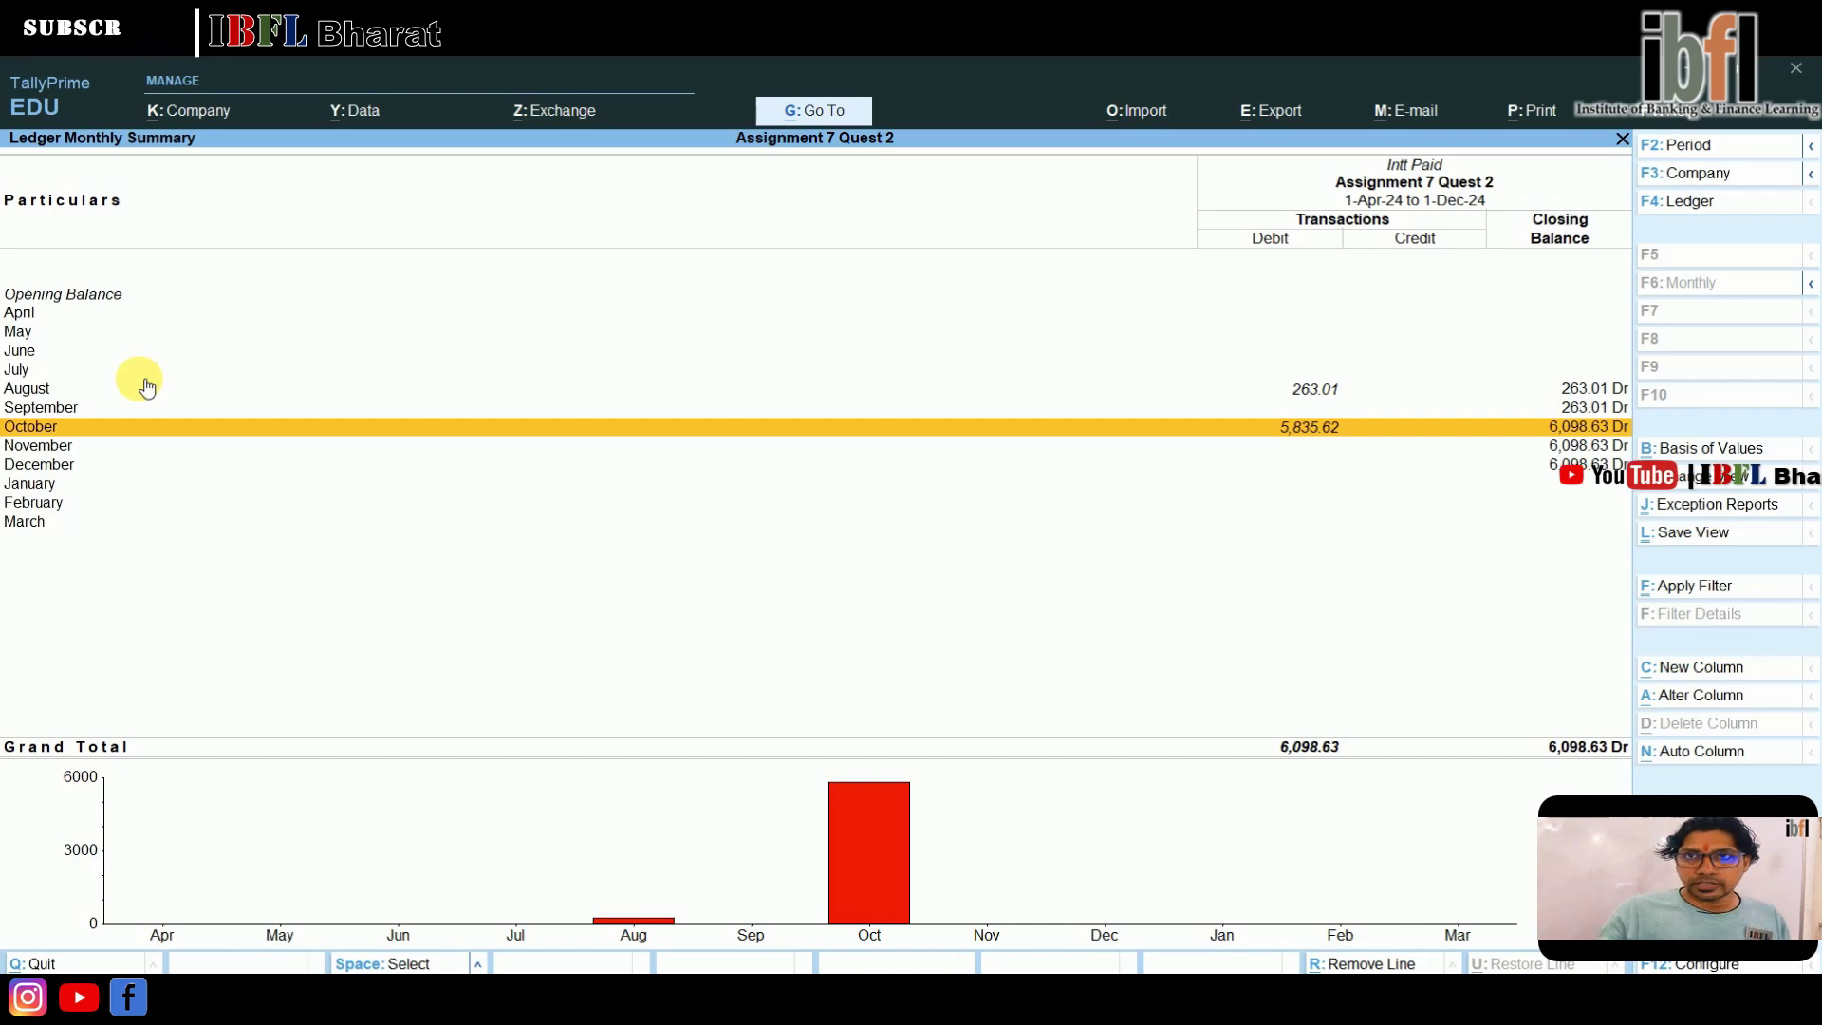
key(Escape)
key(Escape)
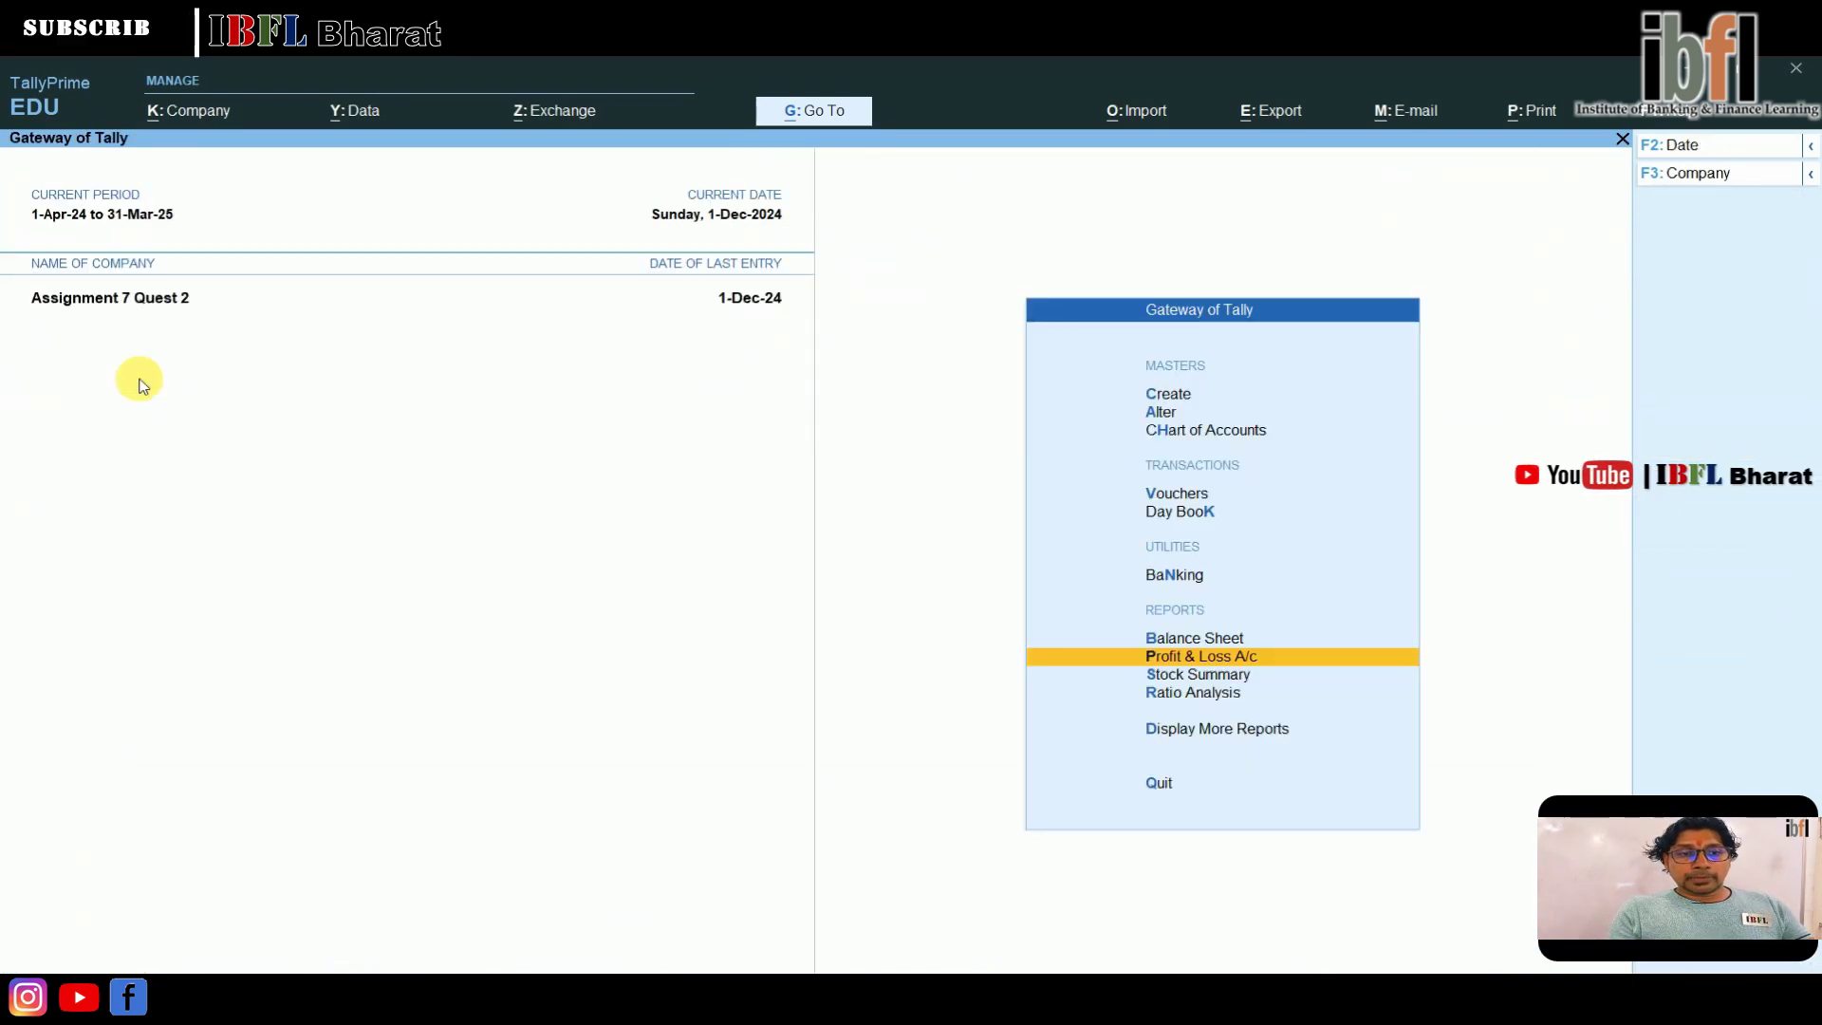
- Open the Balance Sheet in detailed view, examine its liabilities and current assets down to Cash-in-Hand, and close it
key(Up)
key(Return)
key(alt+F5)
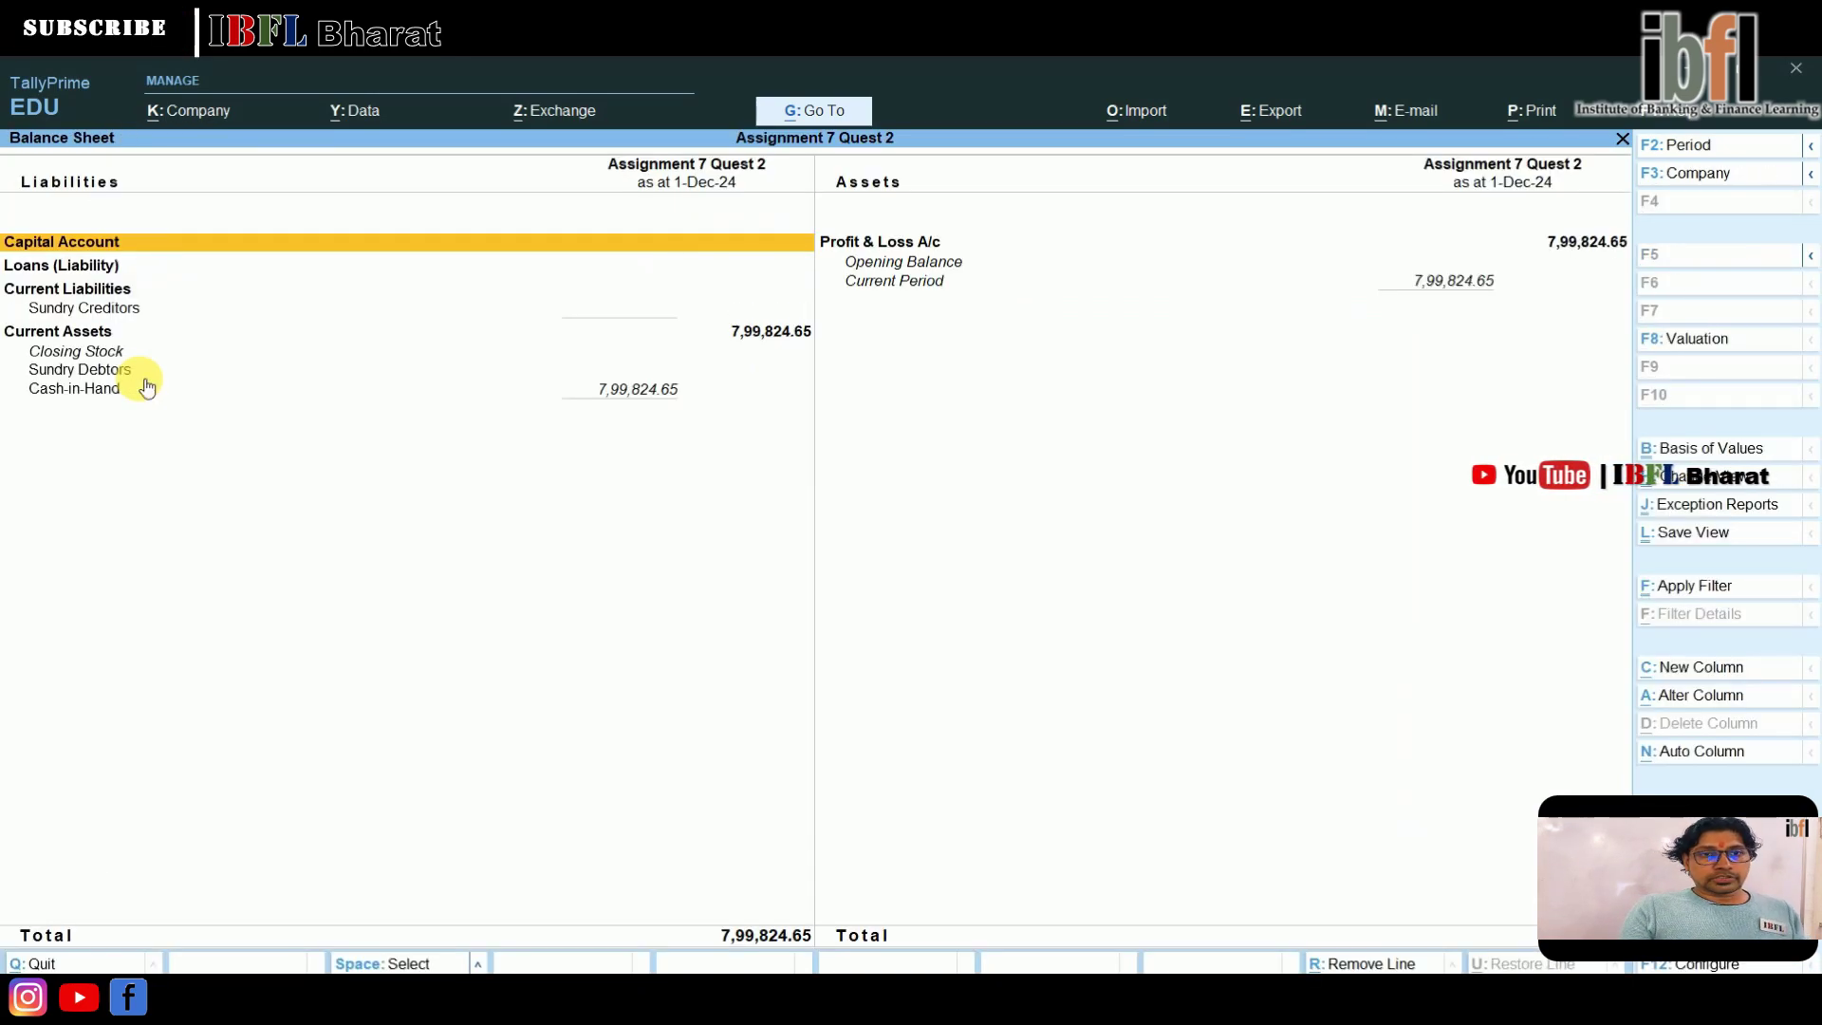
key(Right)
key(Left)
key(Down)
key(Down)
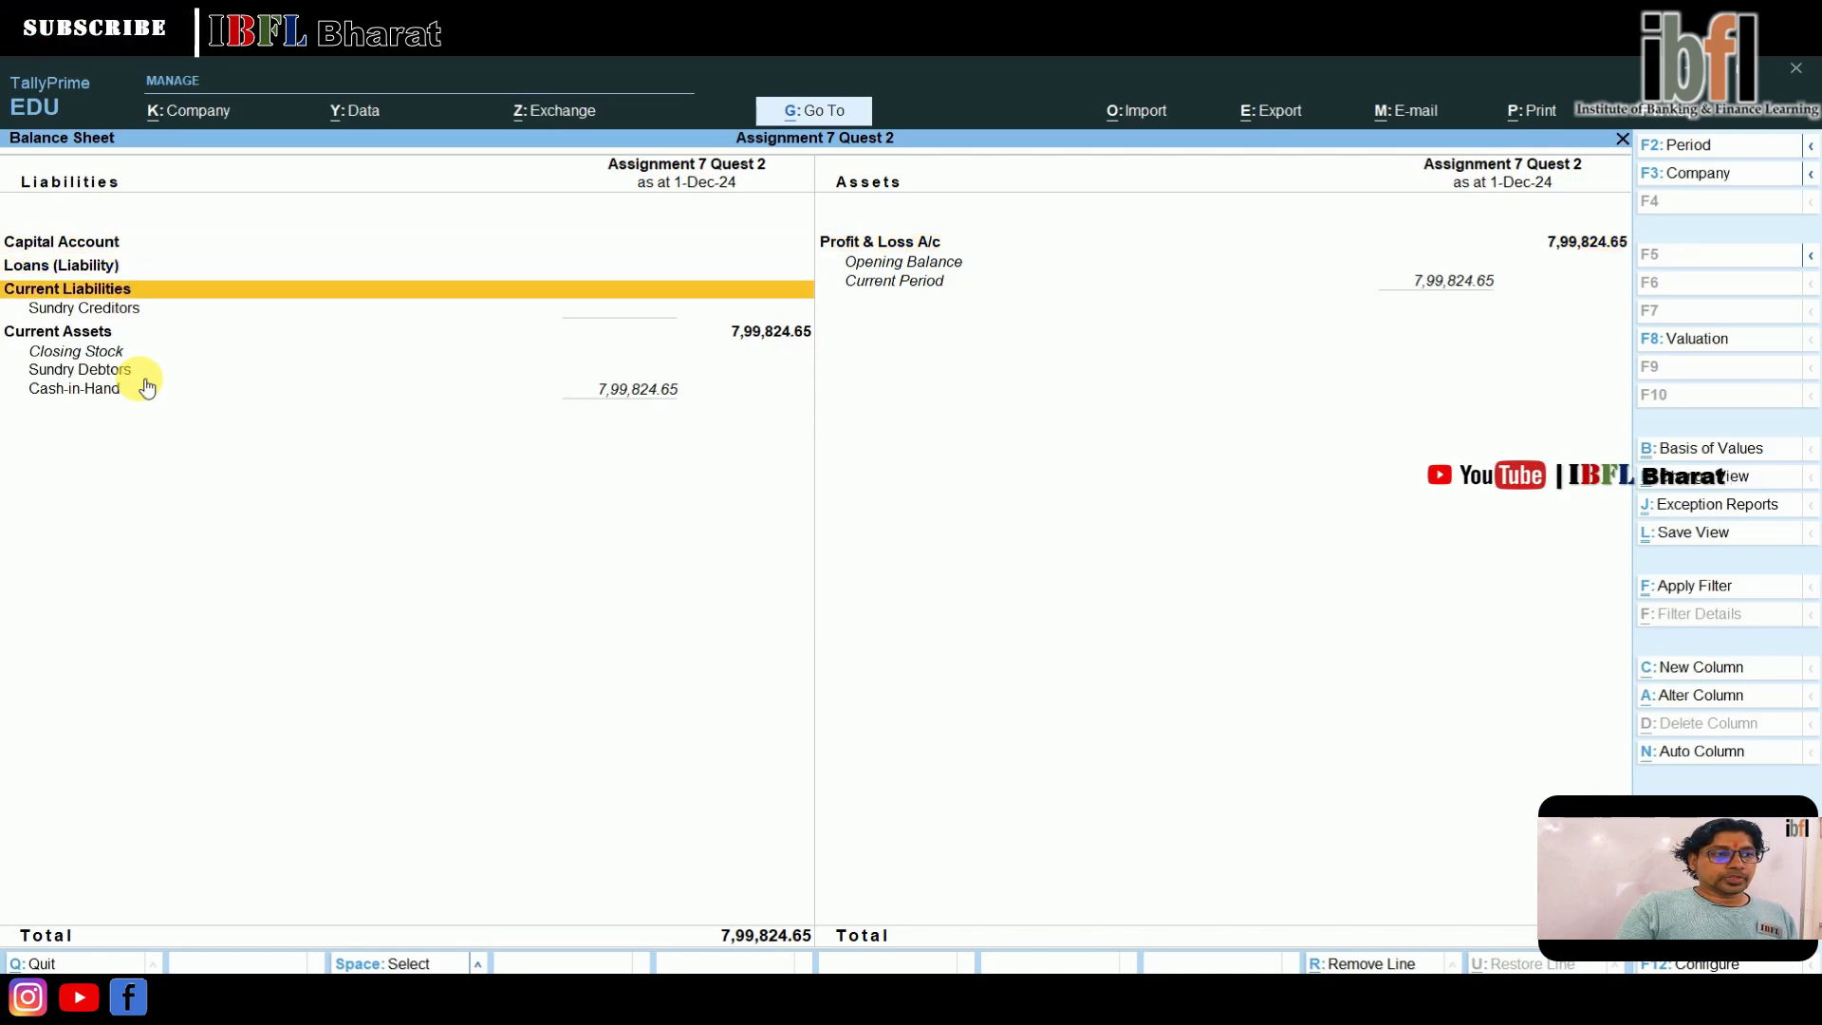
key(Down)
key(Down)
key(Down)
key(Down)
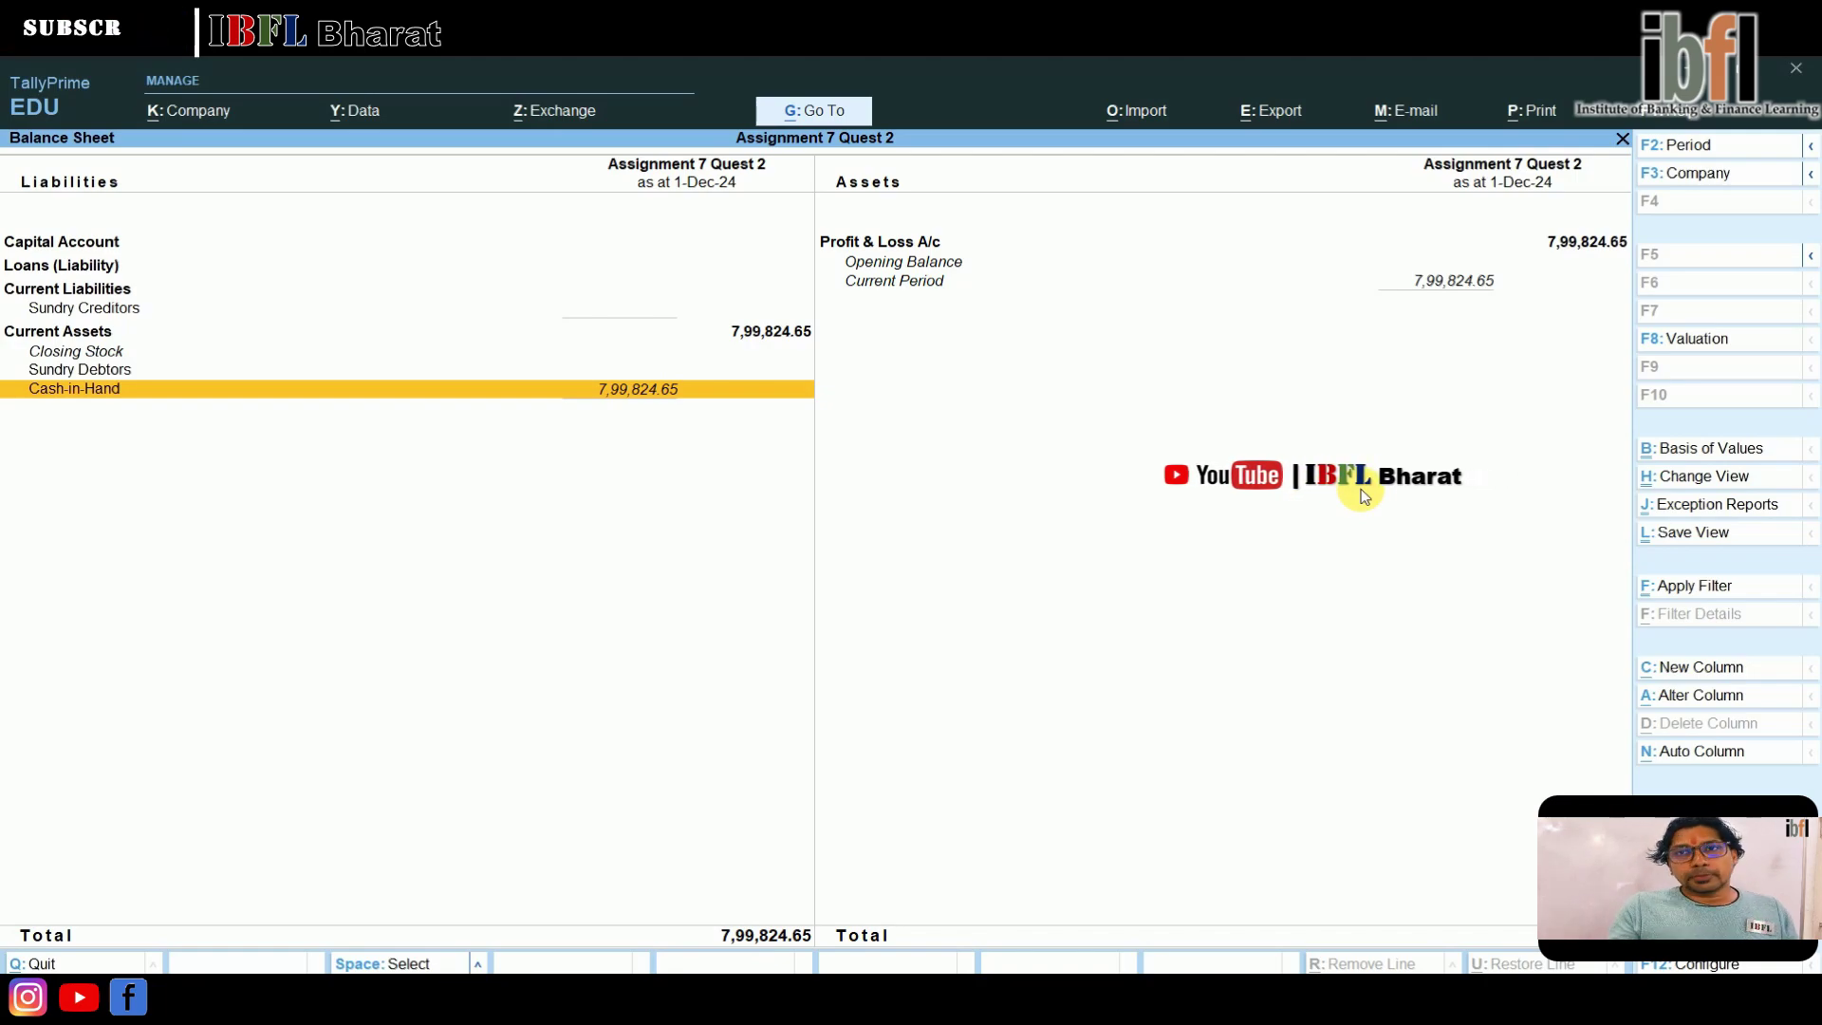
key(Escape)
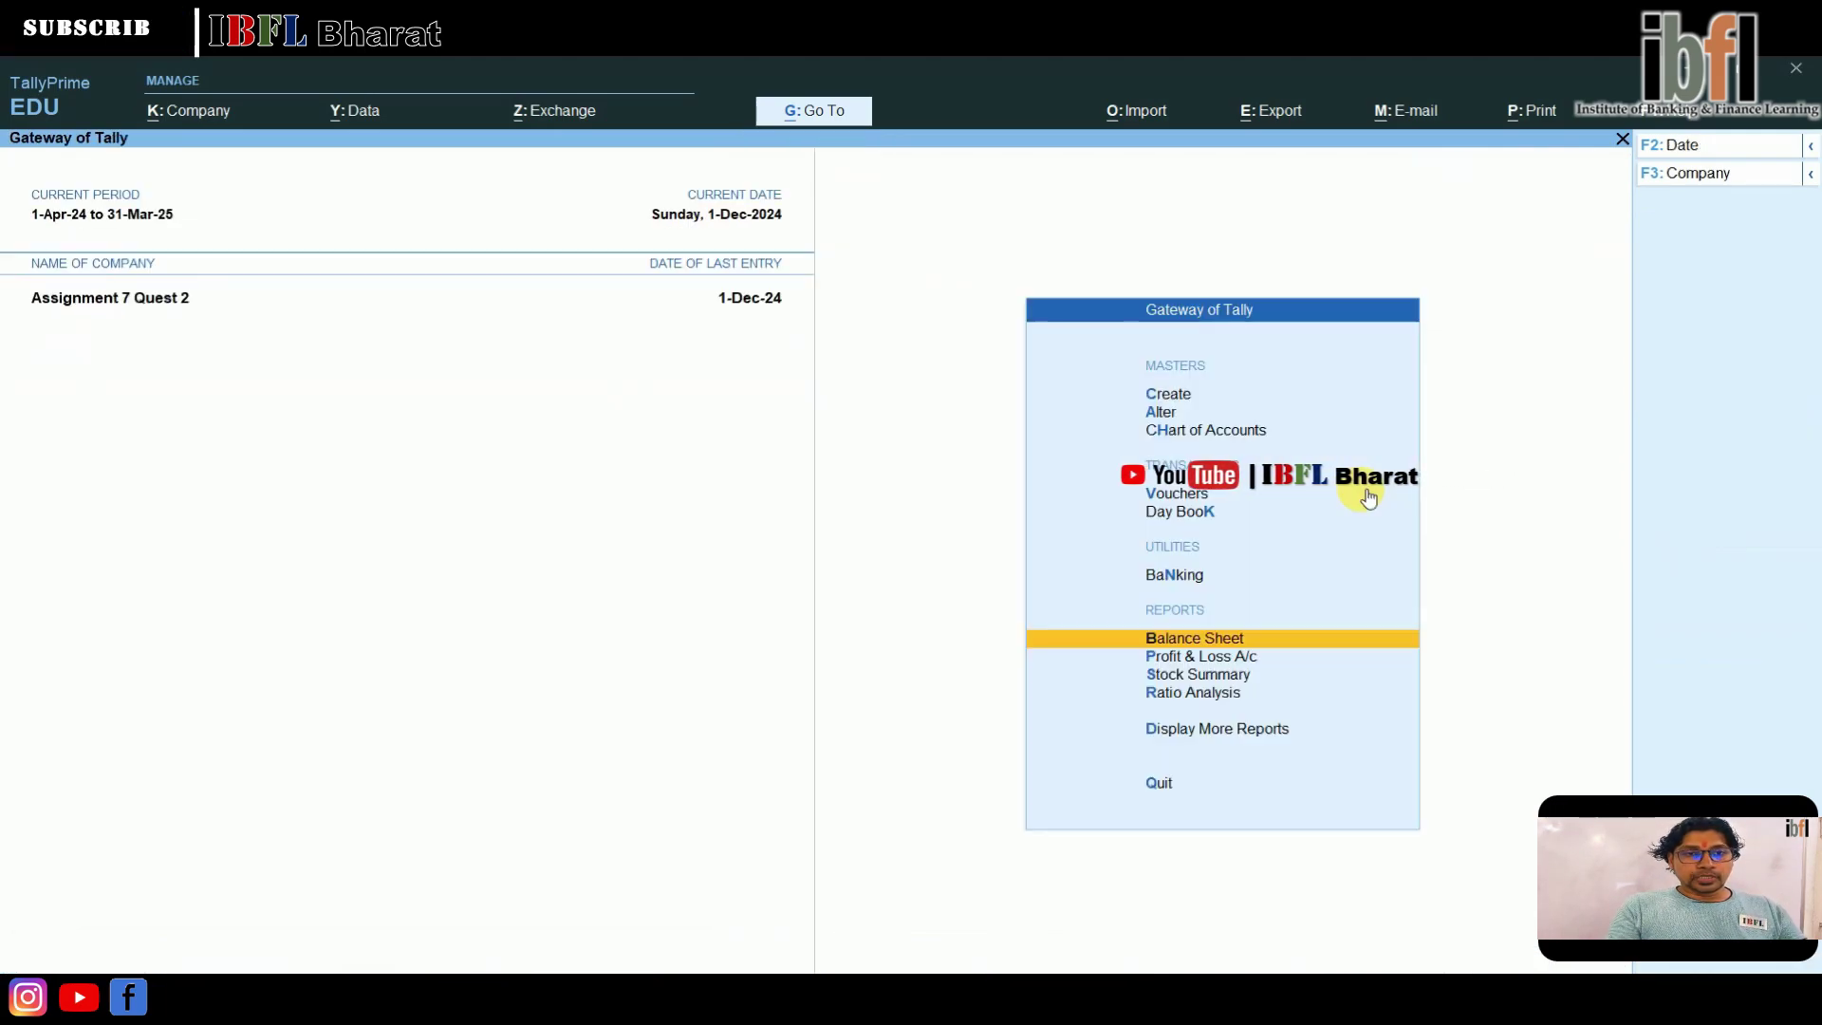
- Go to the Interest Calculations reports within the Statements of Accounts
key(Home)
key(Down)
key(Down)
key(Down)
key(Down)
key(Down)
key(Down)
key(Down)
key(Down)
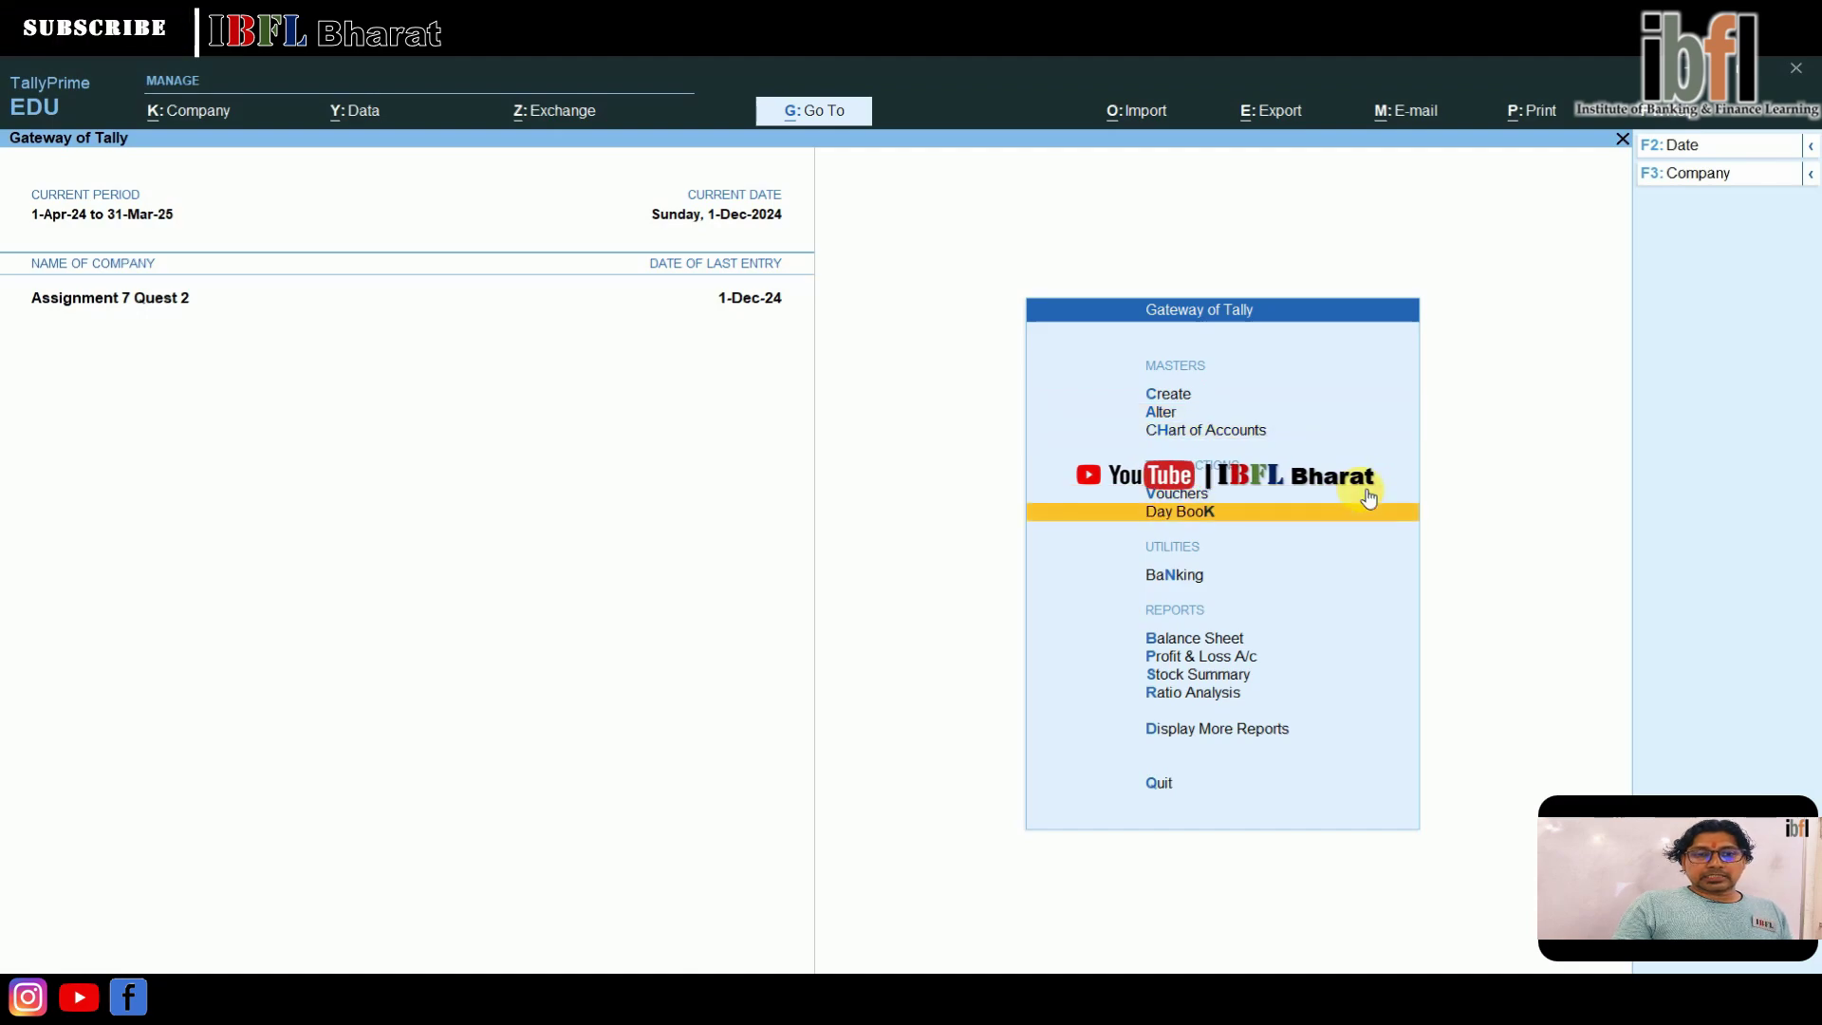
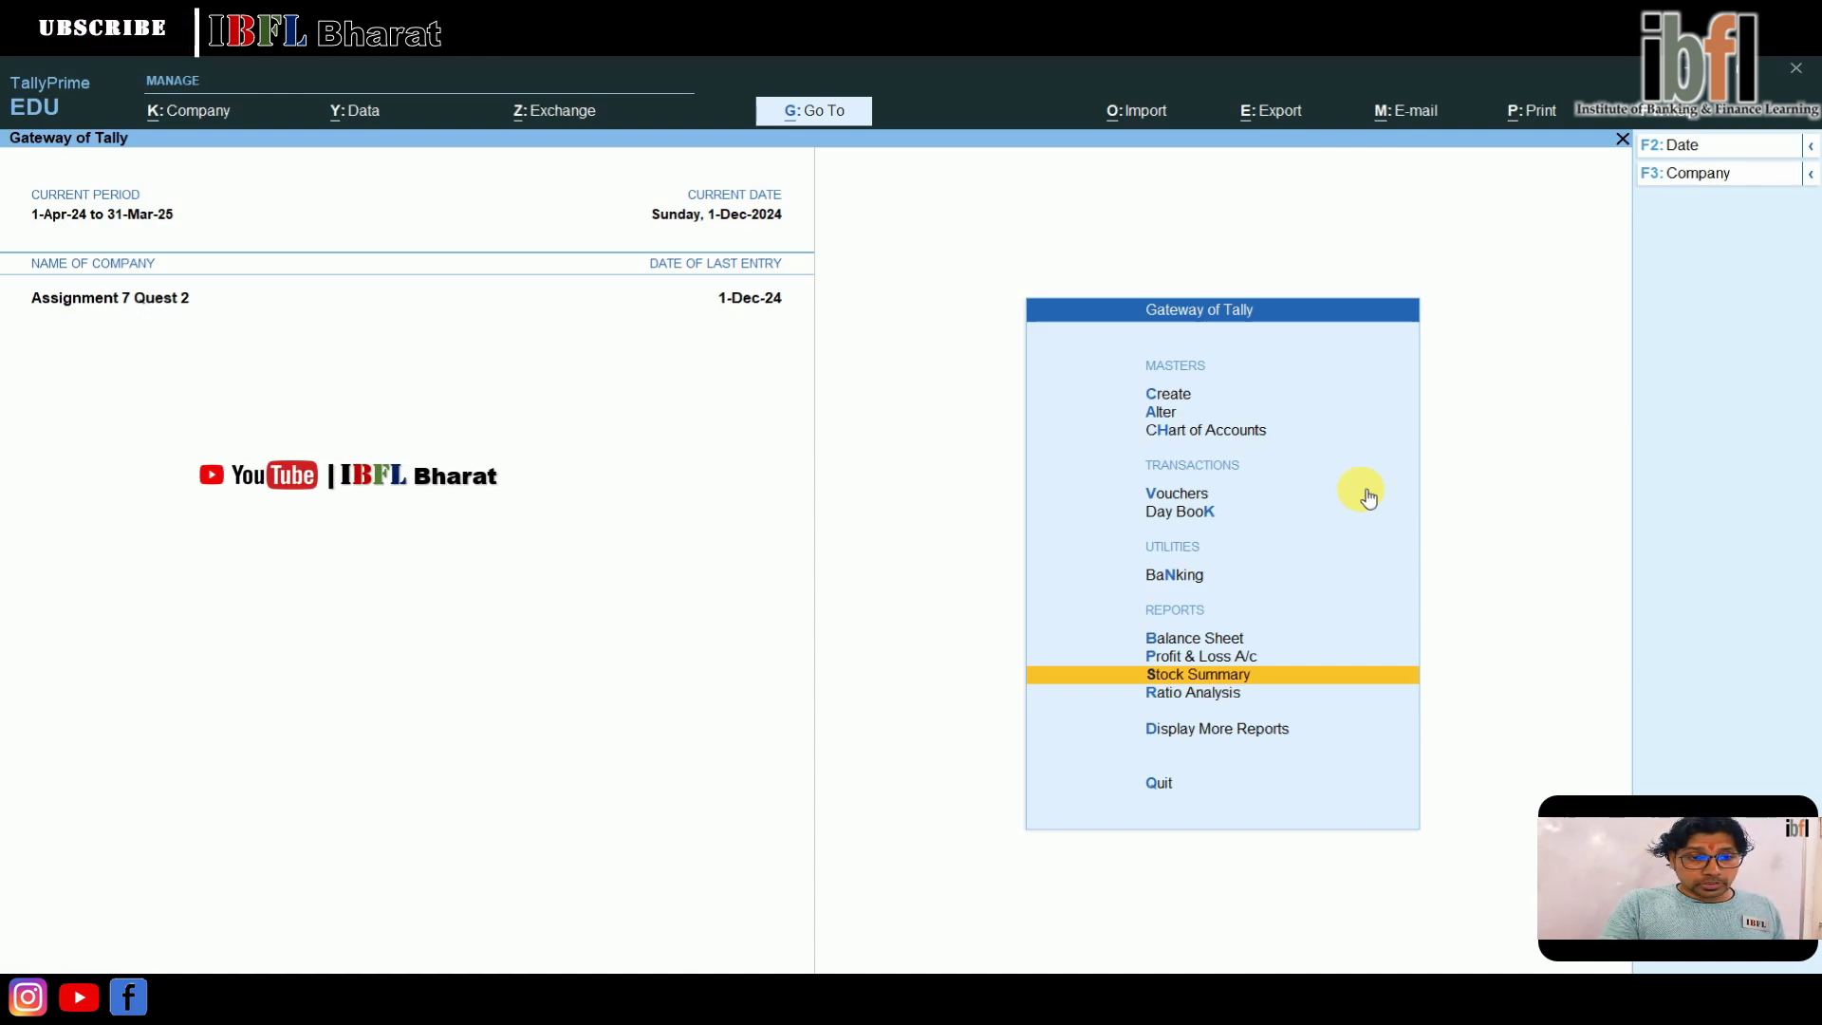
key(Down)
key(Down)
key(Return)
key(Down)
key(Down)
key(Down)
key(Down)
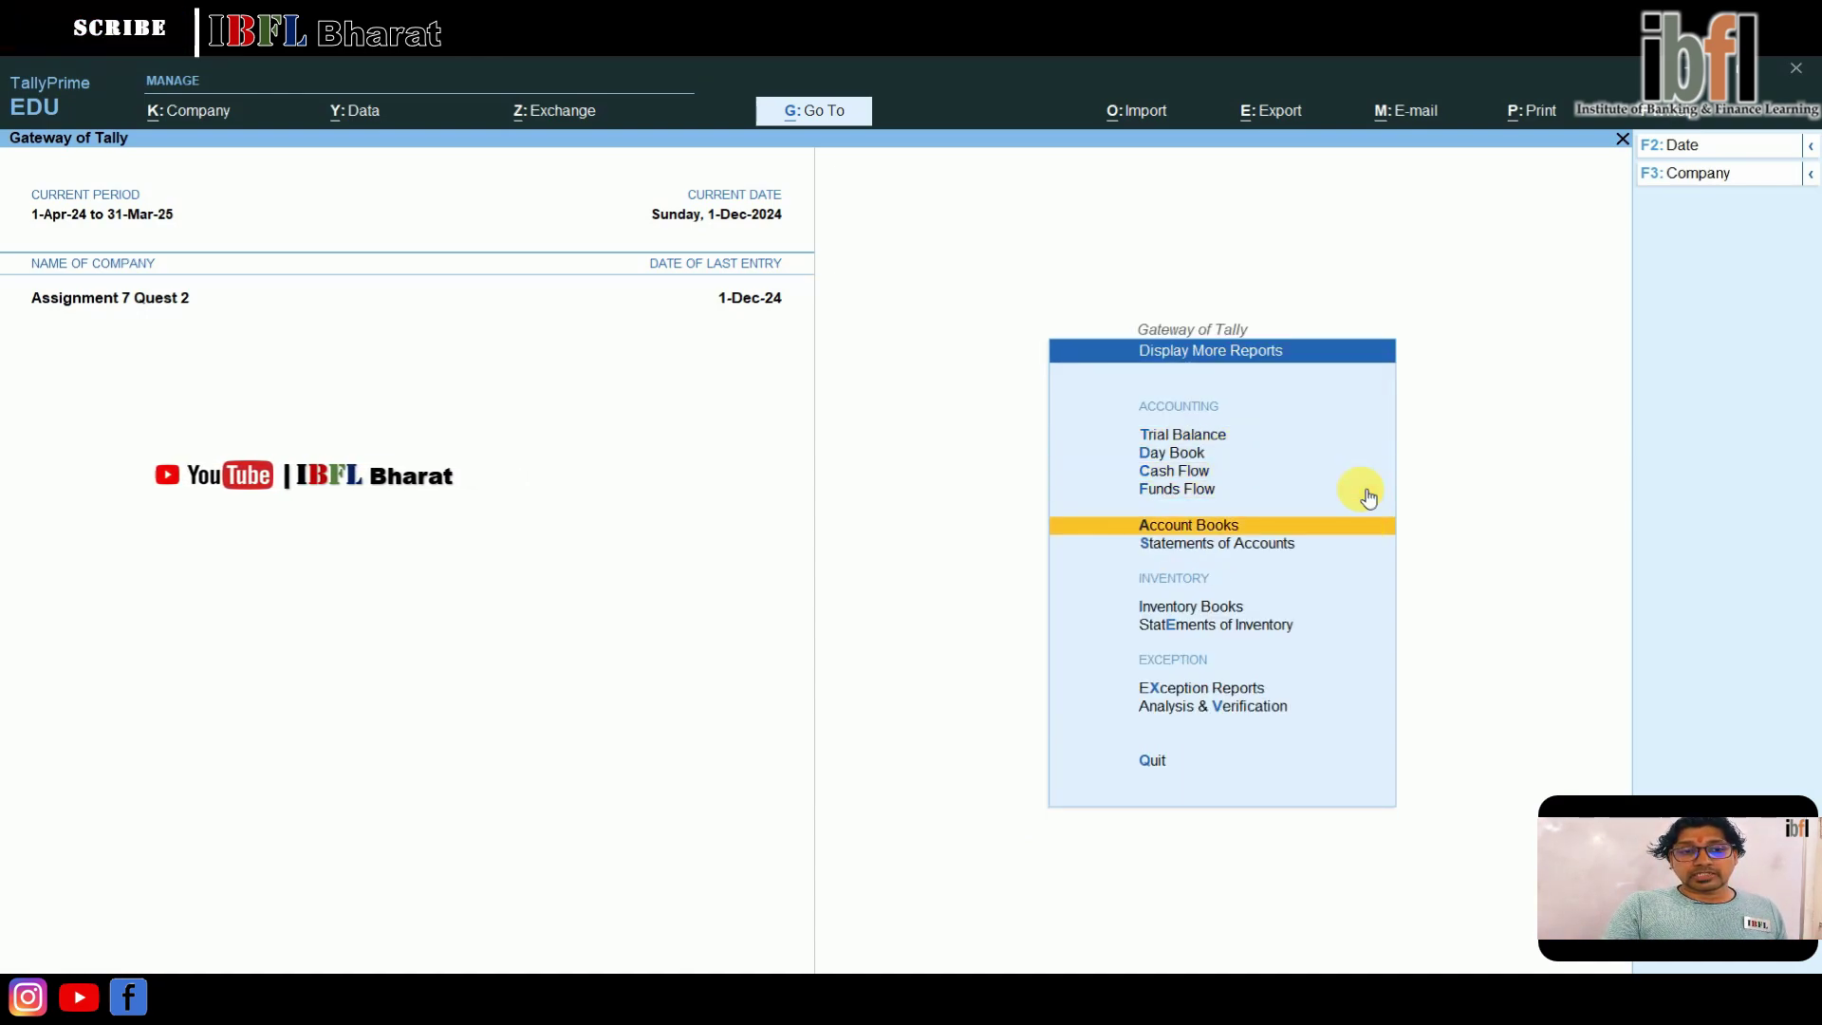
key(Down)
key(Return)
key(Down)
key(Return)
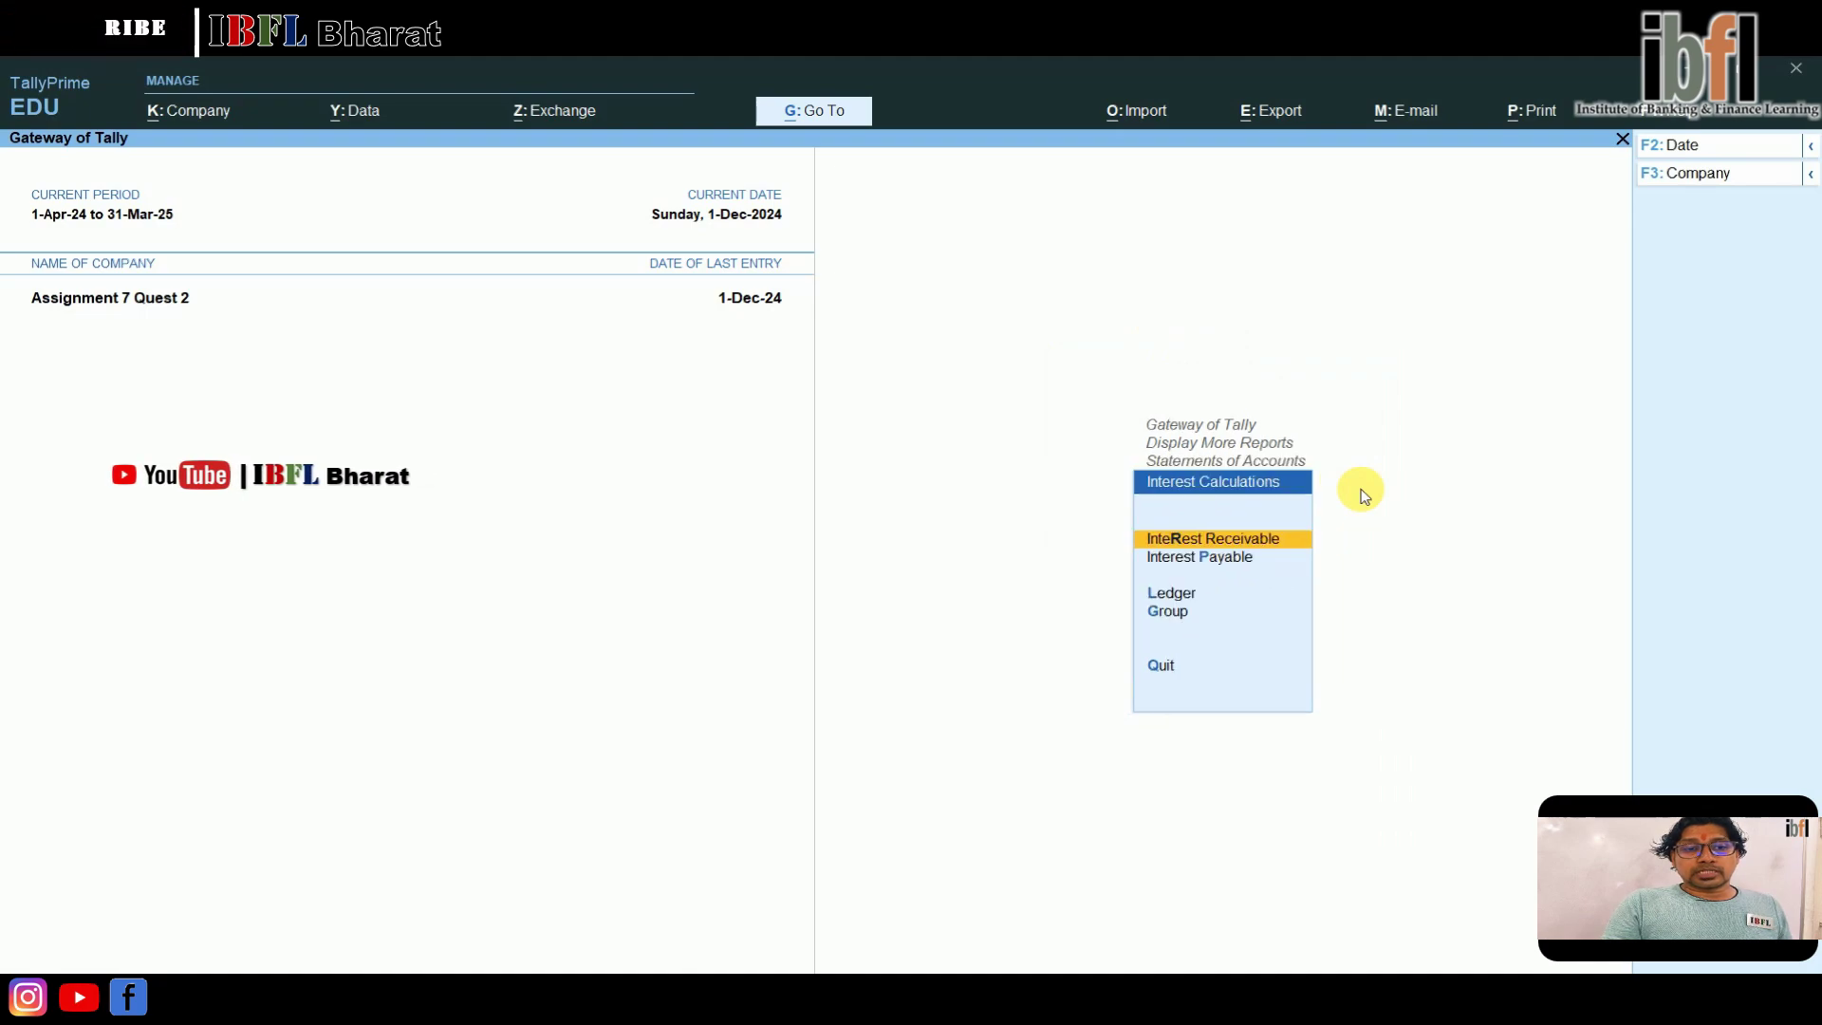
- Examine the interest receivable calculation under Sundry Debtors for the 1-Sep-24 sale customer, and leave the report
key(Return)
key(Return)
key(Return)
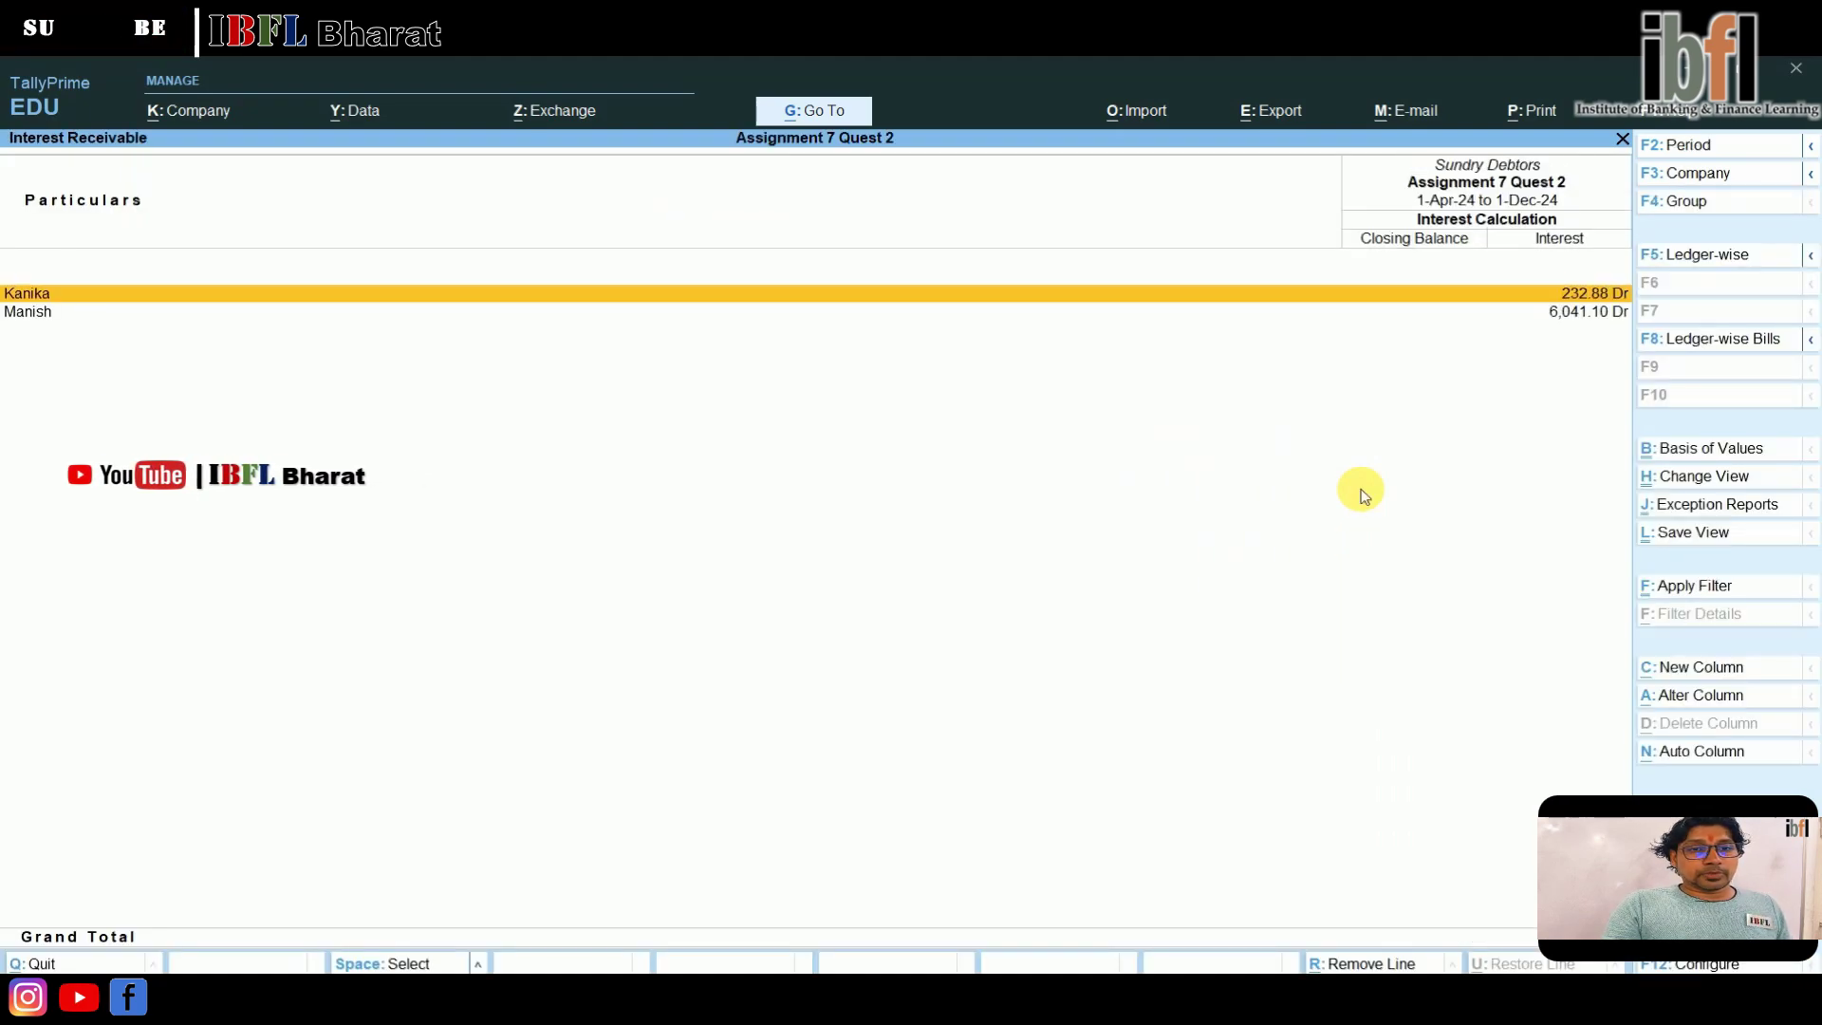
key(Down)
key(Return)
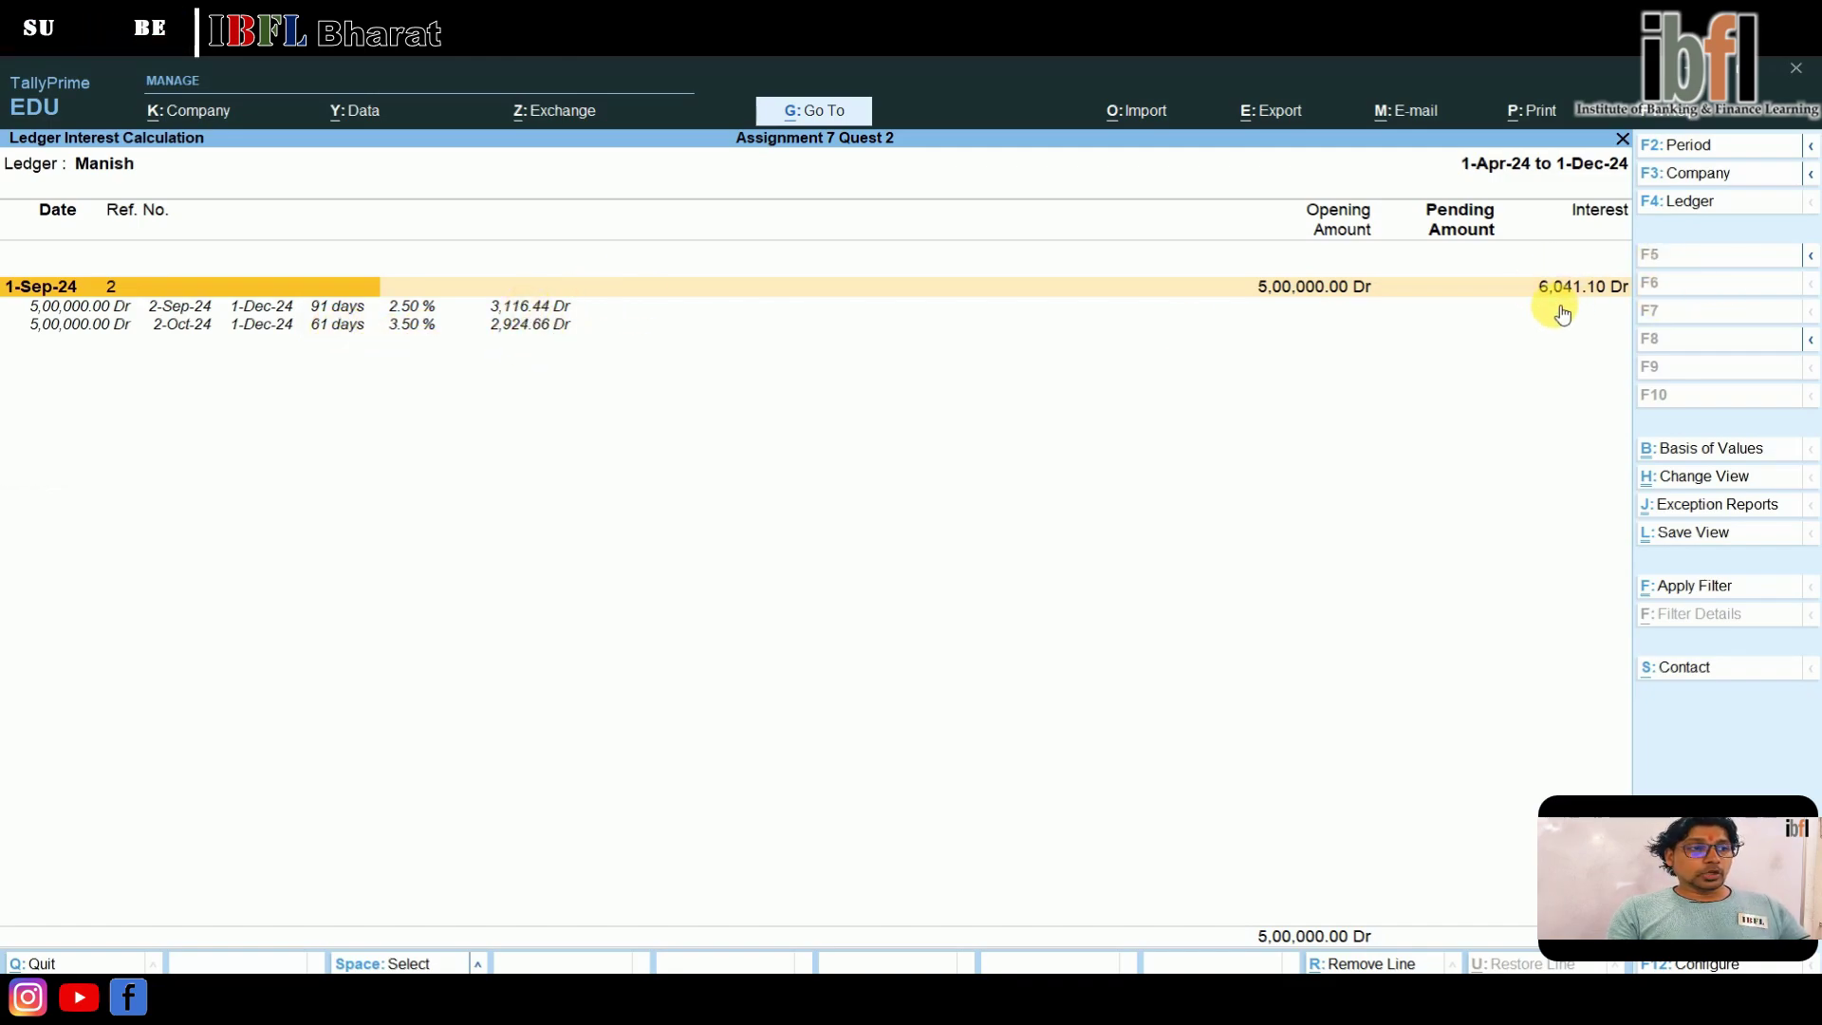
key(Escape)
key(Escape)
key(Escape)
- Examine the interest payable calculation for Rehan Electronics under Sundry Creditors, and return to the Gateway of Tally
key(Down)
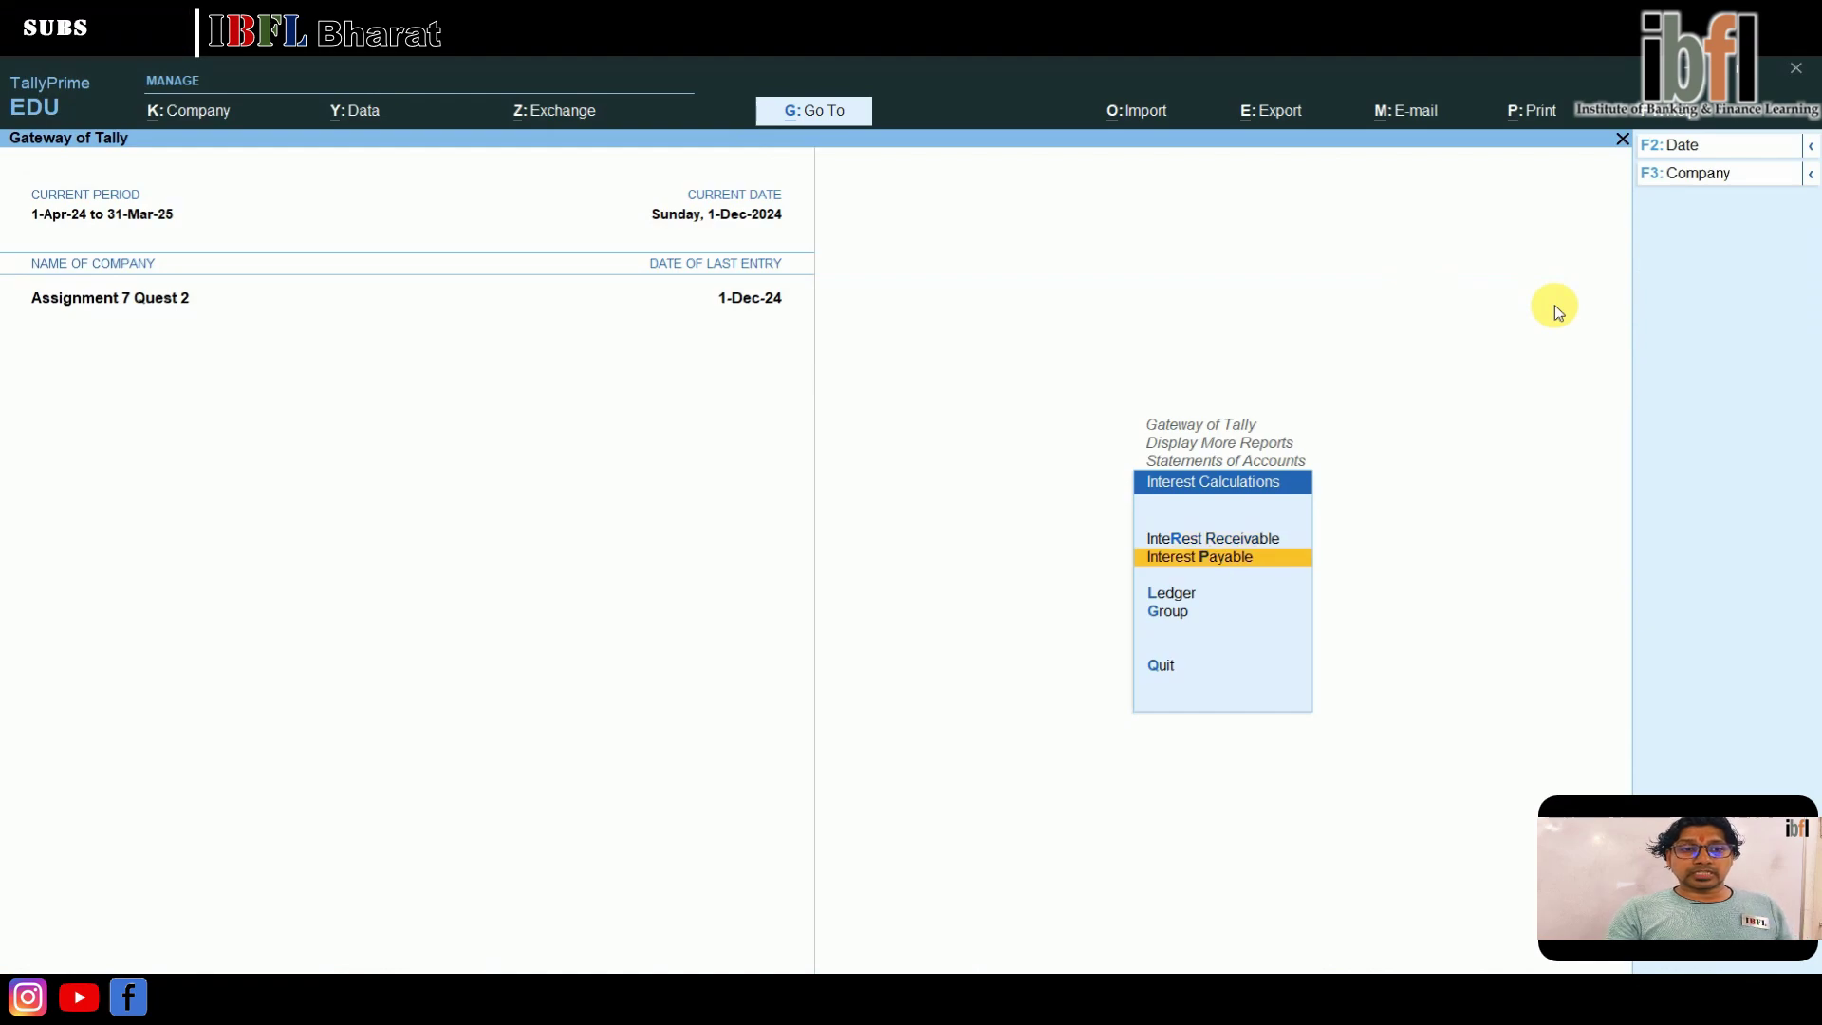
key(Return)
key(Return)
key(Return)
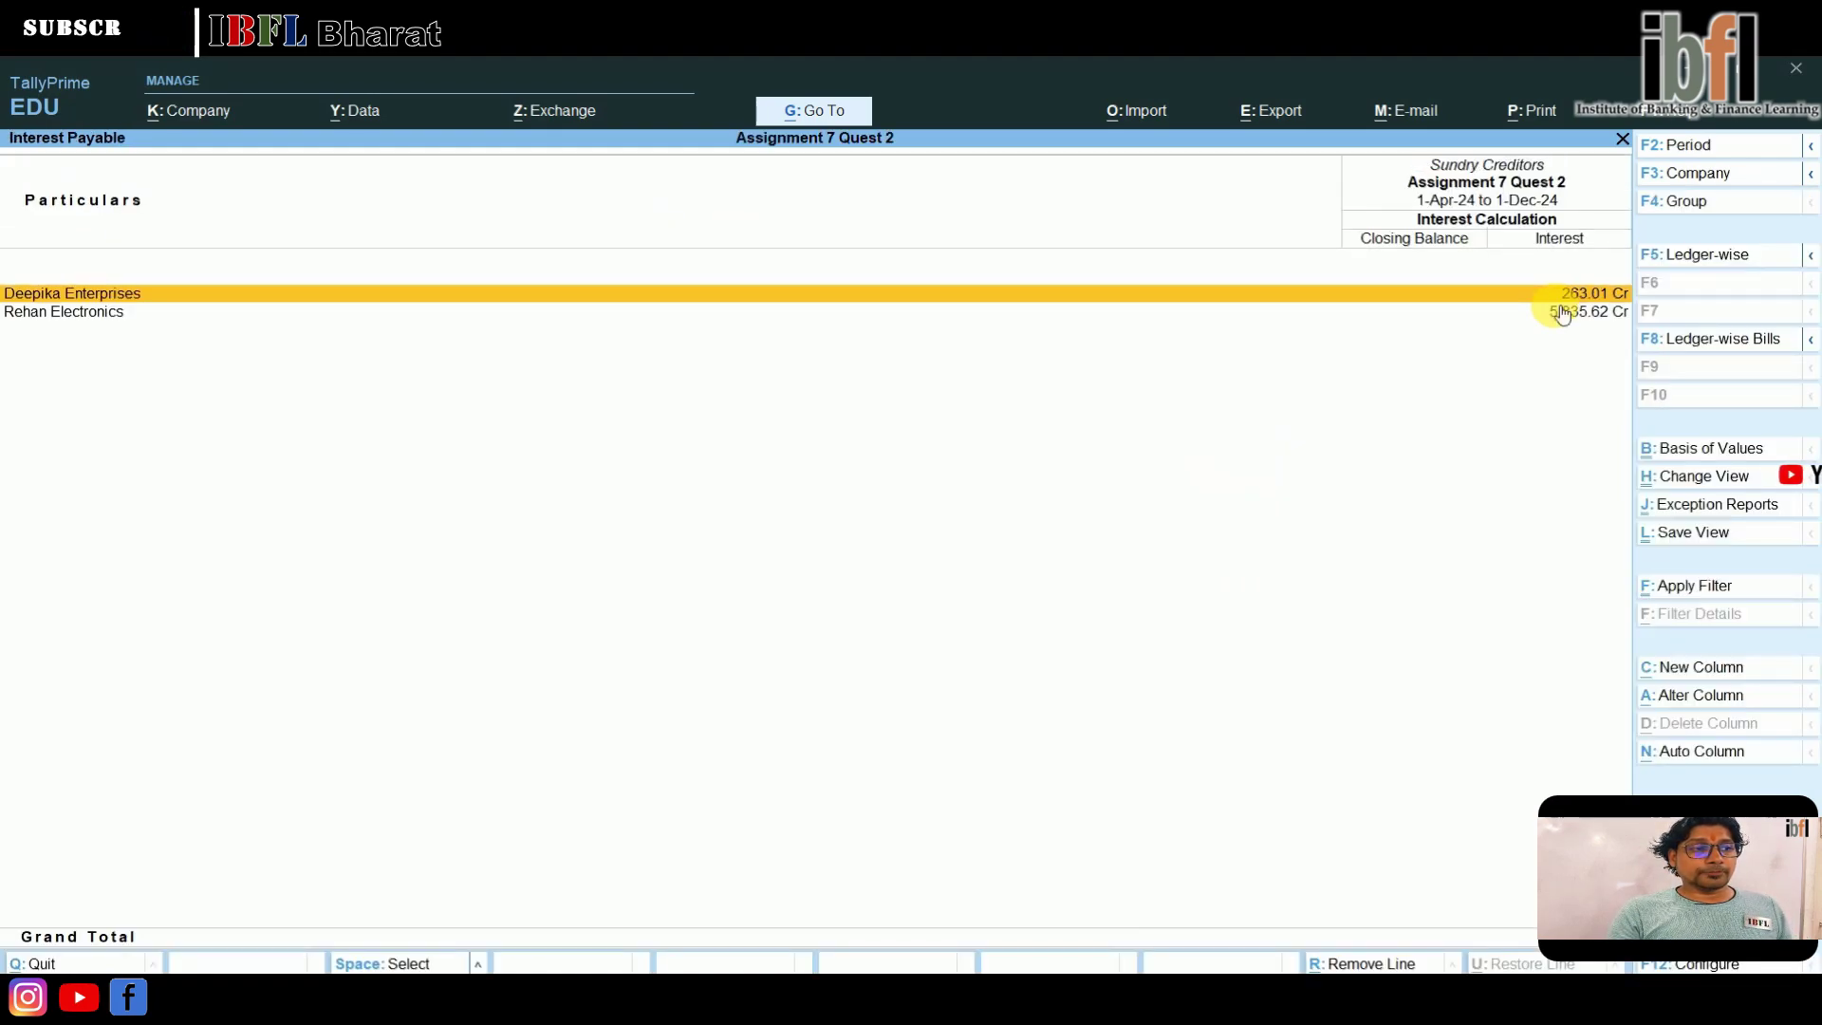
key(Down)
key(Return)
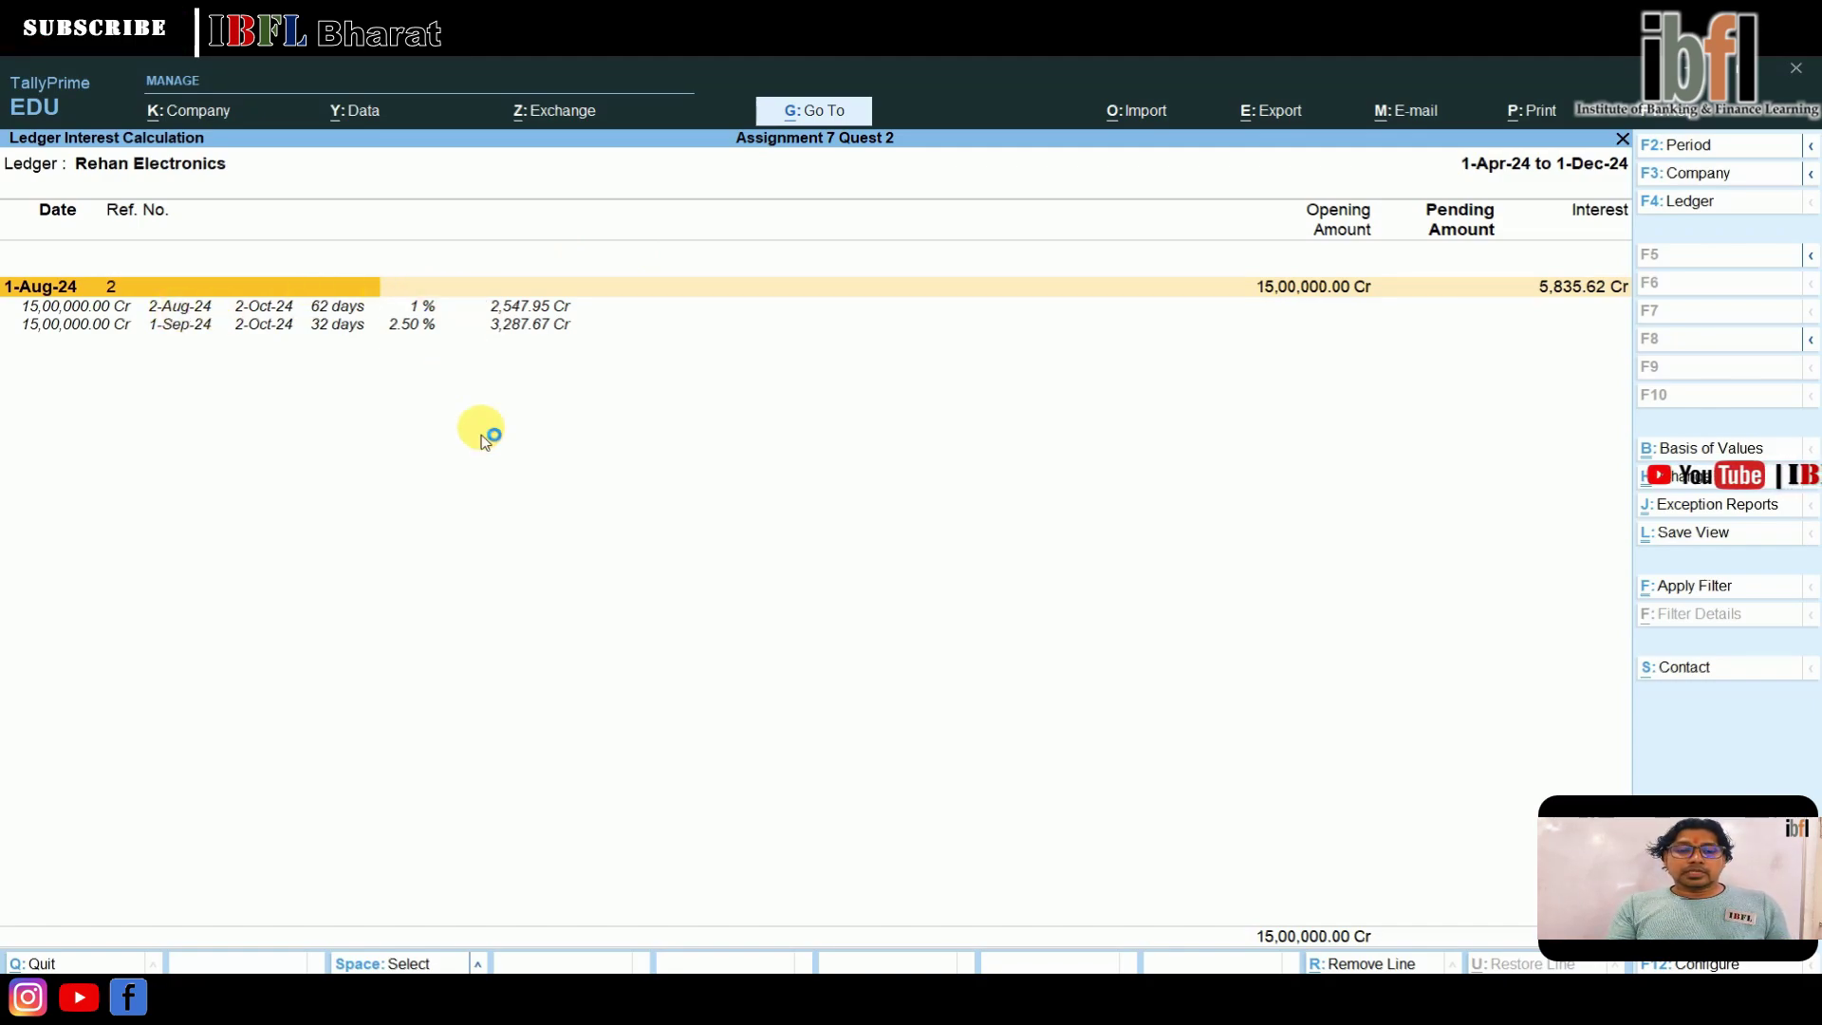
key(Escape)
key(Escape)
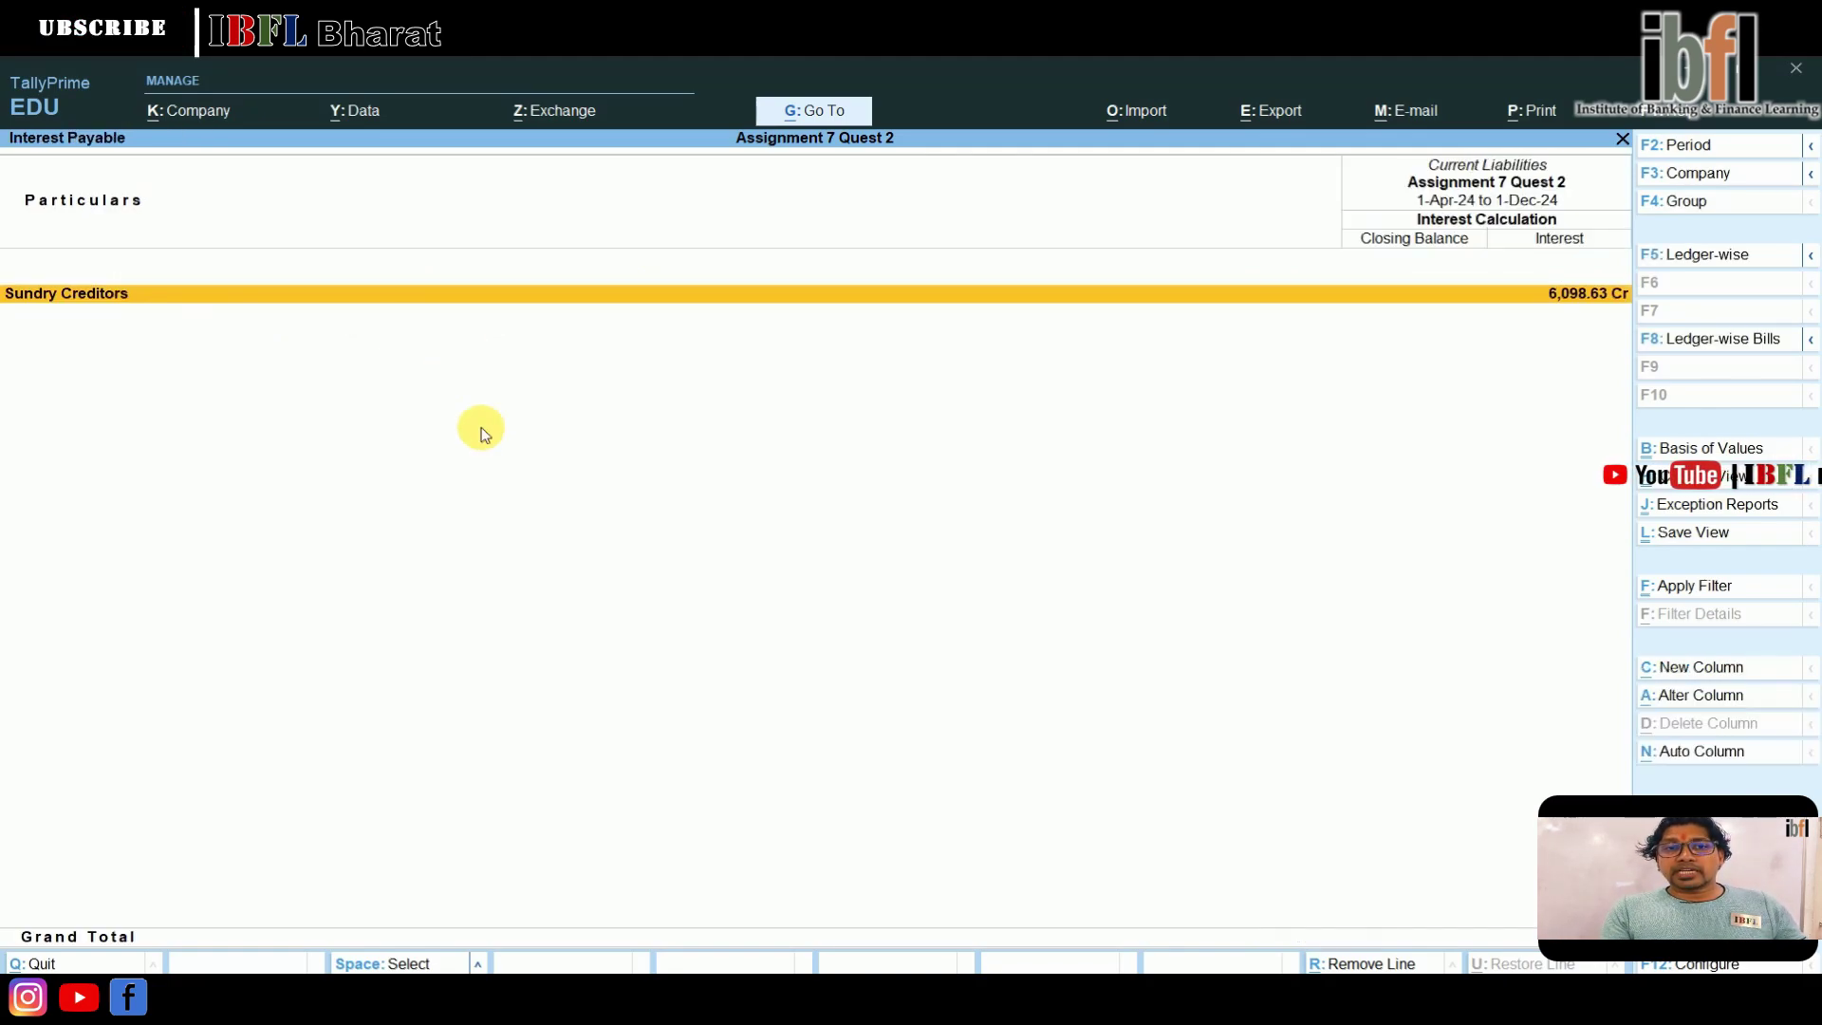
key(Escape)
key(Escape)
key(Escape)
key(Escape)
key(Home)
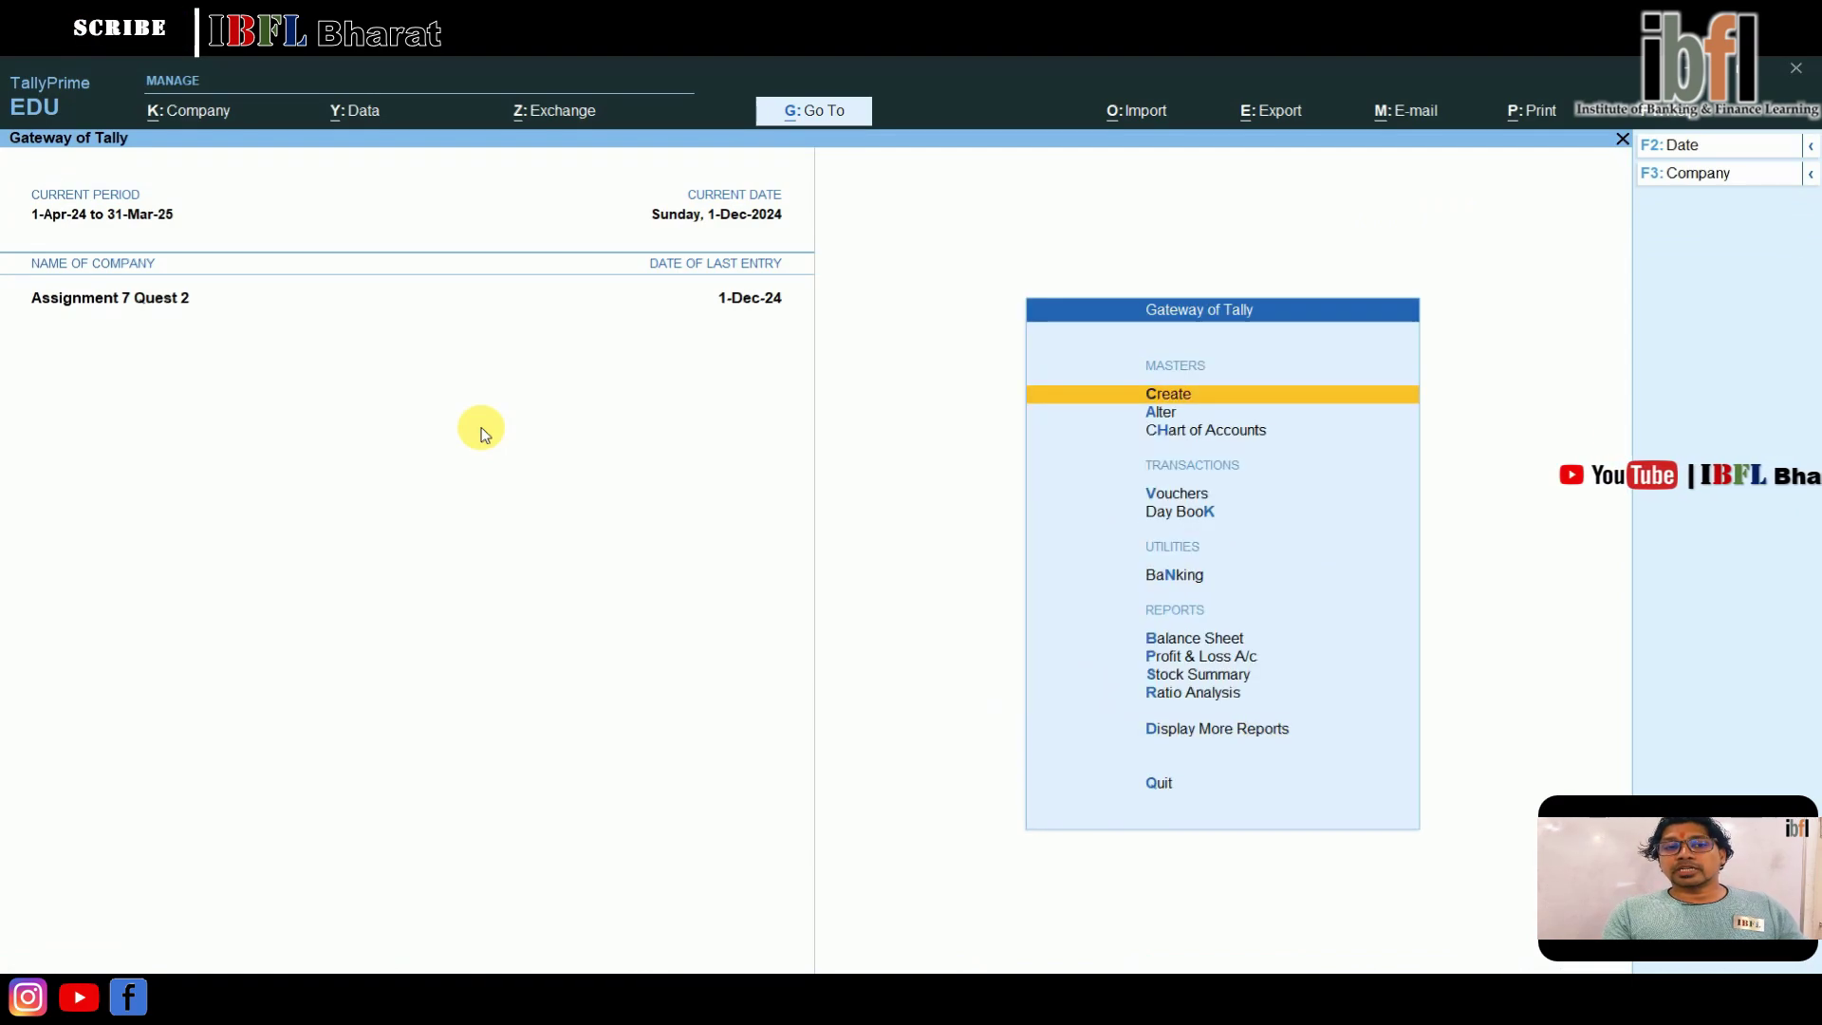